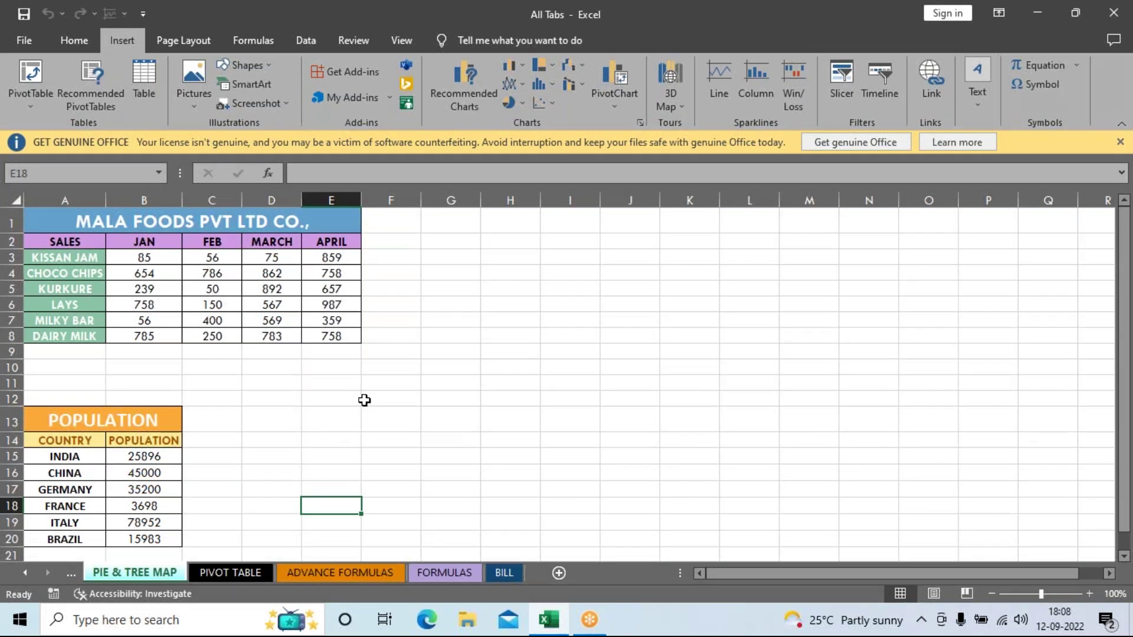
Step: Open the COLUMN CHART sheet, scroll to the marks table's top and zoom to 120%
click(74, 576)
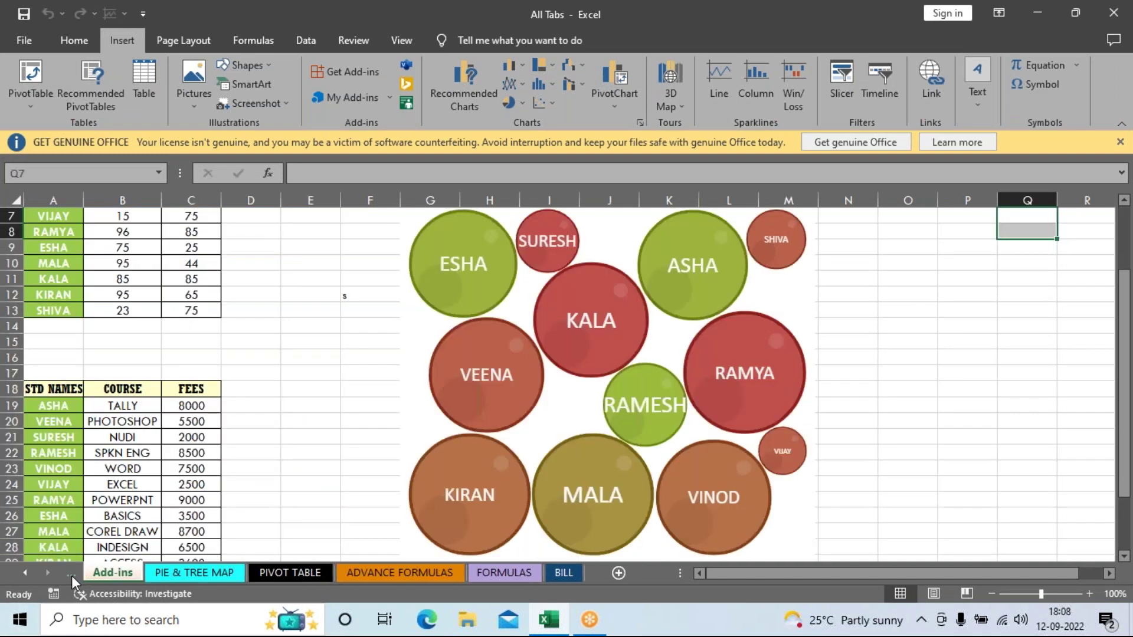
click(72, 575)
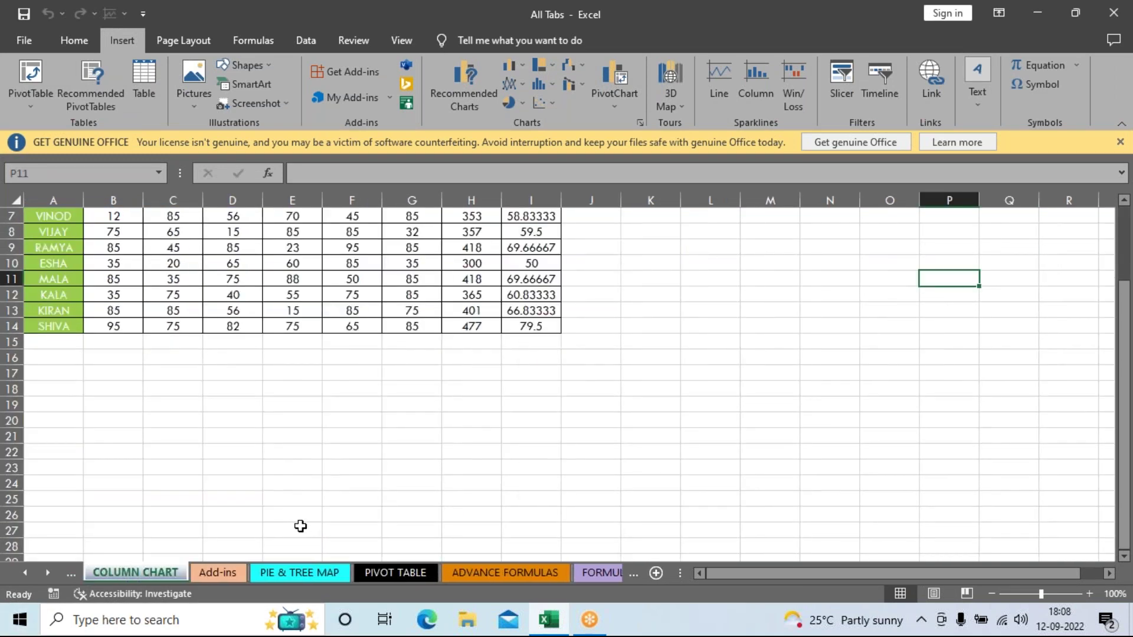
scroll(300, 526, up, 2)
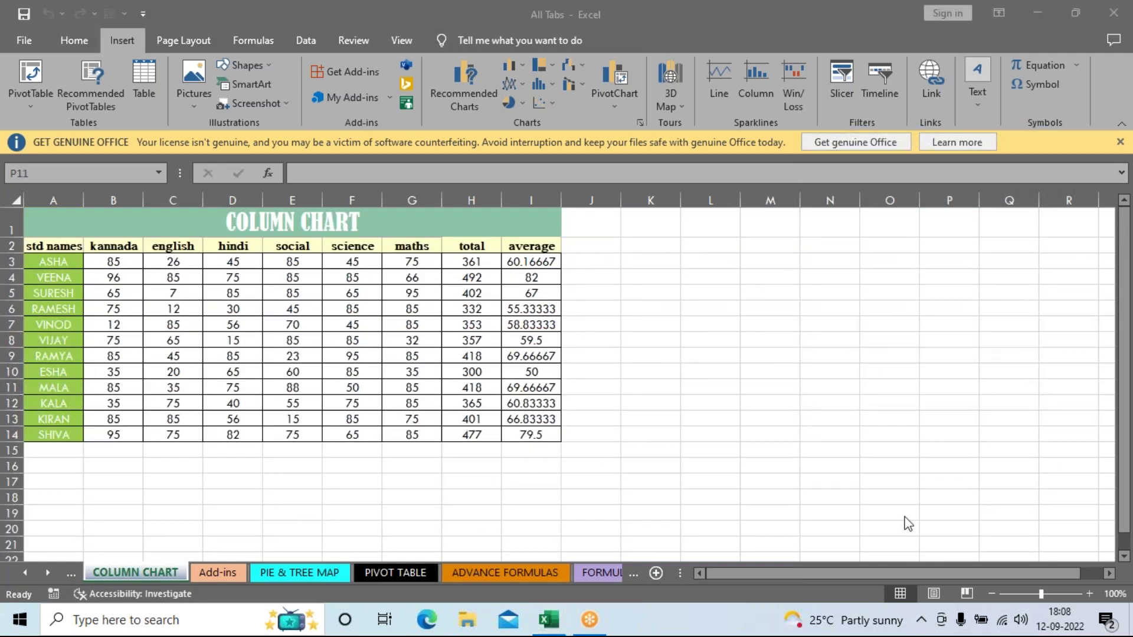
click(1089, 594)
click(1090, 594)
click(1090, 594)
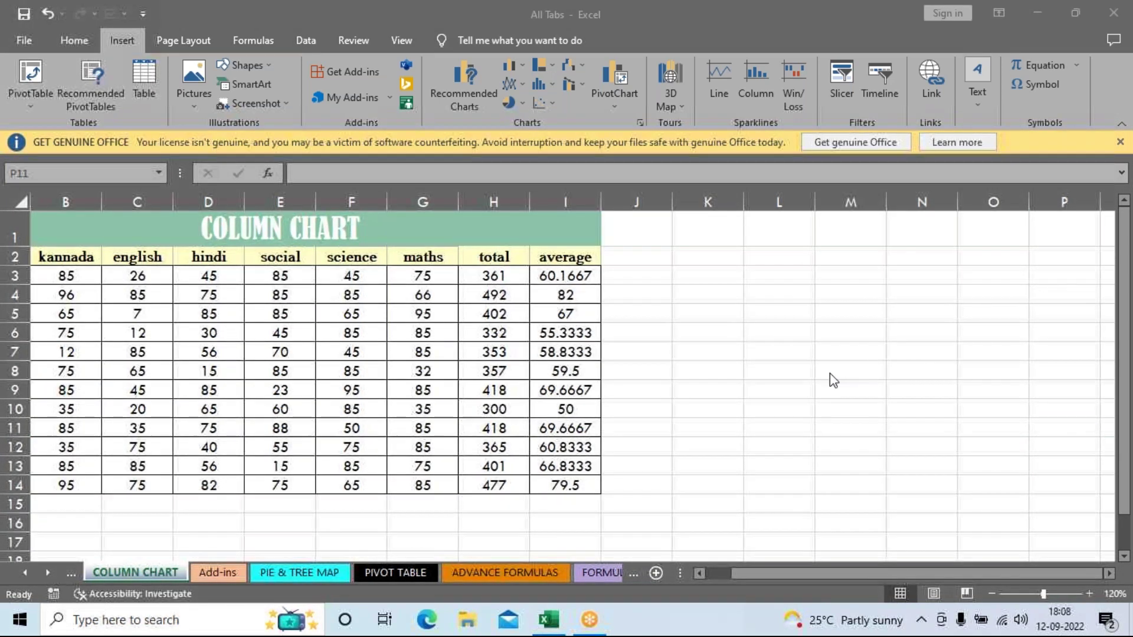
Step: Select the student marks table A2:I14 and bring up Insert > Recommended Charts
click(749, 575)
drag(734, 572, 683, 567)
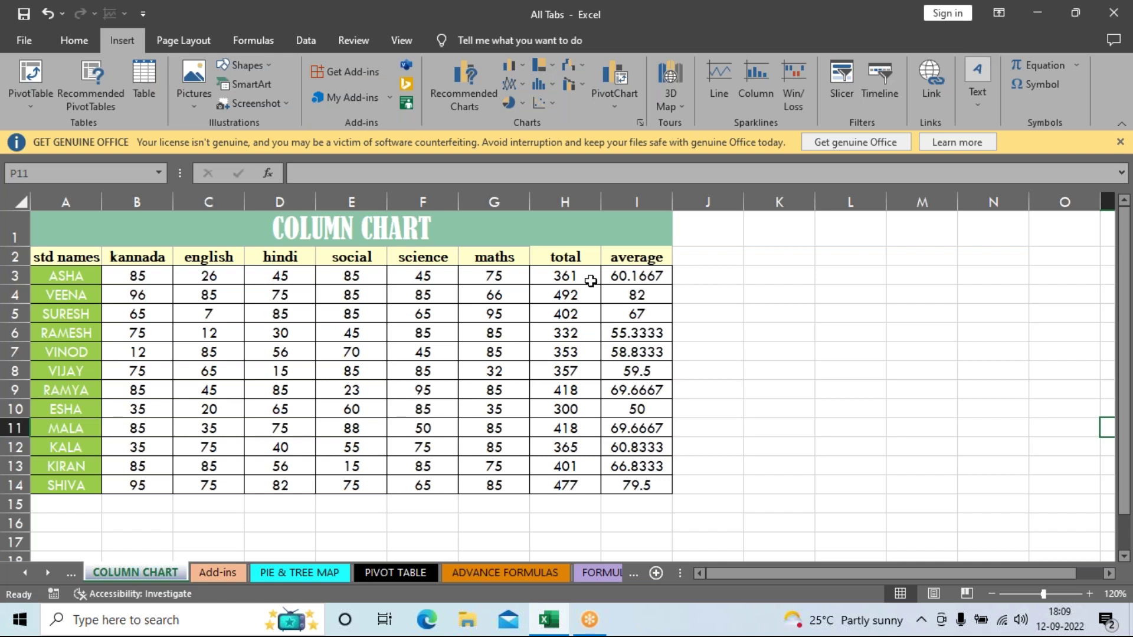
drag(78, 264, 618, 481)
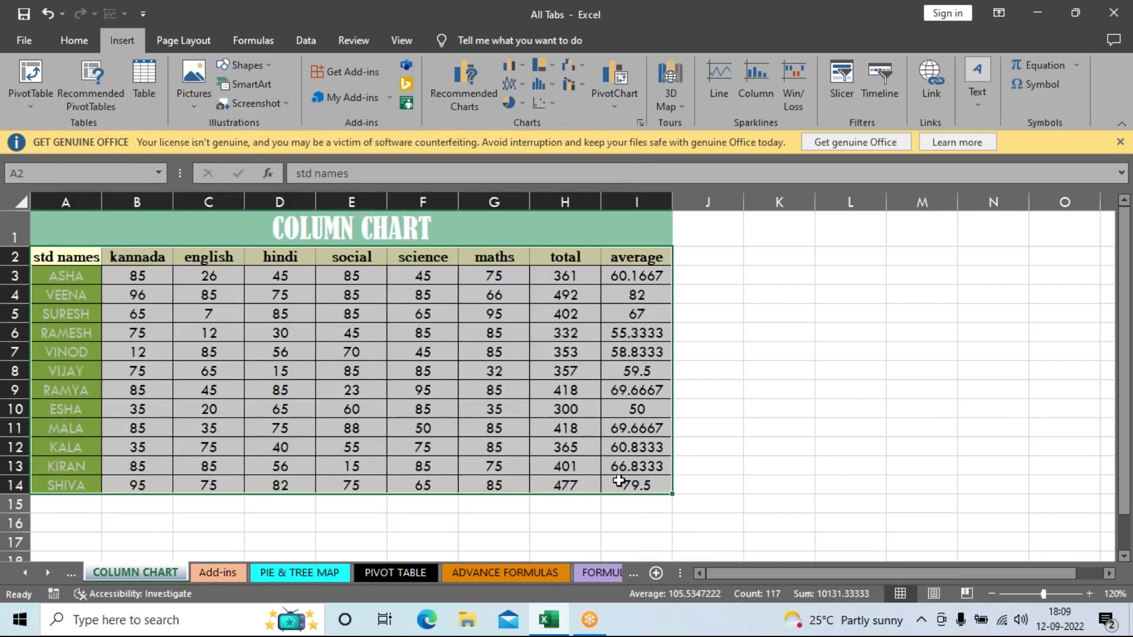
click(476, 107)
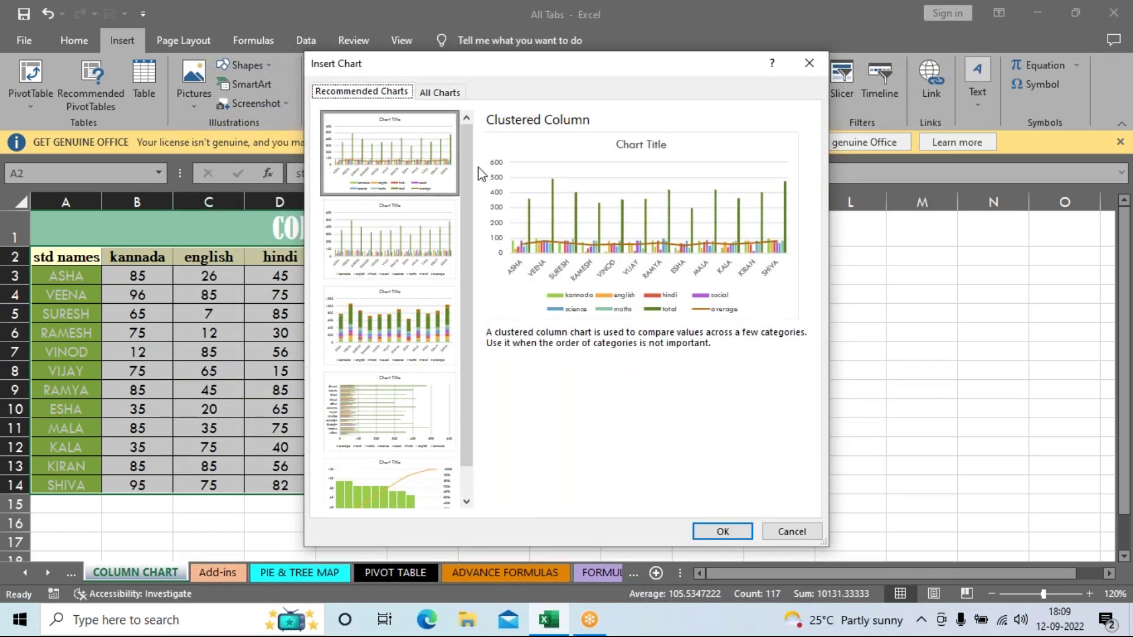
Step: Under All Charts, choose Column and the Clustered Column preview
click(447, 92)
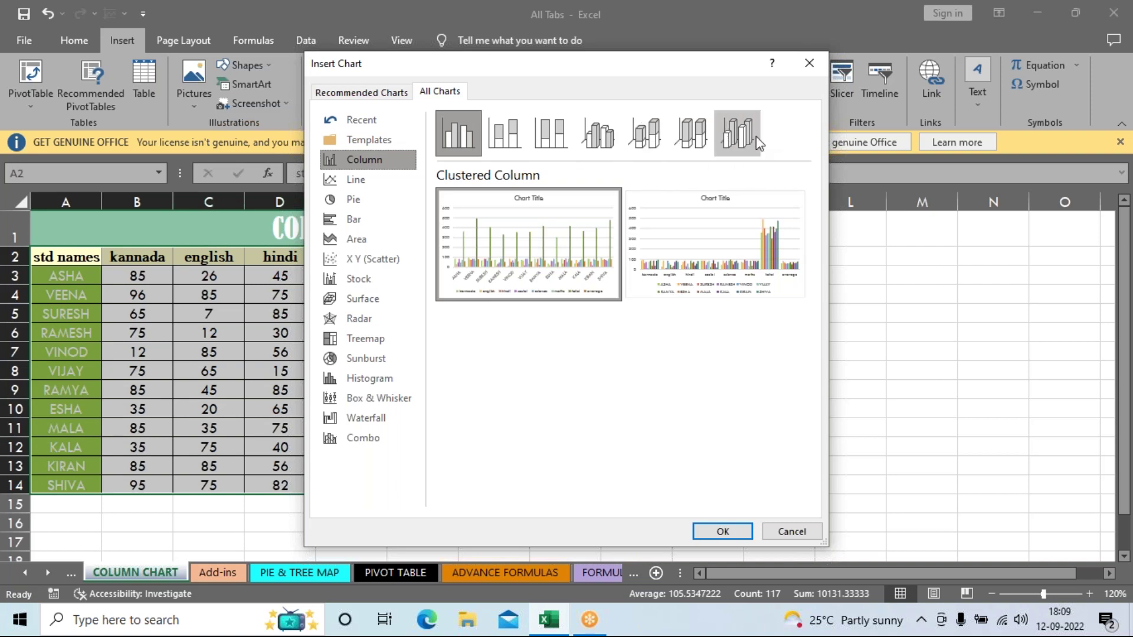
mouse_move(678, 218)
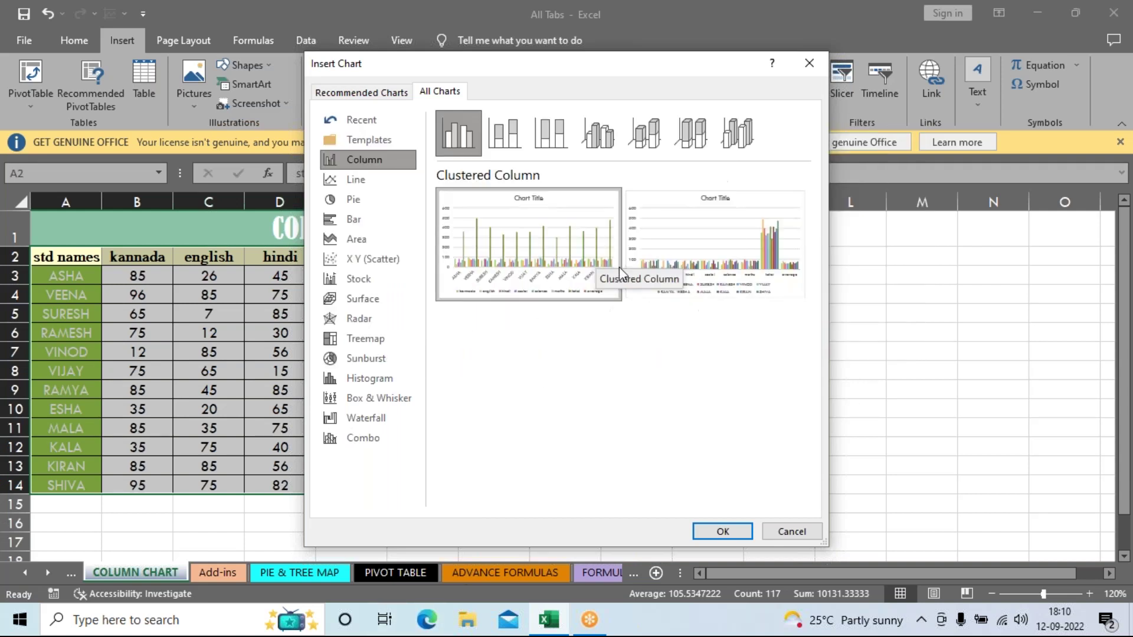
click(719, 532)
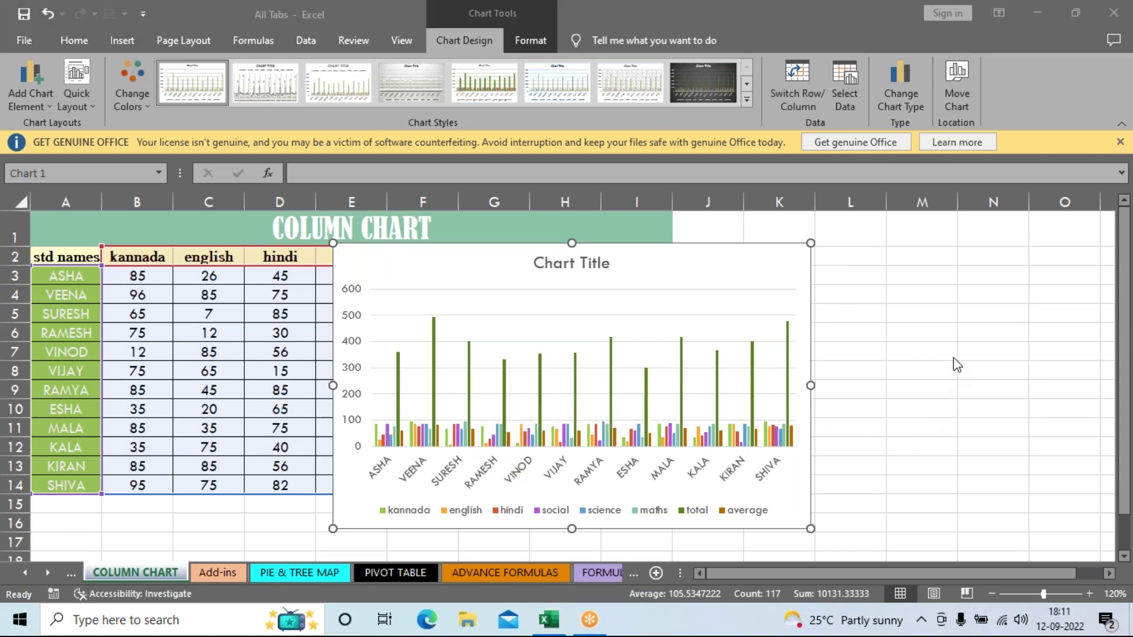
Step: Deselect the new clustered column chart by clicking cell N8
click(1004, 376)
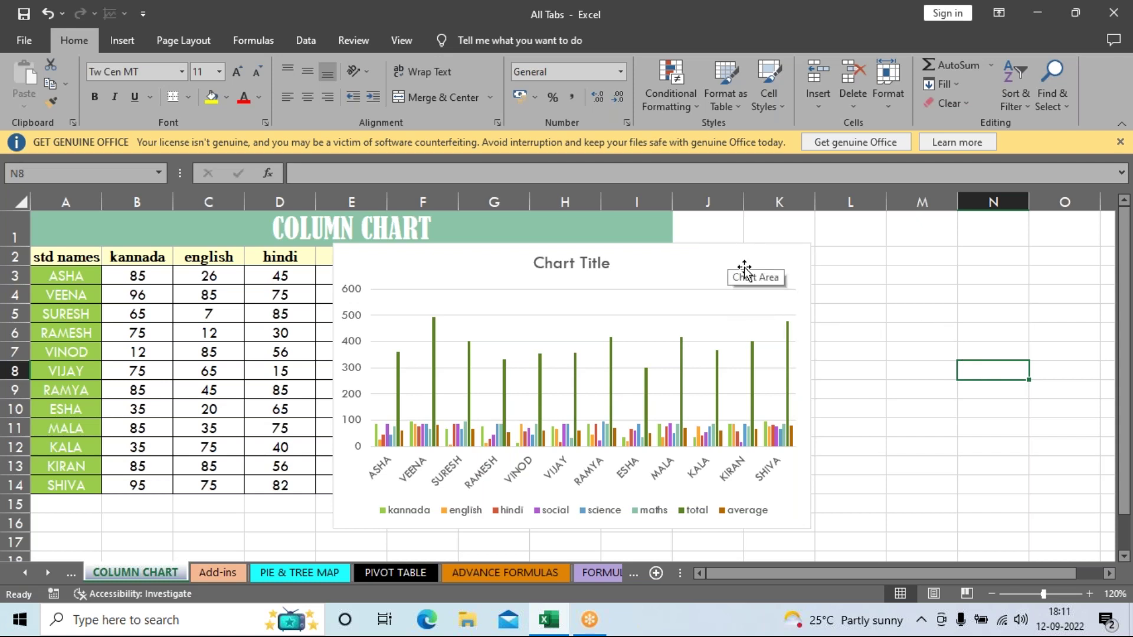
Step: Close the Get Genuine Office warning bar and select the column chart
click(1119, 143)
click(761, 236)
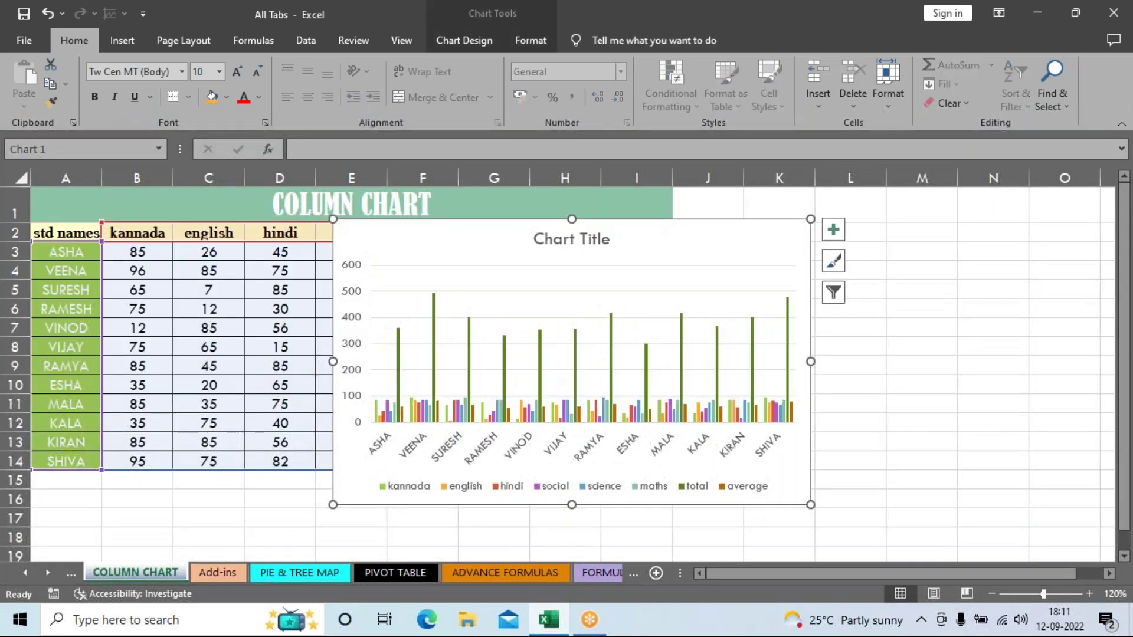
click(969, 348)
click(766, 252)
Step: Try the second Colorful palette from Chart Design > Change Colors on the chart
click(486, 45)
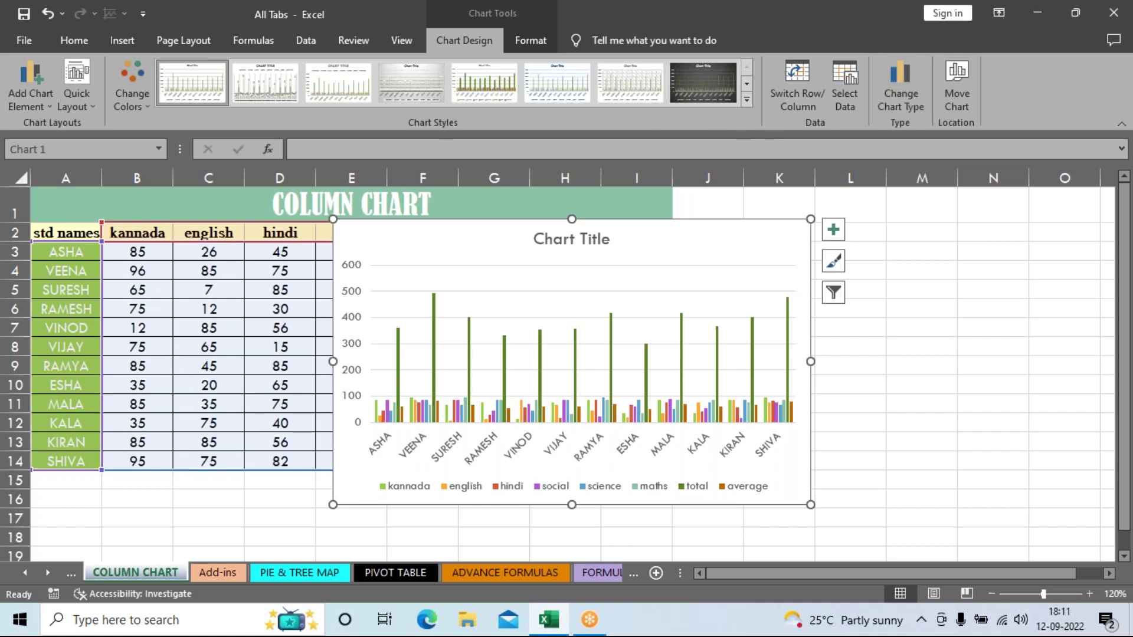
click(145, 92)
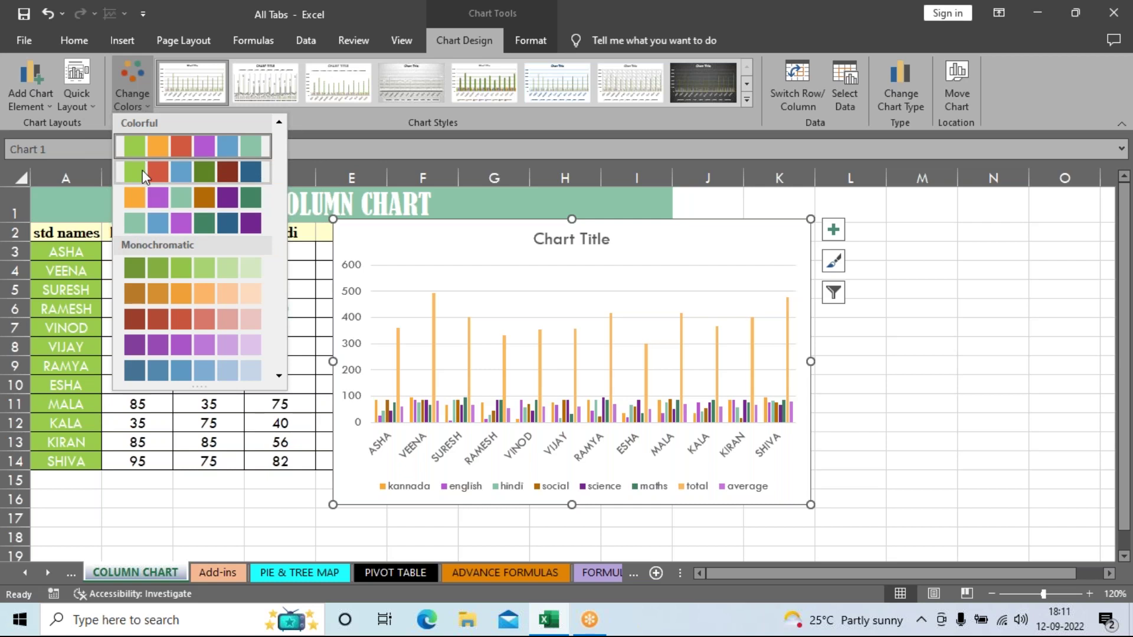
click(143, 170)
click(138, 103)
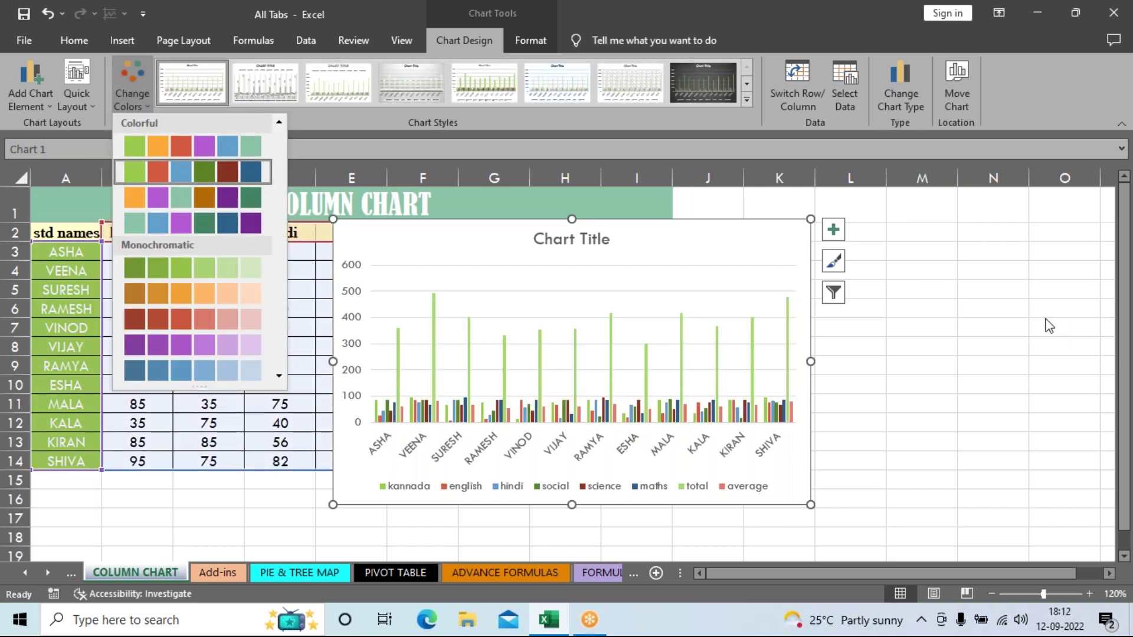
key(Escape)
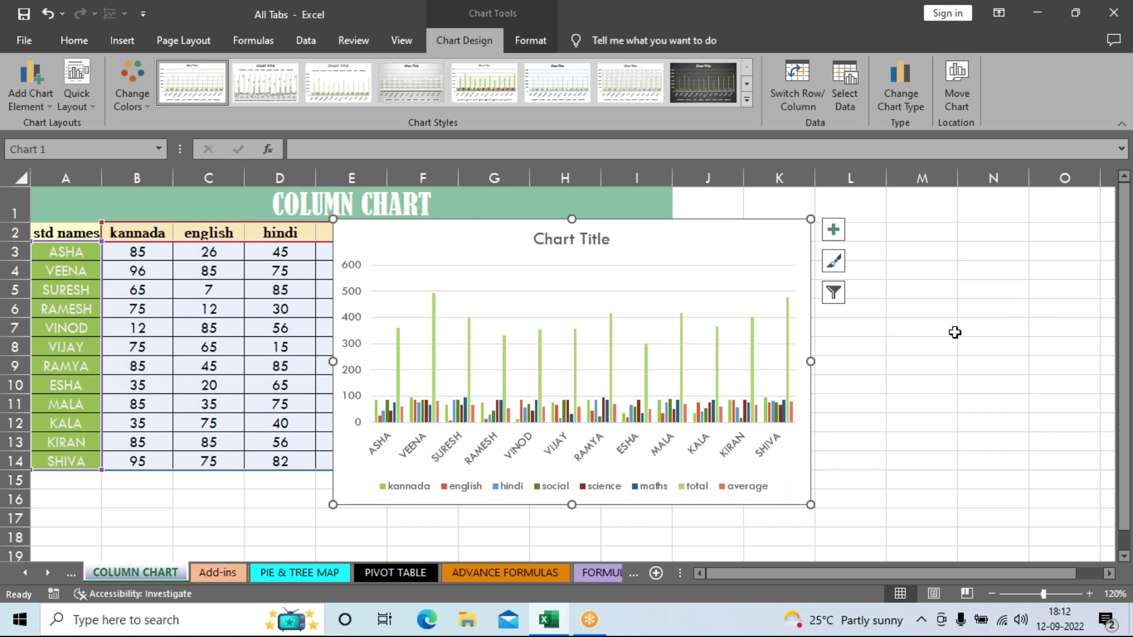
click(138, 82)
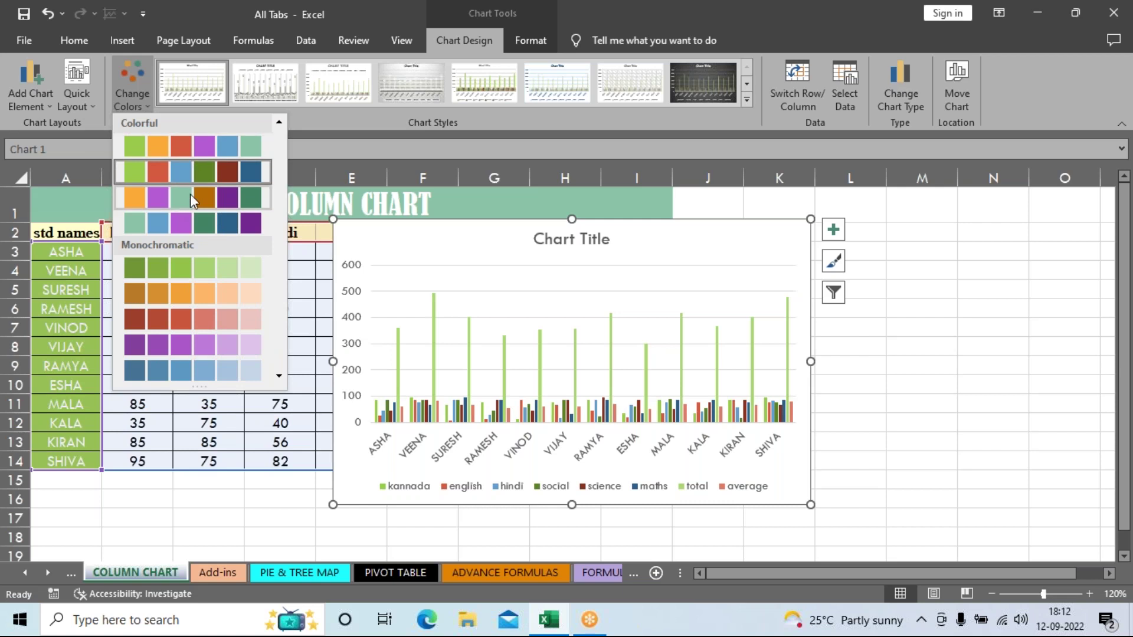
key(Escape)
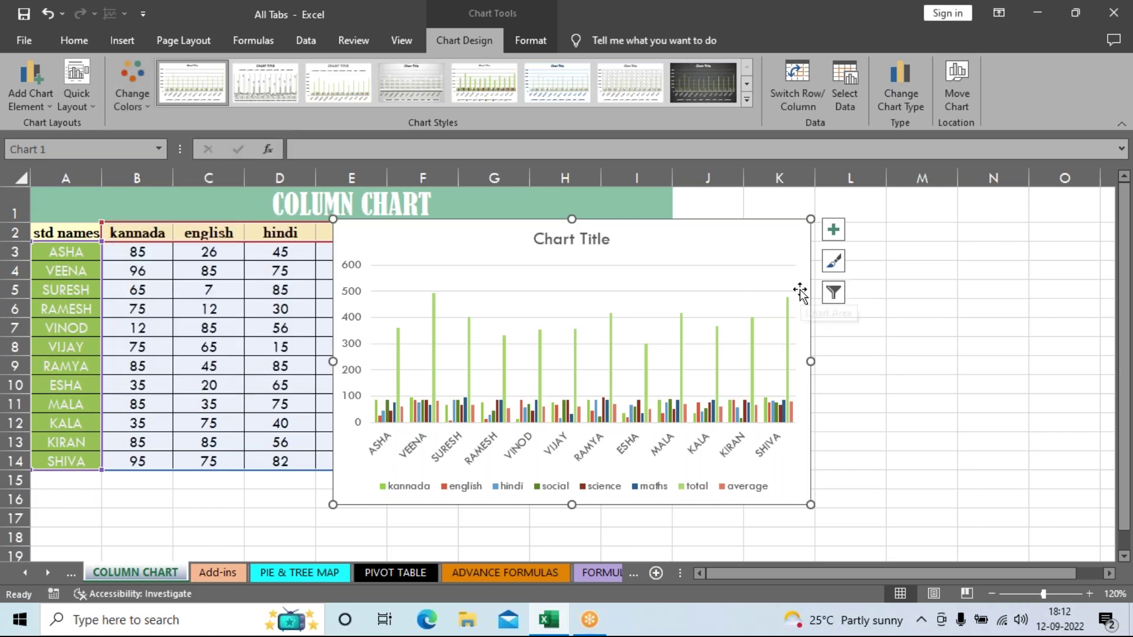
Step: Apply the Organic theme to the workbook from Page Layout > Themes
click(200, 44)
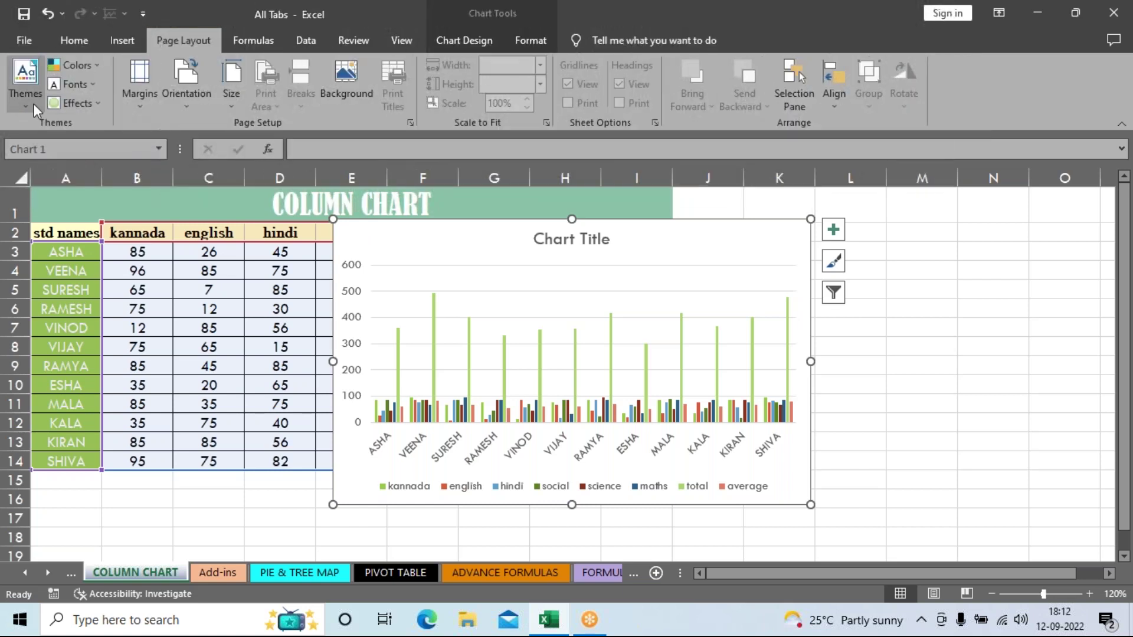
click(34, 104)
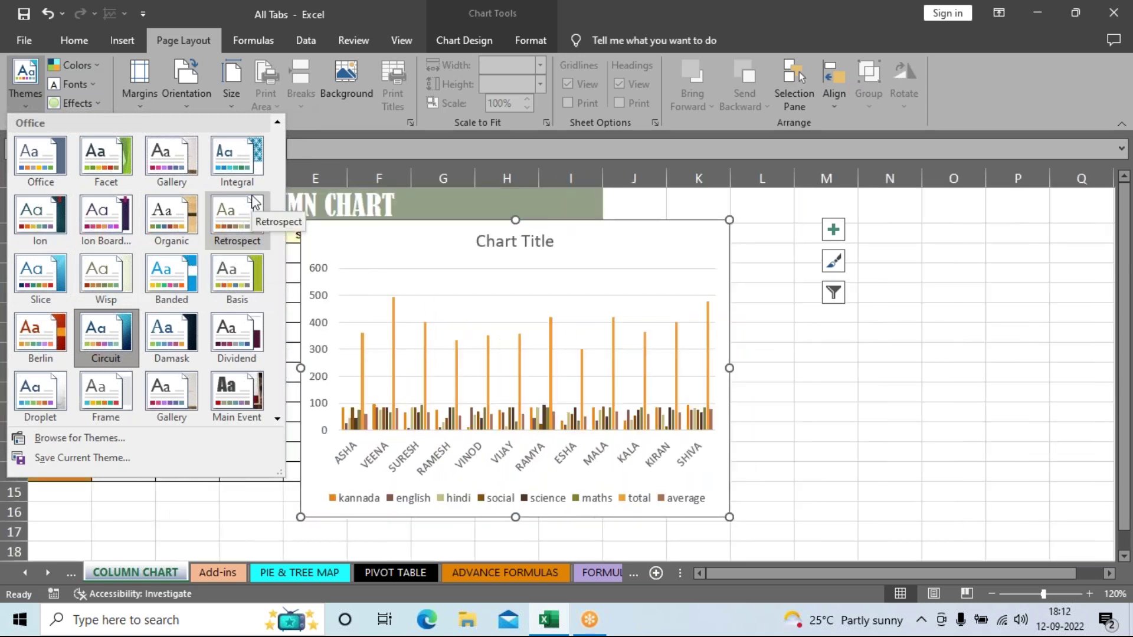
click(178, 231)
Step: Widen the column chart by dragging its right edge to column M
click(885, 353)
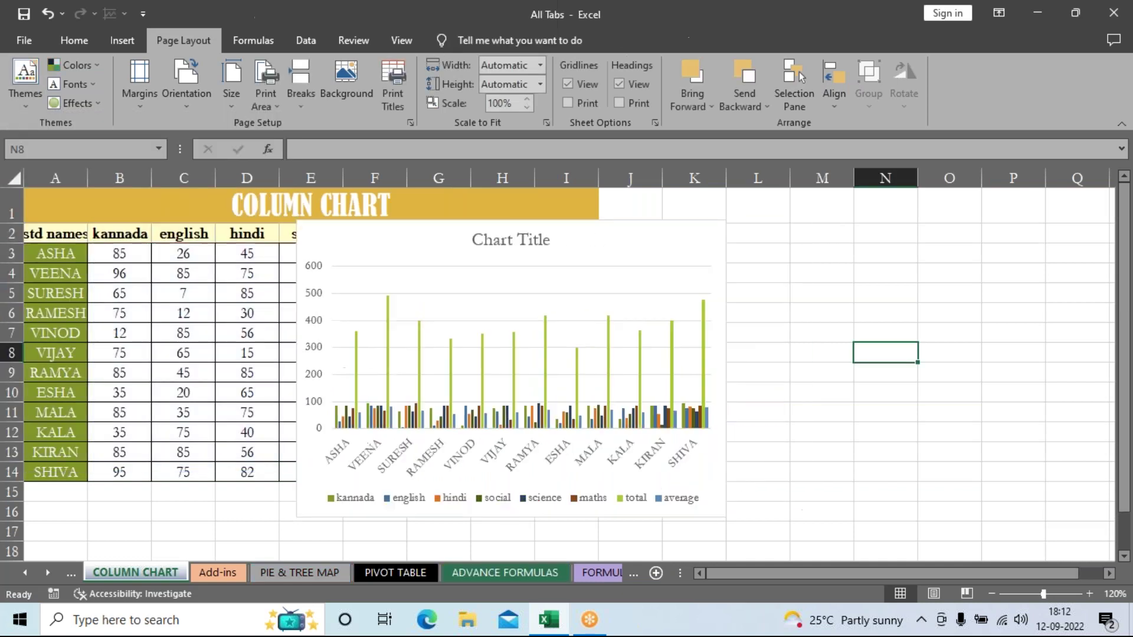
click(714, 288)
drag(725, 369, 857, 381)
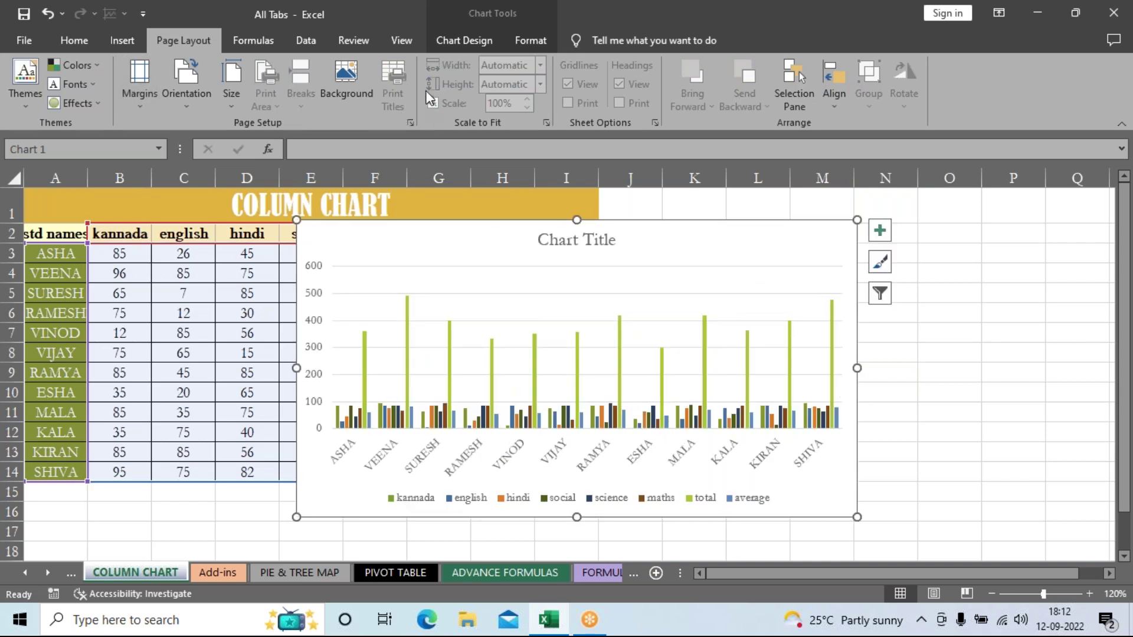
click(448, 45)
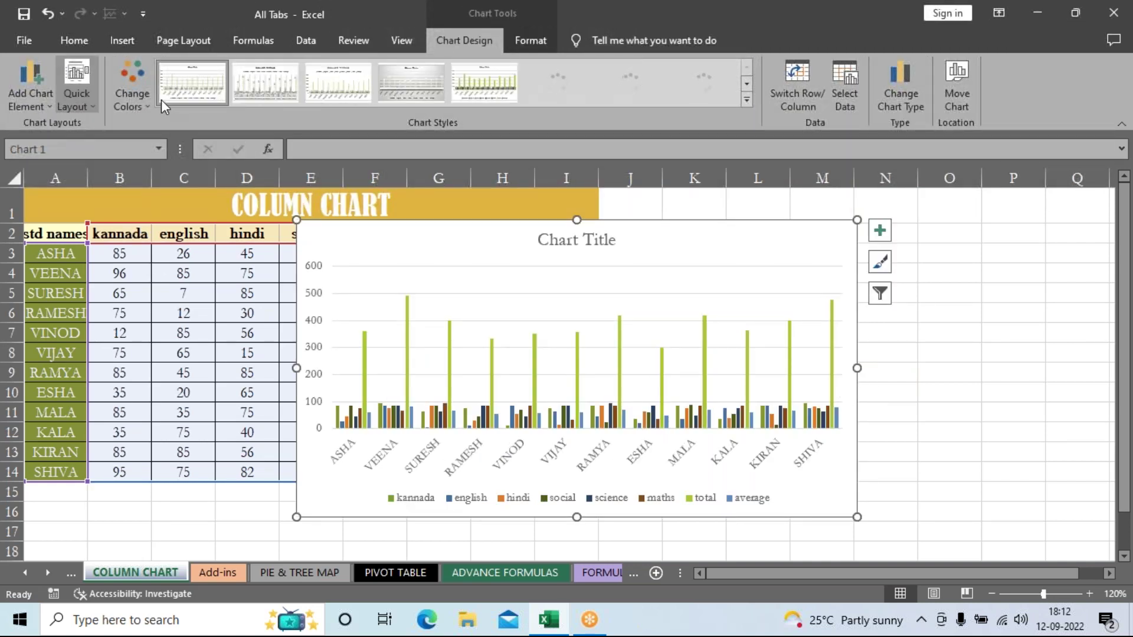
click(140, 94)
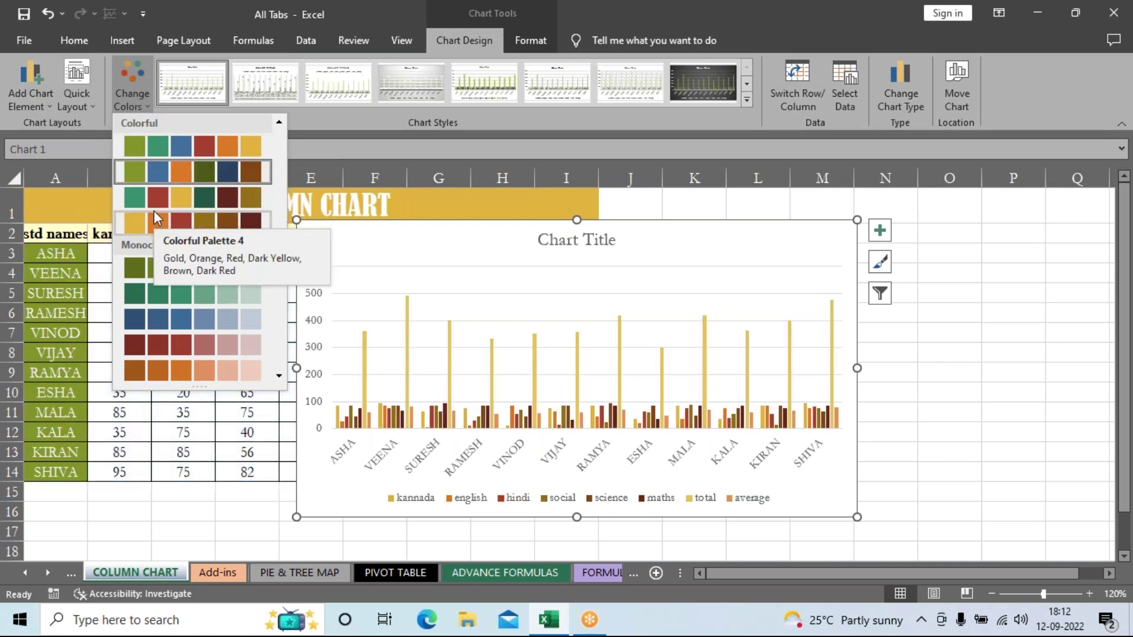
click(152, 178)
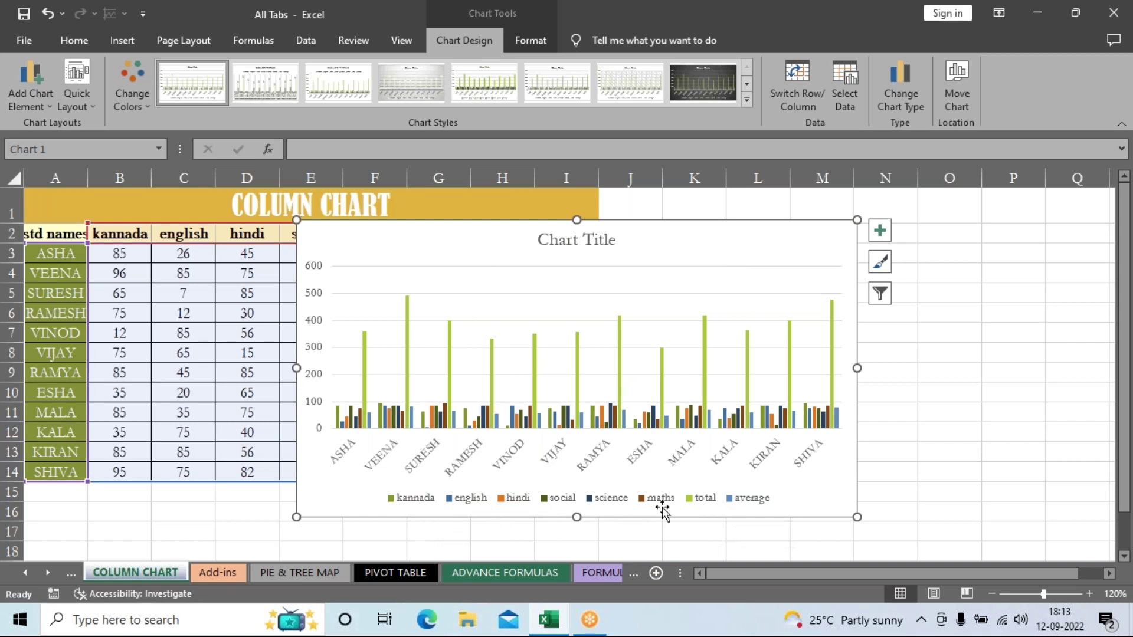
Step: Switch Row/Column so subjects run along the x-axis and student names form the legend
click(782, 91)
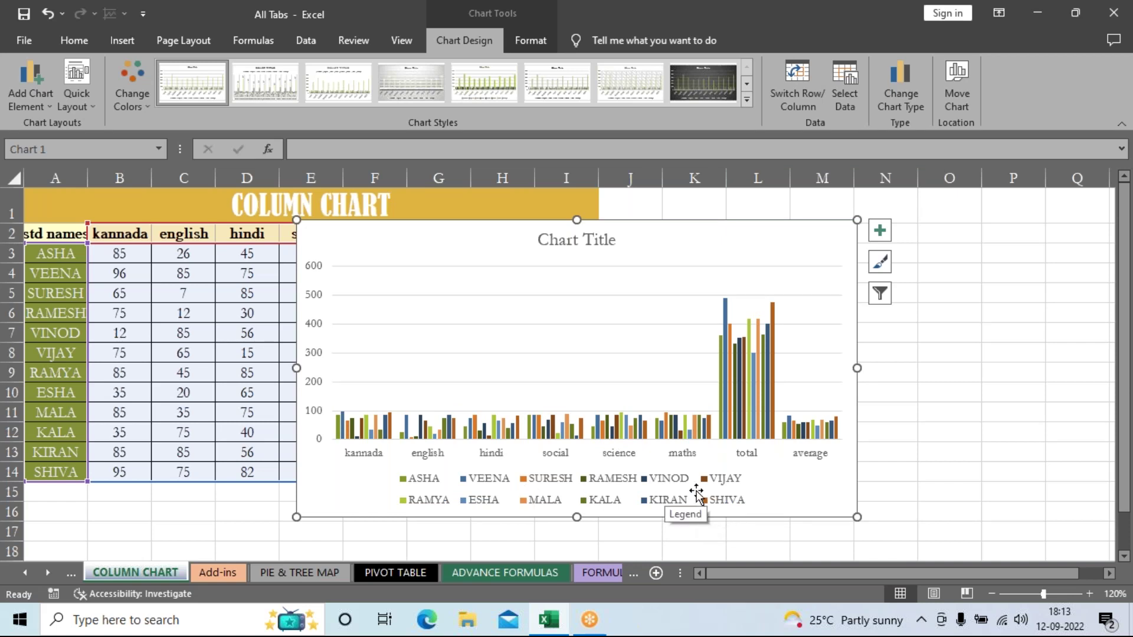
click(803, 94)
click(803, 93)
click(802, 94)
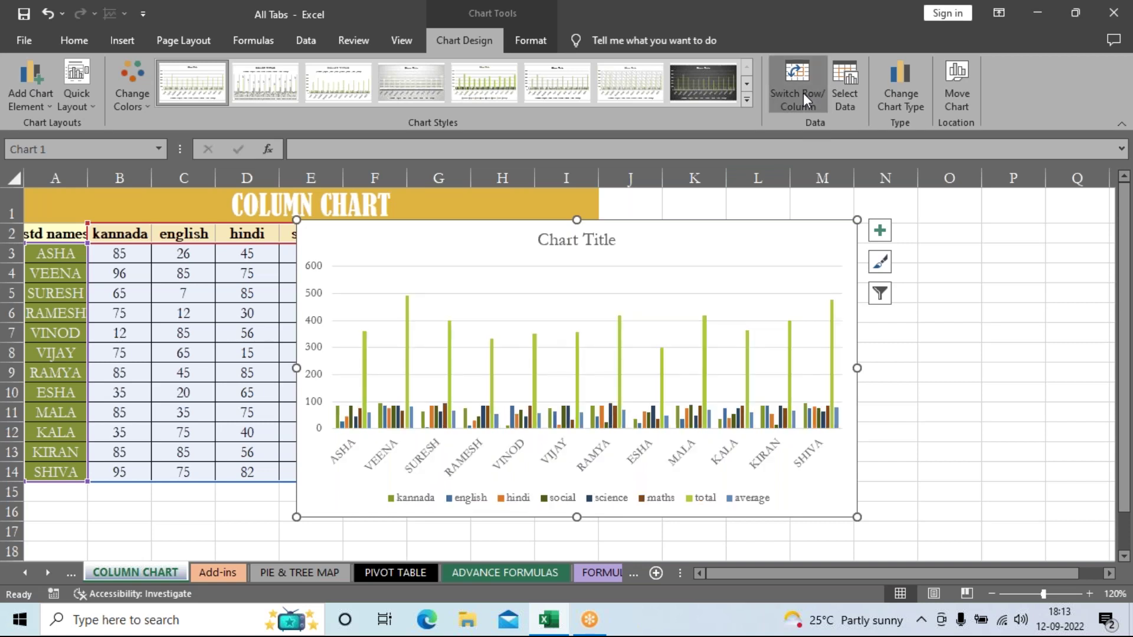
click(803, 93)
click(803, 93)
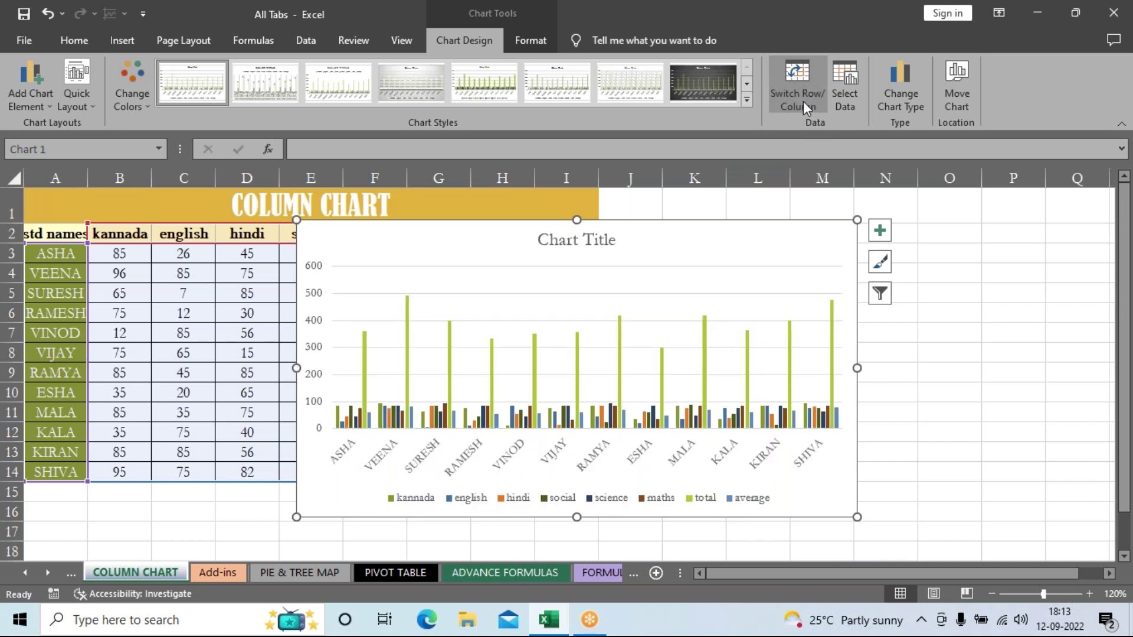
click(803, 101)
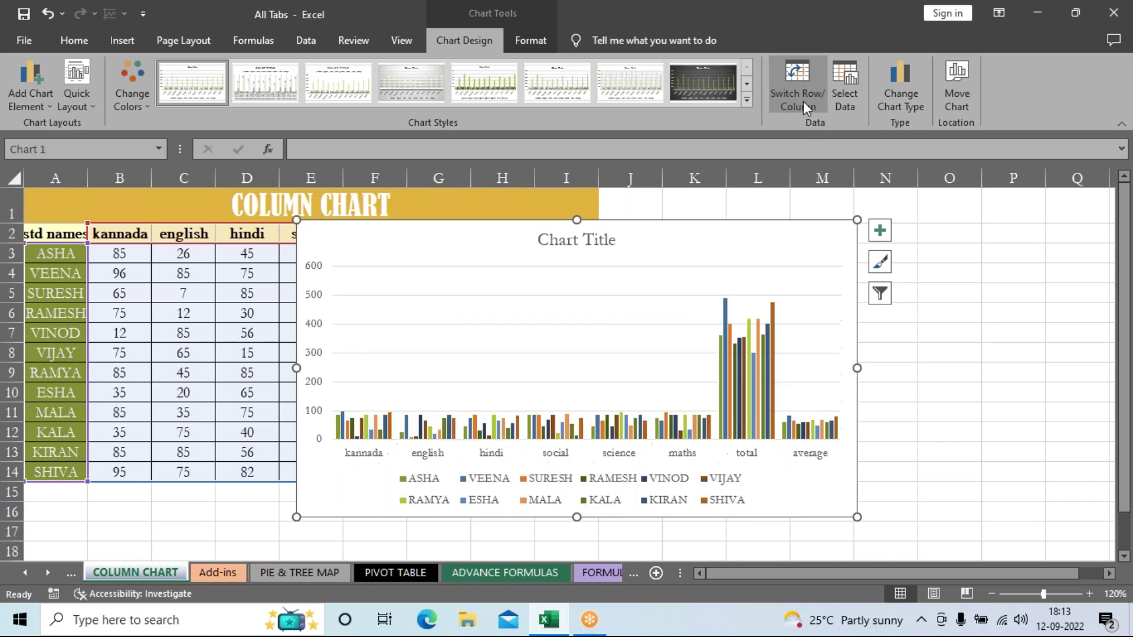
click(803, 101)
click(803, 100)
click(803, 101)
click(803, 101)
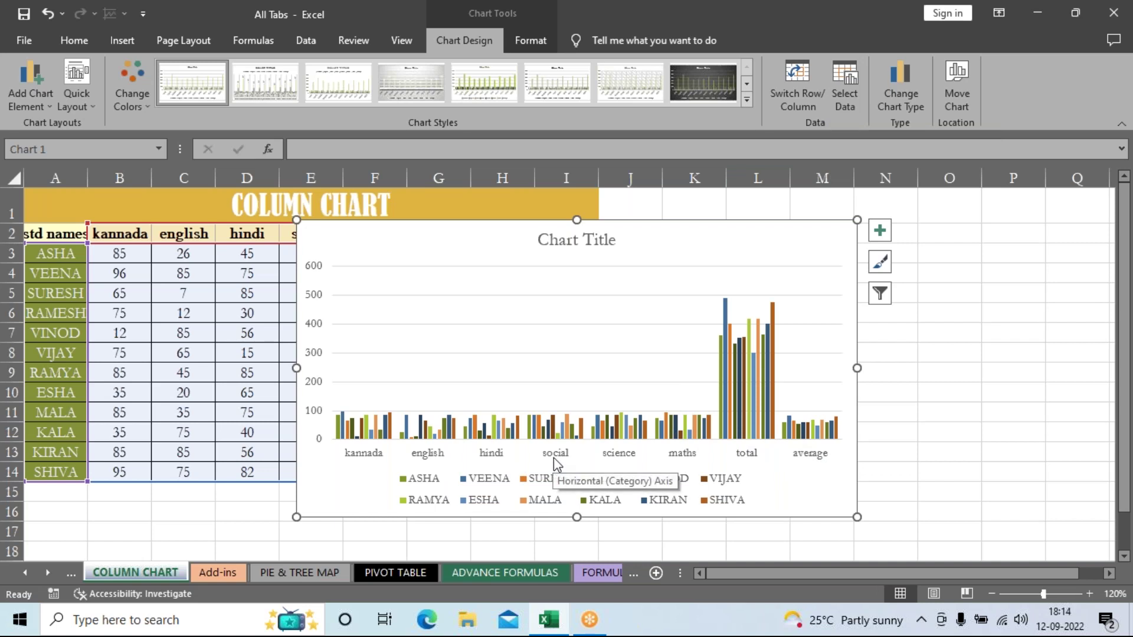
Step: In Select Data, uncheck social, science, maths, total and average, keeping kannada, english and hindi
click(842, 100)
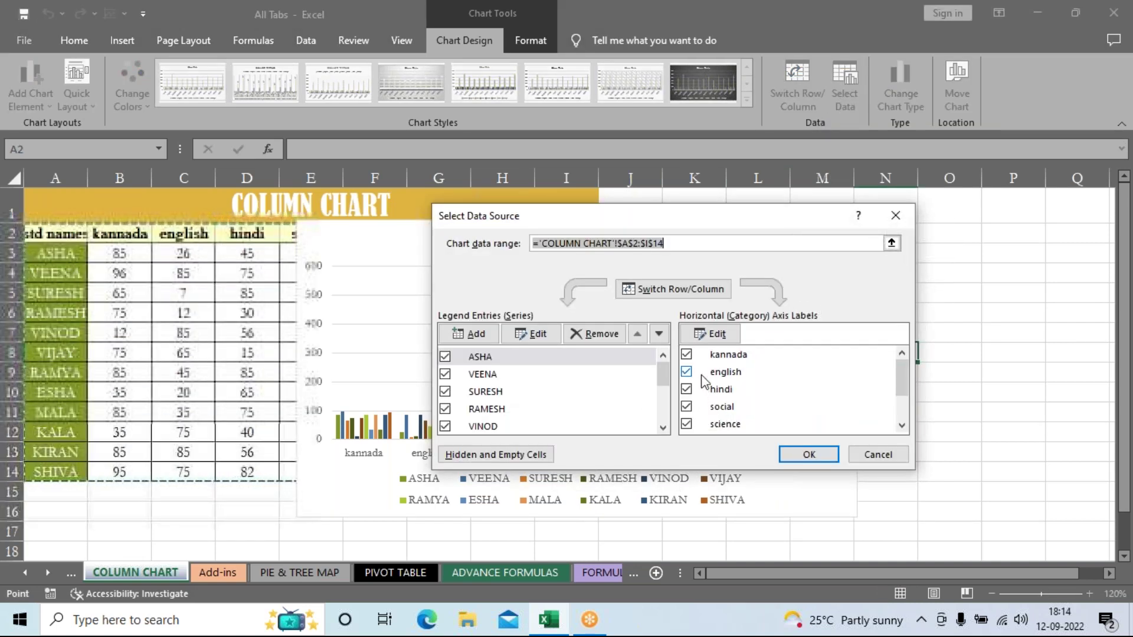
click(686, 406)
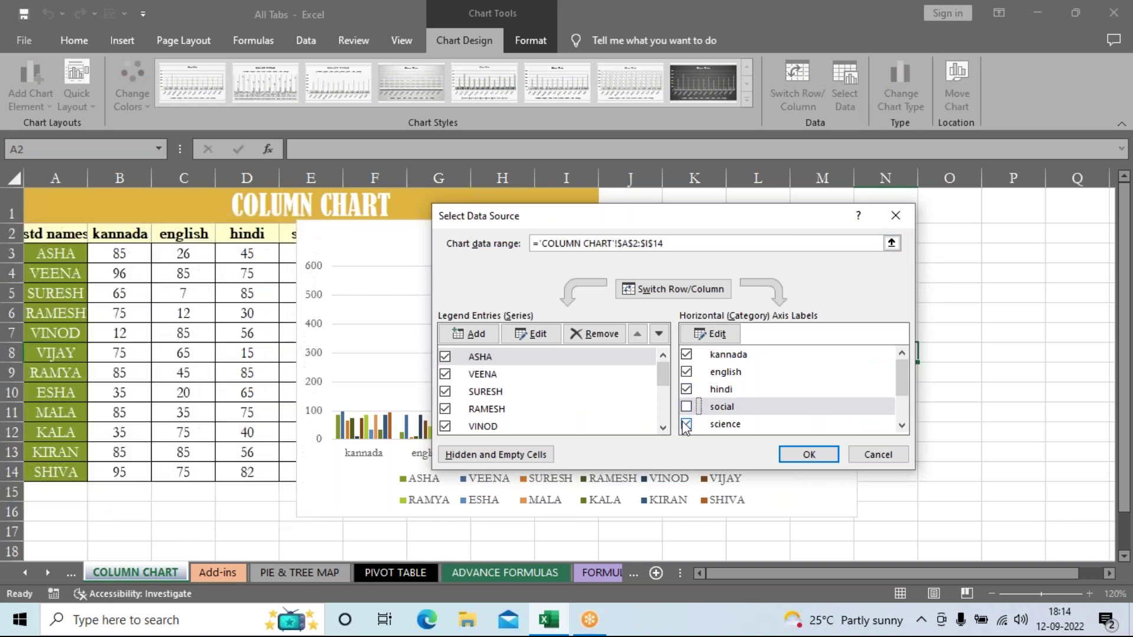
click(687, 424)
drag(905, 386, 910, 413)
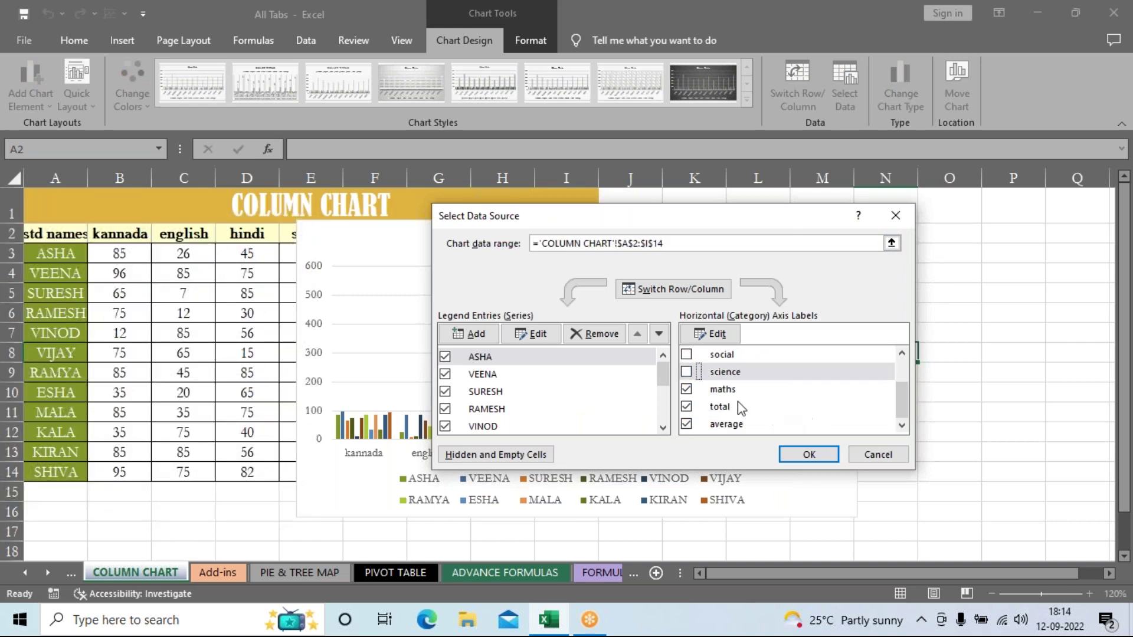
click(687, 390)
click(686, 406)
click(686, 424)
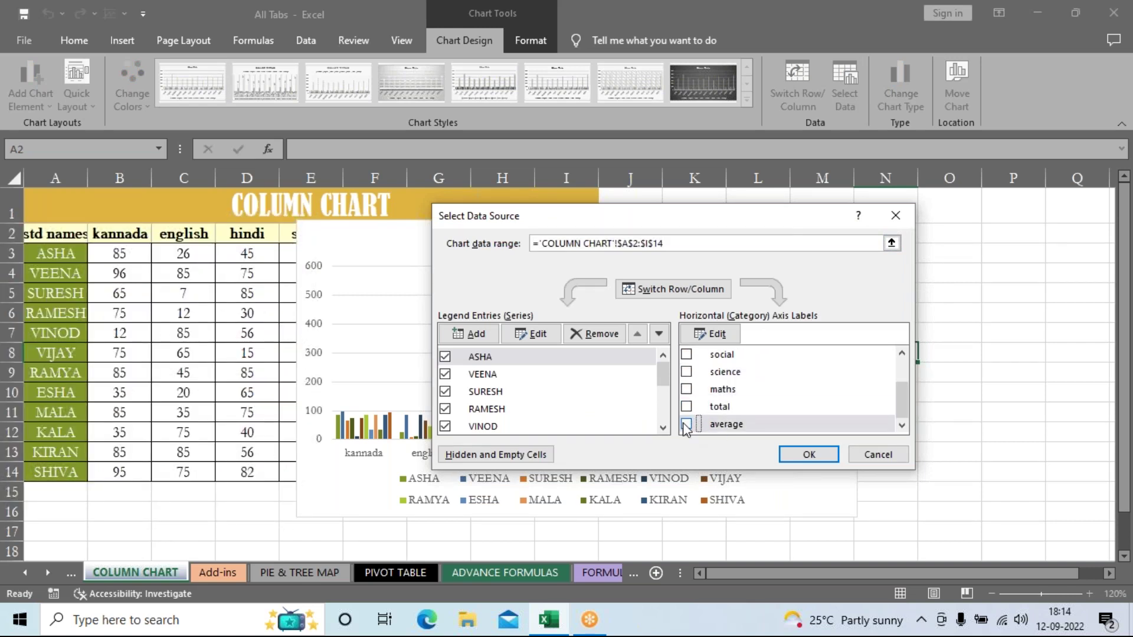
drag(901, 415, 907, 356)
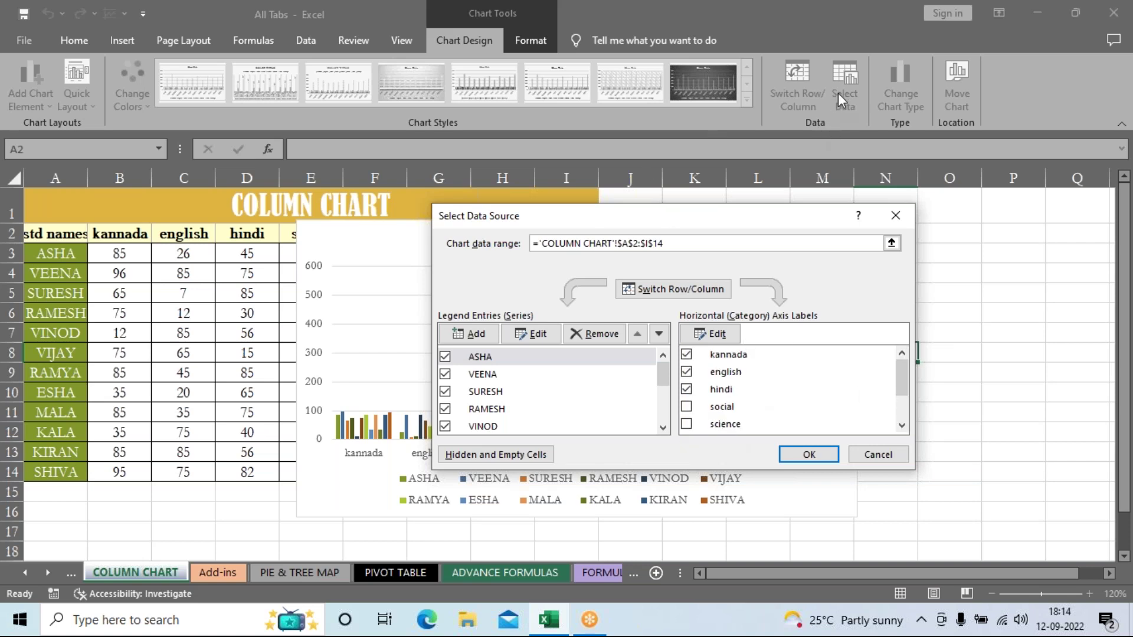
click(832, 456)
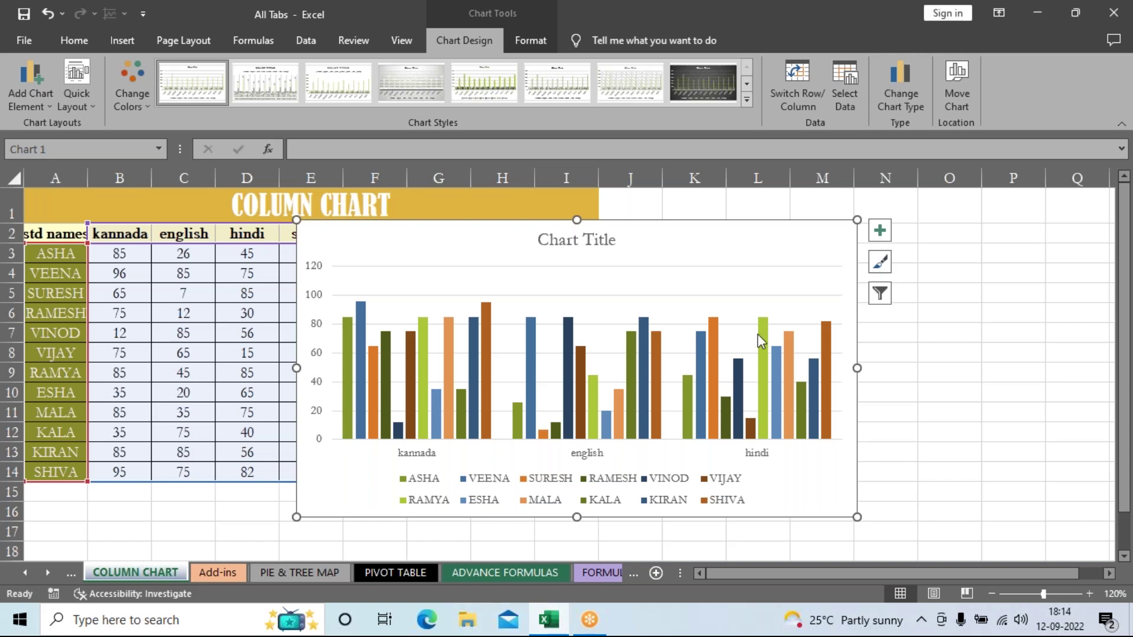
Step: Change the chart type to Column > 3-D Column using the second preview
click(901, 102)
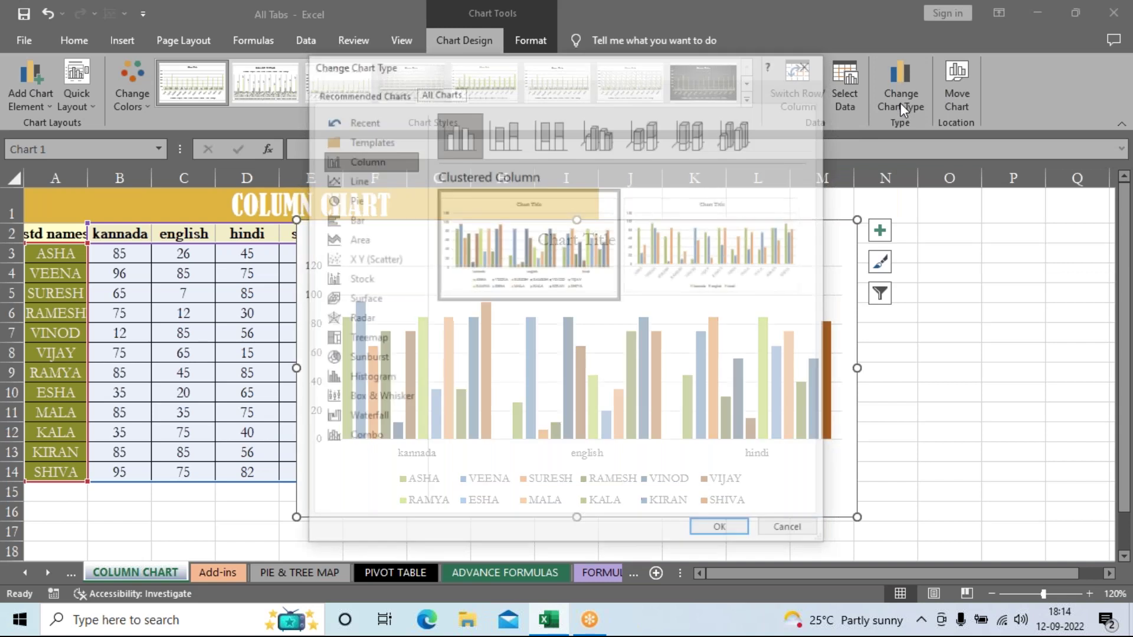
mouse_move(693, 242)
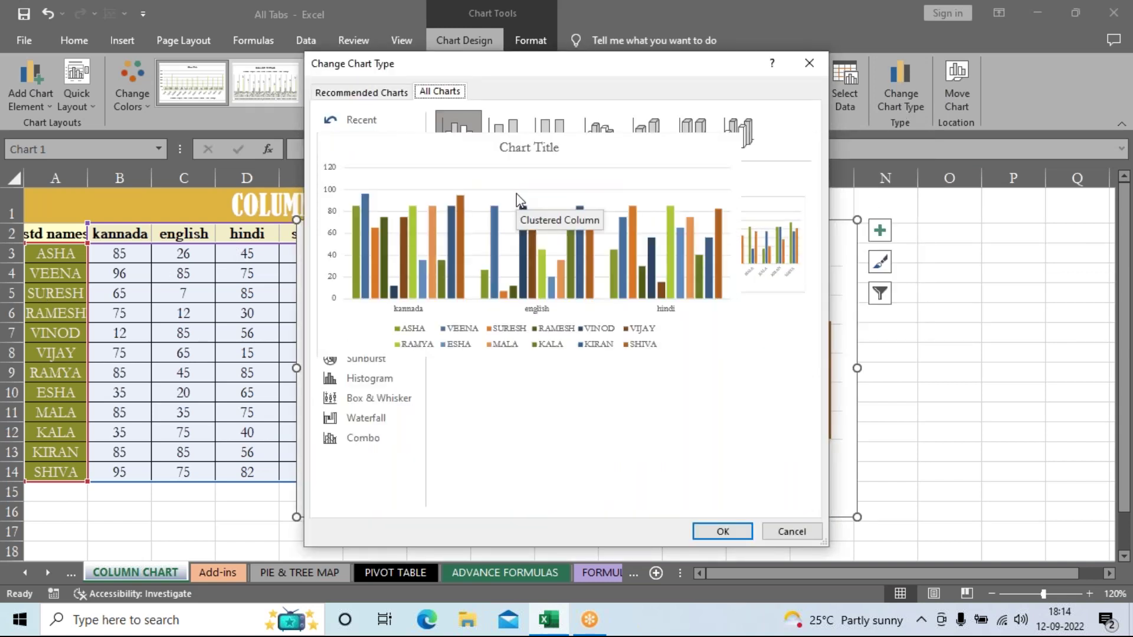
click(517, 126)
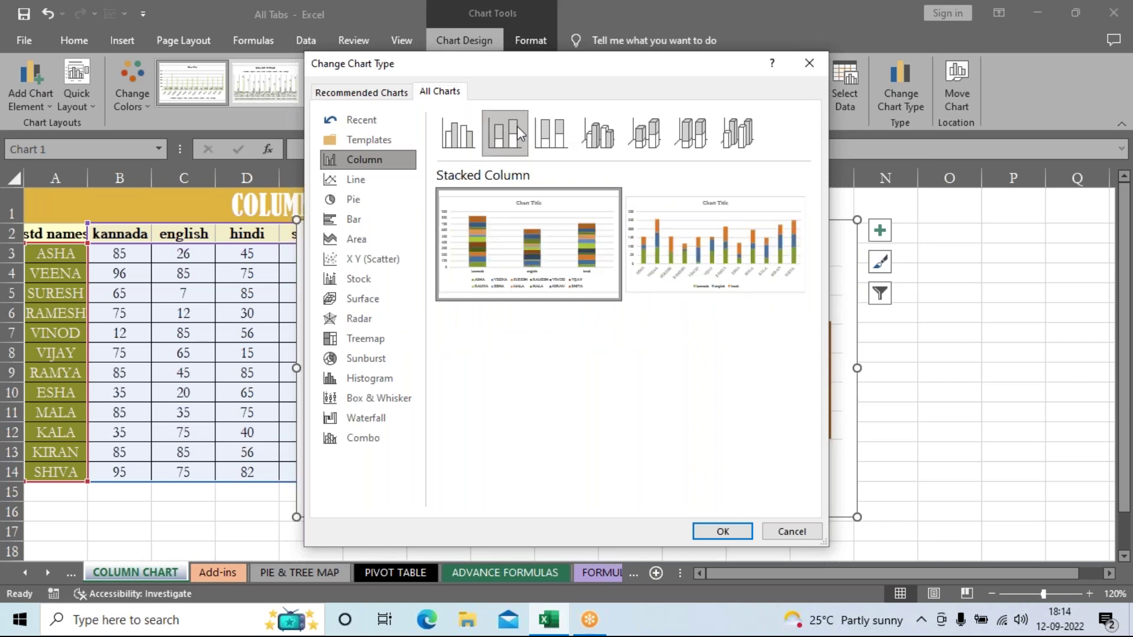
click(758, 146)
mouse_move(717, 263)
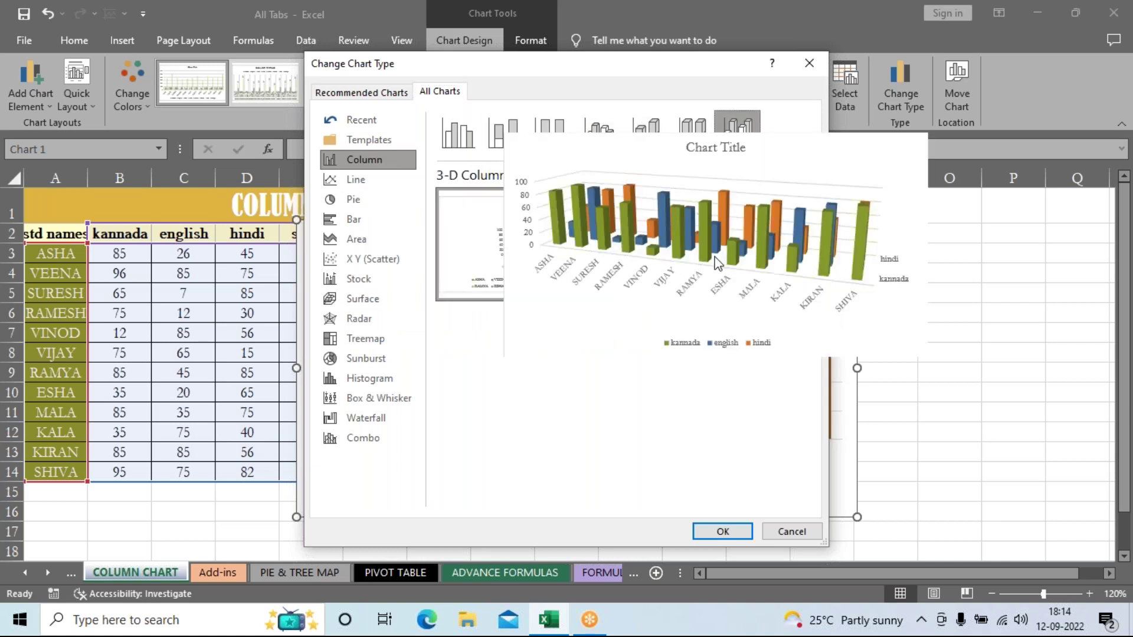
mouse_move(551, 240)
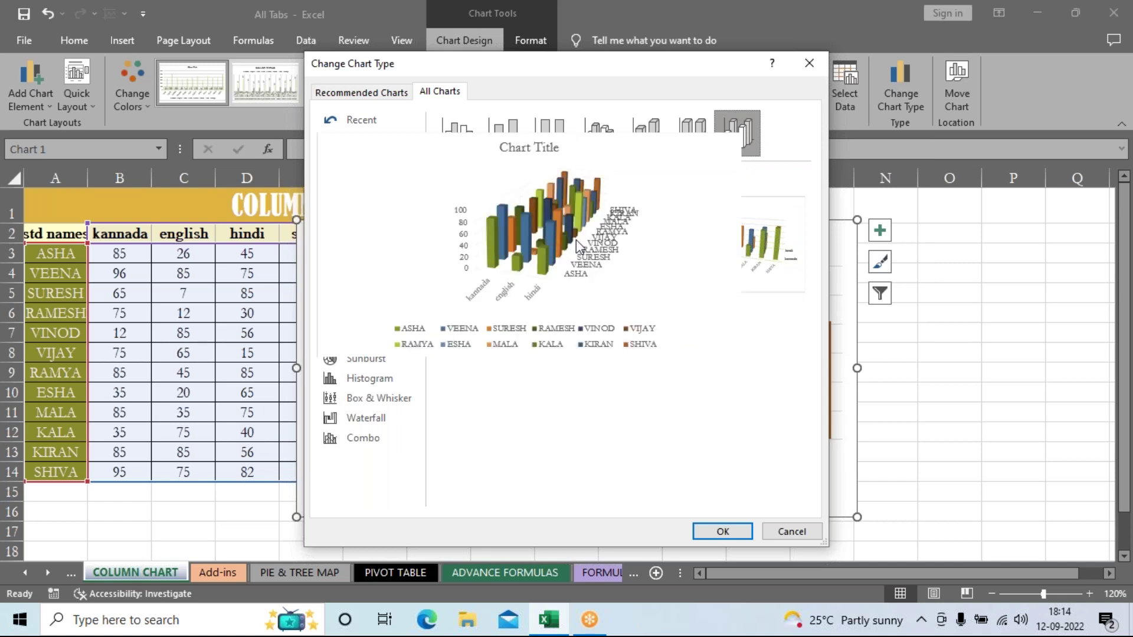
mouse_move(758, 244)
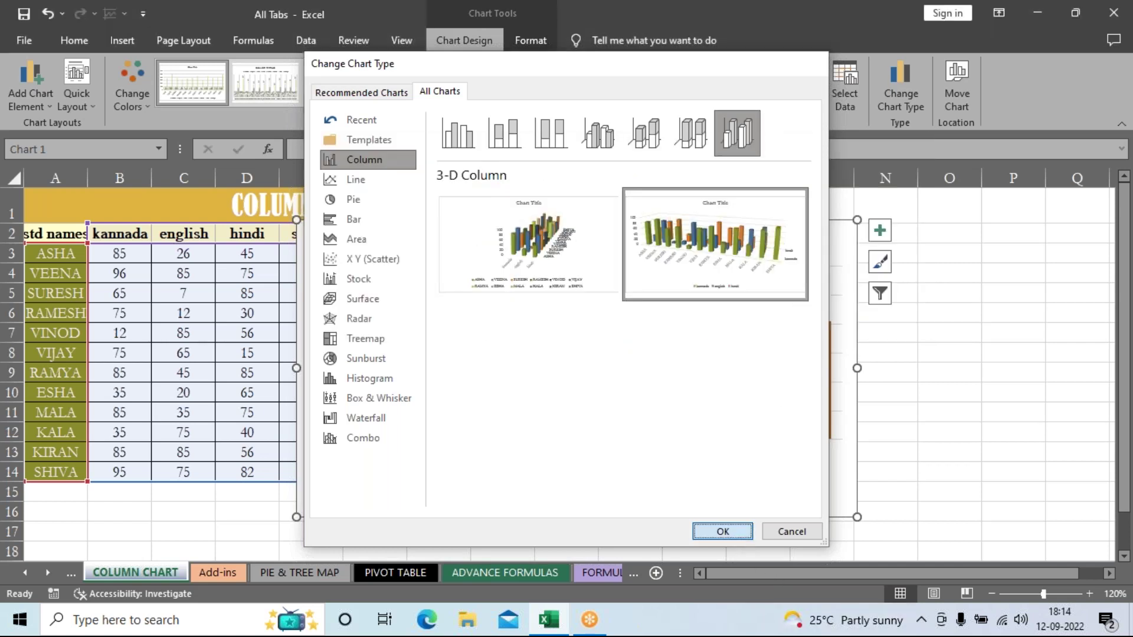
click(723, 531)
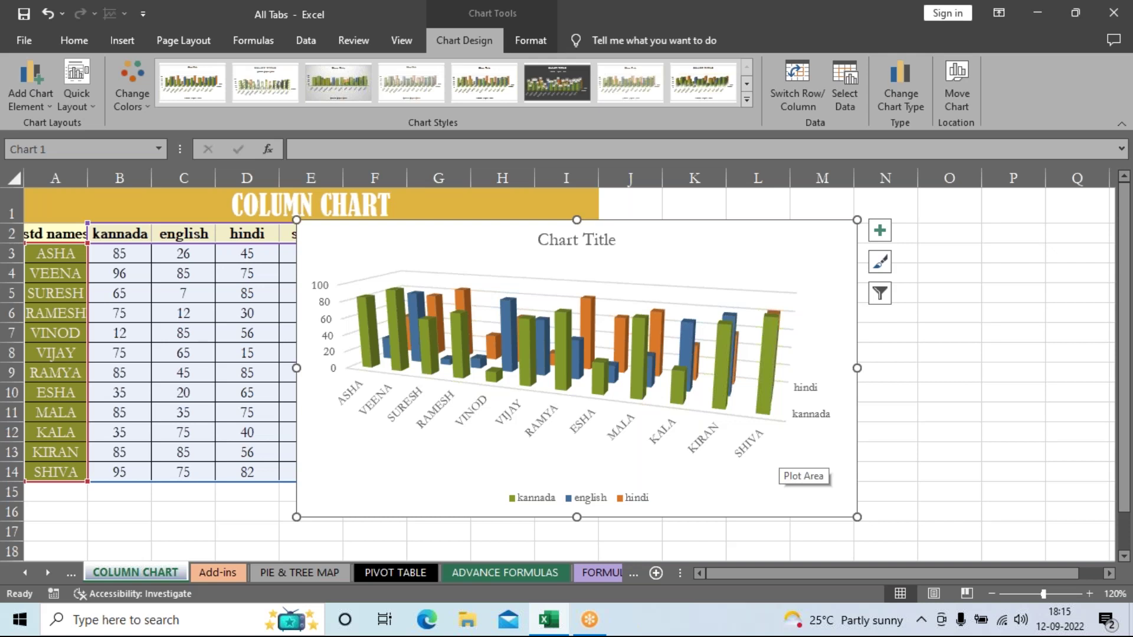
mouse_move(776, 353)
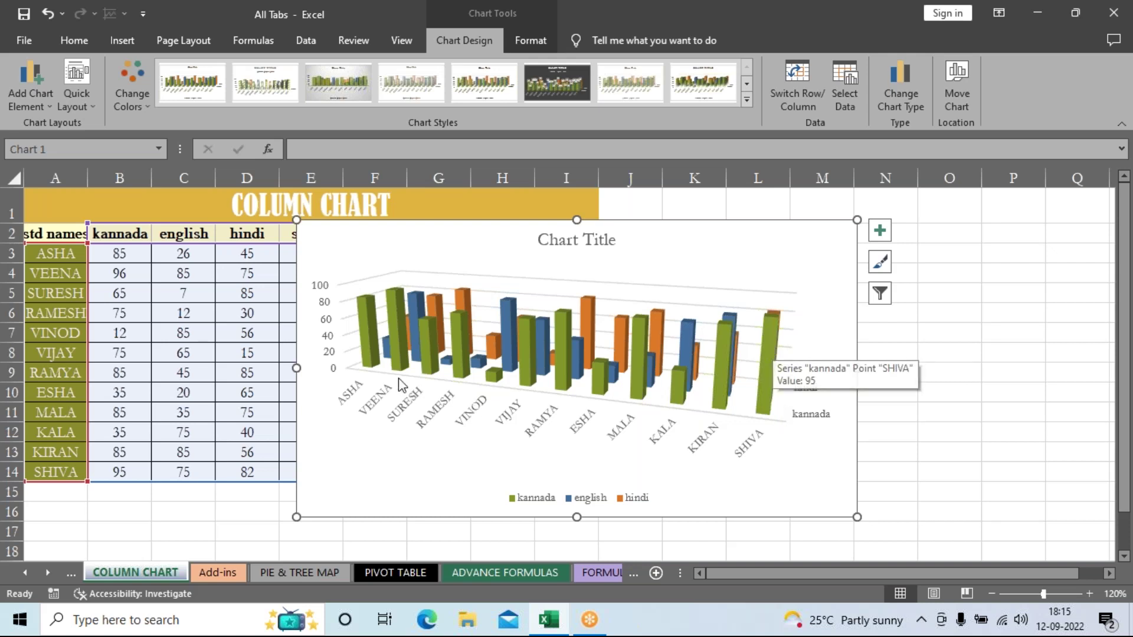
mouse_move(399, 323)
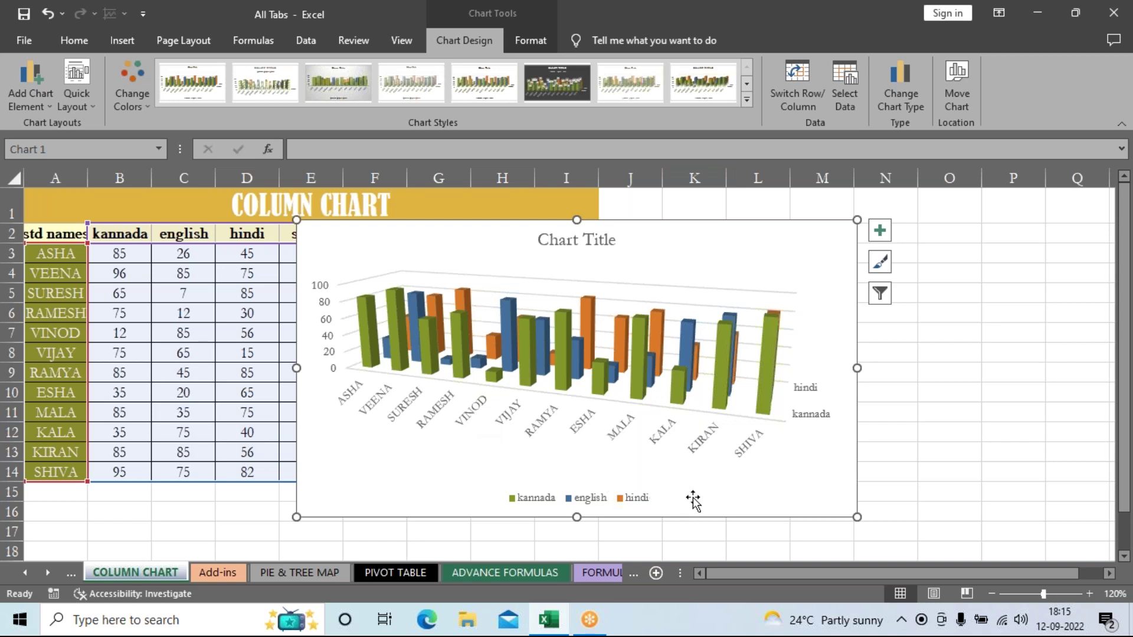
Step: In Select Data, re-check the social, science, maths, total and average series
click(832, 100)
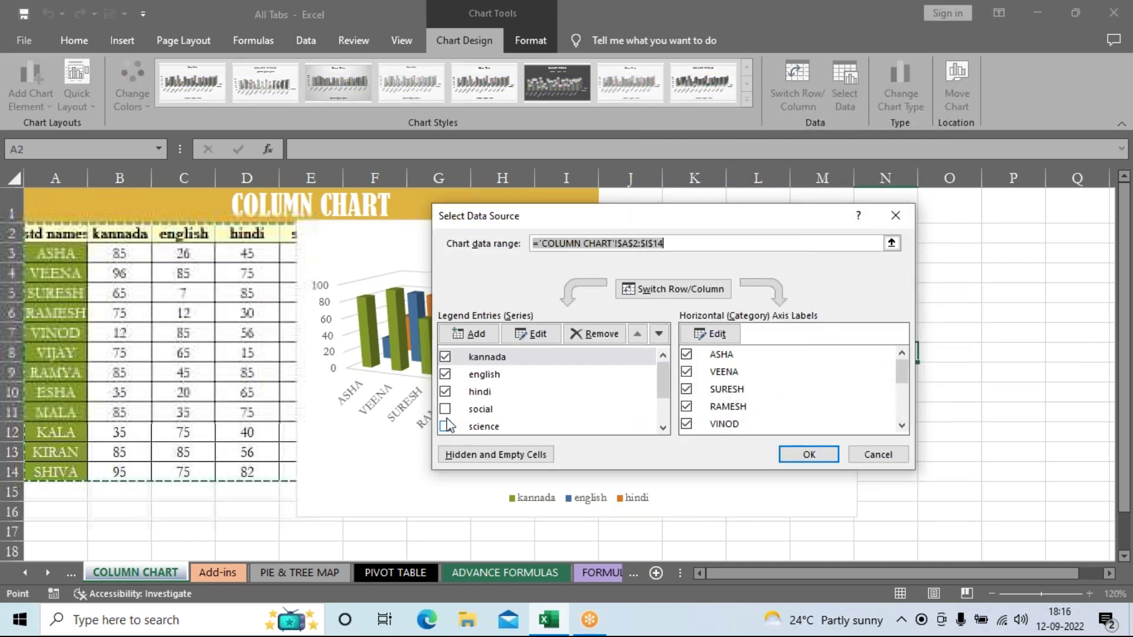
click(446, 409)
click(446, 426)
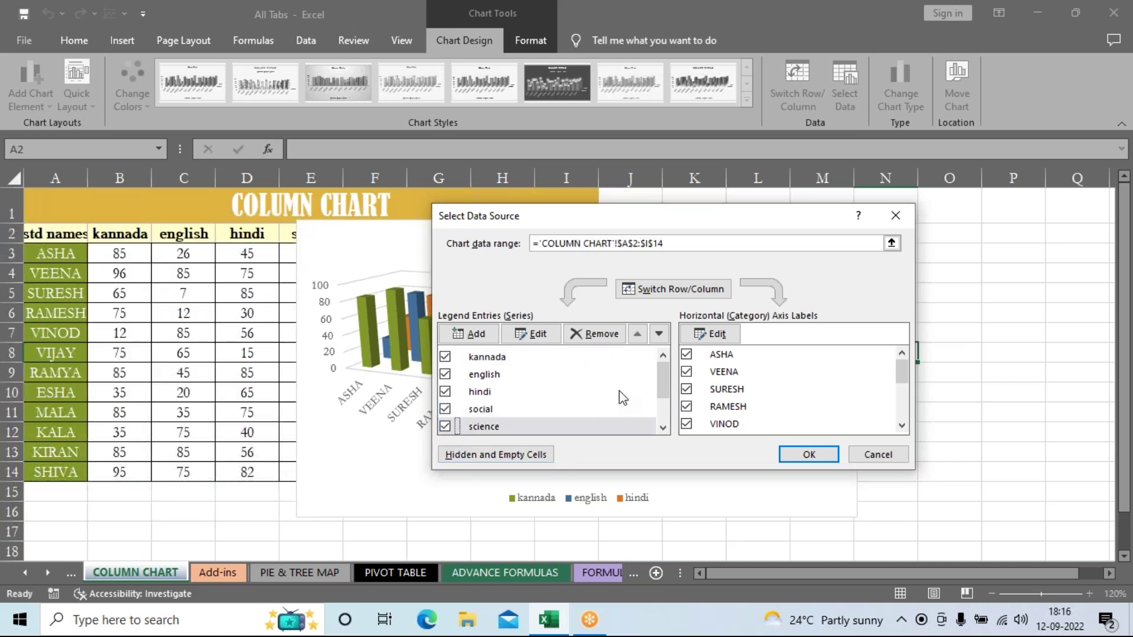
scroll(671, 382, down, 1)
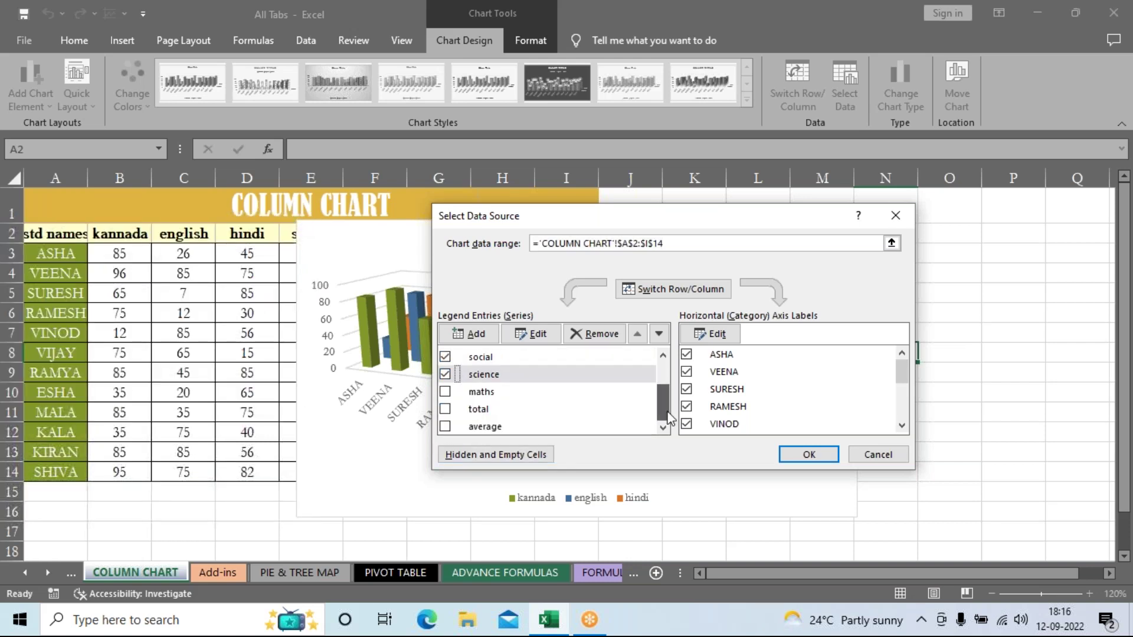
click(446, 392)
click(446, 409)
click(446, 426)
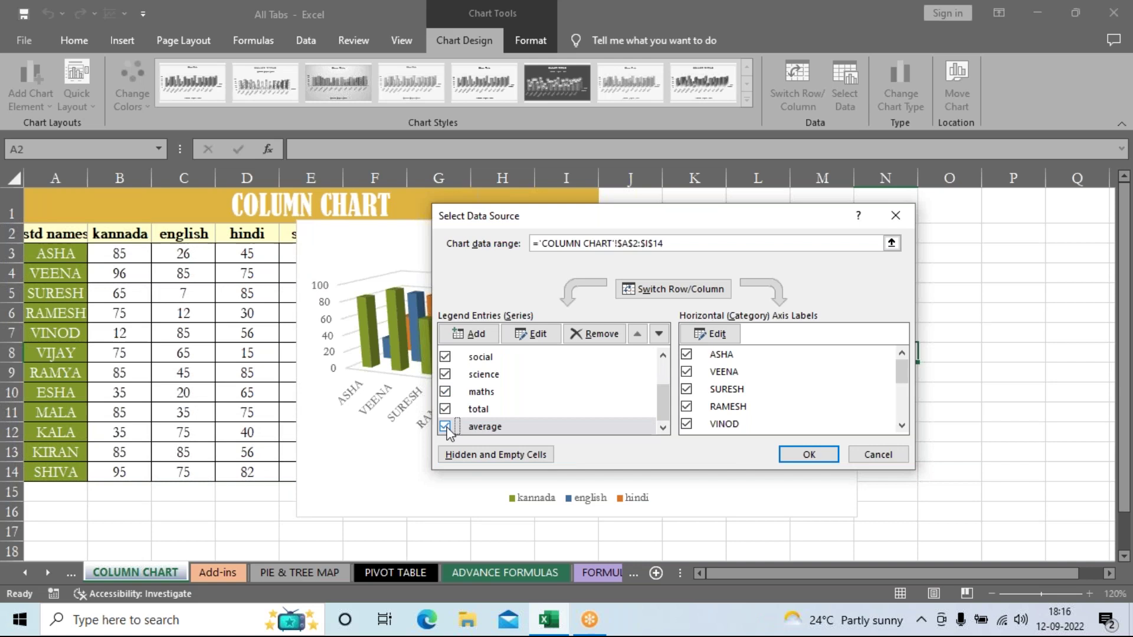
click(790, 456)
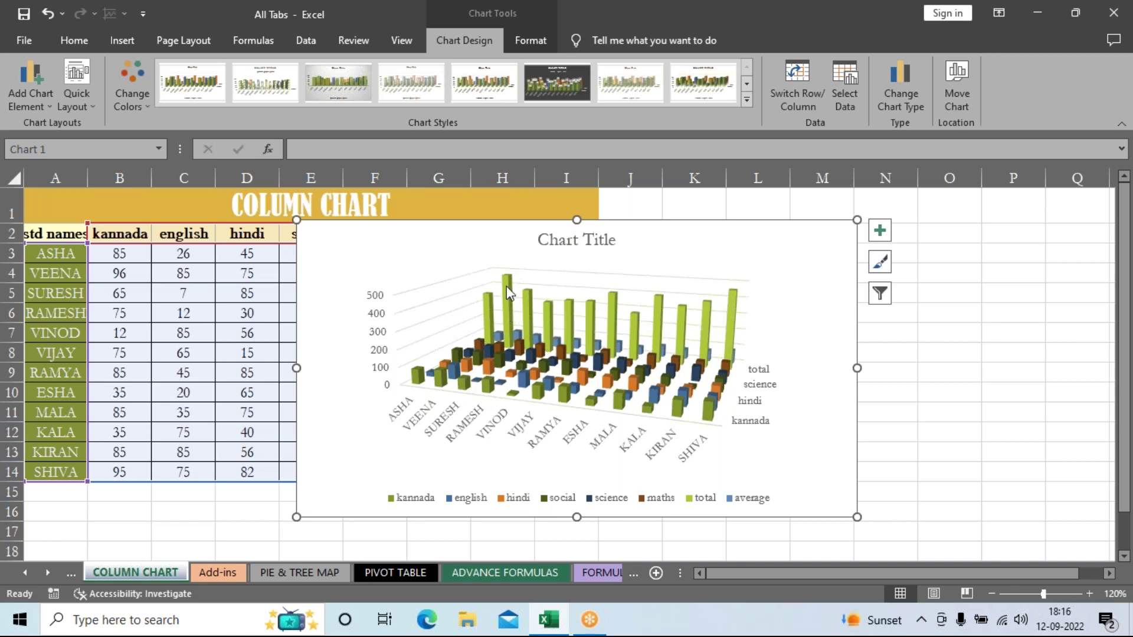
mouse_move(507, 293)
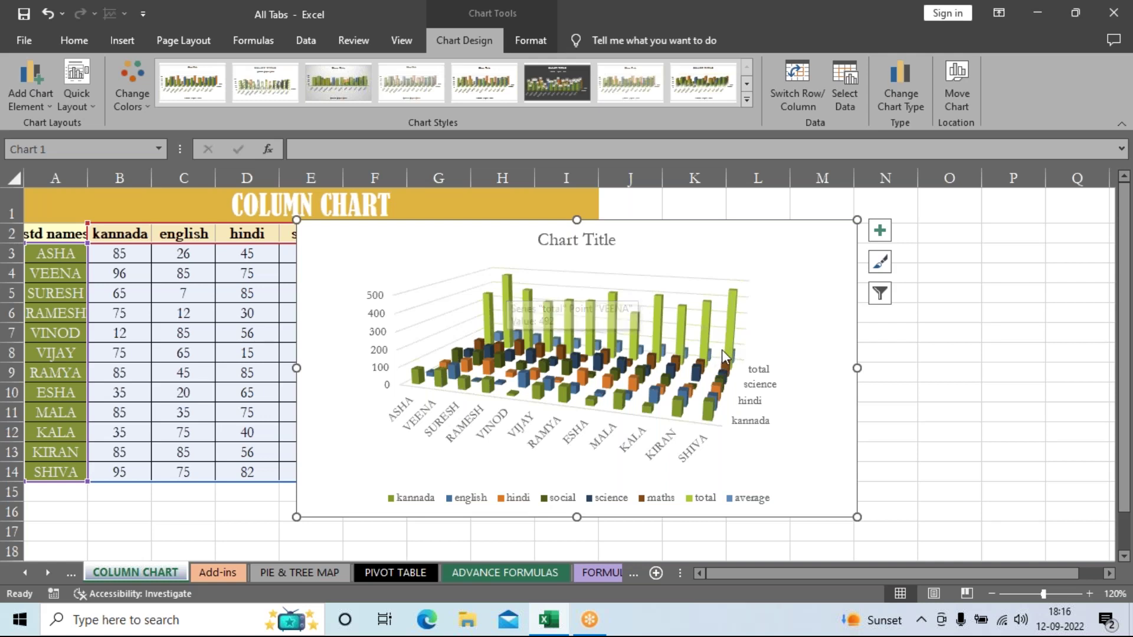
mouse_move(733, 318)
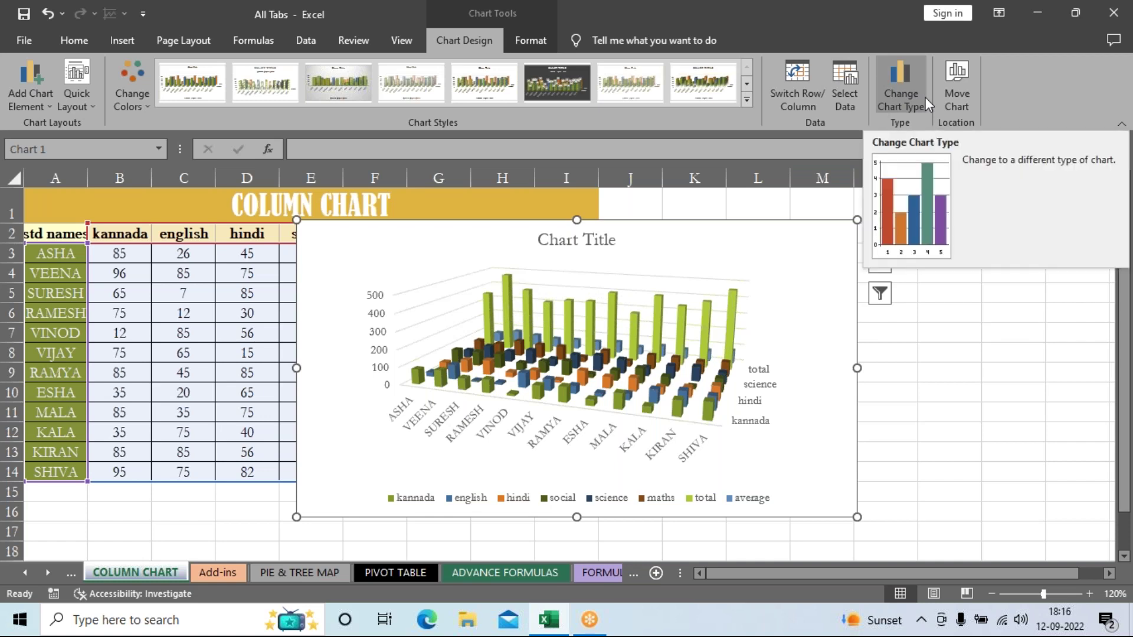
Step: Switch to the other 3-D Column layout, with subjects on the axis and students as series, then open Move Chart
click(896, 100)
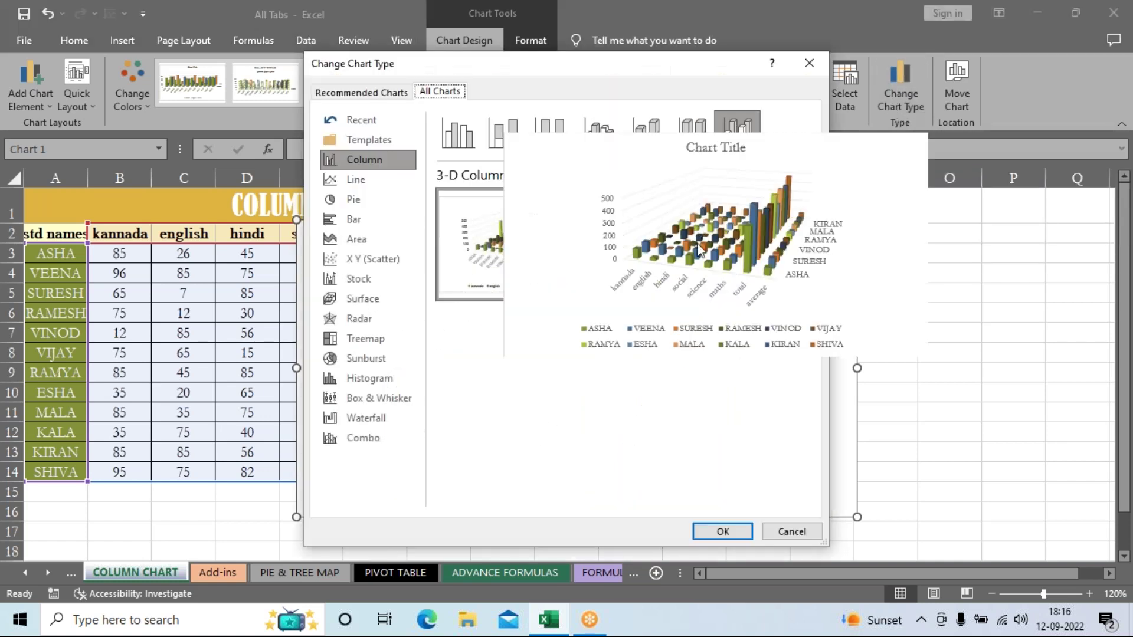
click(740, 248)
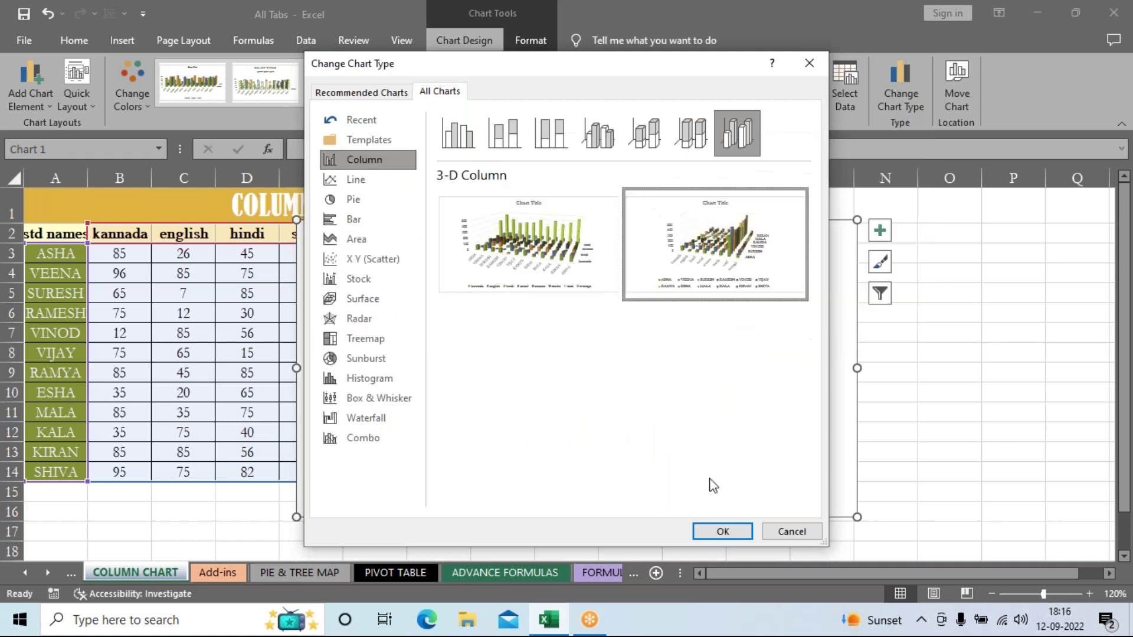
click(715, 532)
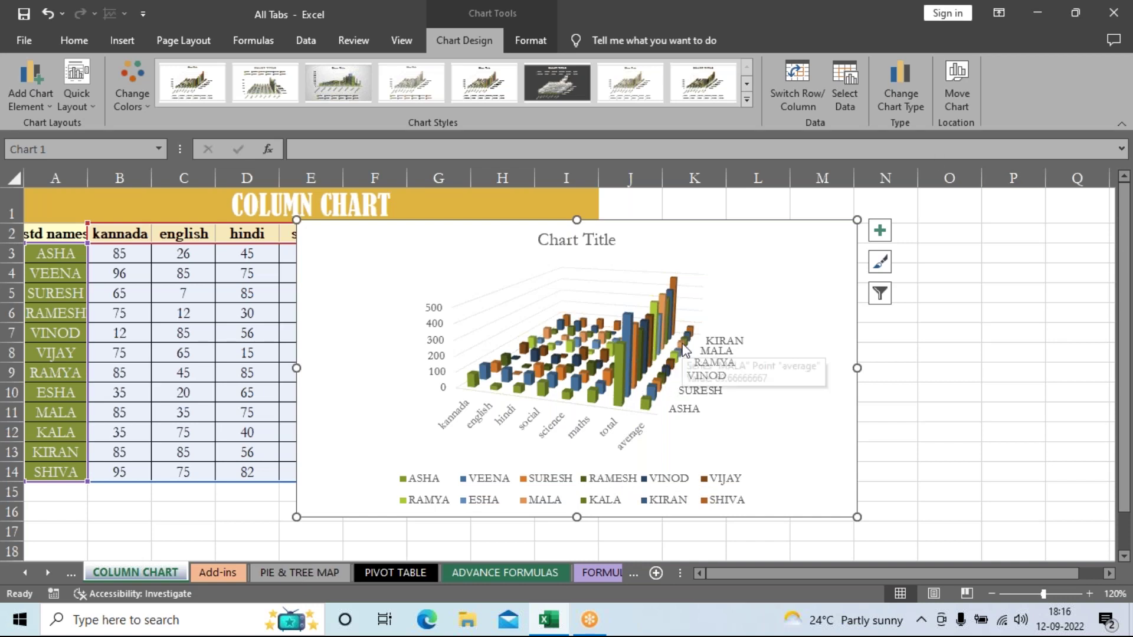
click(969, 105)
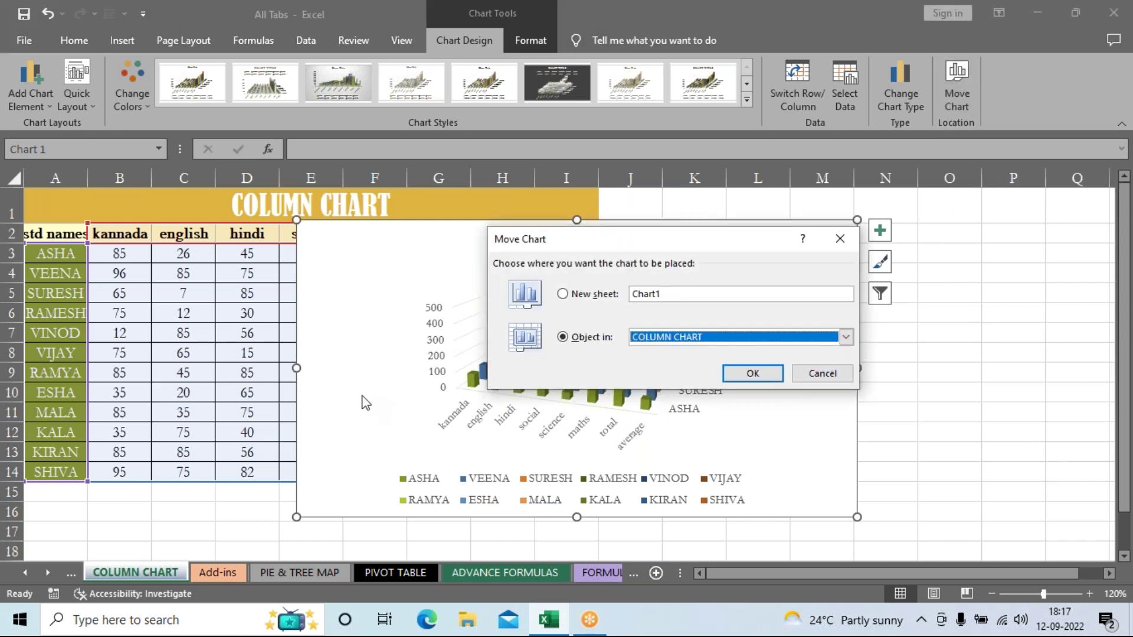
Step: Move the 3-D marks chart onto the PIE & TREE MAP sheet
click(846, 338)
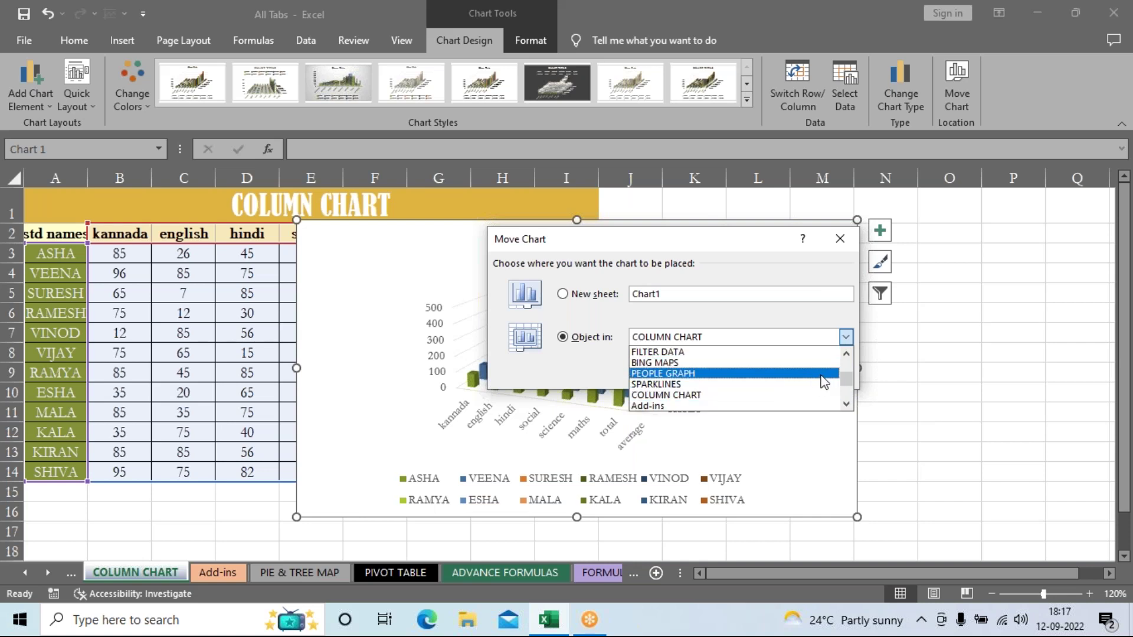
click(846, 404)
click(846, 405)
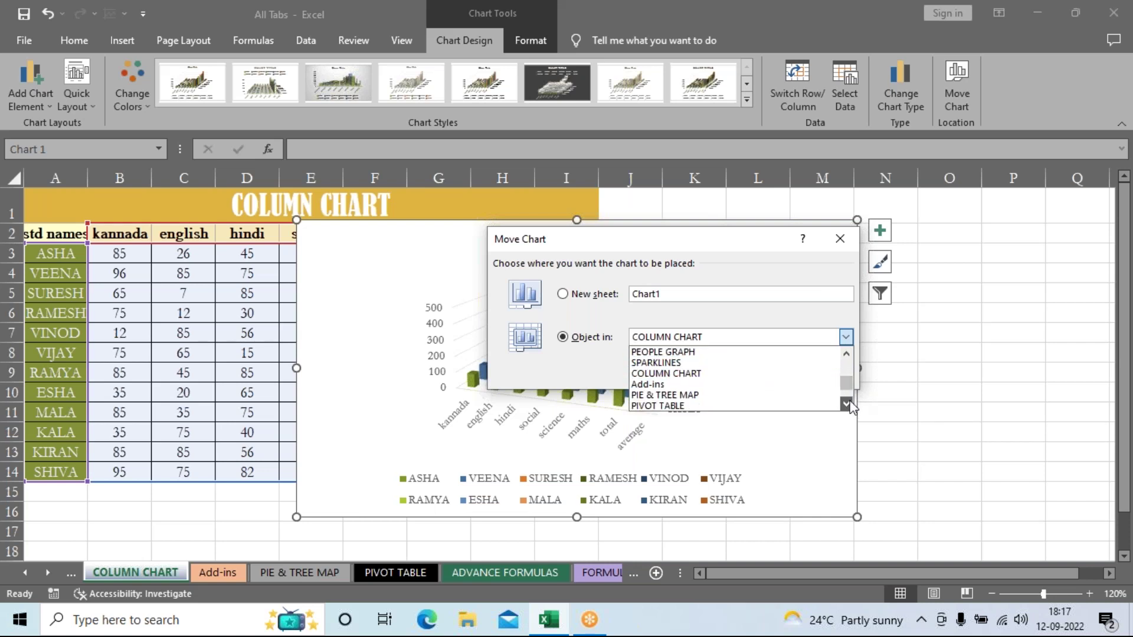
click(720, 395)
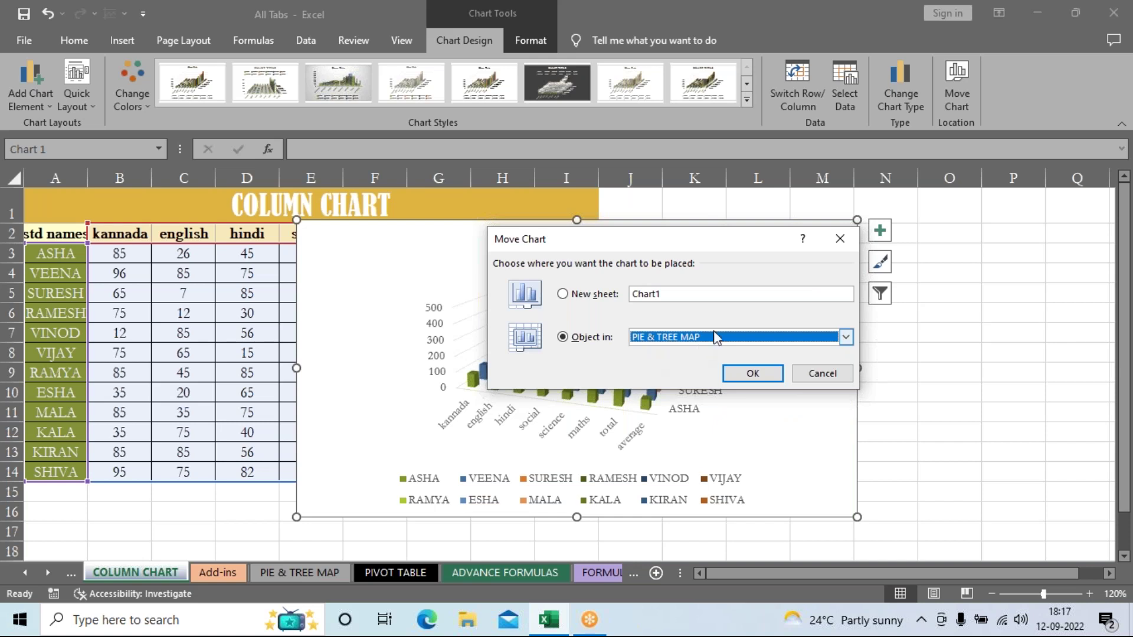
click(751, 374)
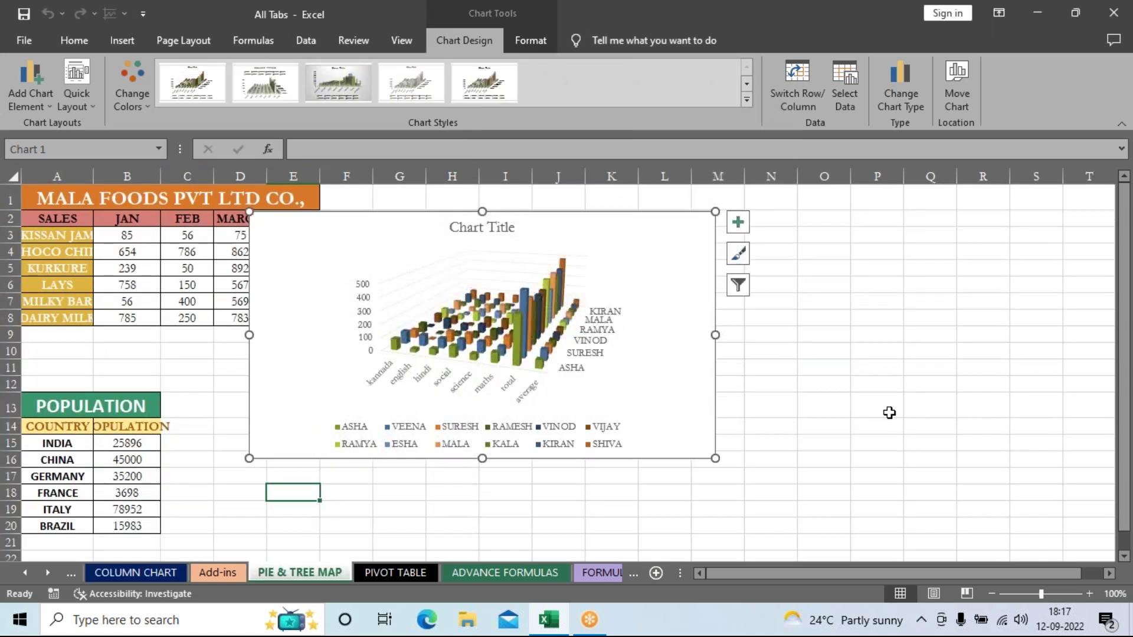
Step: Look over the Add-ins and COLUMN CHART sheets, selecting and scrolling through the marks table
click(889, 412)
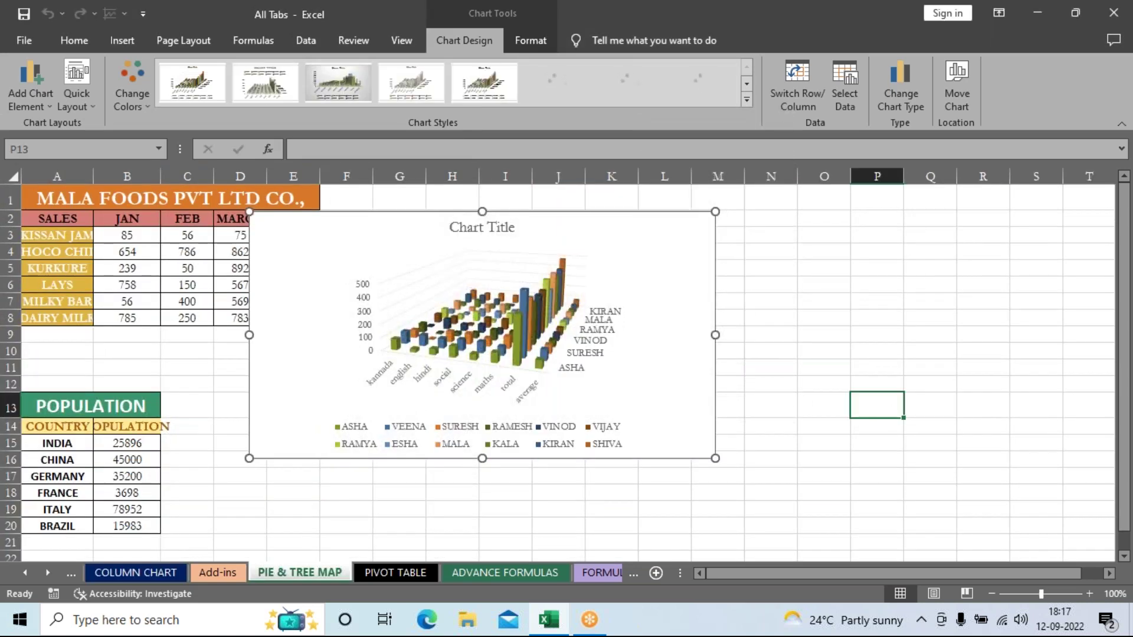
click(698, 256)
click(565, 491)
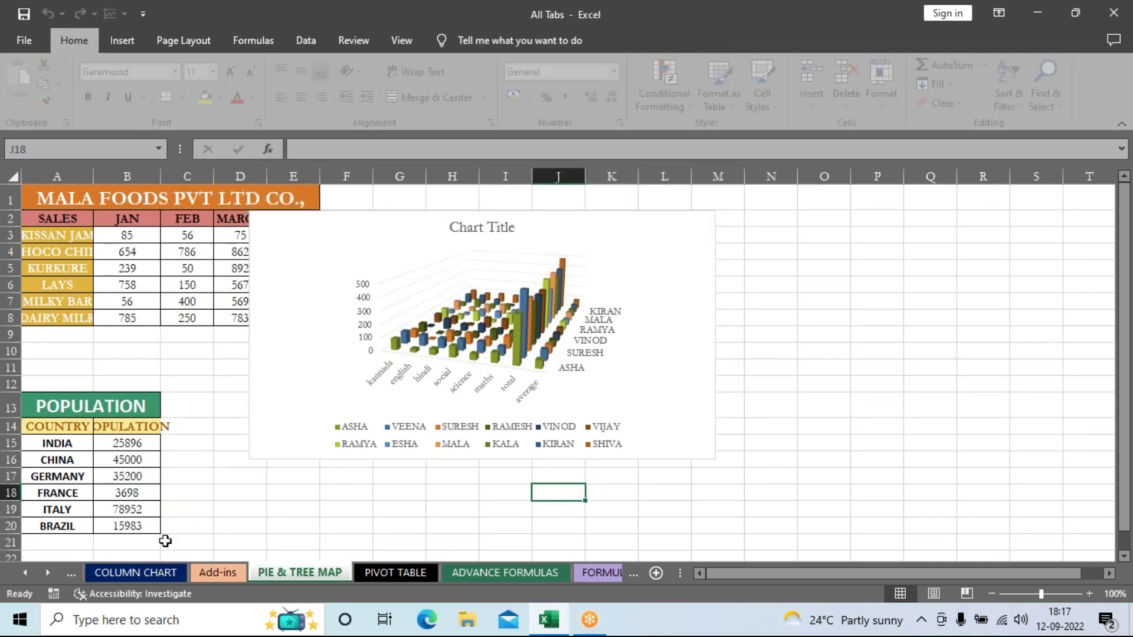
click(218, 572)
click(135, 573)
drag(81, 230, 531, 475)
click(771, 433)
scroll(777, 427, down, 1)
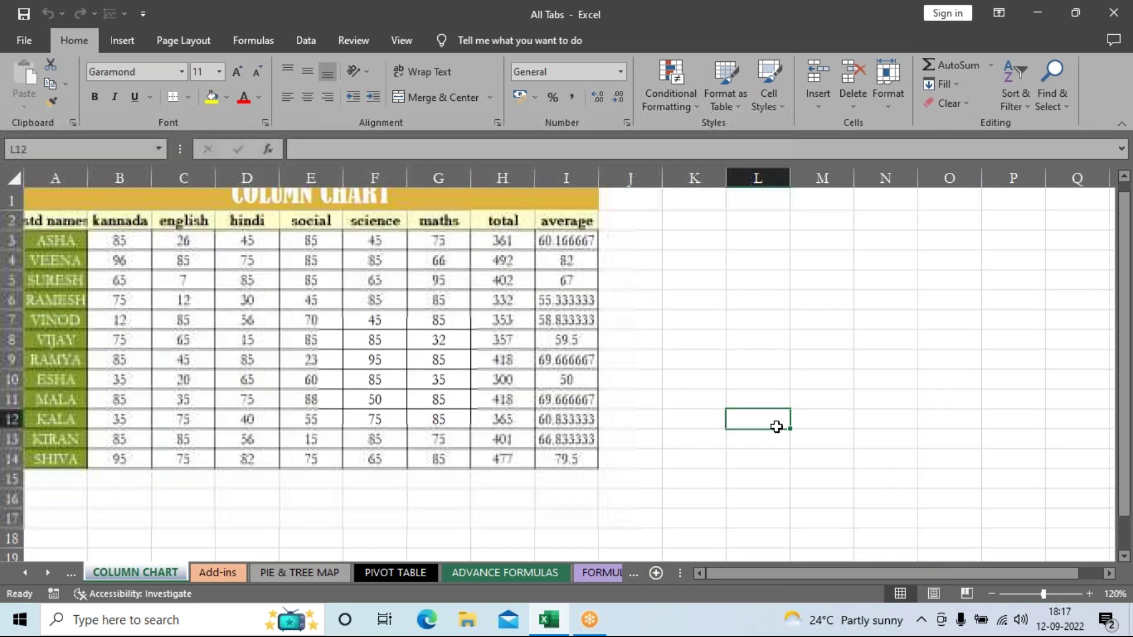
scroll(785, 407, down, 15)
scroll(797, 387, up, 8)
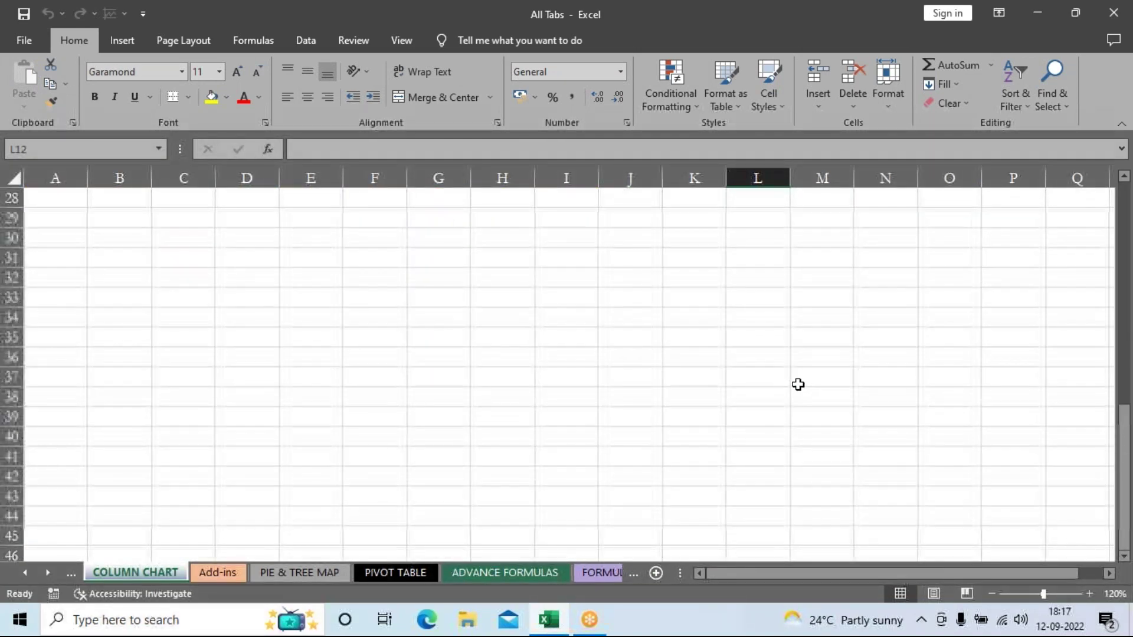
scroll(798, 384, up, 9)
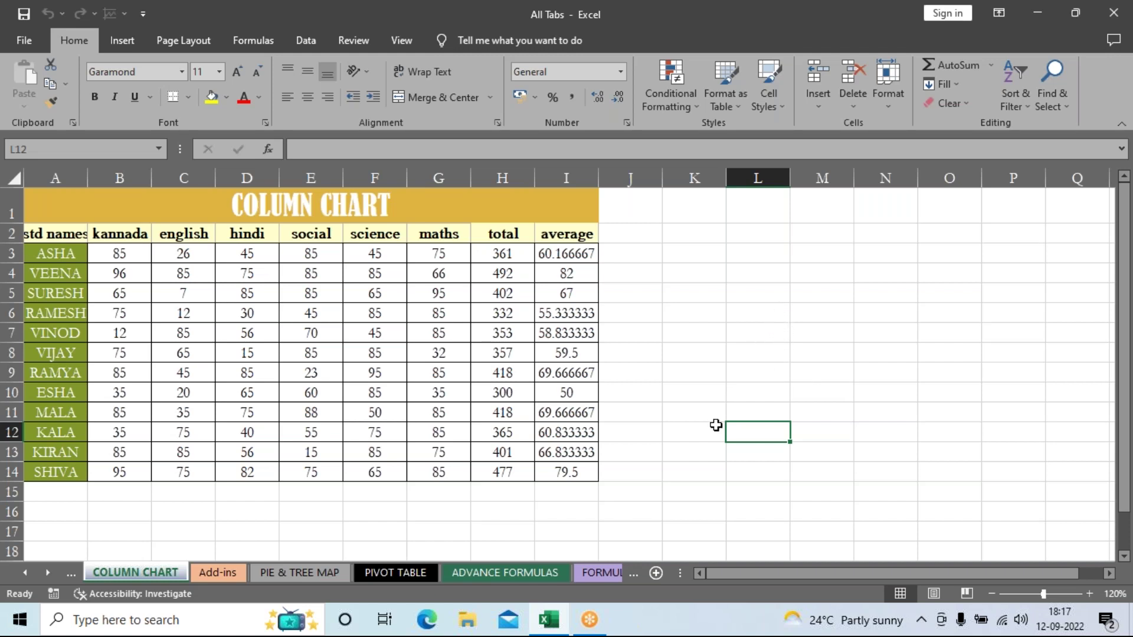
Step: On PIE & TREE MAP, select the marks chart and open Move Chart from Chart Design
click(314, 572)
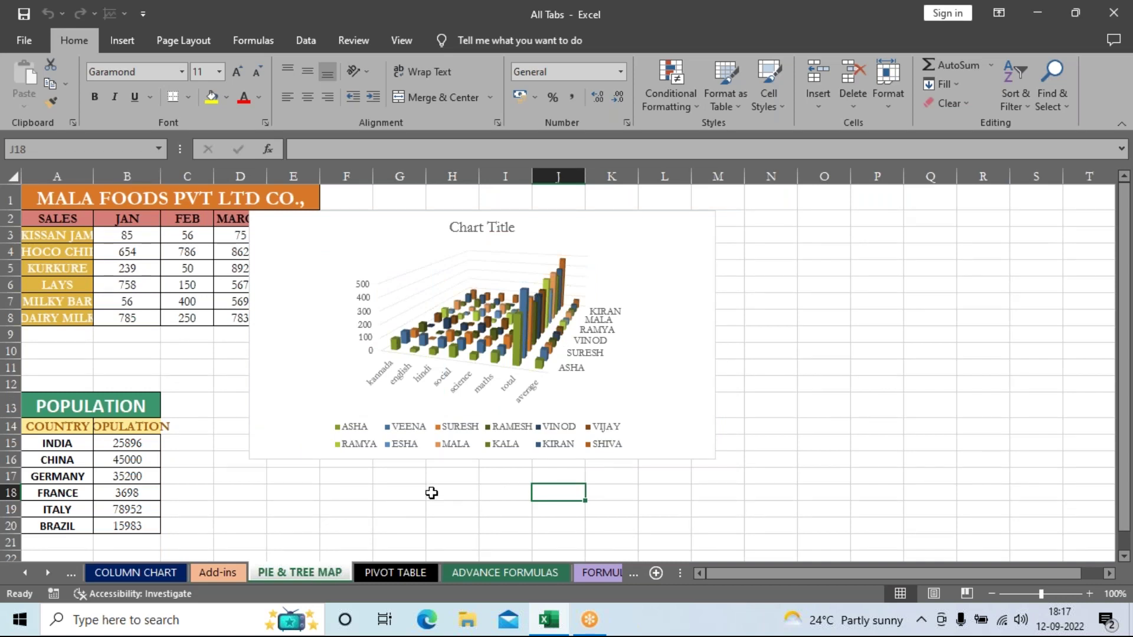
click(670, 258)
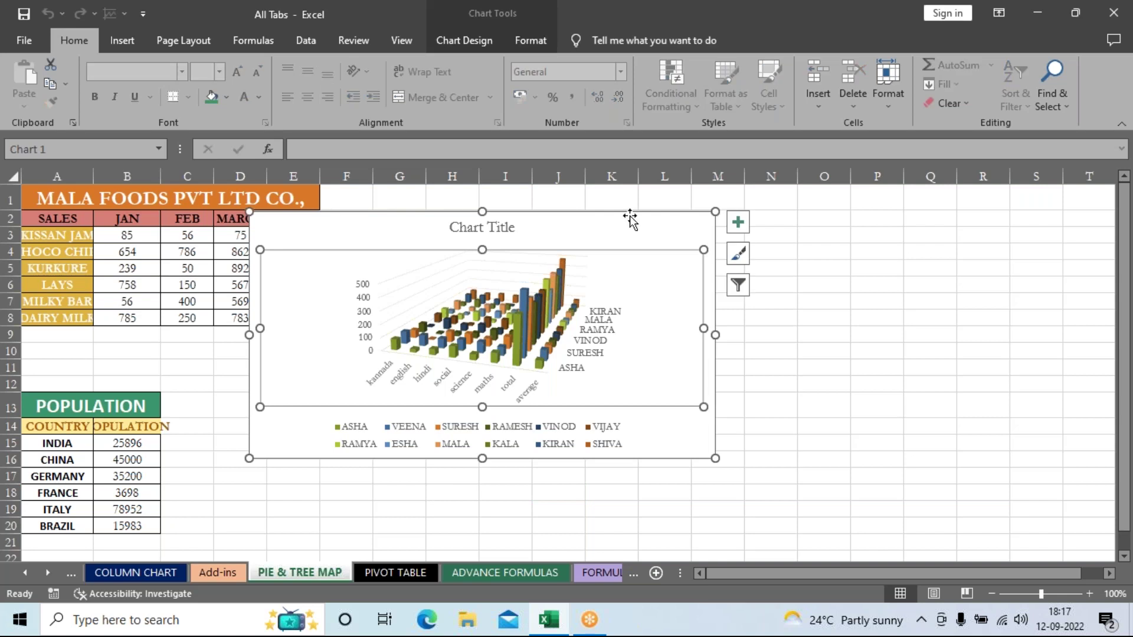
click(473, 32)
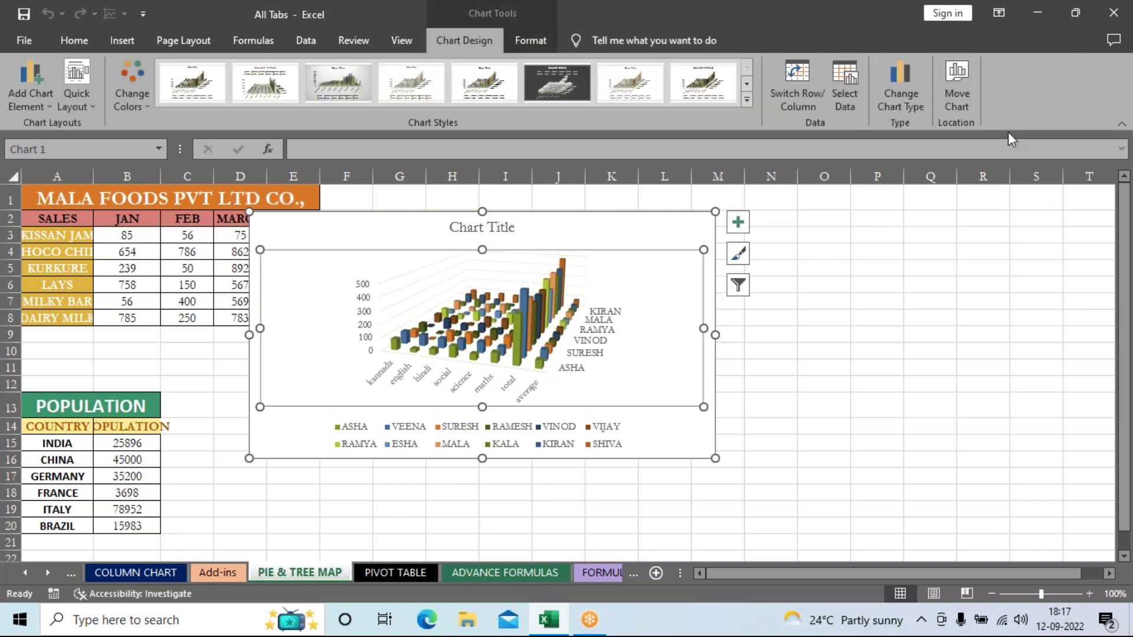
click(968, 94)
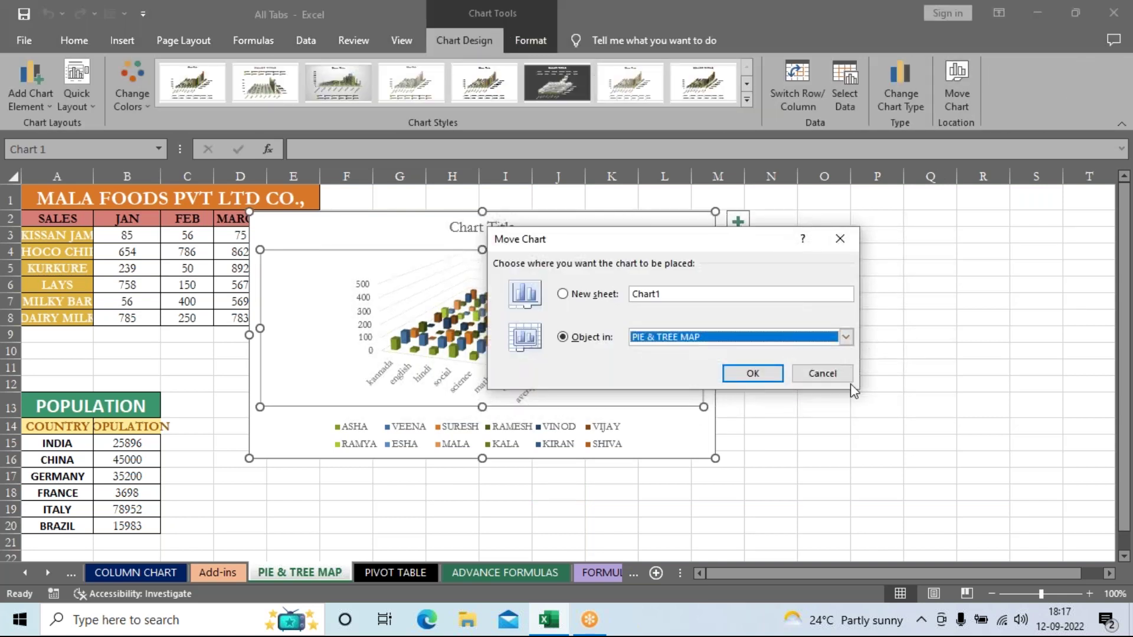
Step: Send the 3-D marks chart back to the COLUMN CHART sheet
click(844, 341)
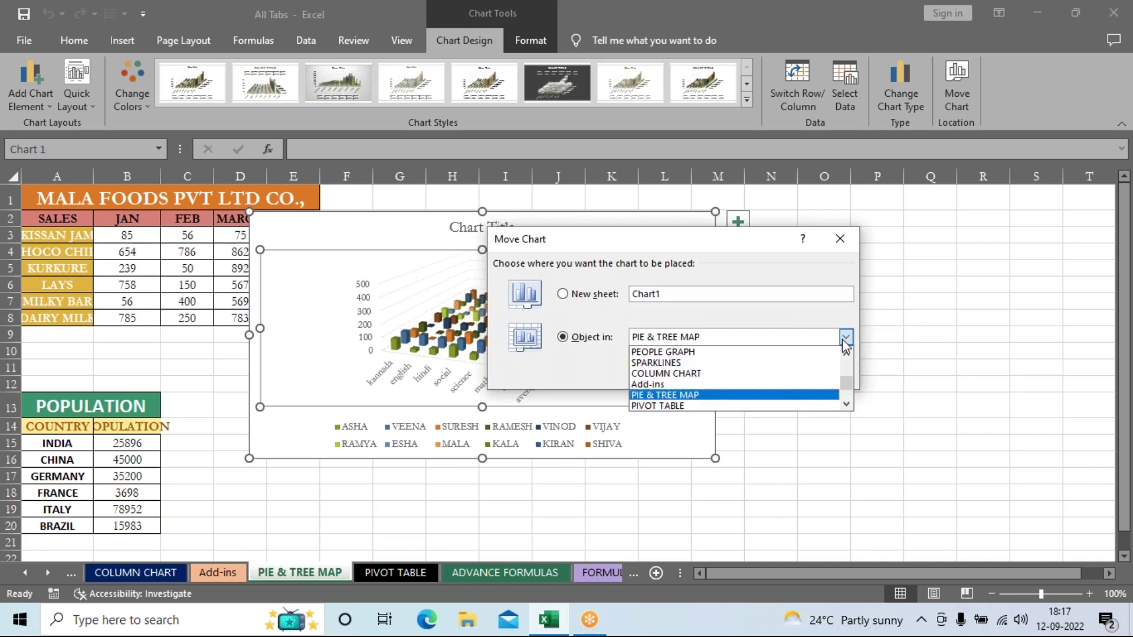
click(694, 375)
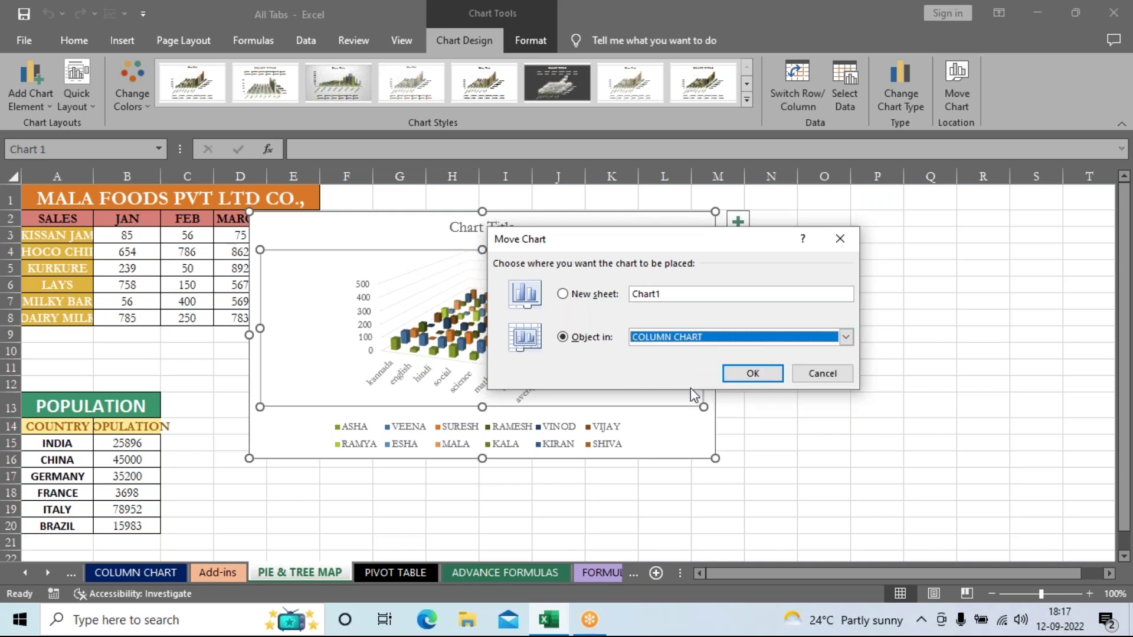
click(742, 373)
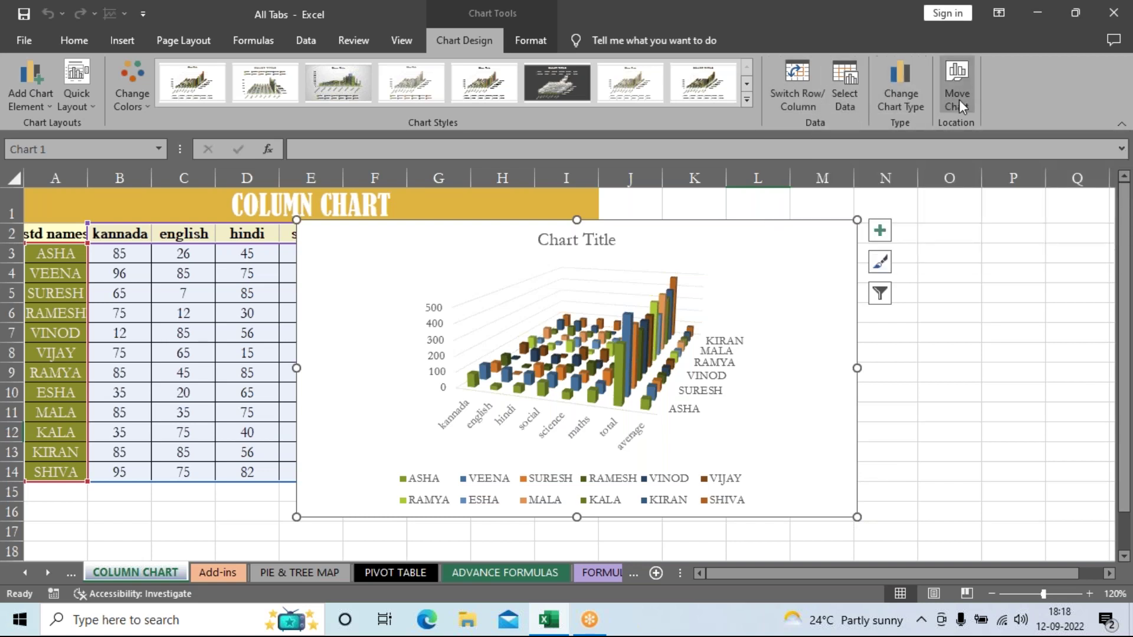
Step: Apply the dark Chart Style 9 to the 3-D marks chart
click(167, 278)
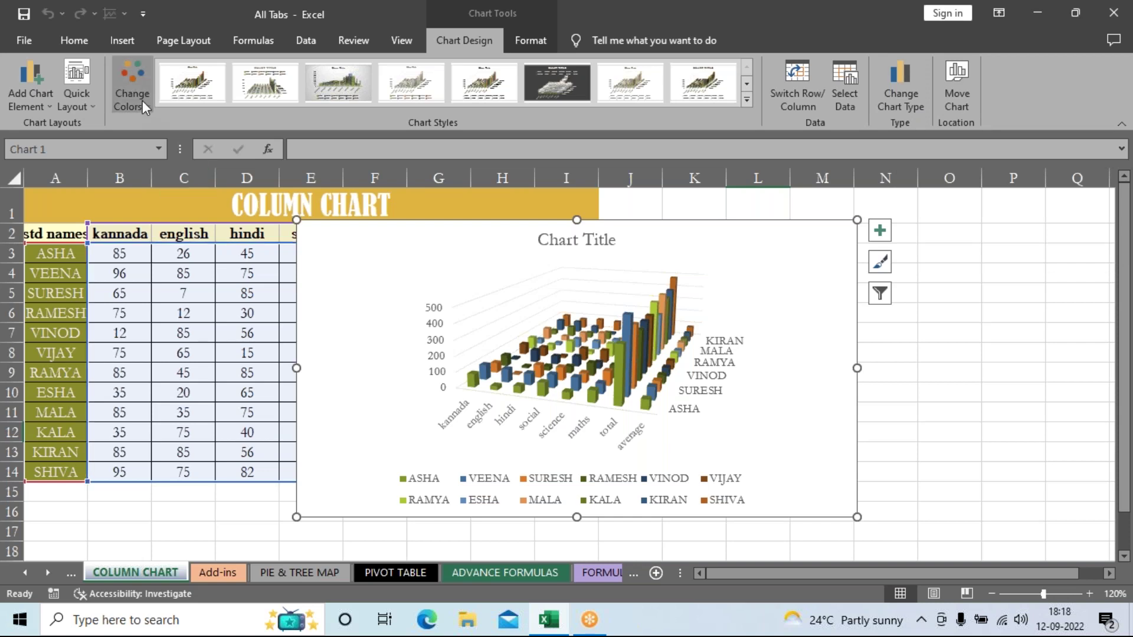
click(746, 100)
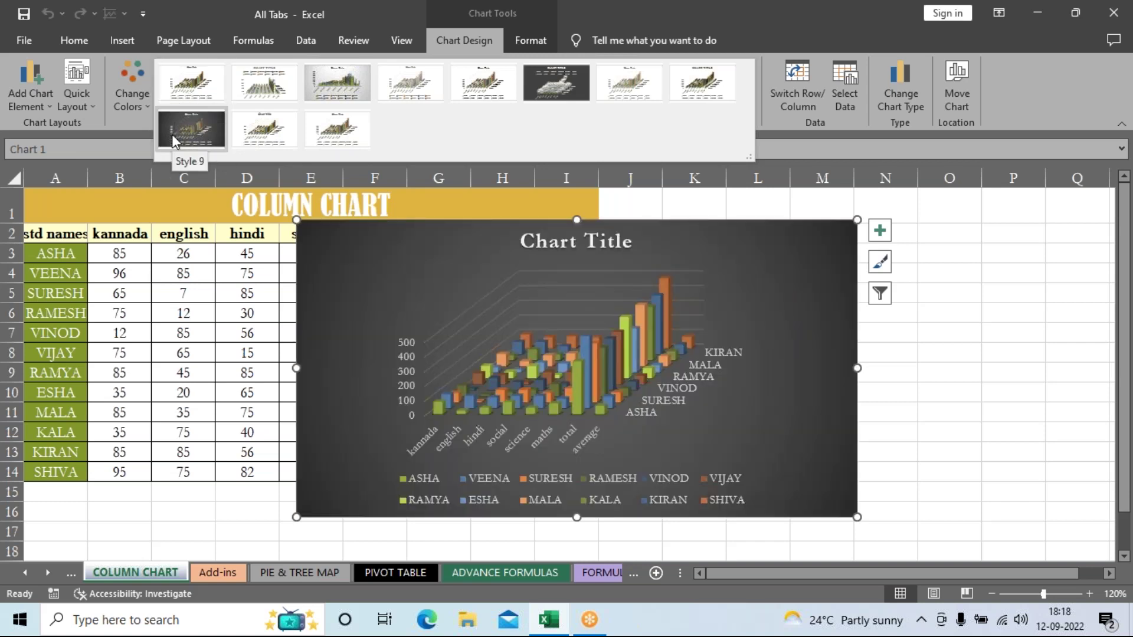
click(171, 132)
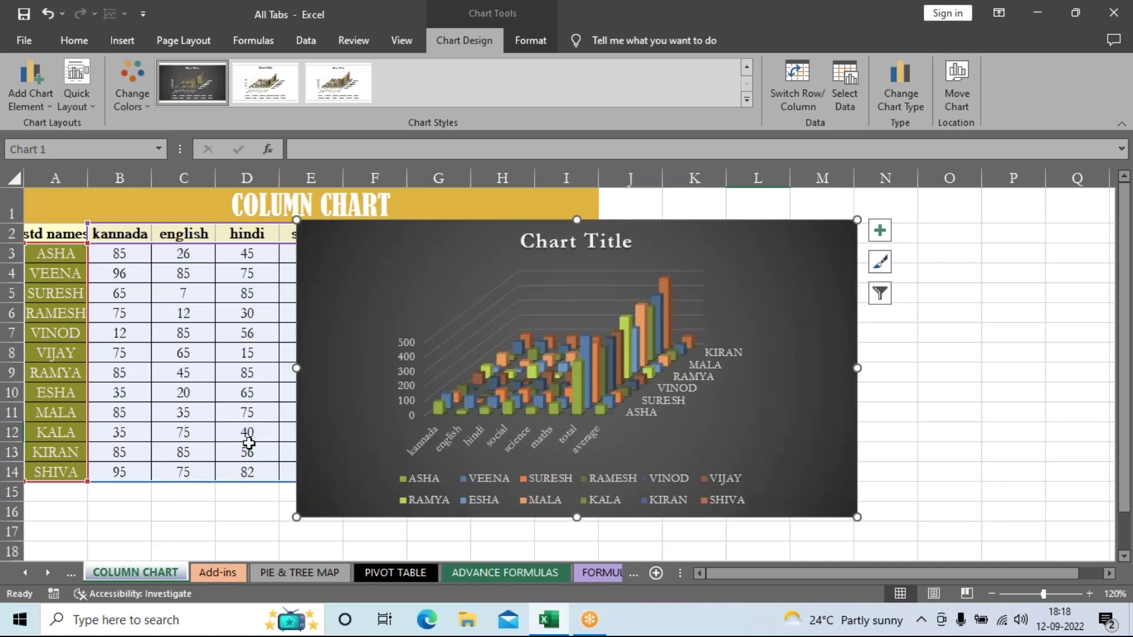
Step: Apply Quick Layout 9, adding axis title placeholders, gridlines and a right-side student legend
click(69, 99)
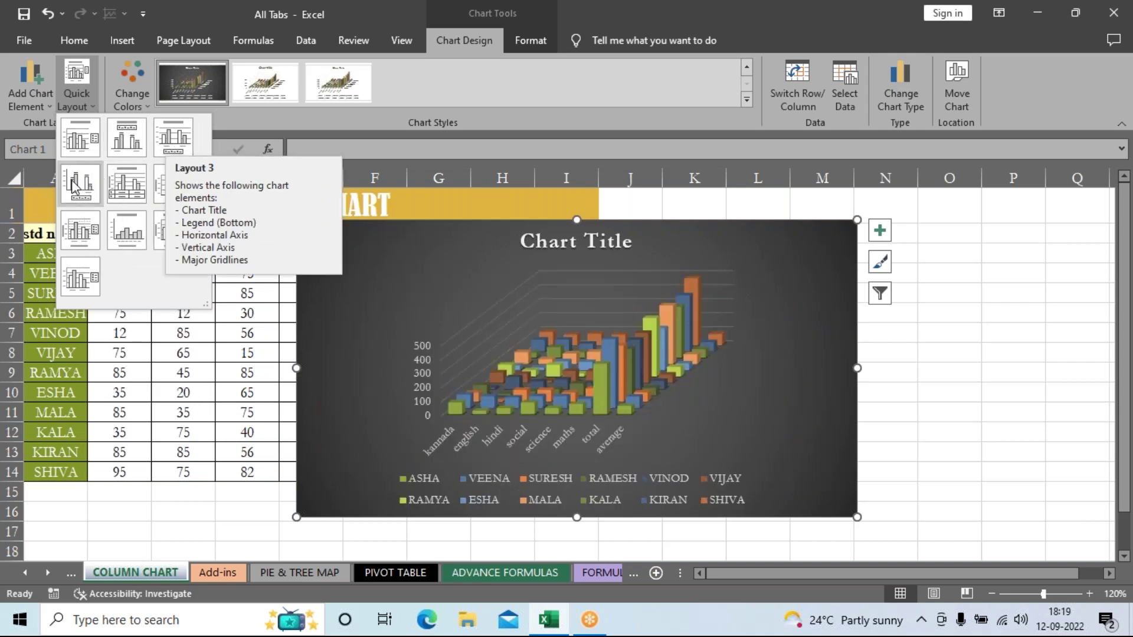
click(651, 284)
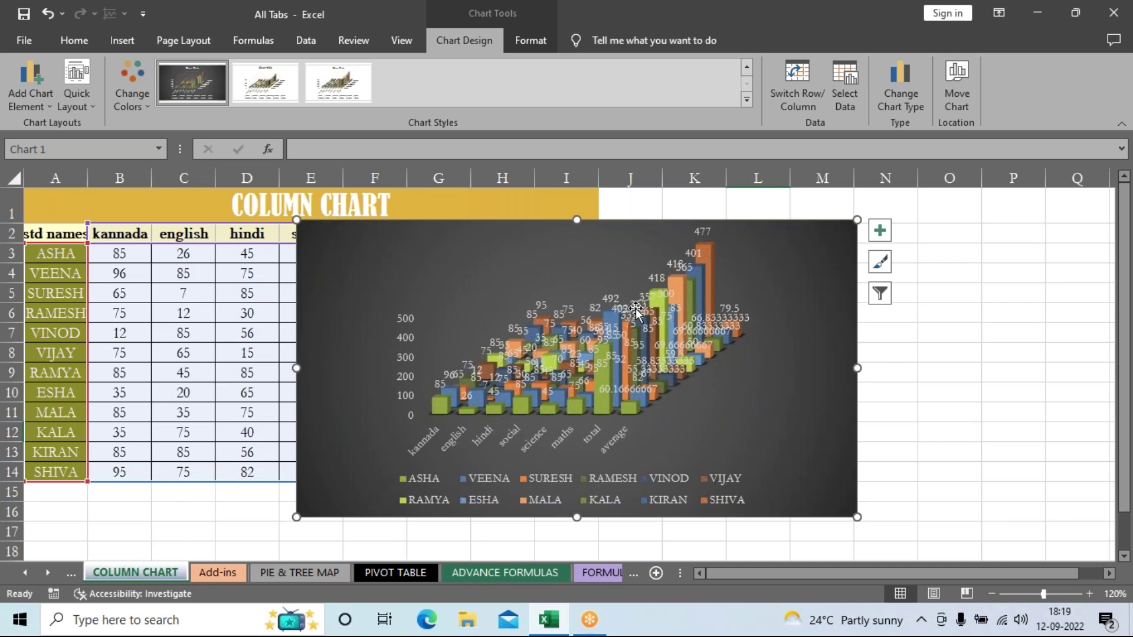
click(37, 101)
click(67, 97)
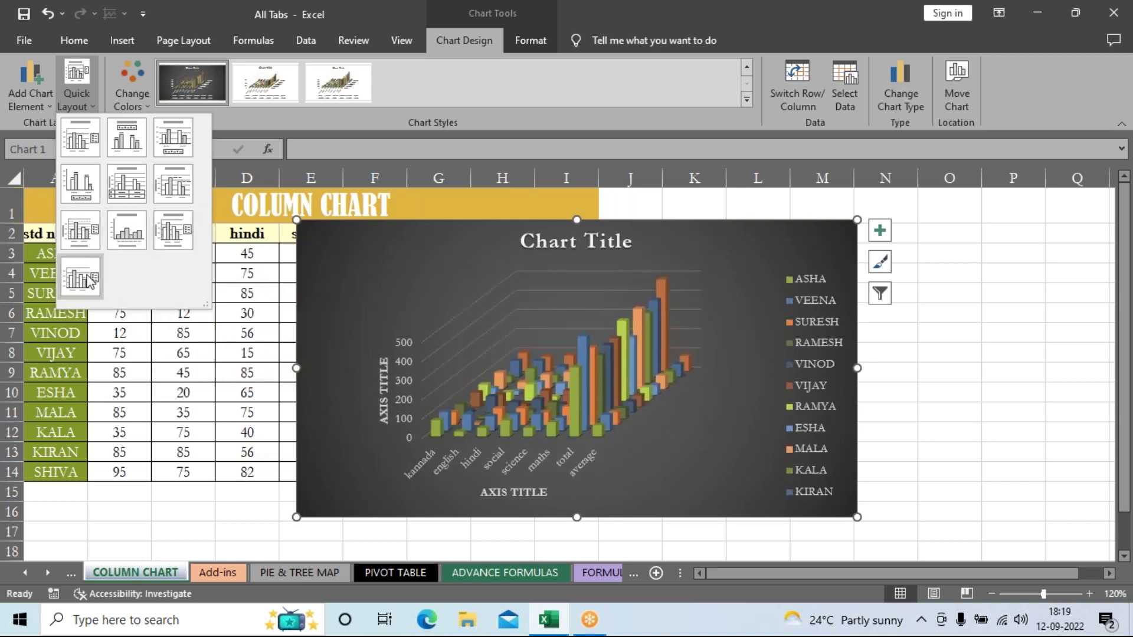
click(182, 239)
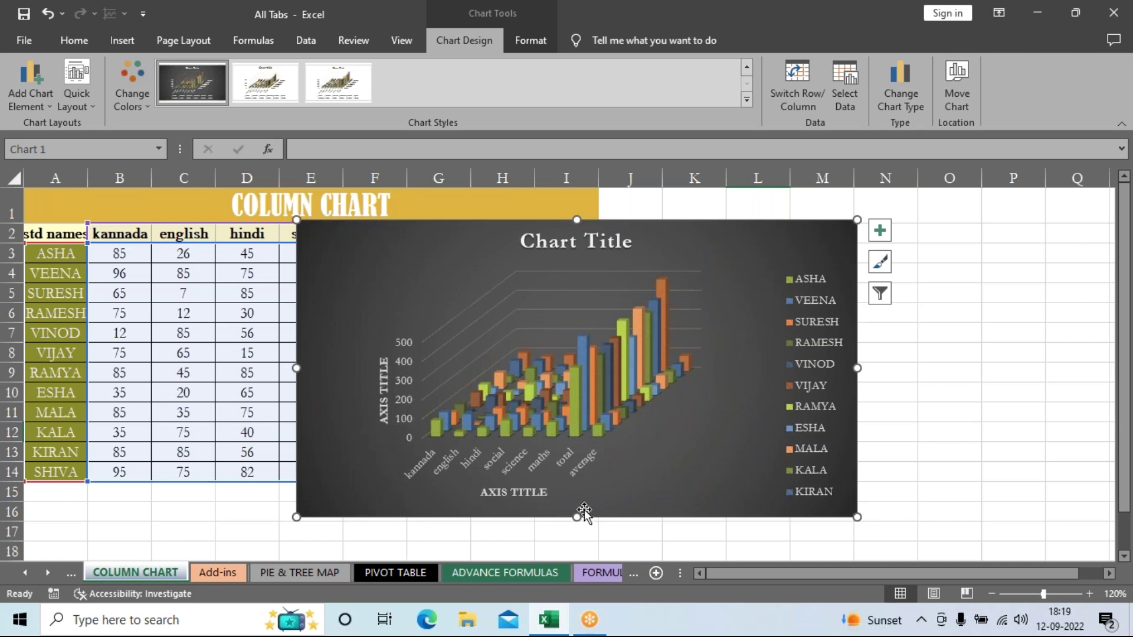
click(386, 390)
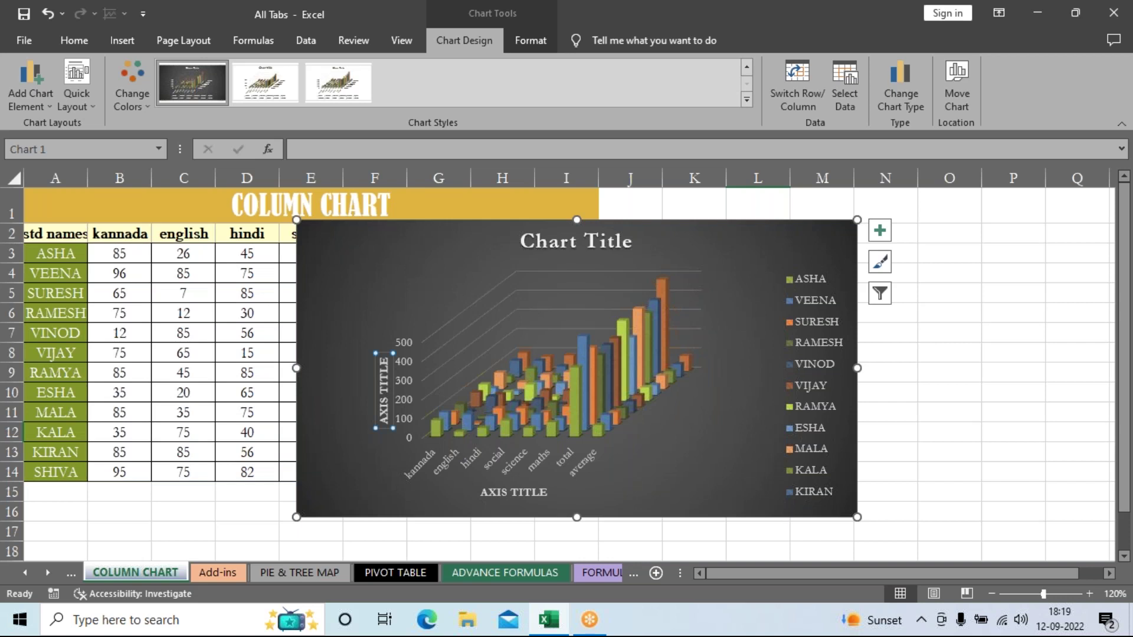
Step: Enter 'subjects' as the horizontal axis title and 'marks' as the vertical axis title
click(516, 499)
text(sub)
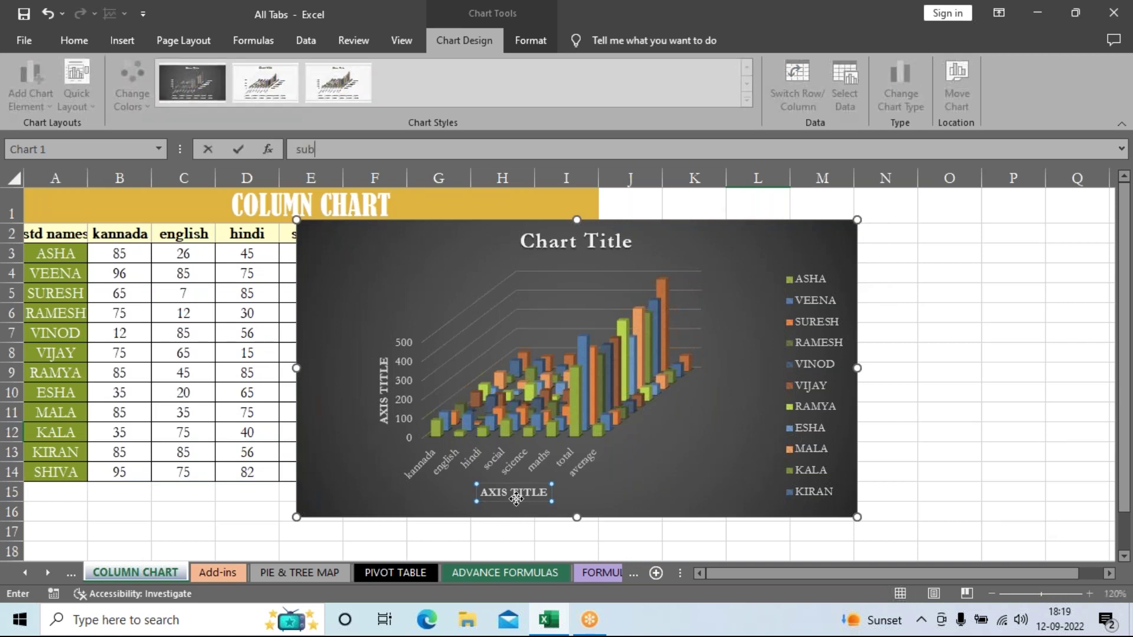
text(jects)
click(924, 443)
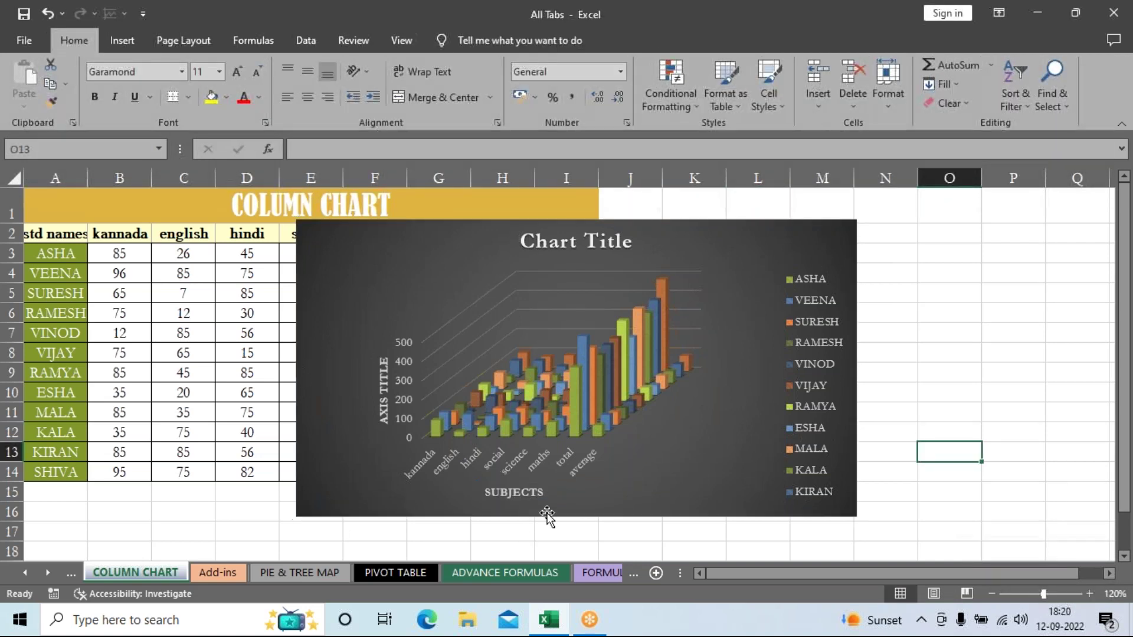
click(386, 406)
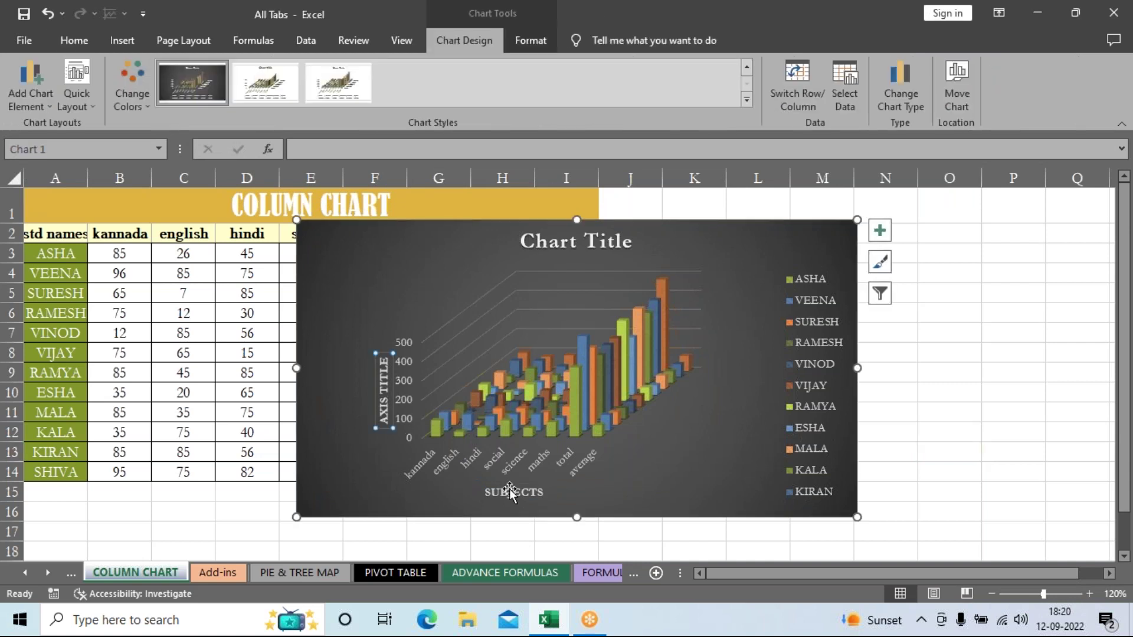
text(marks)
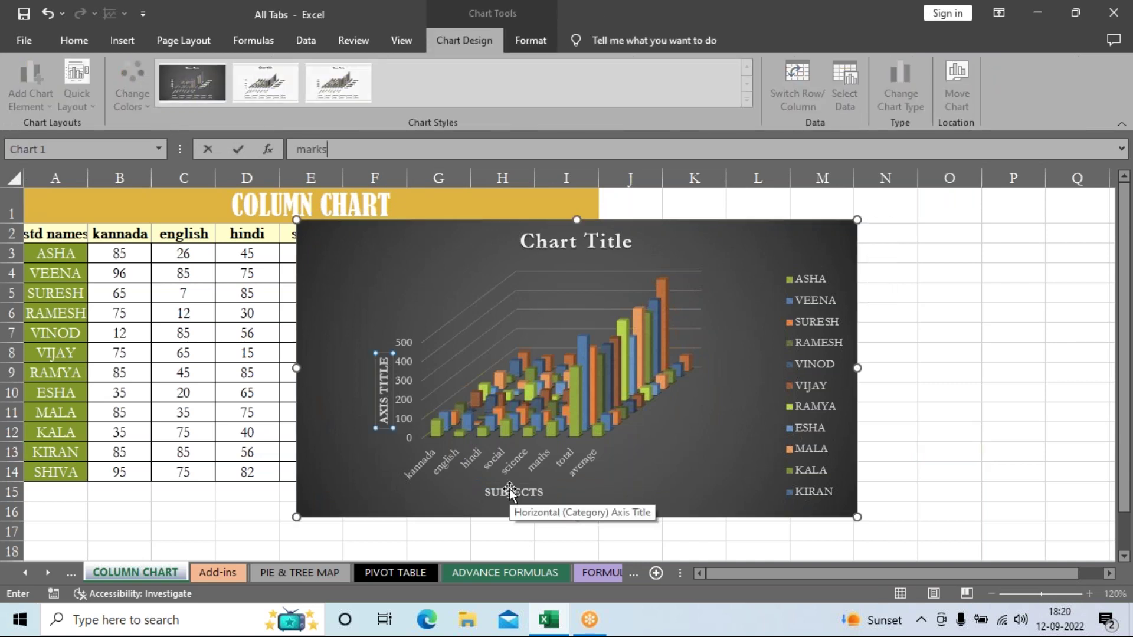
key(Return)
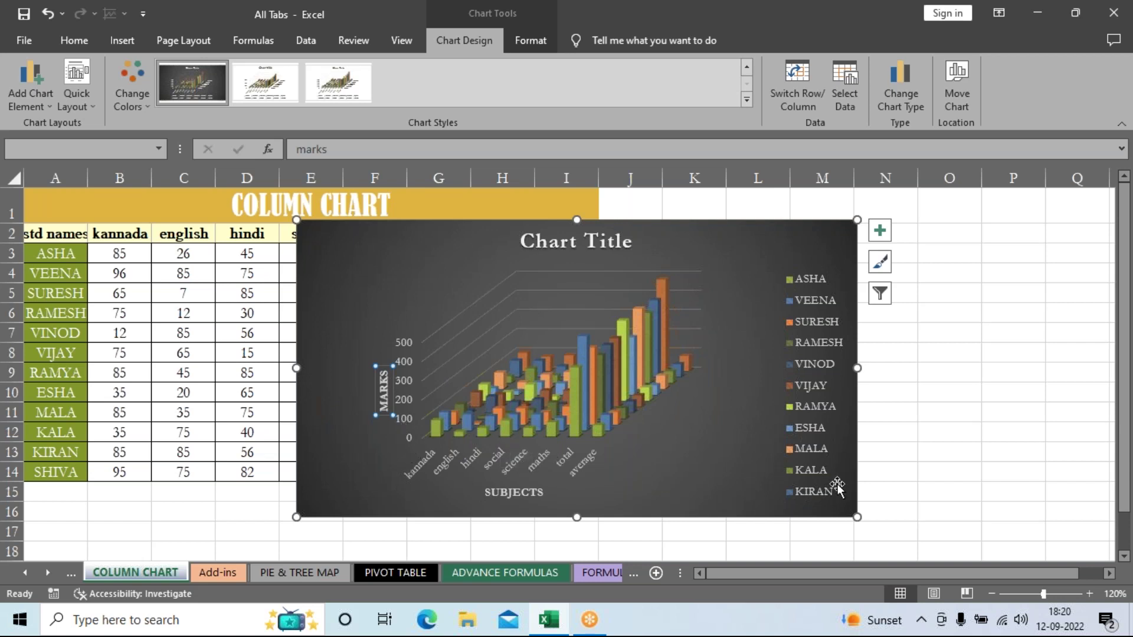
Step: Enter SSLC as the chart title, commit it, and reselect the chart
click(564, 247)
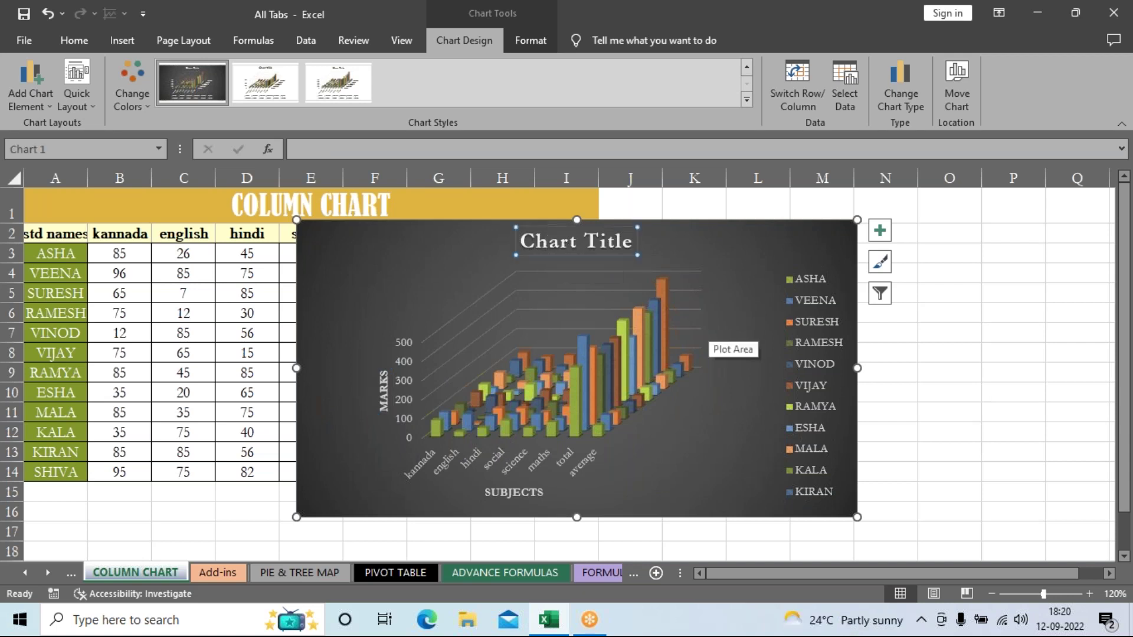
text(SS)
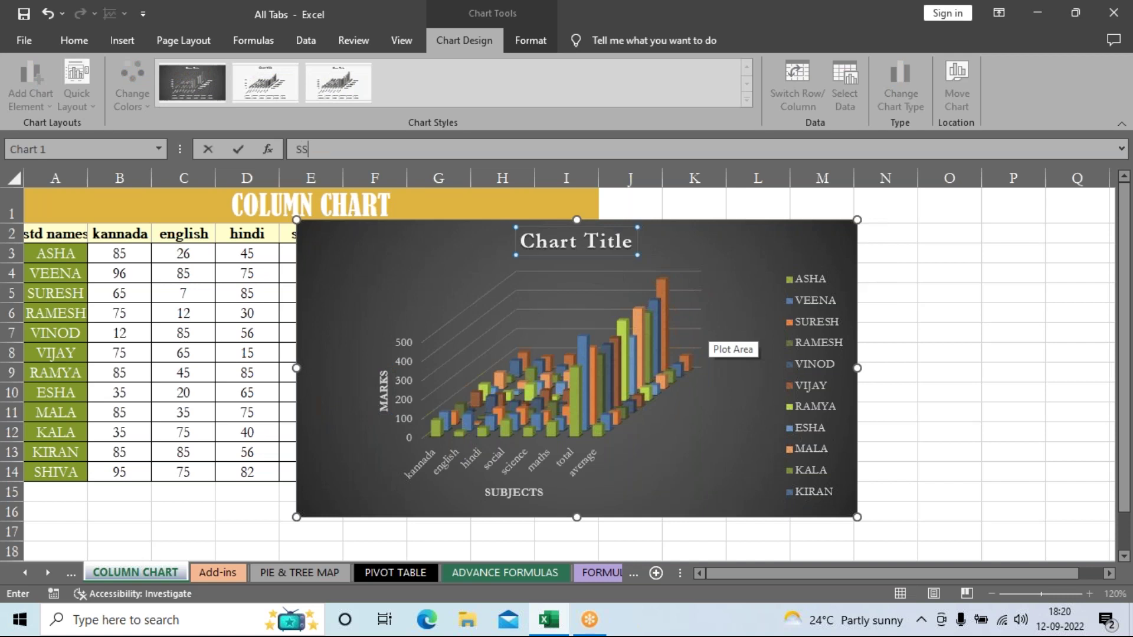
text(LC)
click(926, 341)
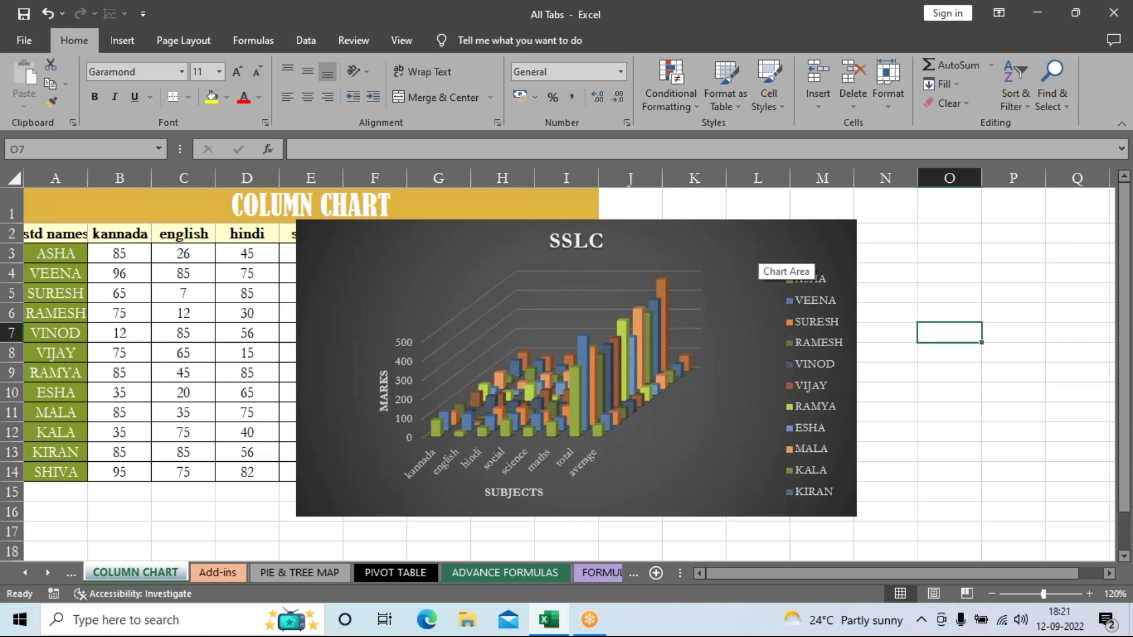
click(761, 260)
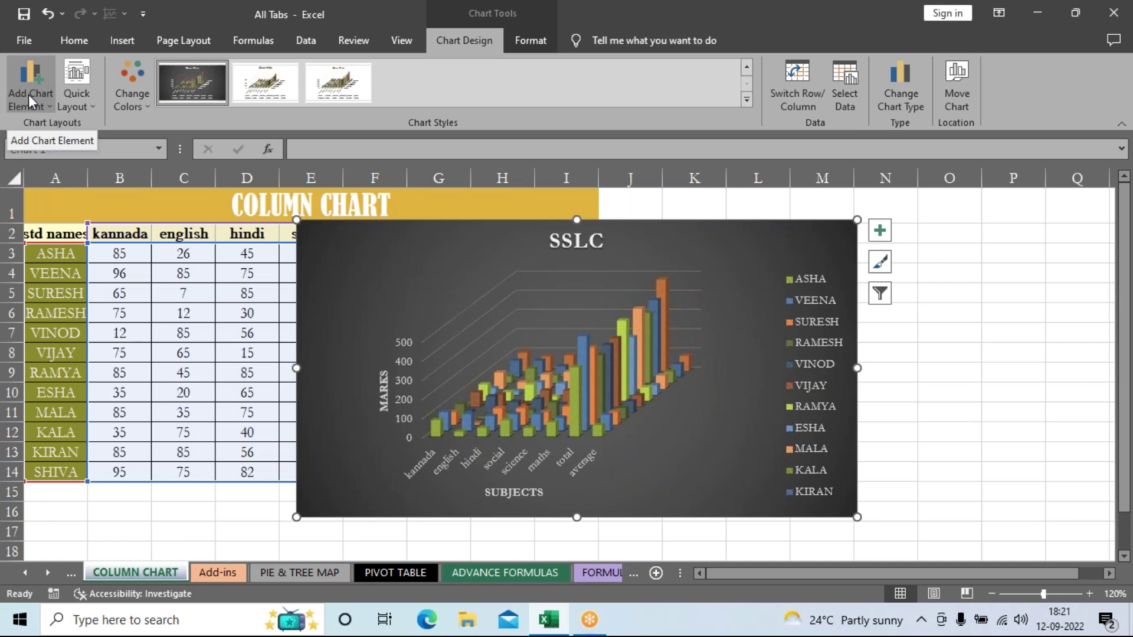
Step: Show the Axes options under Add Chart Element for the SSLC chart
click(28, 95)
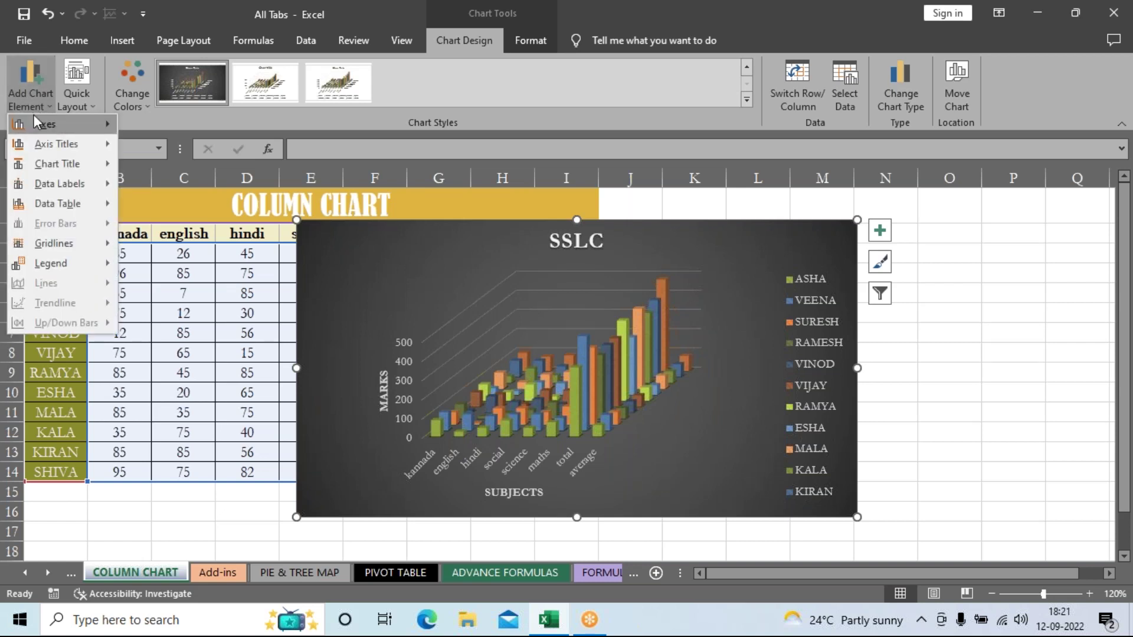
mouse_move(34, 121)
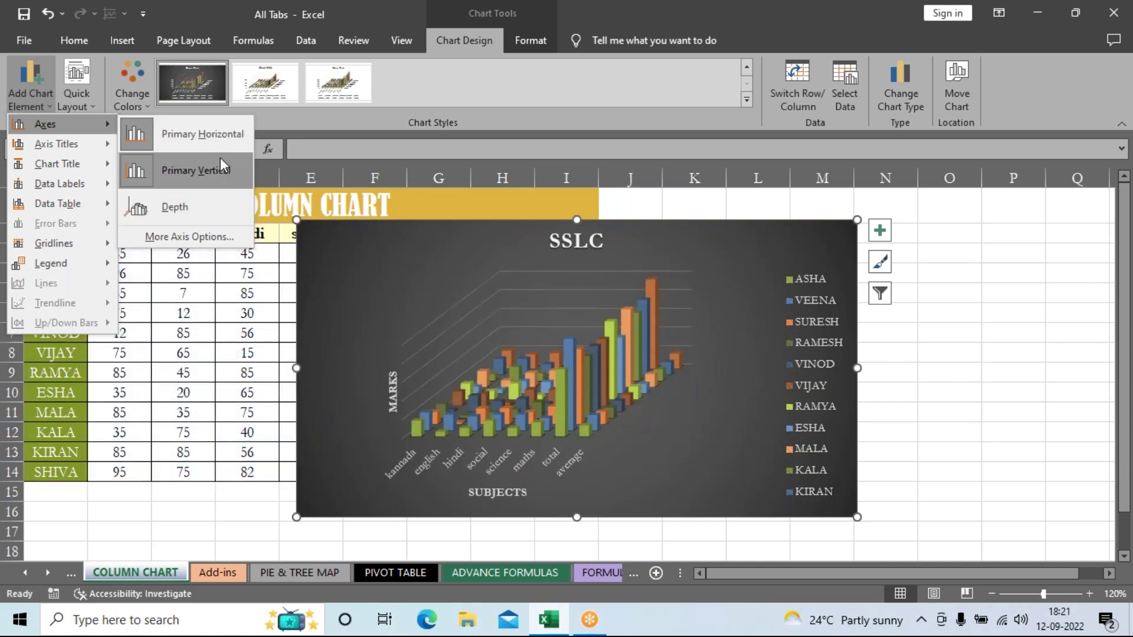
Step: Add a depth axis, then browse the other chart element submenus and dismiss them unchanged
click(207, 208)
click(47, 89)
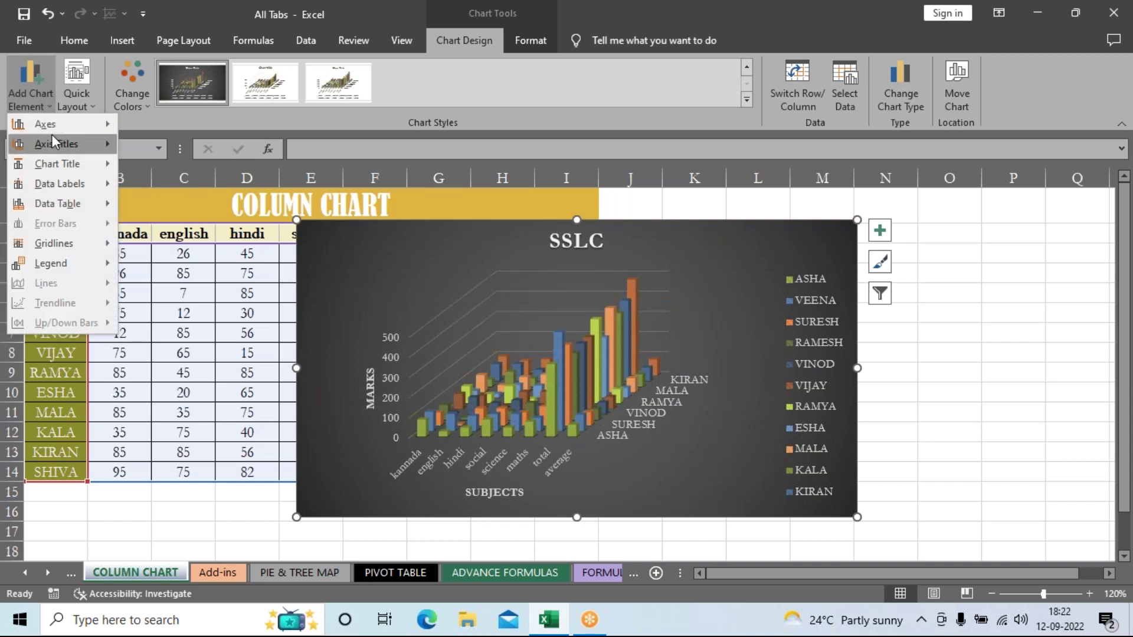
mouse_move(54, 150)
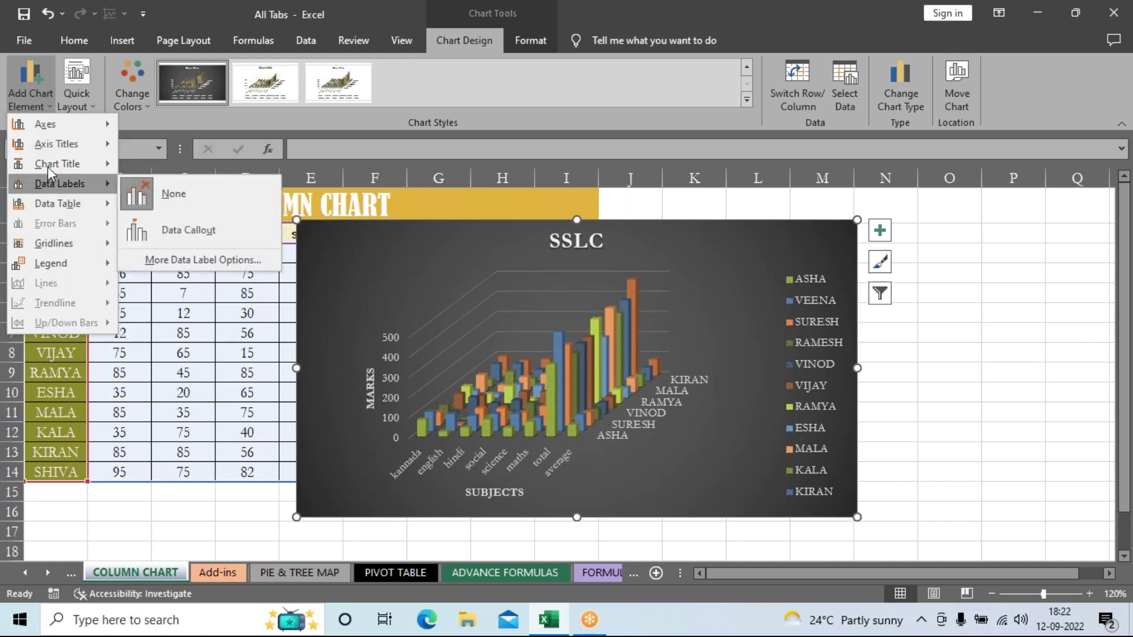
mouse_move(98, 165)
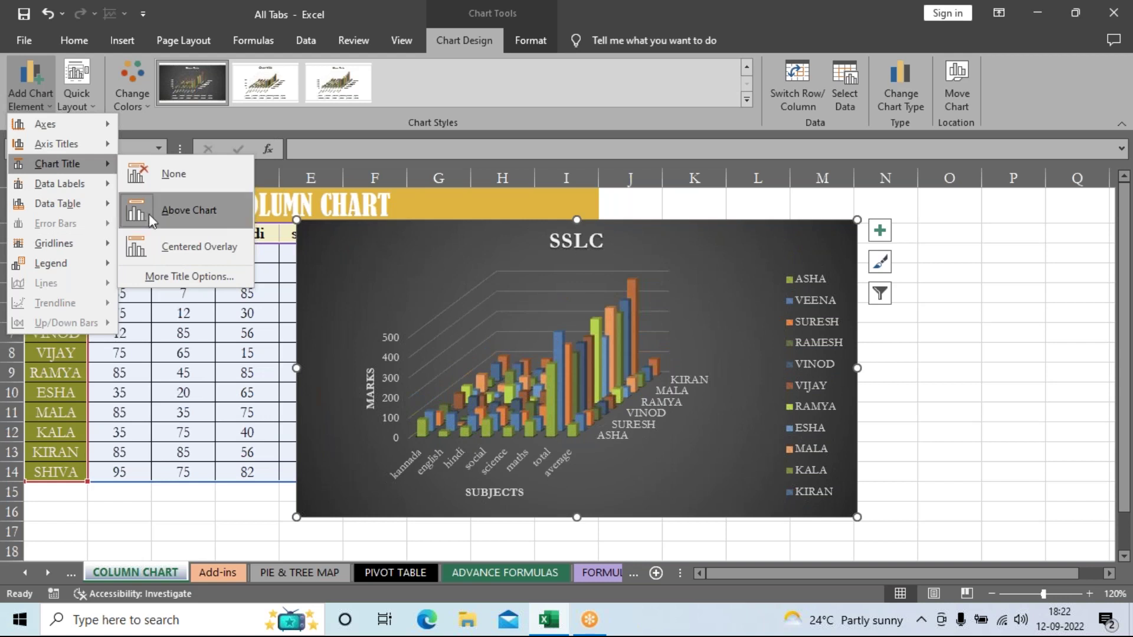
click(212, 230)
click(32, 86)
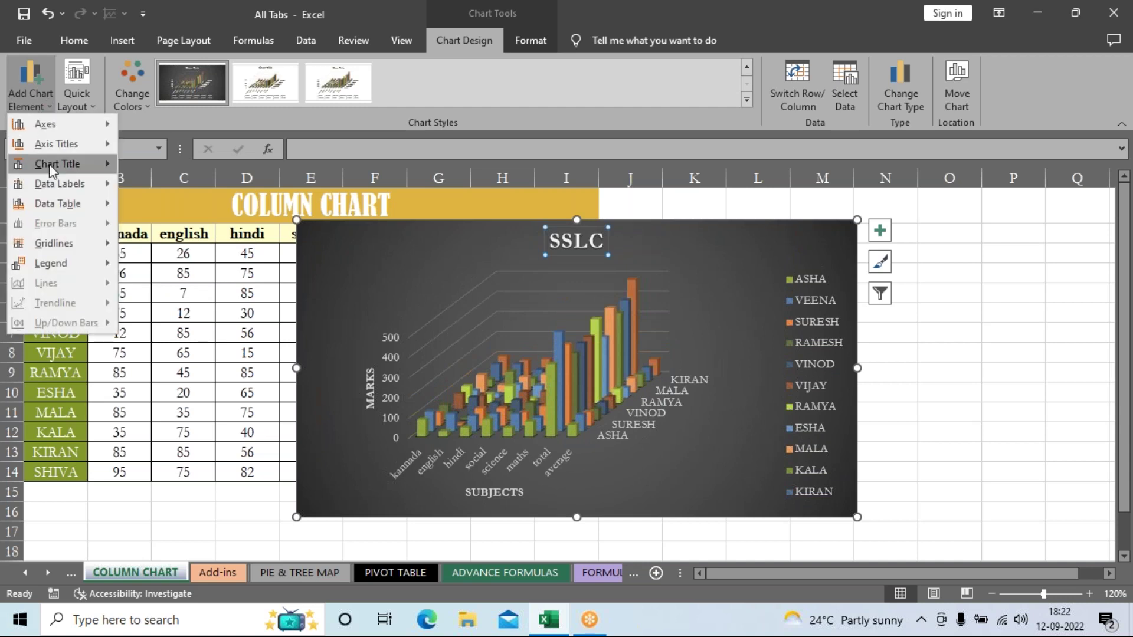
mouse_move(59, 186)
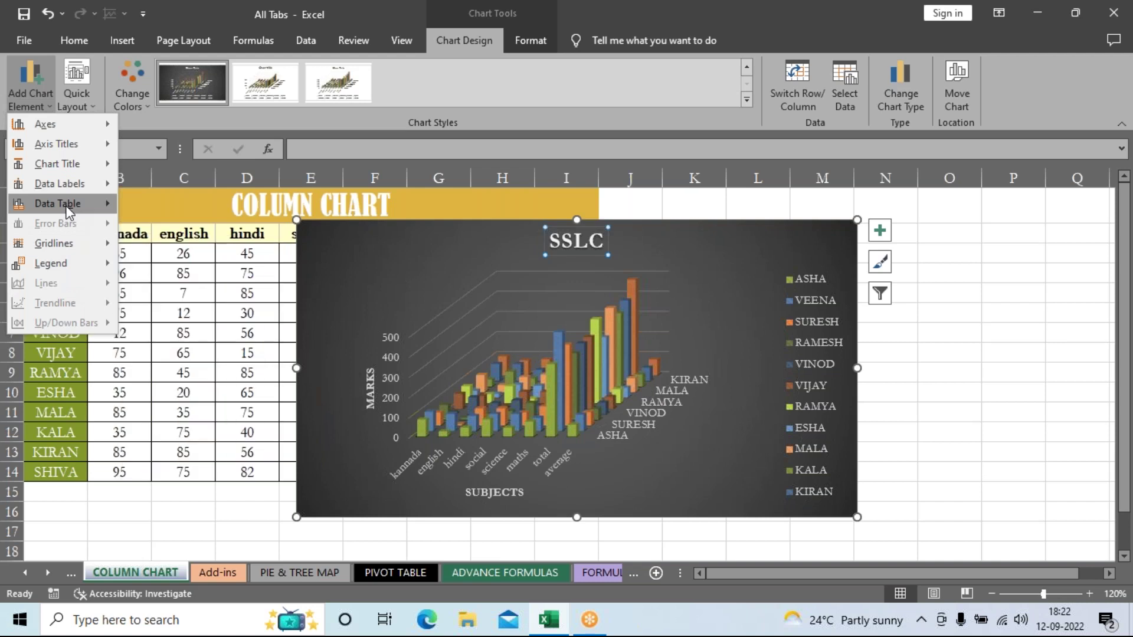
mouse_move(69, 209)
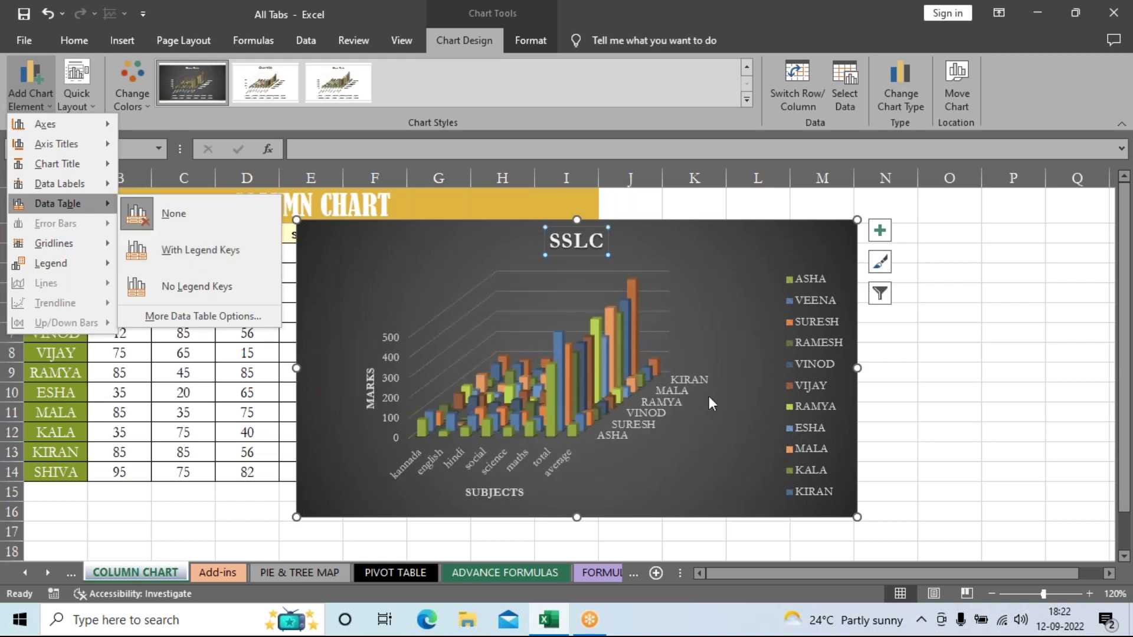
key(Escape)
Step: Change the SSLC chart from a 3-D column chart to a flat Clustered Column chart
click(728, 253)
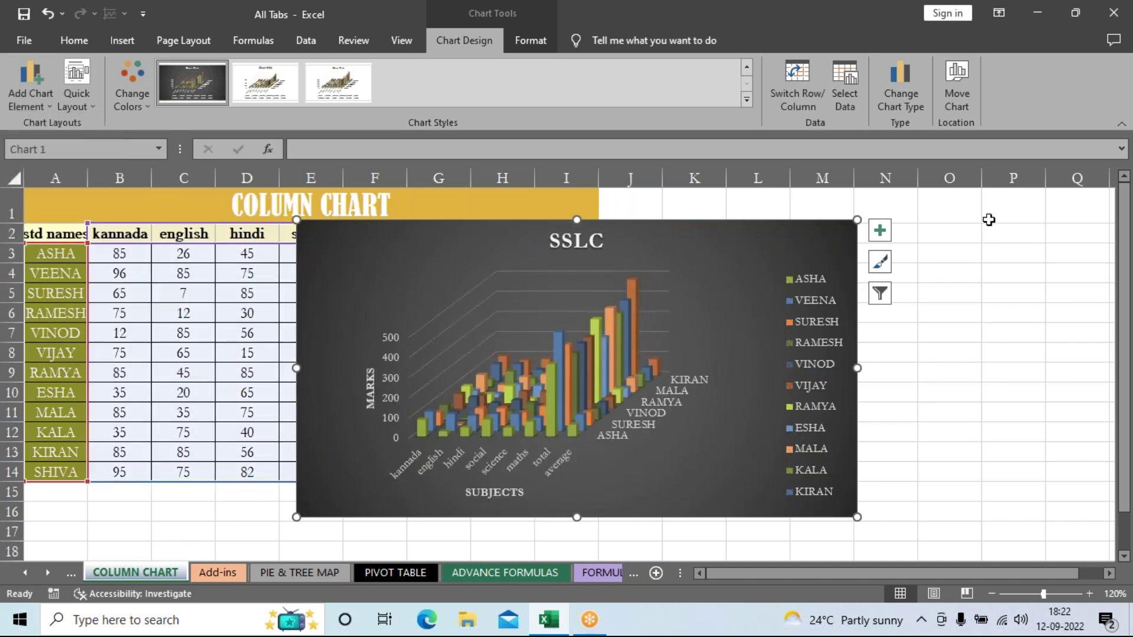
click(911, 101)
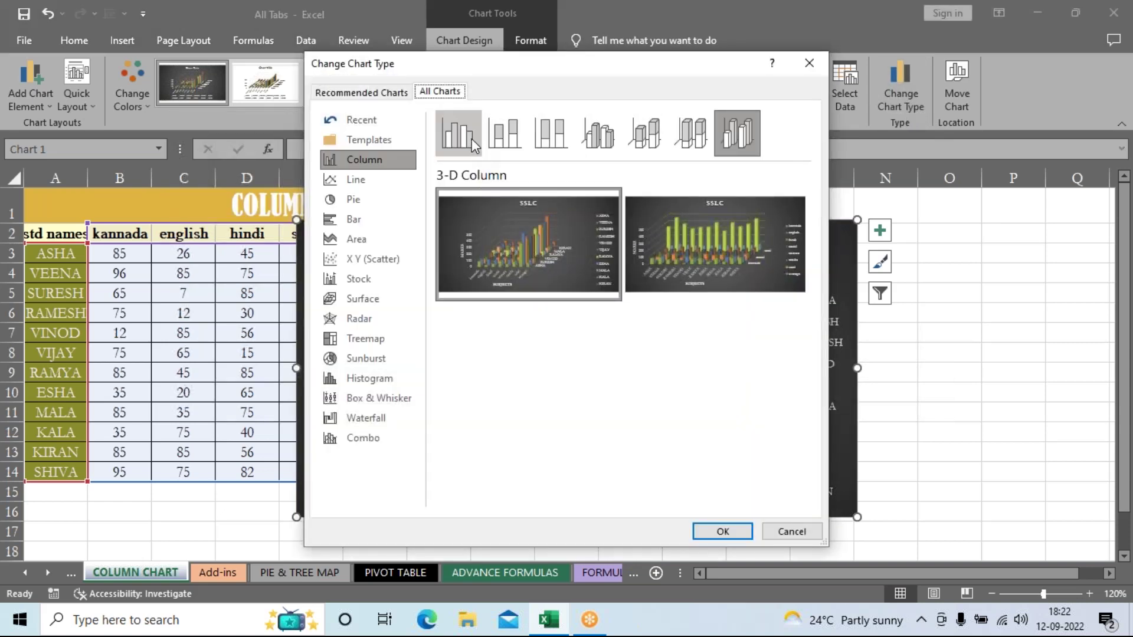
click(472, 138)
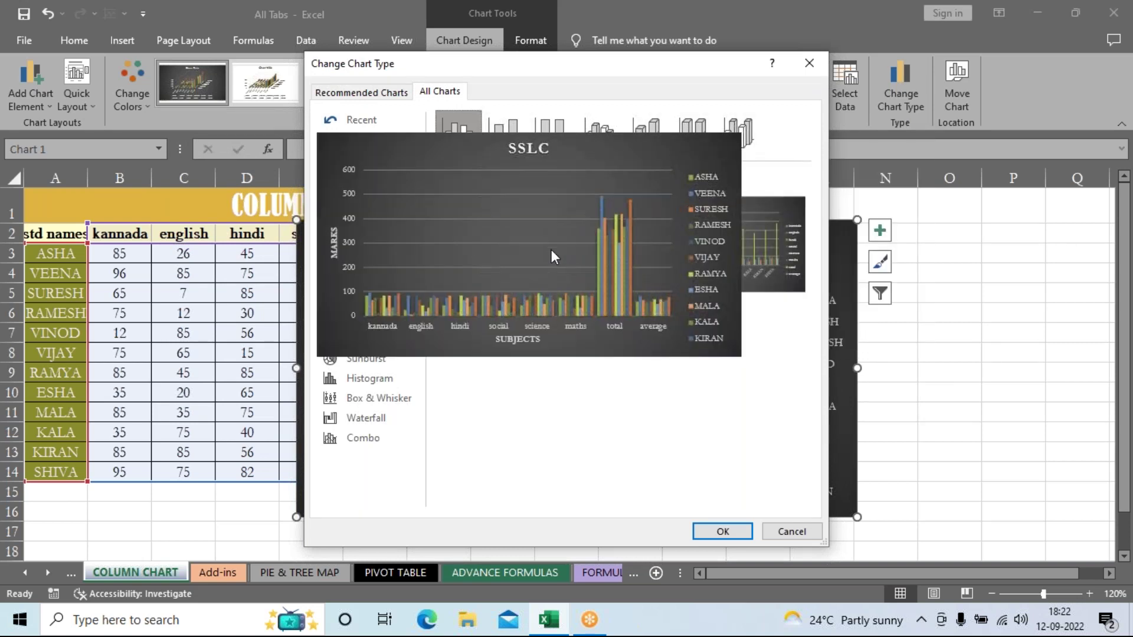
click(723, 532)
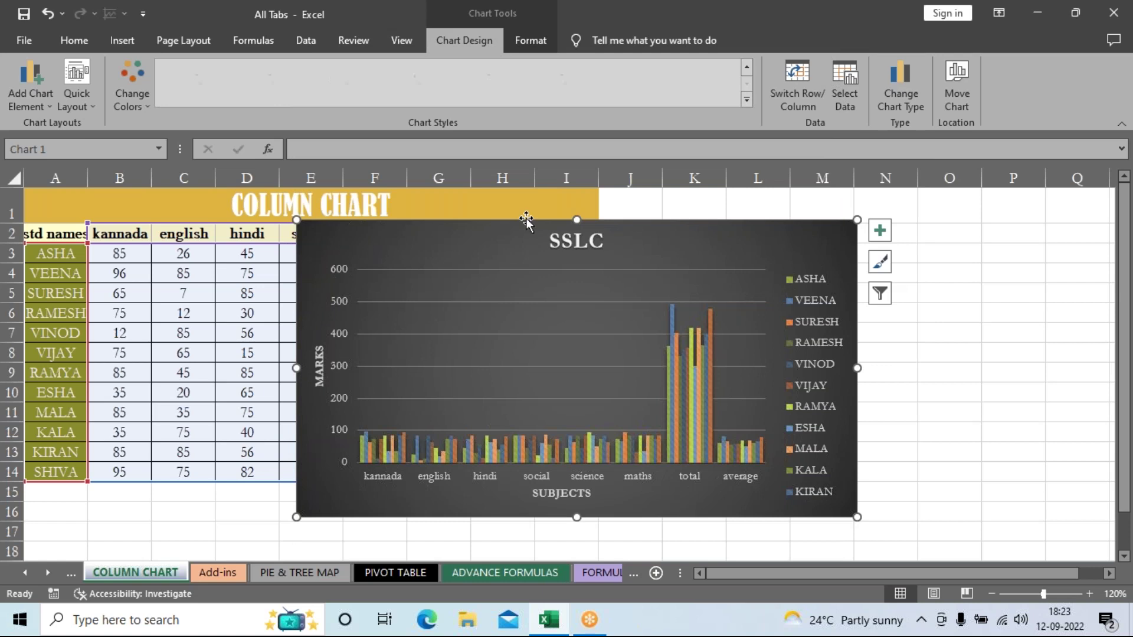
click(21, 75)
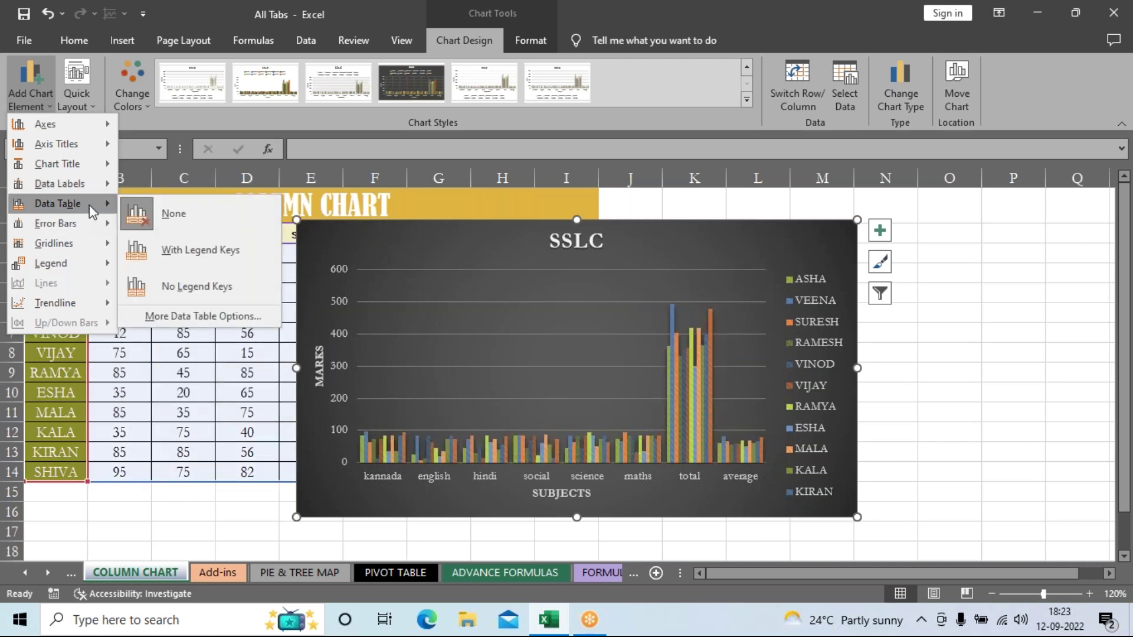
Step: Add a data table with legend keys to the SSLC chart and drag its corner to enlarge it
click(176, 260)
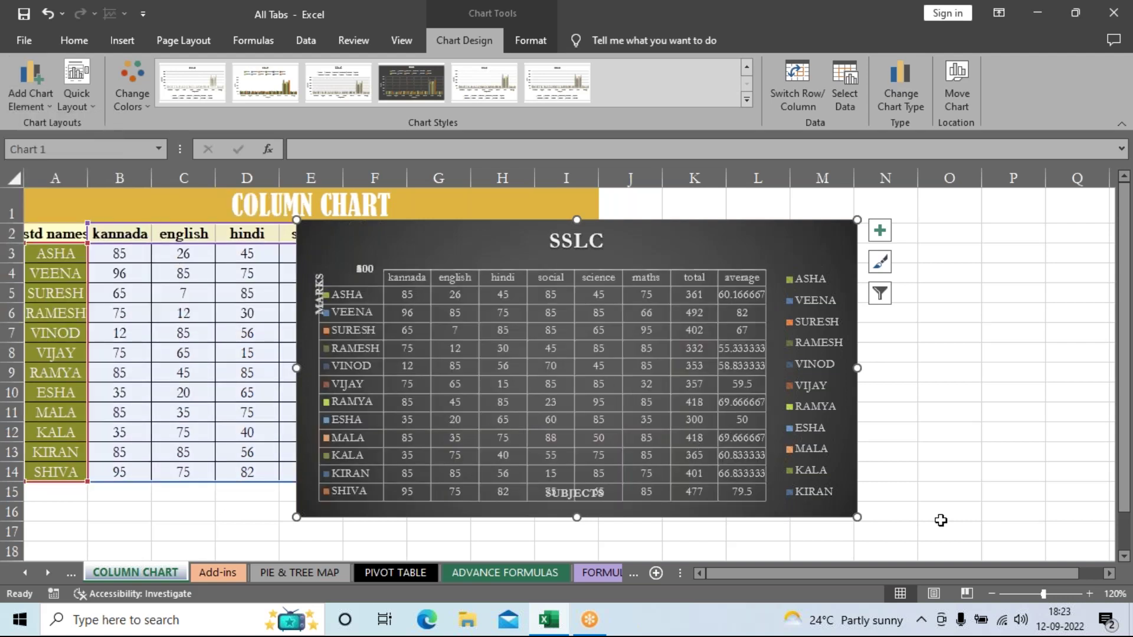
drag(857, 518, 1042, 559)
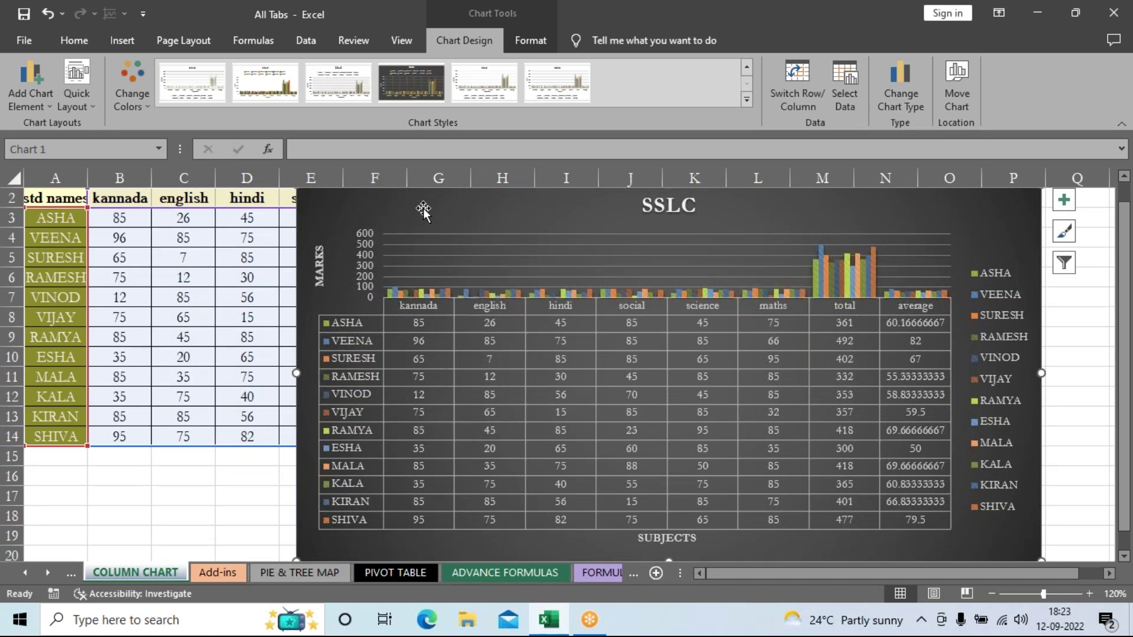
Step: Undo the resize, move the SSLC chart left, and stretch its top edge up to row 1
scroll(361, 186, up, 1)
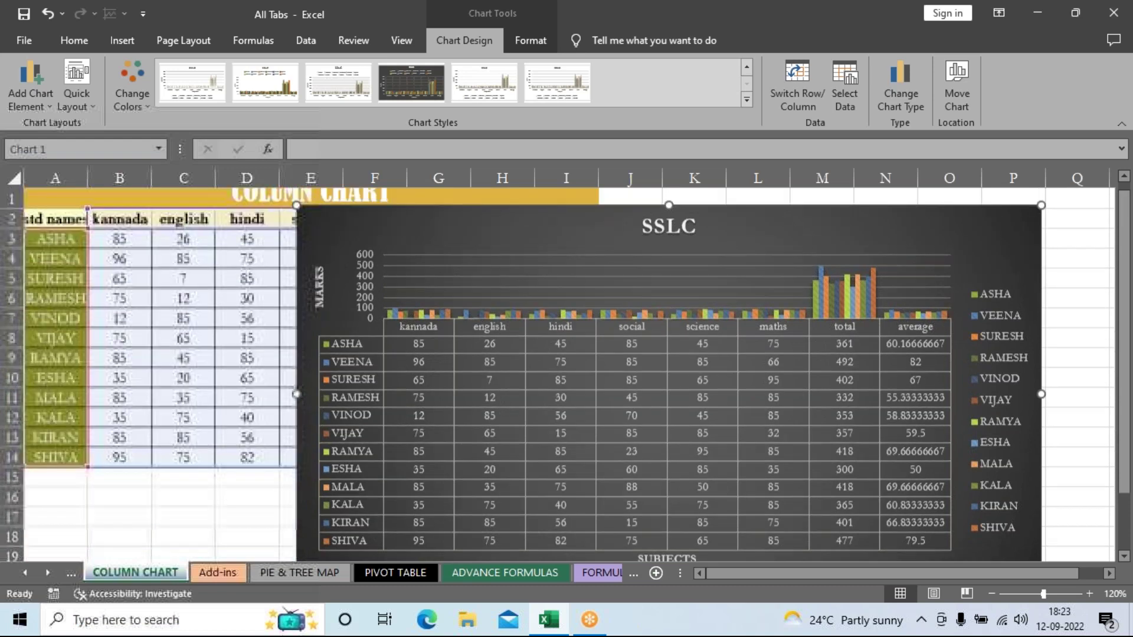
key(ctrl+z)
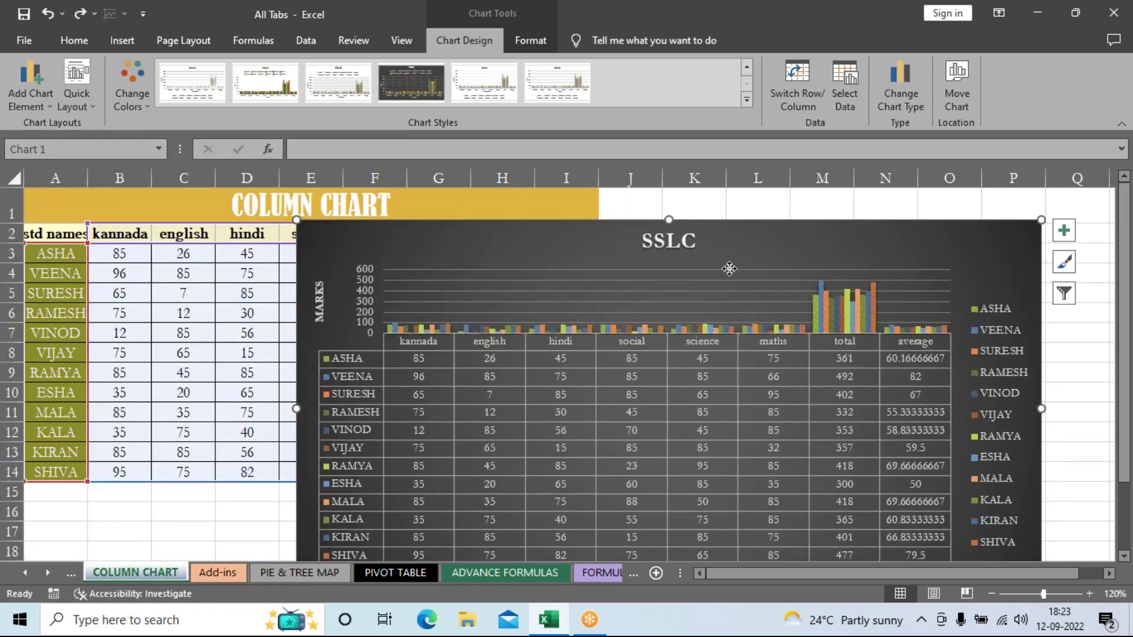
scroll(729, 269, down, 1)
mouse_move(740, 279)
mouse_down()
mouse_move(817, 534)
mouse_move(518, 415)
mouse_move(288, 260)
mouse_move(366, 295)
mouse_move(392, 346)
mouse_move(609, 217)
mouse_up()
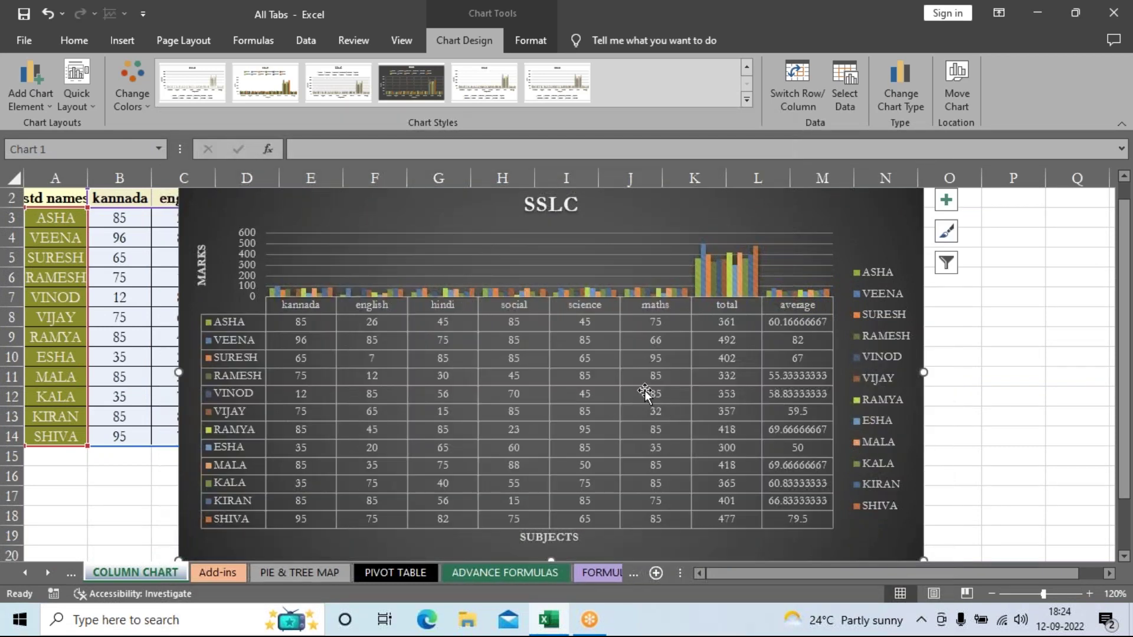
scroll(645, 390, up, 1)
drag(548, 213, 549, 187)
scroll(1036, 457, down, 1)
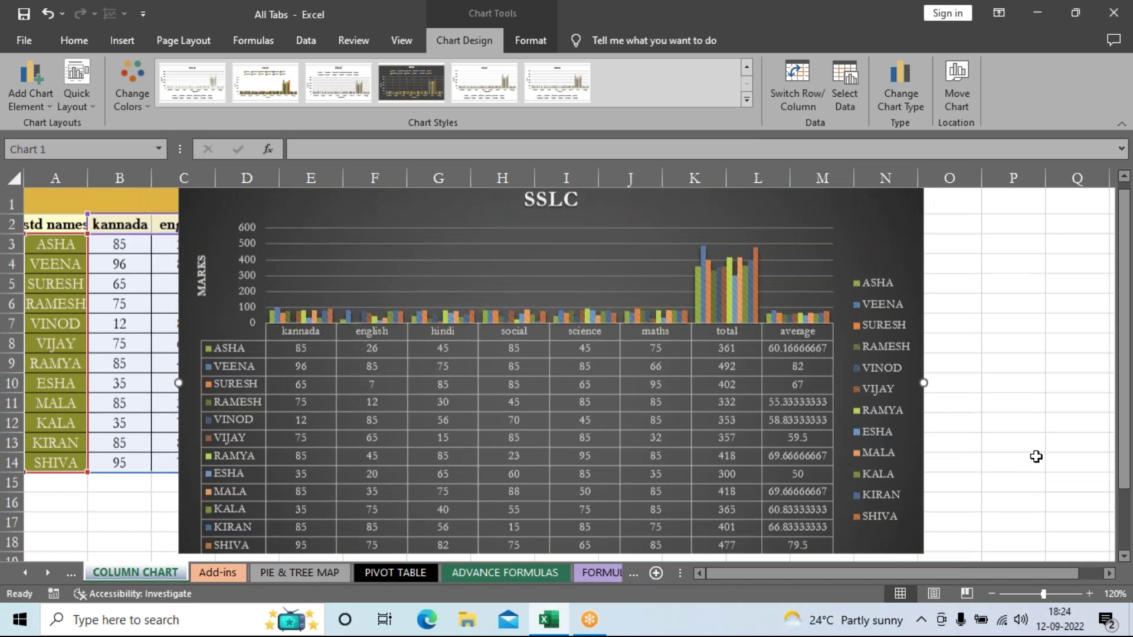
scroll(1036, 457, down, 3)
scroll(1036, 457, up, 3)
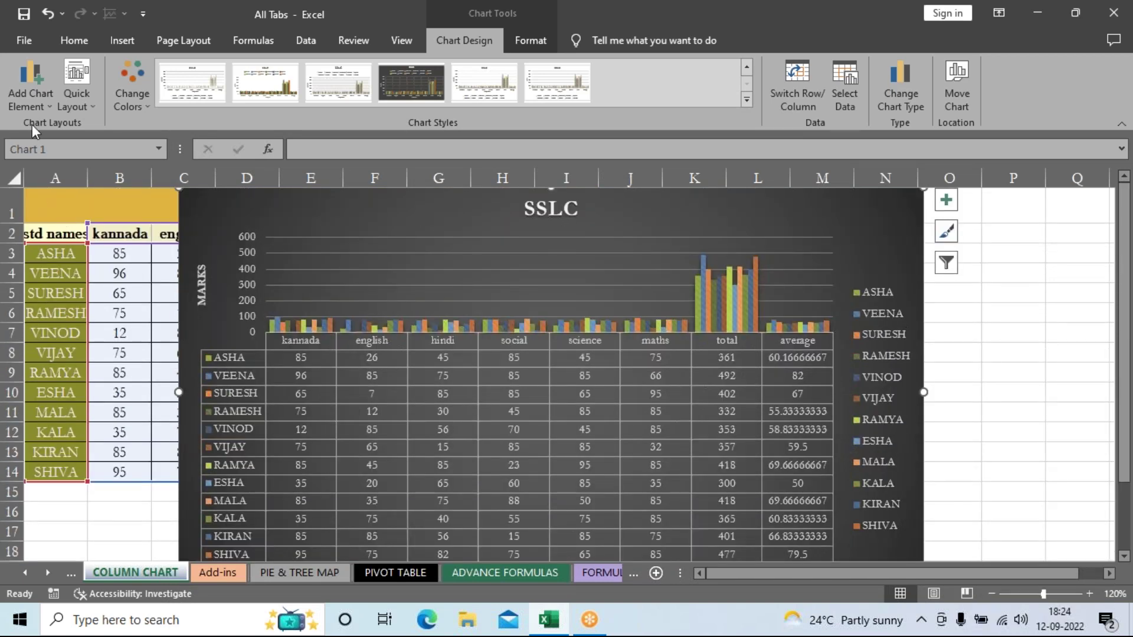
Step: Switch the SSLC chart's data table to No Legend Keys after briefly viewing its More Options pane
click(34, 92)
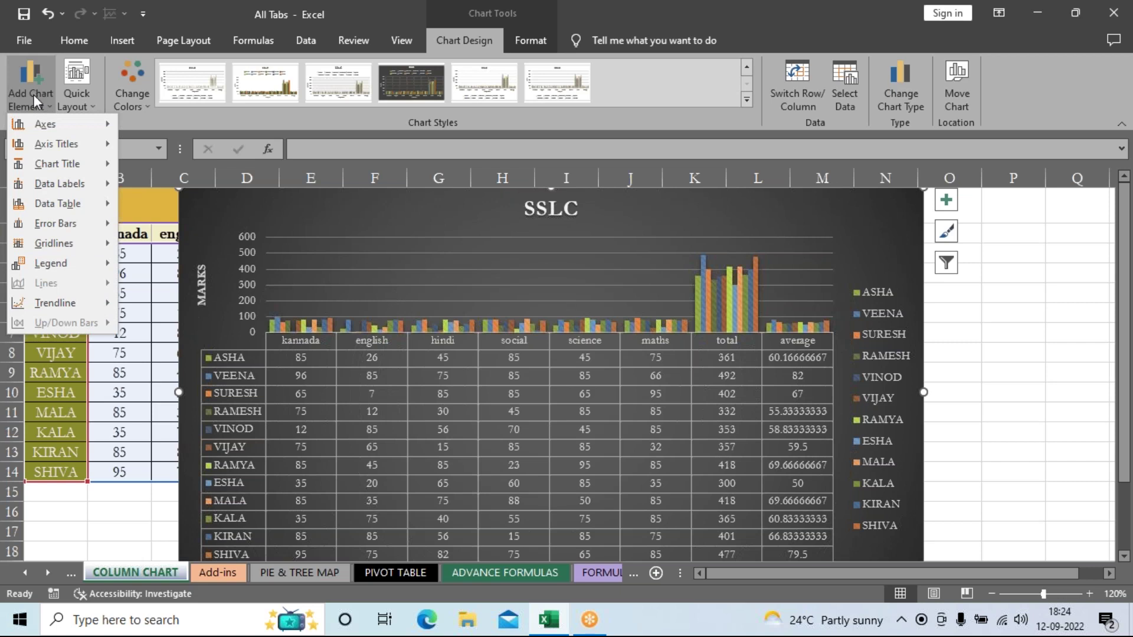
click(71, 206)
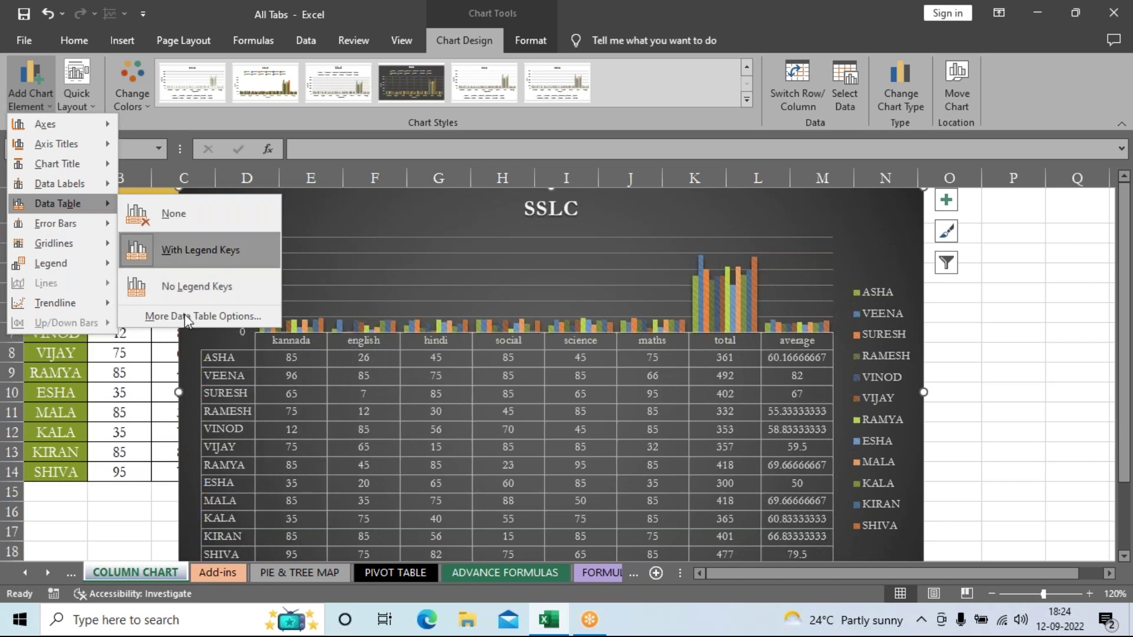
click(189, 250)
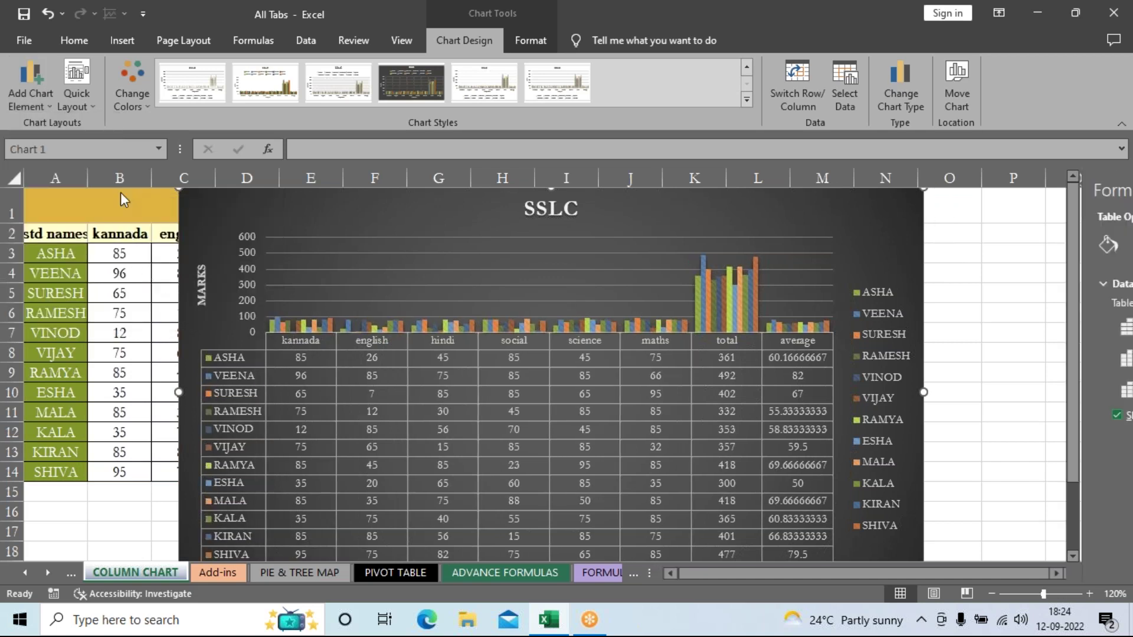
click(1112, 187)
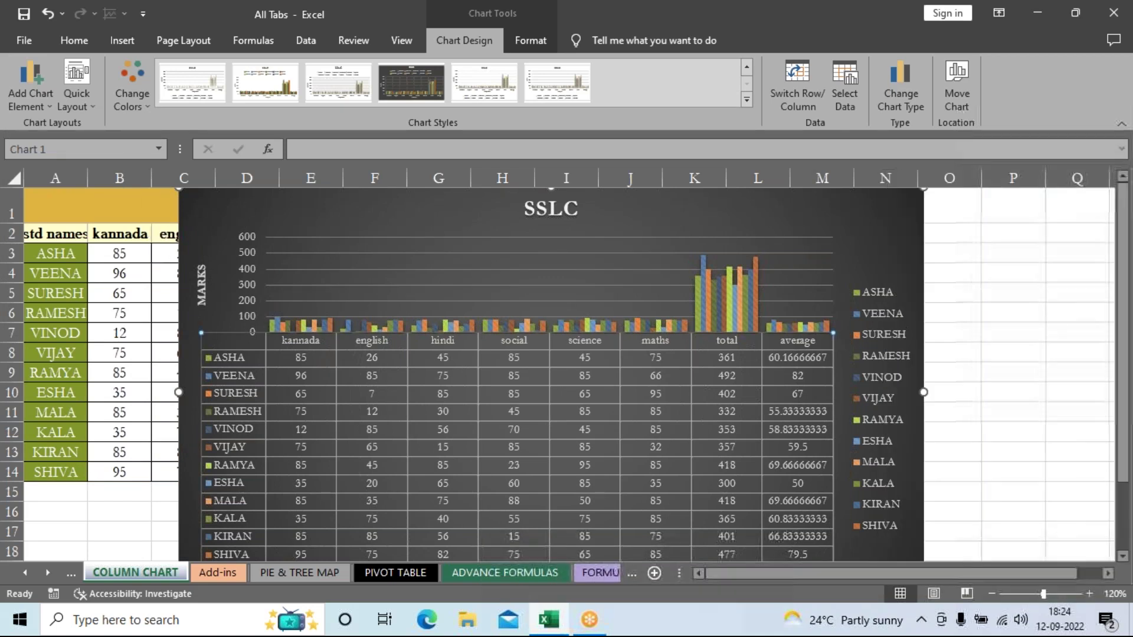
click(23, 102)
mouse_move(59, 203)
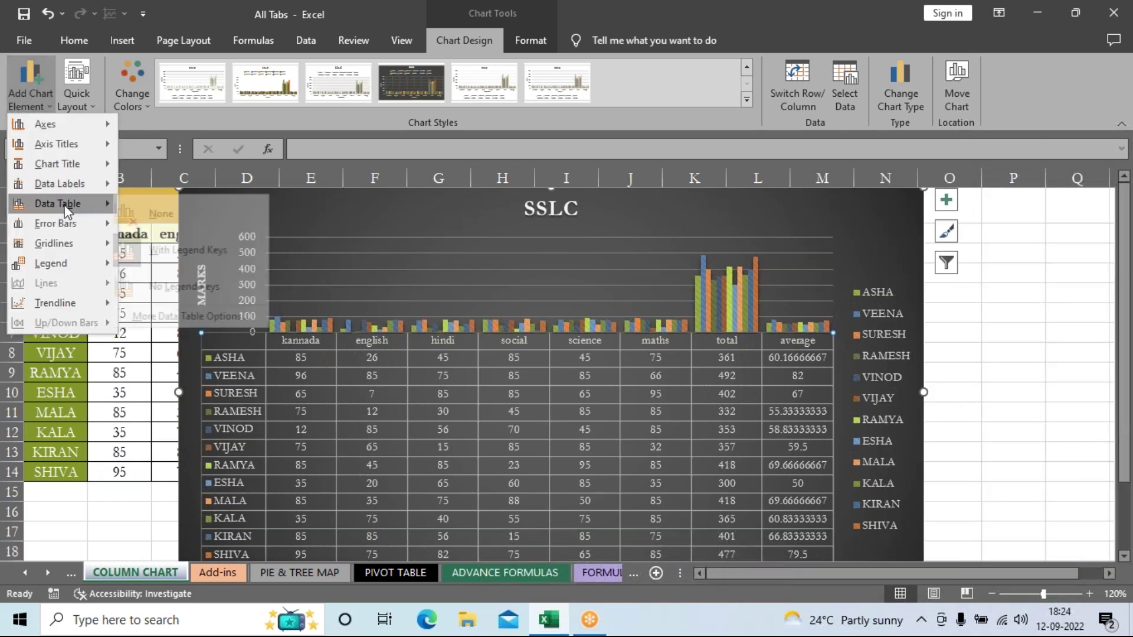
click(167, 285)
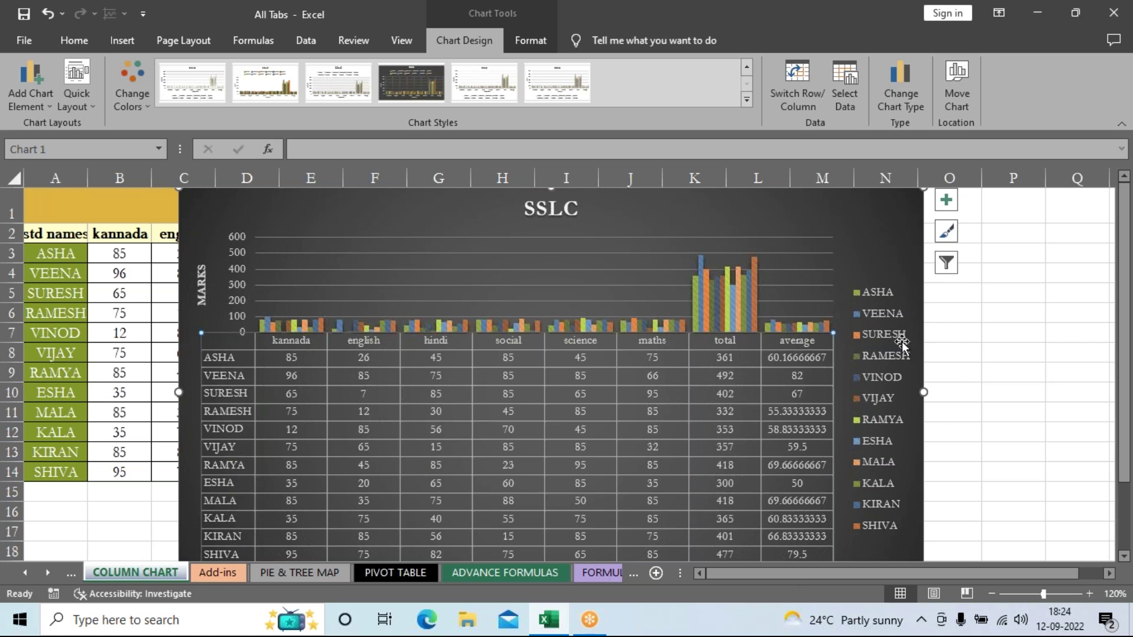
click(25, 96)
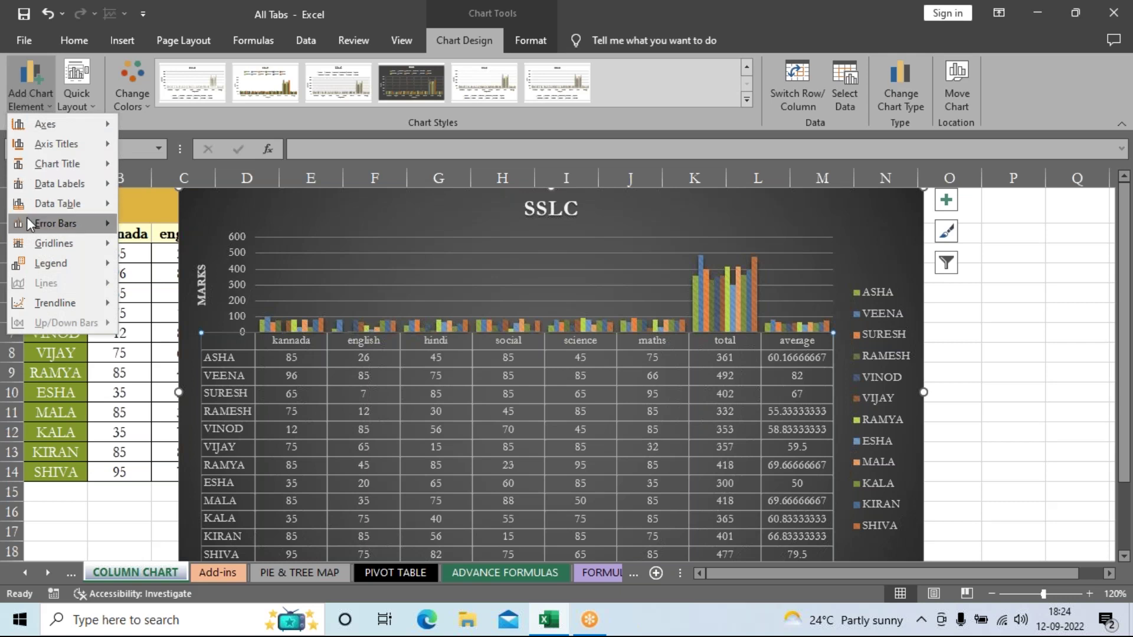
Step: Set the SSLC chart's data table back to With Legend Keys
mouse_move(44, 207)
click(171, 250)
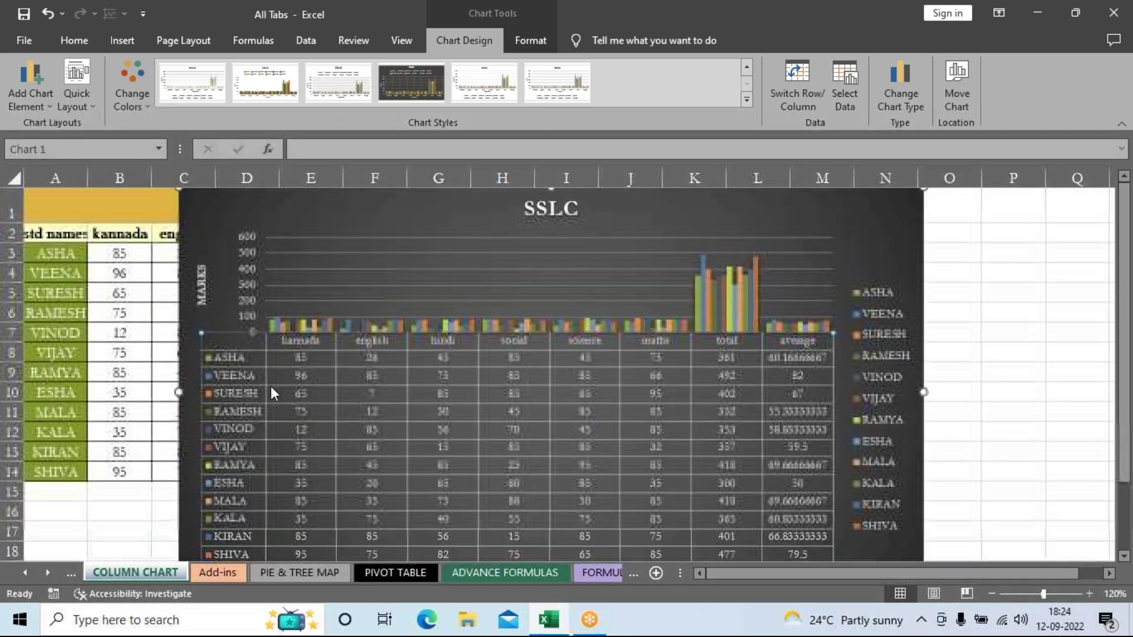
click(41, 96)
mouse_move(77, 237)
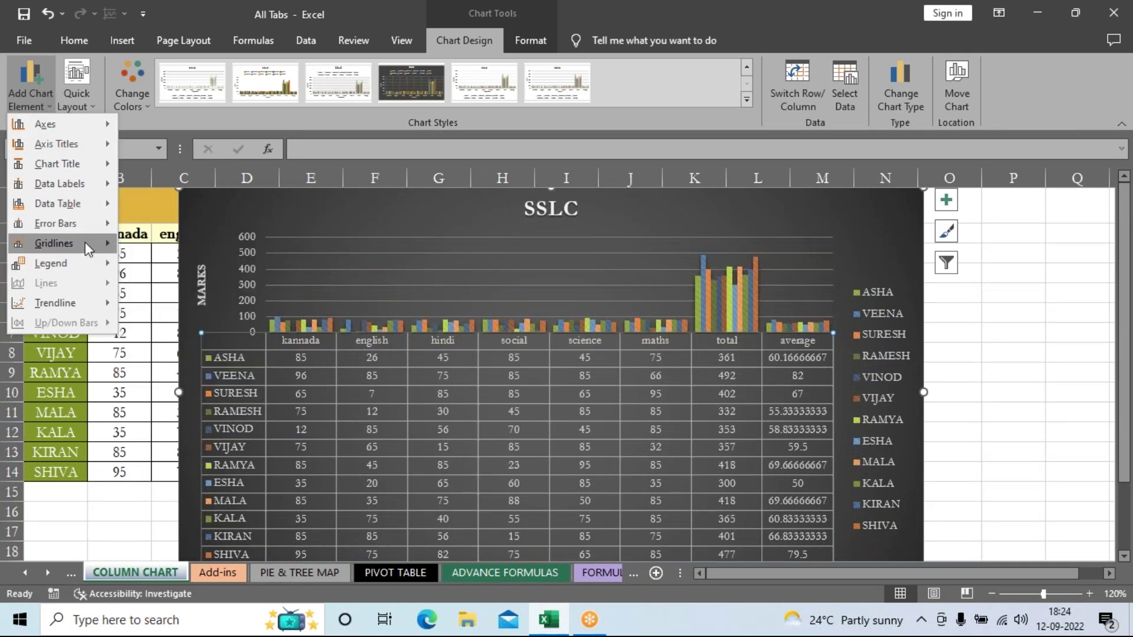
mouse_move(85, 239)
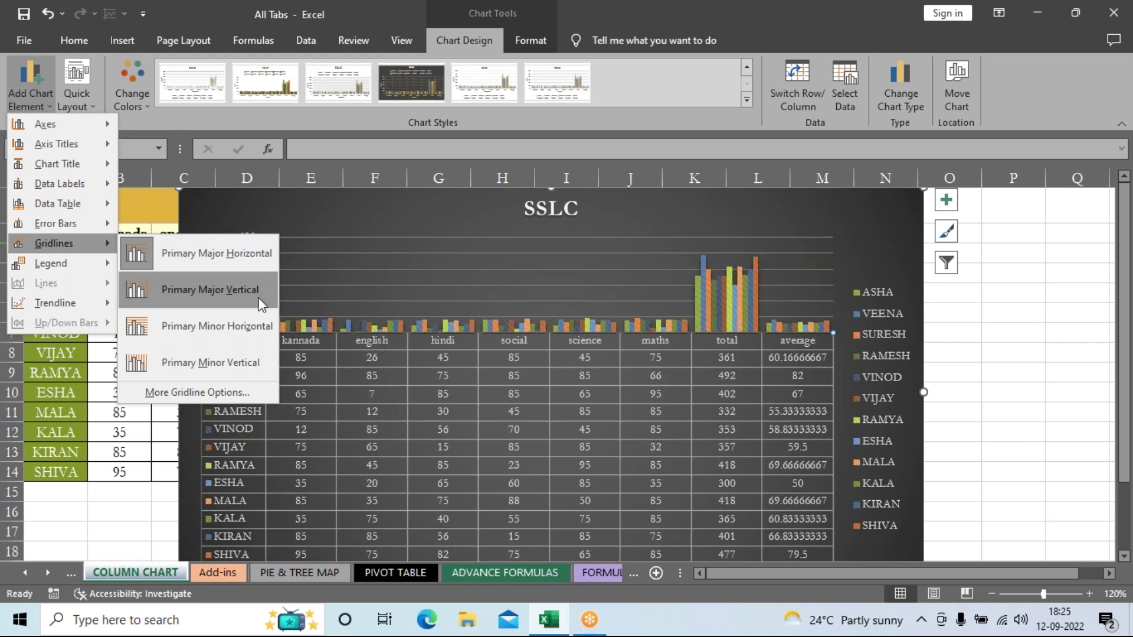
Step: Add primary minor horizontal gridlines to the SSLC chart and remove its legend
click(250, 328)
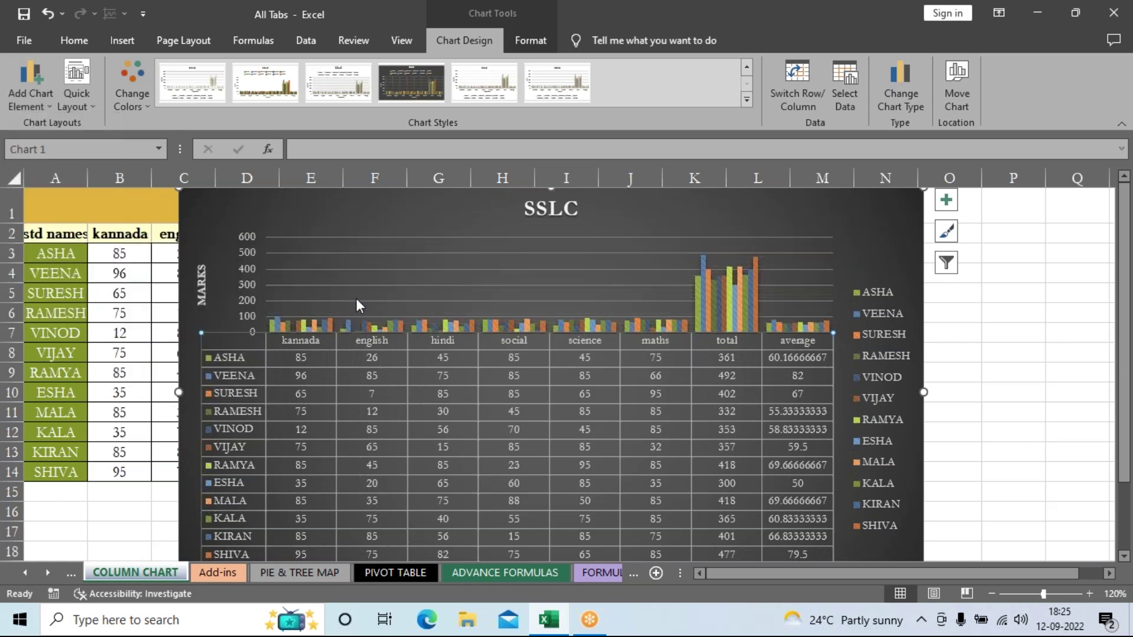
click(31, 103)
mouse_move(89, 263)
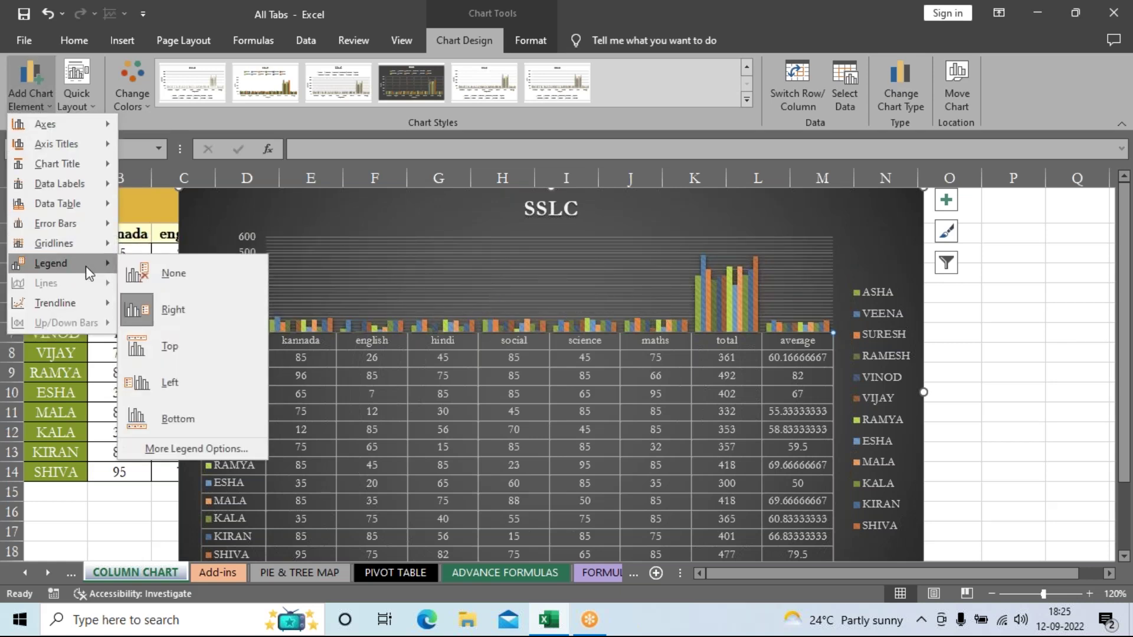
click(188, 282)
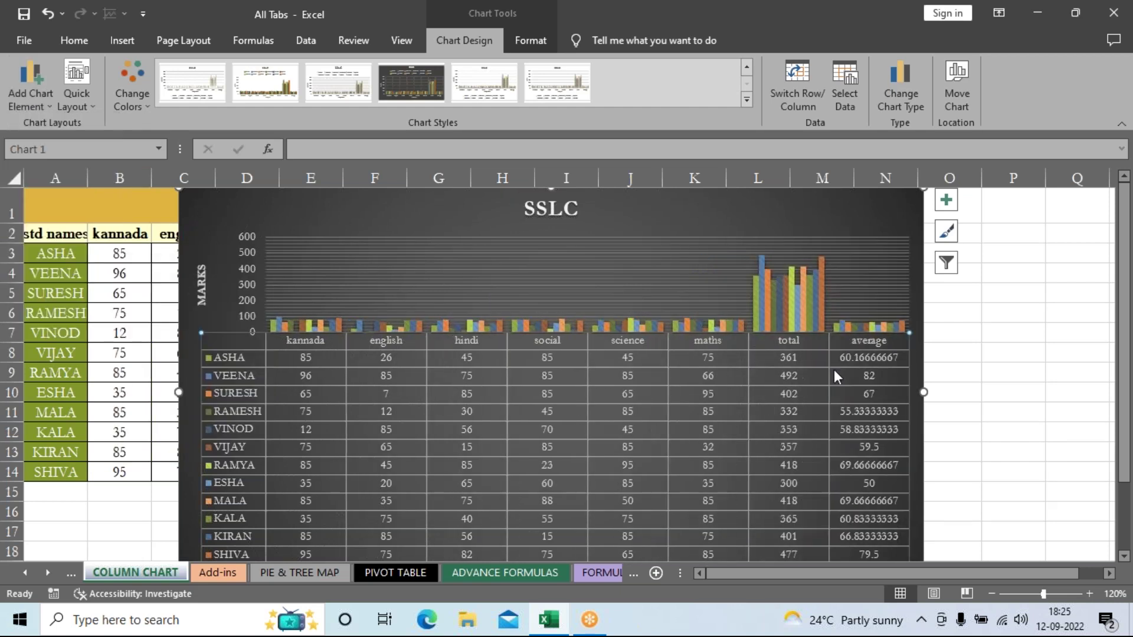
Step: Try the legend options again, ending with the legend placed on the chart's right
click(27, 94)
mouse_move(78, 260)
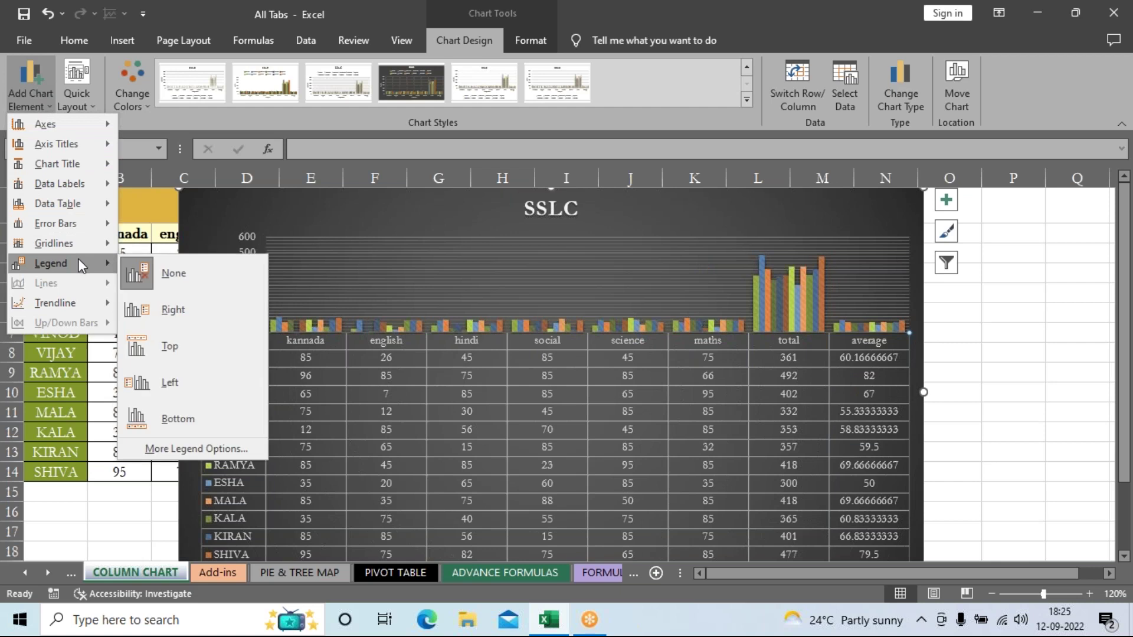
click(175, 267)
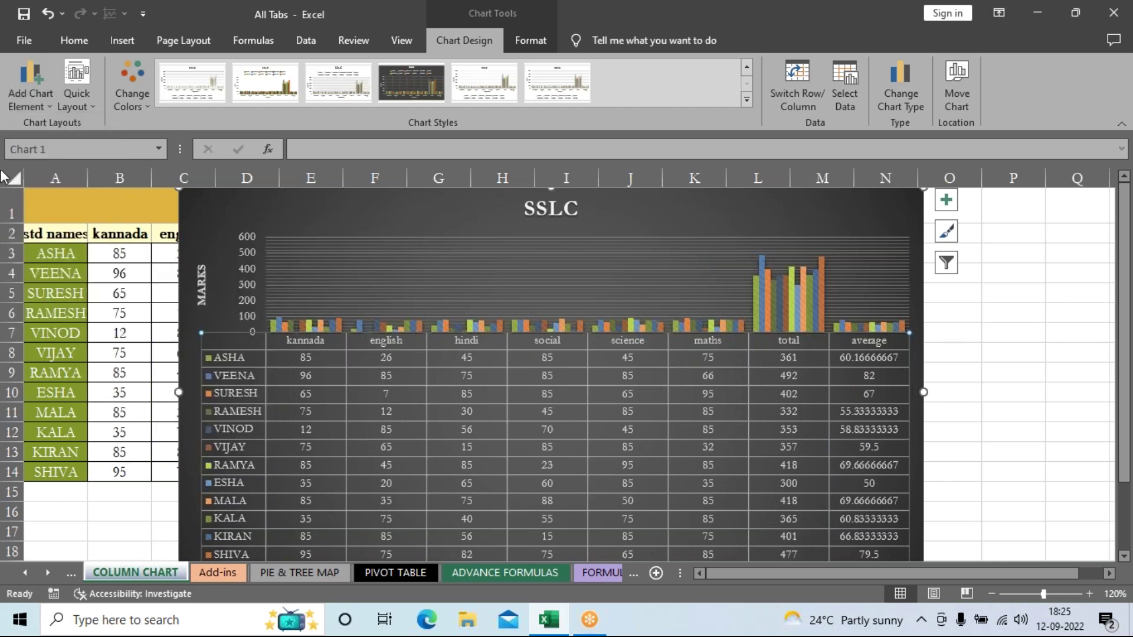
click(42, 105)
mouse_move(48, 263)
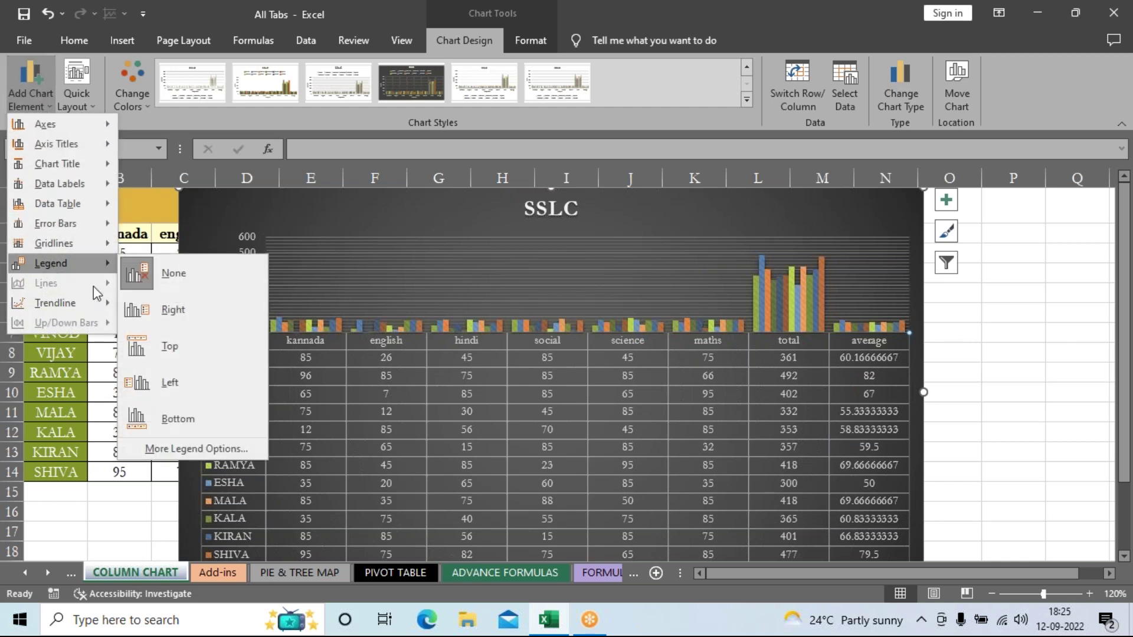
click(182, 310)
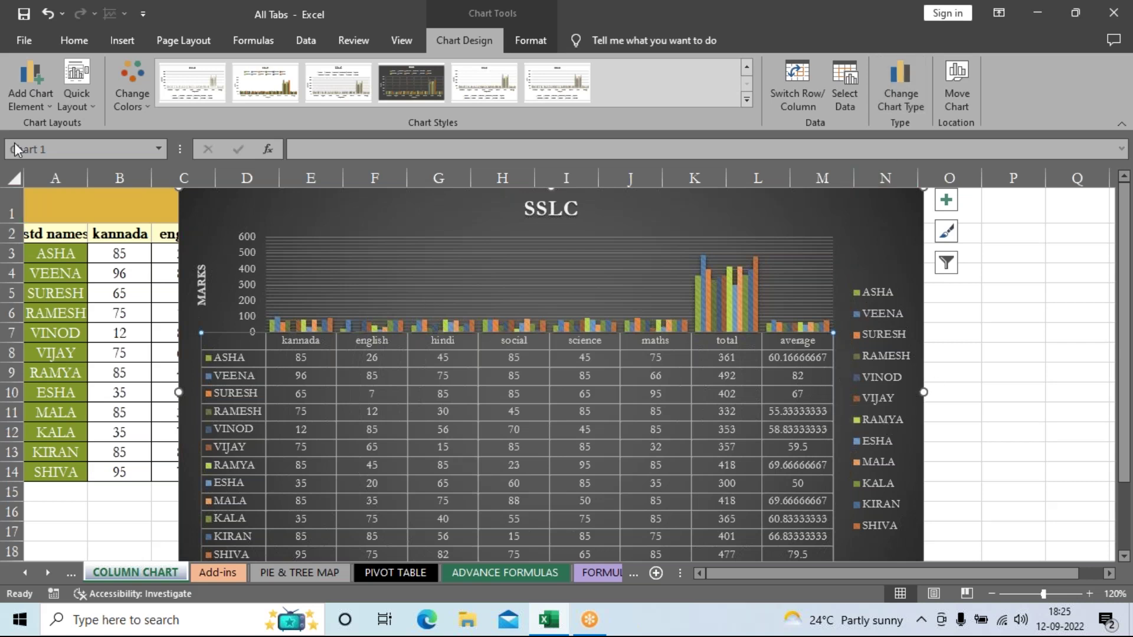
Step: Set the SSLC chart's legend to None so only the data table identifies students
click(22, 103)
mouse_move(41, 268)
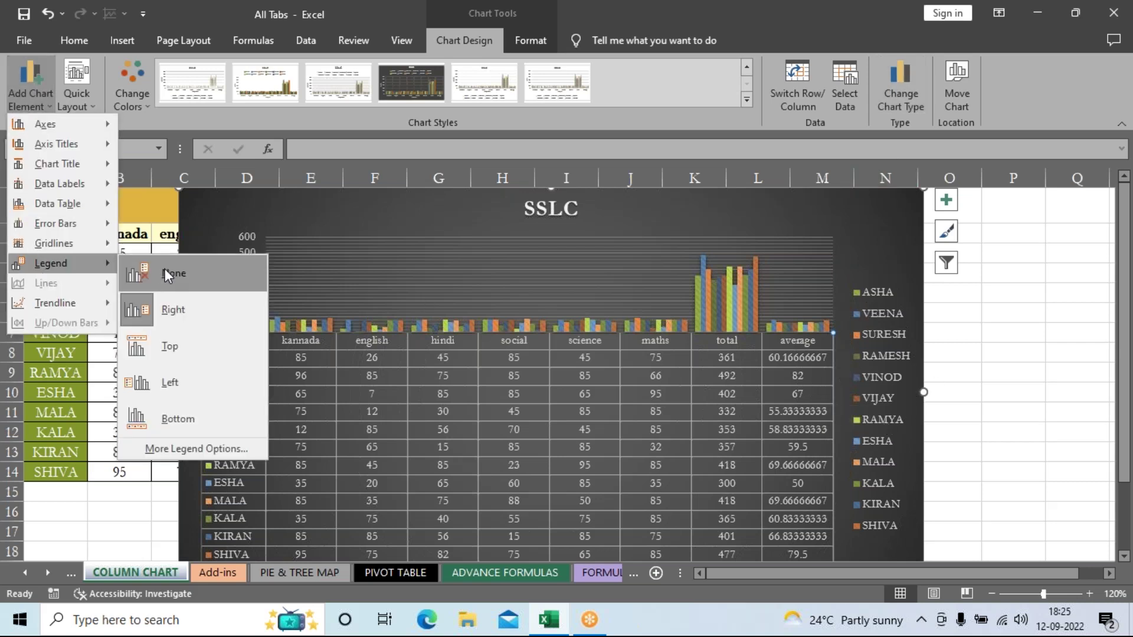
key(Escape)
key(Escape)
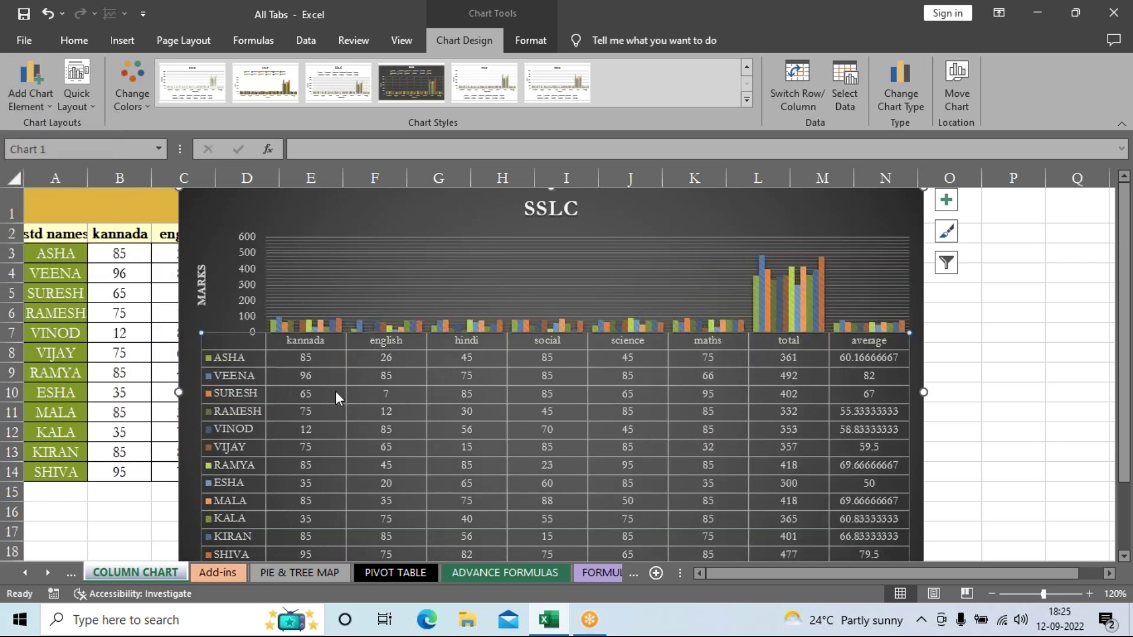
click(34, 83)
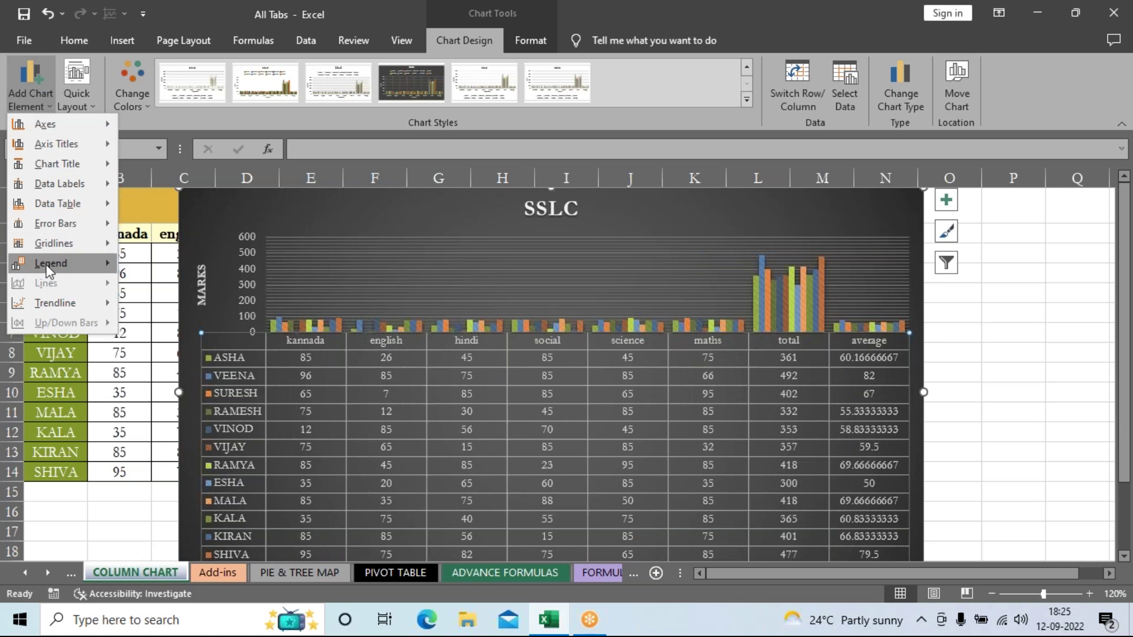
mouse_move(47, 268)
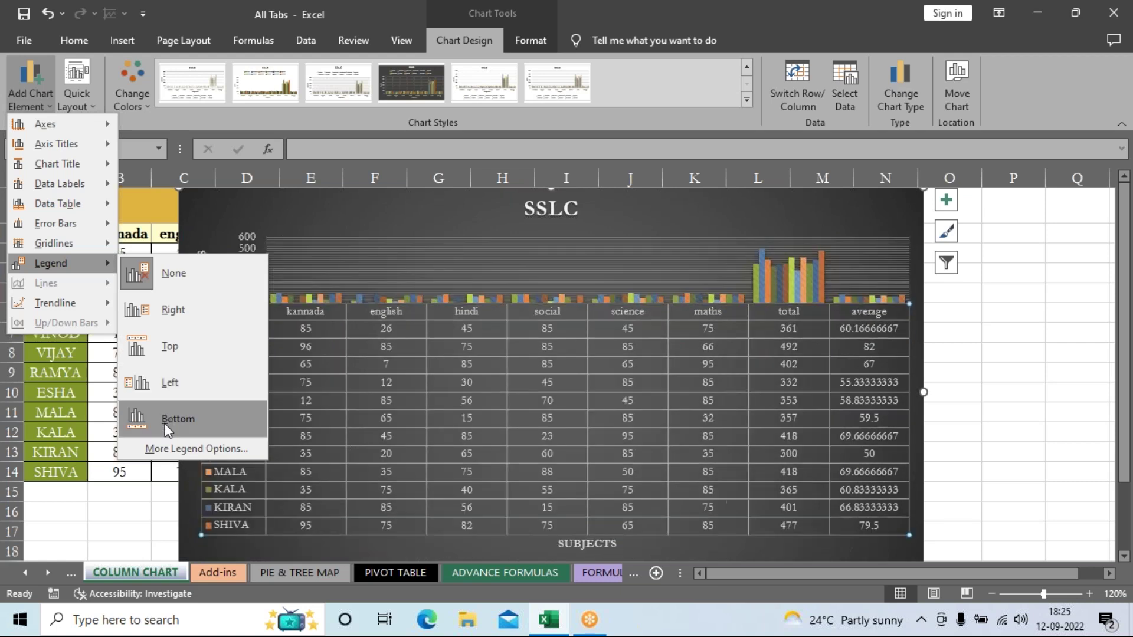
click(192, 275)
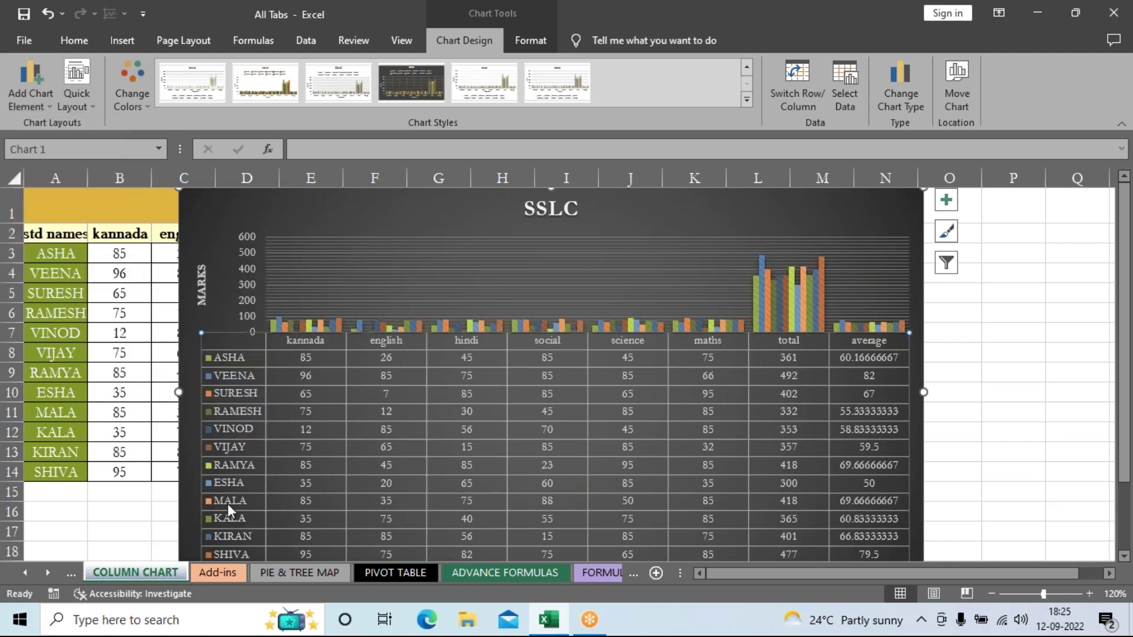
click(1010, 357)
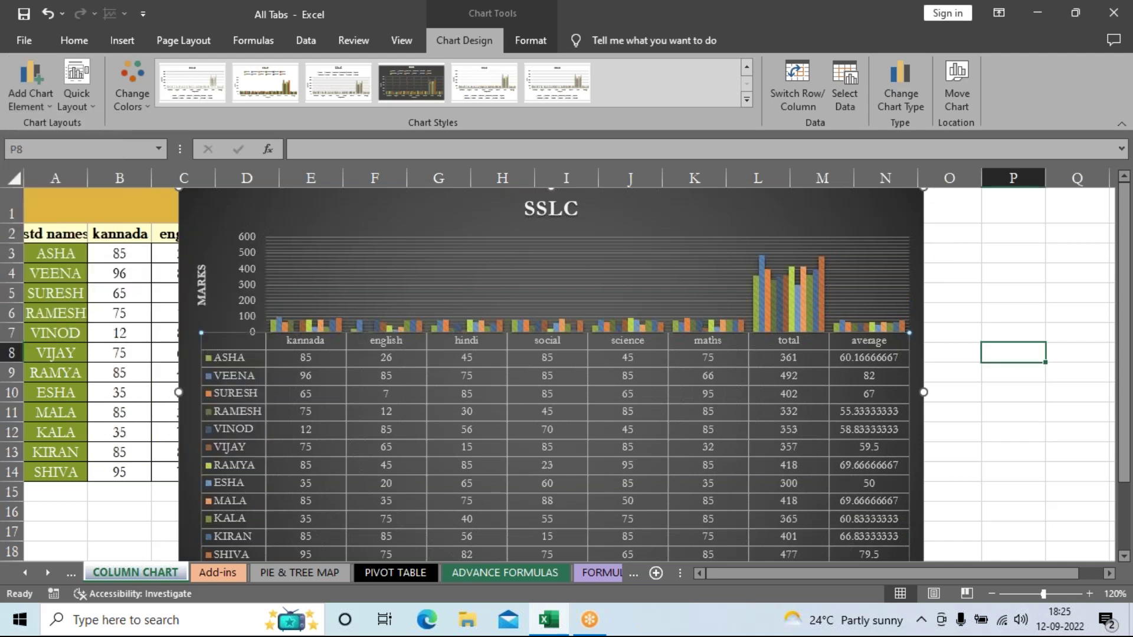
Step: Shift the SSLC chart slightly right at the top of the marks table and restore the Excel window down
click(761, 222)
click(462, 51)
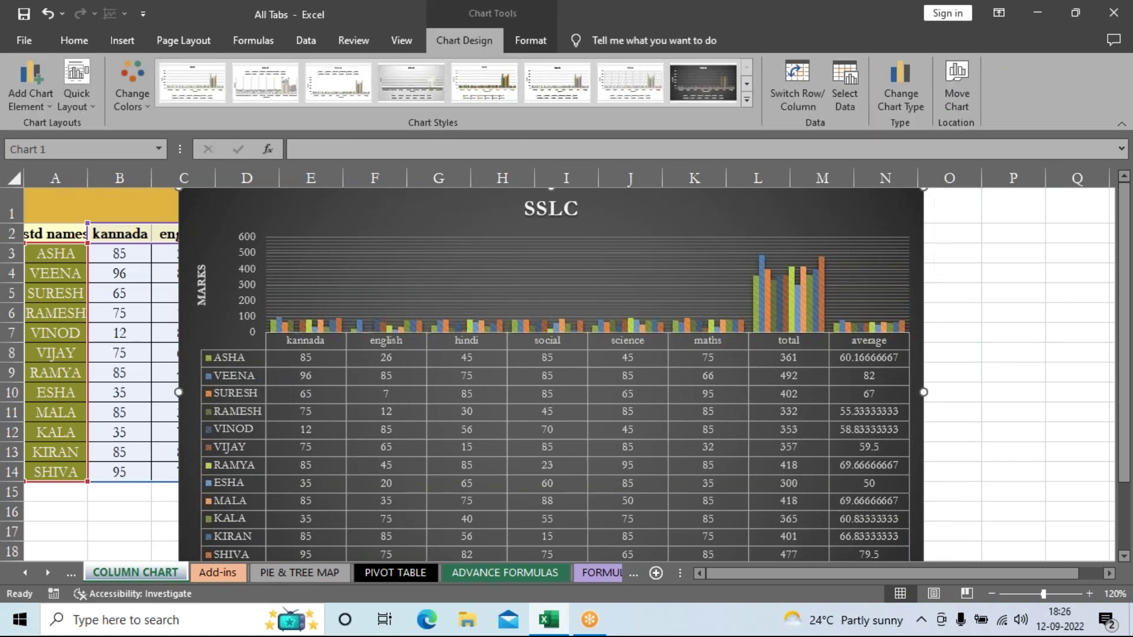
click(1040, 349)
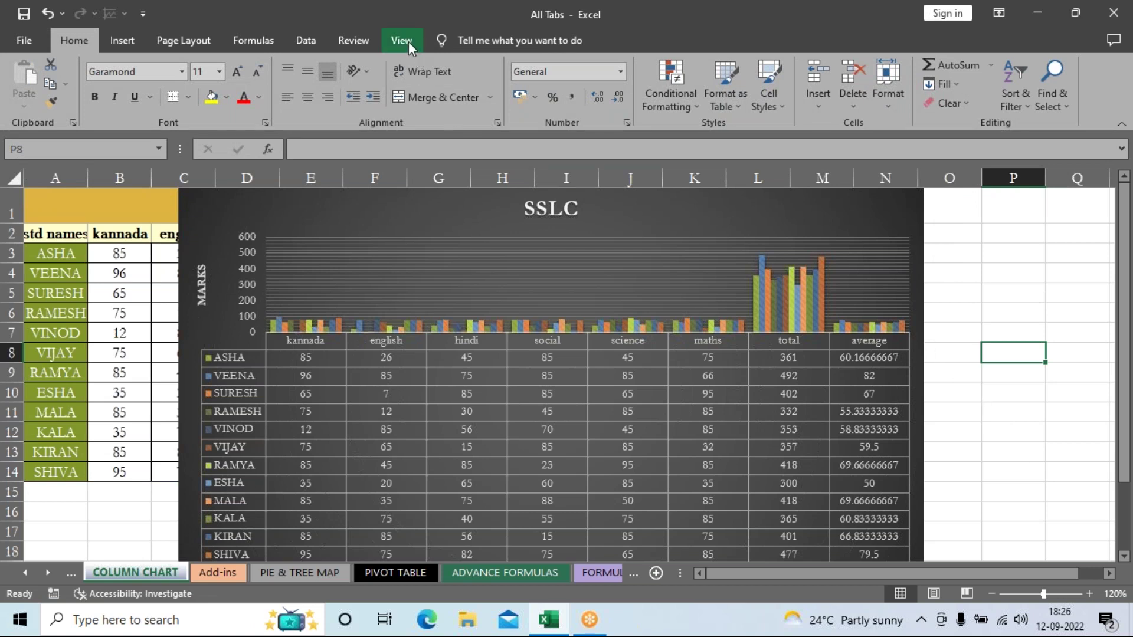
click(665, 220)
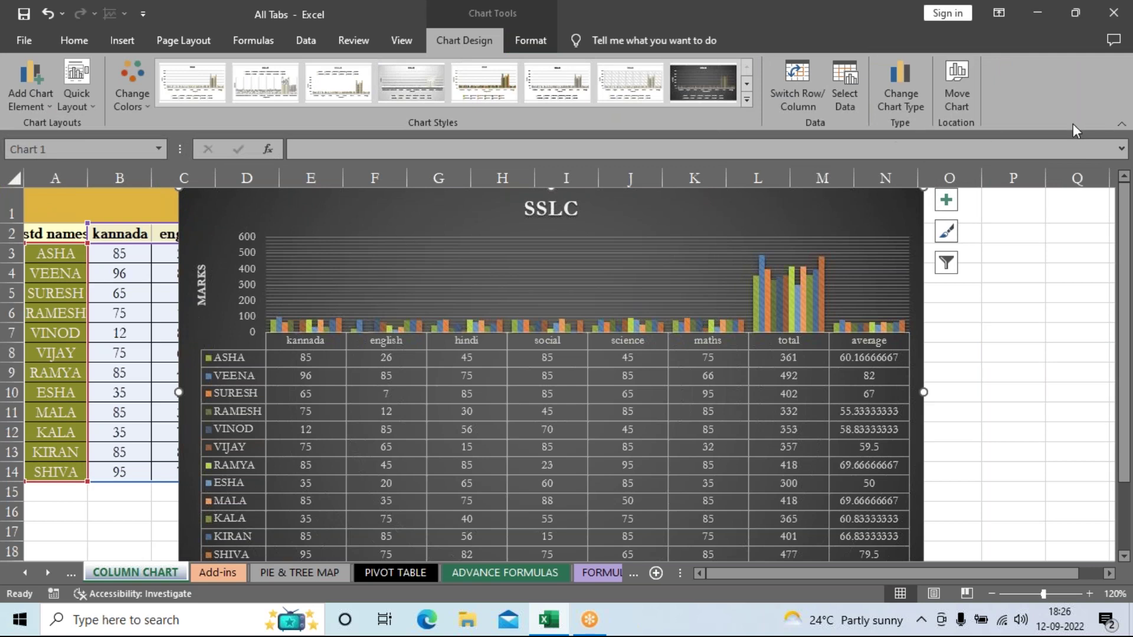
click(1003, 430)
scroll(1003, 431, down, 2)
scroll(988, 403, up, 2)
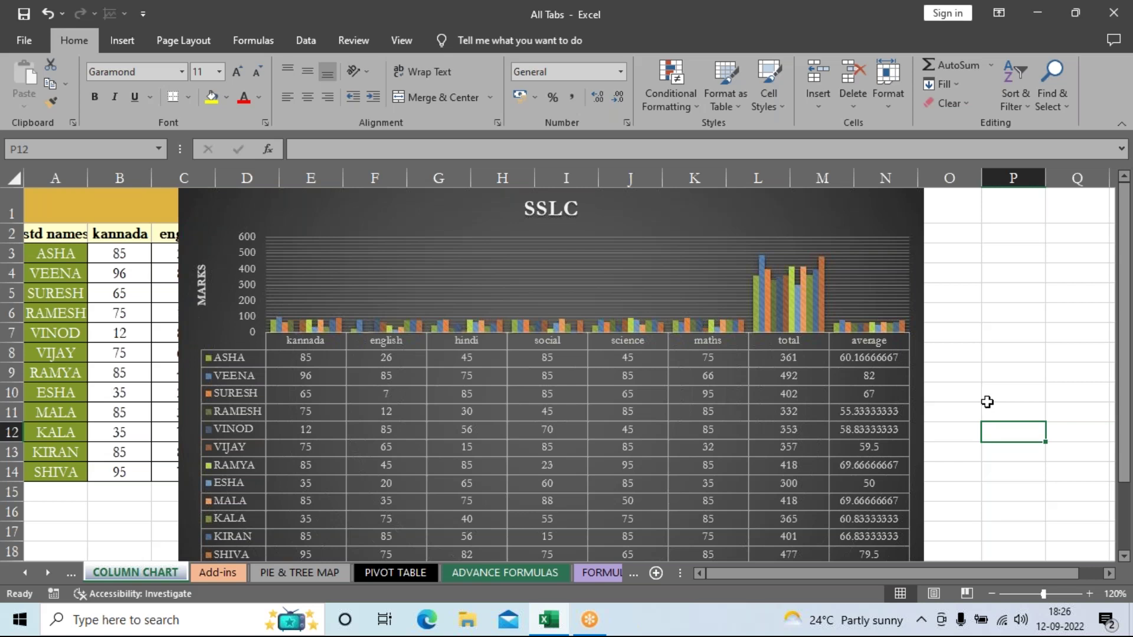
drag(210, 215, 334, 294)
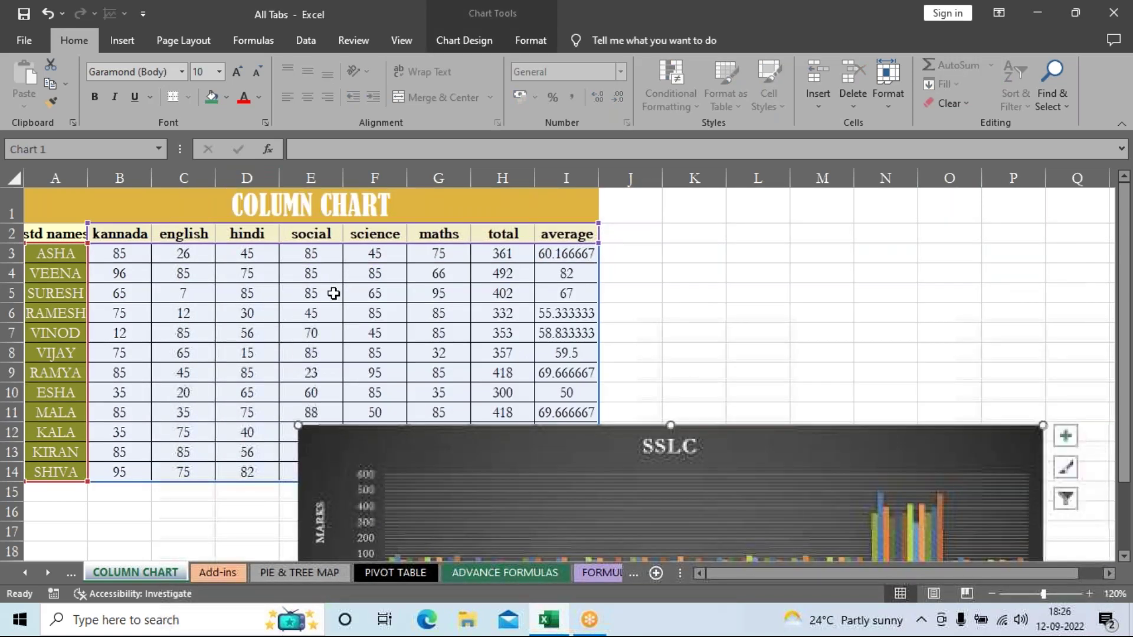
drag(480, 448, 425, 200)
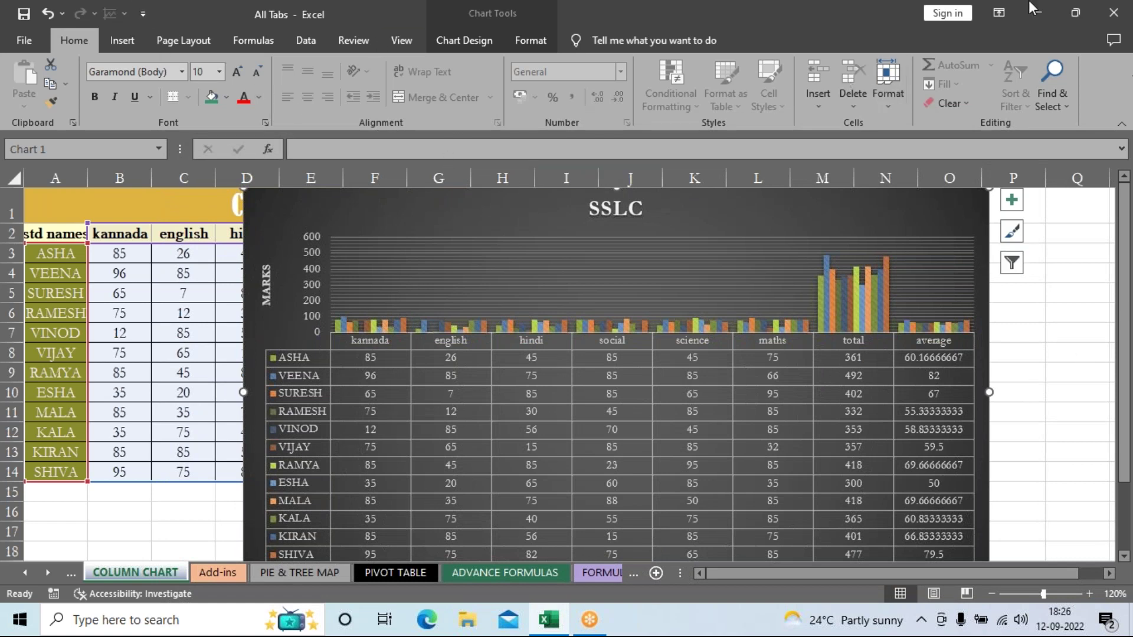
drag(211, 18, 184, 136)
Step: Close the All Tabs.xlsx workbook without saving and refresh the desktop
click(487, 148)
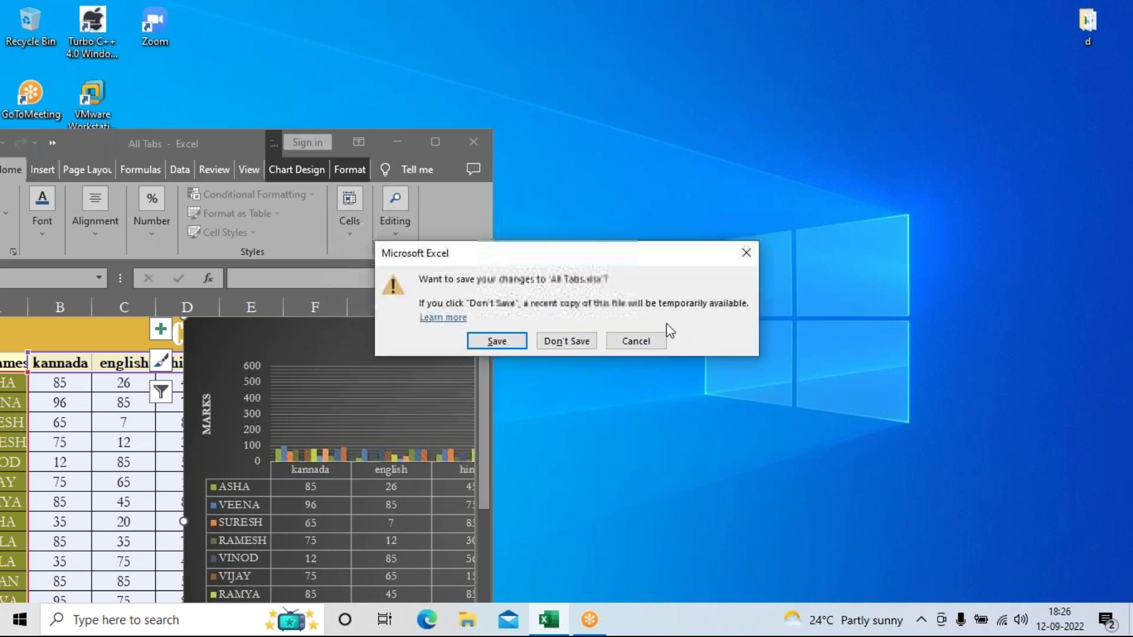
click(564, 341)
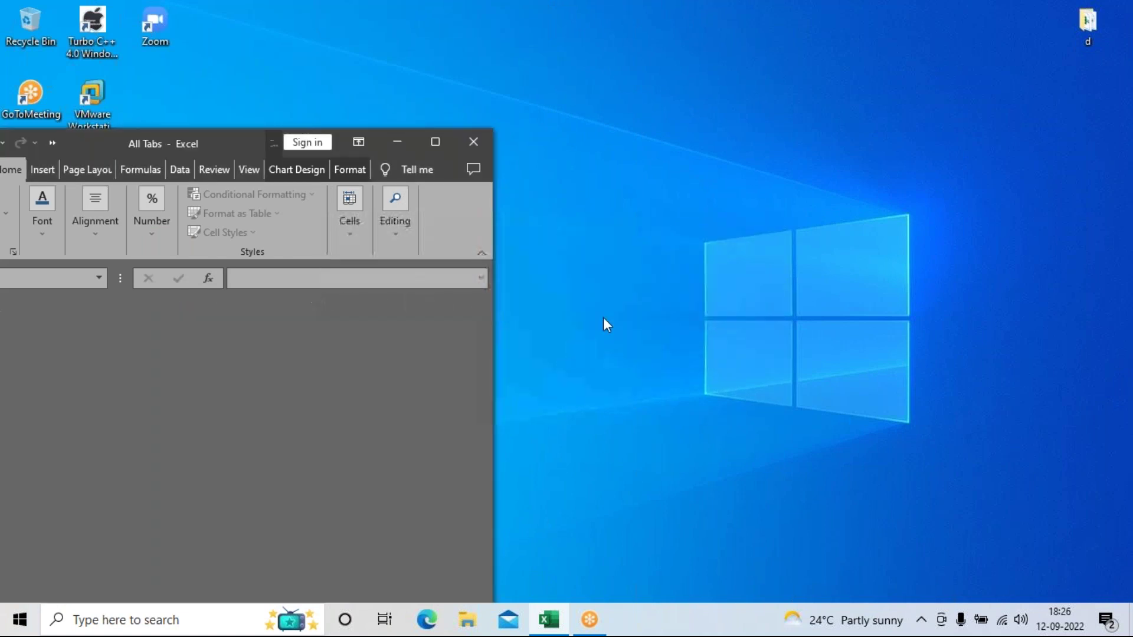
right_click(608, 313)
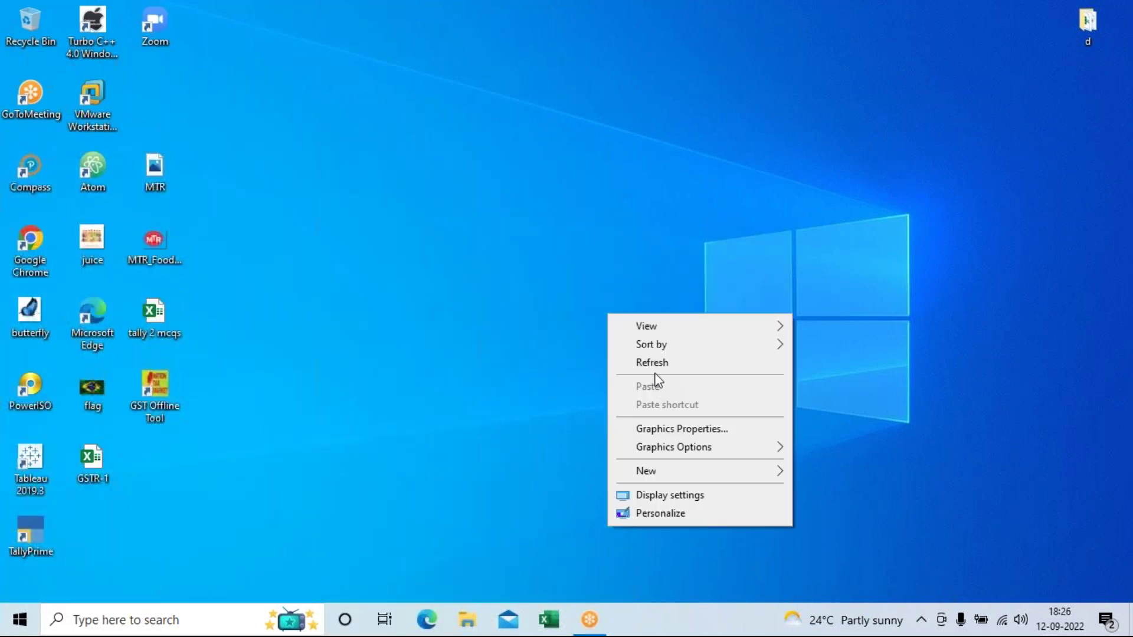
click(654, 364)
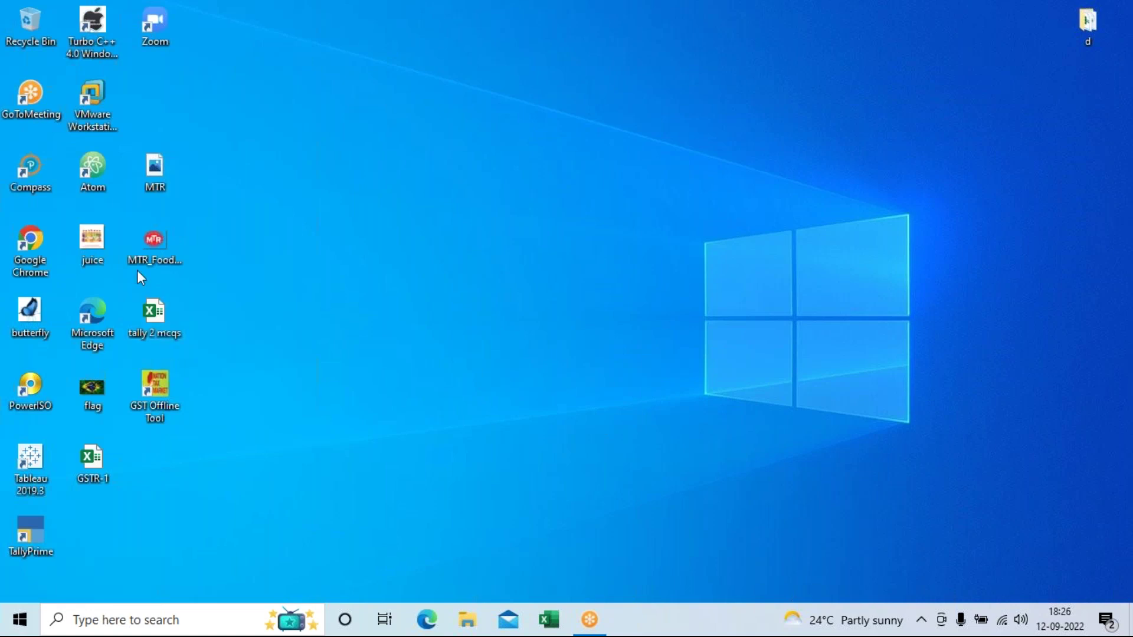
Step: Open the Downloads folder in File Explorer, then minimize its window
click(466, 619)
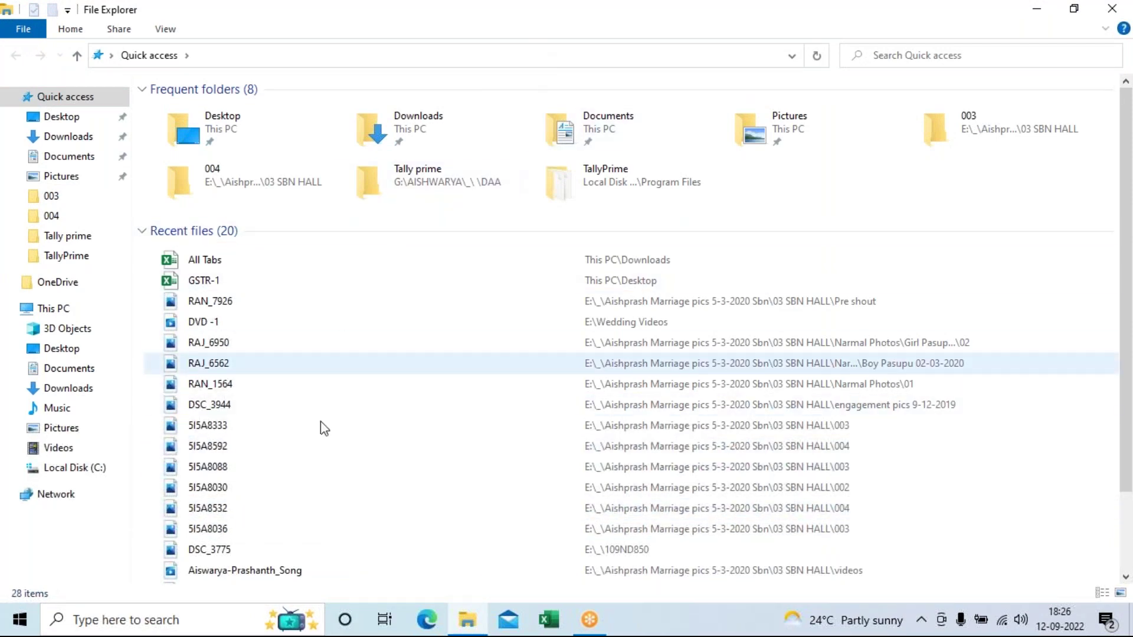
scroll(370, 501, down, 1)
scroll(369, 503, up, 1)
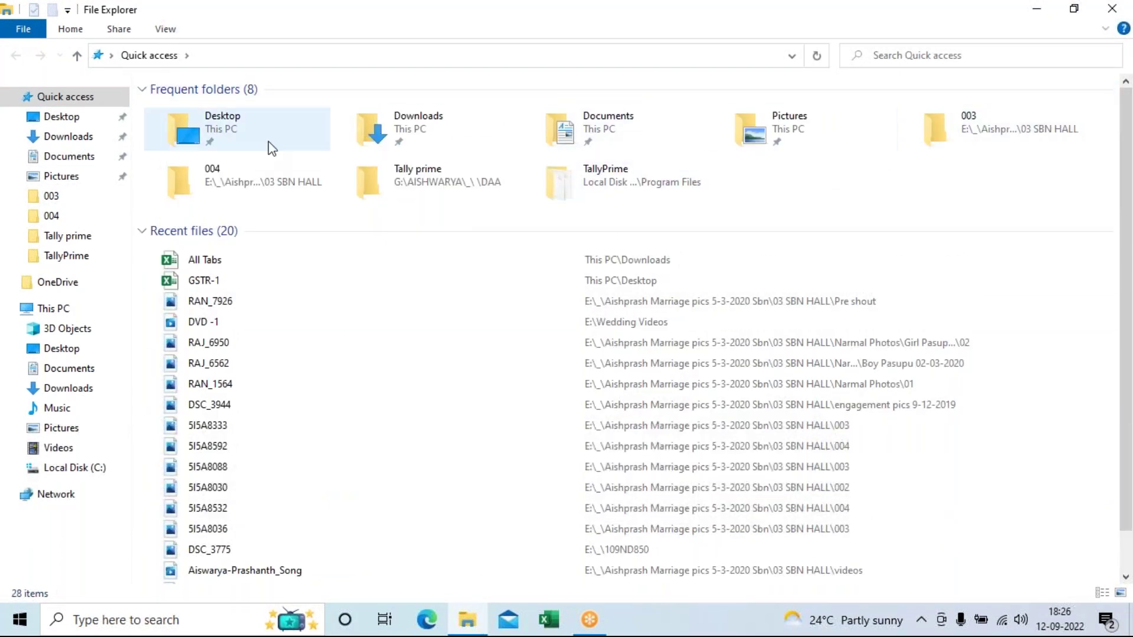
click(83, 138)
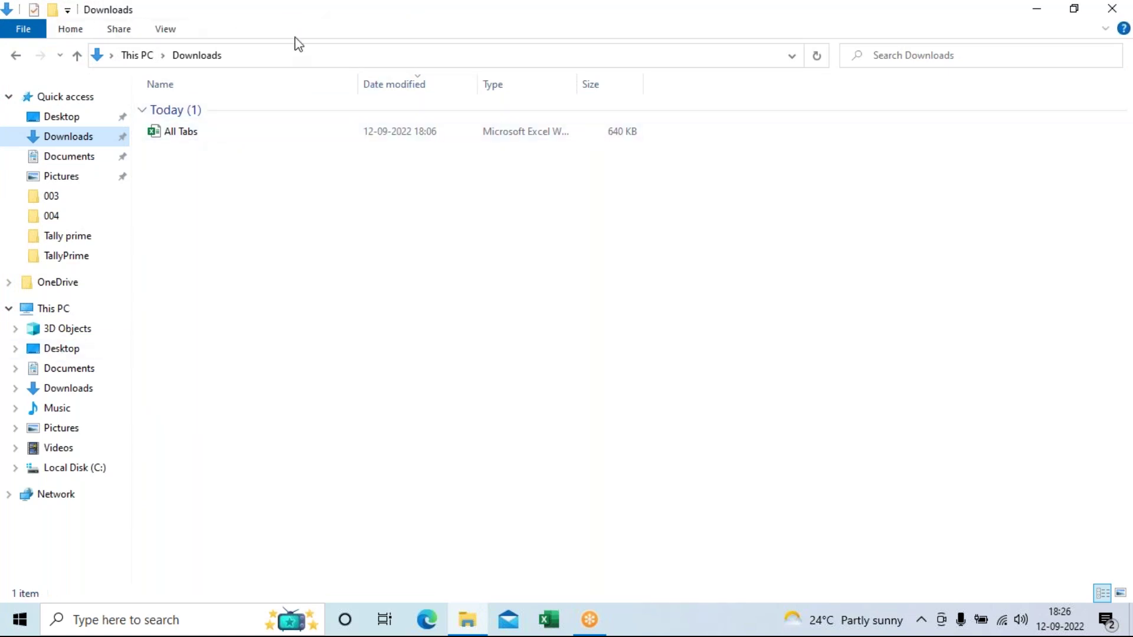
click(459, 617)
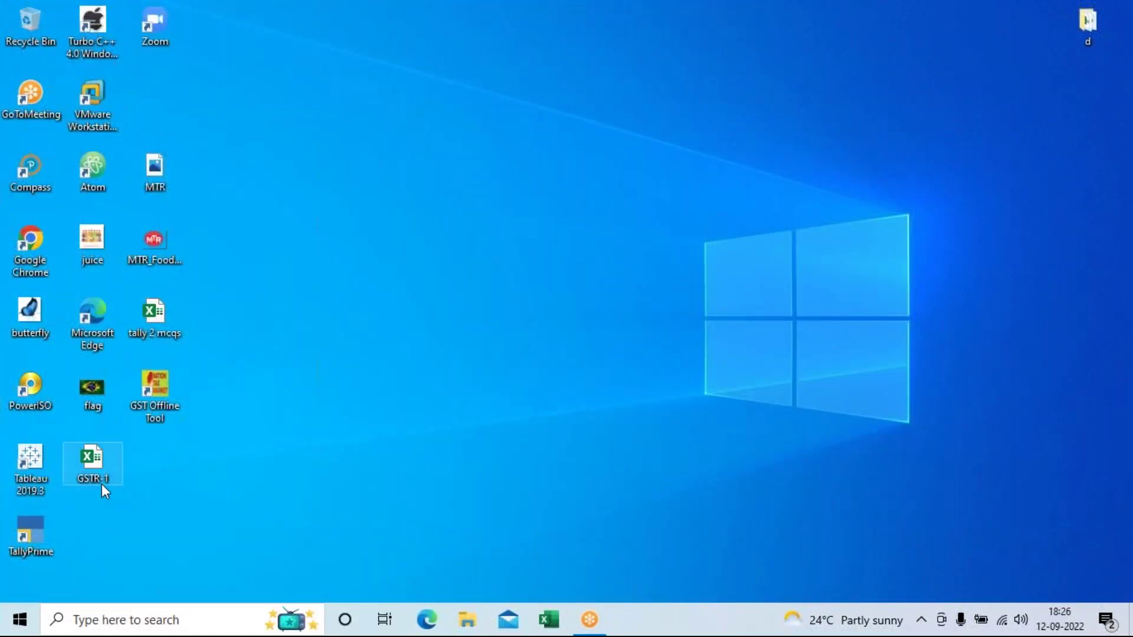
Step: Launch Chrome, go to Gmail, choose the saved account and submit its password
double_click(26, 242)
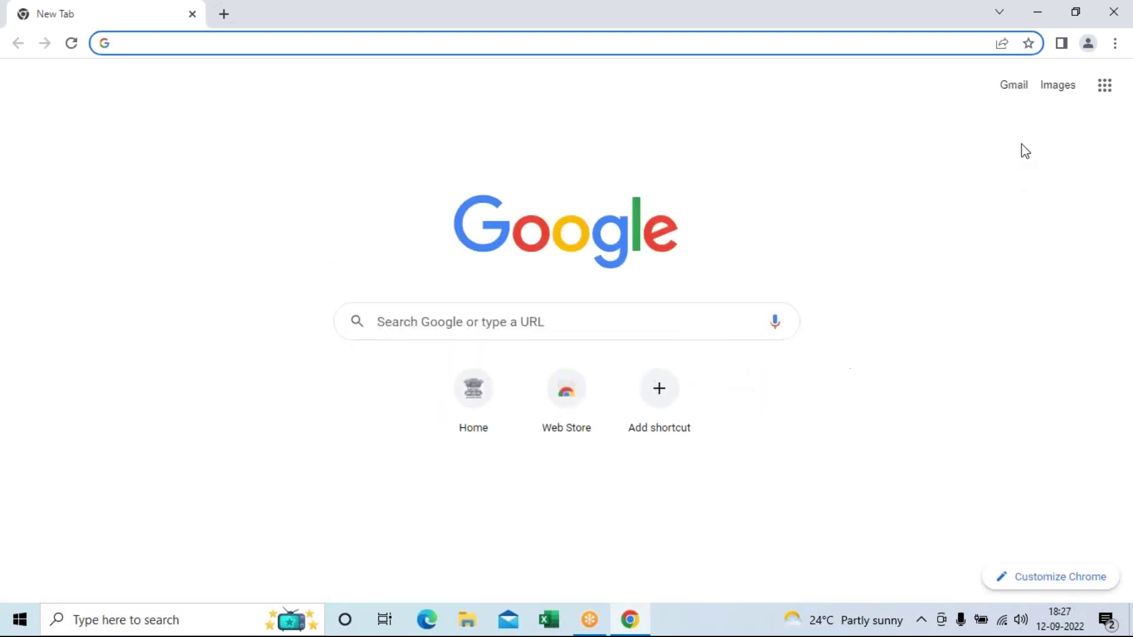
click(1013, 84)
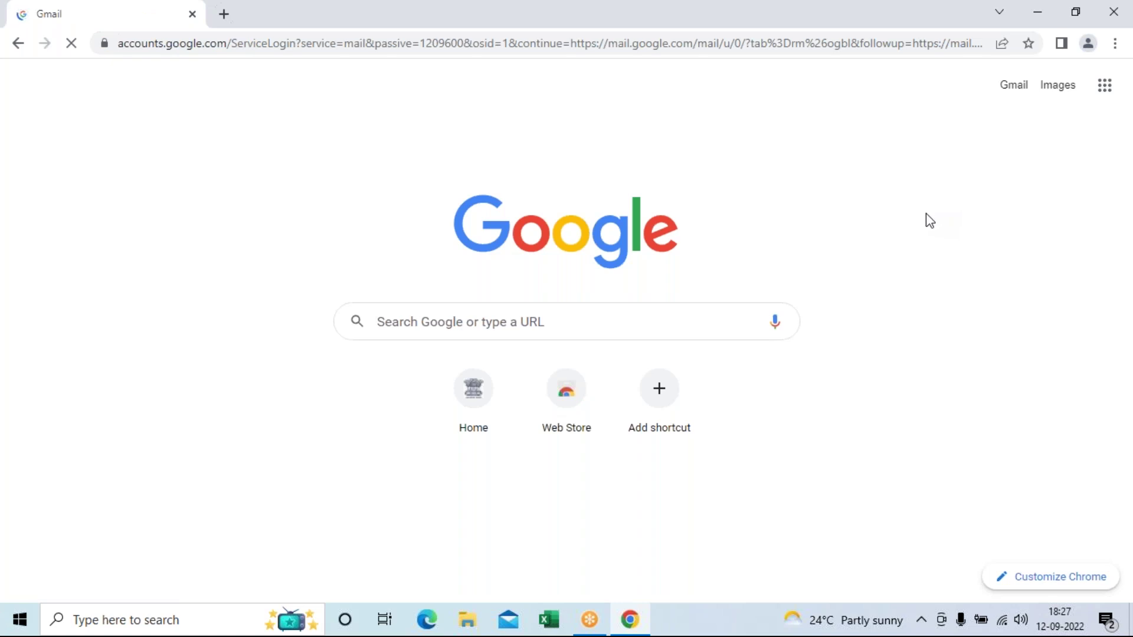
click(495, 448)
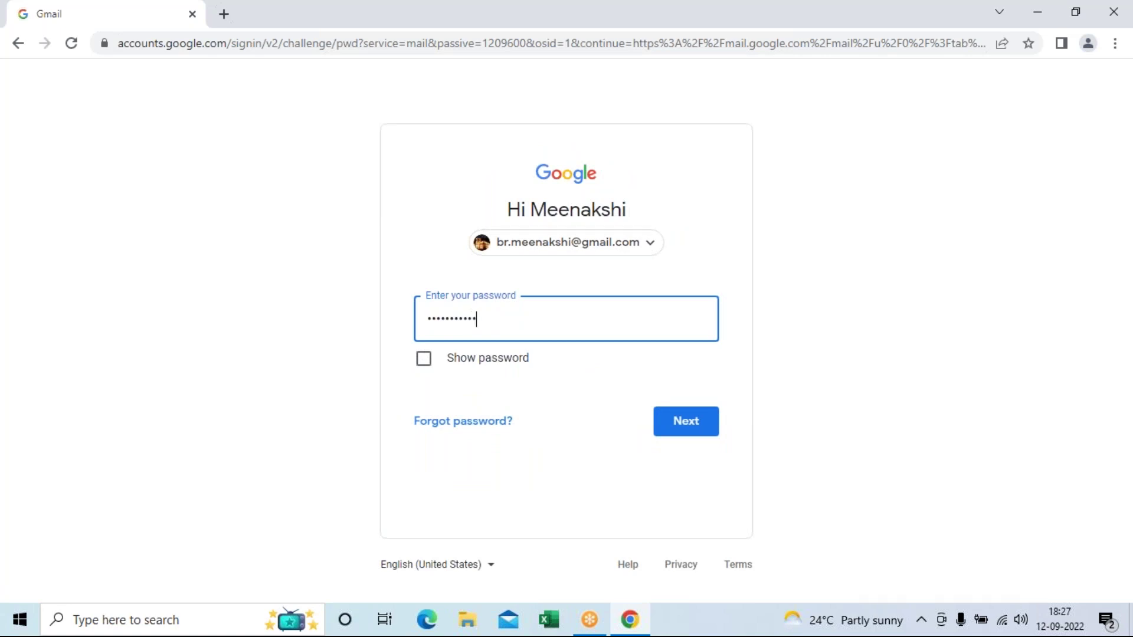
key(Return)
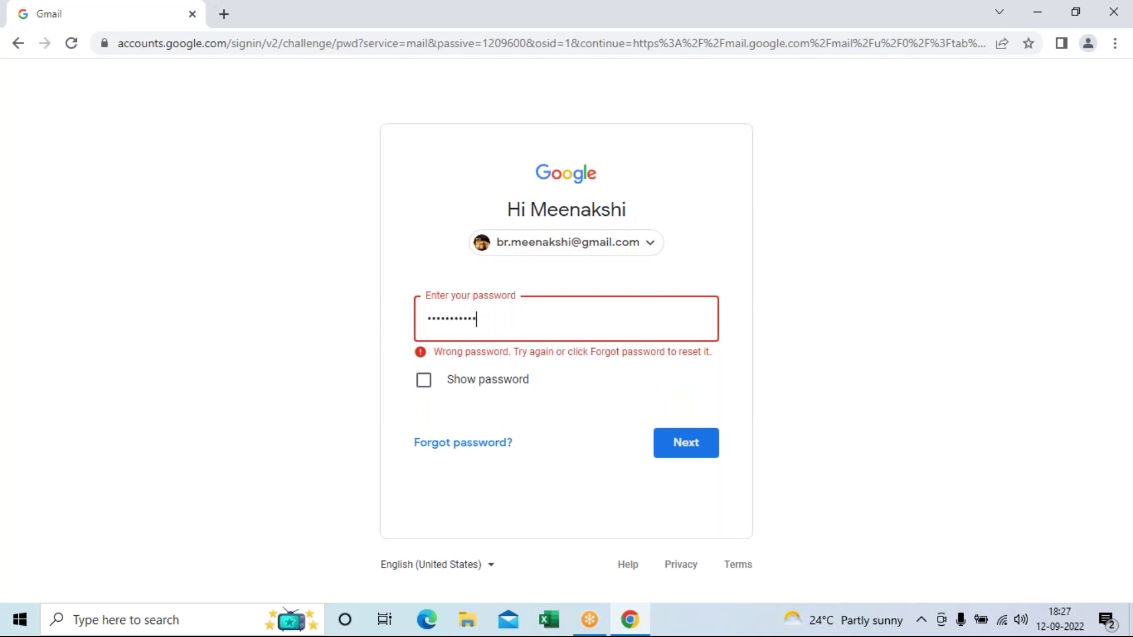
key(Return)
key(Return)
key(Return)
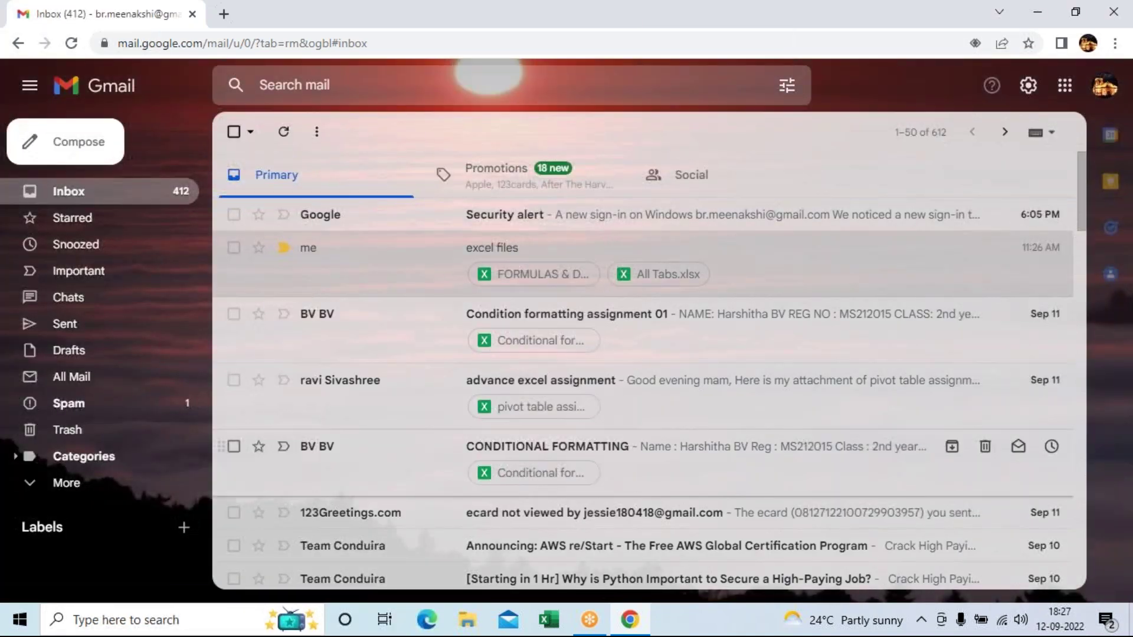
Step: Open the 'excel files' email, then sign out of the Google account from the profile panel
click(508, 258)
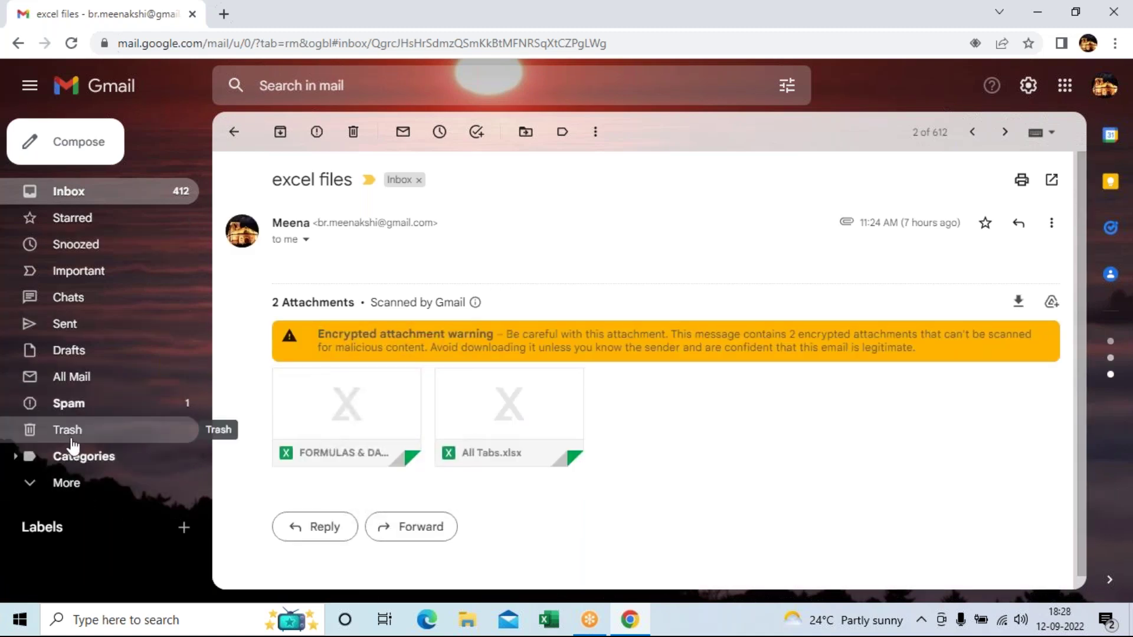
click(1105, 91)
click(975, 401)
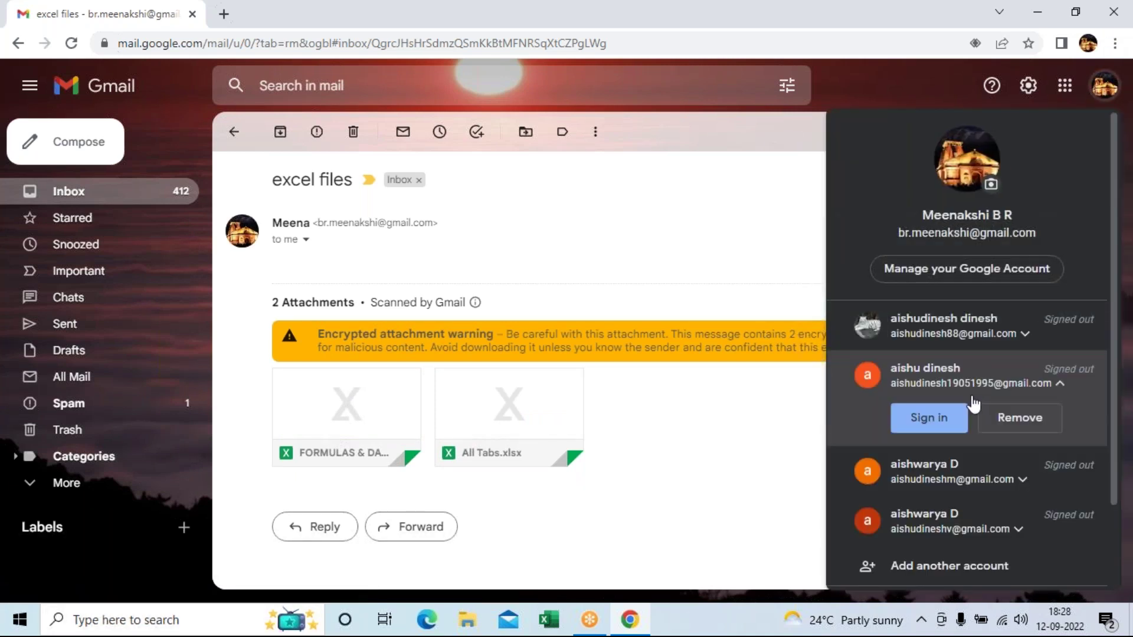
scroll(1015, 472, down, 2)
click(978, 519)
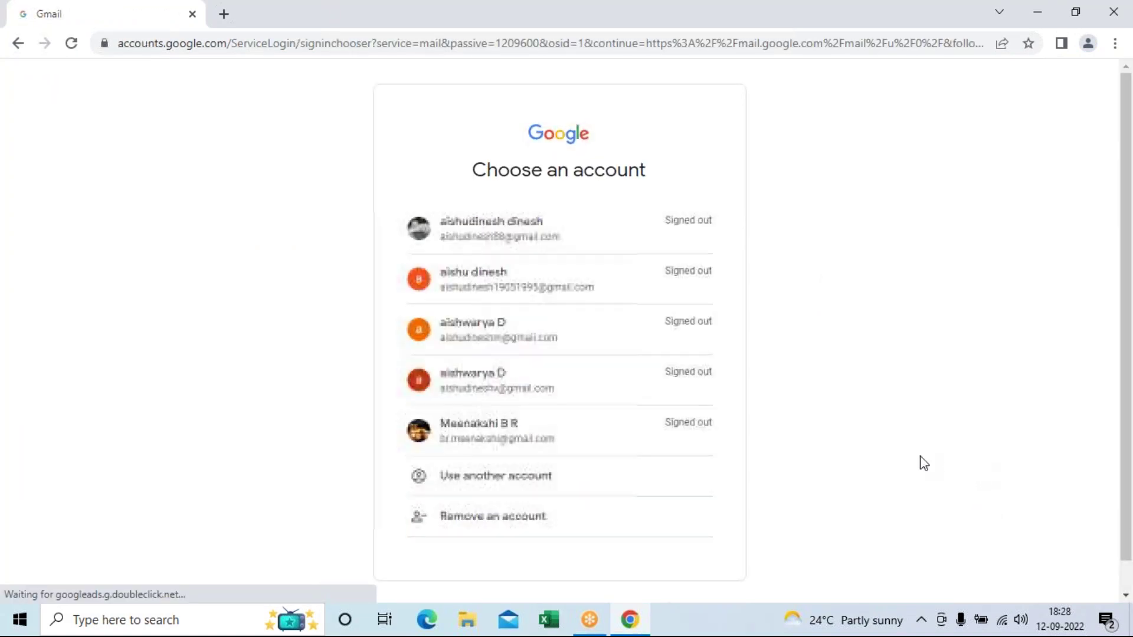
Step: Sign in with another Google account's email and password, then open its EXCEL ASSIGN & NOTES label
click(513, 483)
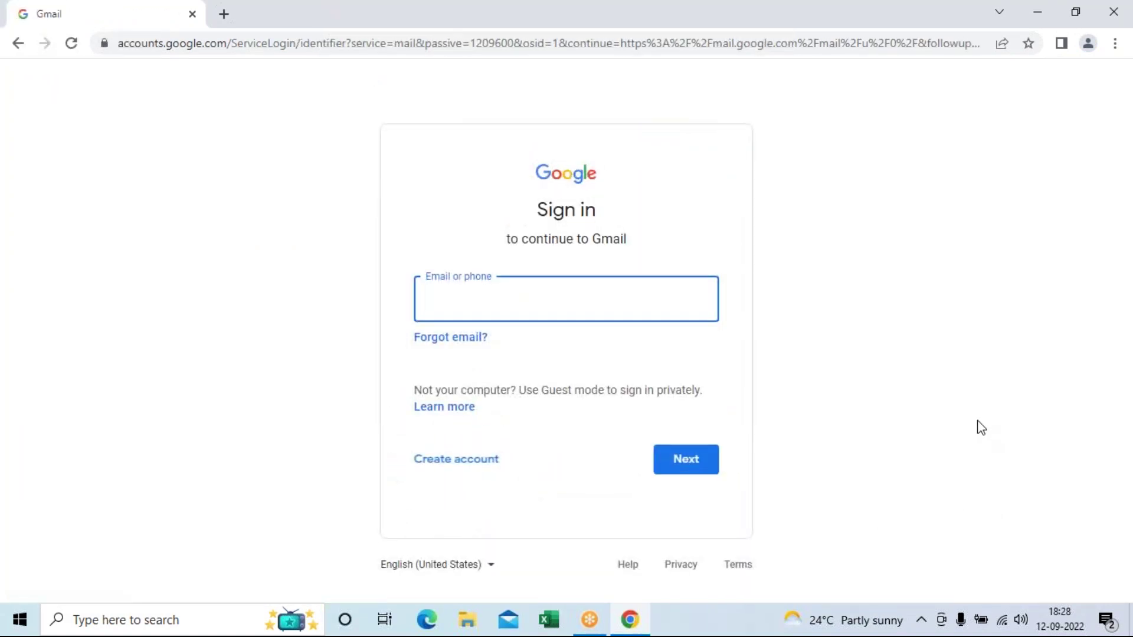
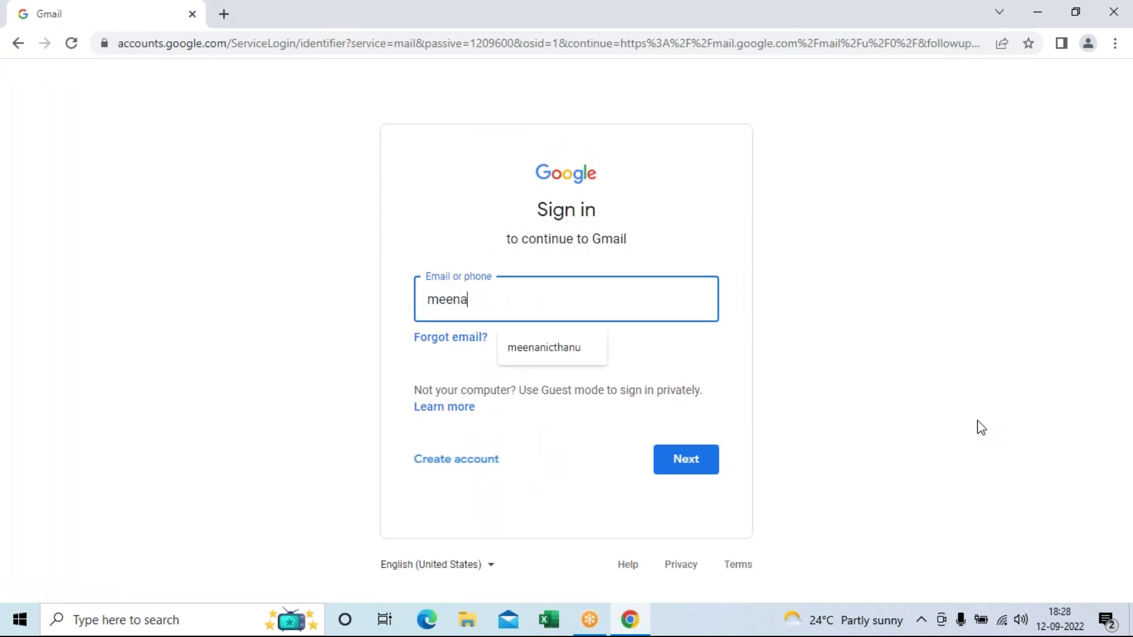
key(Tab)
click(500, 298)
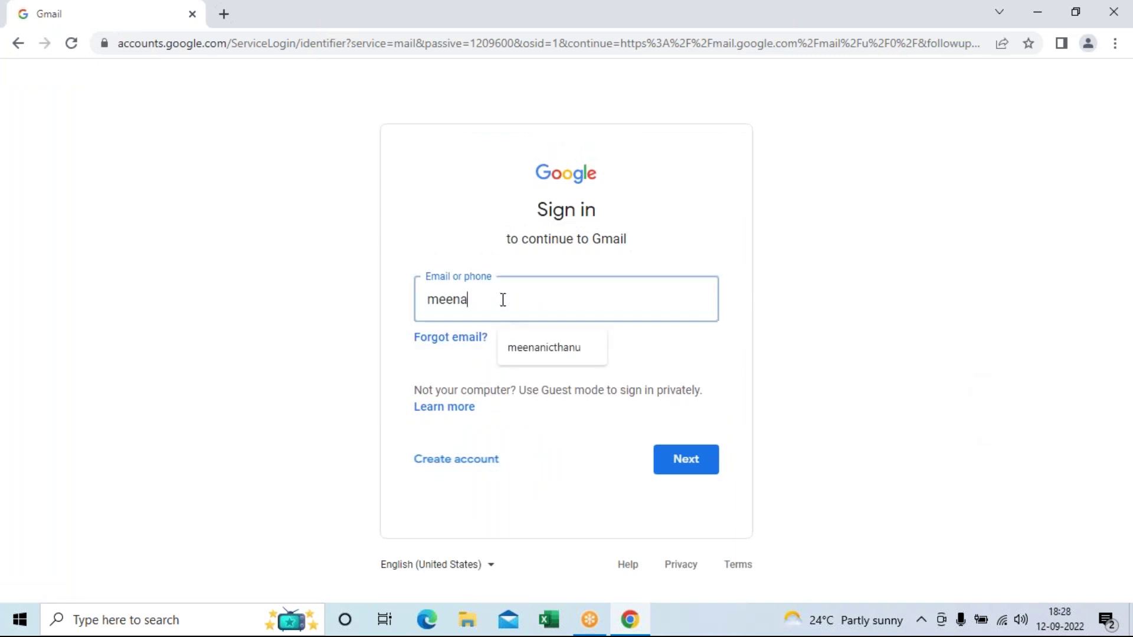
click(538, 346)
key(Return)
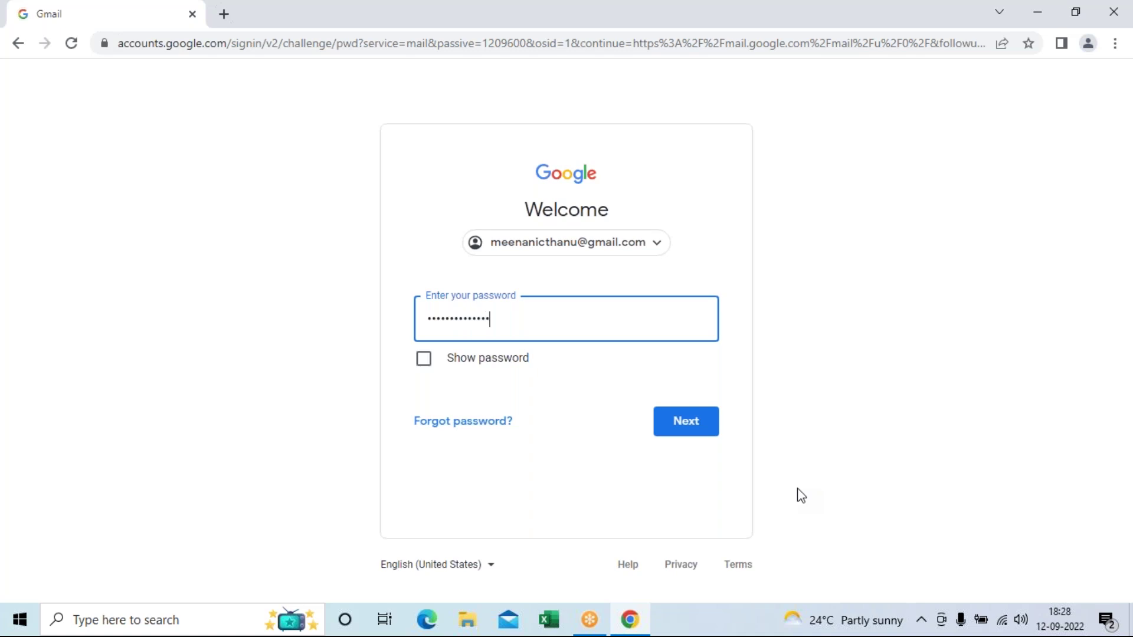
key(Return)
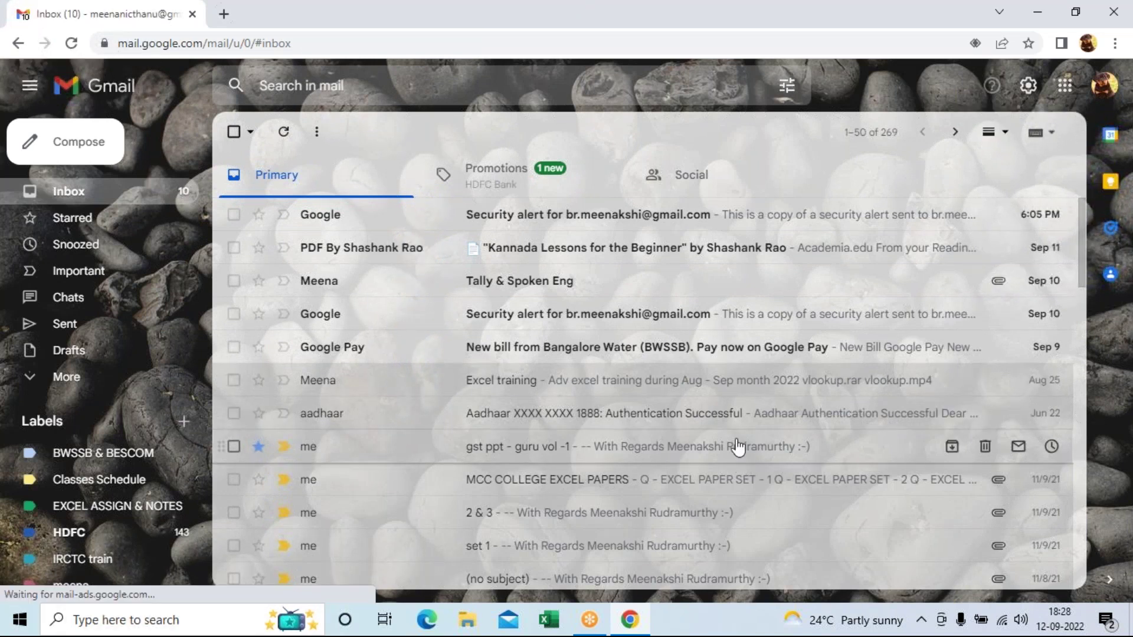
click(124, 511)
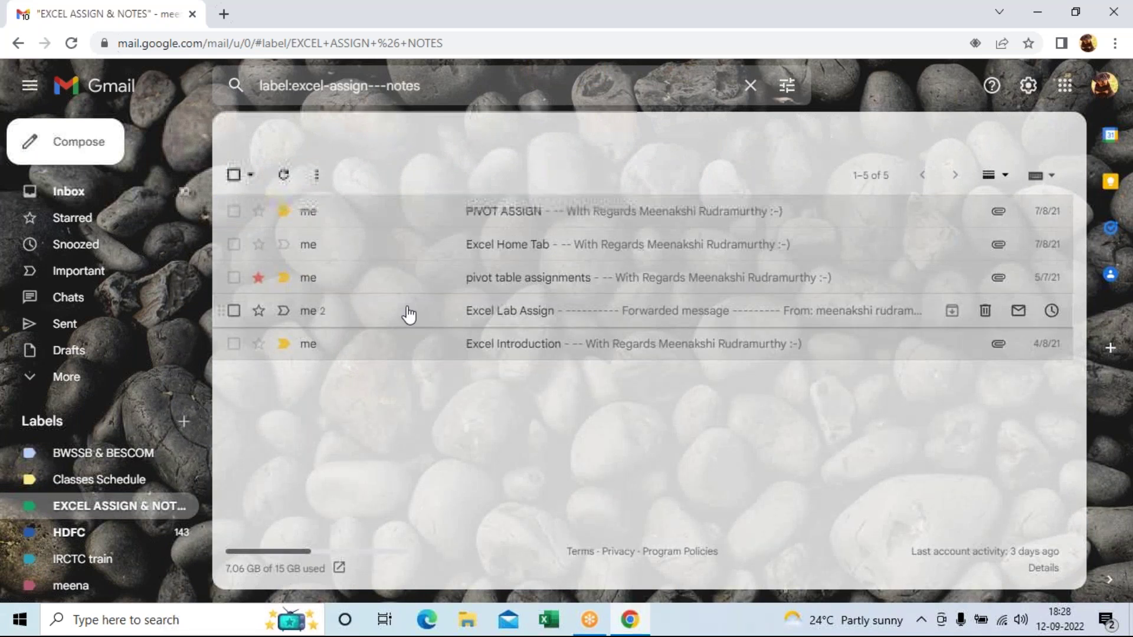
Step: Open the pivot table assignments email and download its attached workbook
click(517, 289)
scroll(522, 383, down, 3)
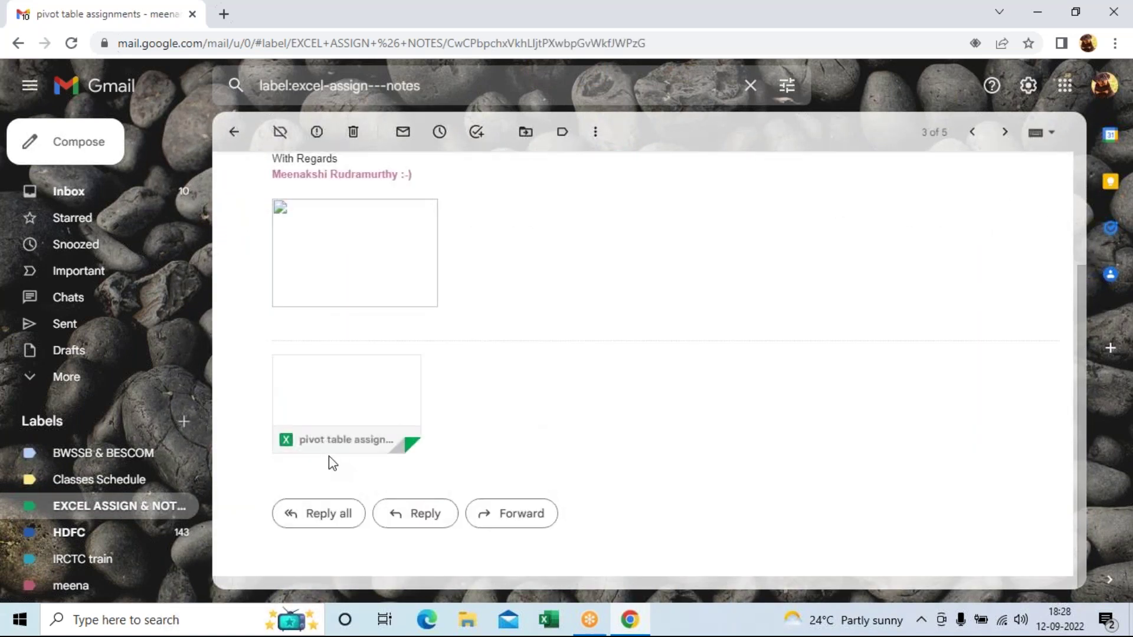
mouse_move(314, 445)
click(313, 435)
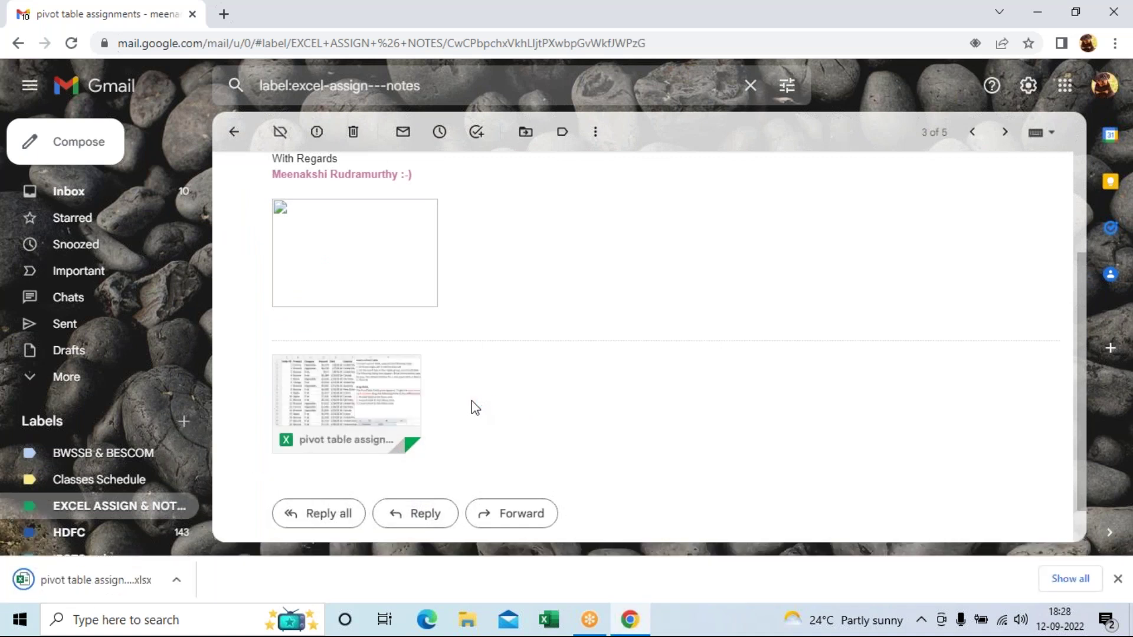
click(1097, 93)
scroll(964, 401, down, 3)
Step: Sign out, remove the just-used account from the saved sign-in list, and close Chrome
click(971, 469)
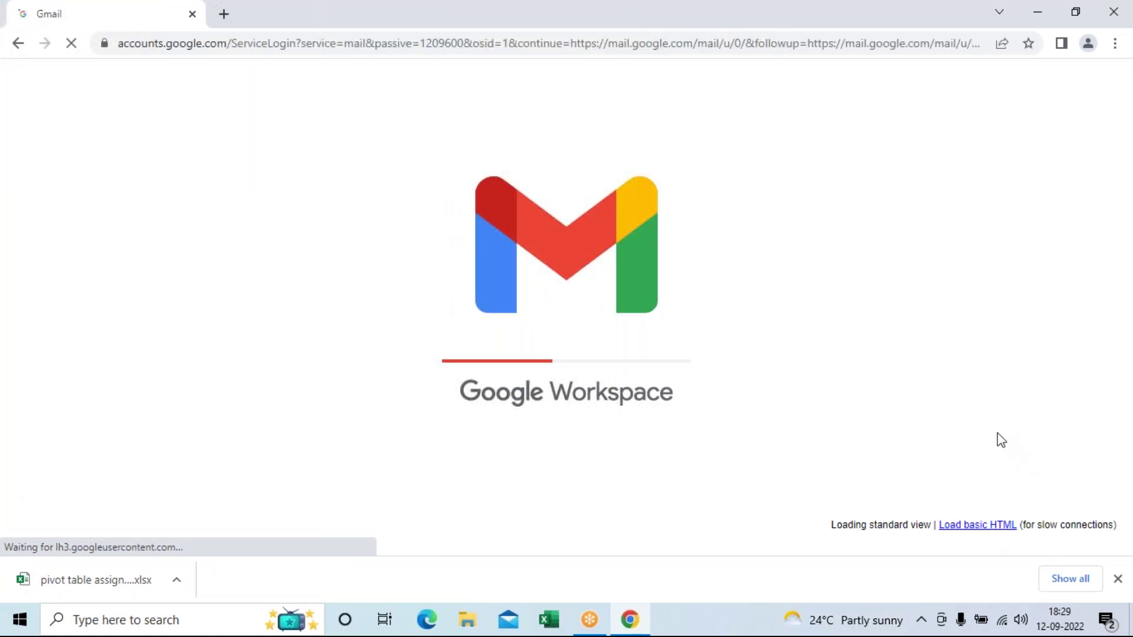
scroll(531, 508, down, 3)
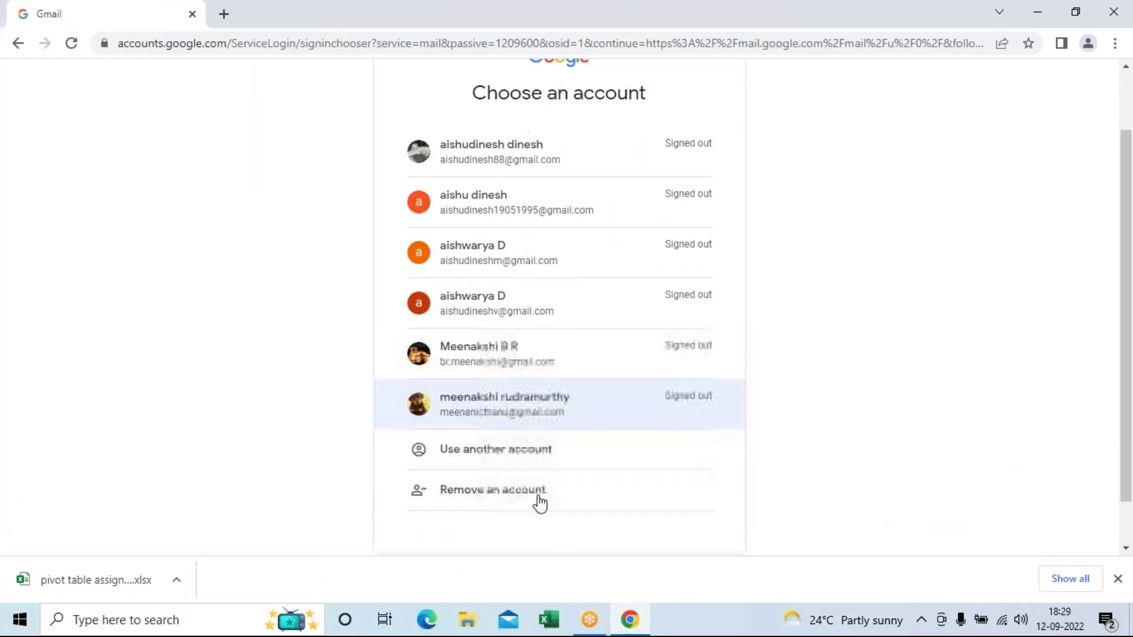
click(475, 445)
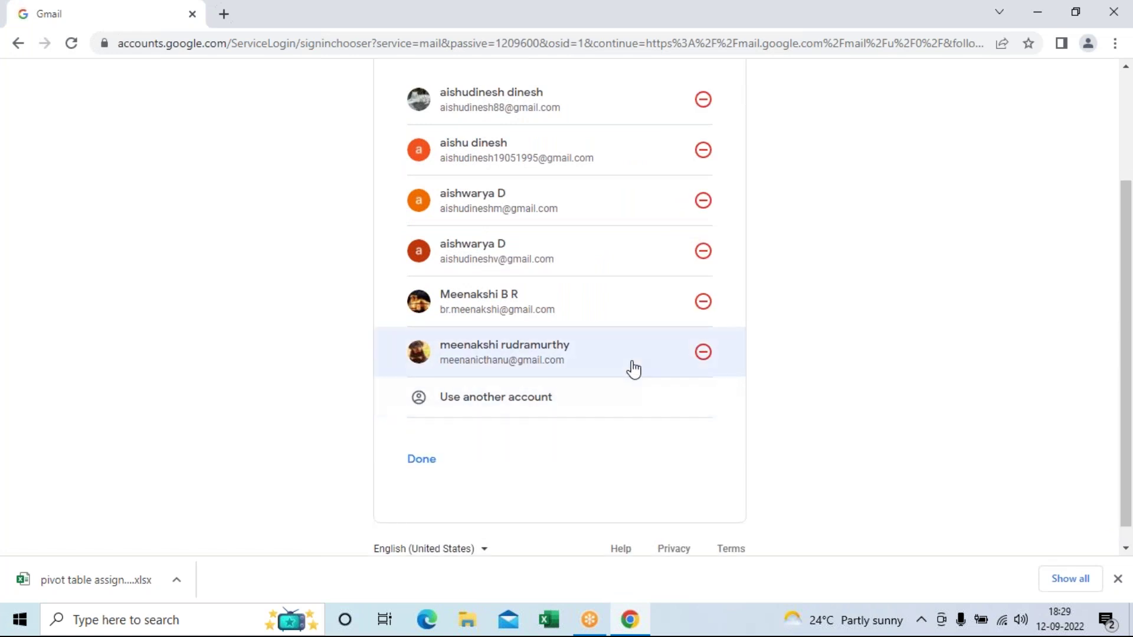
click(632, 370)
click(645, 377)
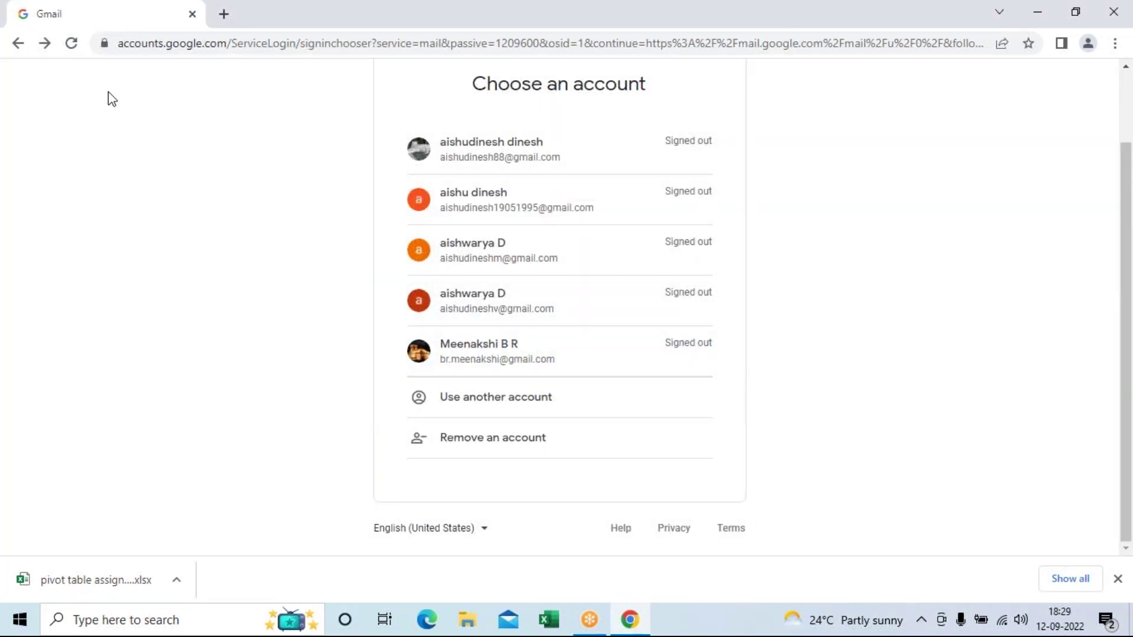
click(192, 14)
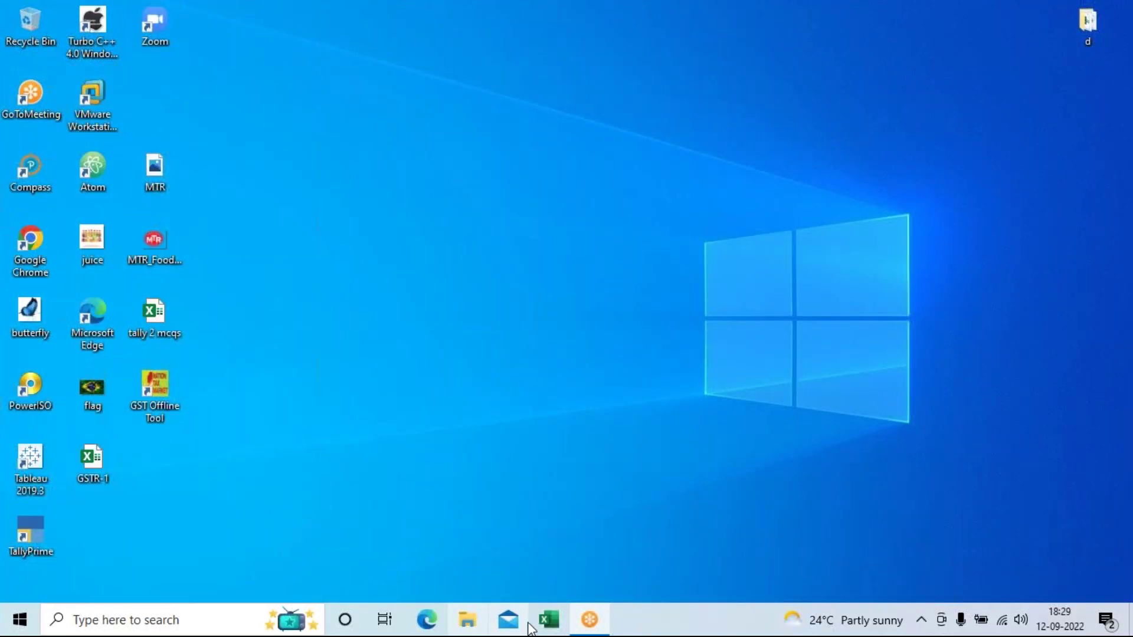
Step: Open the pivot table assignment workbook from the Downloads folder in Excel
click(474, 630)
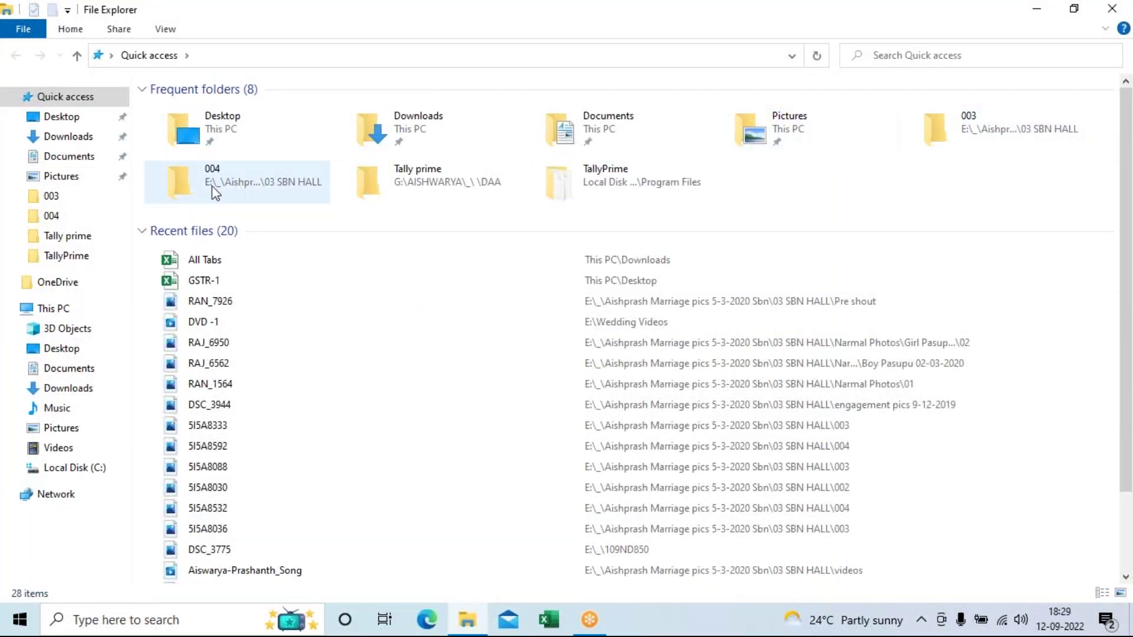
double_click(455, 142)
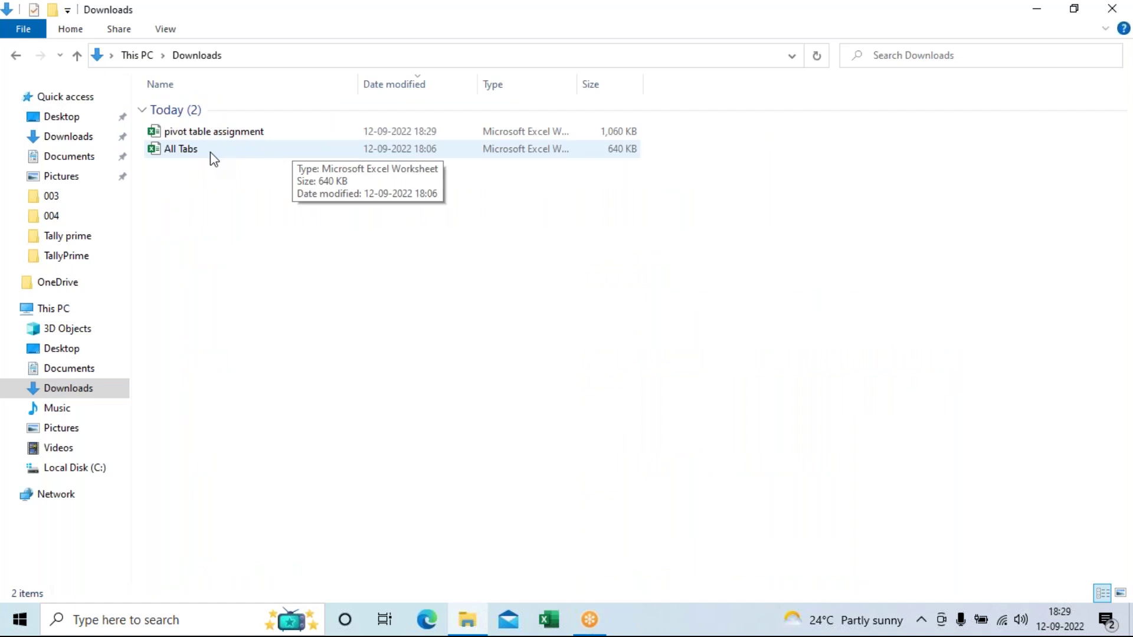
double_click(211, 134)
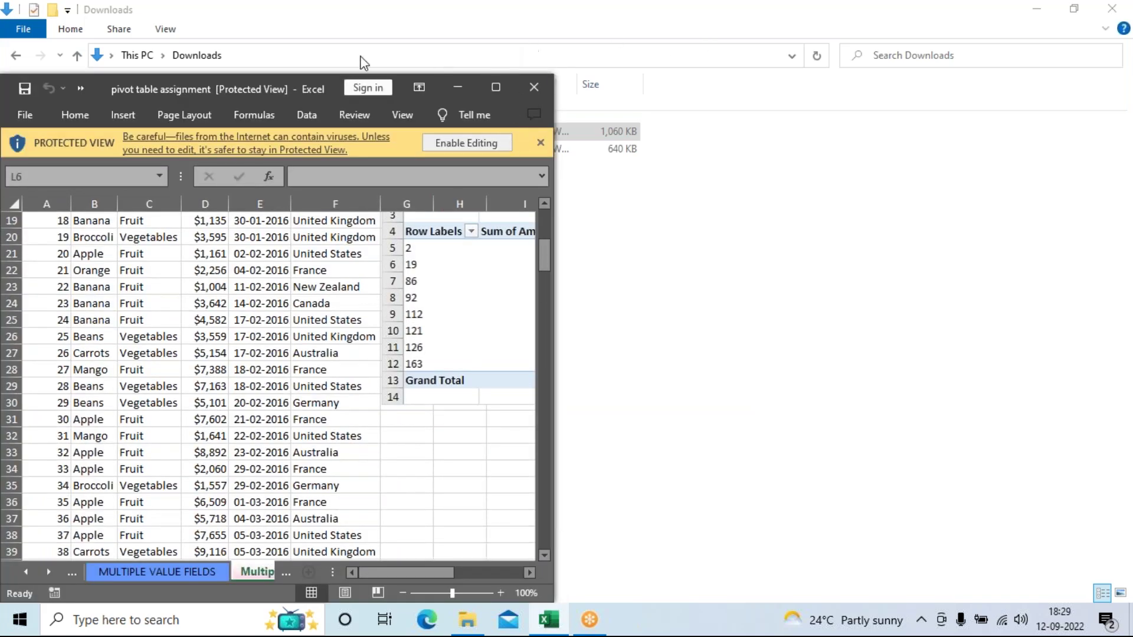
click(323, 36)
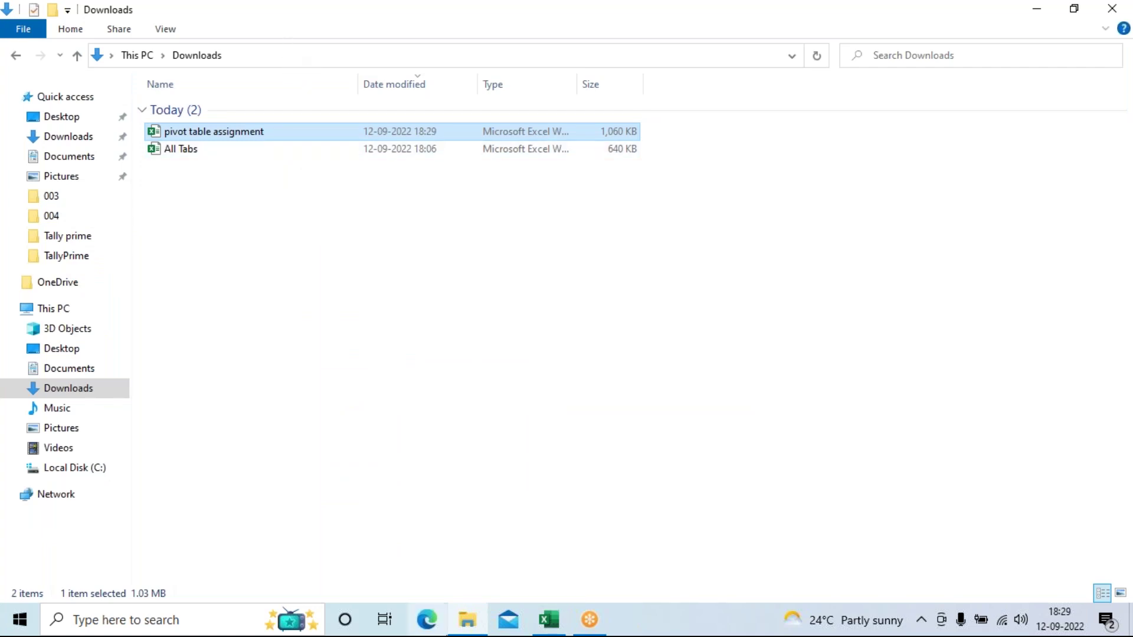
click(557, 617)
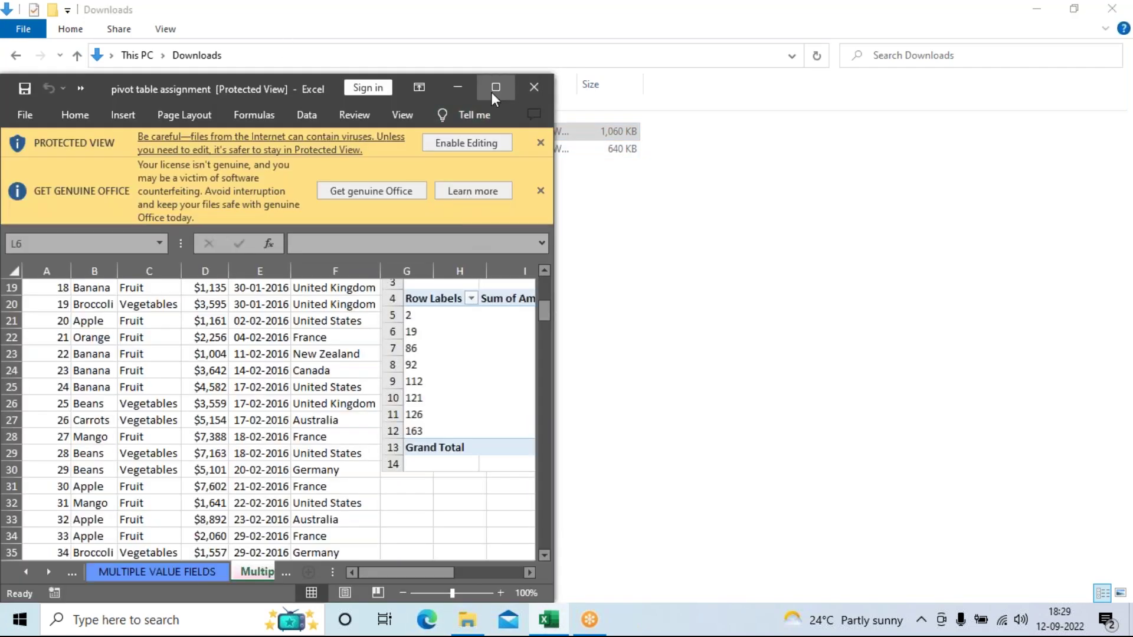
Step: Maximize the Excel window and click around the cells beside the pivot table, clearing the stray selection
click(493, 89)
click(729, 393)
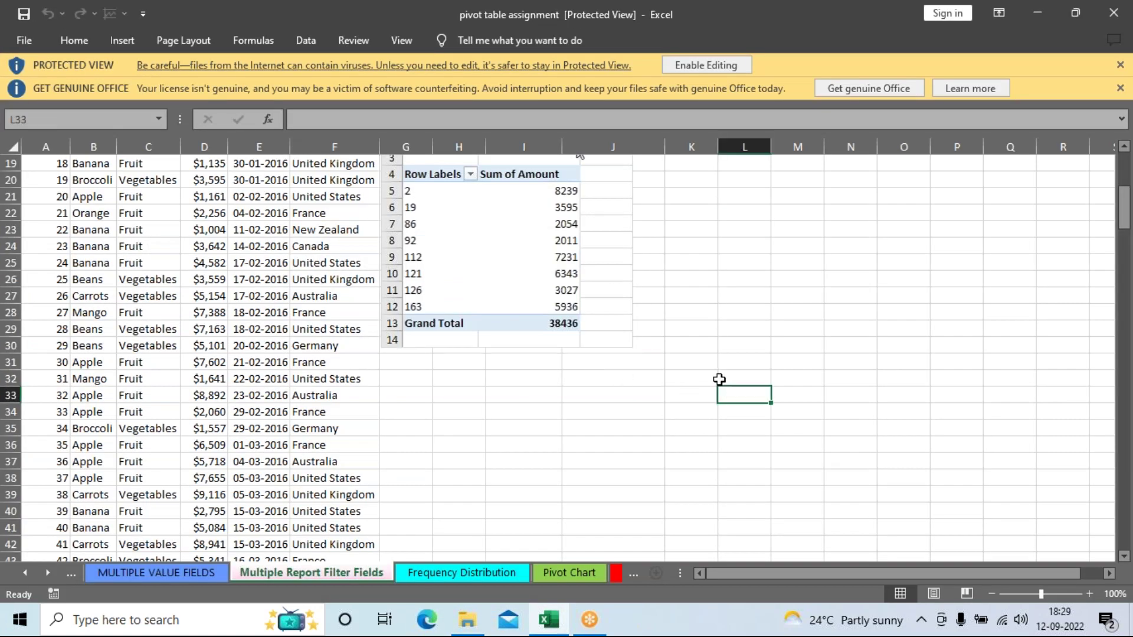
click(816, 329)
click(786, 375)
click(828, 297)
click(784, 377)
click(784, 298)
key(Up)
key(Up)
key(Up)
key(Left)
drag(729, 346, 727, 362)
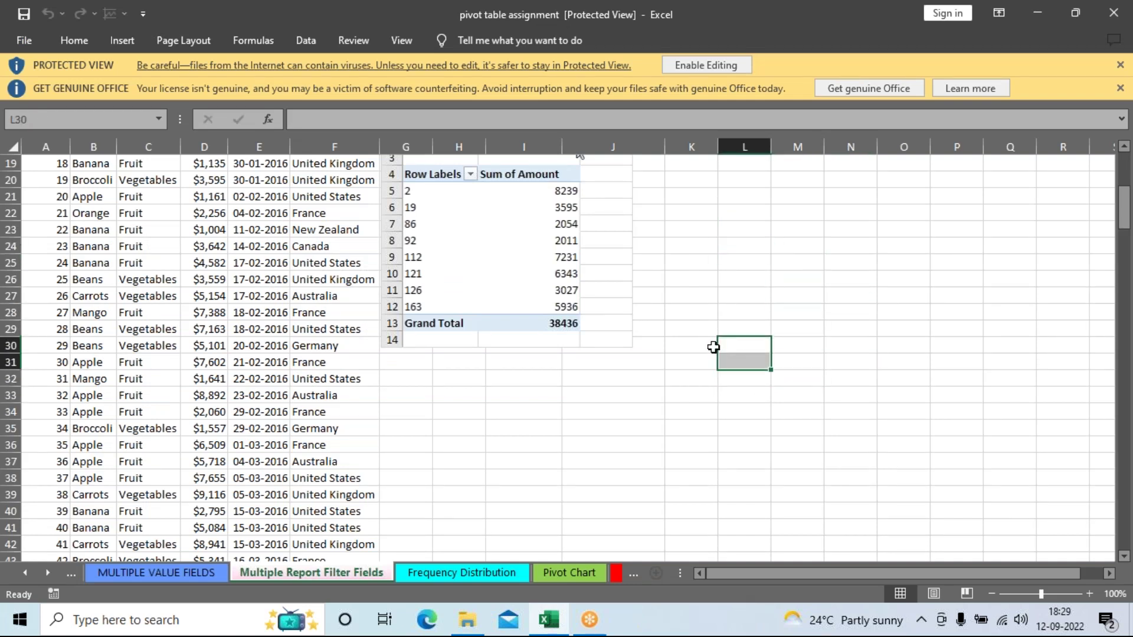
click(688, 265)
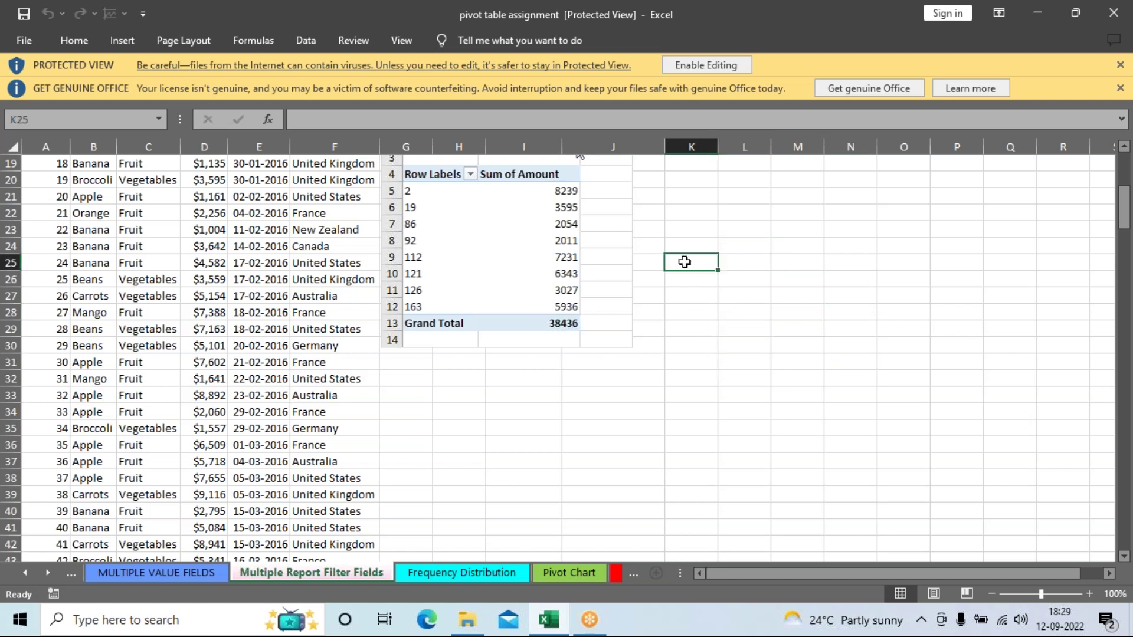
Step: Dismiss the genuine Office licence warning and enable editing of the downloaded workbook
click(1120, 89)
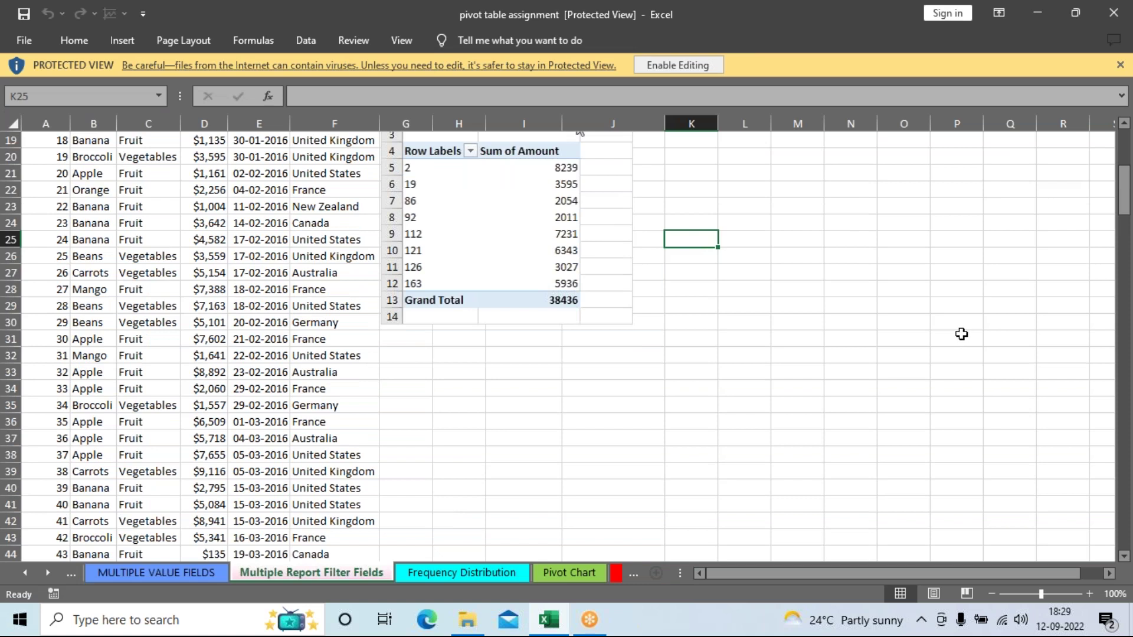
click(699, 66)
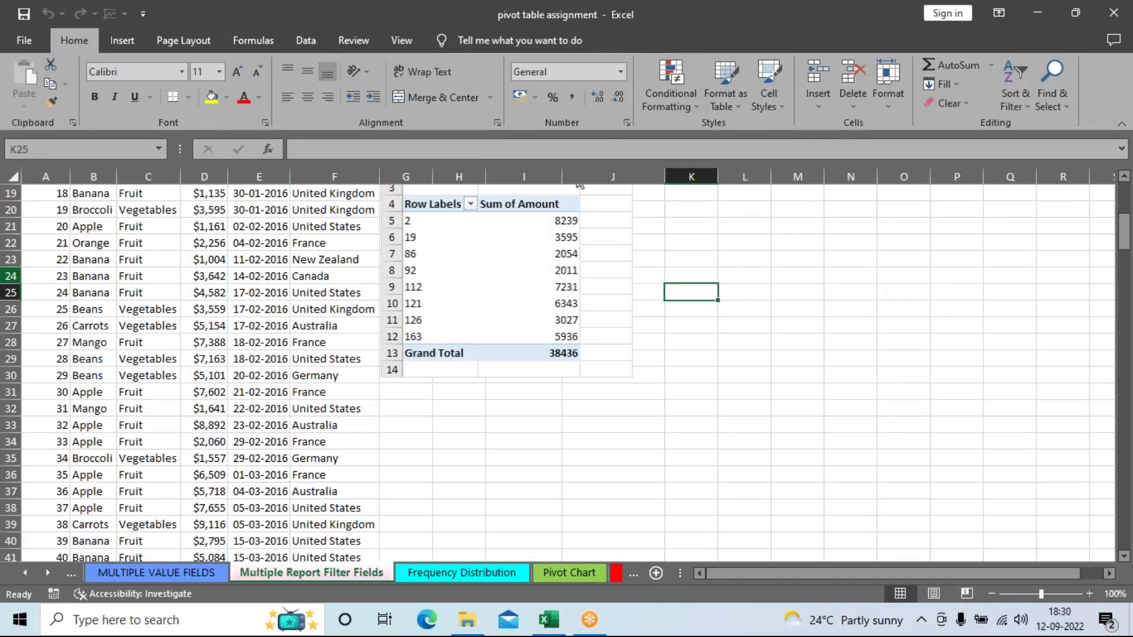
click(20, 43)
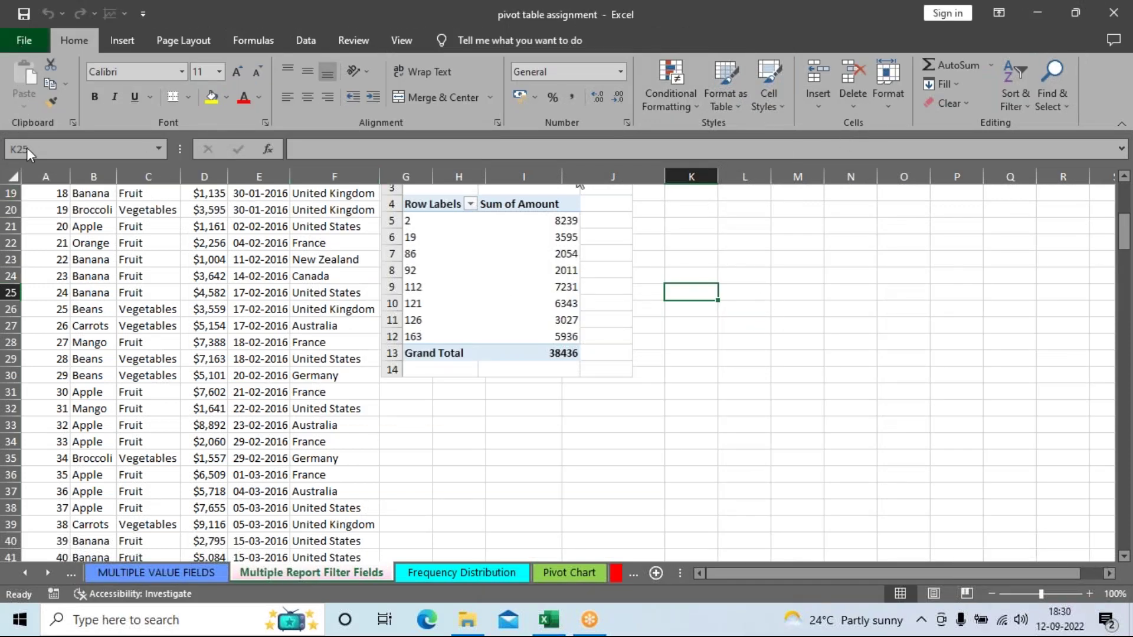
Step: Encrypt the workbook with a password, entering it and confirming it
click(62, 198)
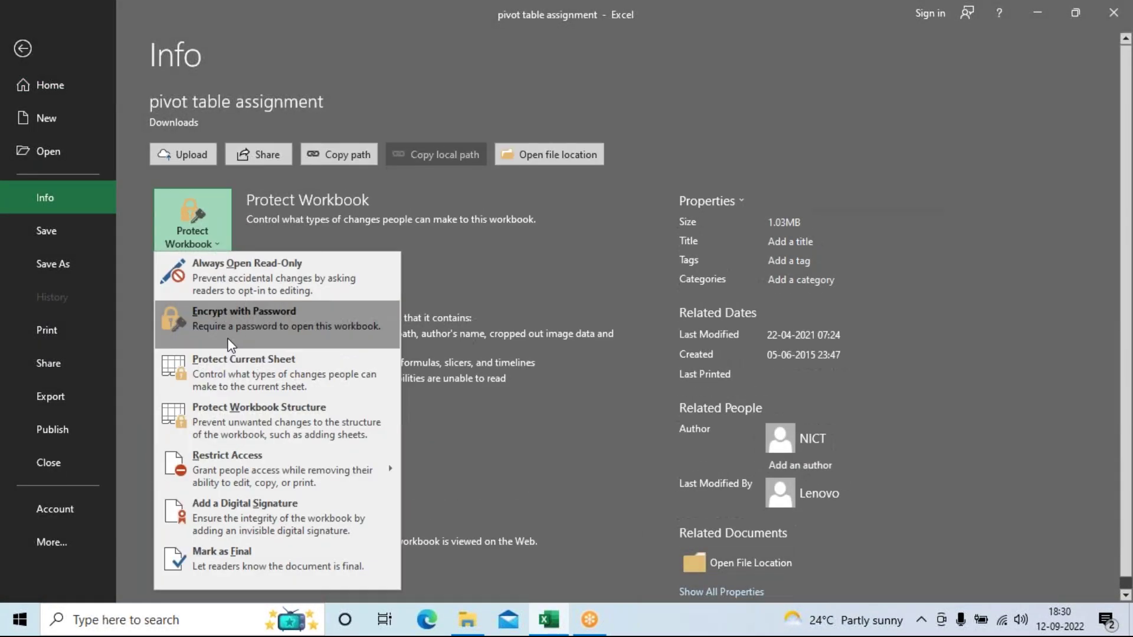
click(230, 325)
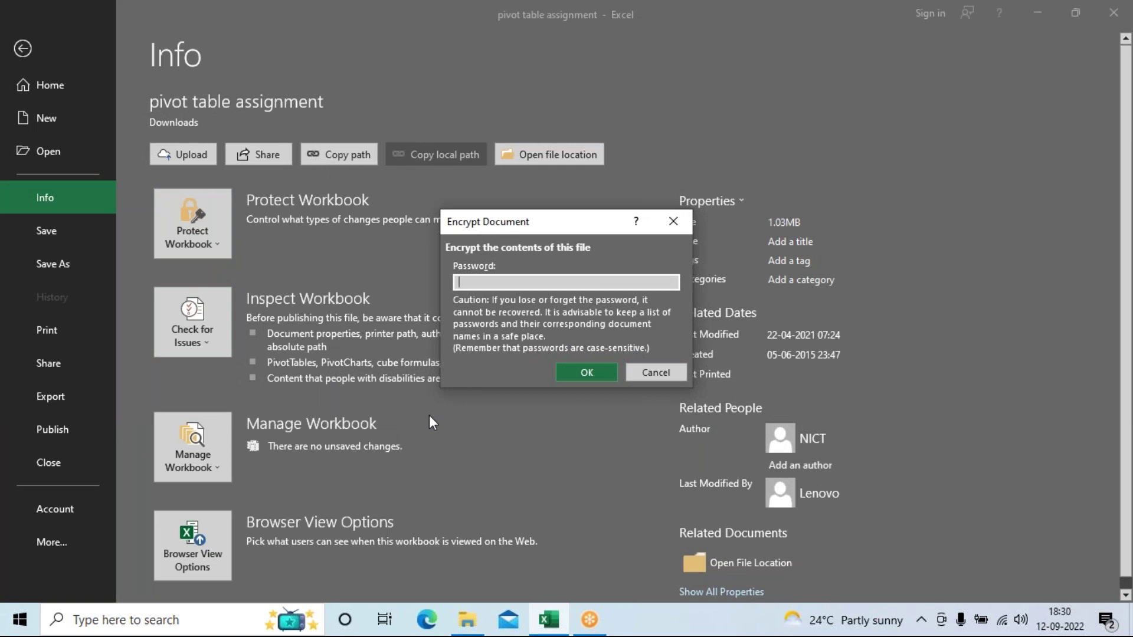
text(12345)
key(Return)
text(12345)
key(Return)
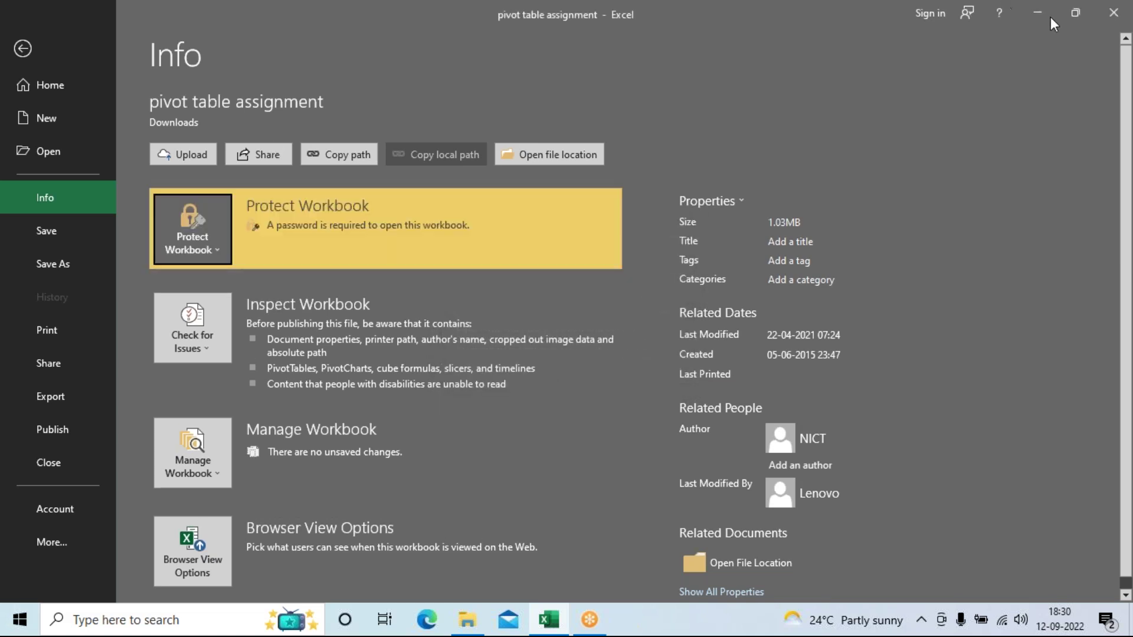
Step: Close and save the workbook, then reopen it from Downloads by entering its password
click(1113, 13)
click(498, 329)
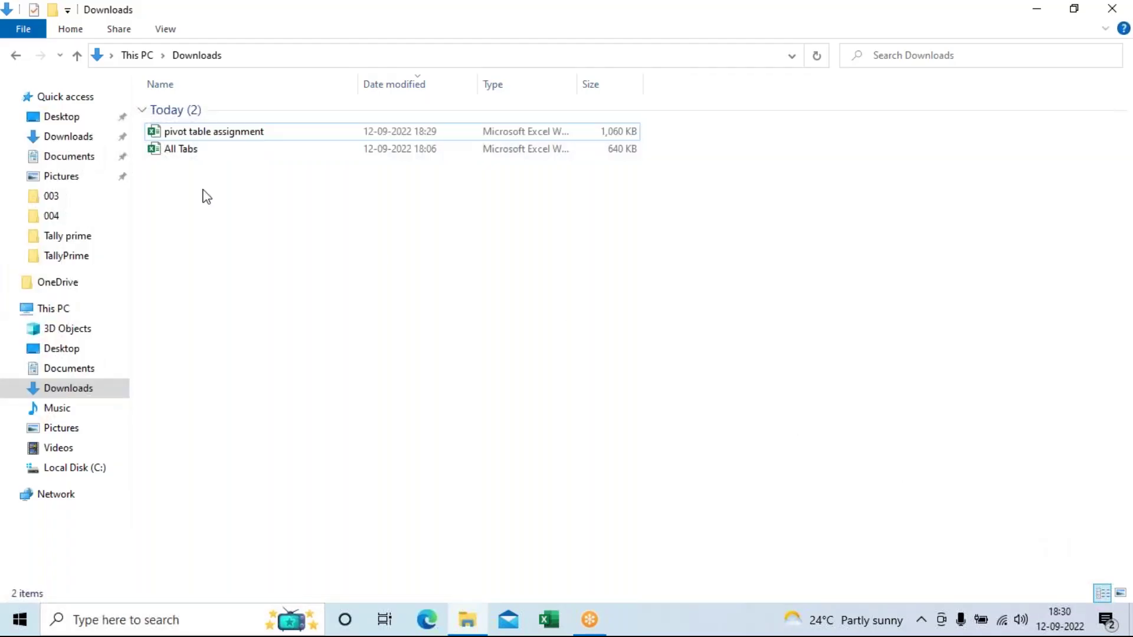
double_click(231, 133)
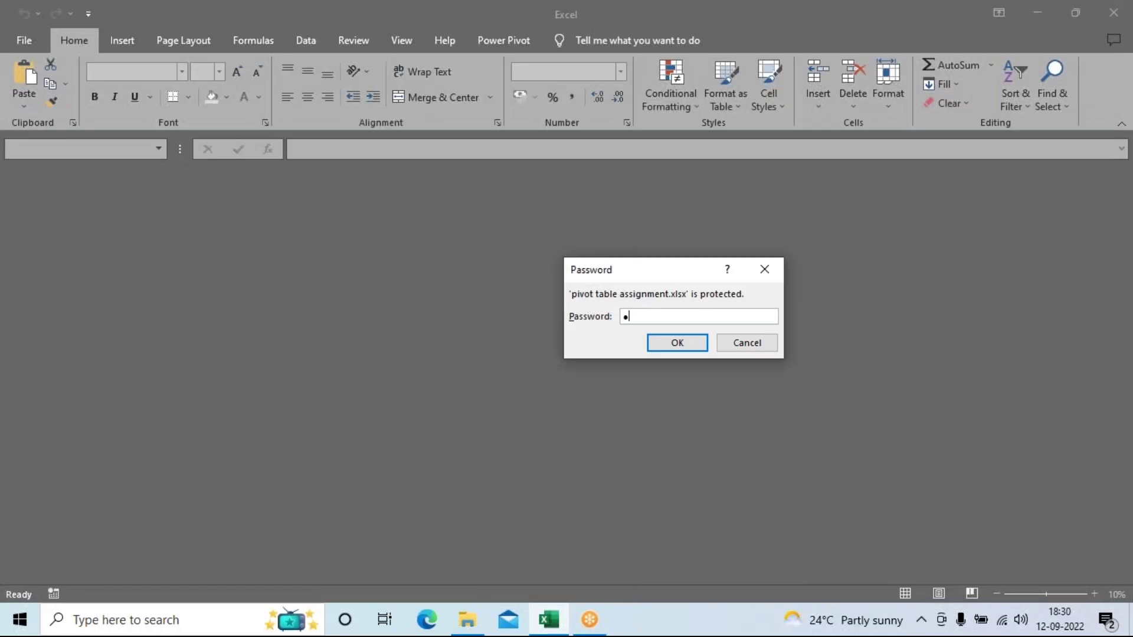
key(Return)
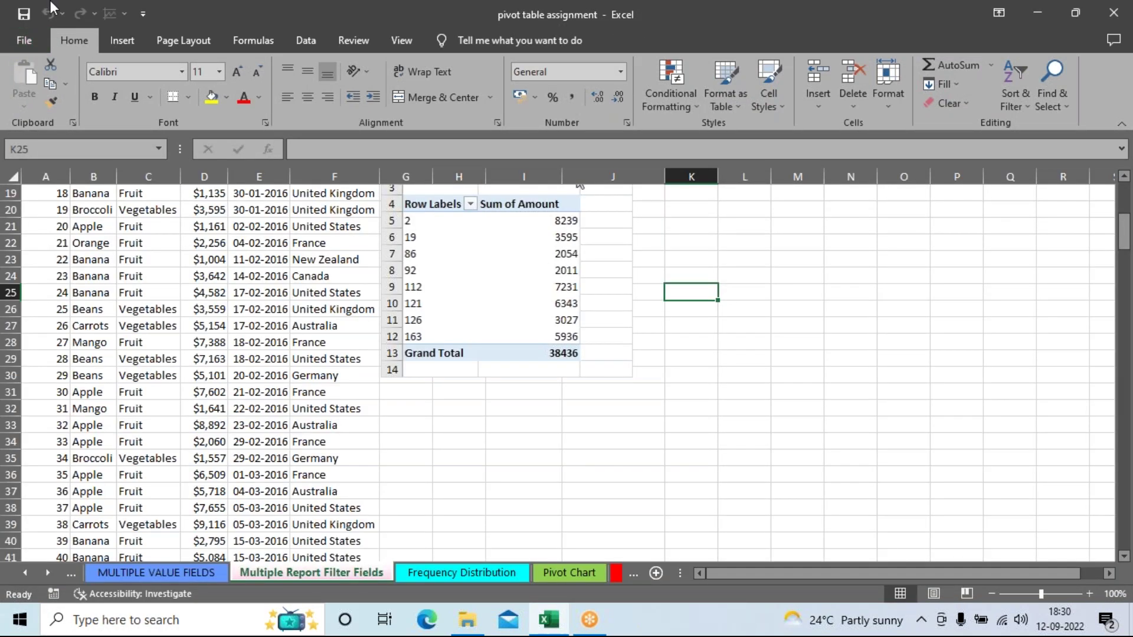
Step: Step through the sheet tabs to CREATE A CHART, dismissing the licence warning, and return to the sheet's top
click(502, 574)
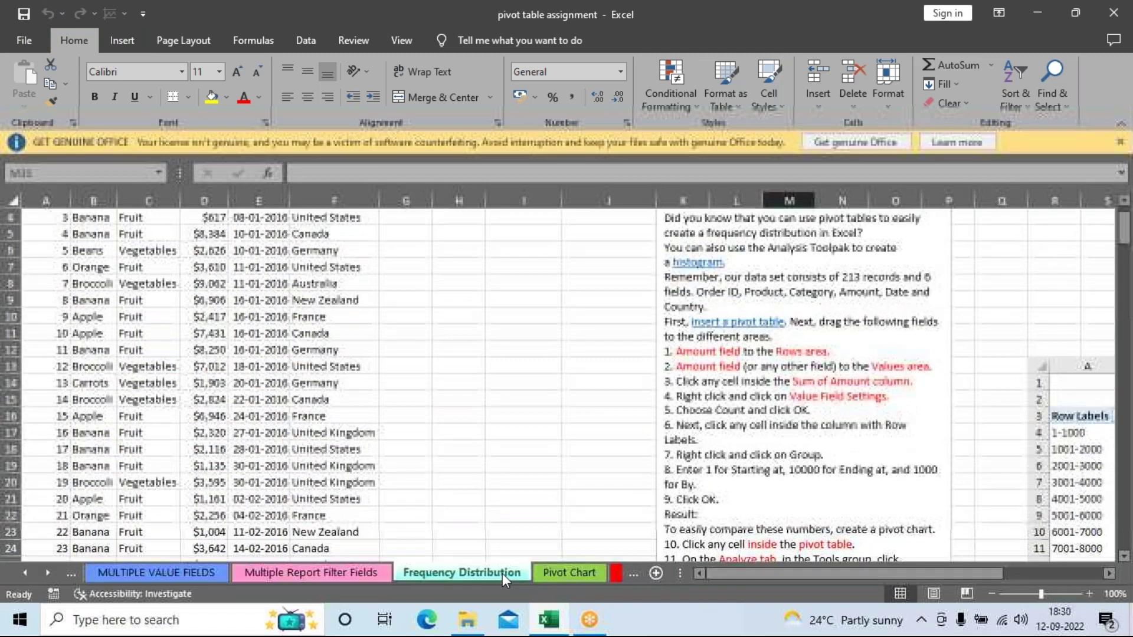
click(1119, 143)
click(566, 571)
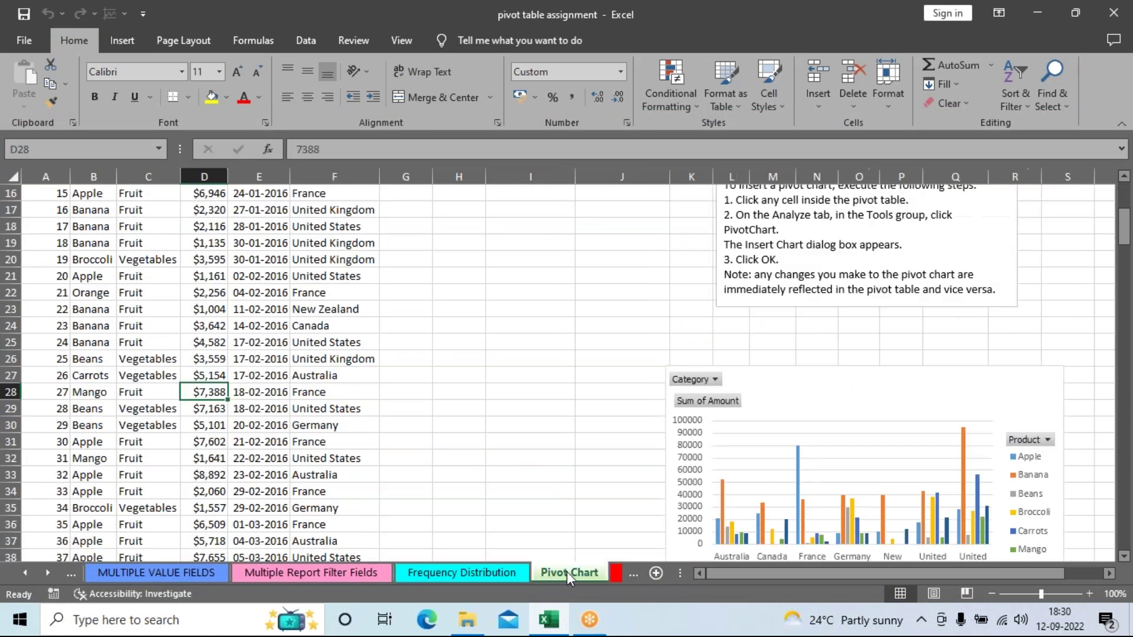
click(619, 578)
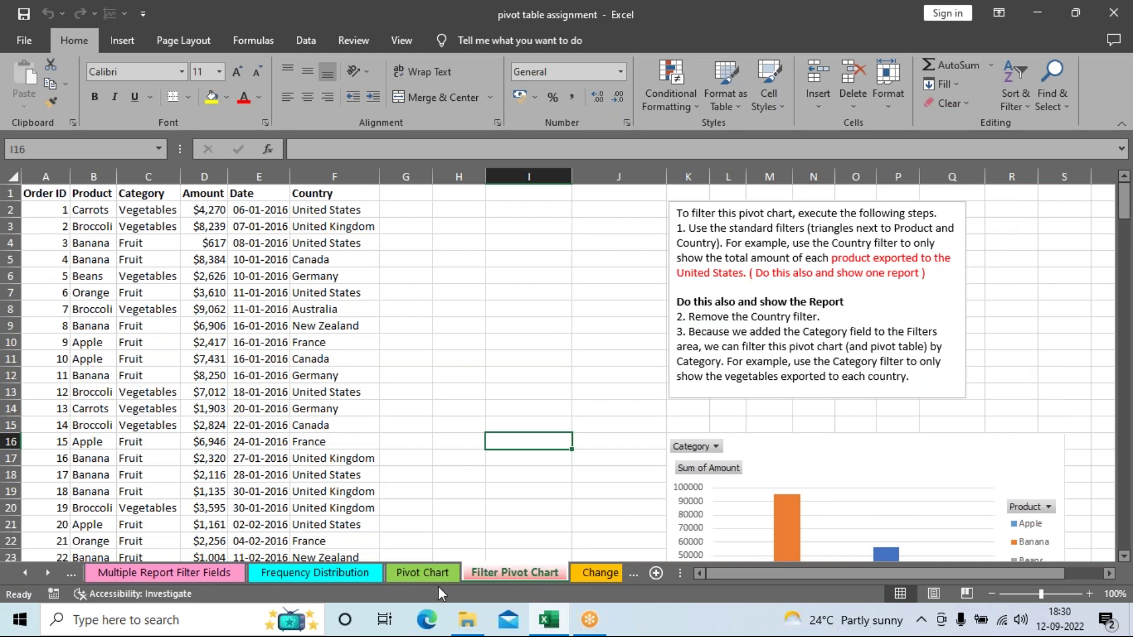
click(635, 580)
click(629, 579)
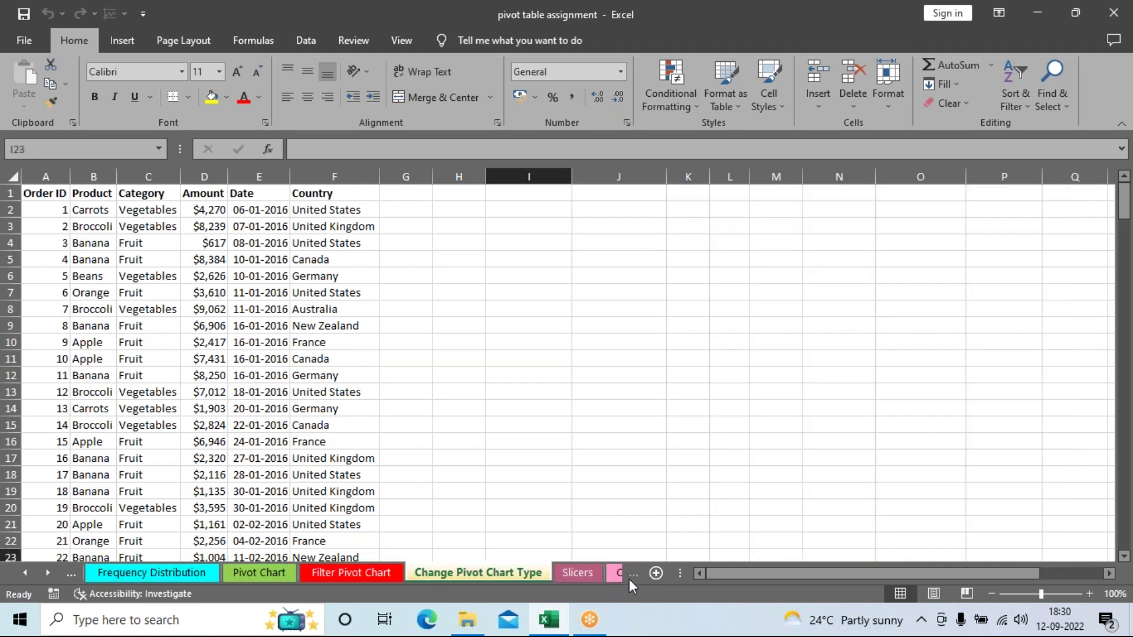
click(629, 578)
click(629, 579)
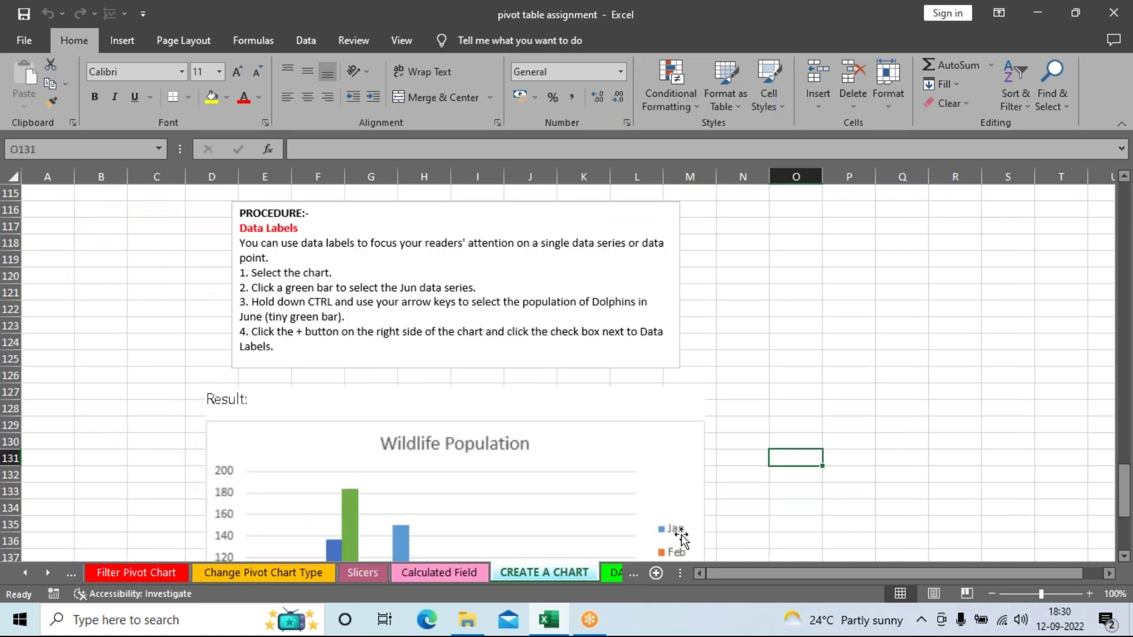
scroll(852, 420, down, 1)
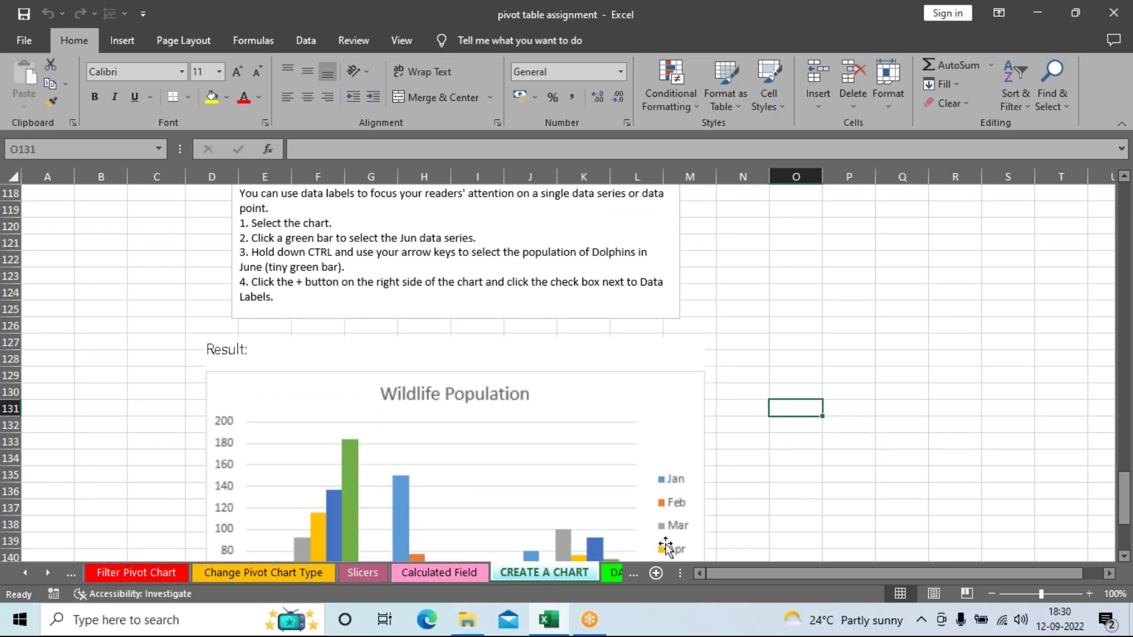
scroll(834, 443, up, 20)
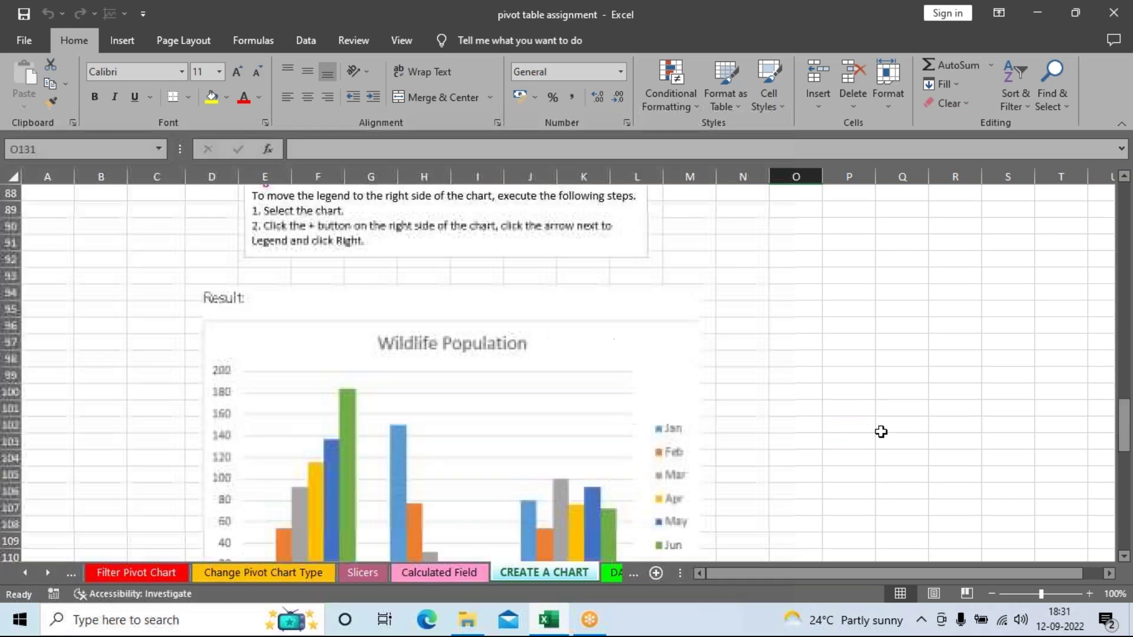
scroll(829, 419, up, 7)
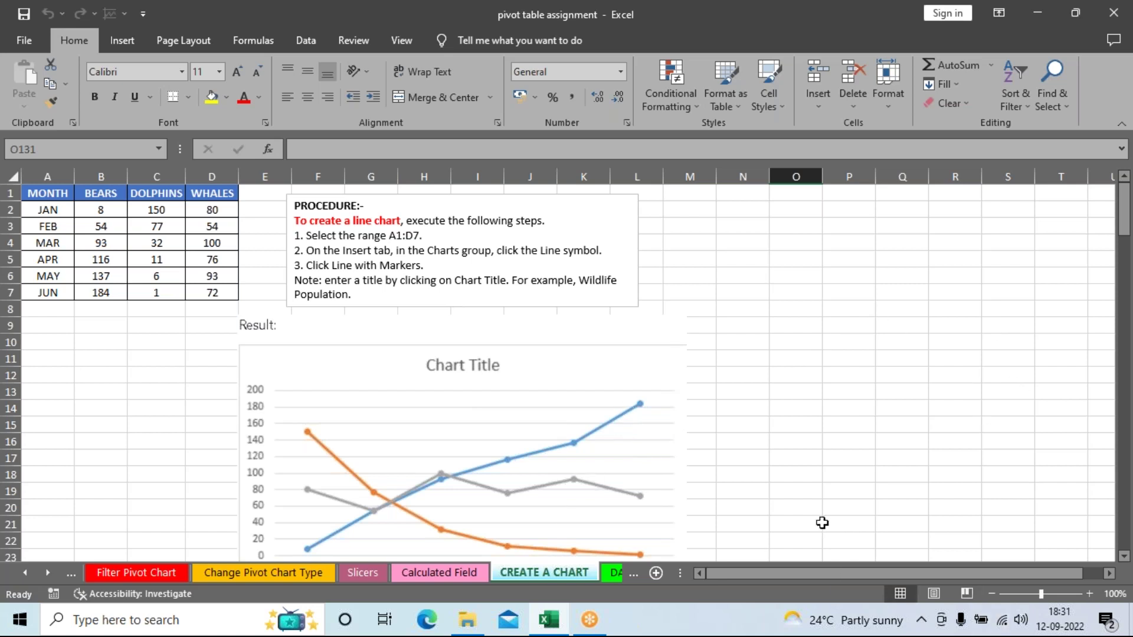
Step: Zoom the sheet to 130%, select the month and animal counts in A1:D7, and show the Insert ribbon
click(1089, 594)
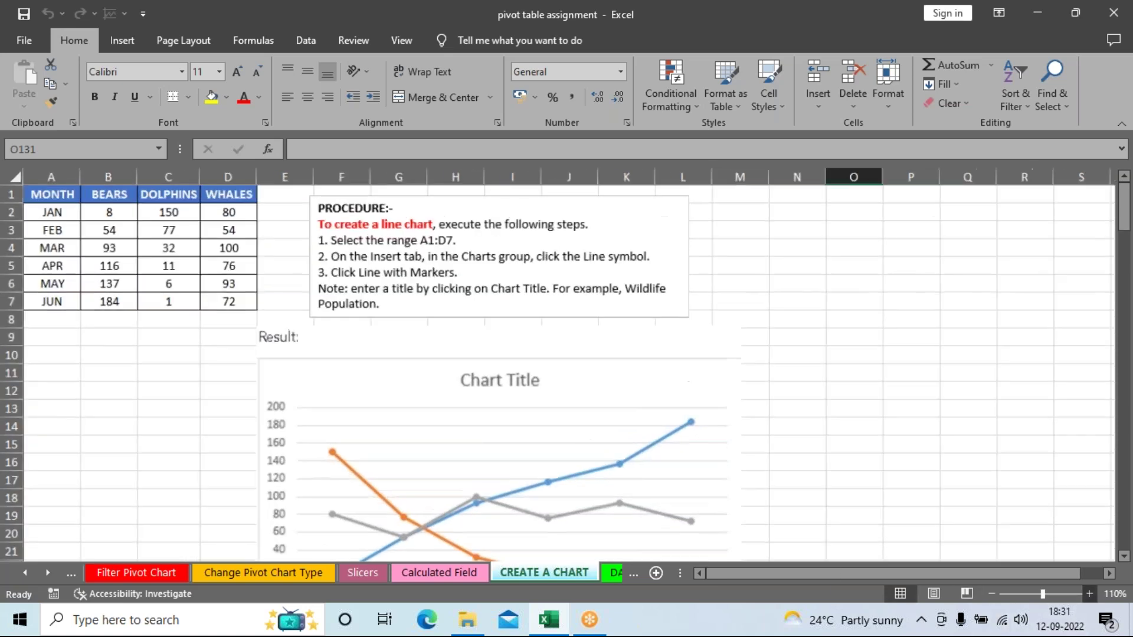
click(1089, 593)
click(1089, 593)
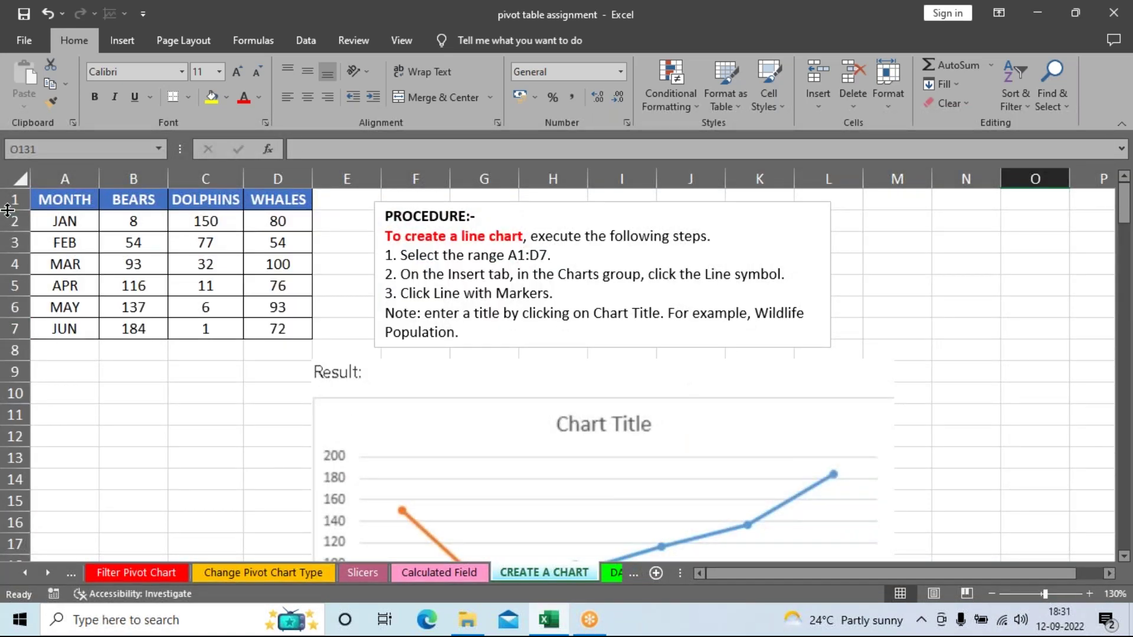
drag(64, 200, 296, 330)
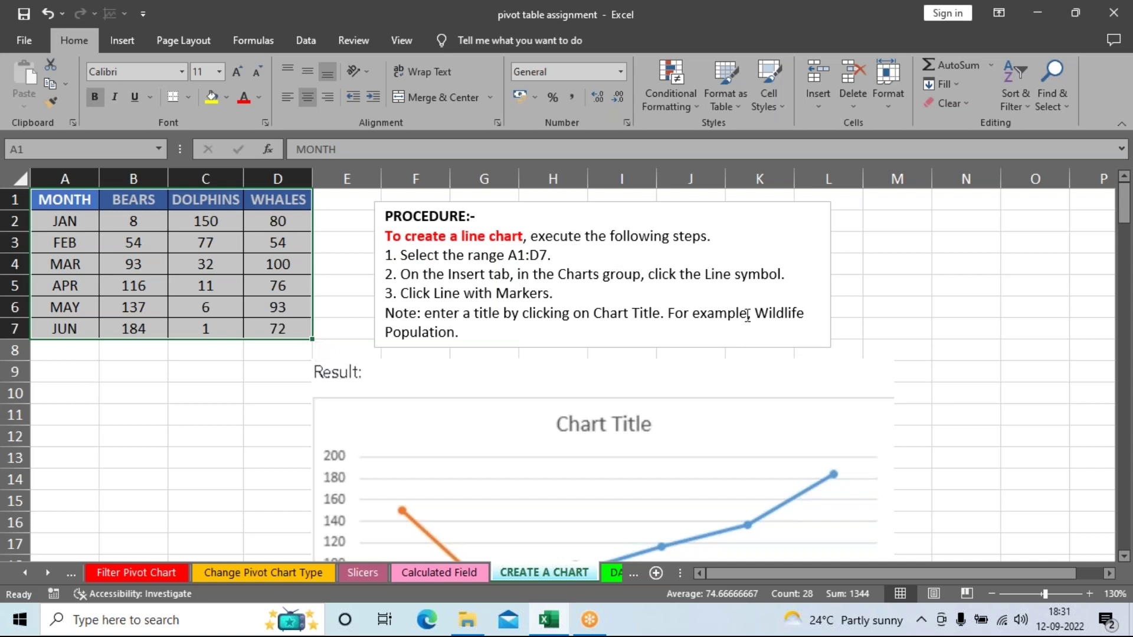
scroll(789, 387, down, 3)
scroll(733, 432, up, 3)
click(175, 438)
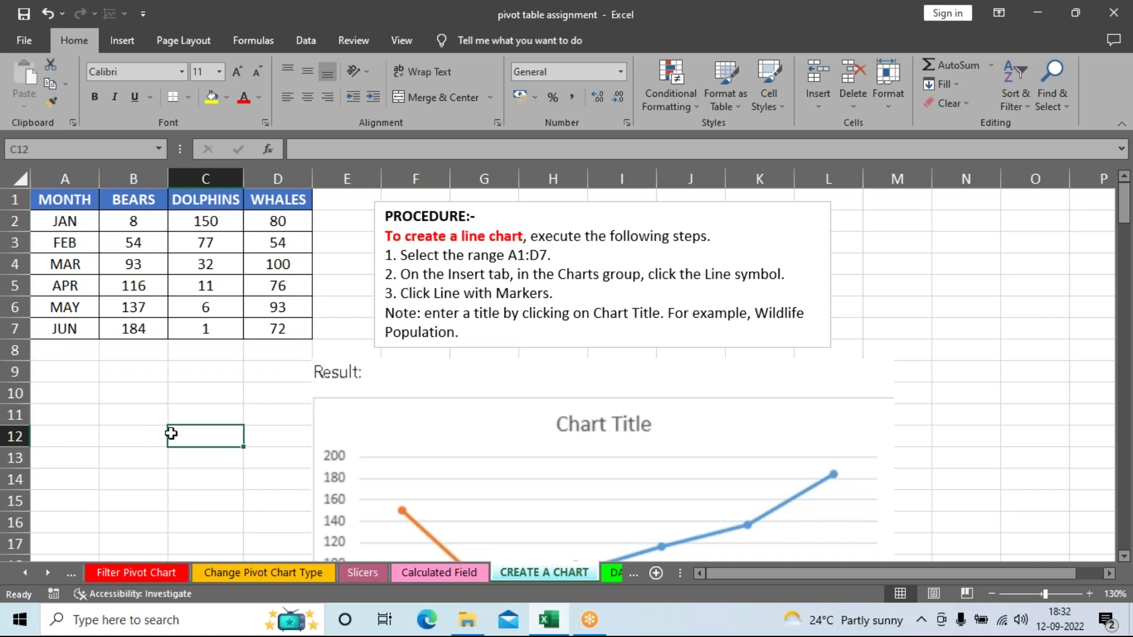
click(67, 197)
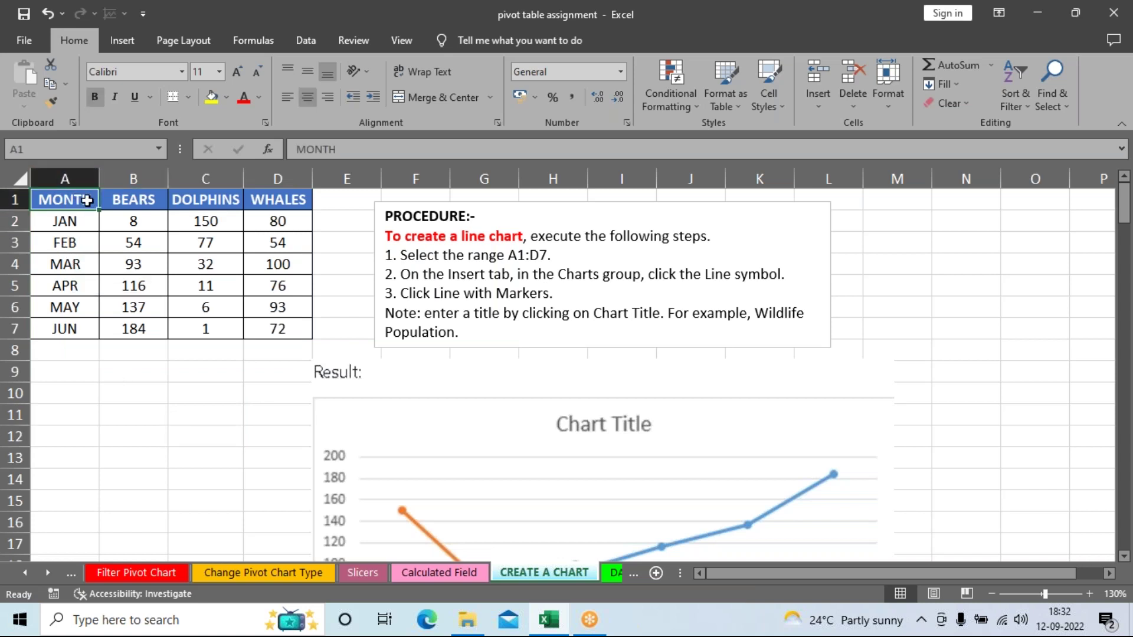
drag(76, 201, 264, 324)
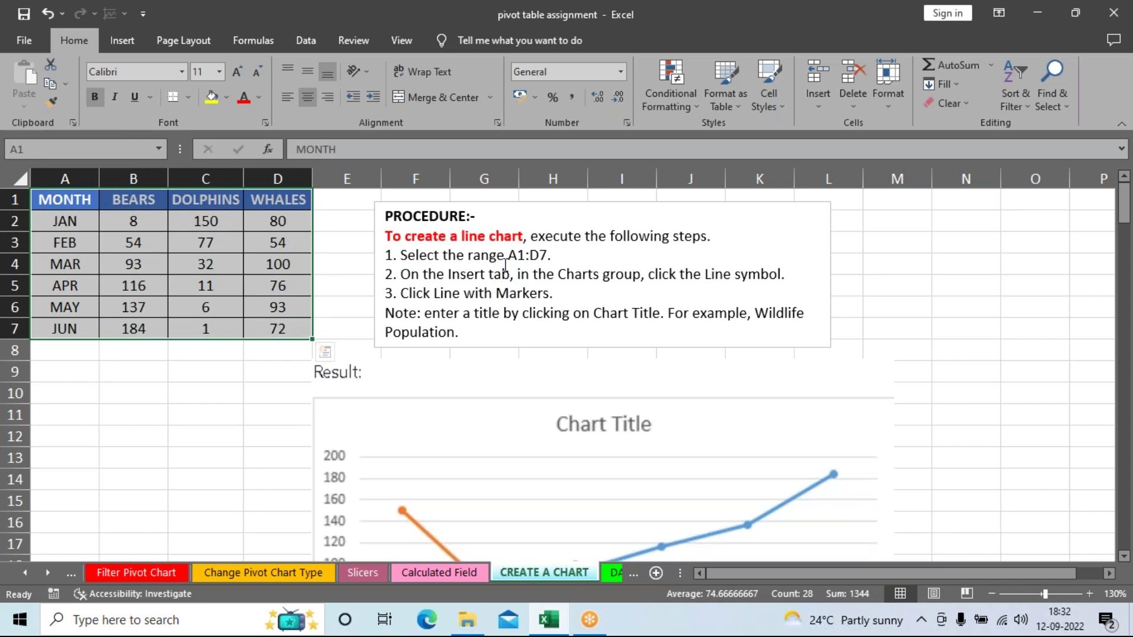
click(126, 36)
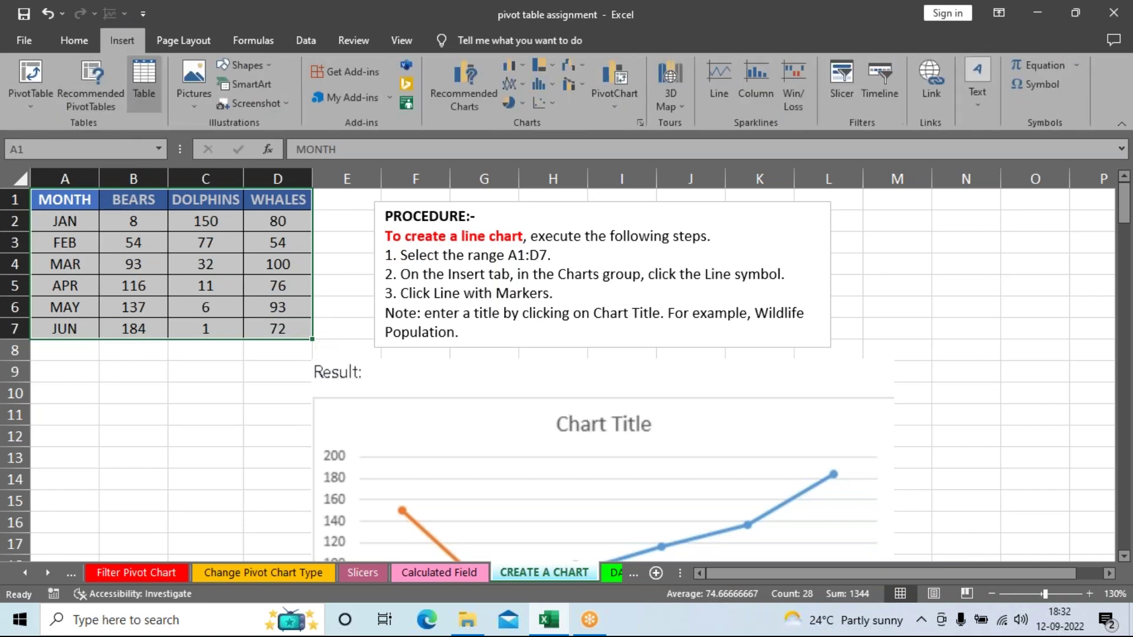
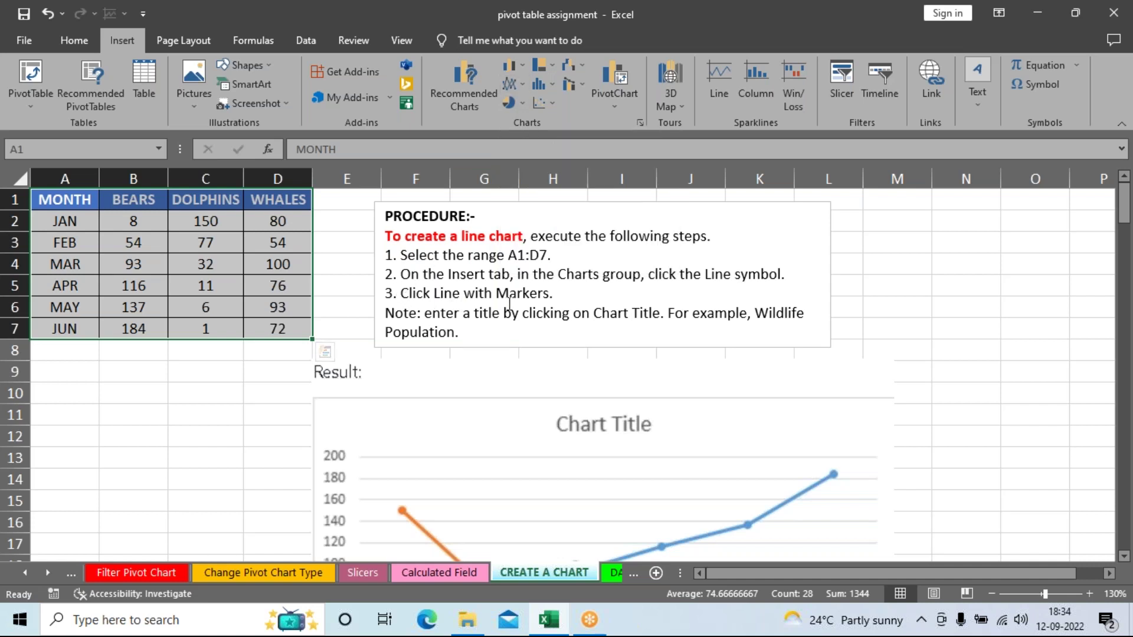
Step: Insert a Line with Markers chart of the Bears, Dolphins and Whales data
click(516, 84)
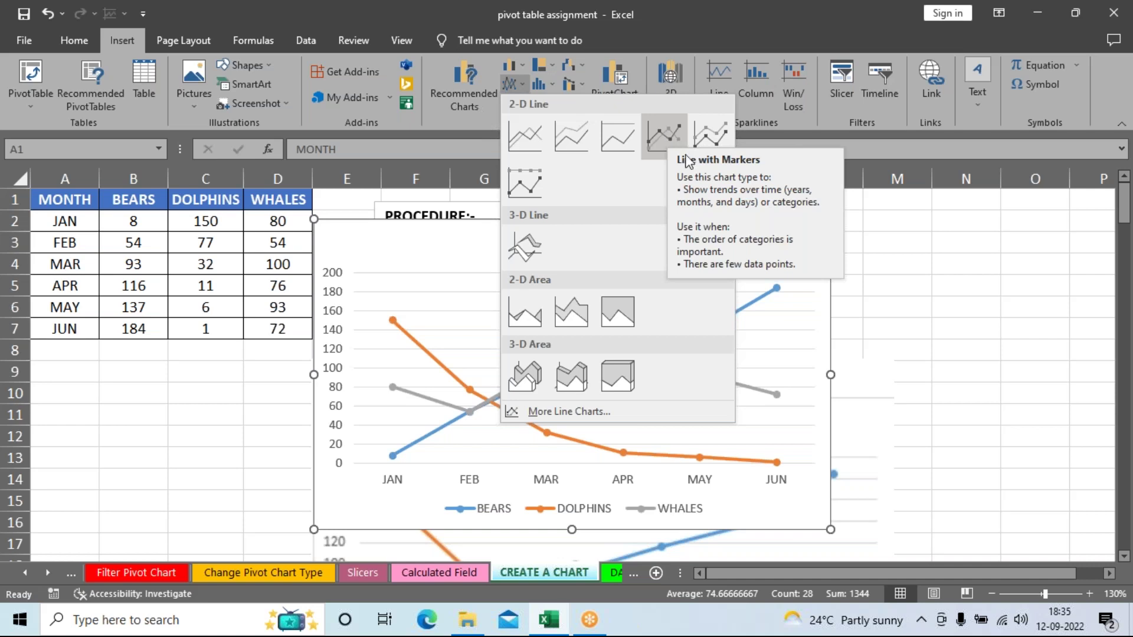
click(943, 284)
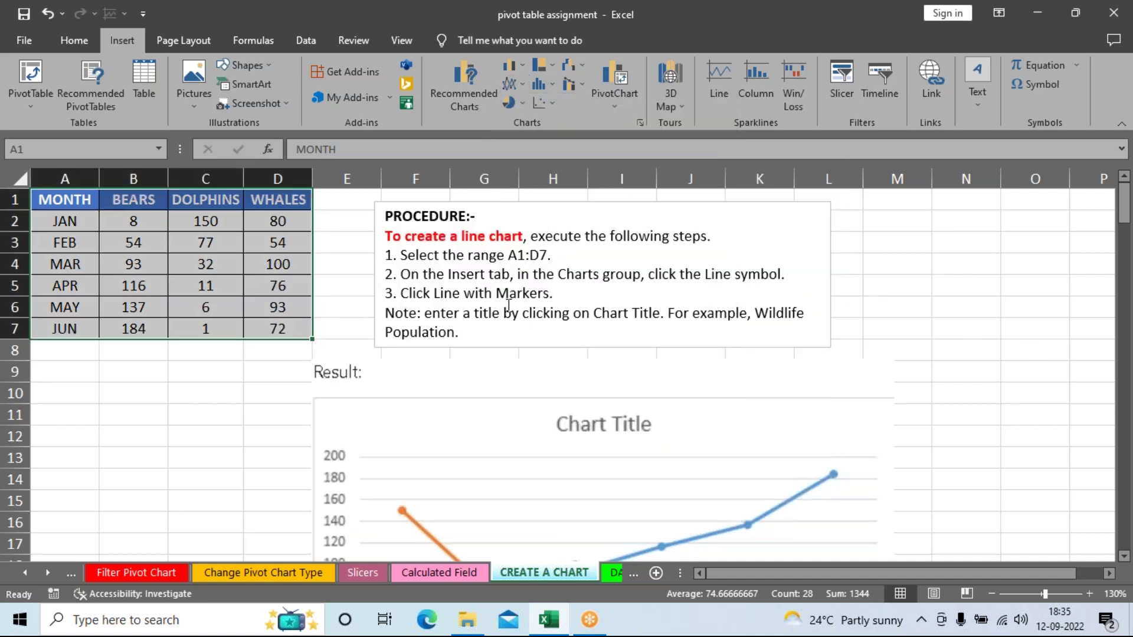
click(509, 84)
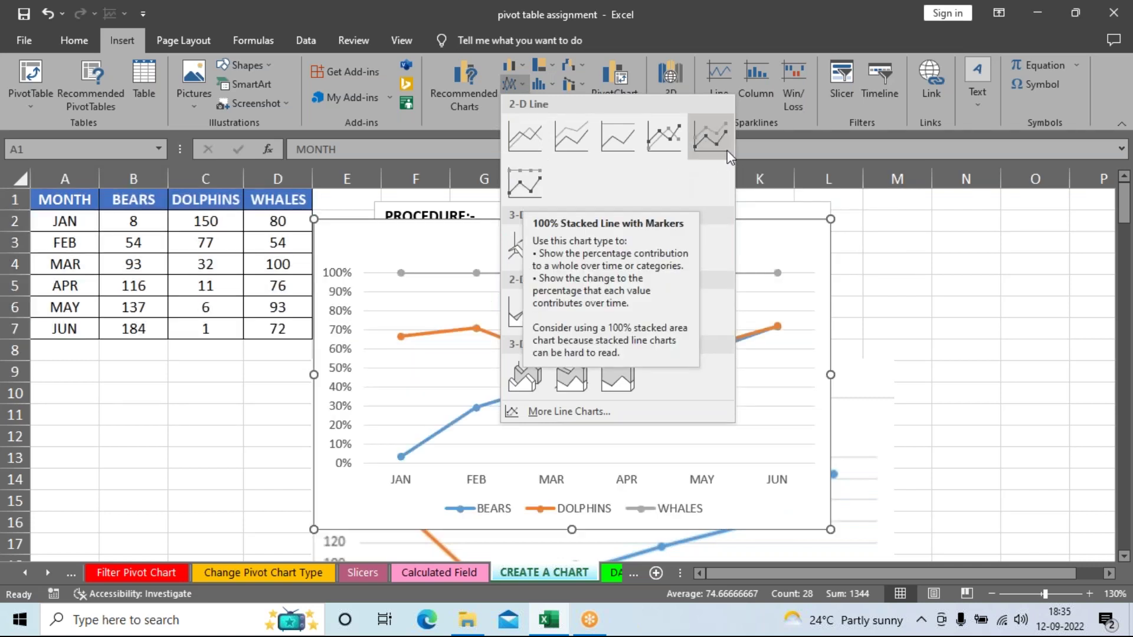
click(678, 140)
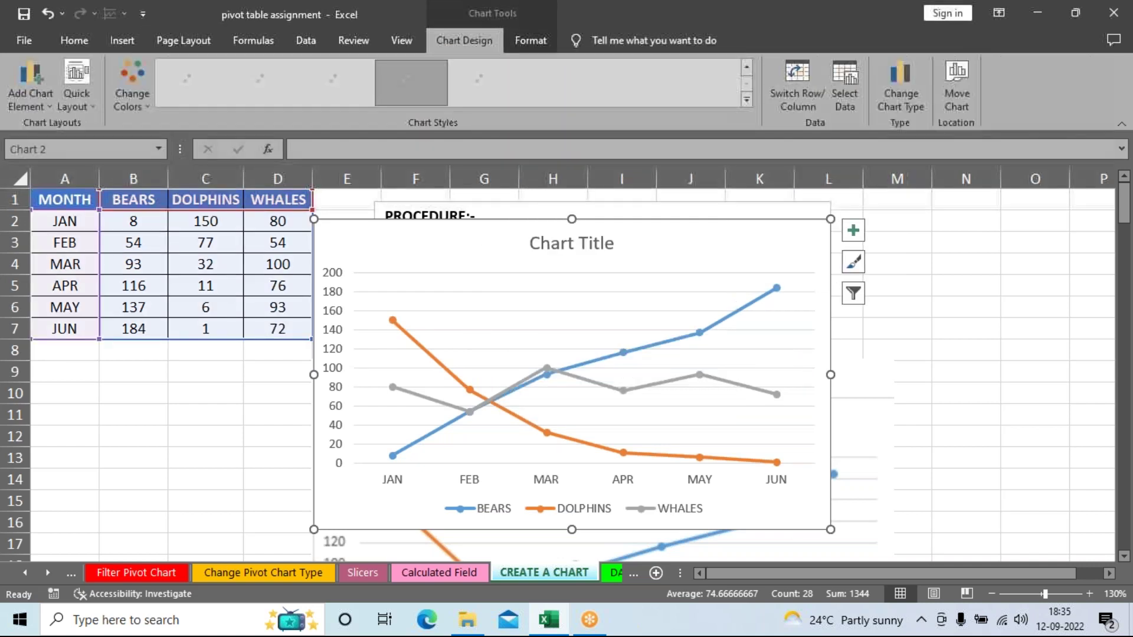
Step: Move the new line chart right of the Result example and enlarge it
drag(726, 246, 993, 312)
click(992, 594)
click(992, 594)
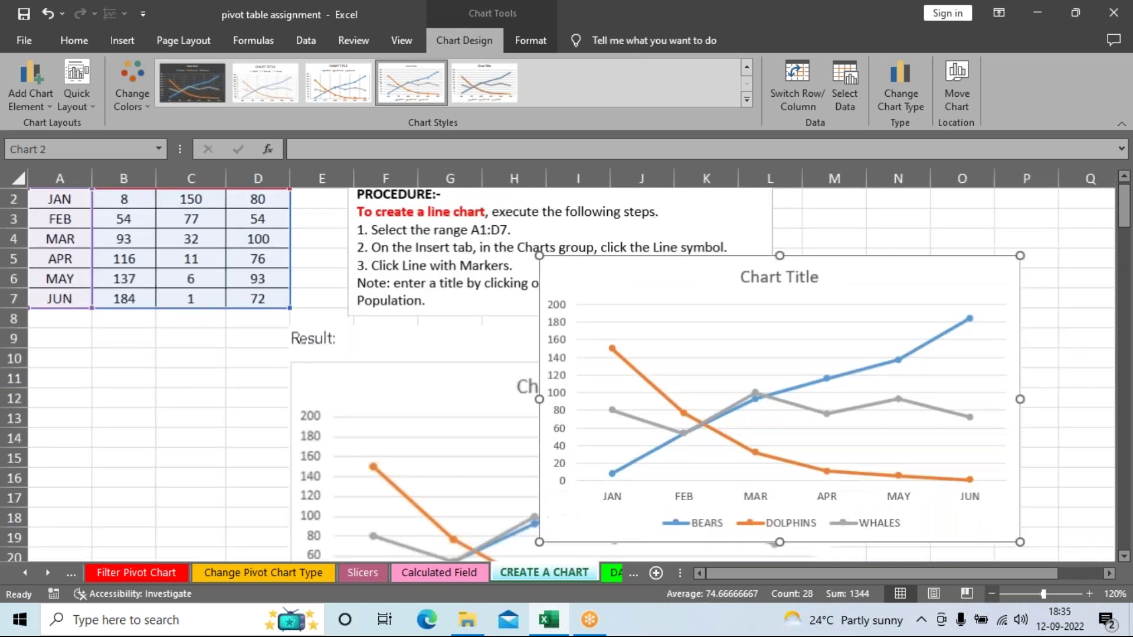
click(992, 594)
click(992, 595)
drag(519, 275, 774, 354)
drag(1025, 329, 1053, 318)
drag(858, 543, 859, 553)
scroll(541, 286, down, 2)
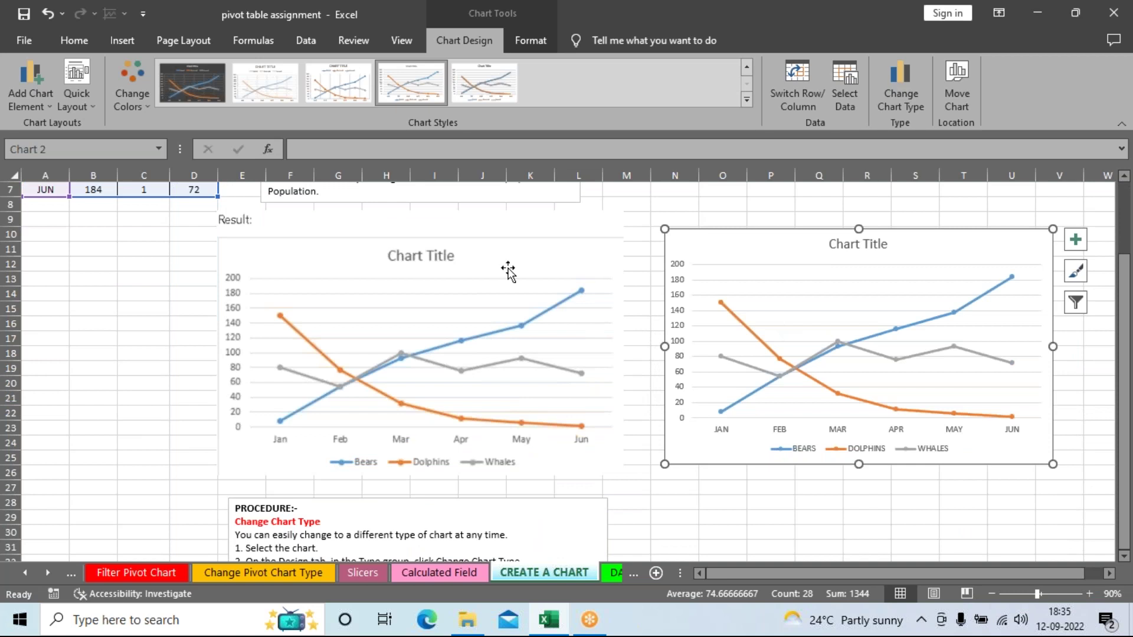
click(878, 507)
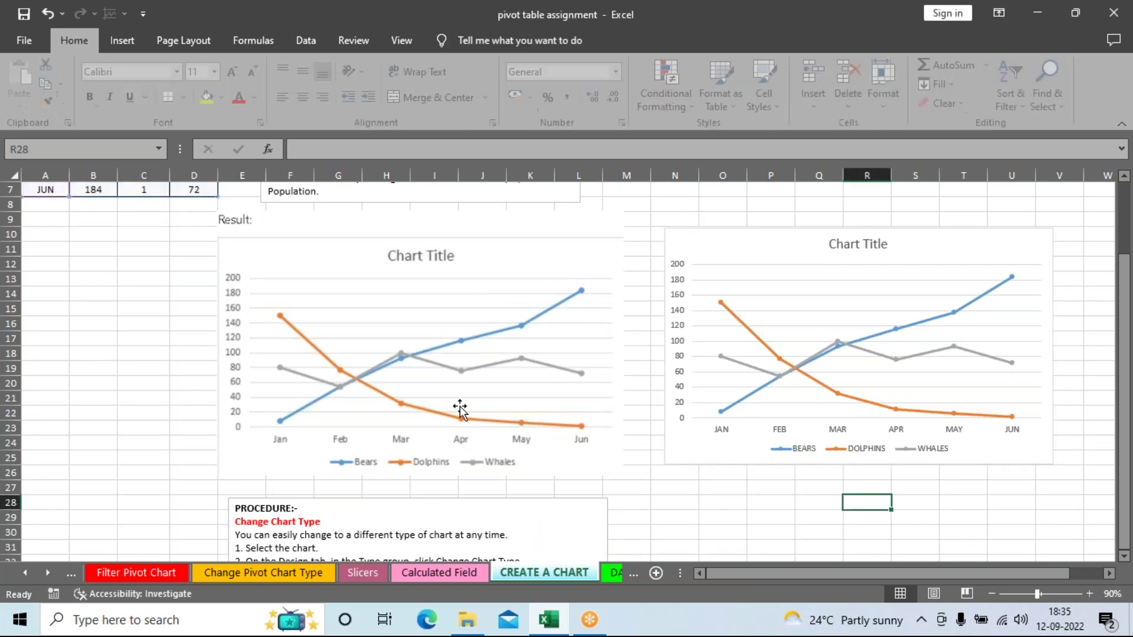
mouse_move(866, 341)
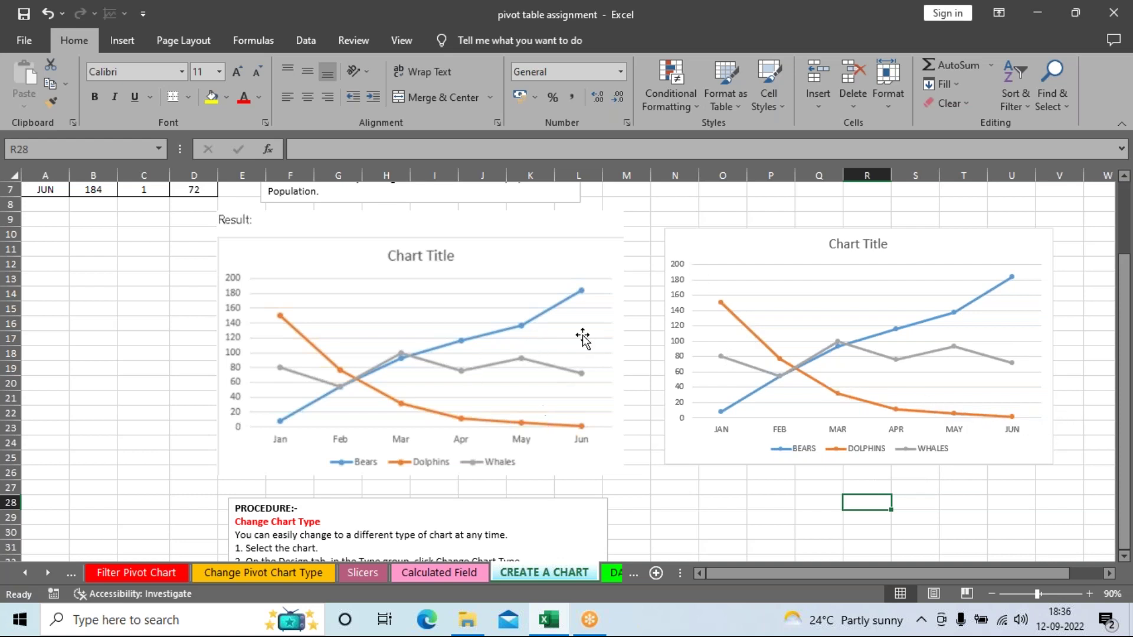
click(469, 262)
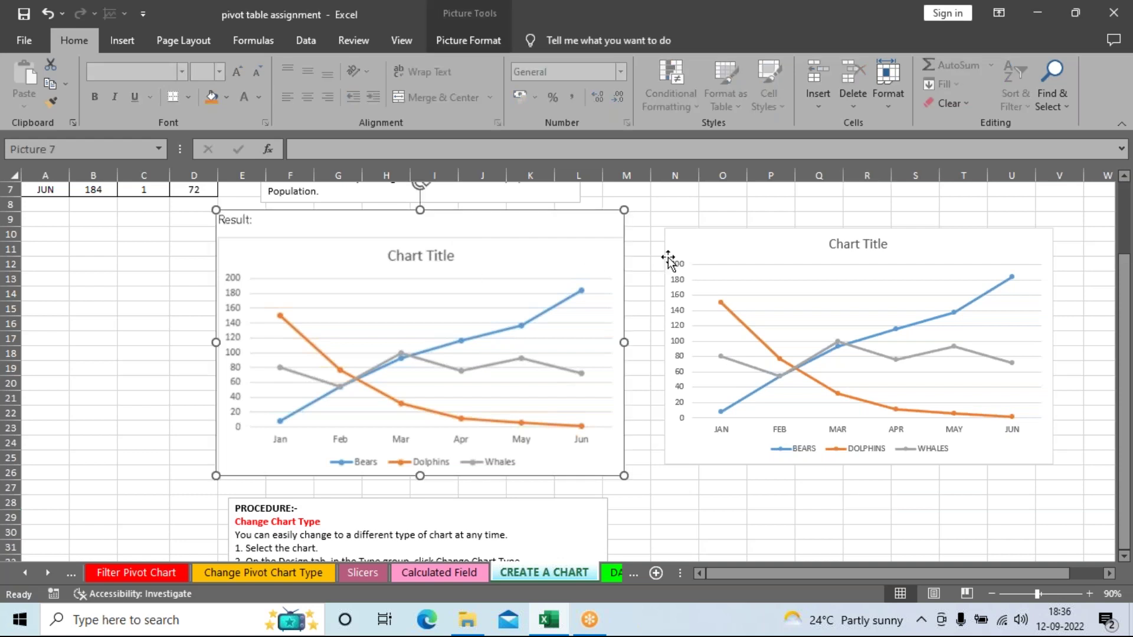
click(703, 256)
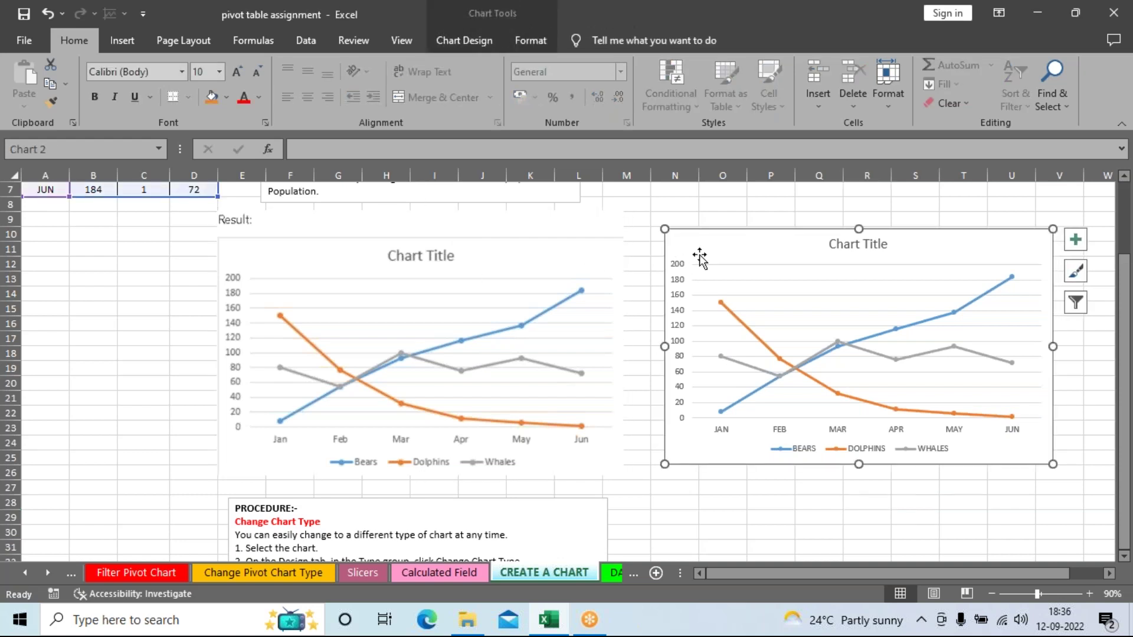
scroll(897, 489, down, 1)
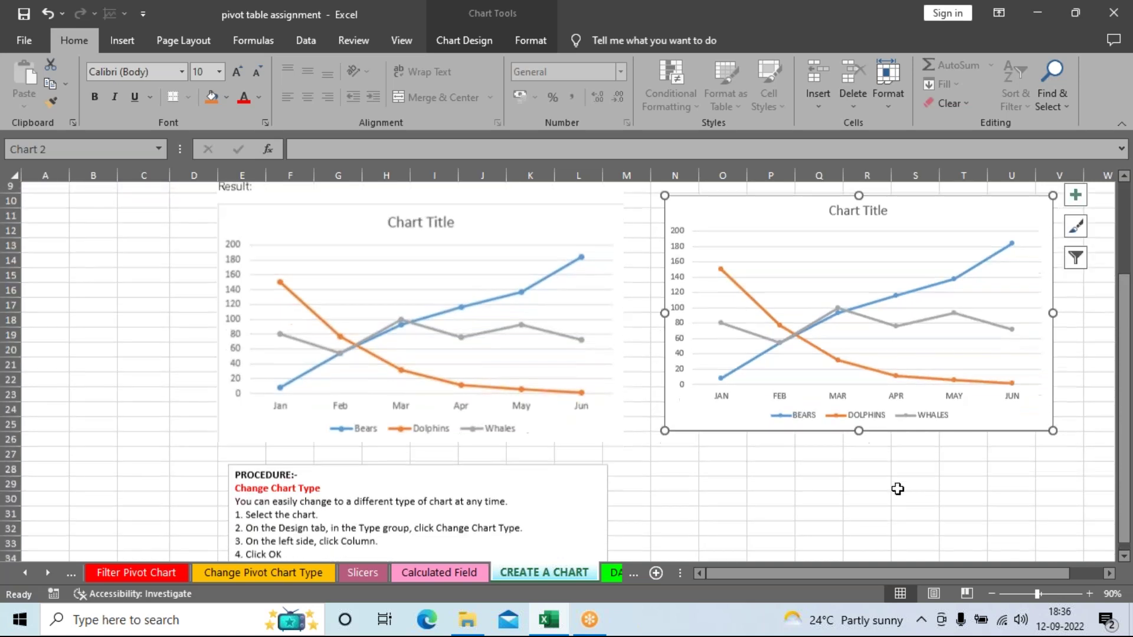
scroll(897, 488, down, 1)
click(937, 500)
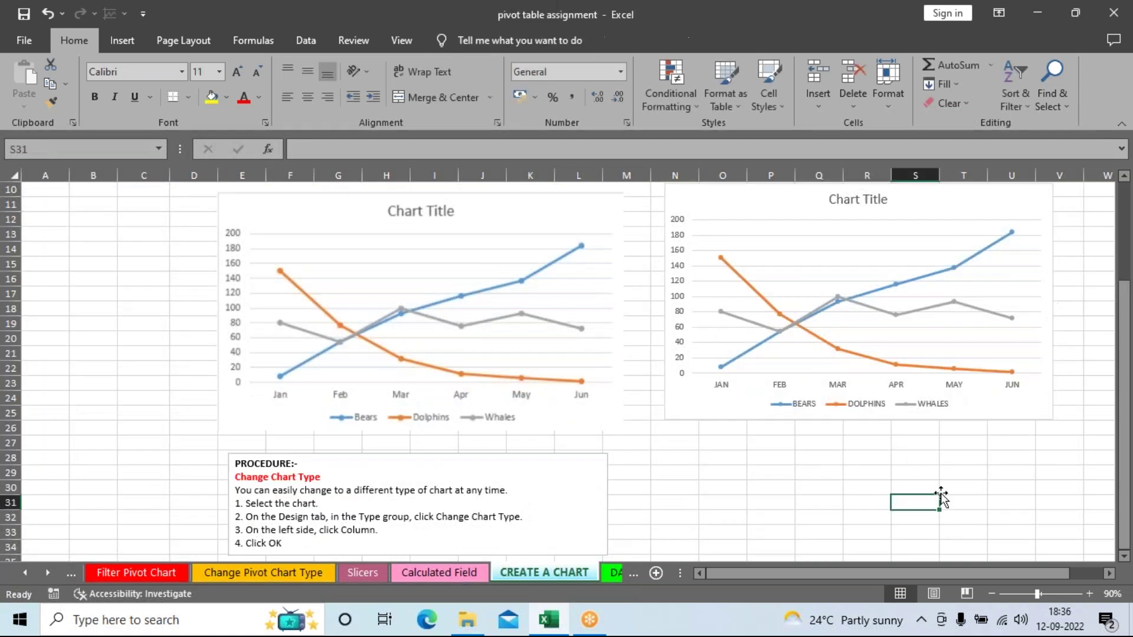
scroll(940, 498, up, 3)
scroll(942, 490, down, 4)
scroll(942, 488, down, 3)
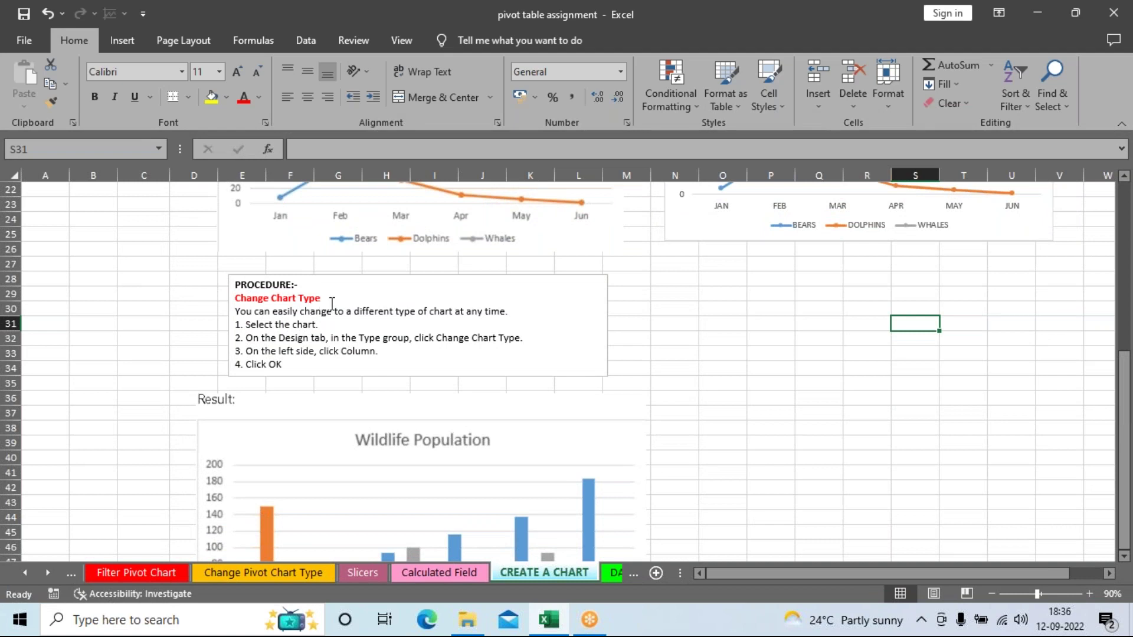
scroll(812, 407, up, 2)
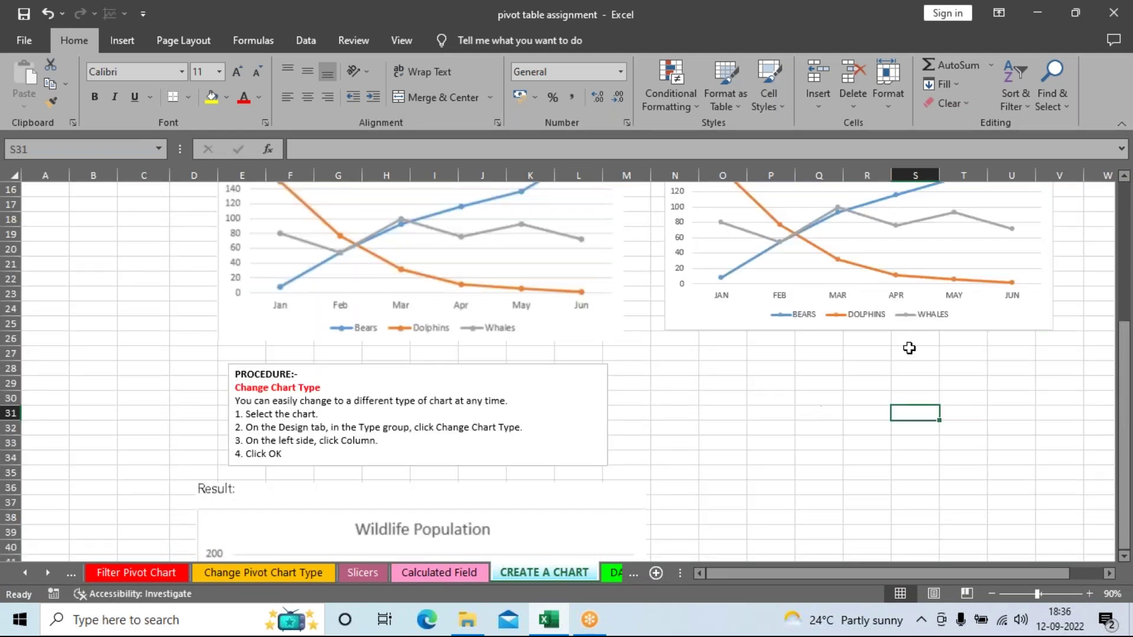
click(1045, 266)
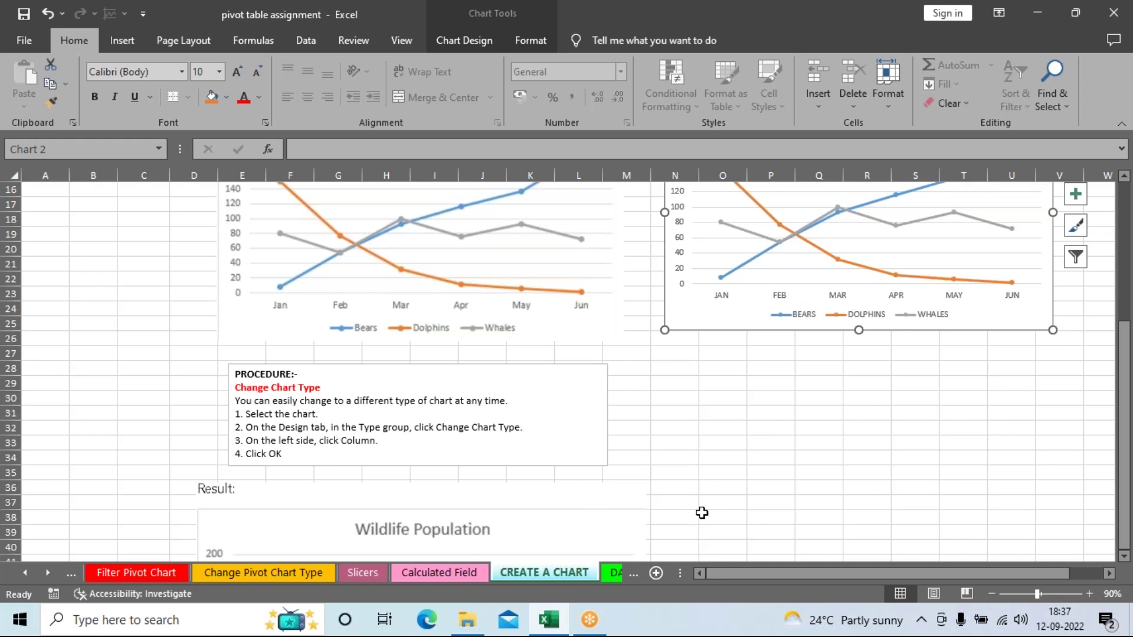
scroll(702, 513, up, 5)
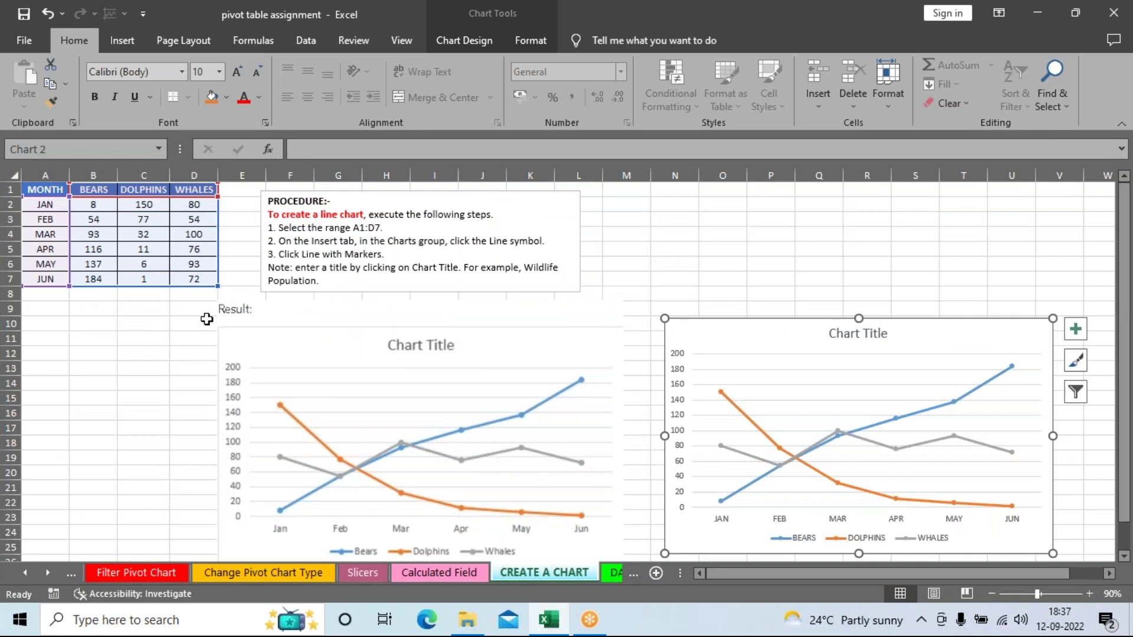
Step: Display the Chart Design ribbon for the Bears, Dolphins and Whales line chart
scroll(182, 375, down, 2)
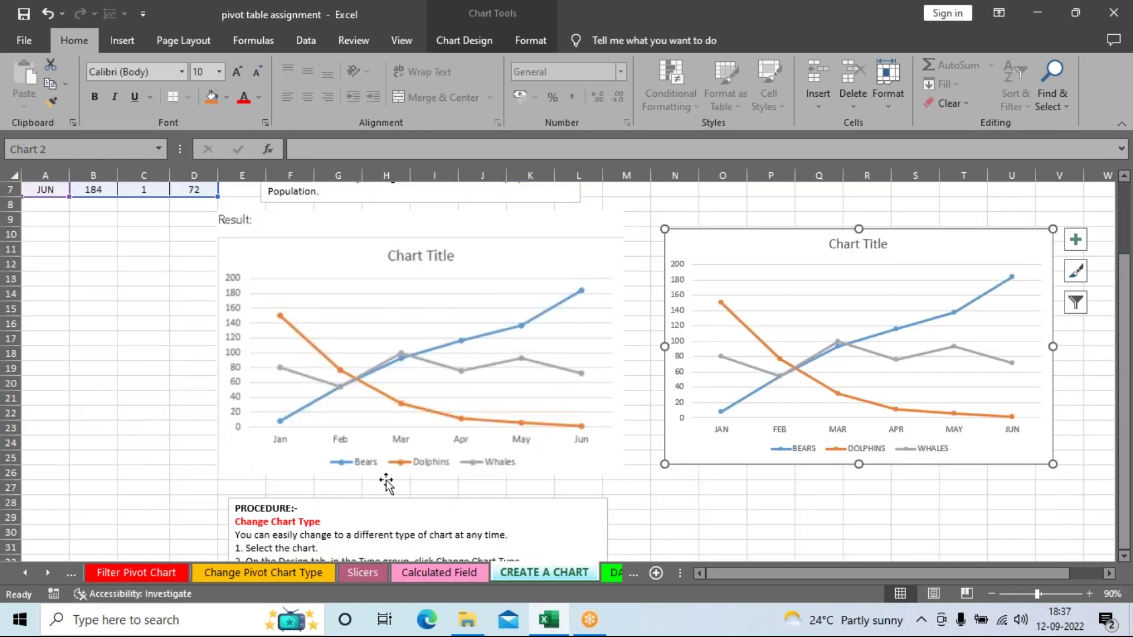
scroll(358, 459, up, 2)
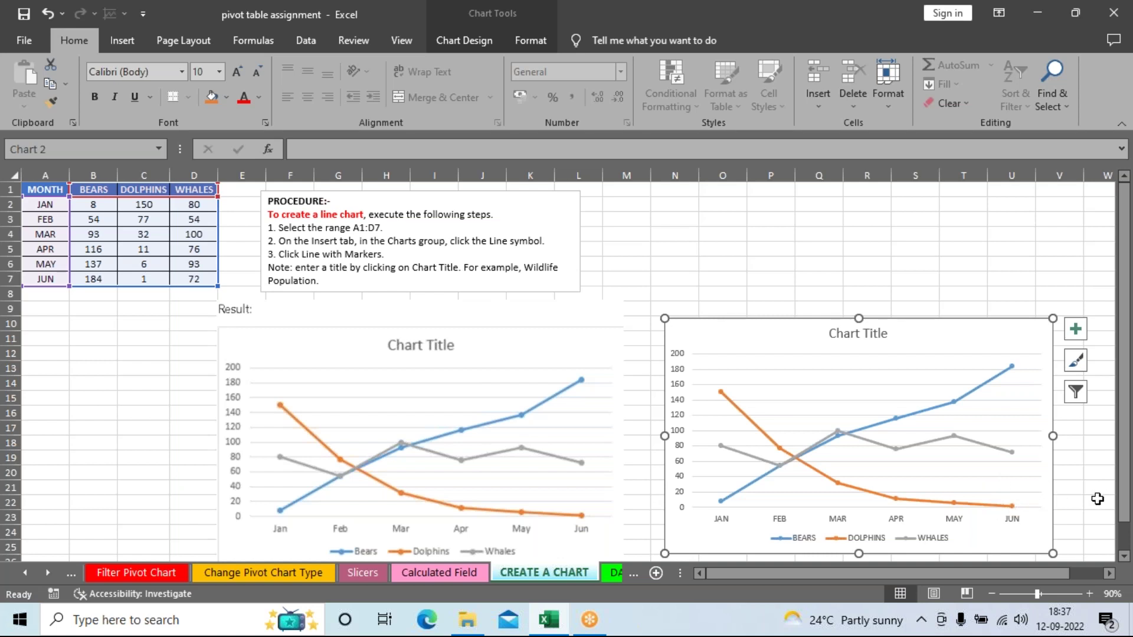
scroll(1093, 506, down, 1)
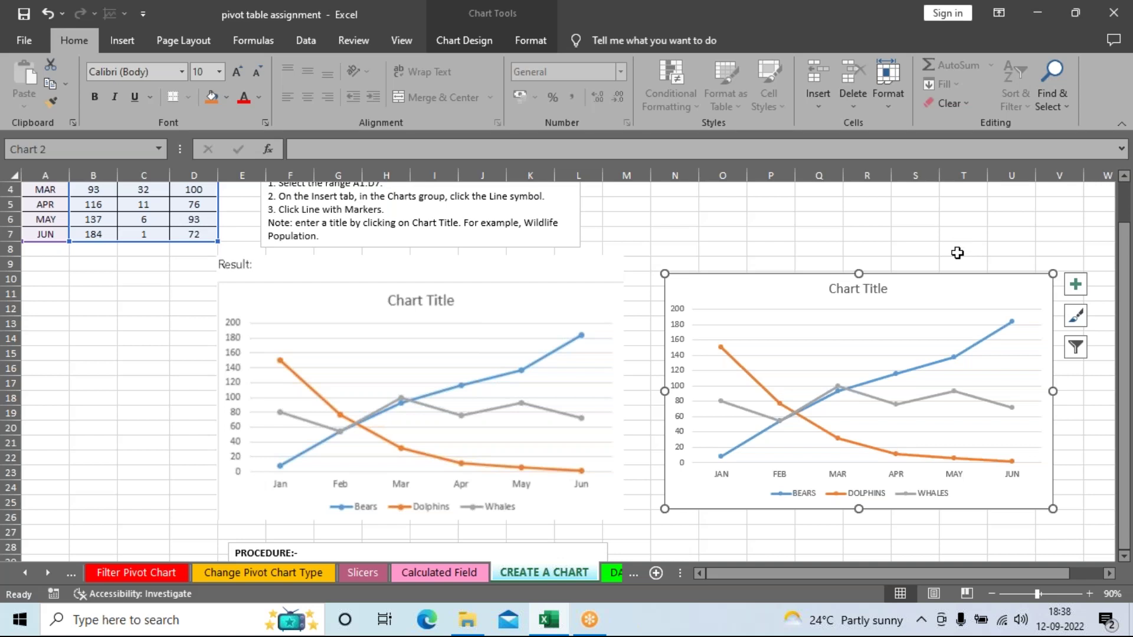
scroll(954, 258, down, 1)
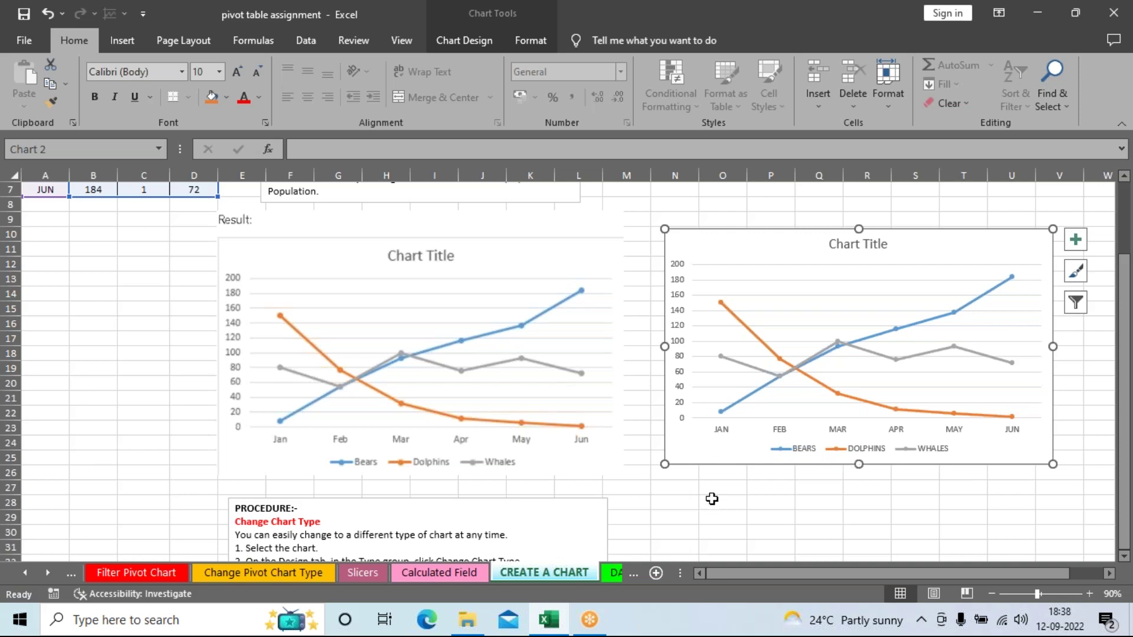
scroll(711, 499, down, 2)
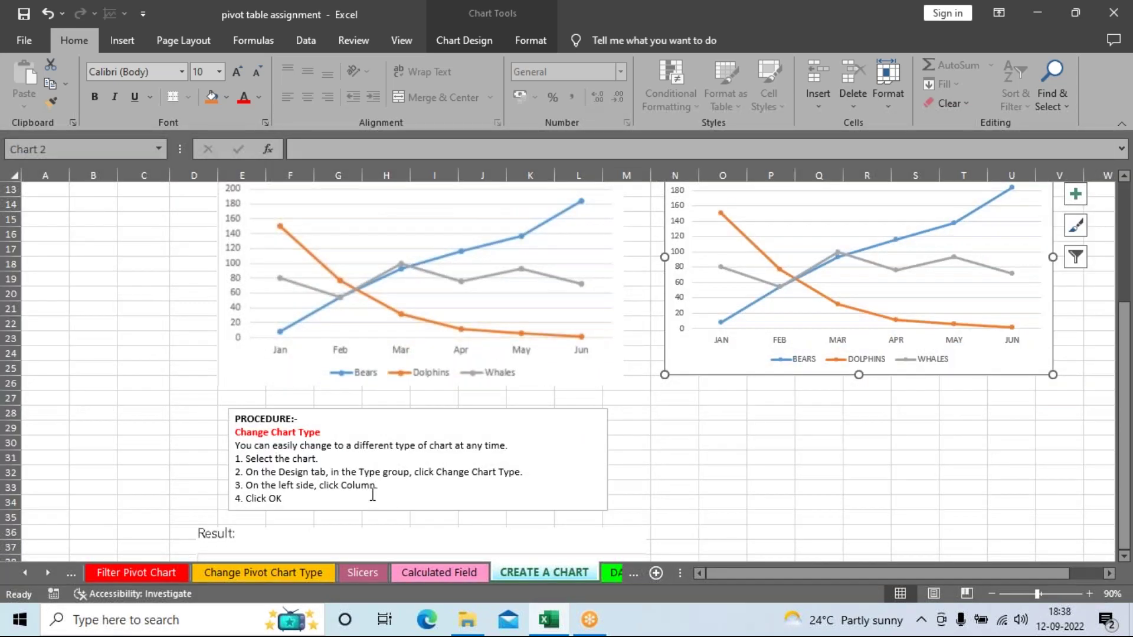
scroll(533, 511, down, 7)
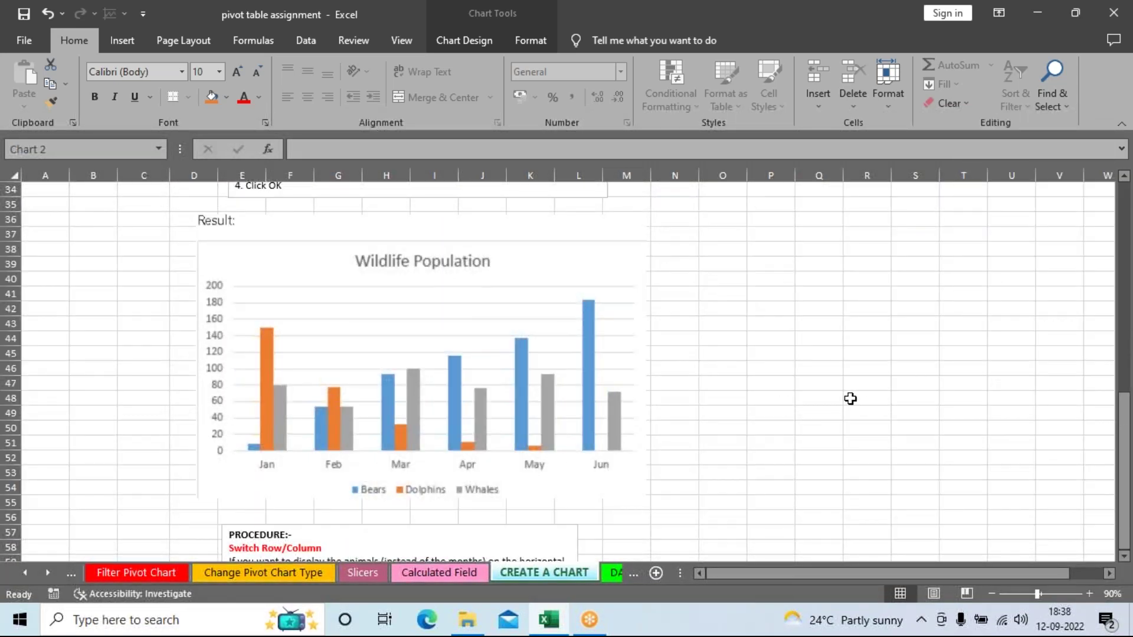
scroll(850, 399, up, 4)
scroll(844, 402, up, 2)
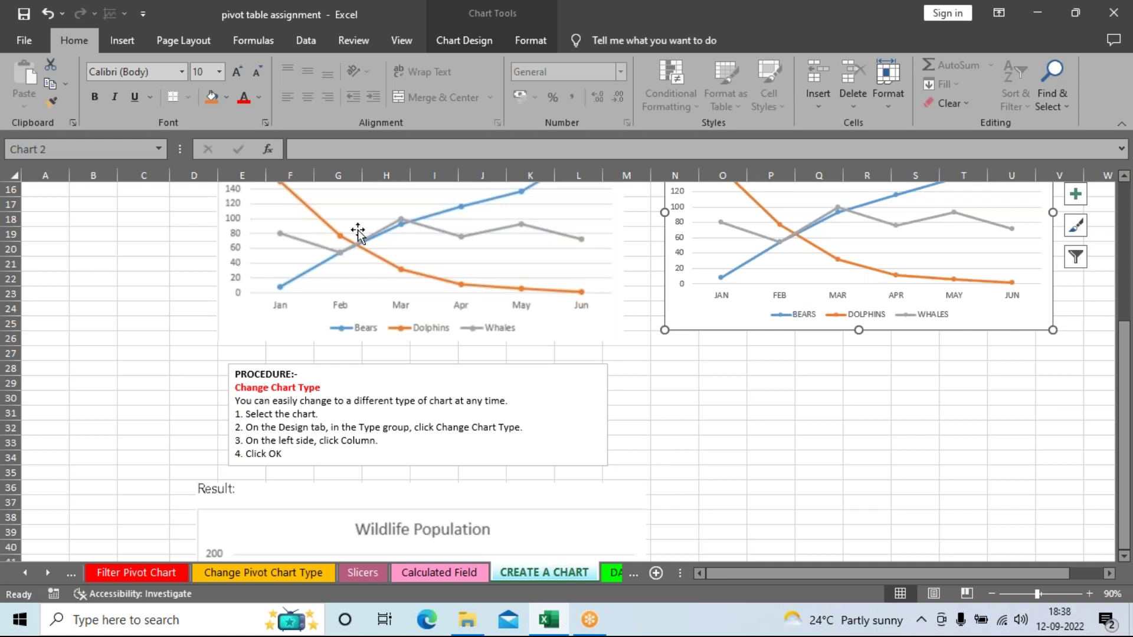
click(465, 47)
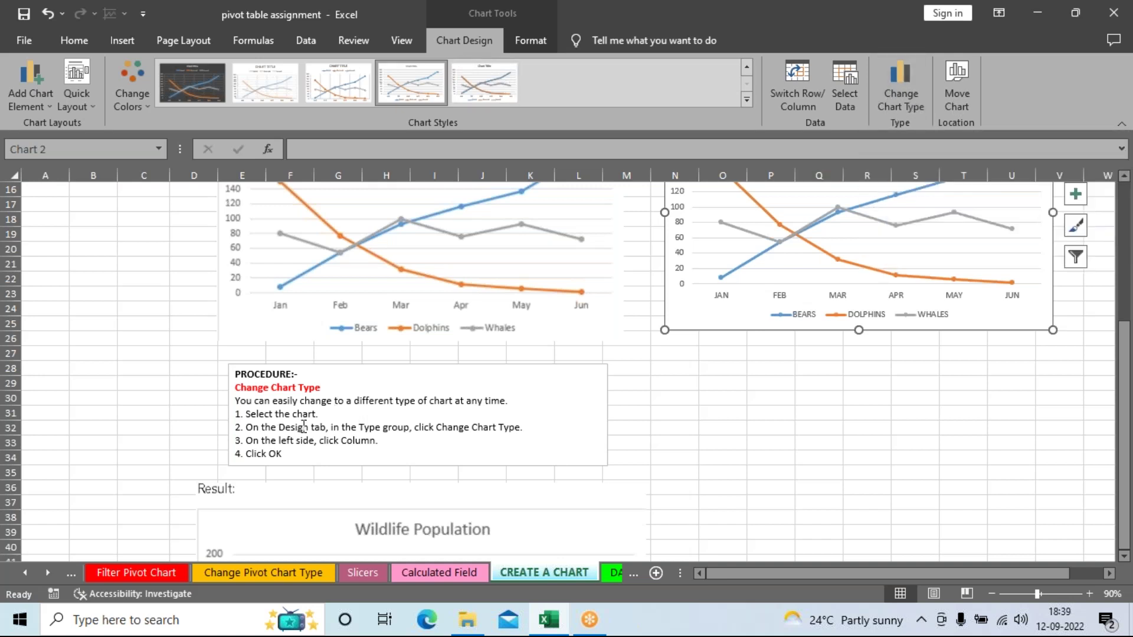
Step: Zoom the sheet from 90% to 110% with the status-bar zoom button
scroll(830, 308, up, 1)
scroll(830, 308, up, 2)
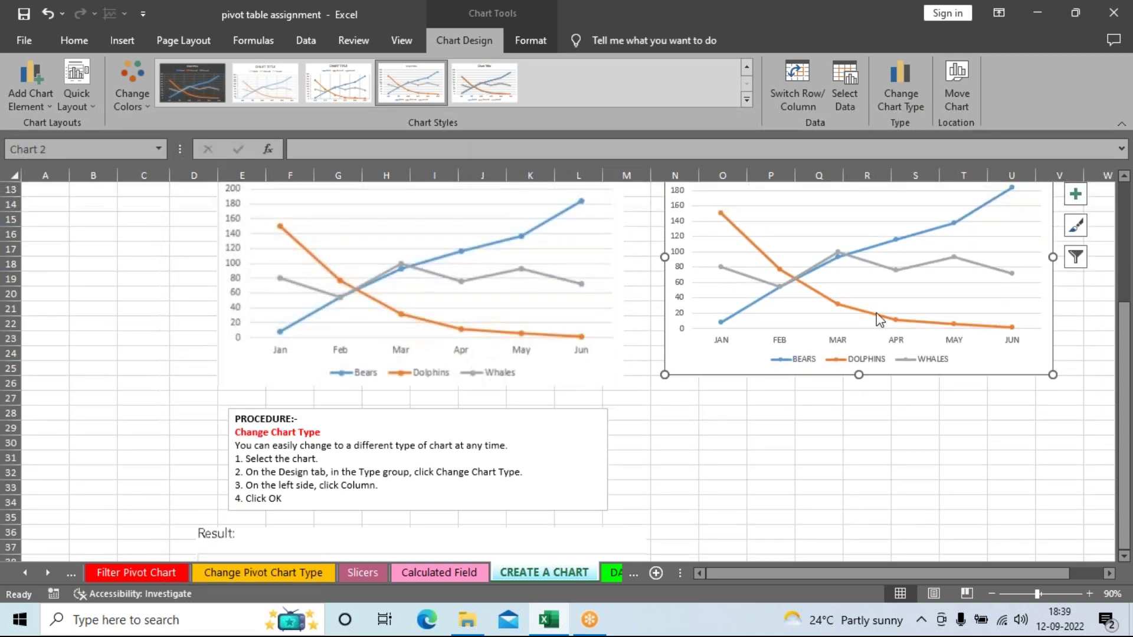
scroll(956, 455, down, 8)
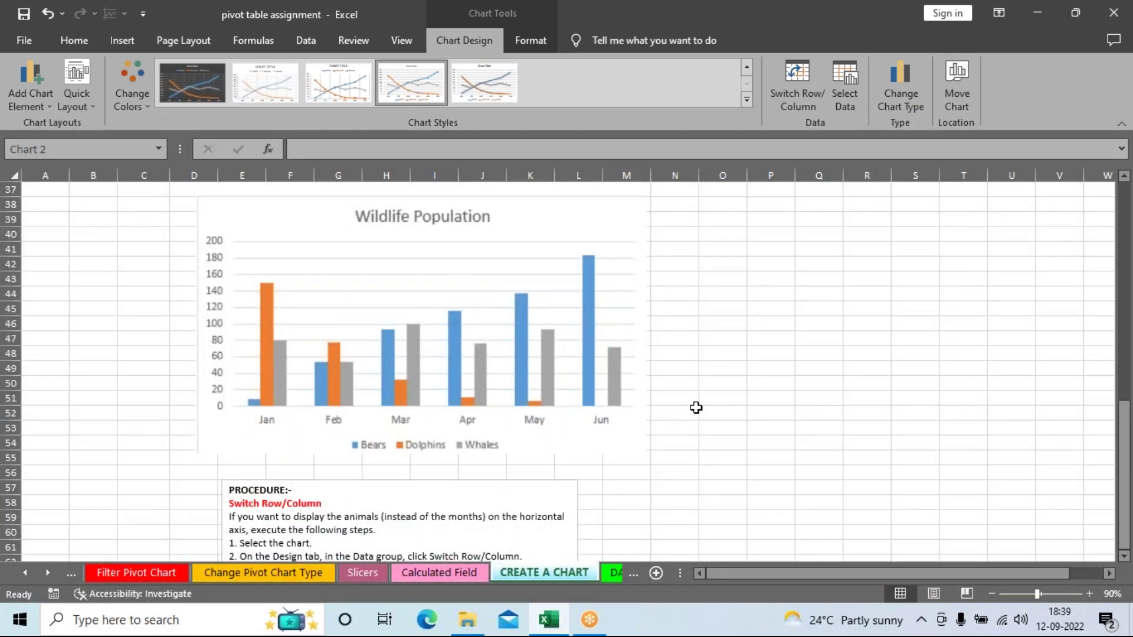
scroll(880, 462, up, 8)
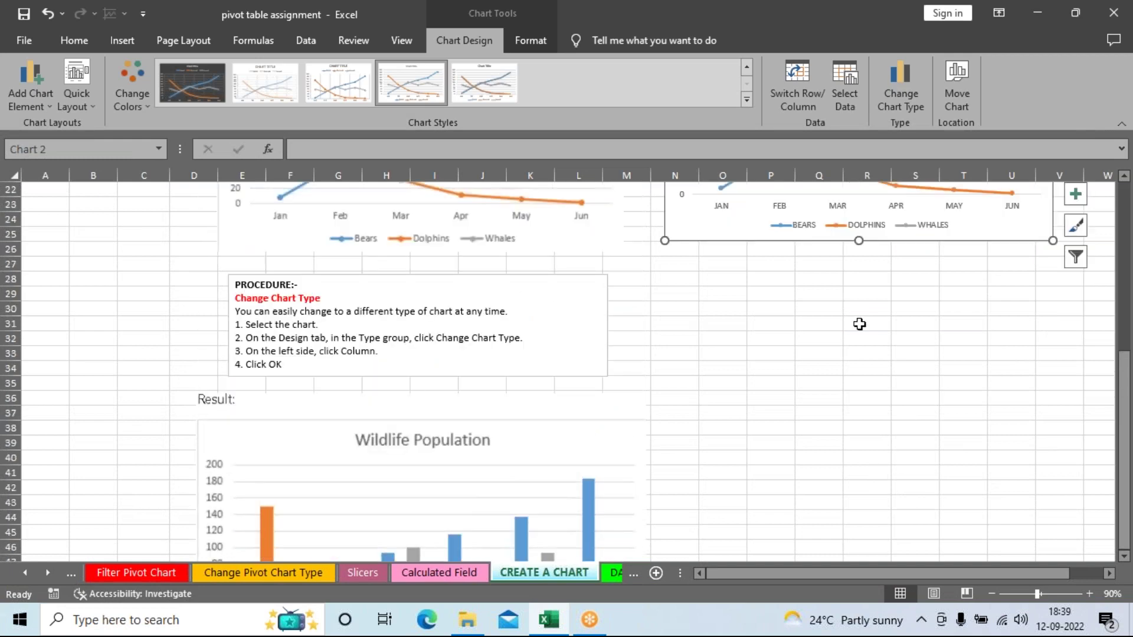
scroll(973, 436, down, 6)
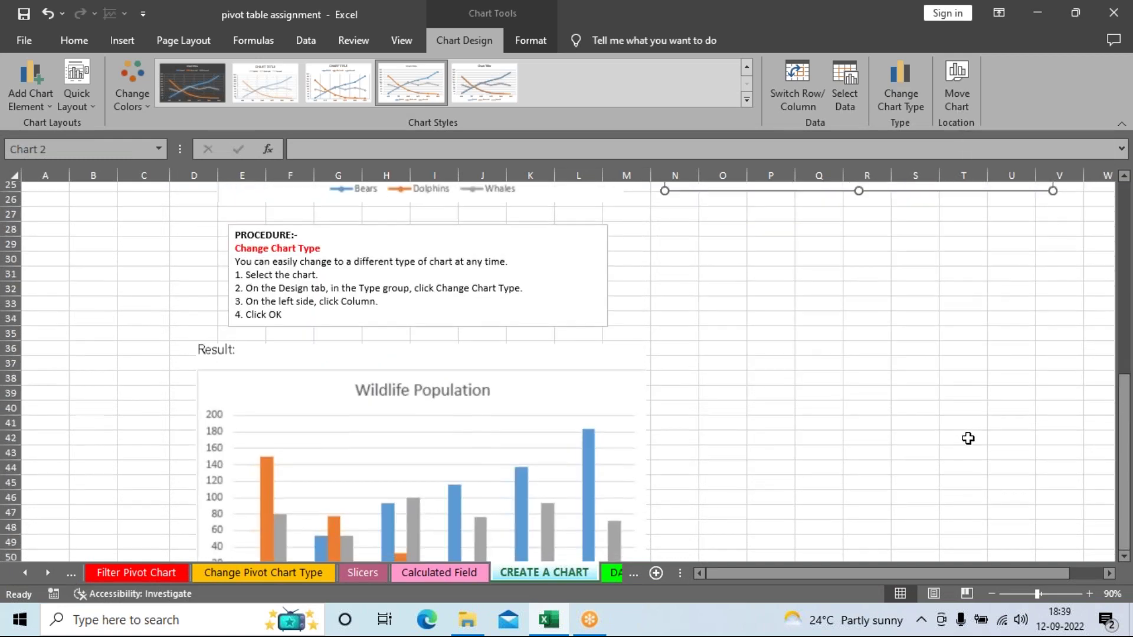
scroll(569, 417, up, 3)
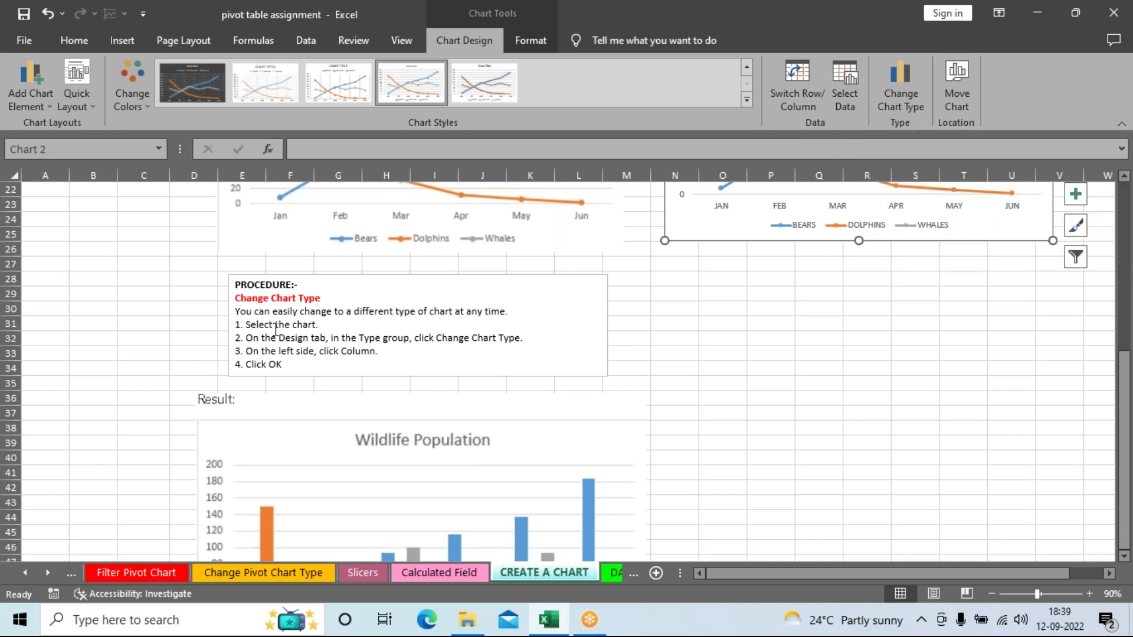
click(1089, 594)
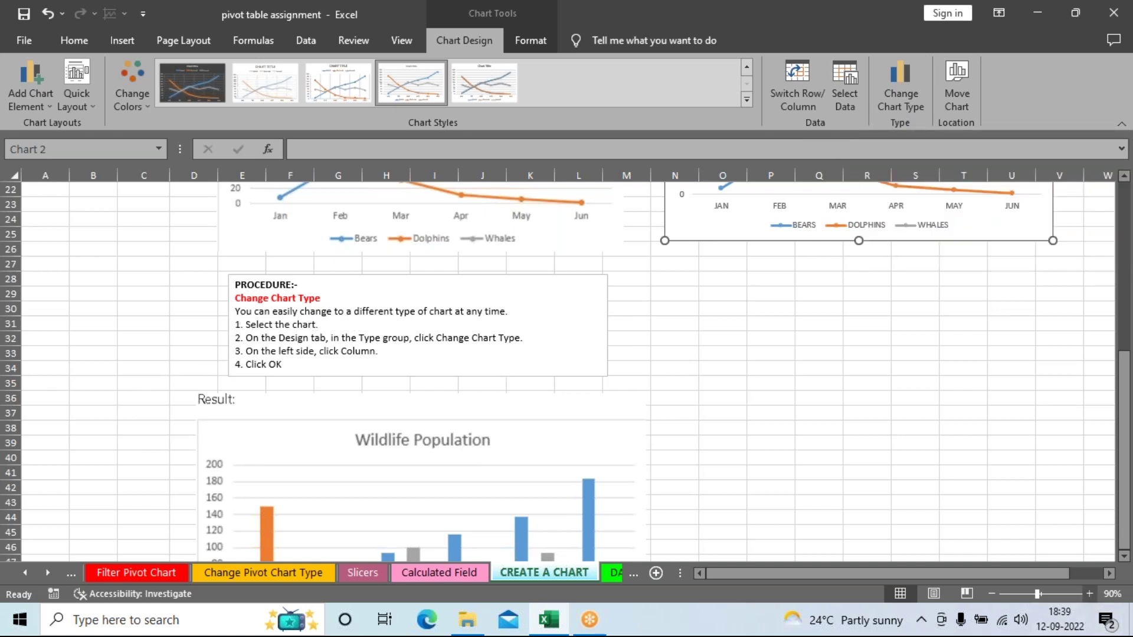
click(1090, 593)
scroll(102, 419, down, 1)
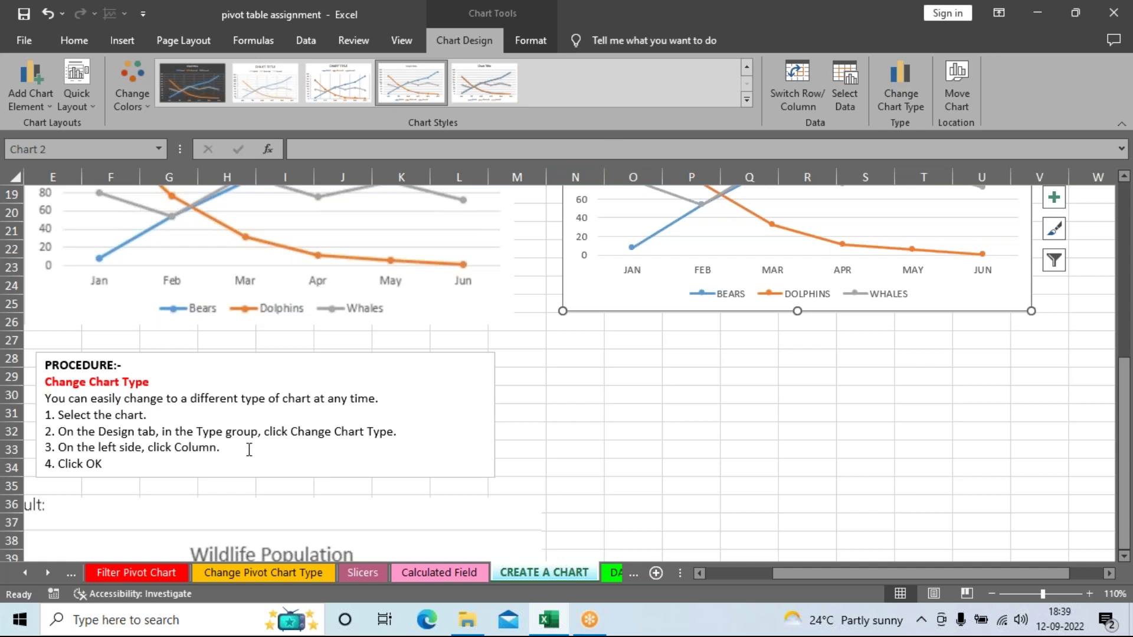
click(905, 105)
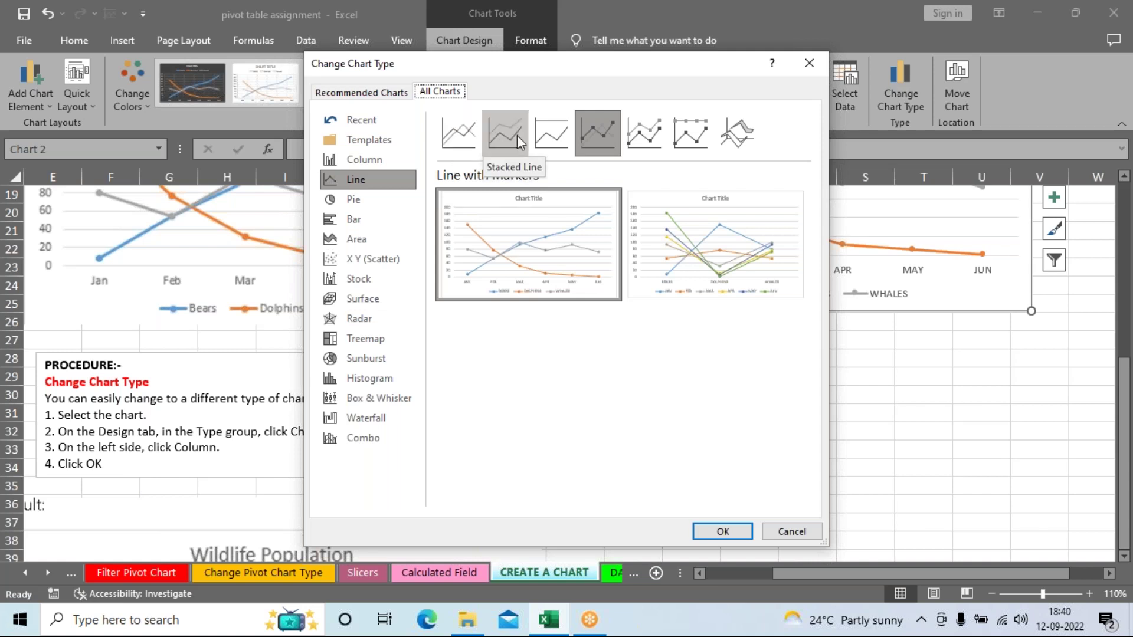
click(364, 159)
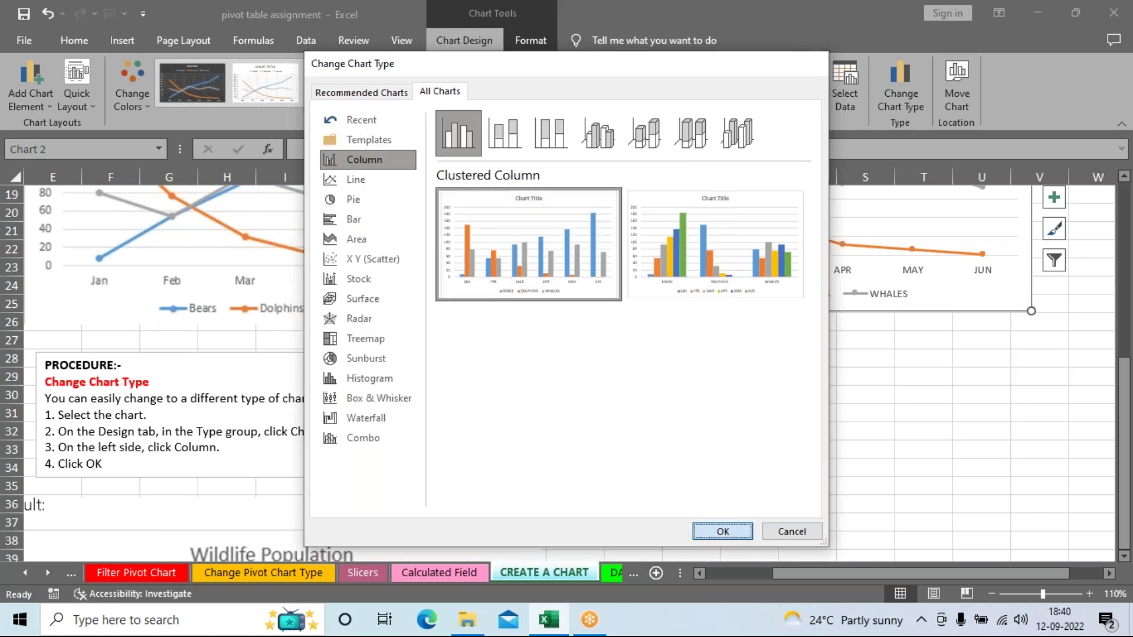
click(724, 532)
scroll(988, 459, up, 2)
scroll(988, 459, up, 2)
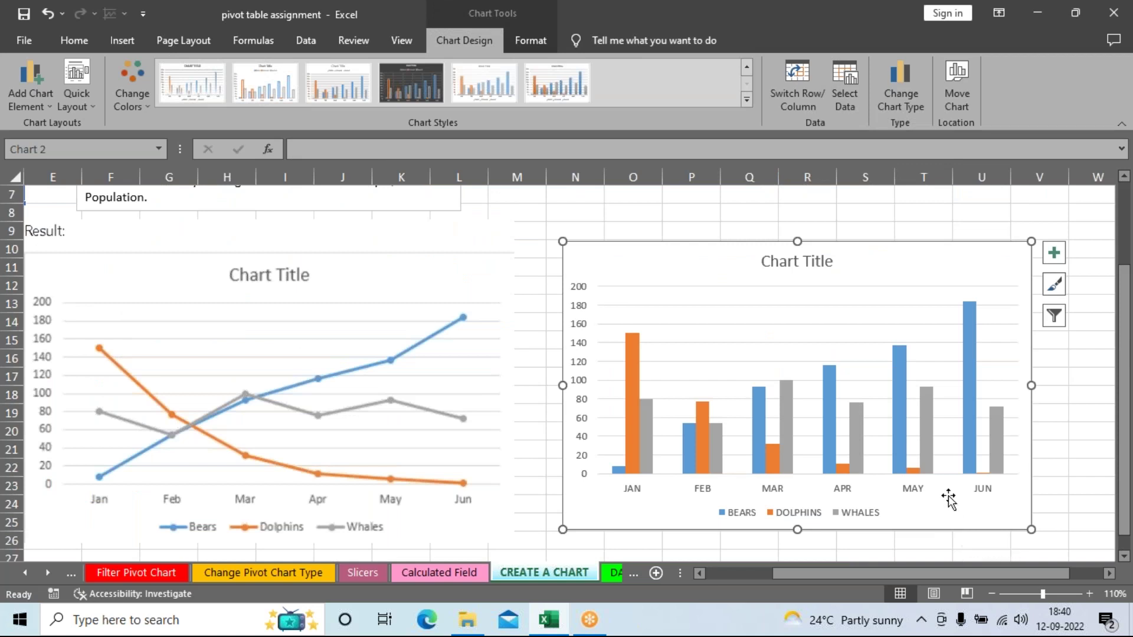
key(ctrl+z)
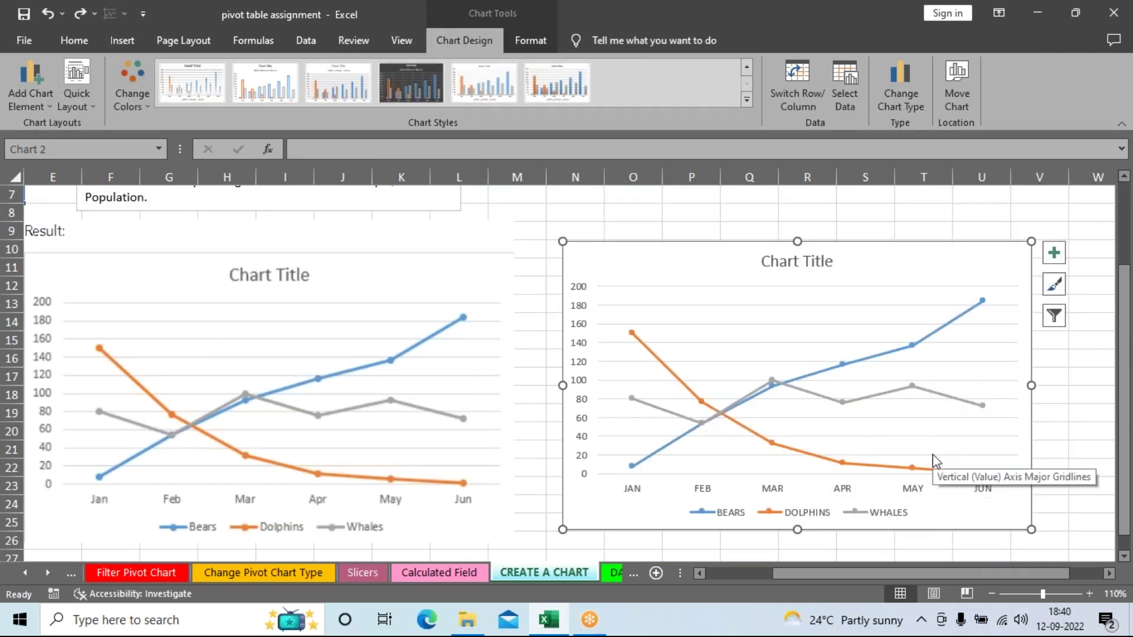
scroll(932, 464, down, 1)
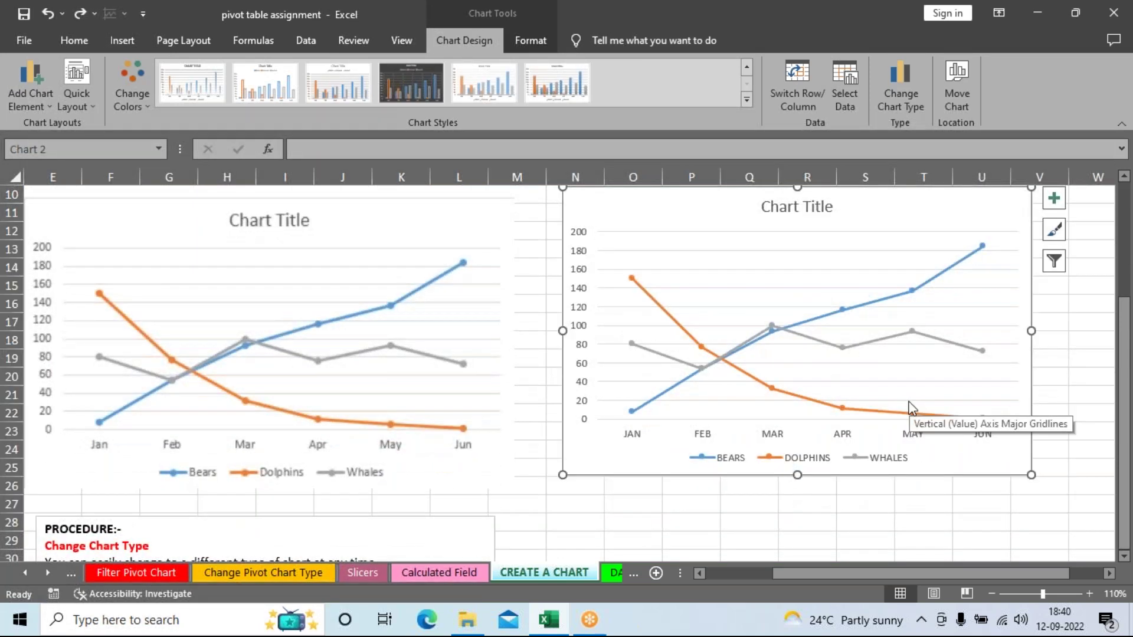
key(ctrl+y)
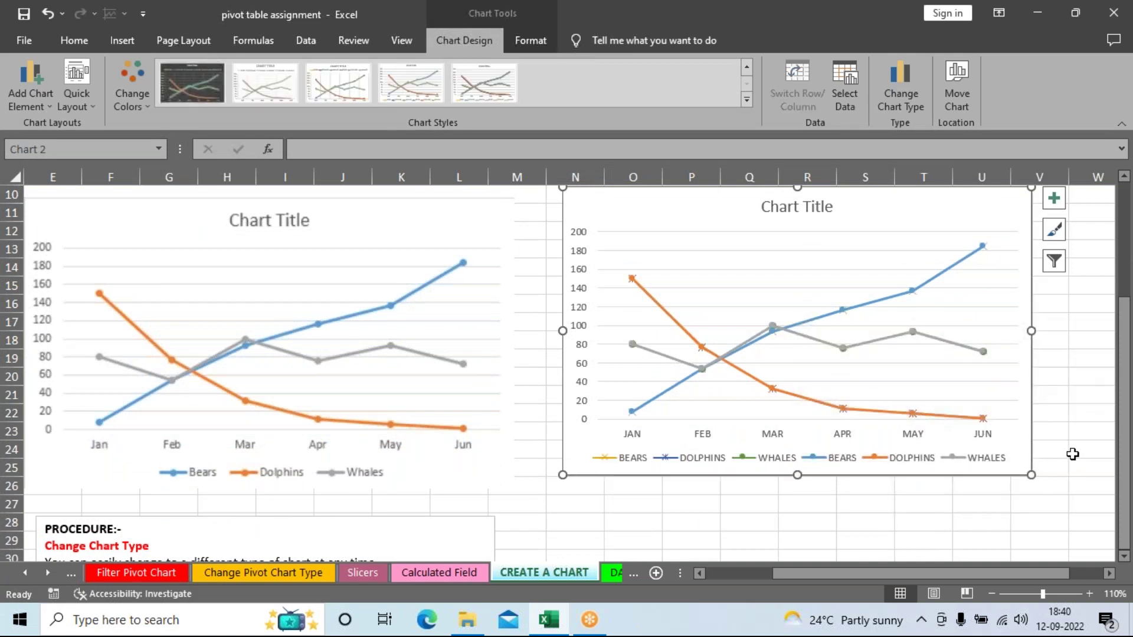
key(ctrl+z)
Step: Copy the line chart and paste it at cell O34
click(1092, 429)
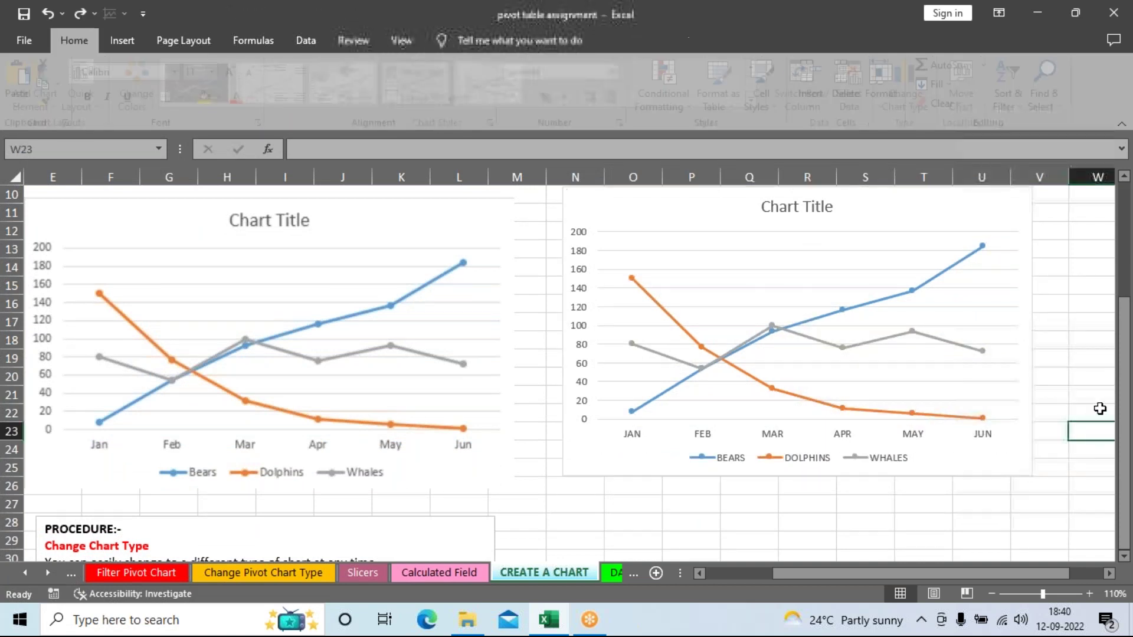
key(ctrl+z)
scroll(1102, 405, down, 6)
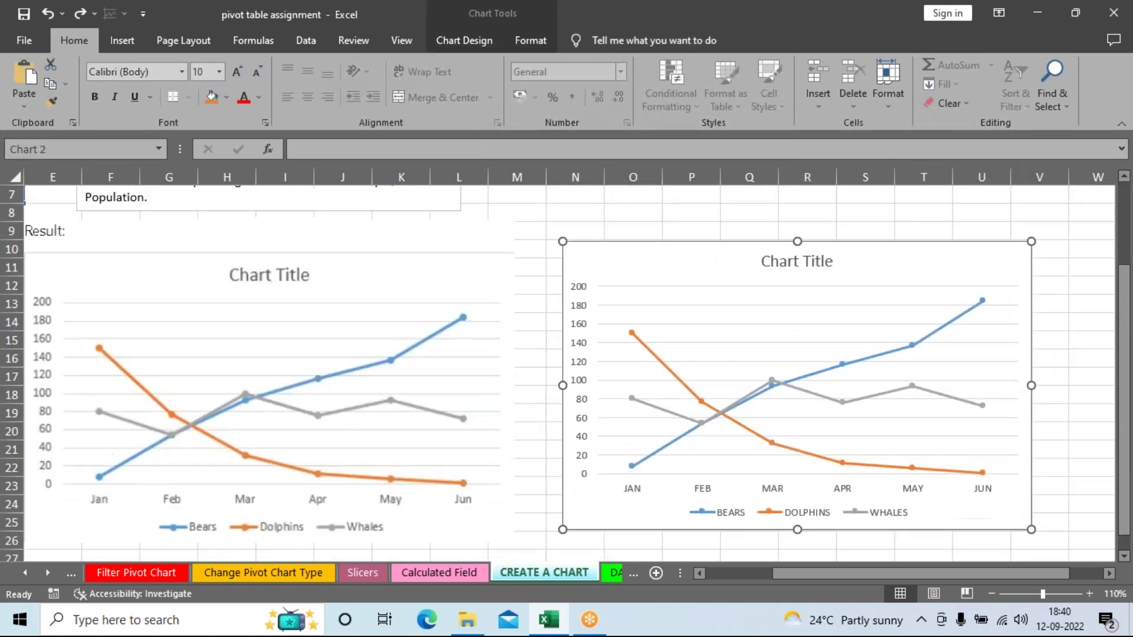
mouse_move(967, 367)
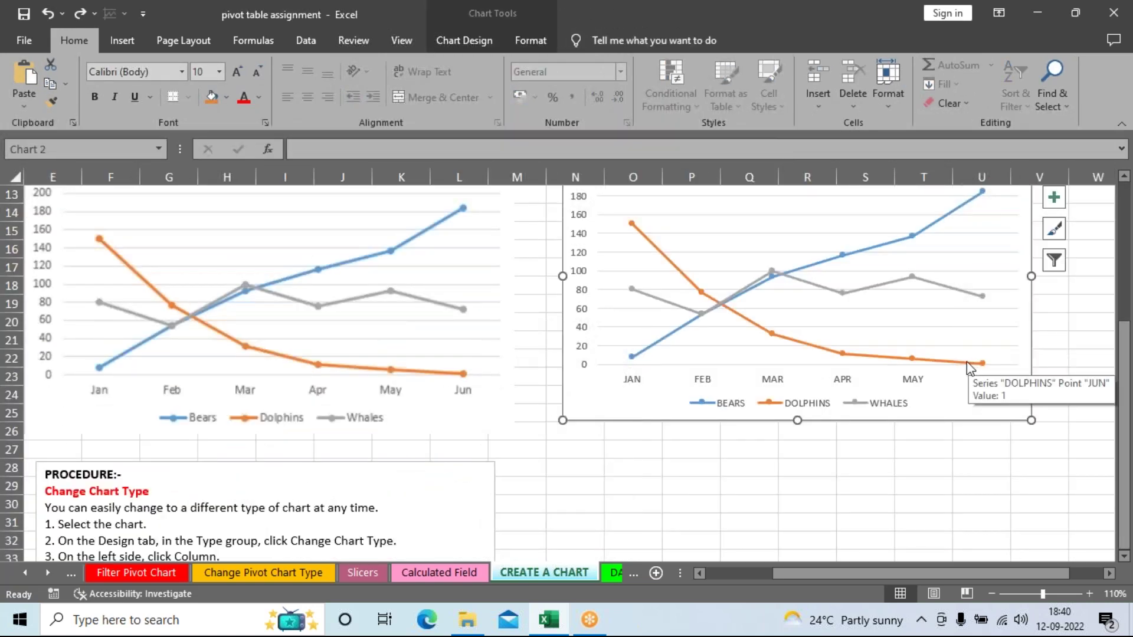
scroll(925, 465, down, 3)
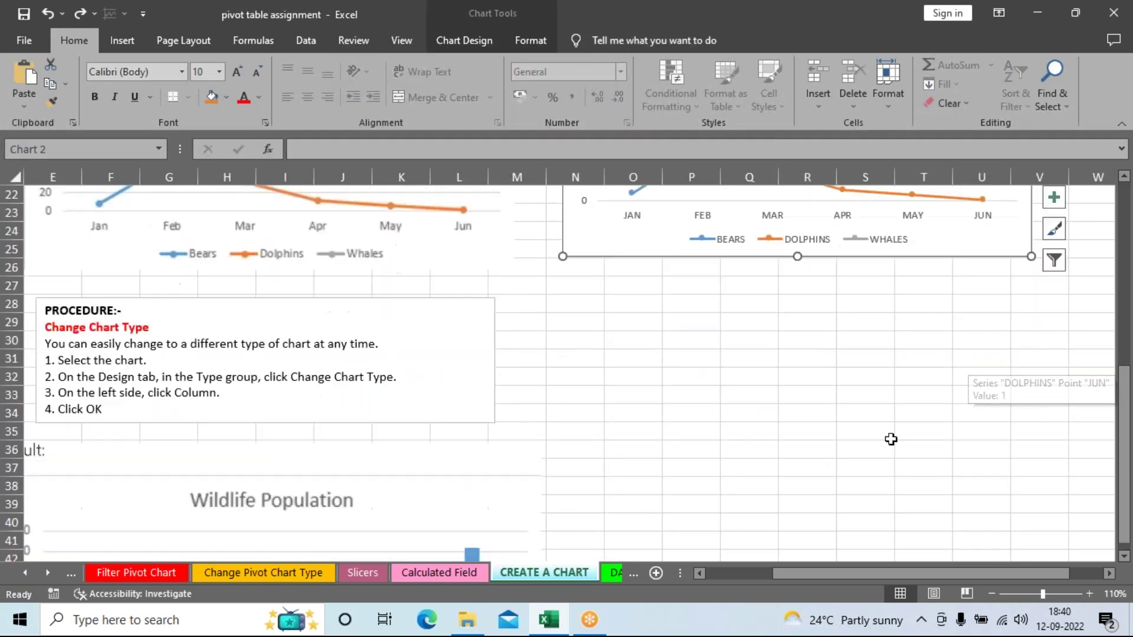
click(641, 416)
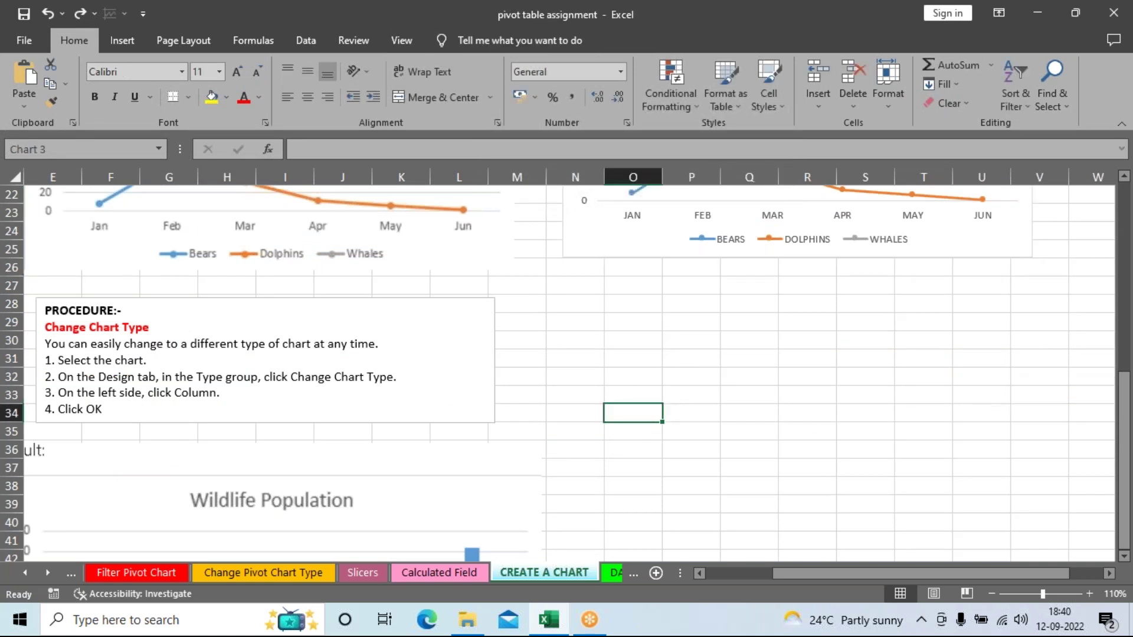
key(ctrl+v)
Step: Move the pasted copy beside the Wildlife Population chart and enlarge it
scroll(943, 462, down, 2)
scroll(766, 197, down, 2)
drag(766, 197, 751, 248)
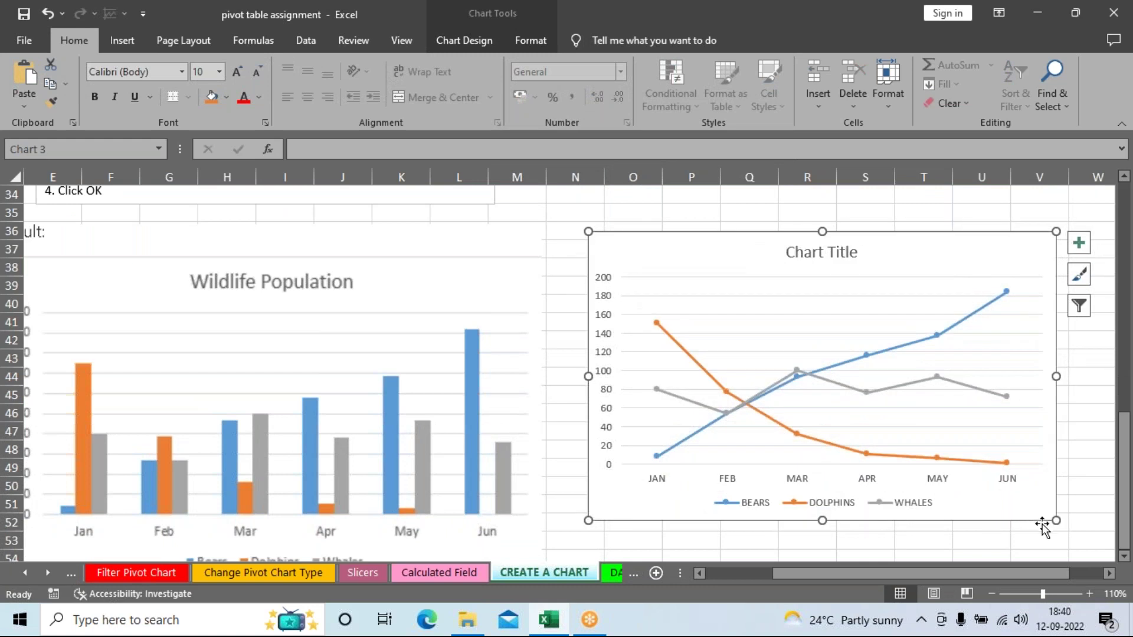
drag(1056, 521, 1077, 554)
scroll(703, 335, up, 1)
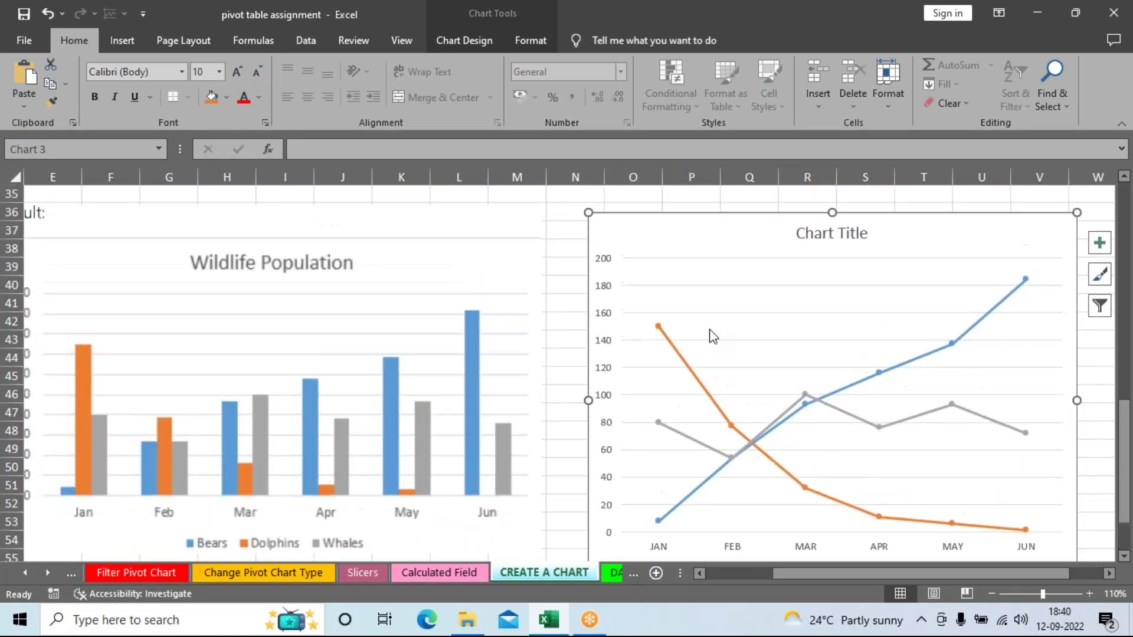
Step: Change the copied chart's type to Column > Clustered Column via Change Chart Type
scroll(713, 259, up, 3)
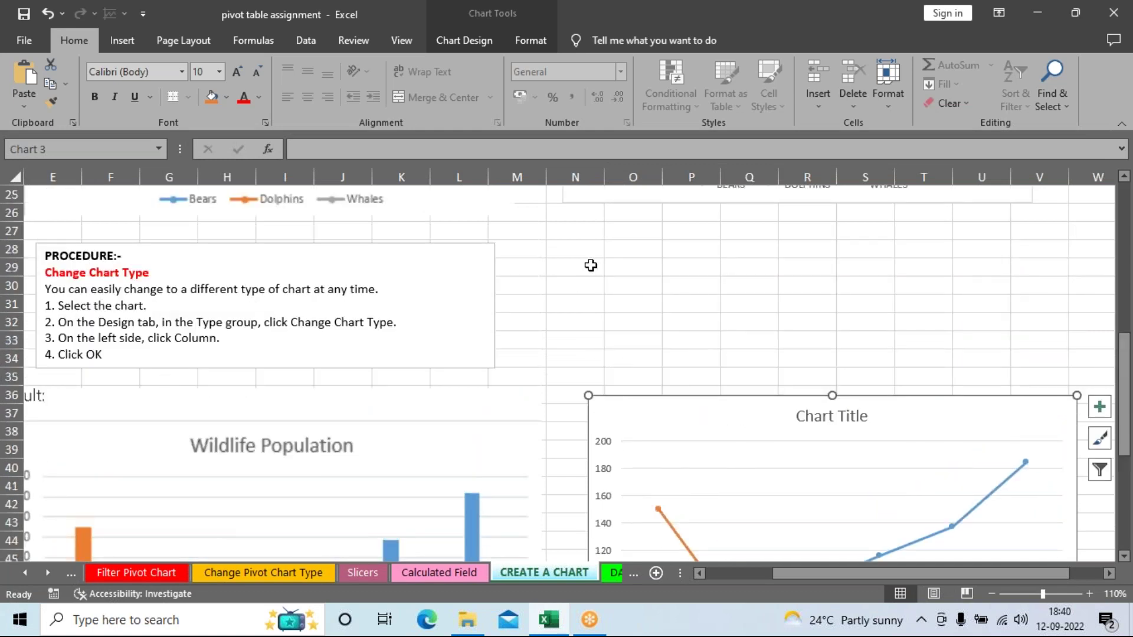
click(464, 40)
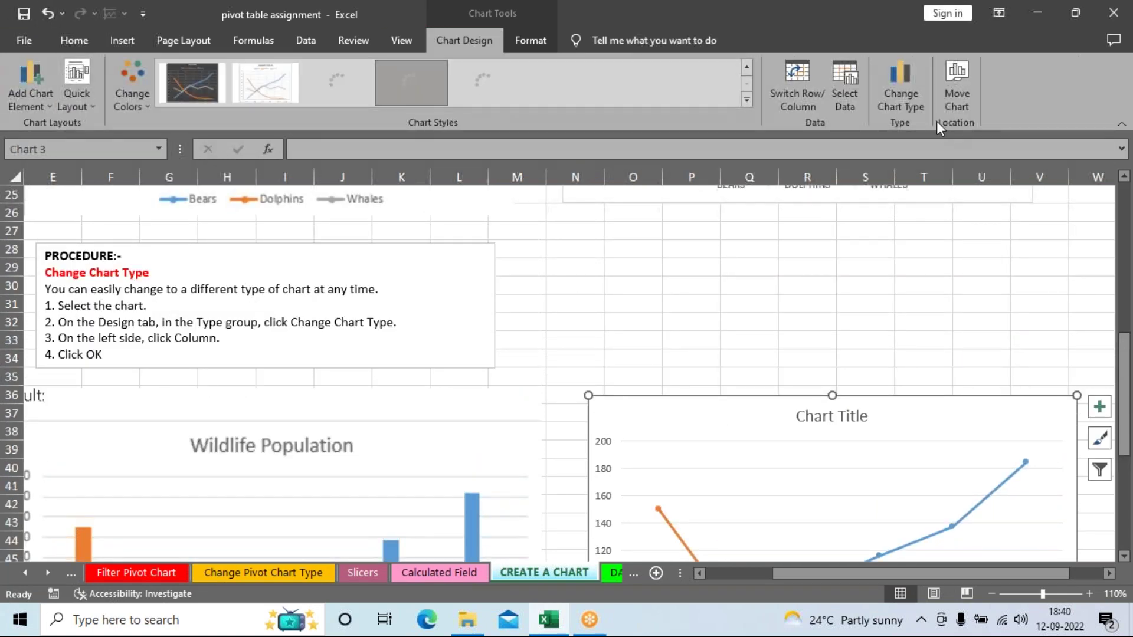
click(905, 90)
drag(665, 68, 921, 59)
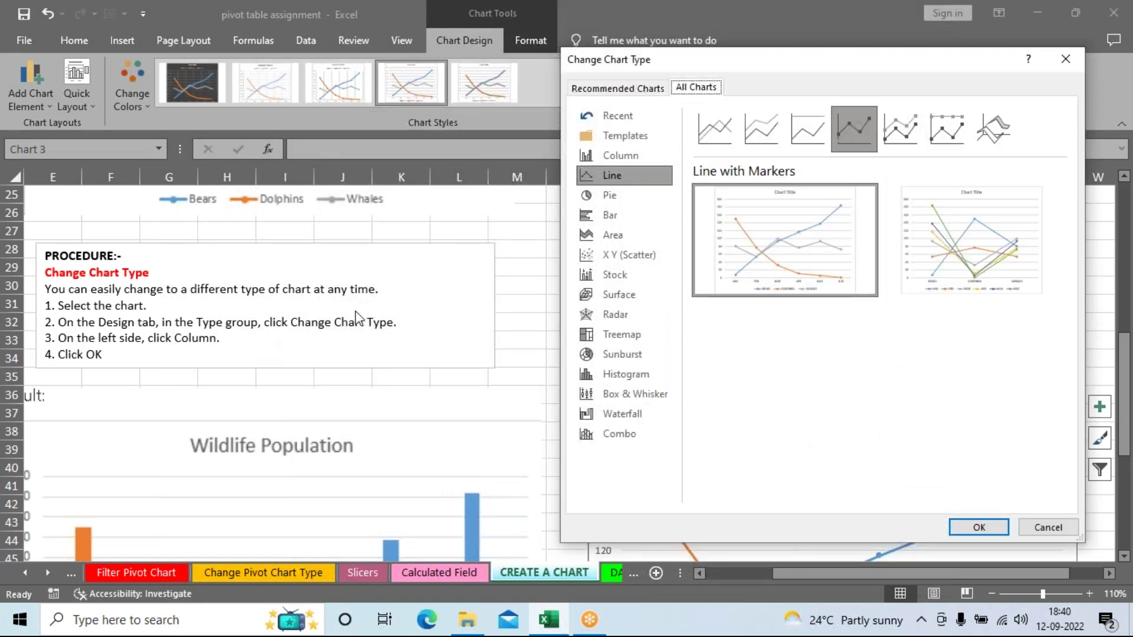
click(607, 158)
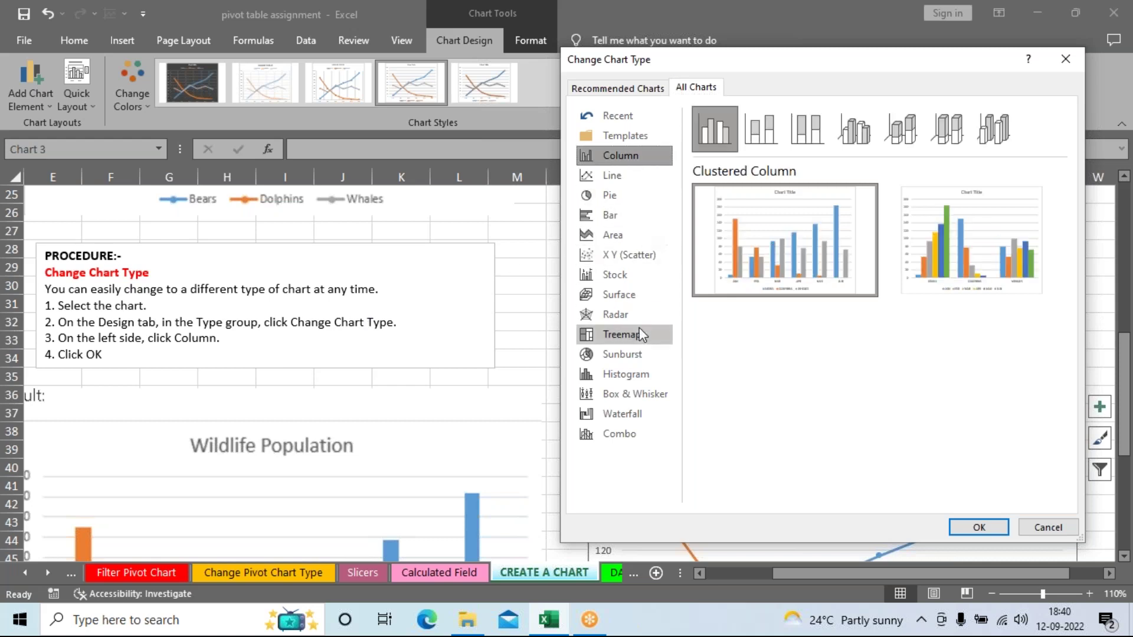
mouse_move(801, 275)
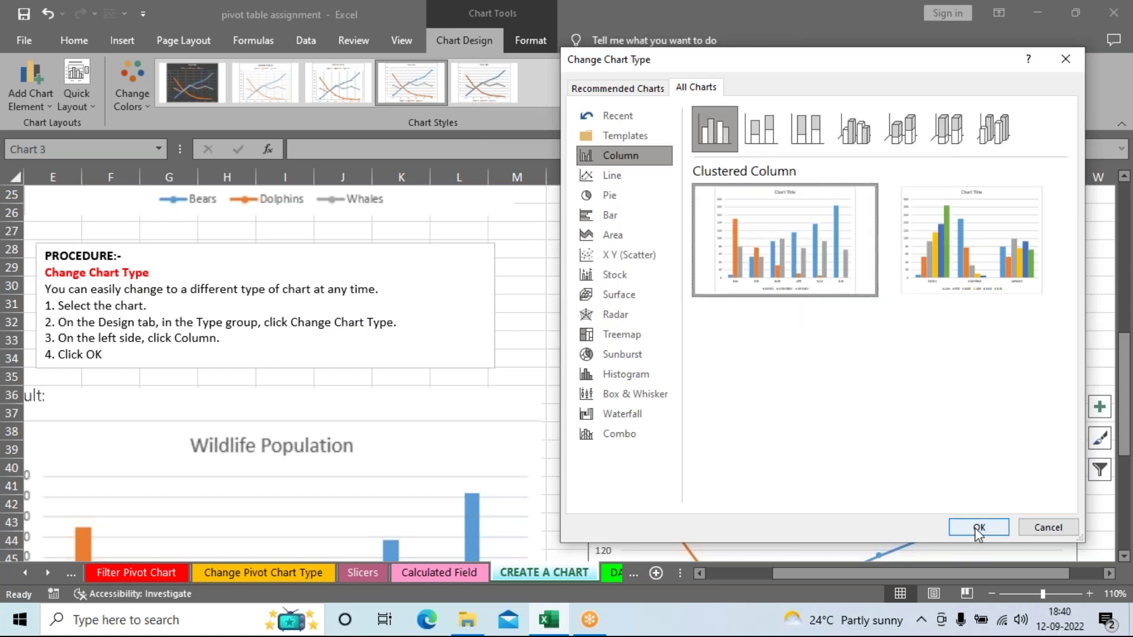
click(978, 528)
scroll(948, 501, down, 3)
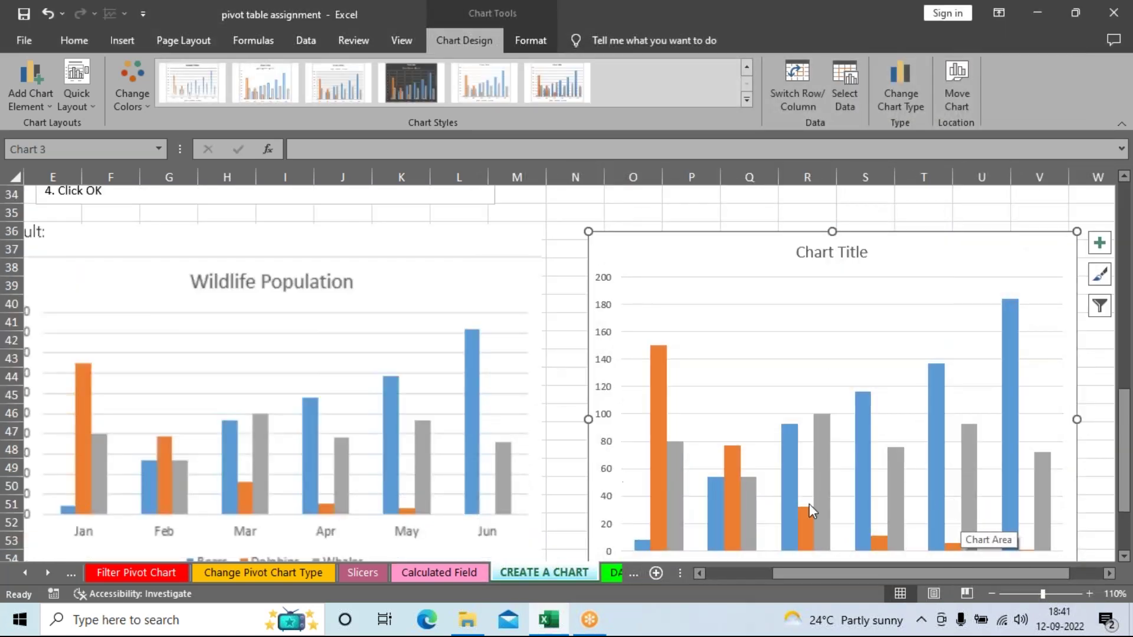
Step: At 100% zoom, replace the new chart's title with 'wildlife population'
click(991, 593)
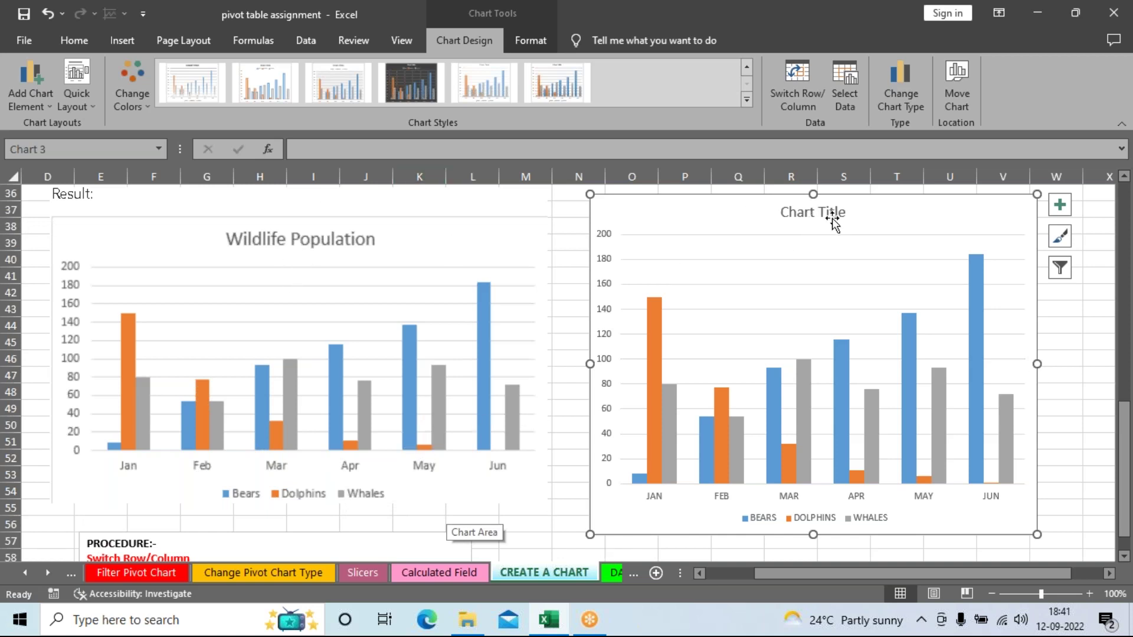
click(804, 214)
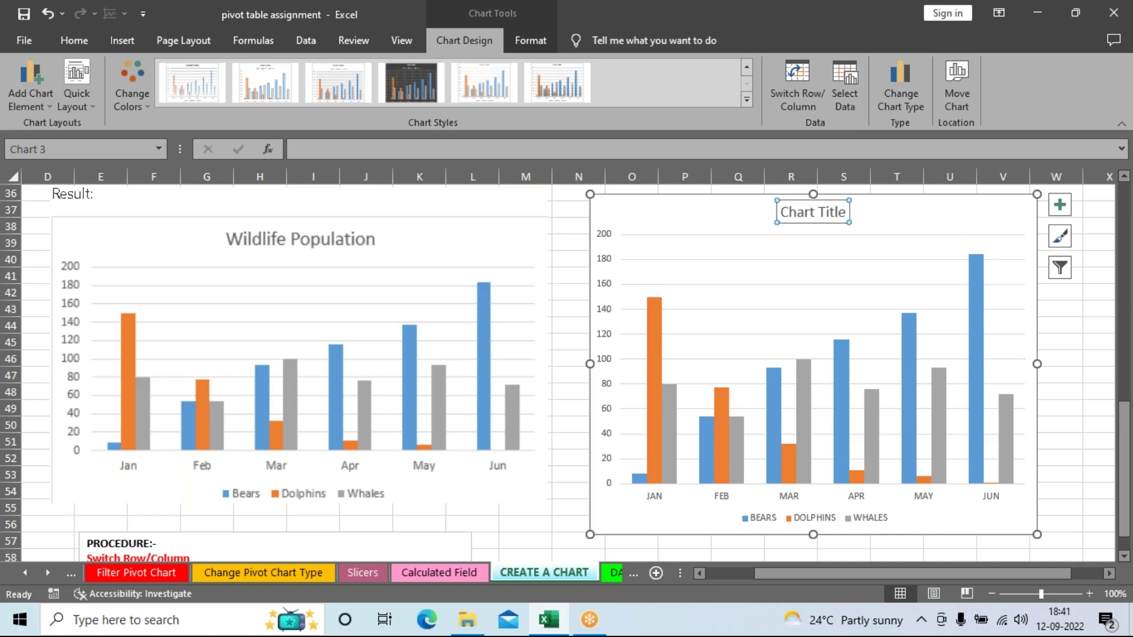
text(wildl)
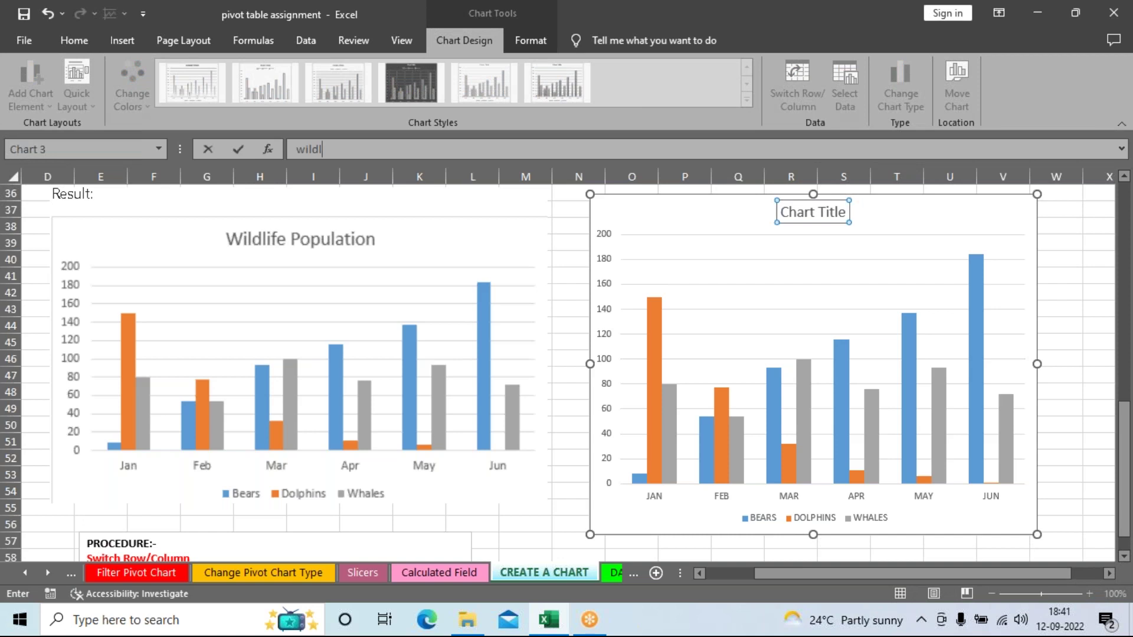
text(ife population)
click(1077, 407)
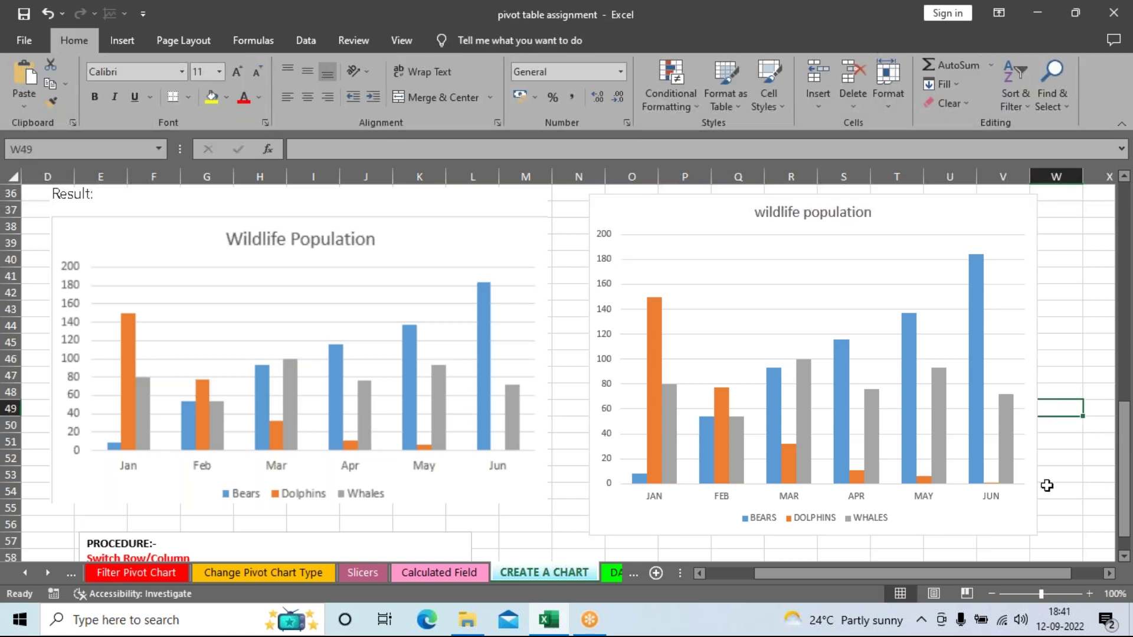
Step: Look over the charts, selecting the Result picture and the right-hand line chart
mouse_move(919, 425)
scroll(932, 413, up, 12)
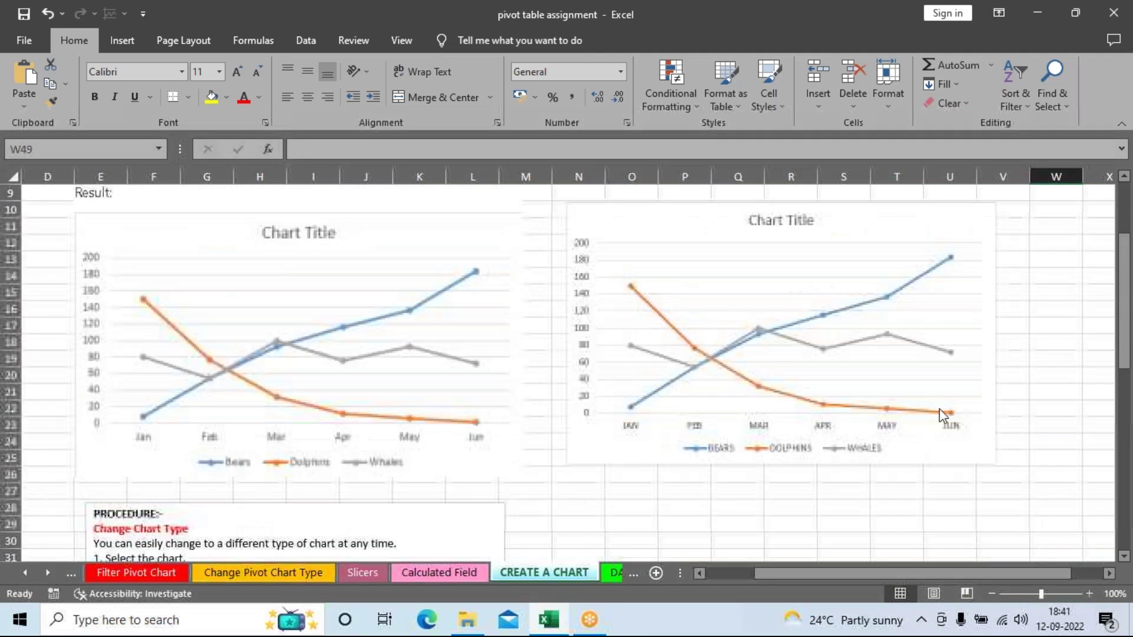
scroll(861, 422, down, 5)
scroll(879, 419, down, 11)
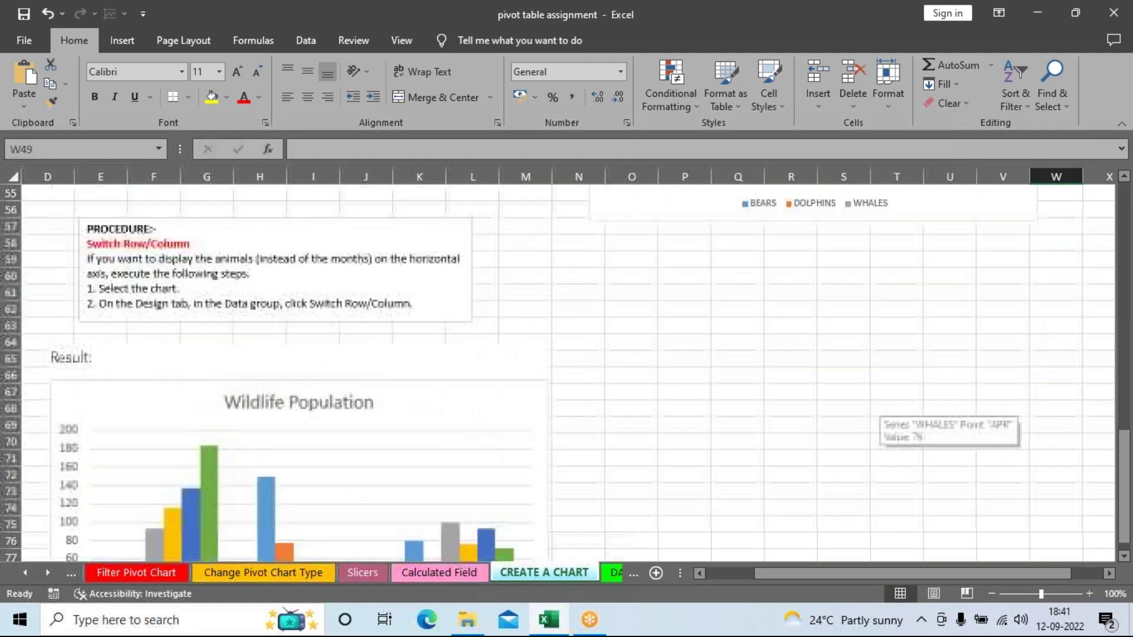
scroll(883, 397, up, 13)
scroll(897, 407, up, 10)
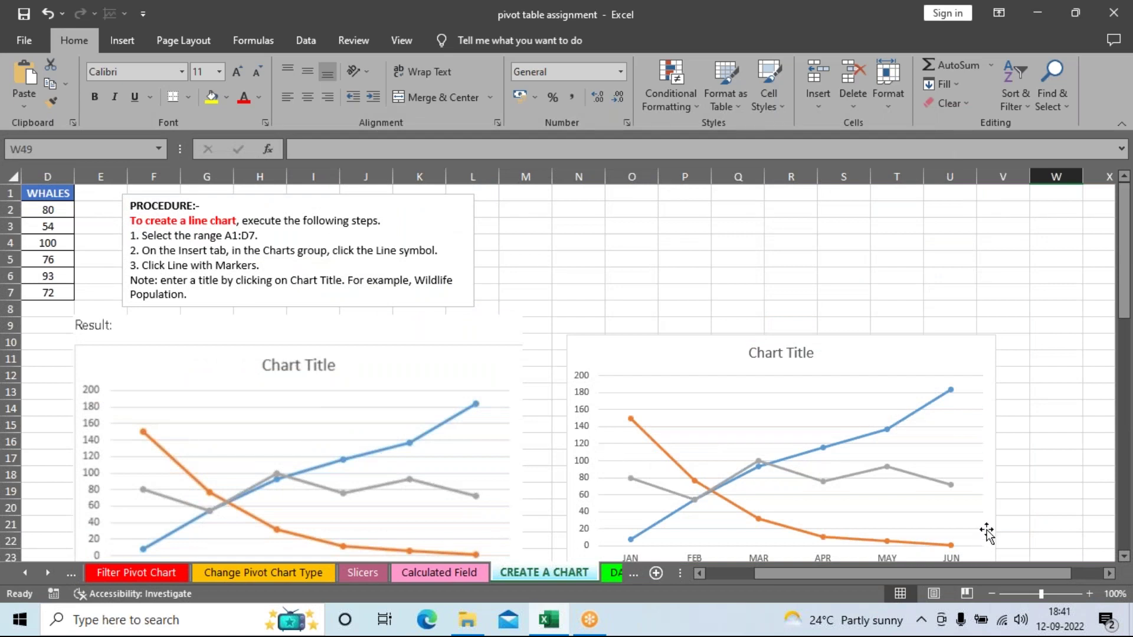
click(511, 354)
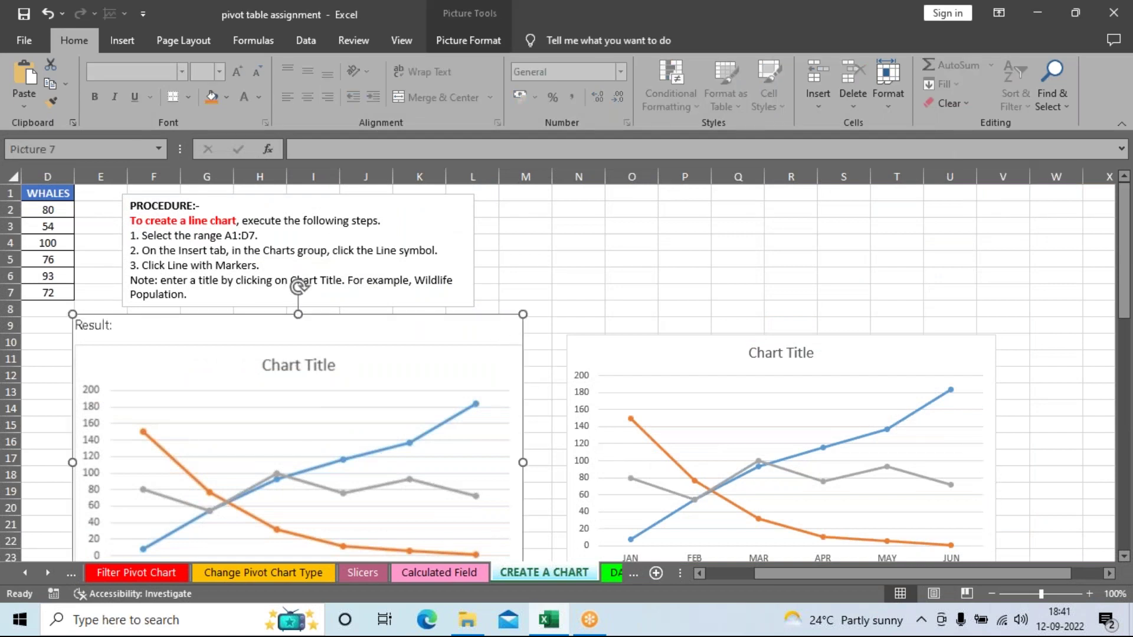
click(687, 355)
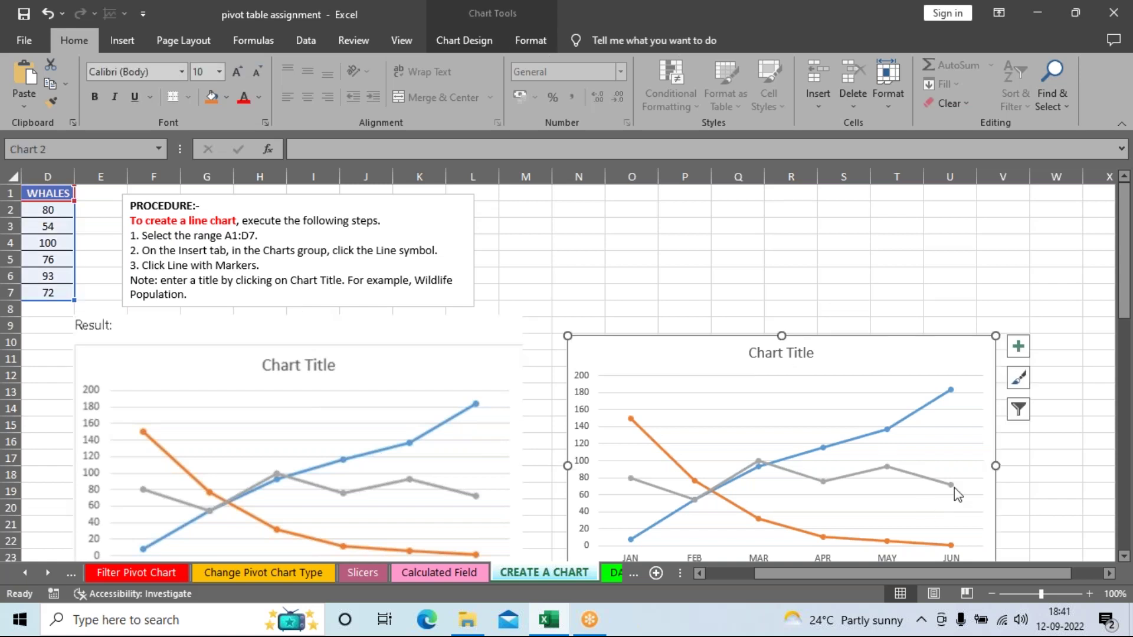
scroll(954, 488, down, 10)
scroll(963, 458, up, 1)
Step: Select the wildlife population column chart to copy, then move down to the empty cells
click(963, 458)
scroll(774, 475, down, 10)
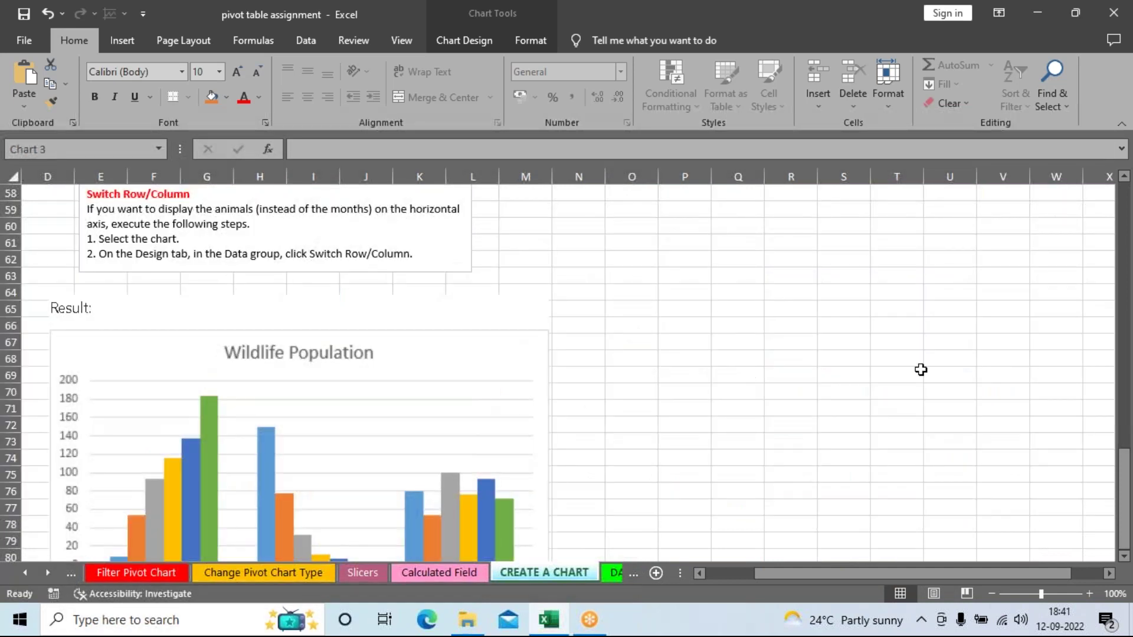
scroll(190, 262, up, 1)
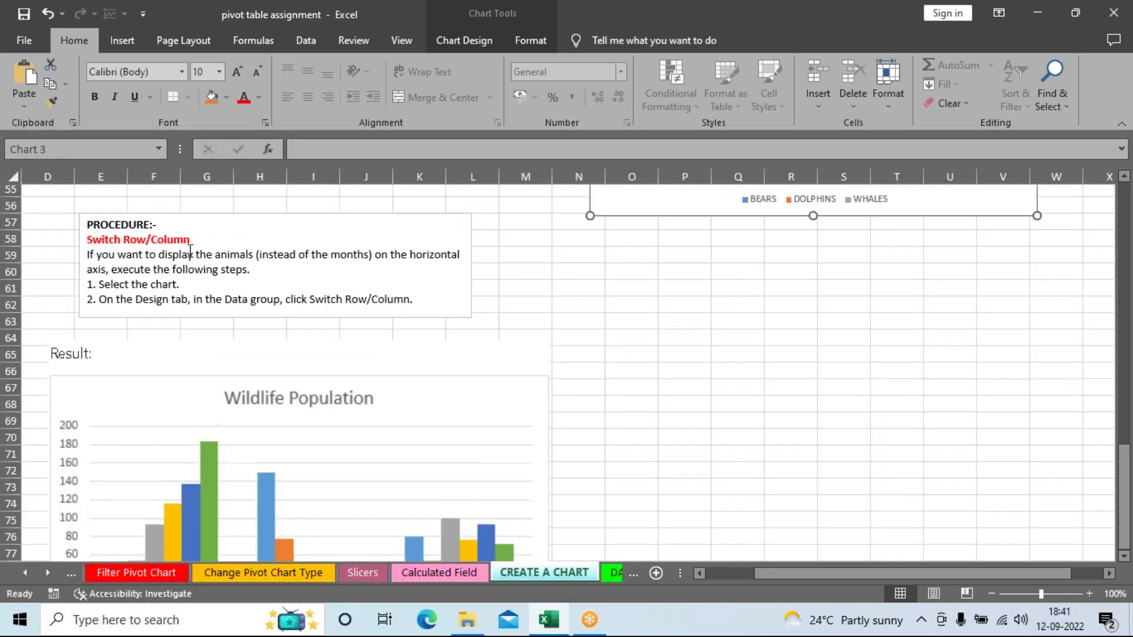
scroll(998, 388, up, 3)
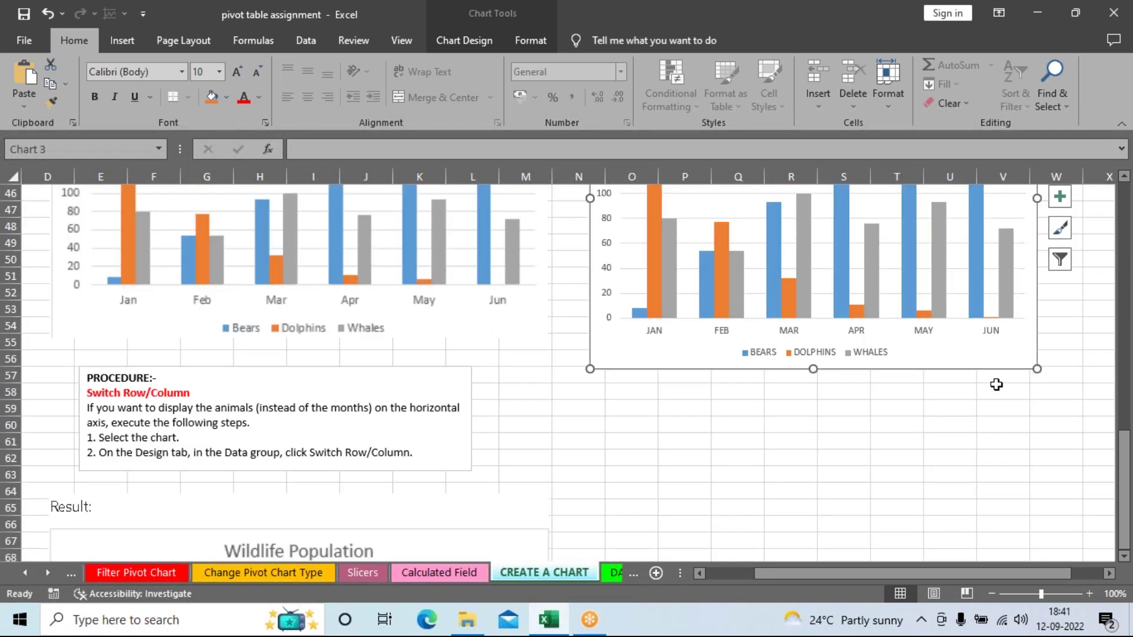
scroll(996, 386, up, 12)
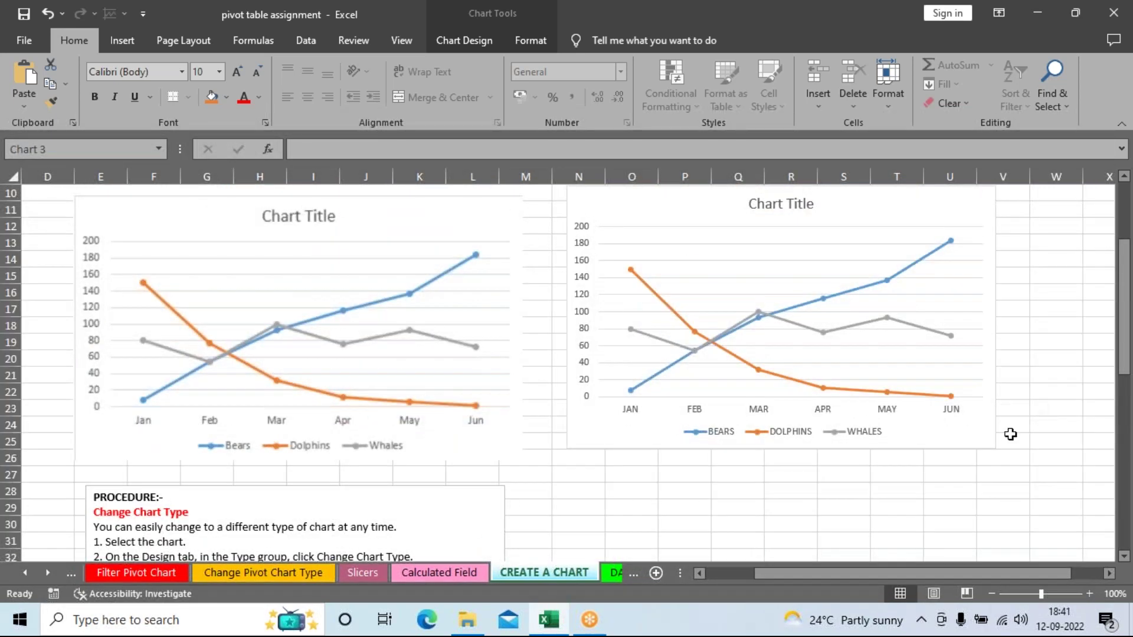
scroll(1041, 470, down, 14)
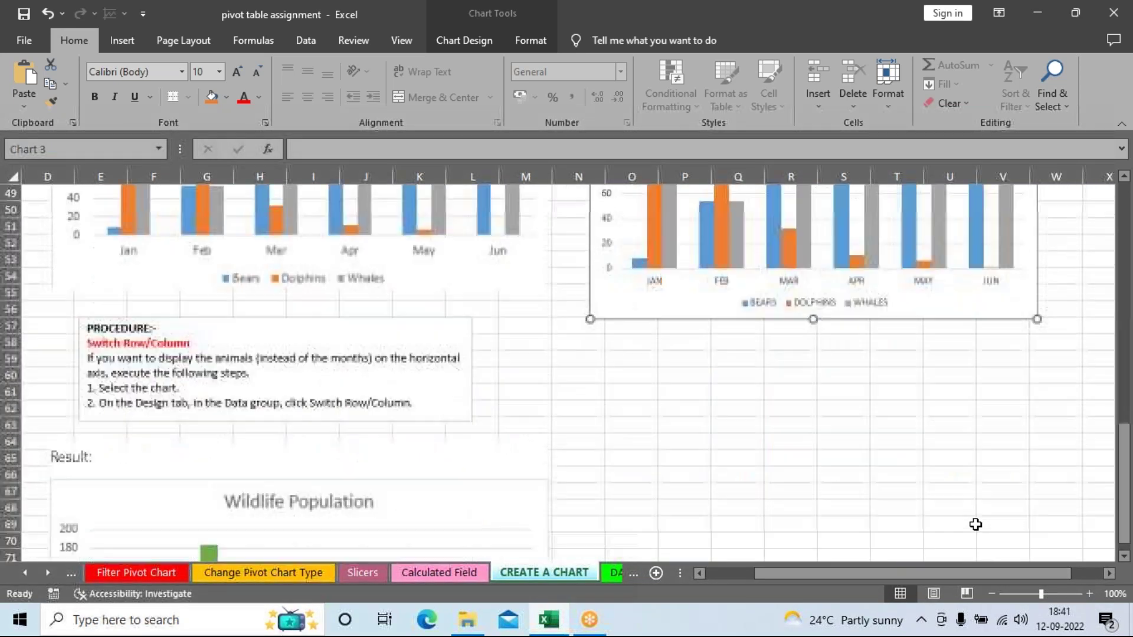
click(966, 424)
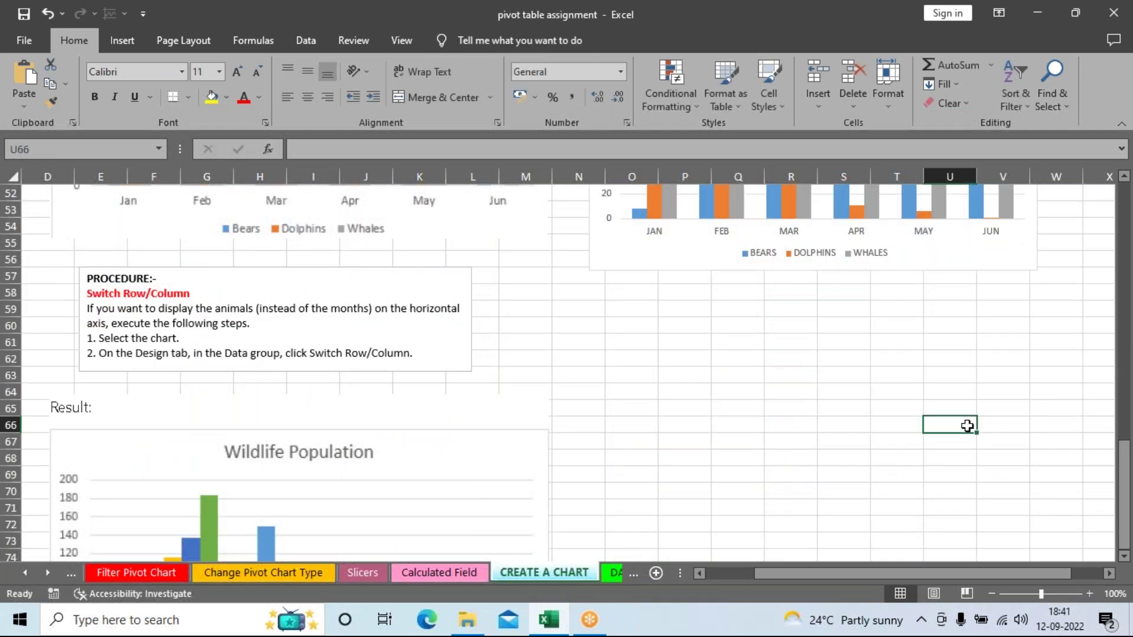
scroll(799, 242, up, 6)
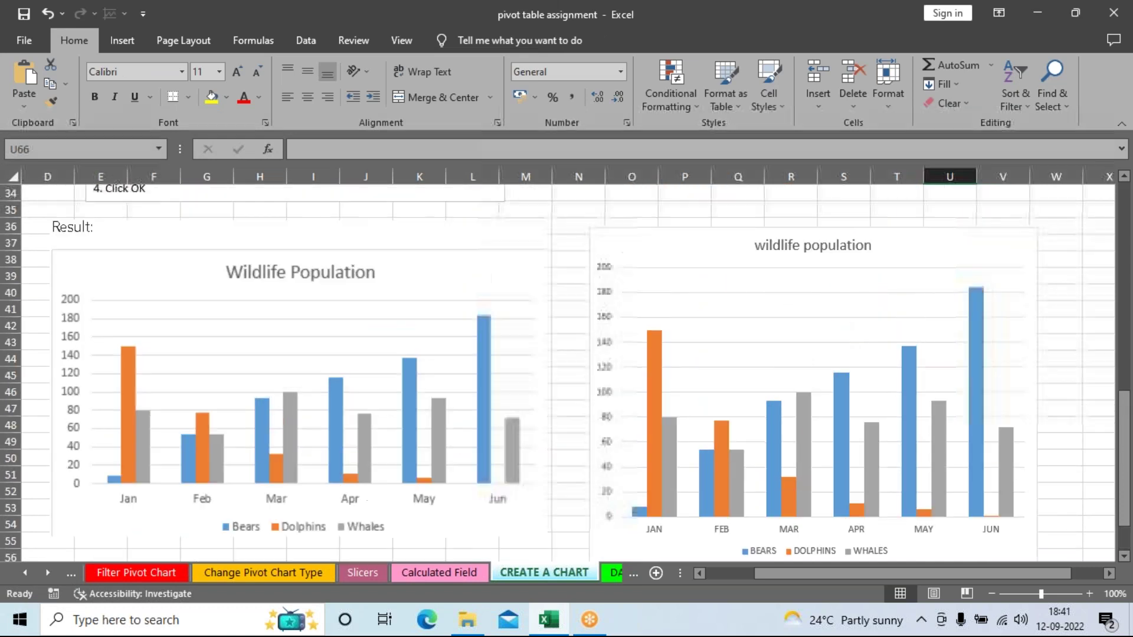
click(902, 248)
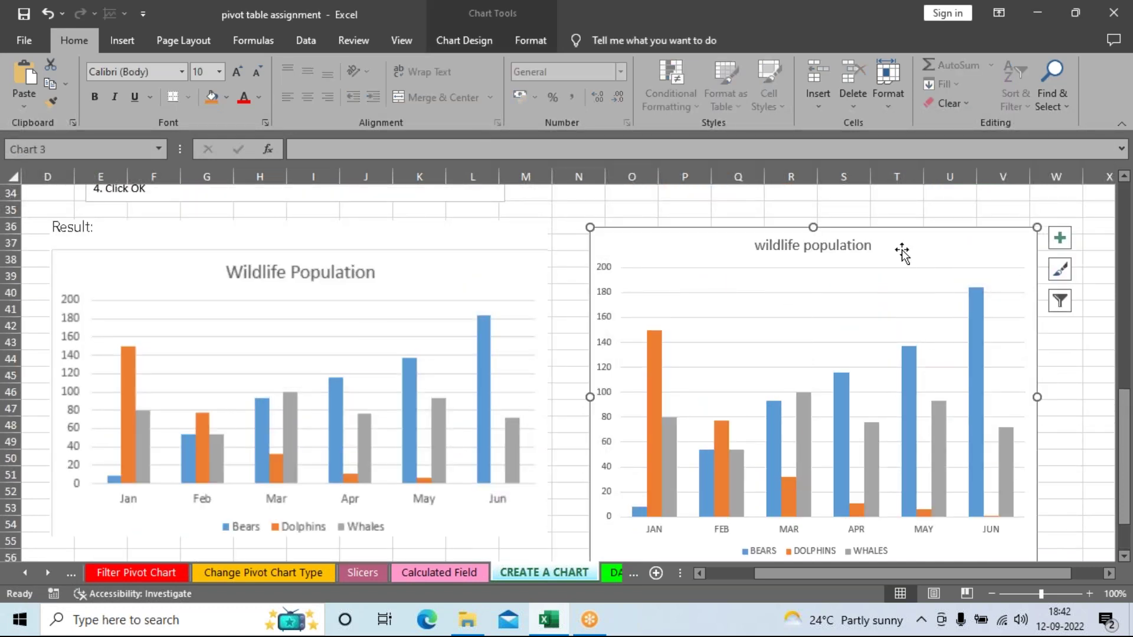
scroll(920, 341, down, 8)
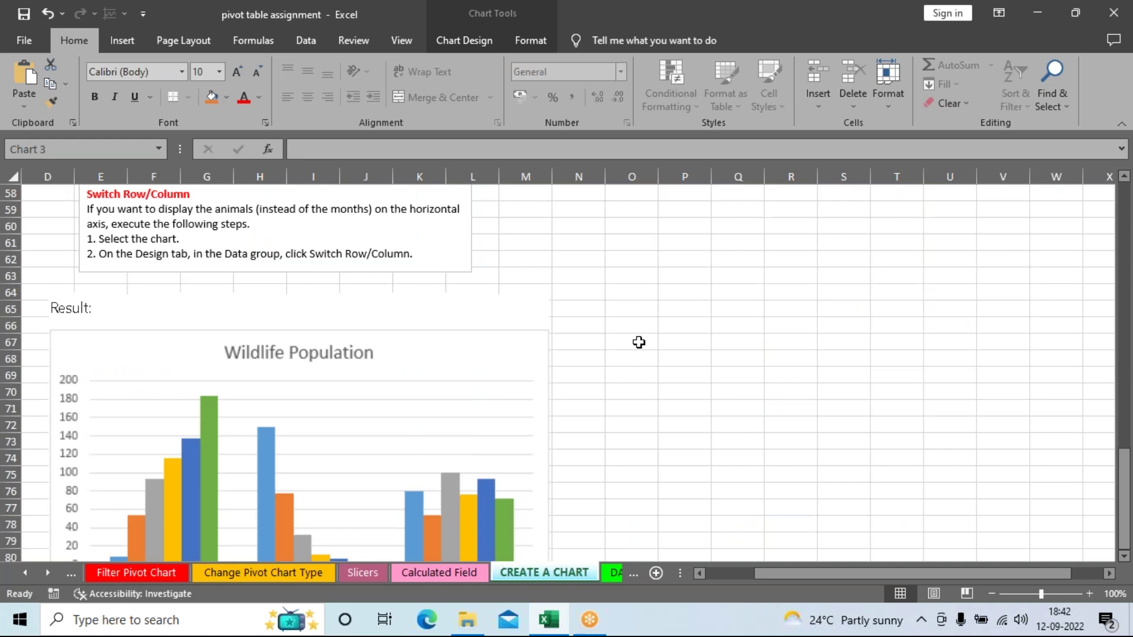
click(643, 313)
Step: Paste the wildlife population chart at cell O64 beside the Switch Row/Column Result
click(642, 293)
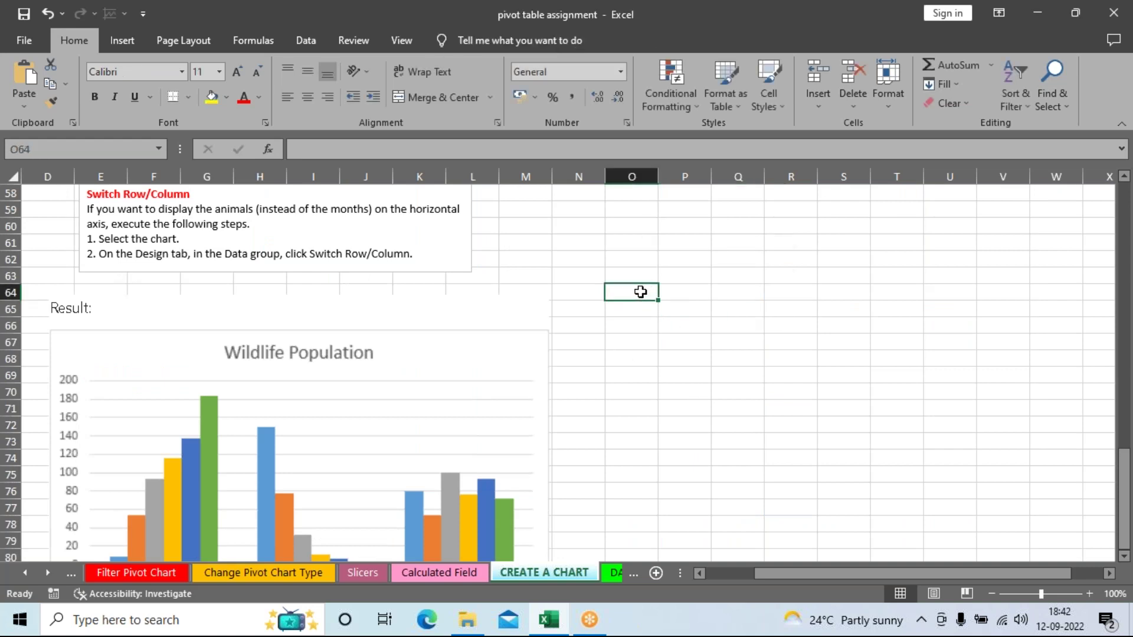
key(ctrl+v)
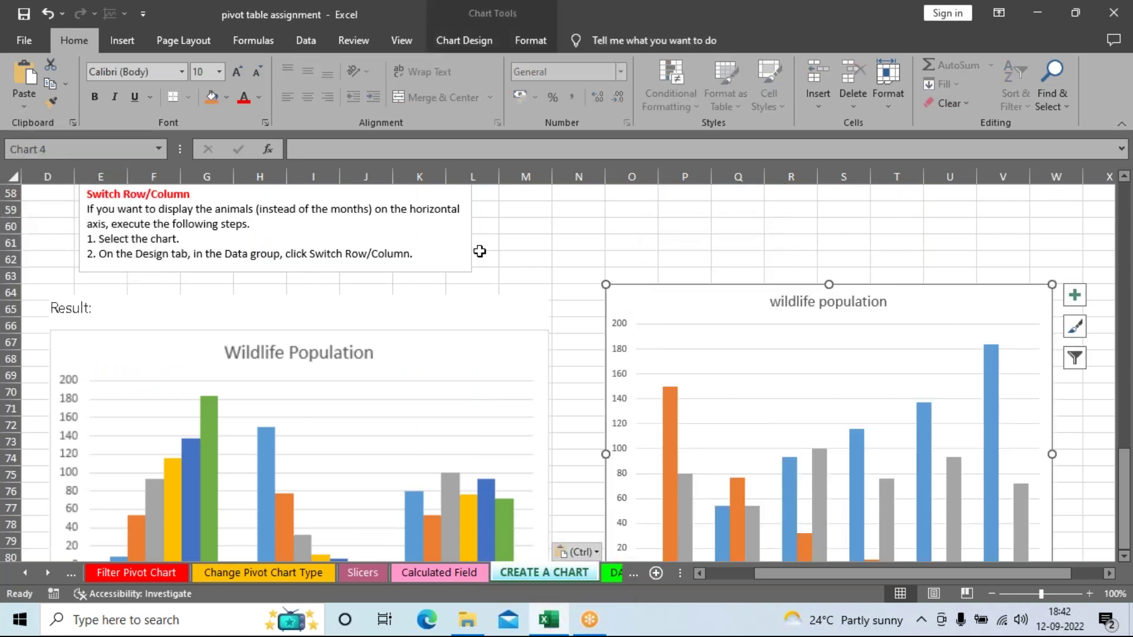
scroll(862, 347, up, 1)
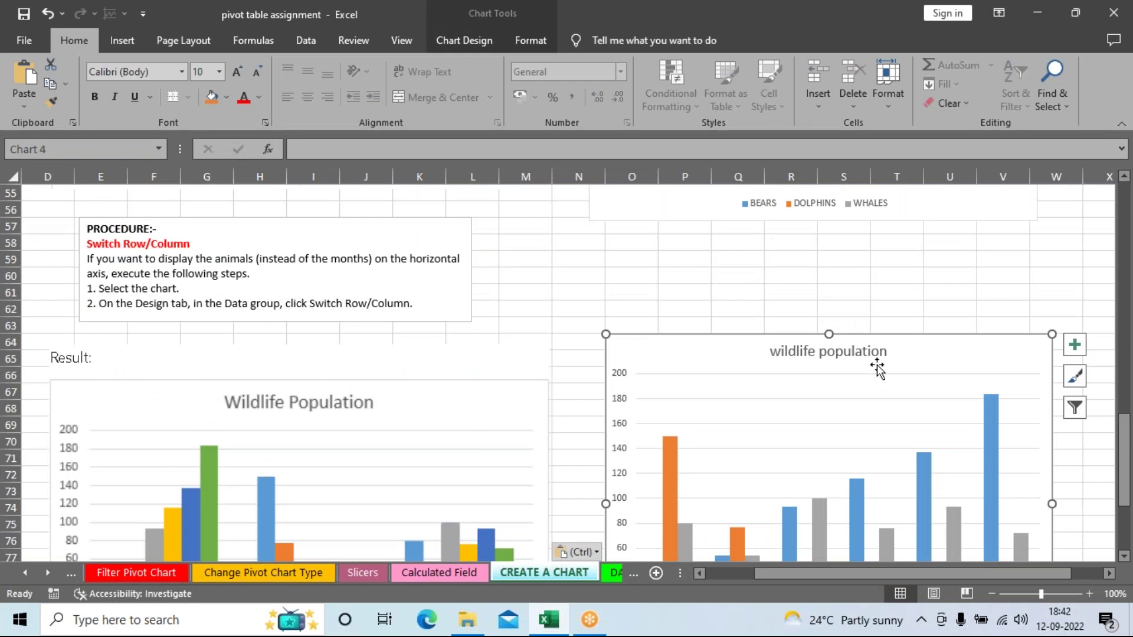
scroll(877, 365, down, 2)
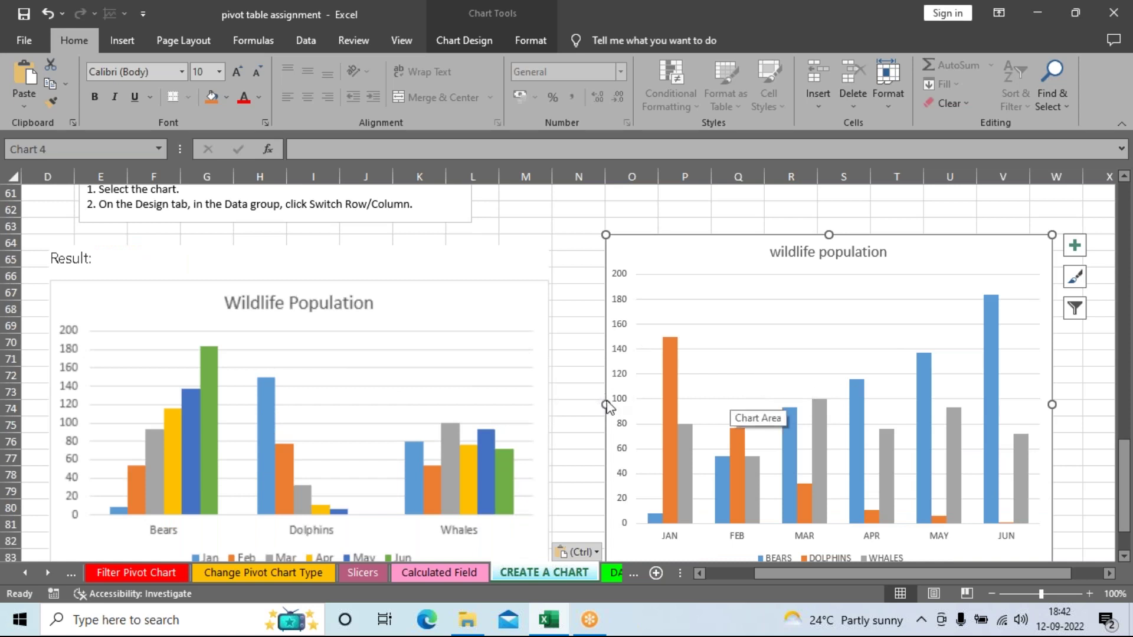
scroll(409, 333, up, 2)
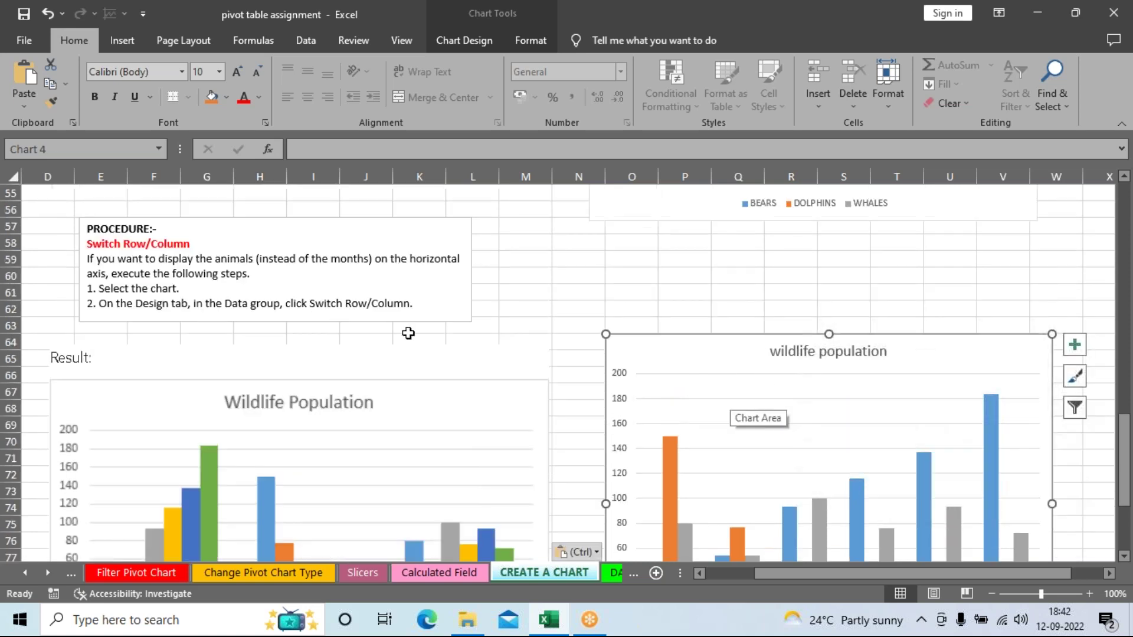
scroll(511, 425, down, 1)
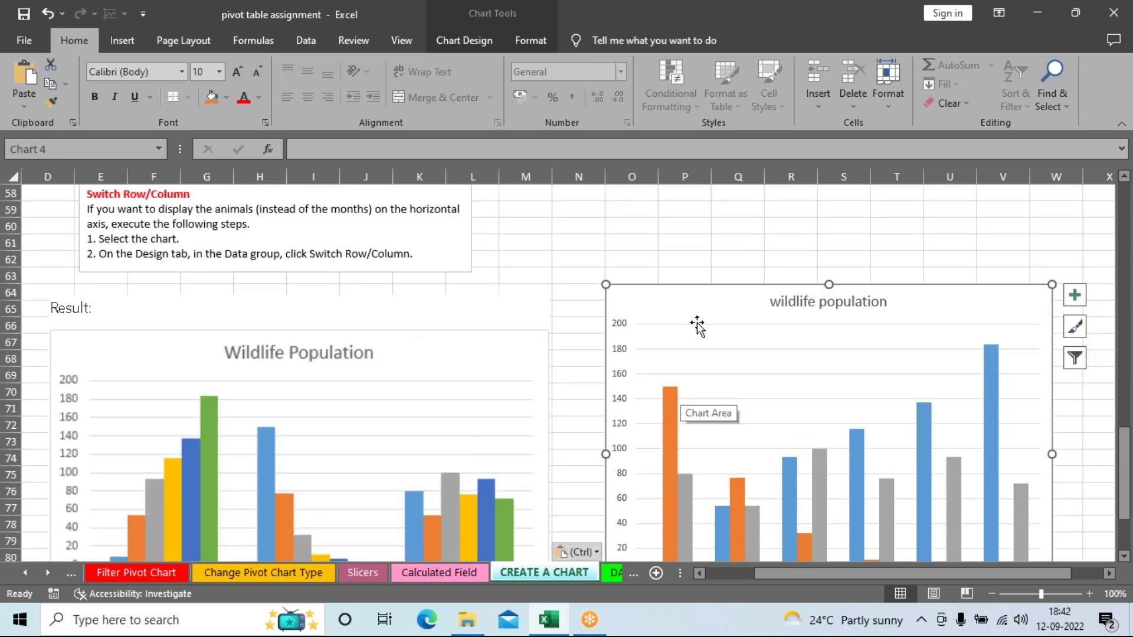
scroll(847, 349, up, 2)
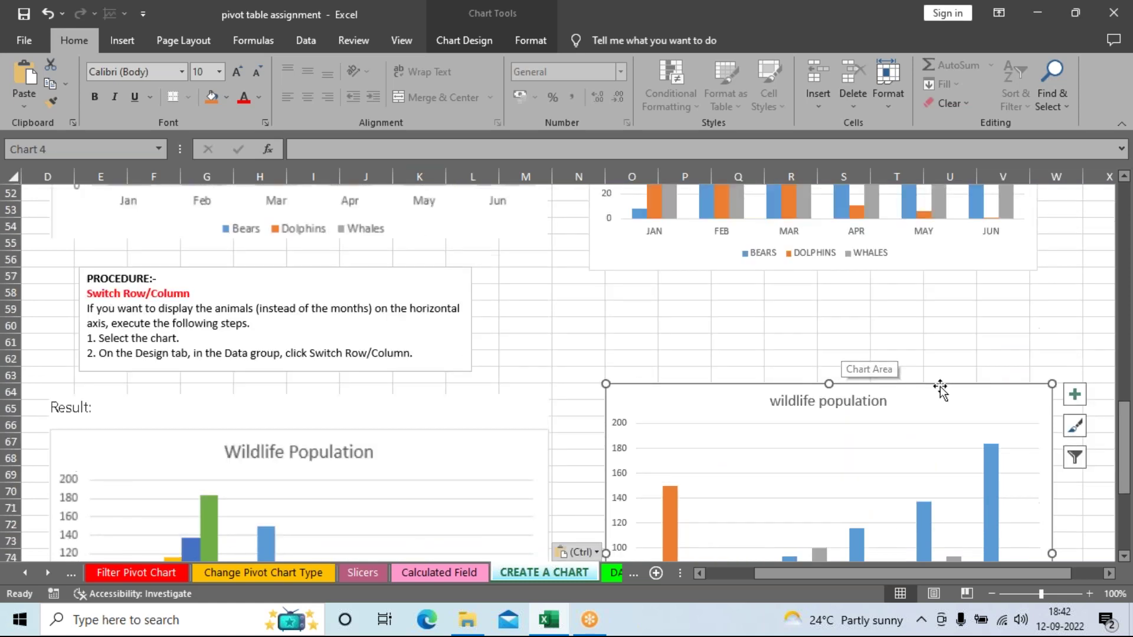
scroll(938, 387, down, 1)
scroll(1056, 537, down, 1)
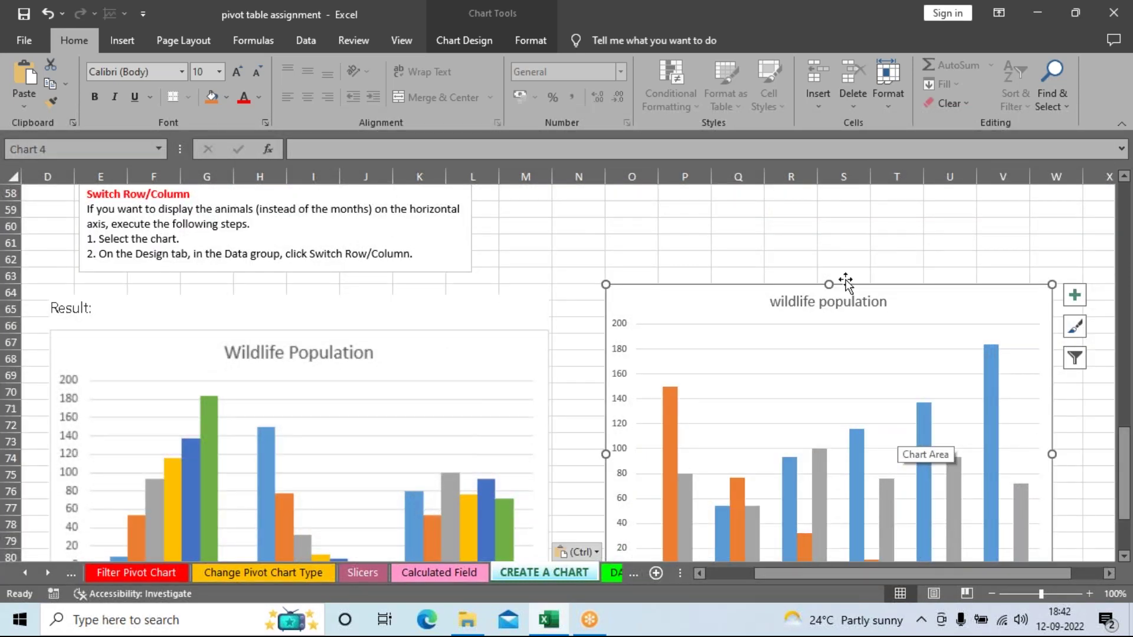
scroll(845, 282, down, 1)
scroll(691, 380, up, 1)
scroll(777, 277, up, 4)
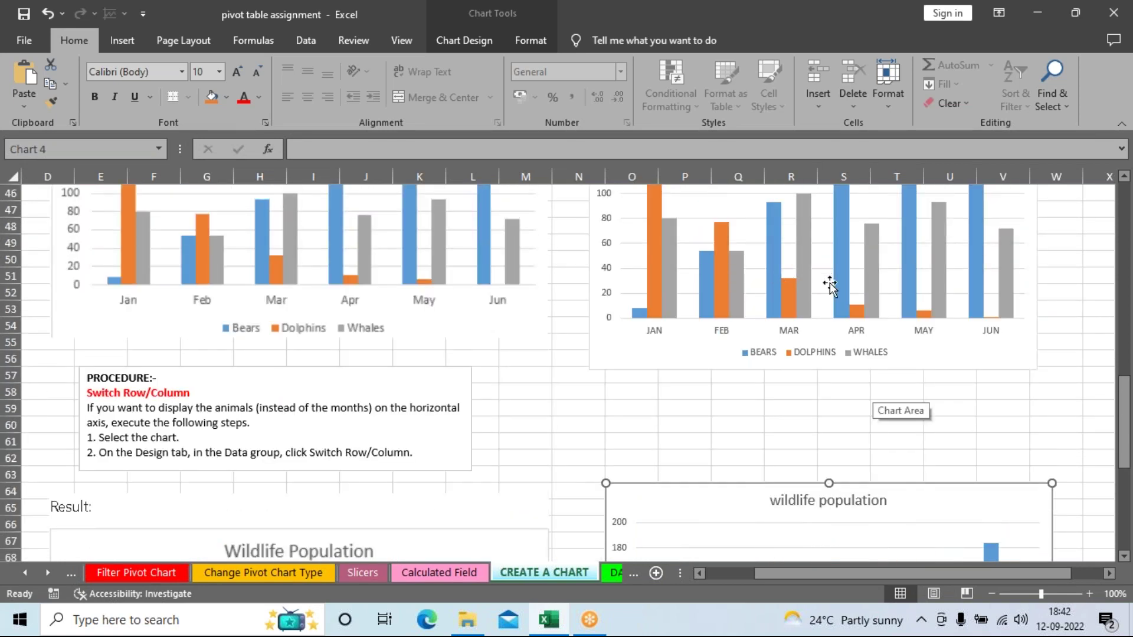
scroll(829, 285, down, 4)
scroll(826, 413, up, 1)
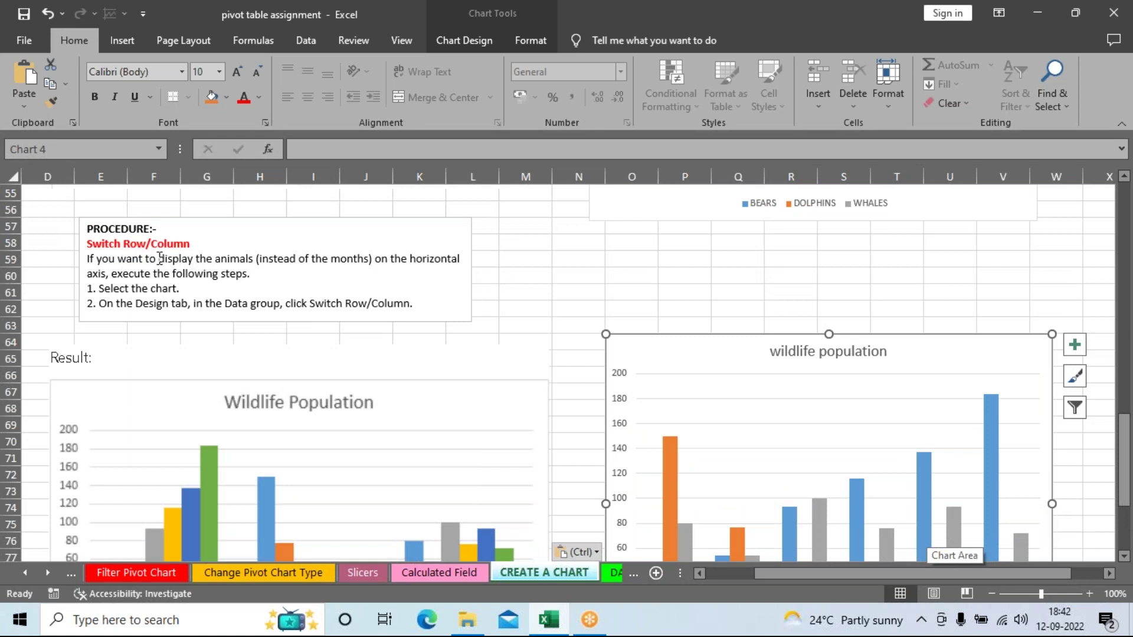
Step: Show Chart Design for the pasted chart and zoom the sheet to 110%
click(465, 36)
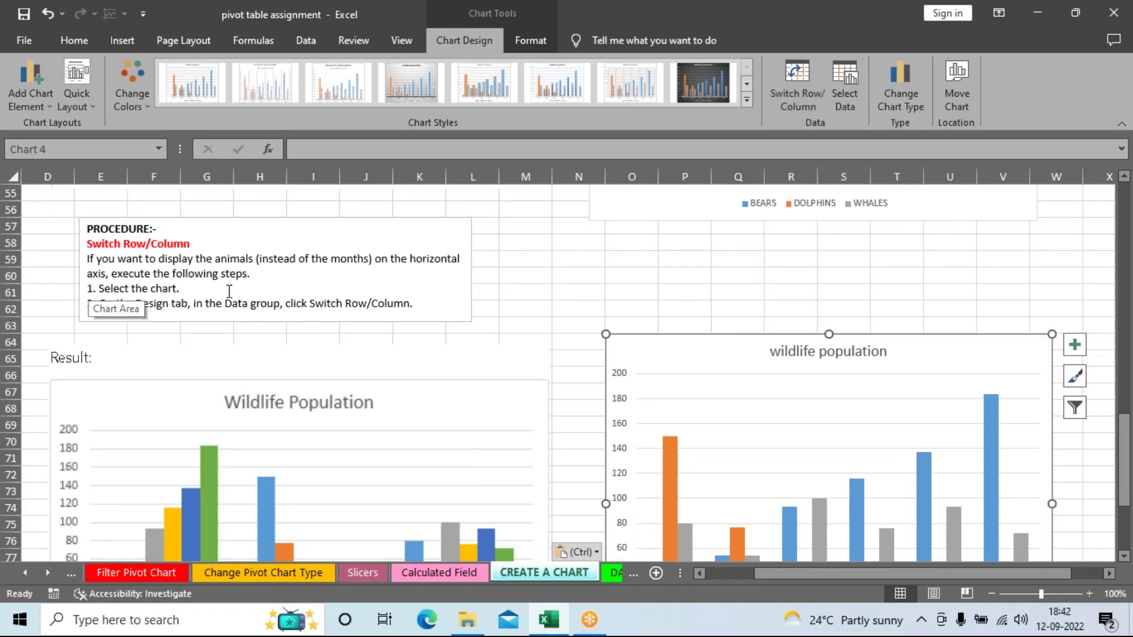
click(1089, 594)
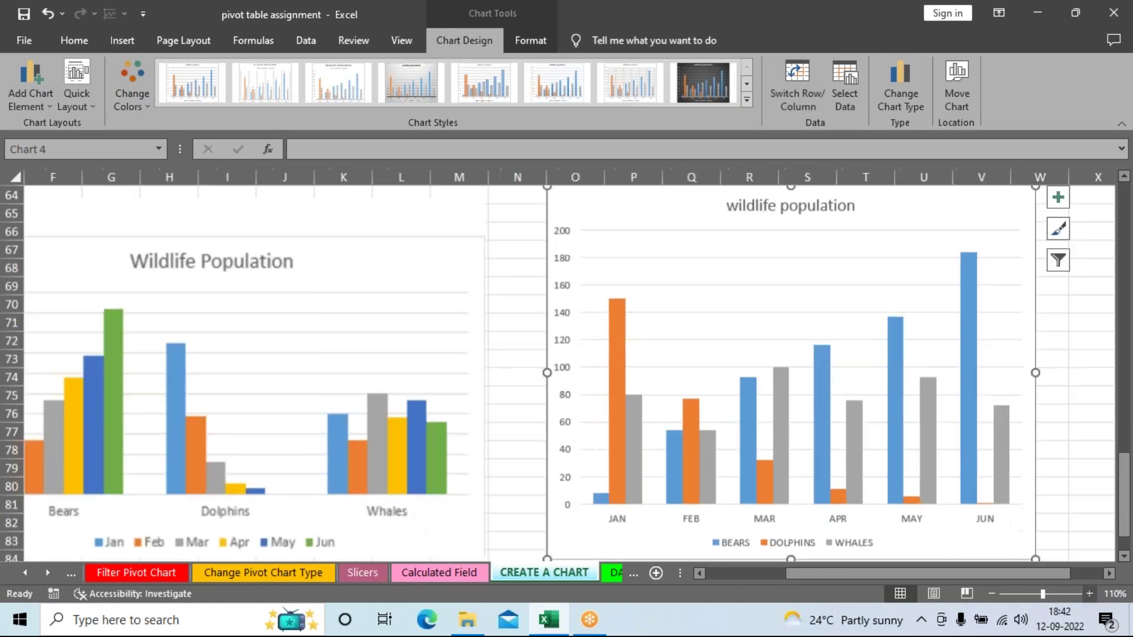
scroll(979, 548, up, 3)
drag(959, 573, 773, 575)
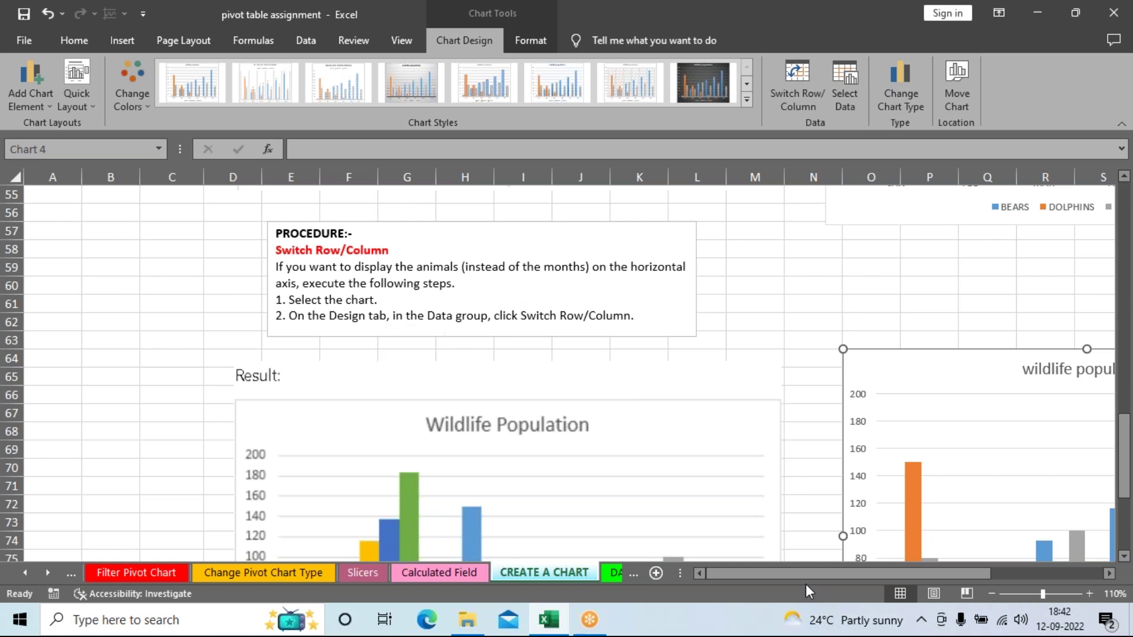
scroll(821, 514, down, 2)
scroll(822, 514, down, 2)
drag(805, 573, 888, 576)
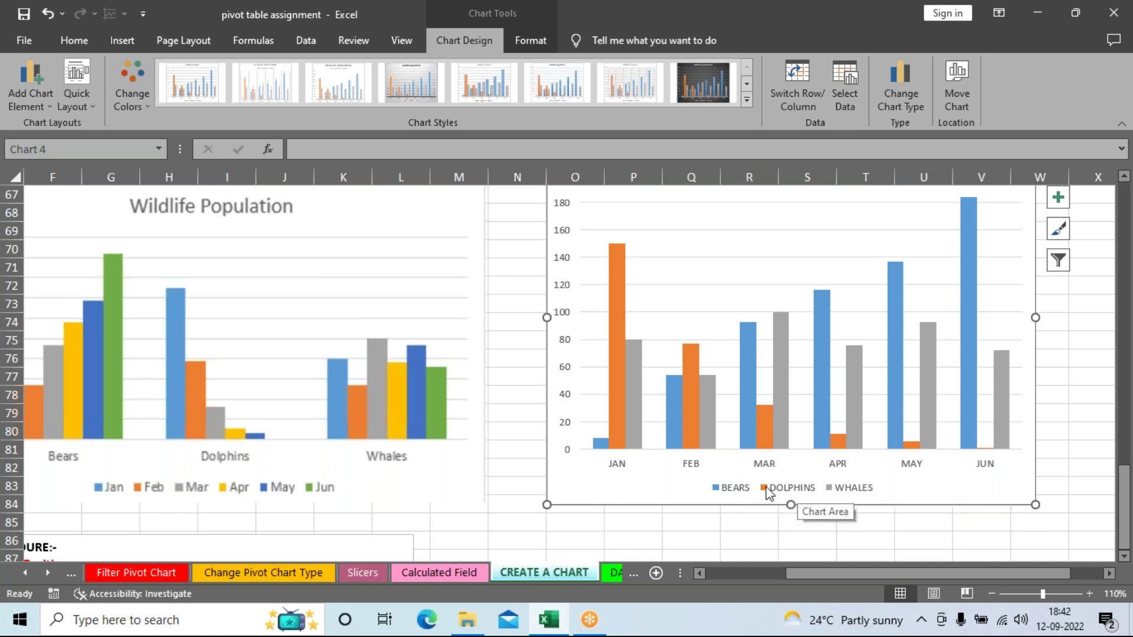
scroll(683, 486, up, 4)
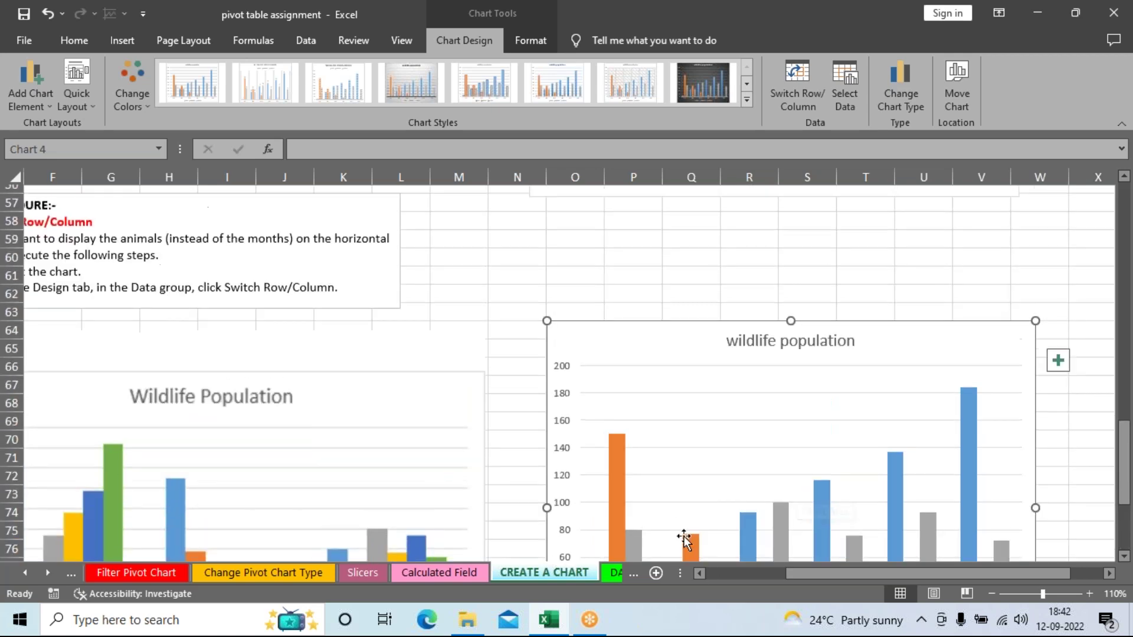
drag(812, 577, 780, 579)
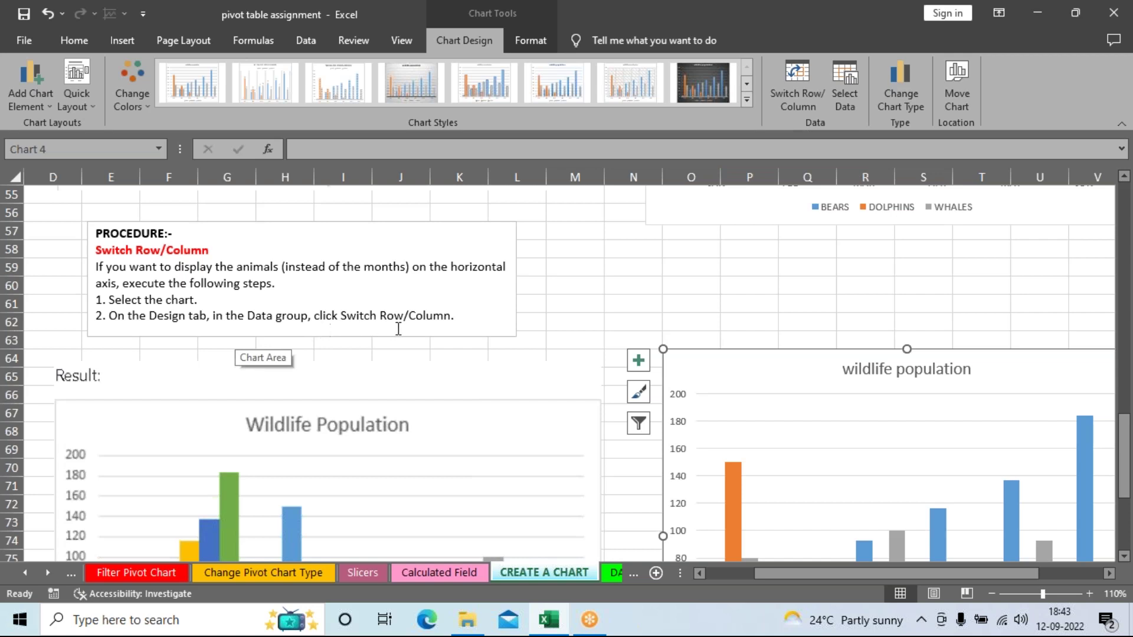
click(804, 84)
scroll(1003, 366, down, 4)
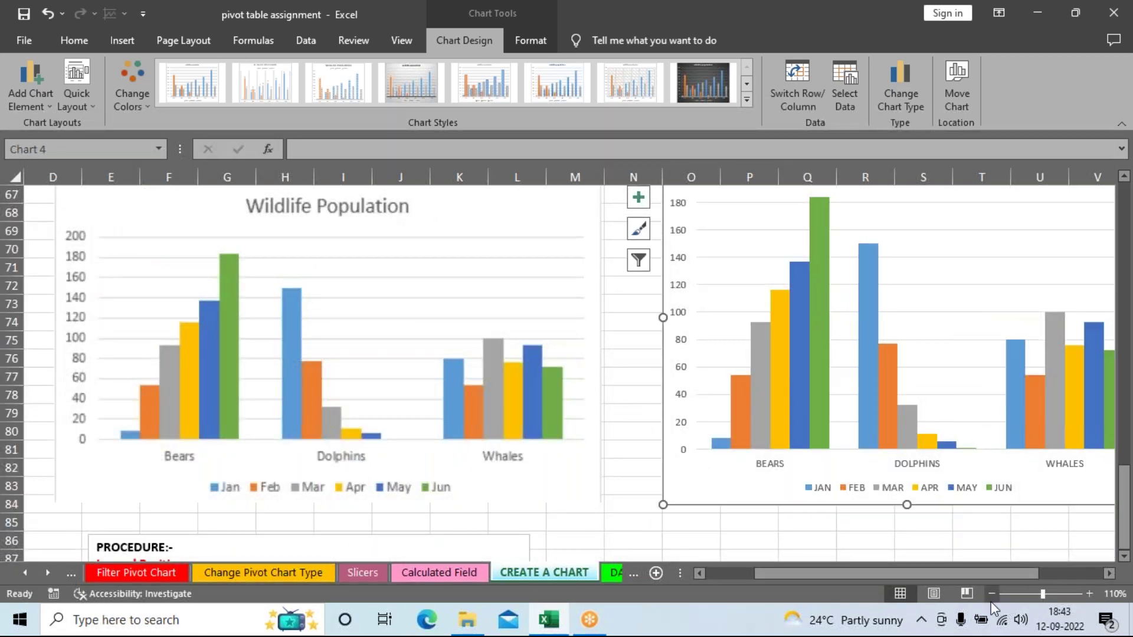
click(990, 594)
click(991, 593)
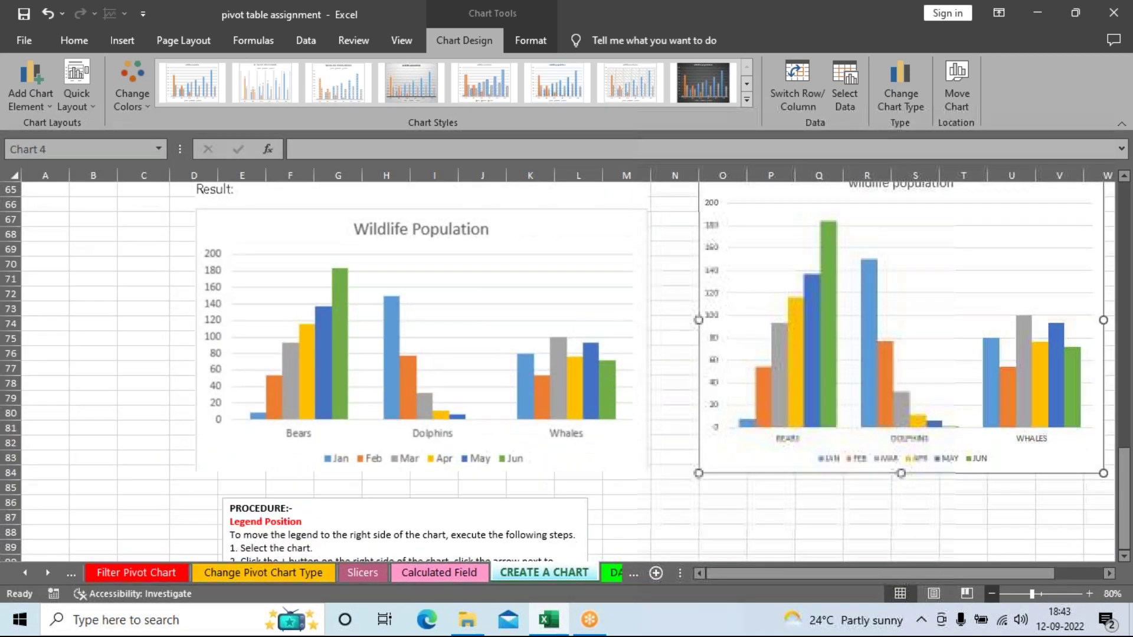
click(991, 593)
click(1058, 505)
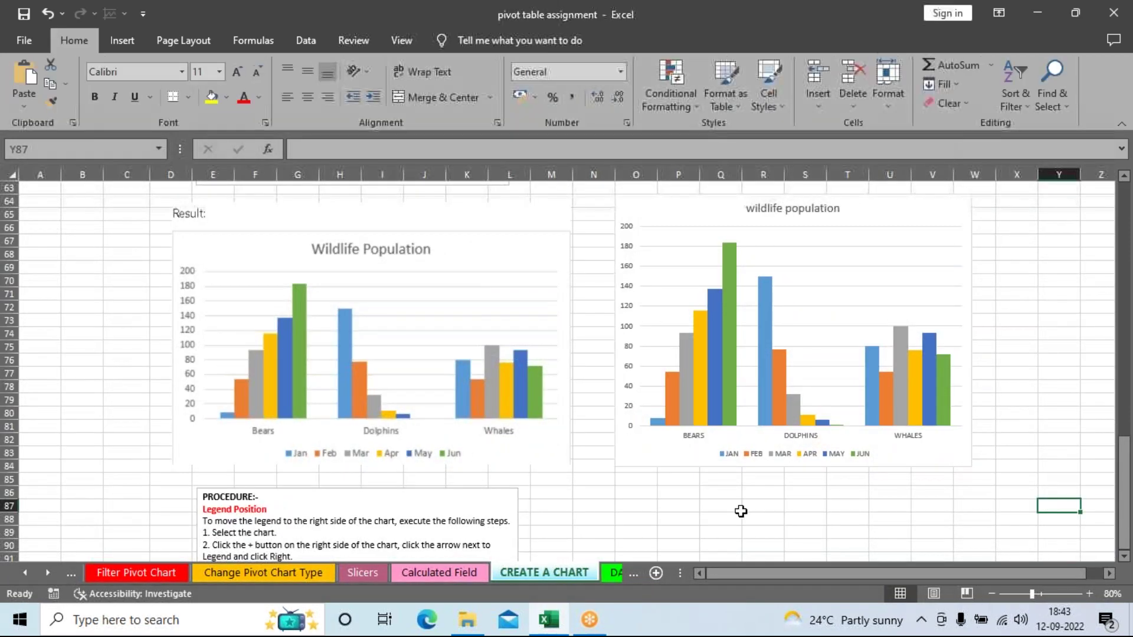
click(1089, 594)
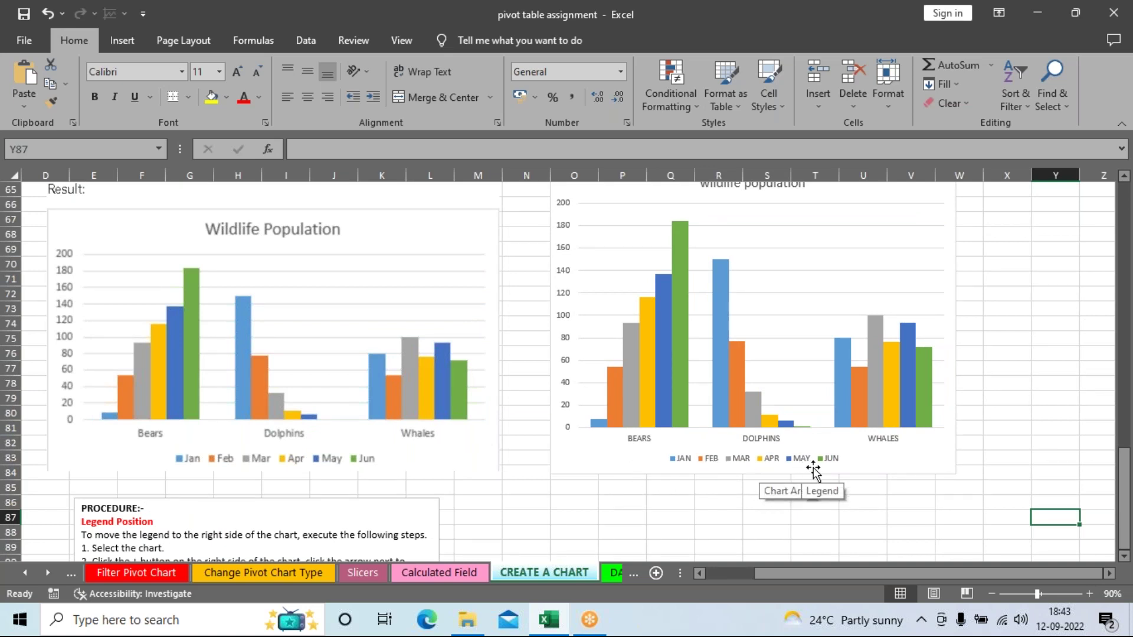
scroll(813, 469, up, 1)
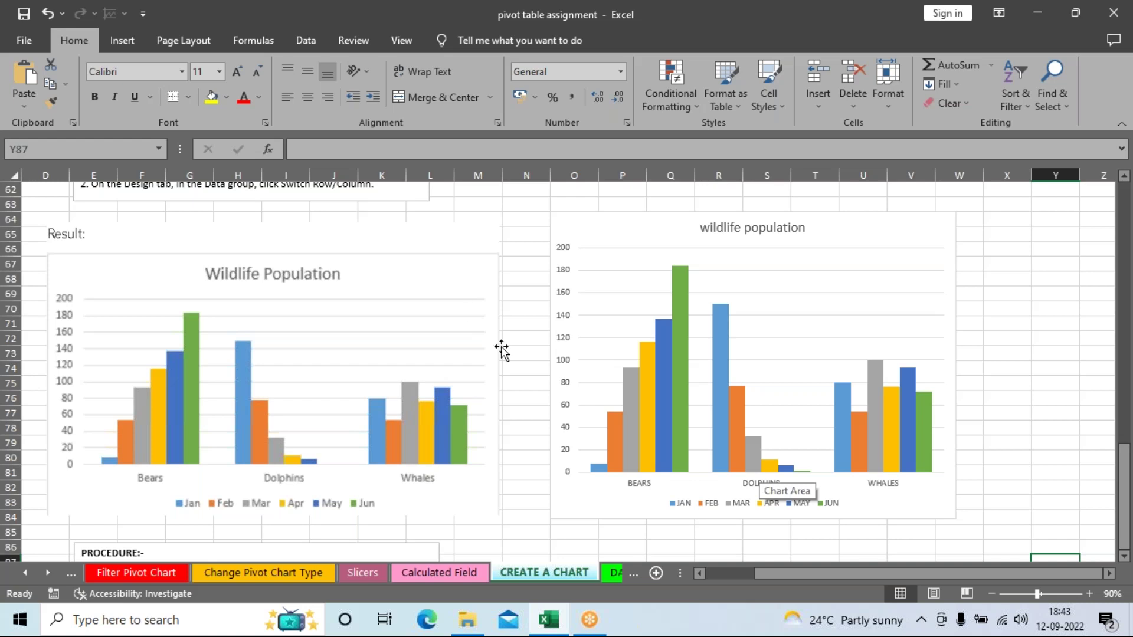
scroll(502, 350, down, 9)
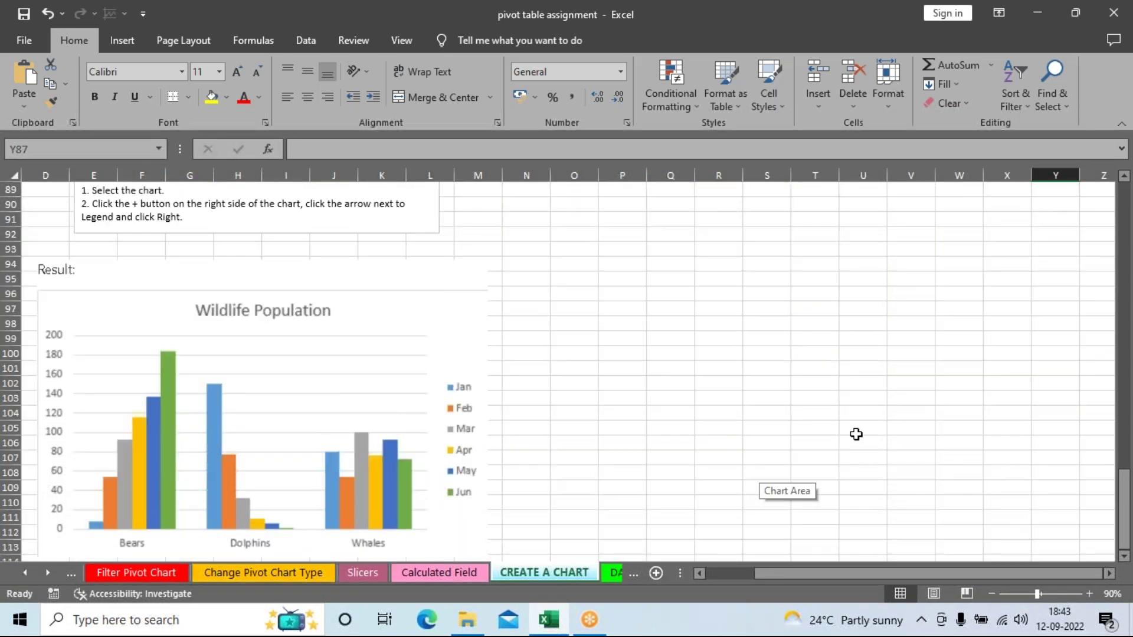
scroll(861, 434, up, 5)
scroll(852, 481, down, 5)
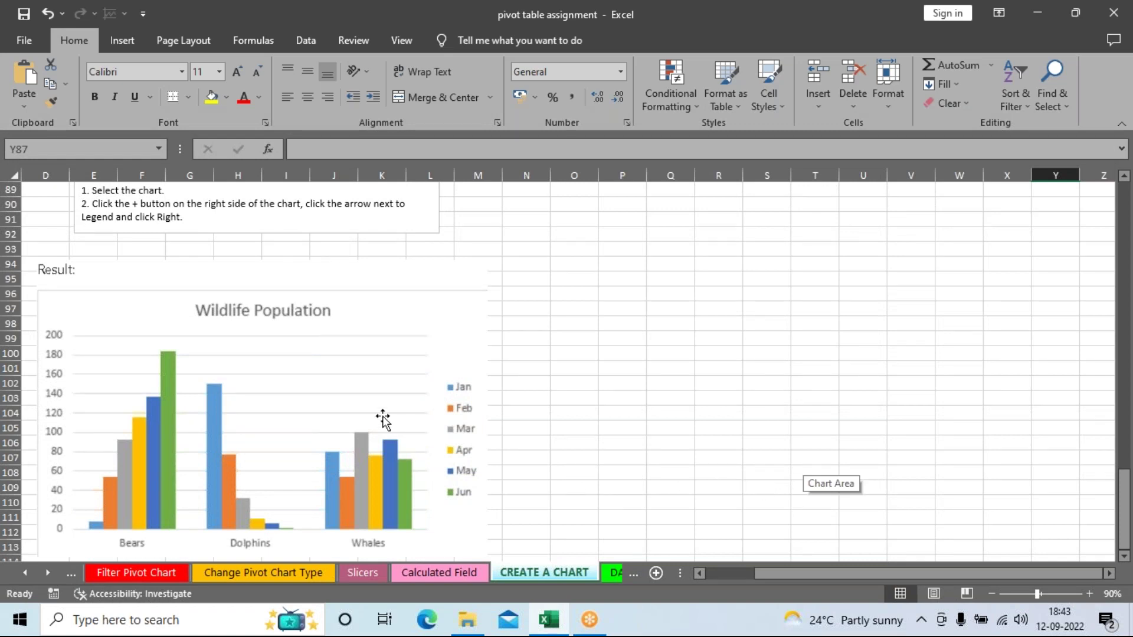
scroll(382, 417, up, 3)
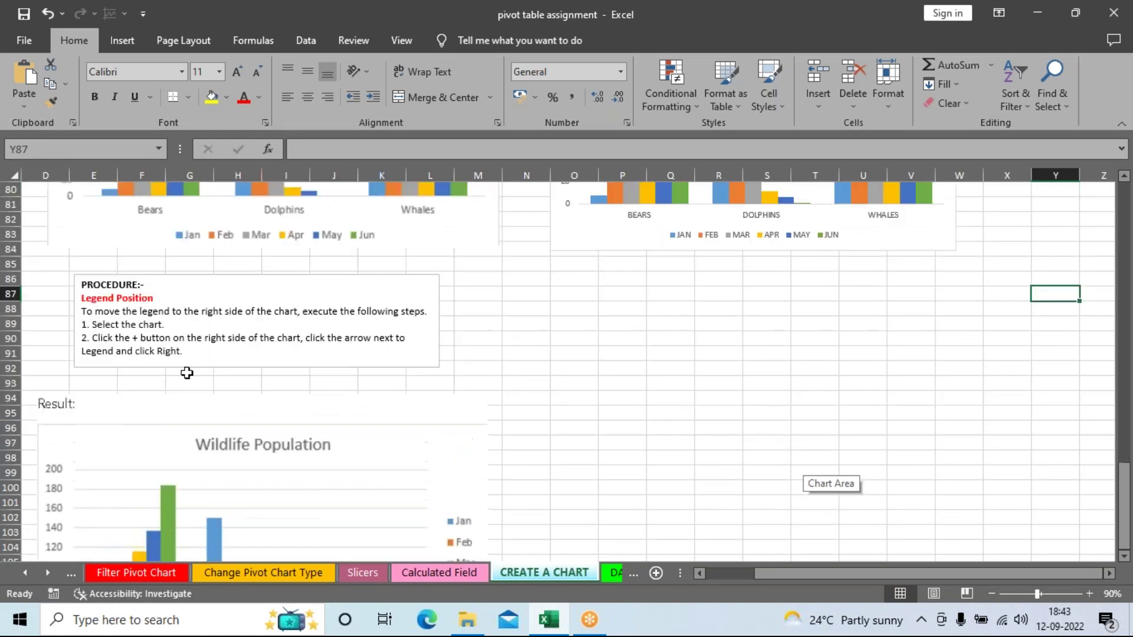
click(1089, 594)
drag(890, 572, 714, 572)
scroll(729, 518, up, 1)
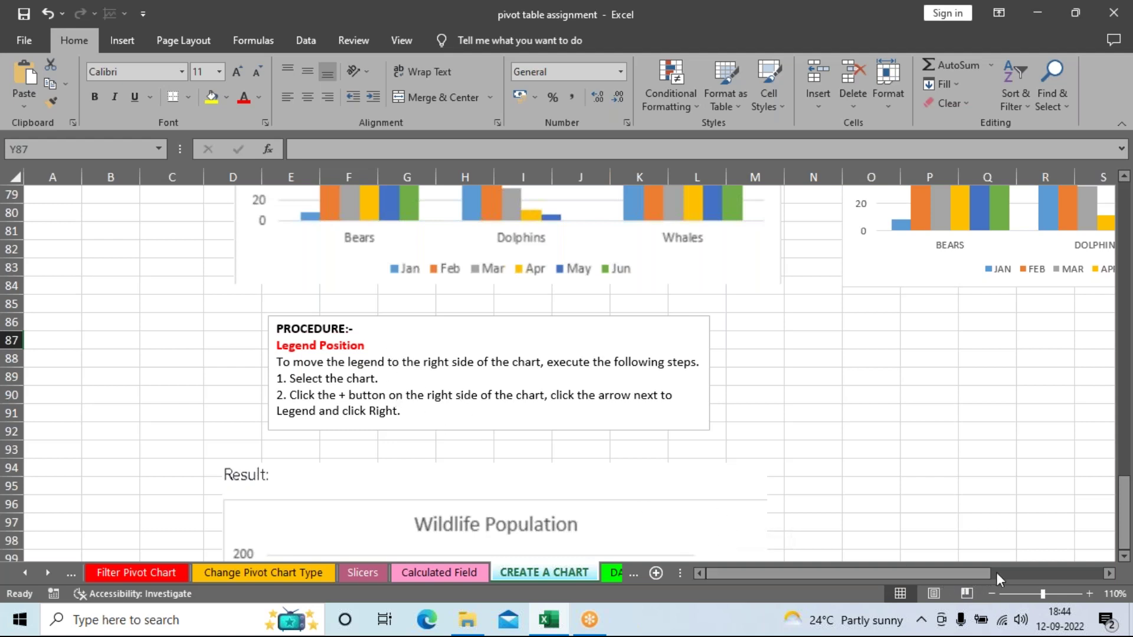
drag(915, 568, 1022, 565)
scroll(159, 267, up, 2)
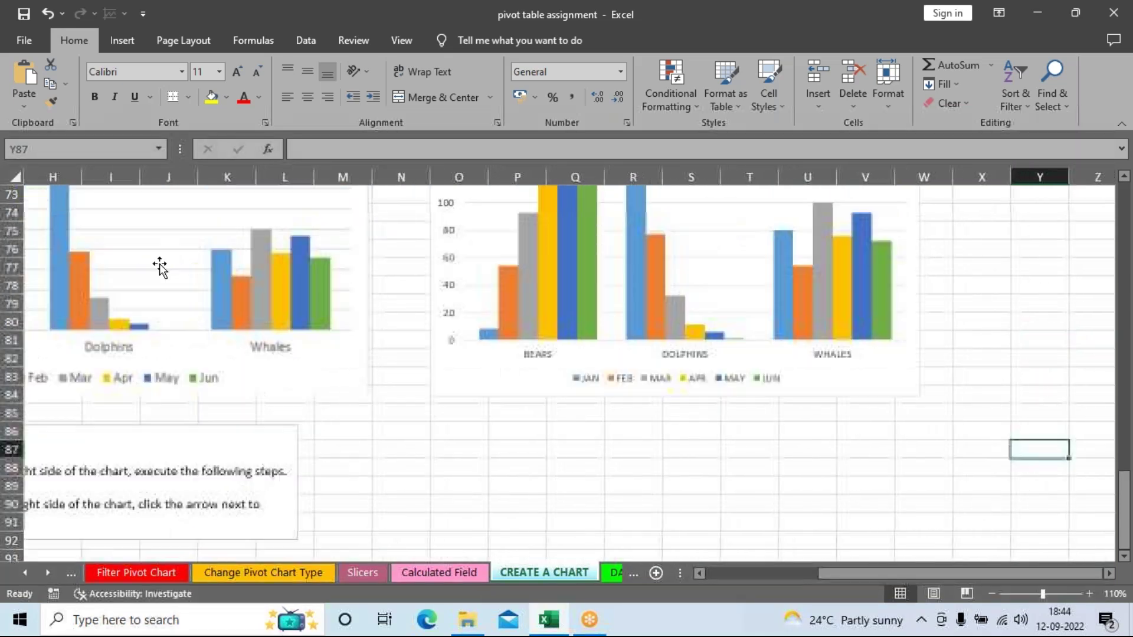
scroll(531, 413, up, 2)
drag(842, 570, 770, 579)
click(576, 271)
Step: Zoom out to 50% and select the right wildlife population chart
scroll(507, 266, up, 1)
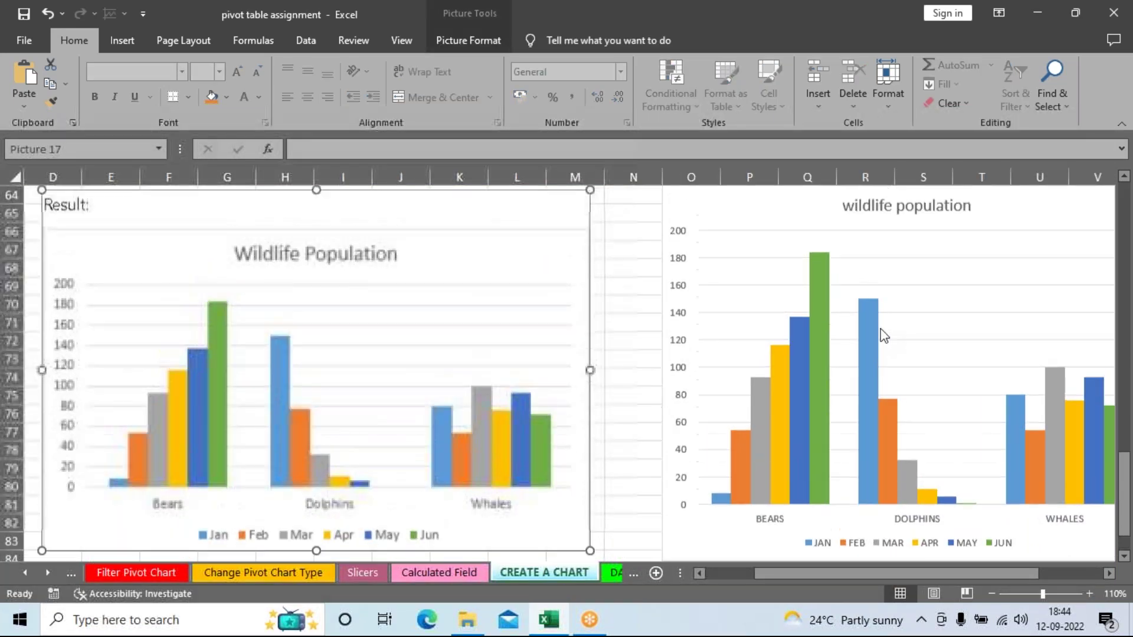
scroll(549, 270, down, 1)
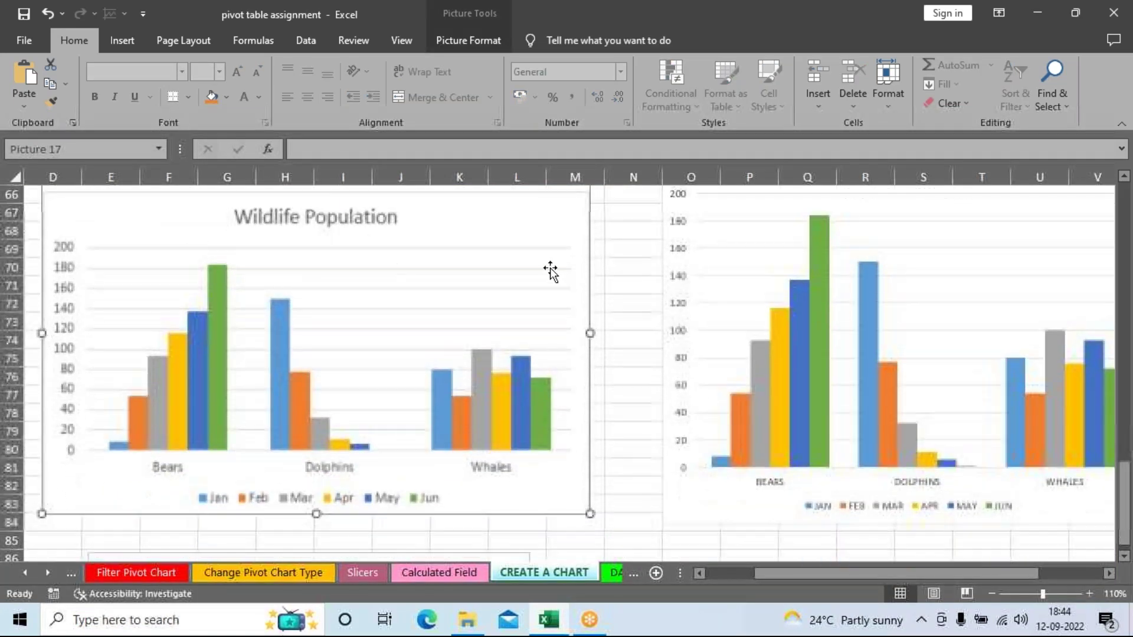
click(992, 594)
click(992, 593)
click(992, 594)
click(992, 593)
click(992, 594)
click(992, 593)
scroll(1003, 531, down, 5)
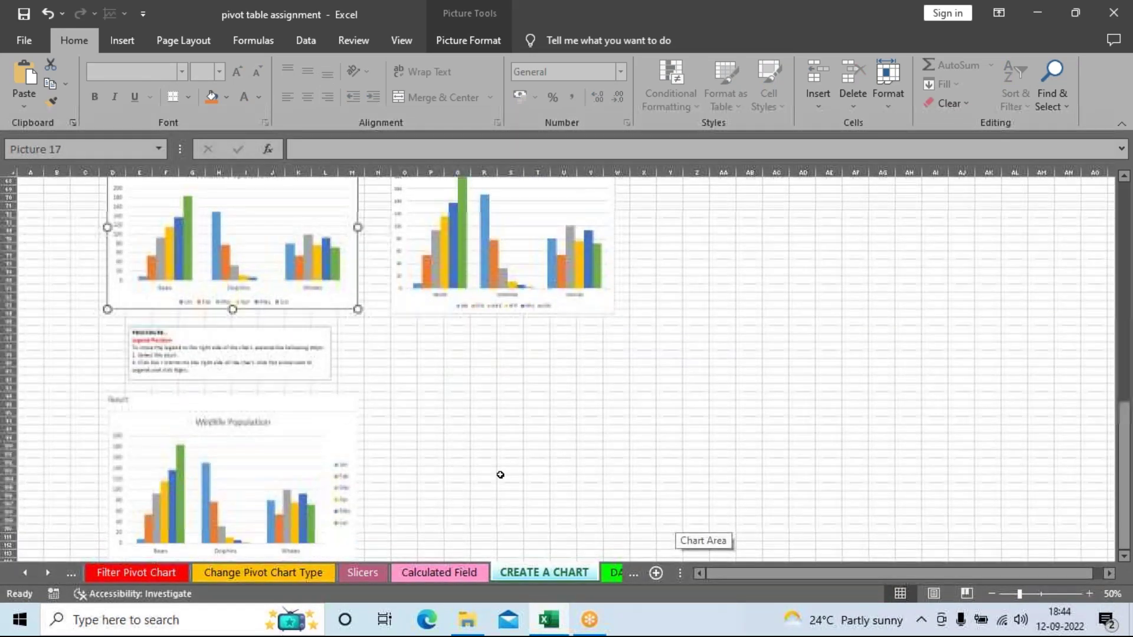
scroll(537, 248, up, 2)
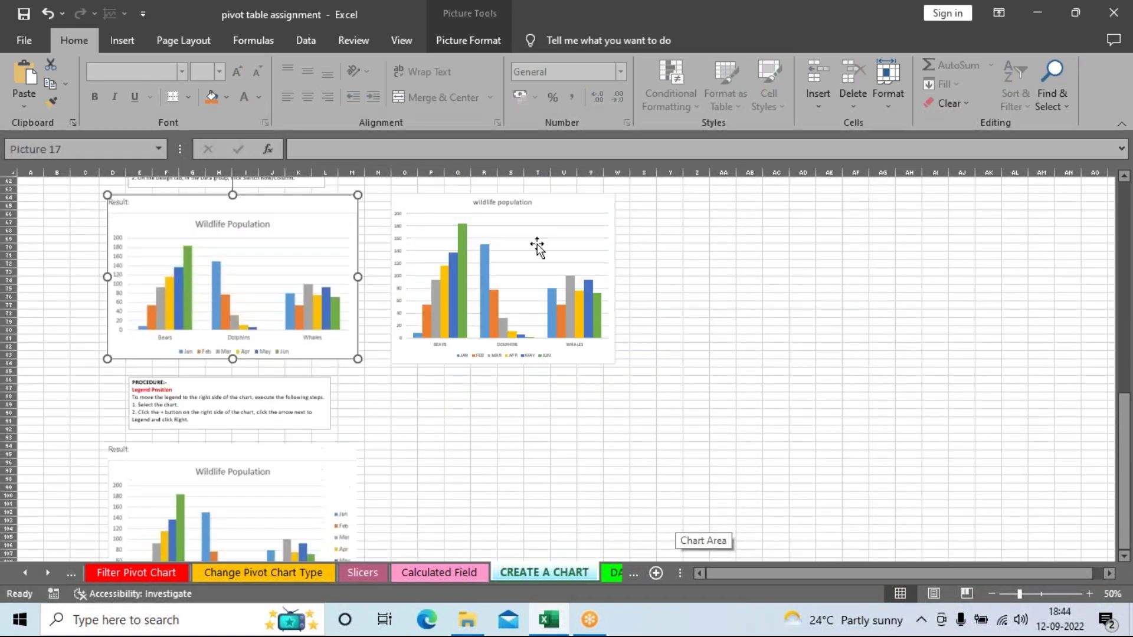
click(574, 213)
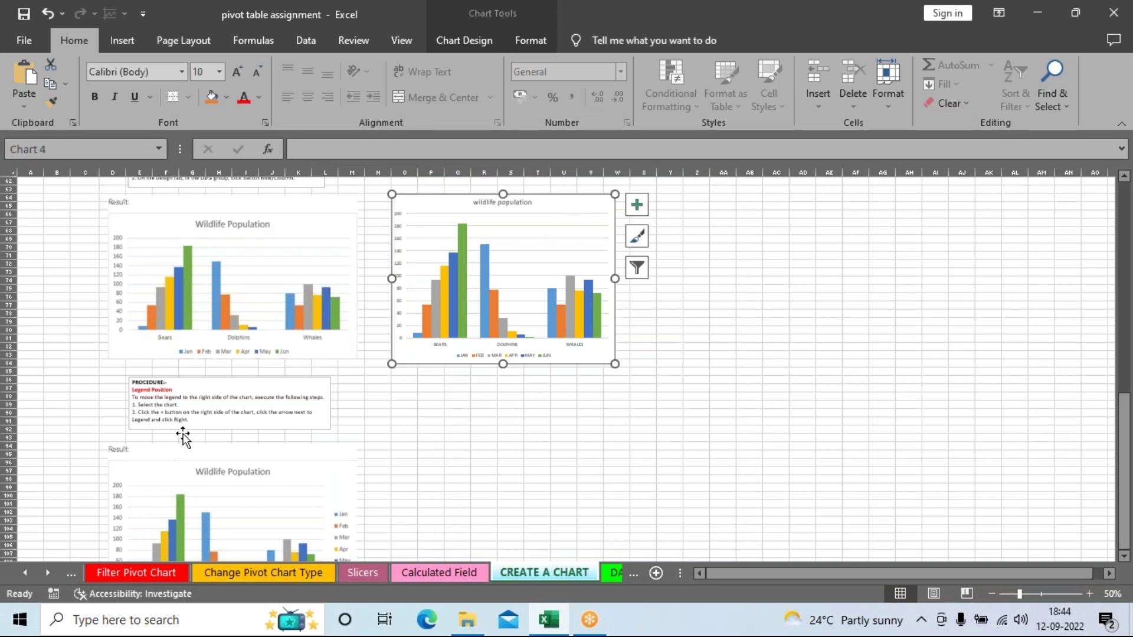
Step: Show that chart's Chart Design options, then go to the DATA SERIES sheet
scroll(534, 475, up, 8)
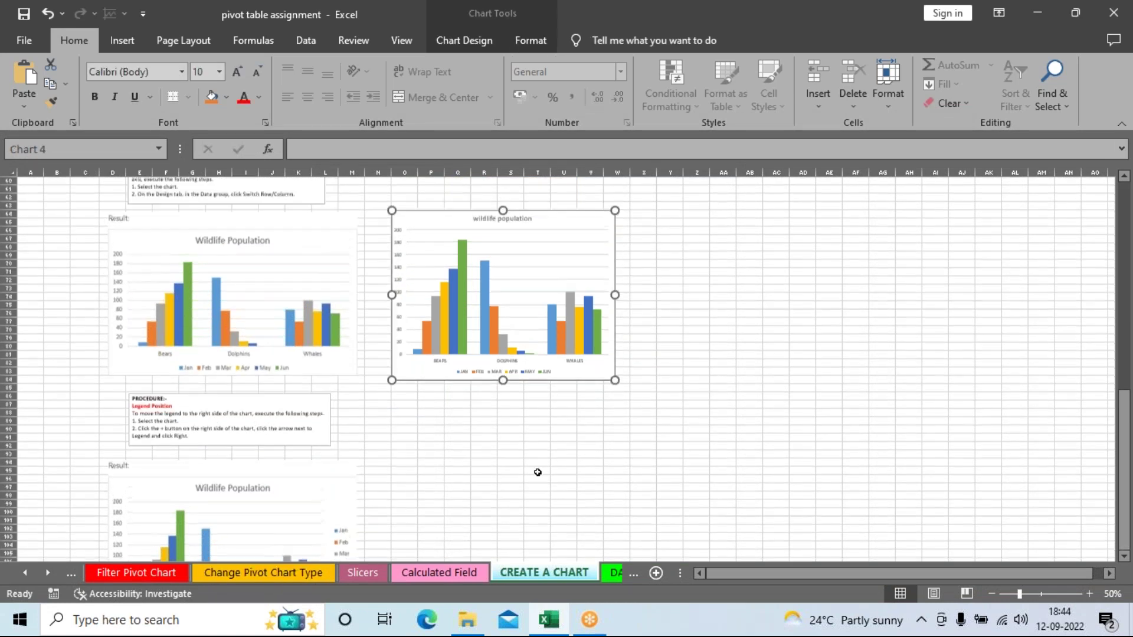
scroll(539, 477, down, 10)
scroll(575, 511, down, 19)
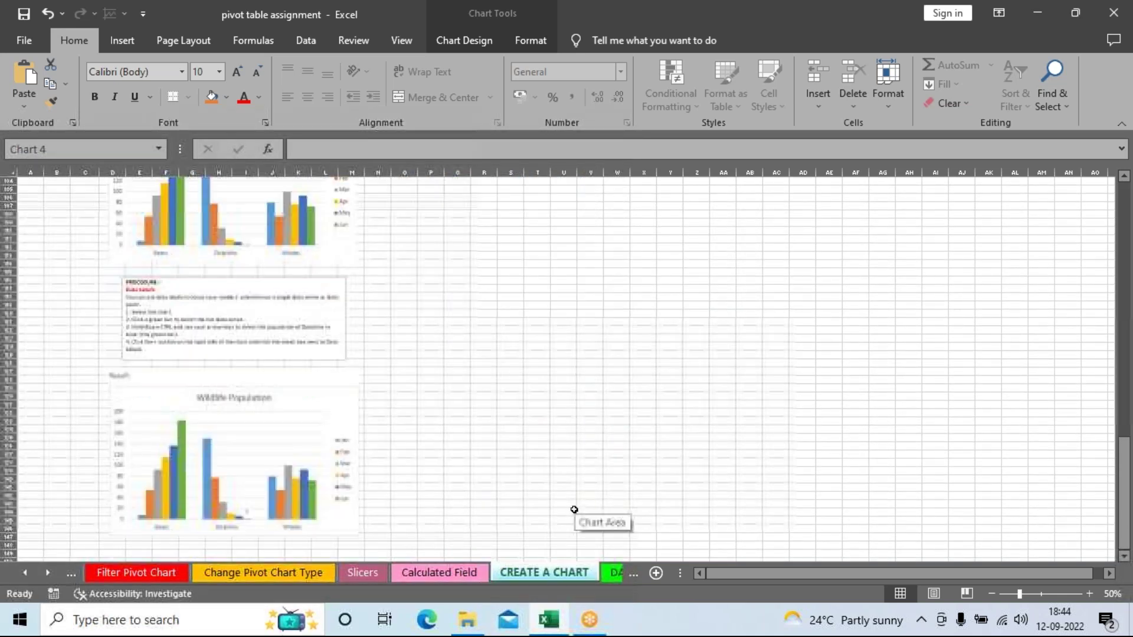
scroll(399, 189, up, 3)
click(465, 40)
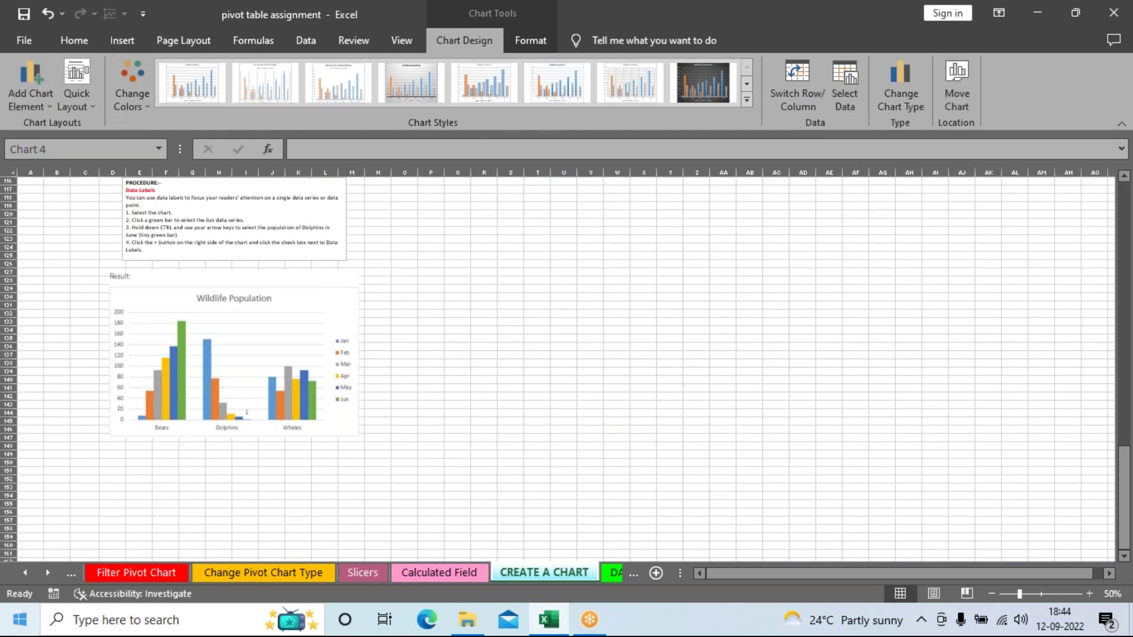
click(607, 580)
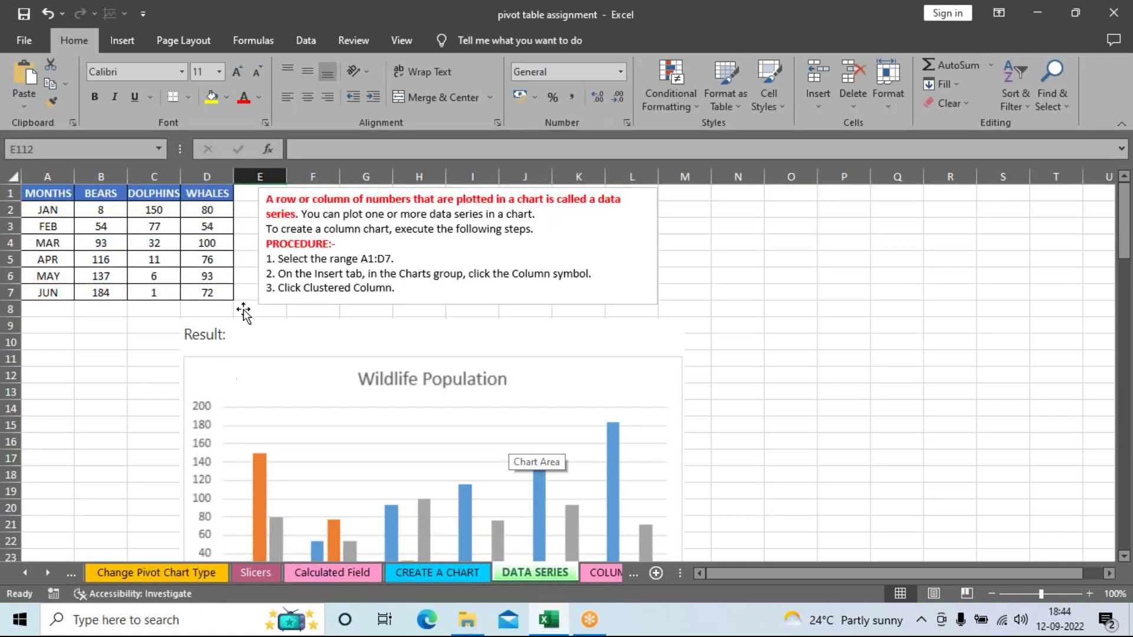
Step: Nudge the DATA SERIES Result chart picture slightly right and down
scroll(486, 287, down, 20)
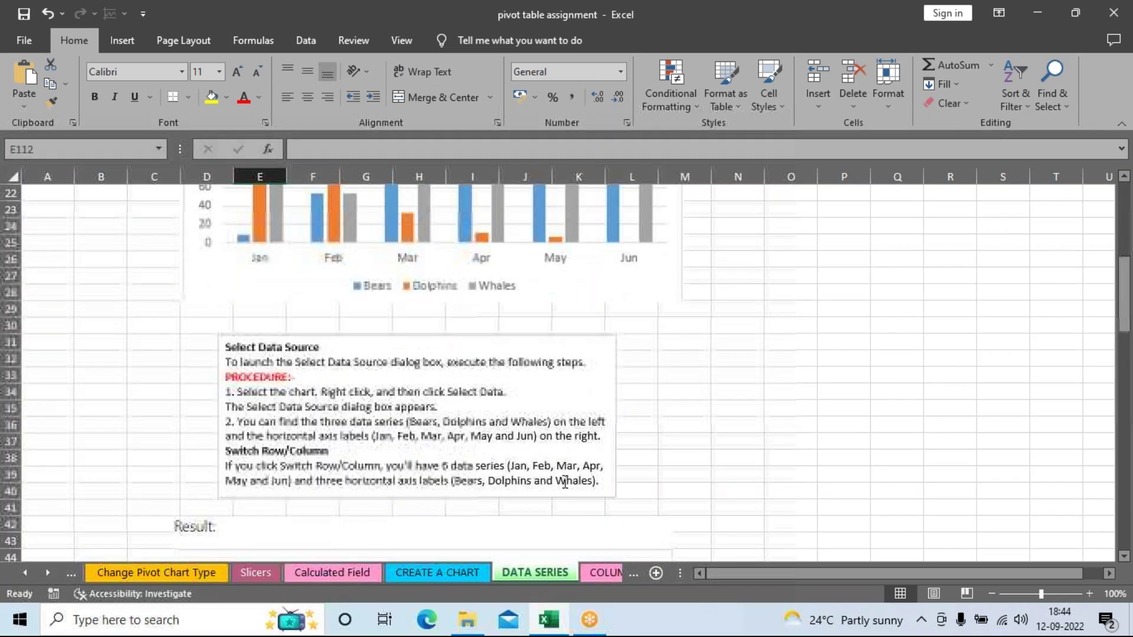
scroll(566, 461, down, 9)
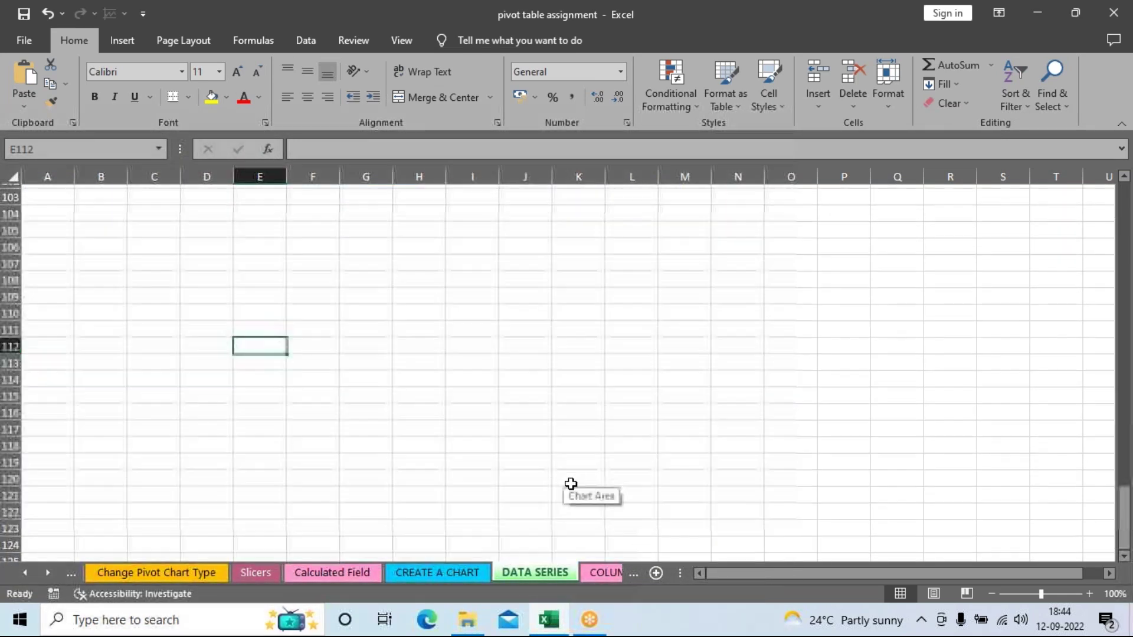
scroll(566, 460, up, 15)
scroll(526, 499, up, 10)
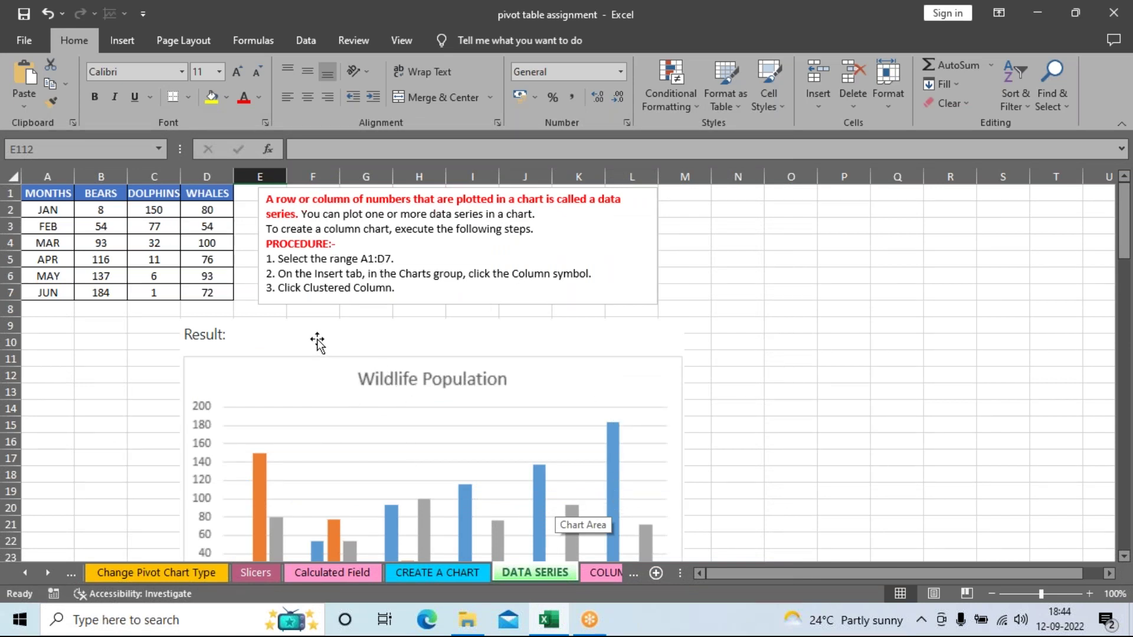
drag(316, 338, 336, 351)
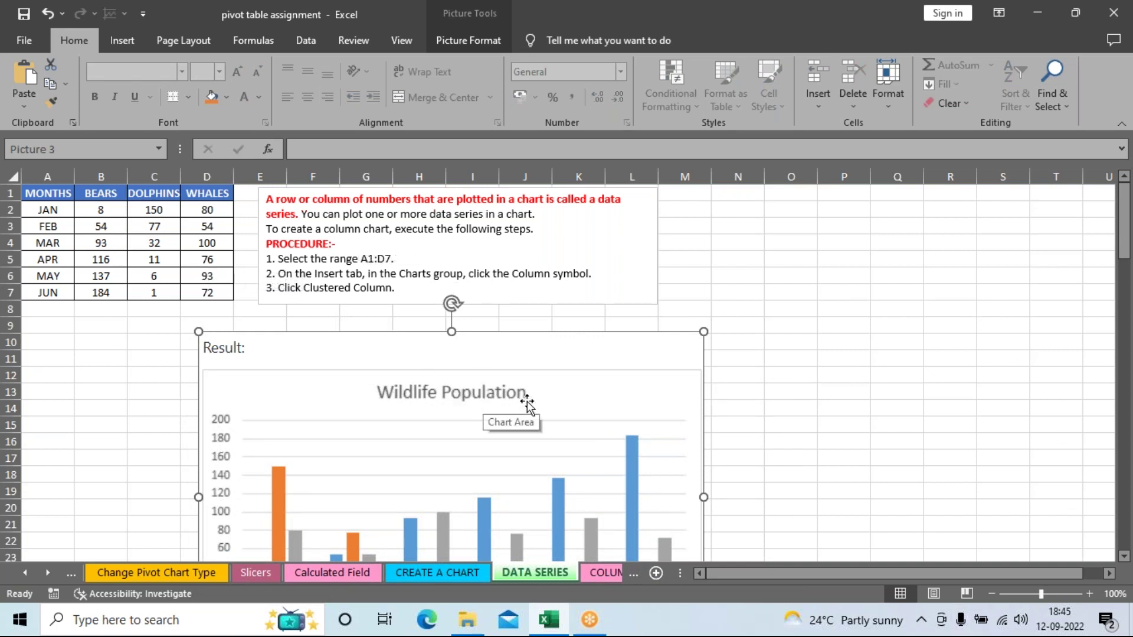
Step: Scroll through the DATA SERIES sheet, then go to the COLUMN CHART sheet
scroll(527, 405, down, 1)
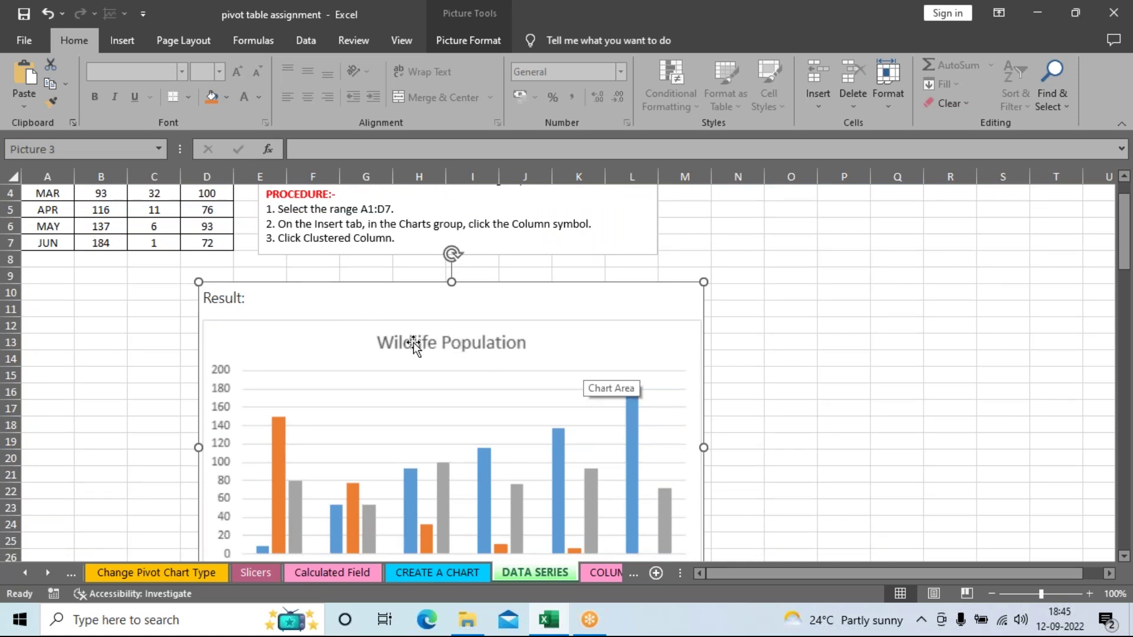
scroll(412, 359, down, 2)
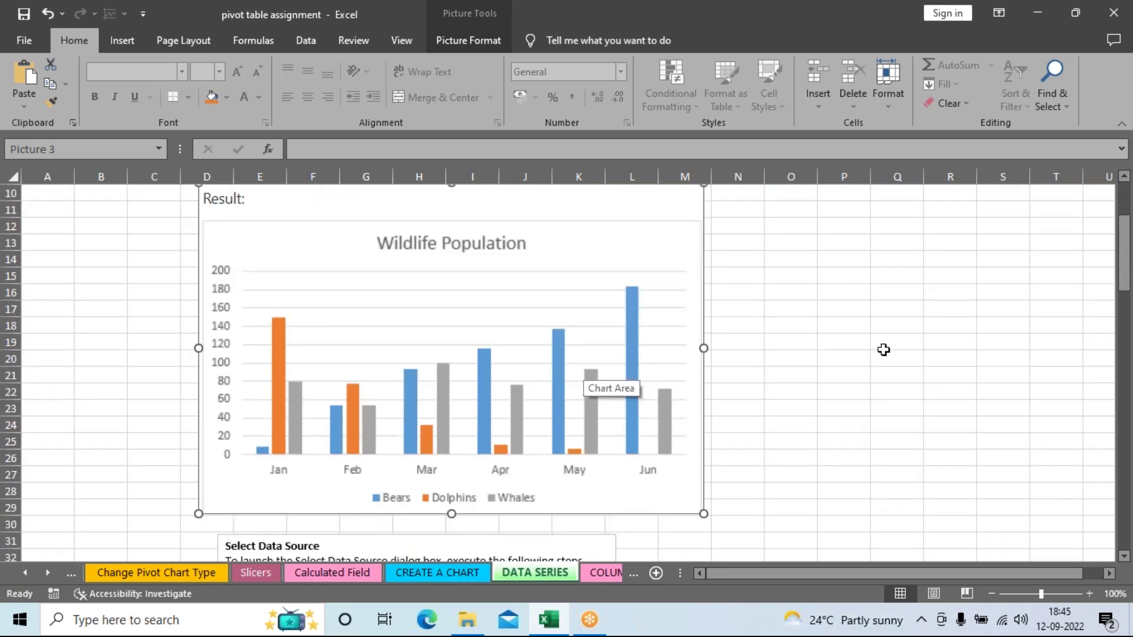
scroll(850, 378, down, 20)
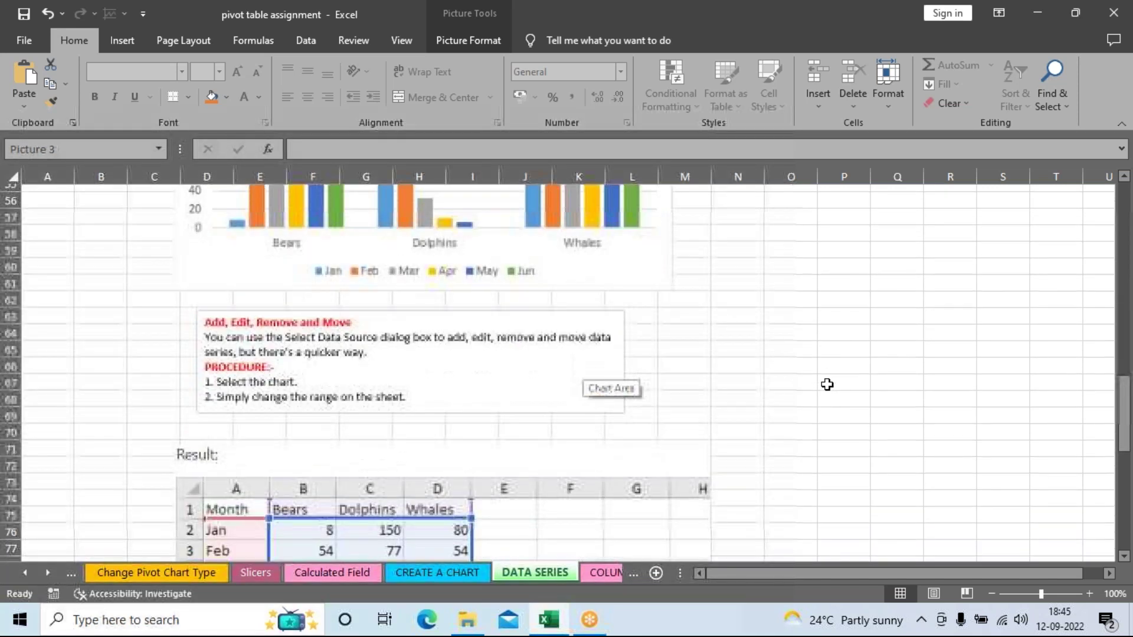
scroll(790, 395, up, 5)
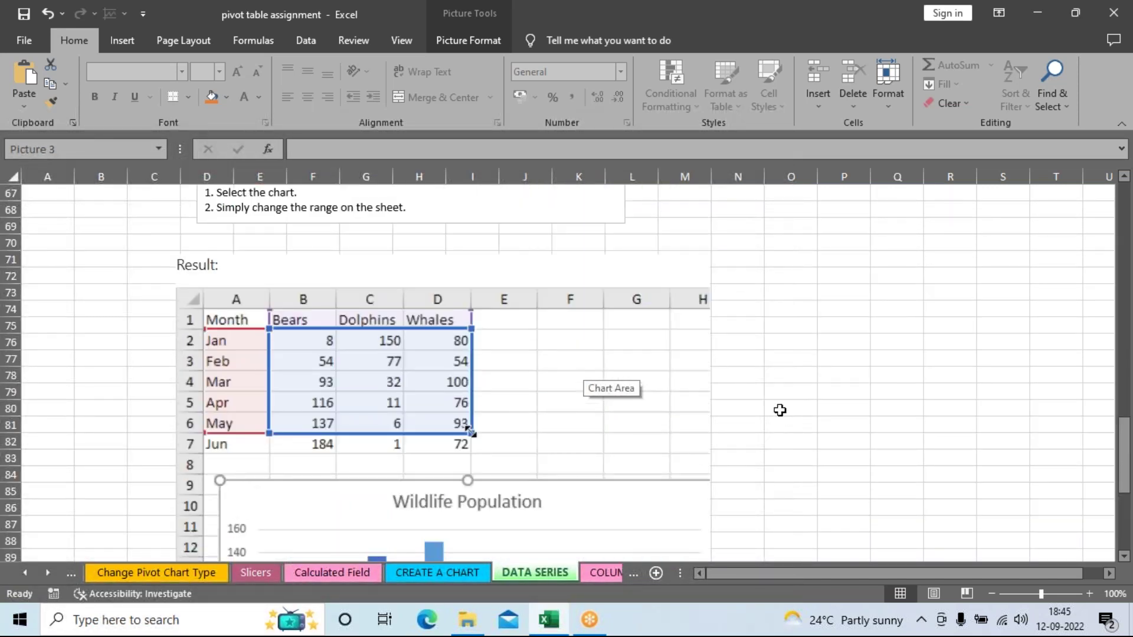
scroll(773, 440, down, 8)
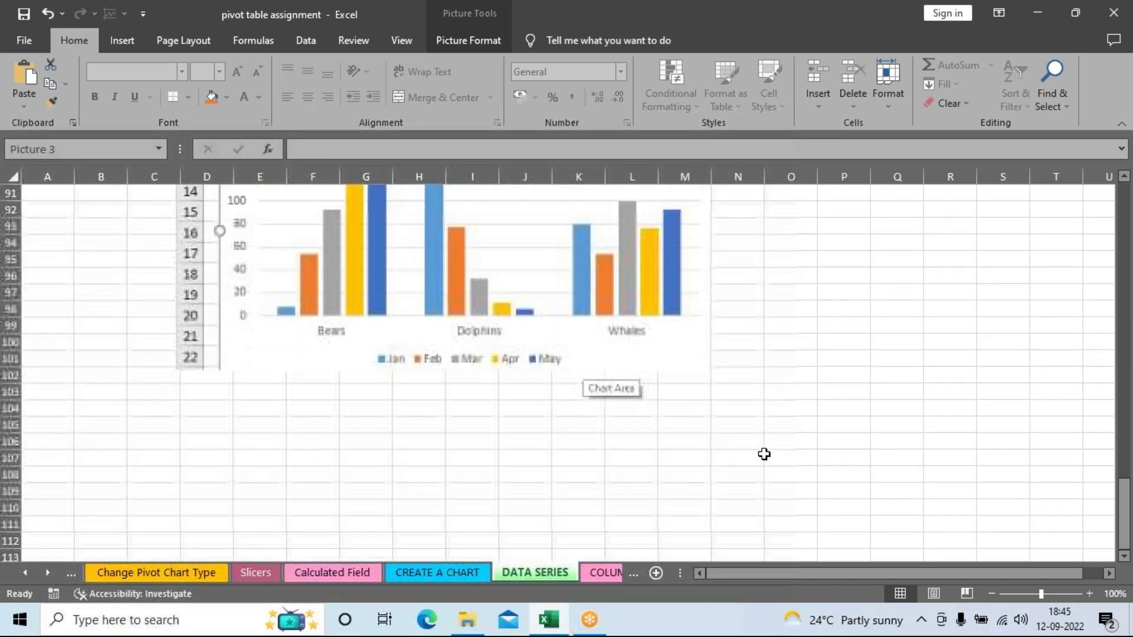
click(592, 572)
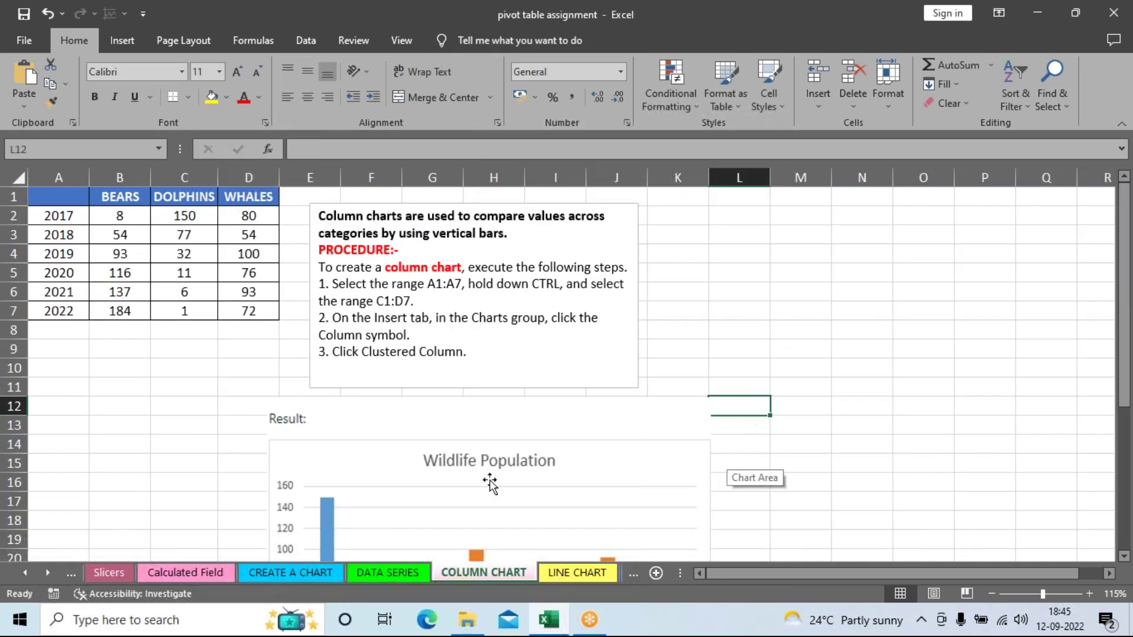
Step: View the LINE CHART sheet from its top, then move on to the PIE CHART sheet
scroll(572, 555, down, 1)
scroll(582, 518, down, 3)
scroll(587, 543, up, 4)
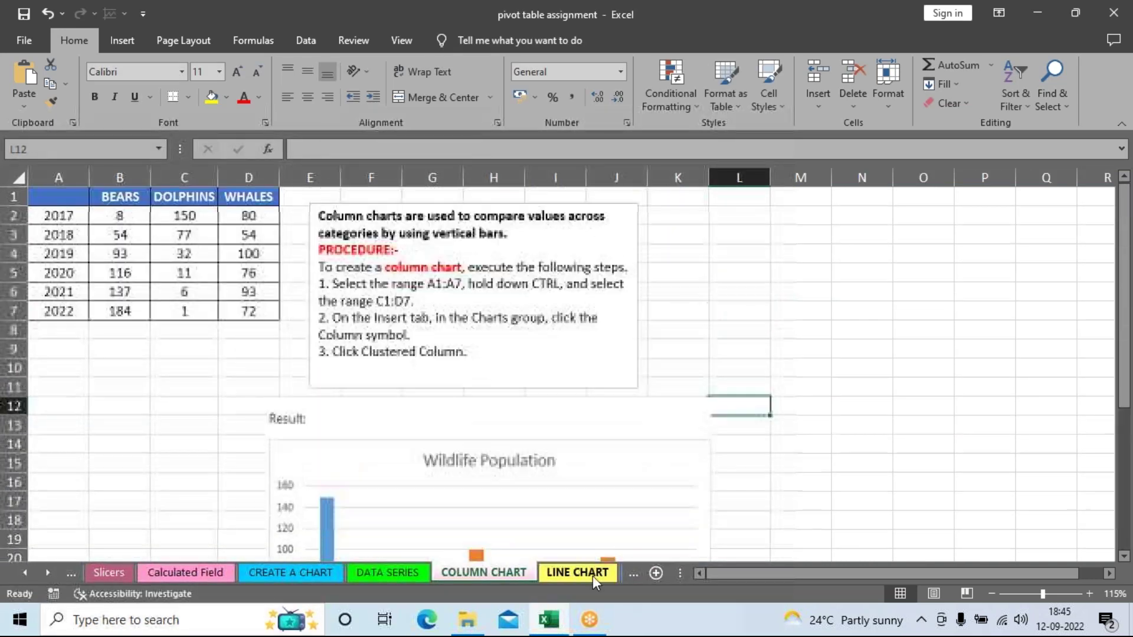
click(593, 576)
scroll(651, 467, up, 20)
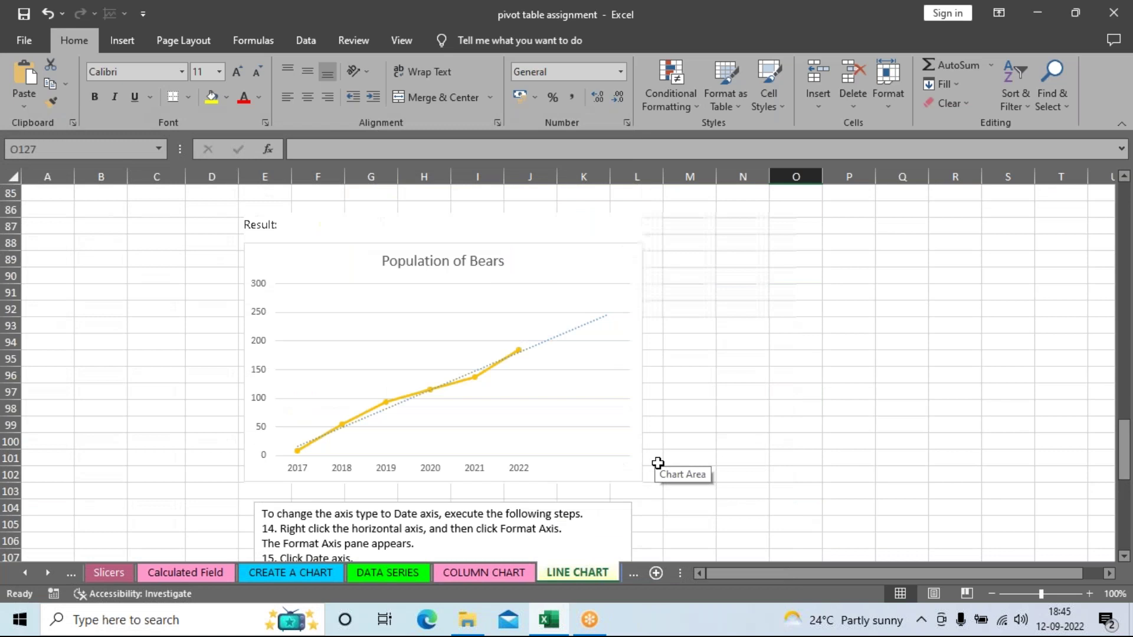
scroll(658, 463, up, 19)
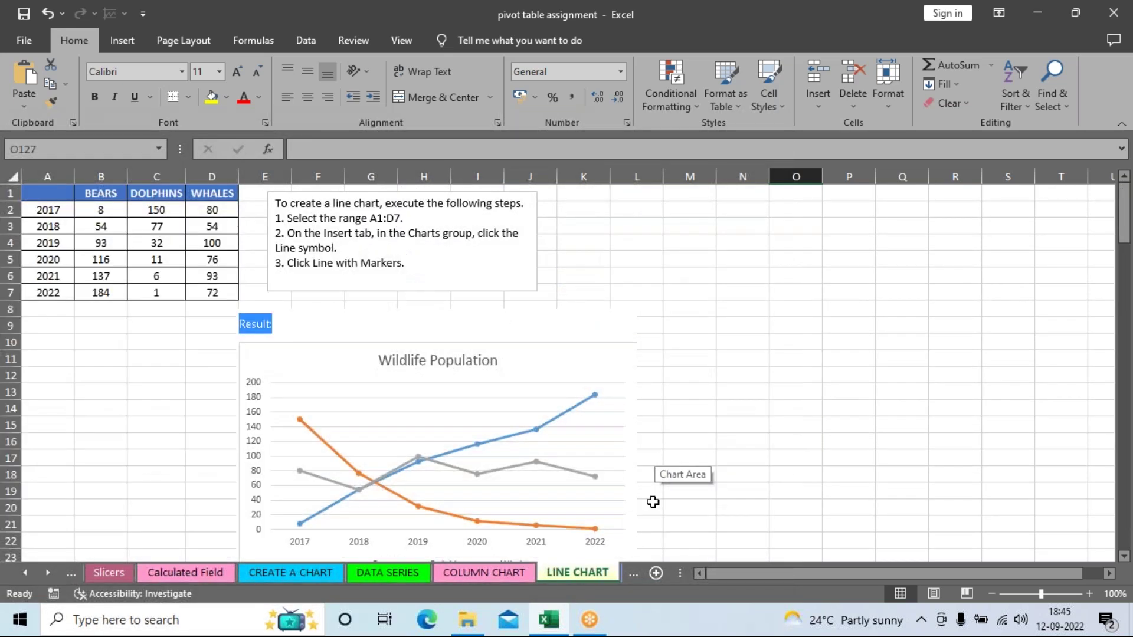
click(625, 578)
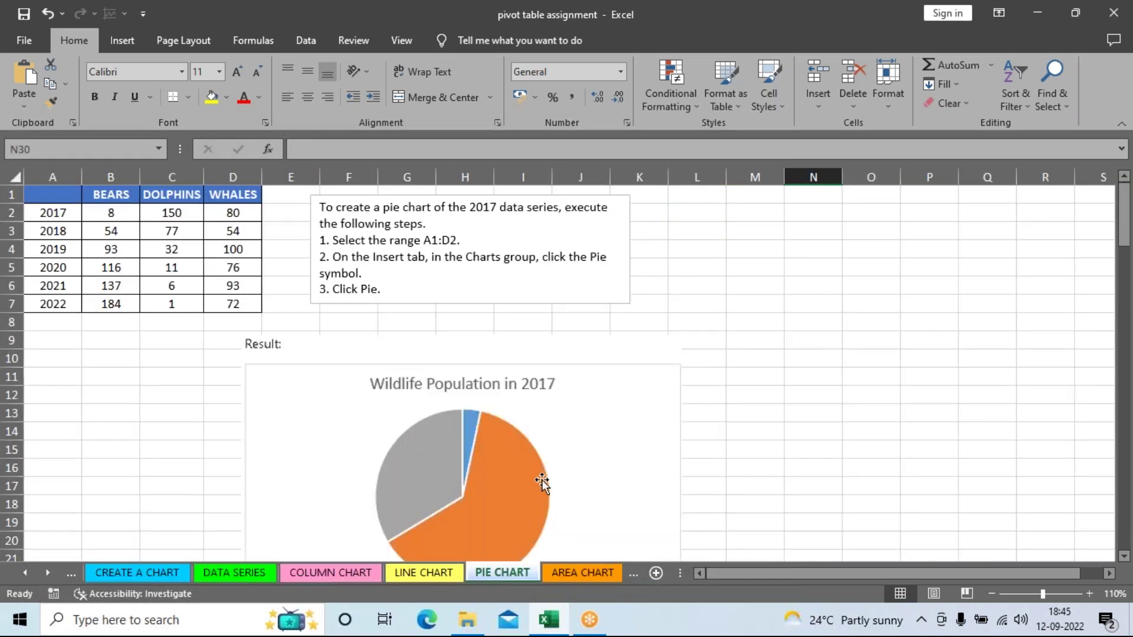
Step: Scroll through the PIE CHART example, then go to the AREA CHART sheet
scroll(539, 480, down, 5)
scroll(567, 481, up, 4)
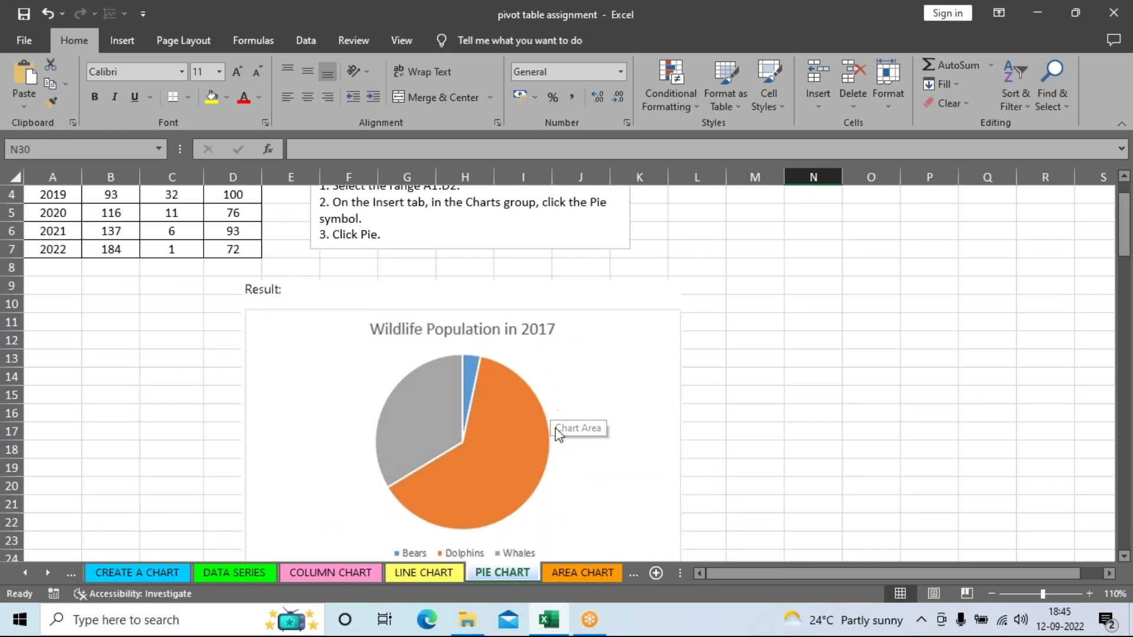
scroll(834, 409, down, 2)
scroll(835, 410, down, 4)
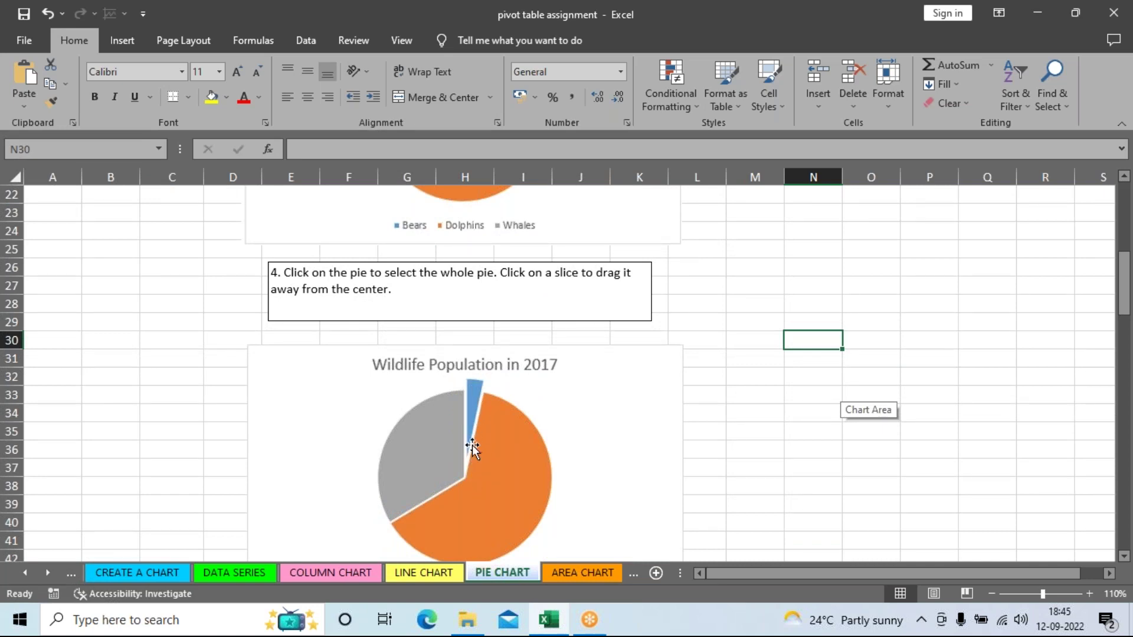
scroll(643, 426, down, 8)
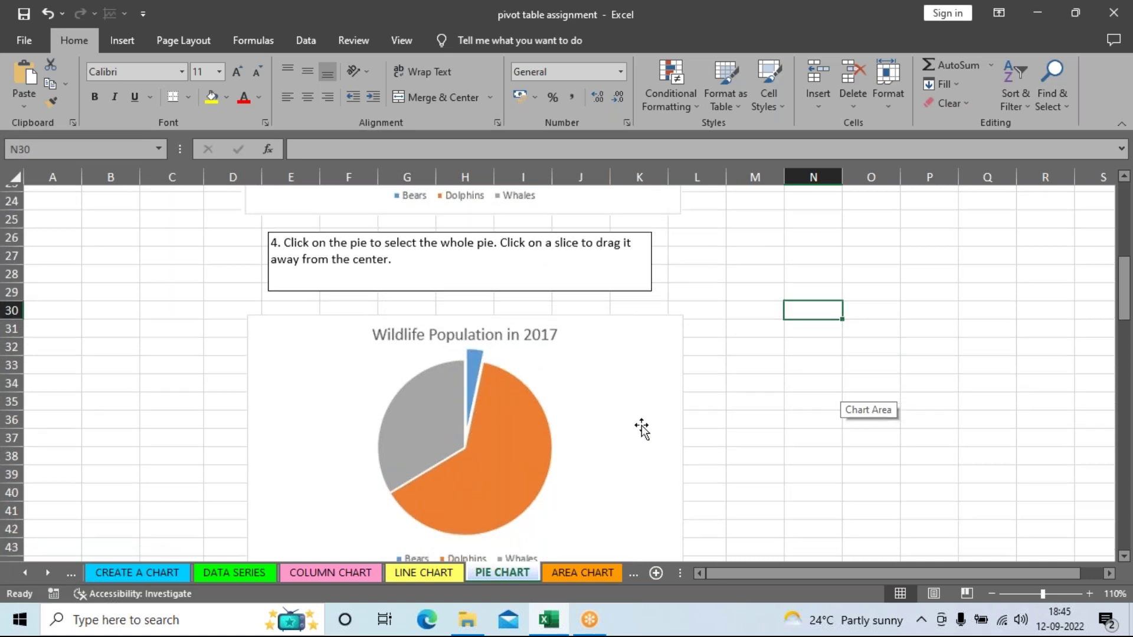
scroll(646, 423, down, 6)
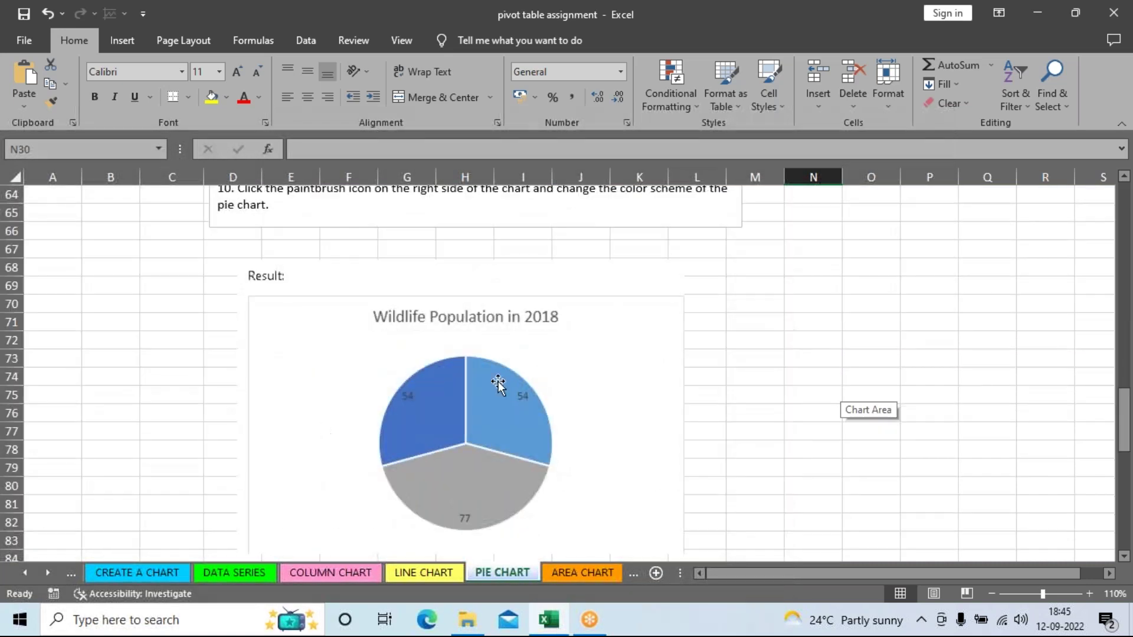
scroll(521, 495, down, 7)
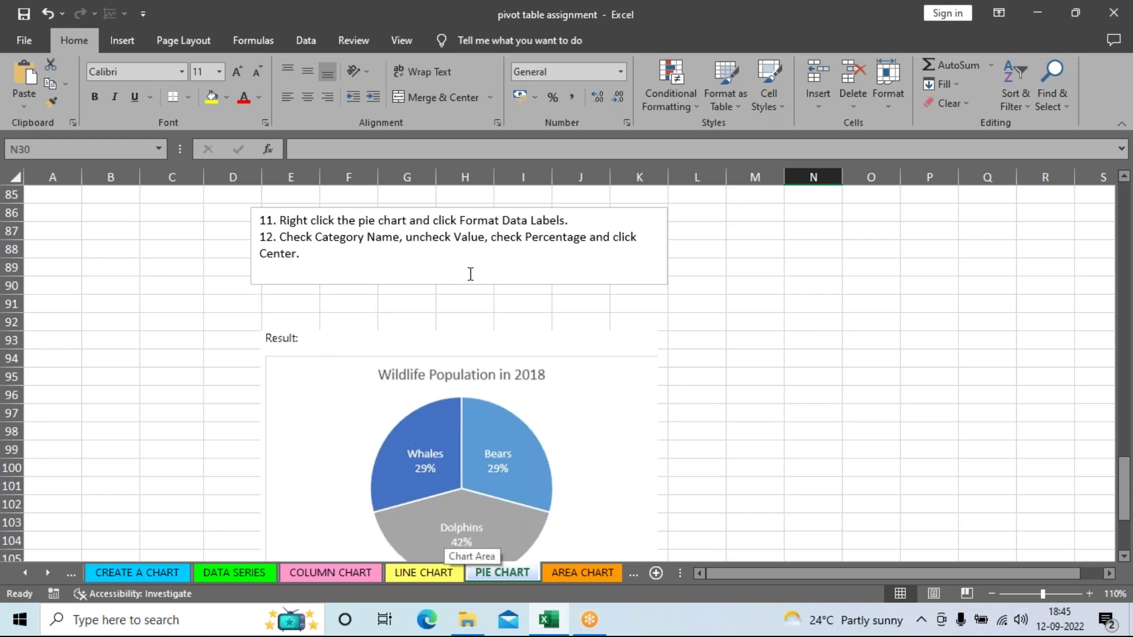
scroll(531, 499, down, 5)
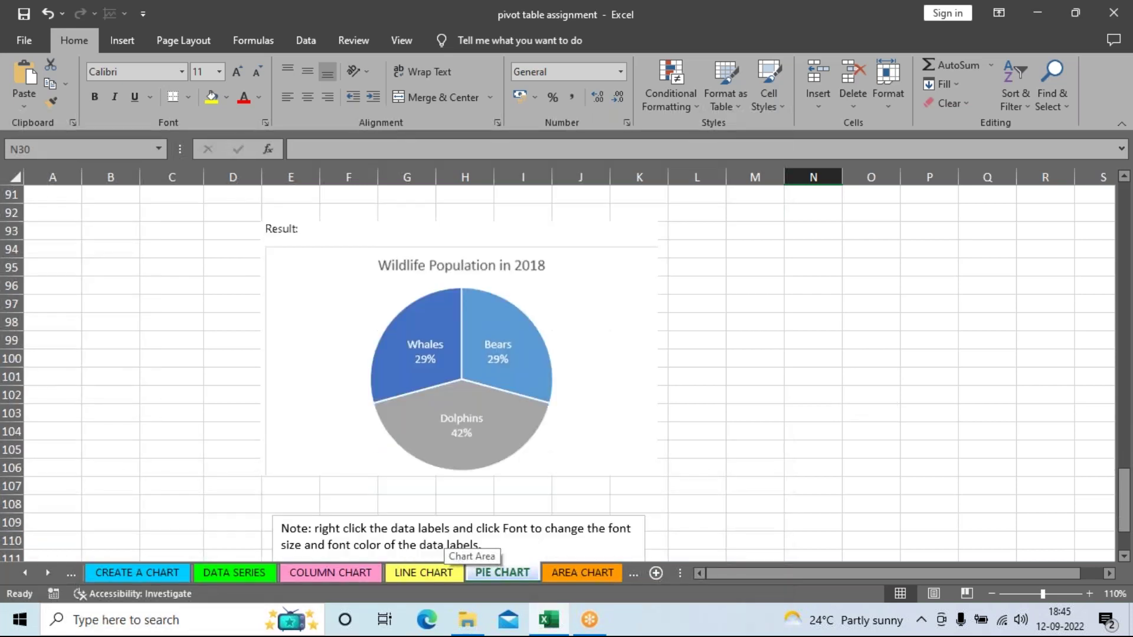
scroll(536, 496, down, 5)
click(582, 572)
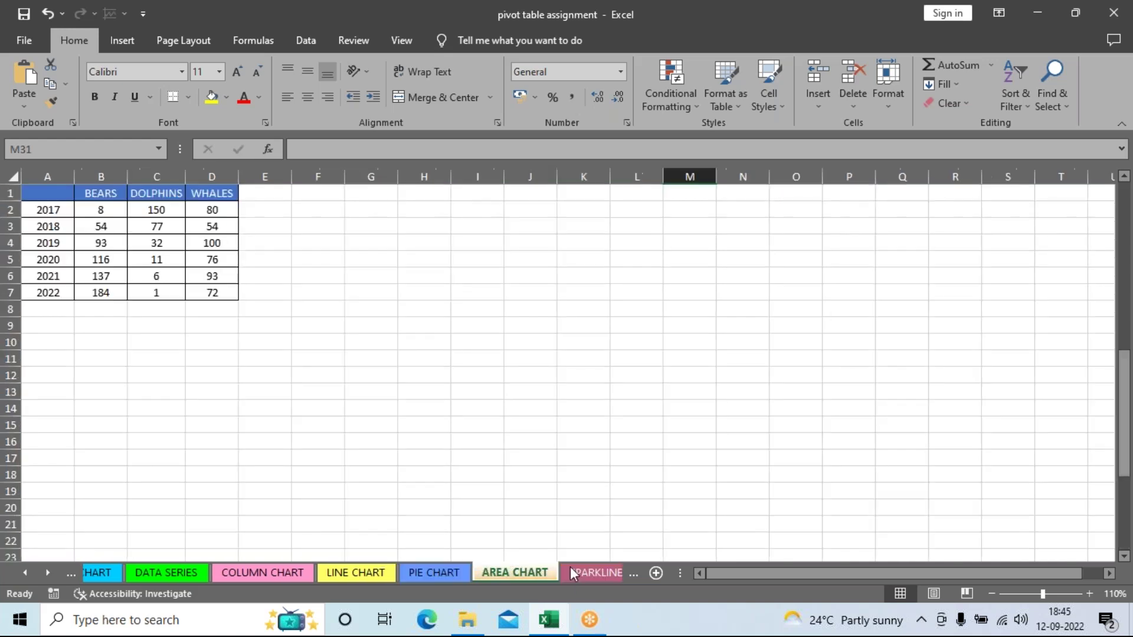
Step: Browse the AREA CHART sheet, then switch to the SPARKLINES sheet
scroll(711, 438, down, 3)
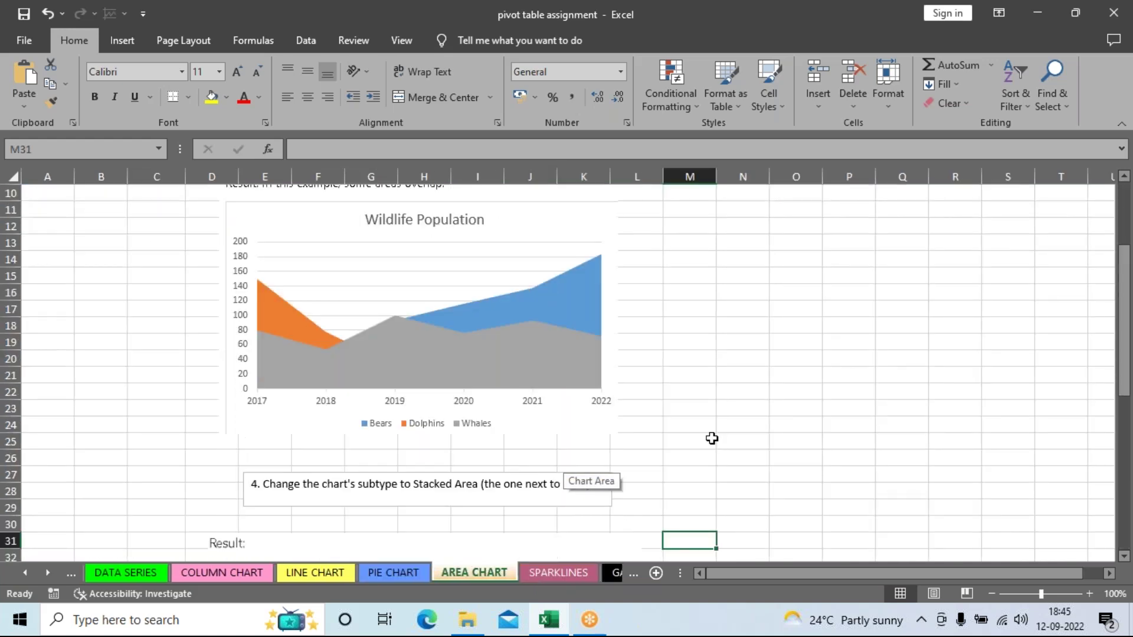
scroll(711, 438, down, 7)
scroll(706, 429, up, 5)
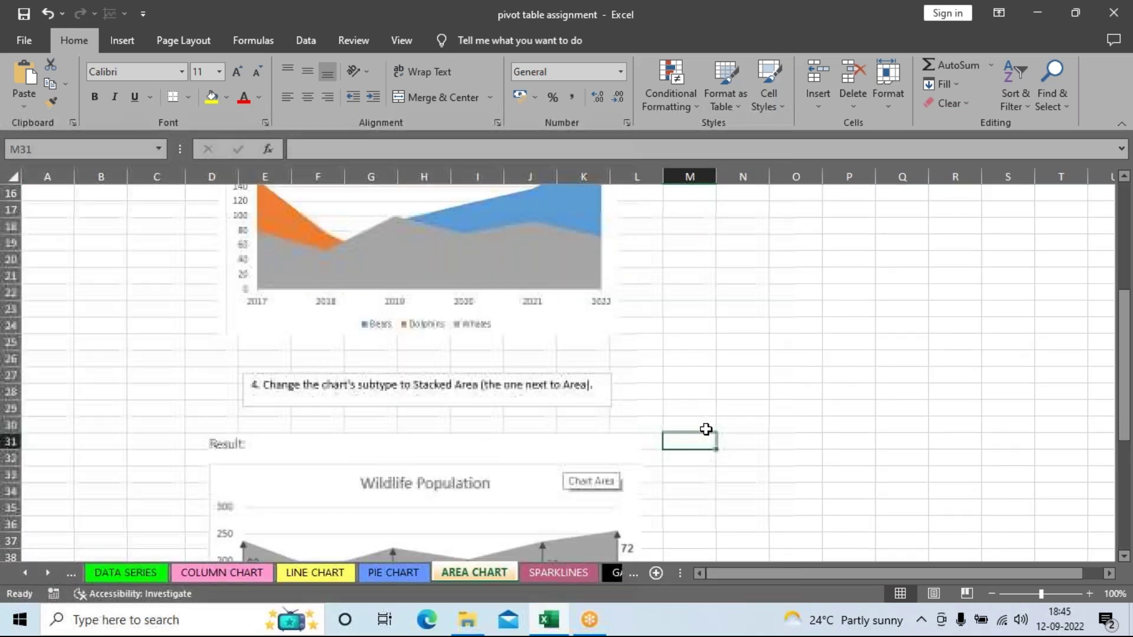
scroll(706, 429, up, 5)
click(565, 575)
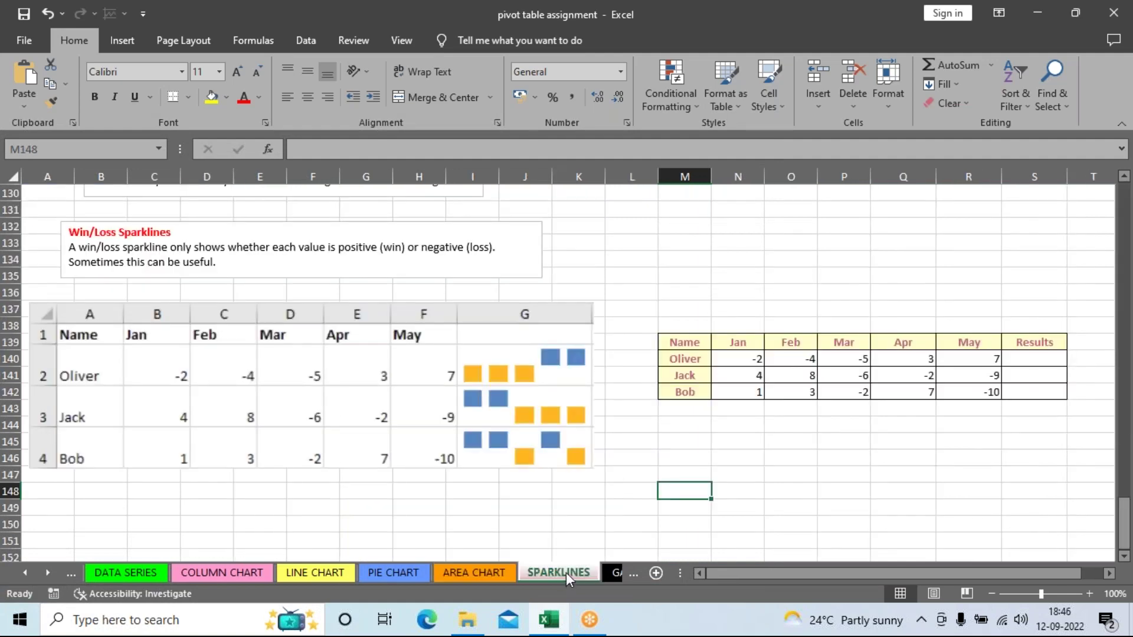
Step: Review the SPARKLINES sheet and show the Insert ribbon's chart and sparkline commands
scroll(698, 504, up, 9)
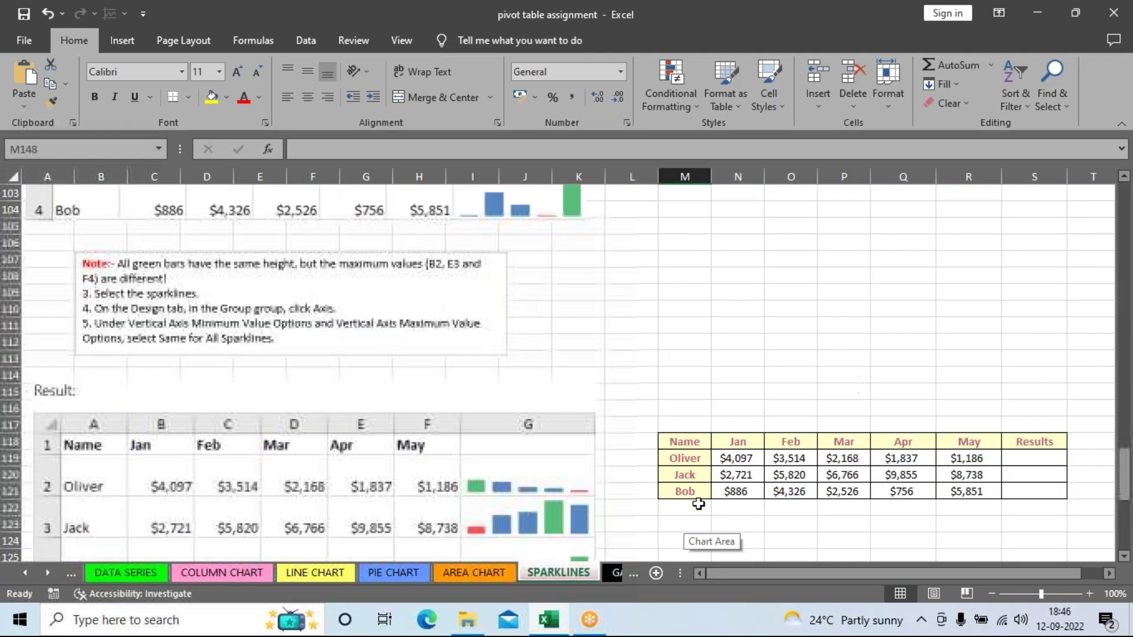
scroll(698, 504, up, 20)
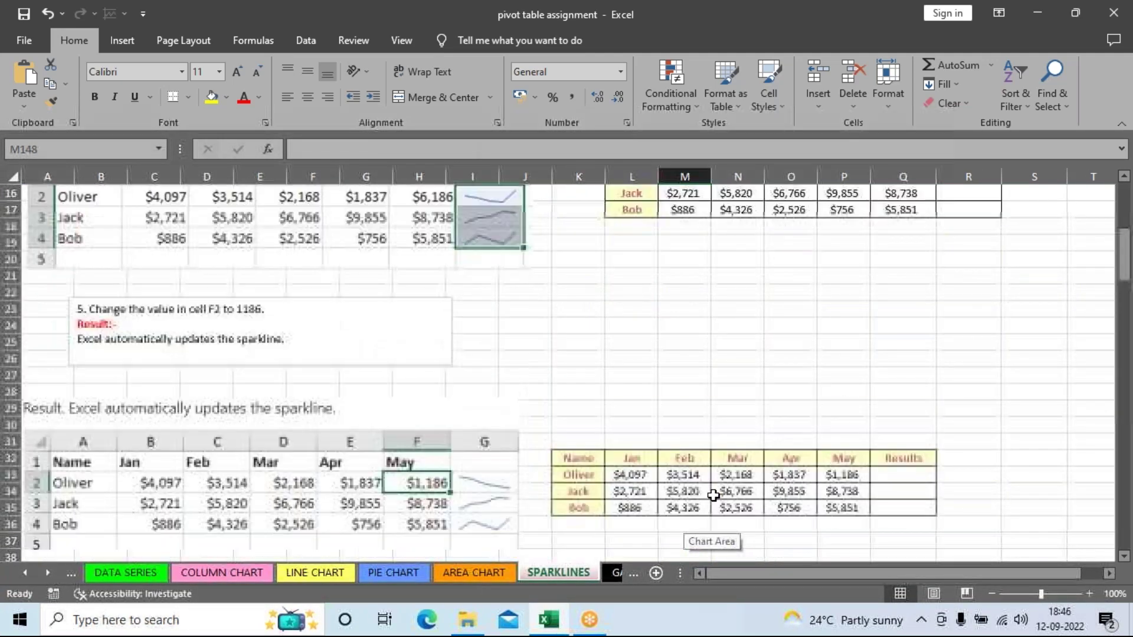
scroll(712, 495, up, 3)
scroll(809, 458, down, 8)
scroll(769, 435, down, 20)
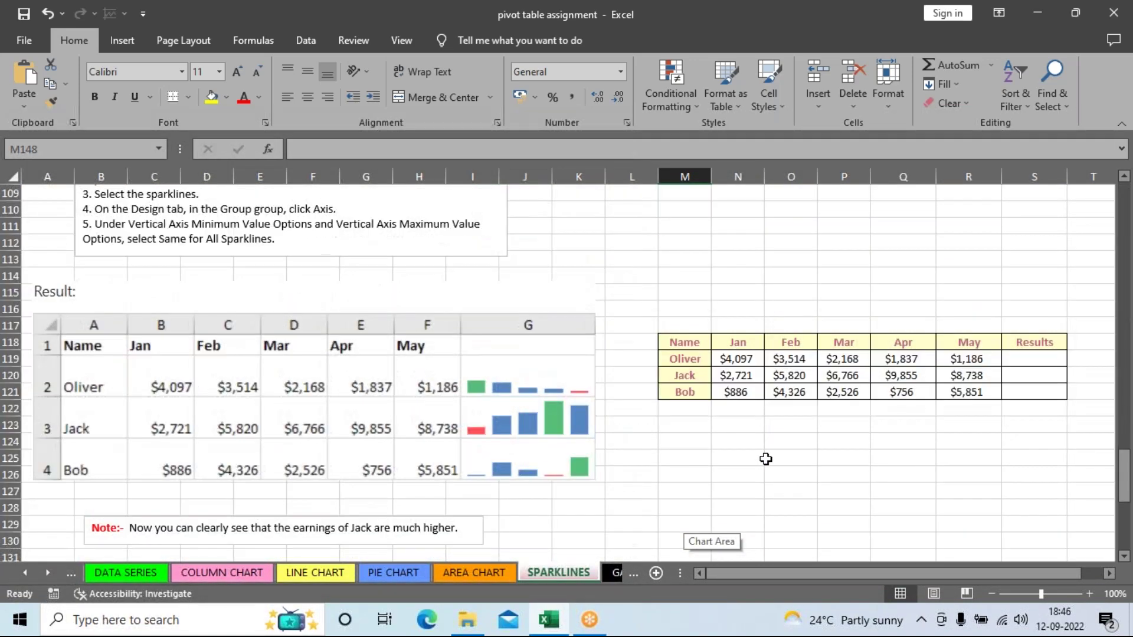
scroll(765, 459, up, 20)
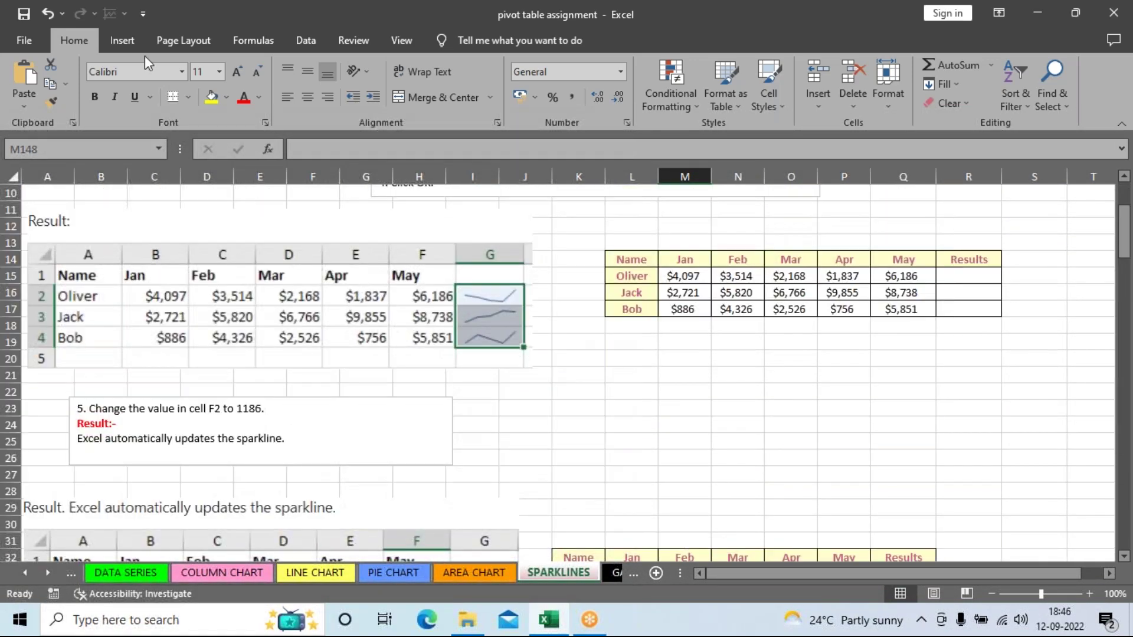
click(122, 40)
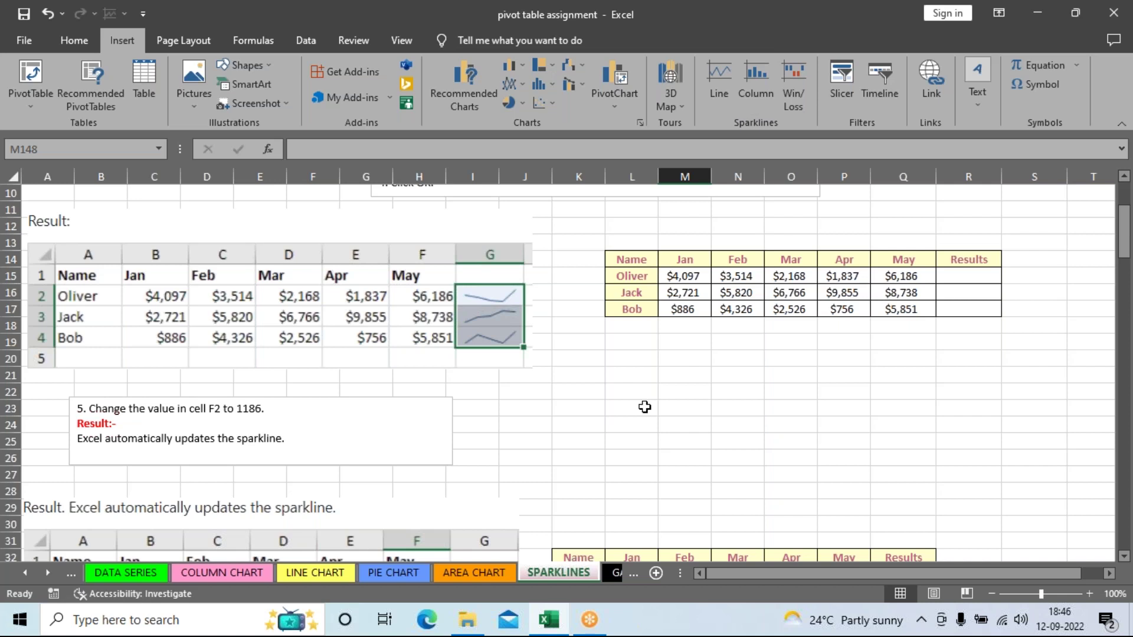
Step: Open the GANTT CHART sheet and zoom it to 120%
scroll(645, 407, up, 3)
click(614, 573)
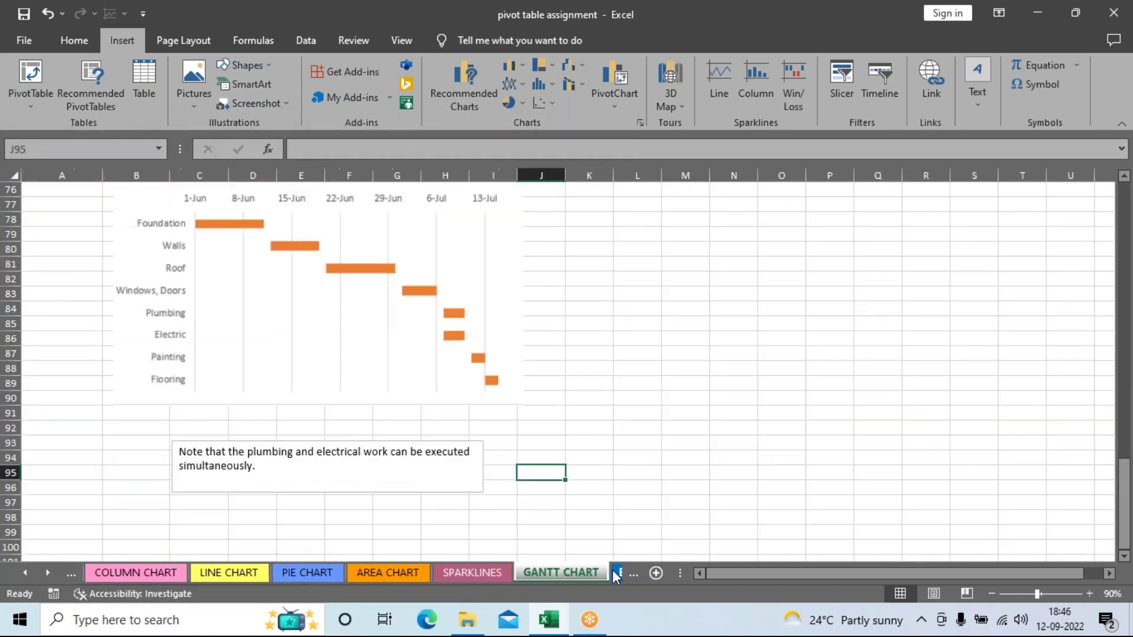
scroll(645, 476, up, 5)
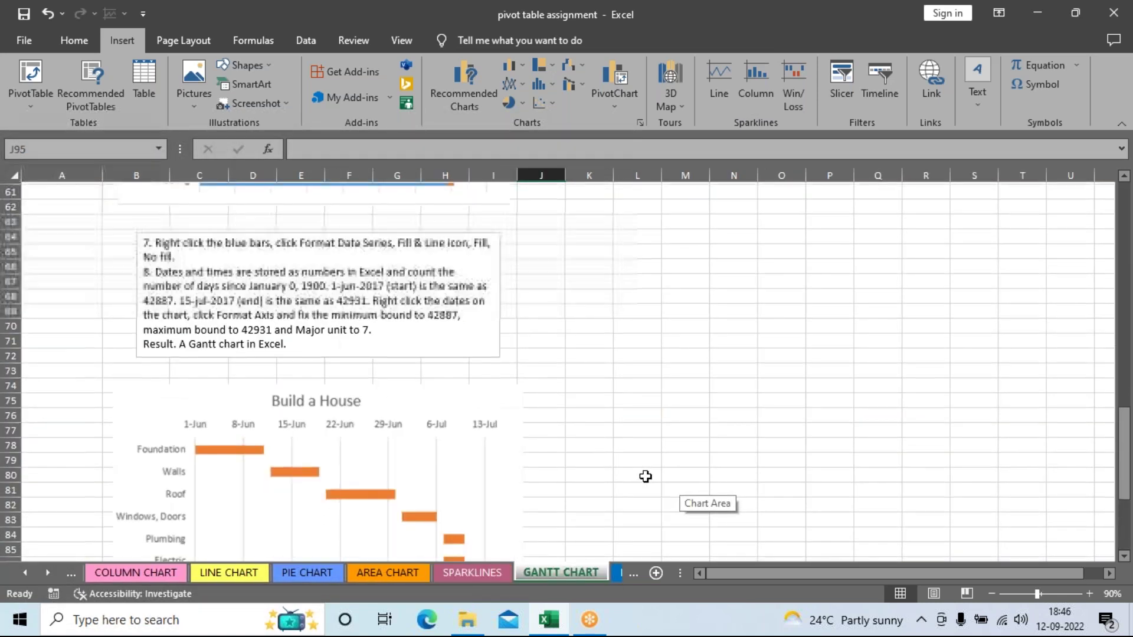
scroll(646, 476, up, 20)
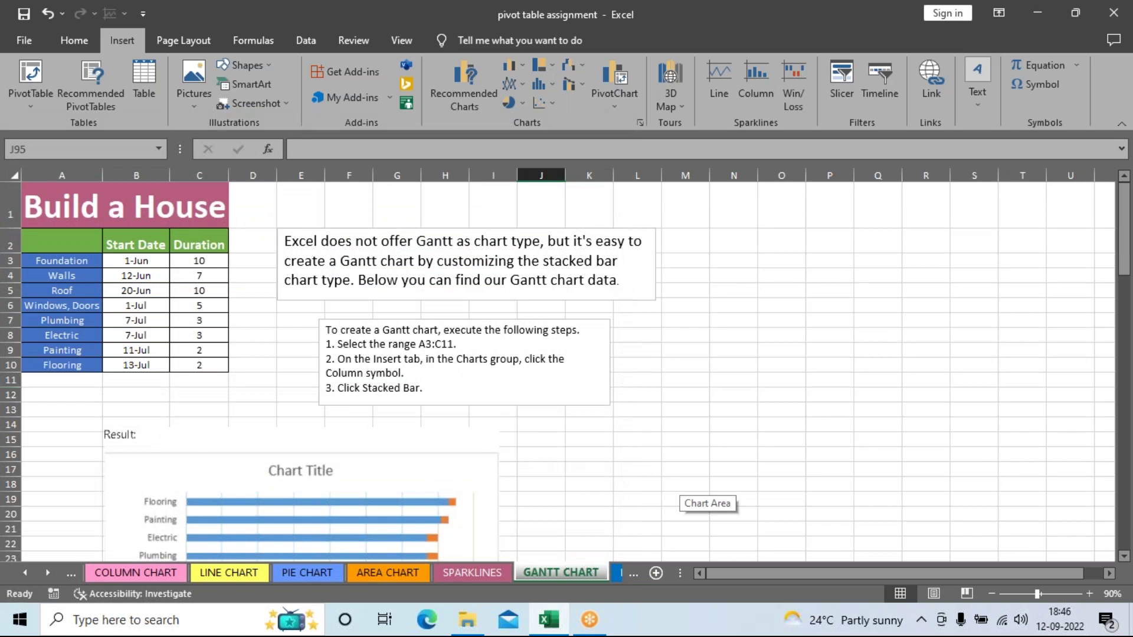
click(1089, 593)
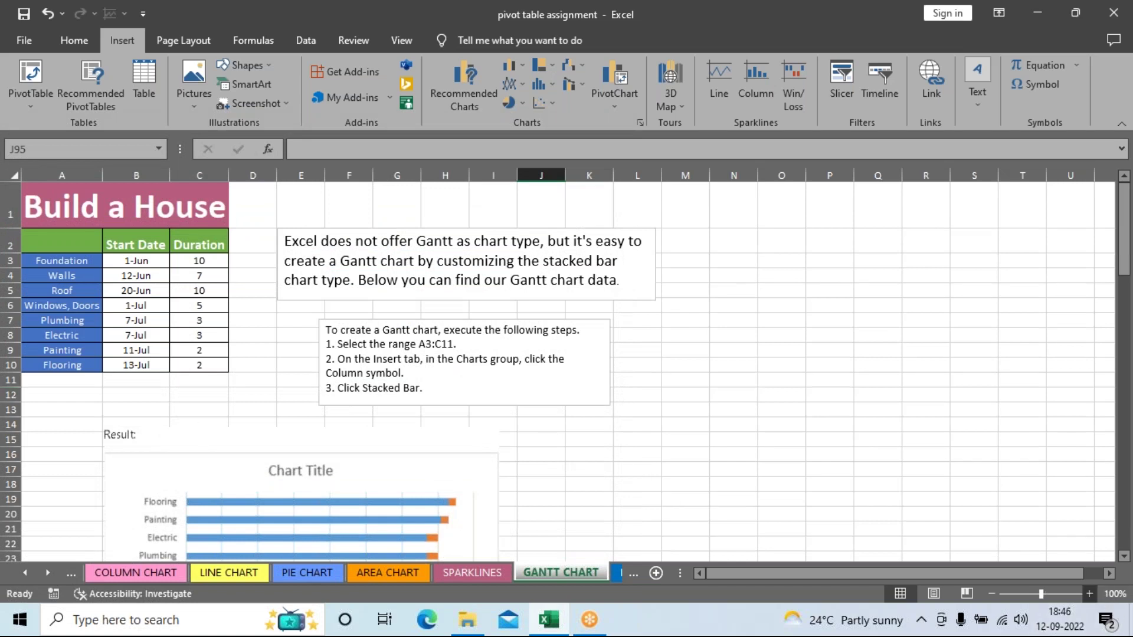
click(1090, 593)
click(1089, 594)
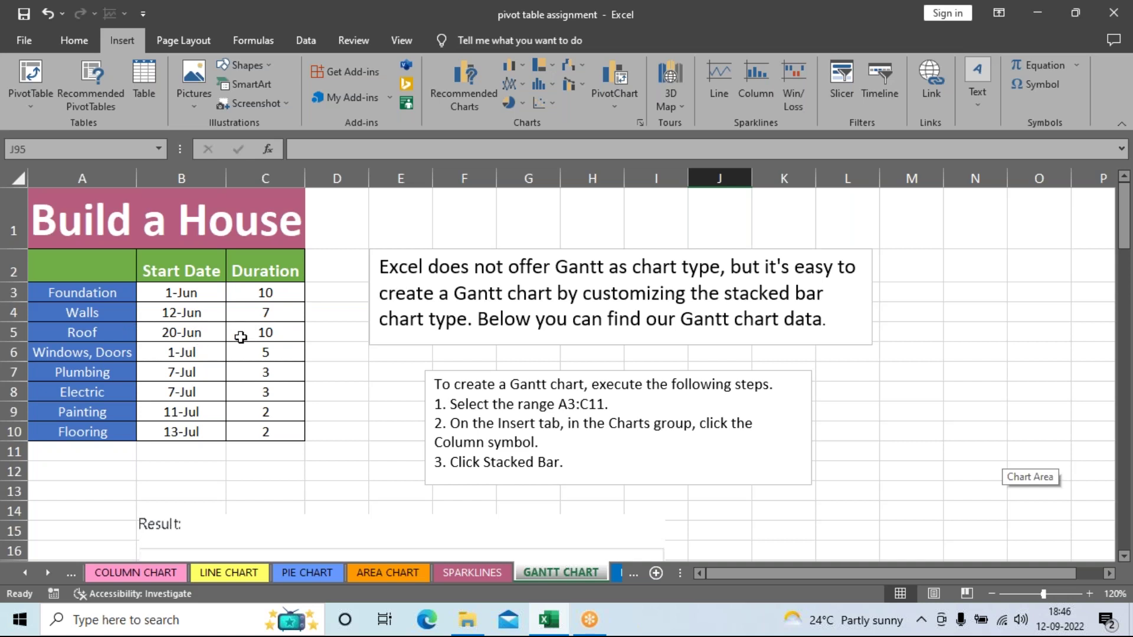
Step: Inspect the Roof (C5), Windows, Doors (C6) and Foundation (C3) duration cells
click(268, 332)
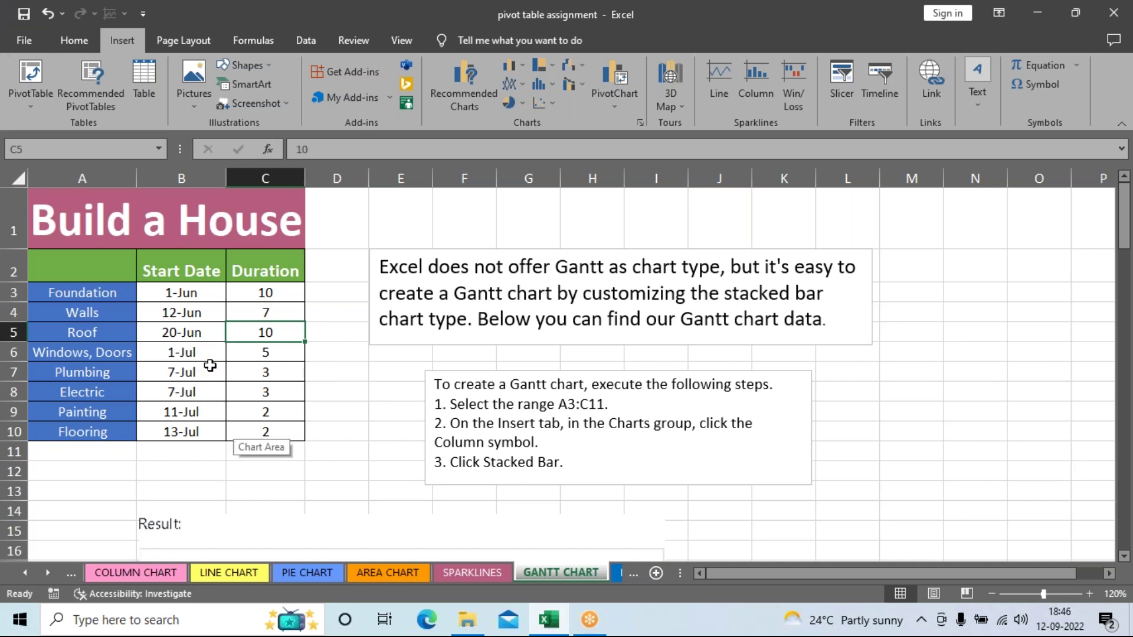
click(280, 355)
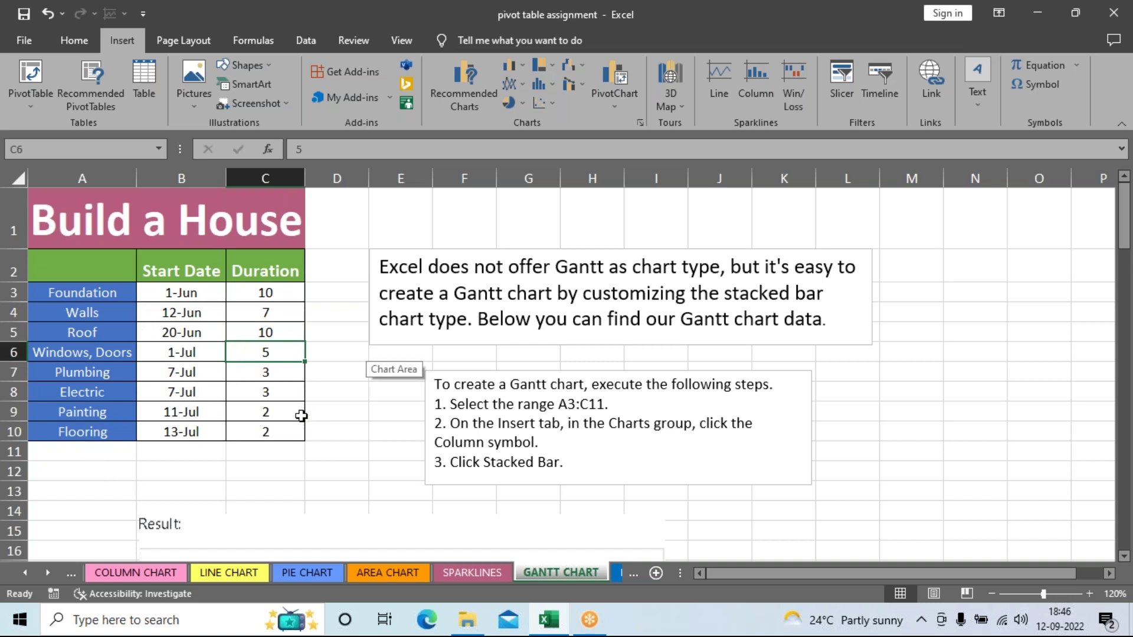
click(267, 293)
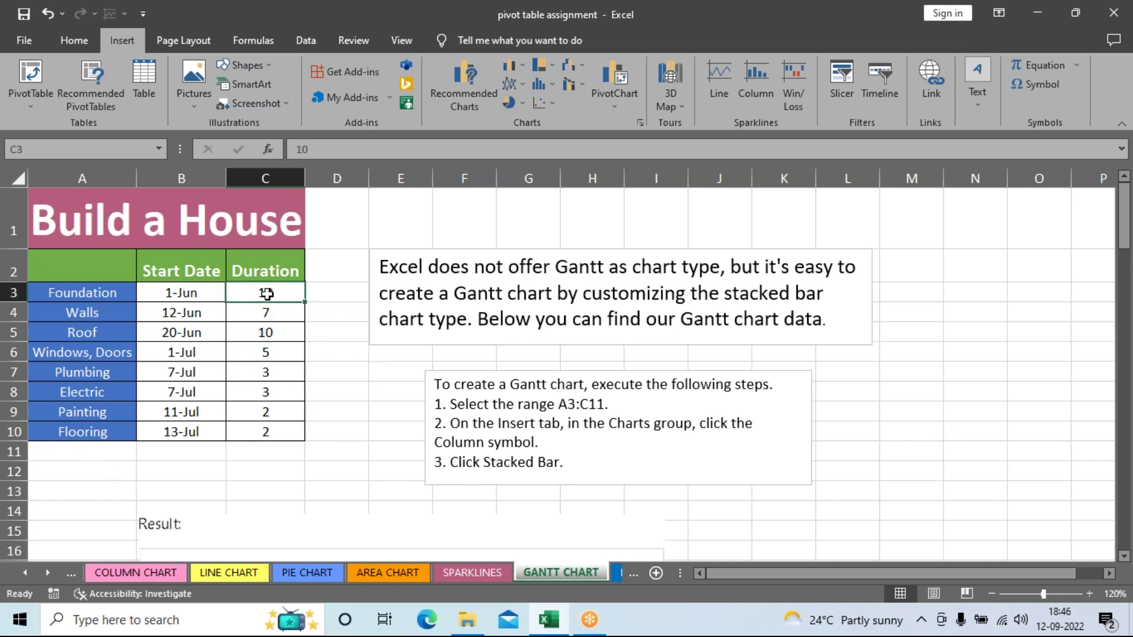
click(267, 334)
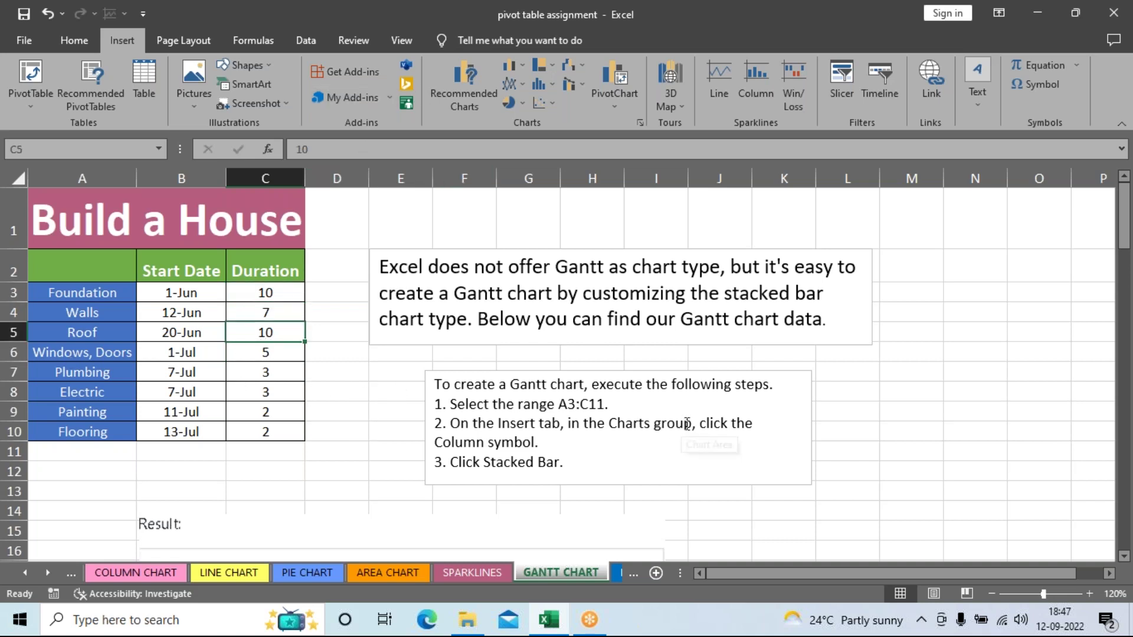
Step: Scroll through the Gantt chart example, then go to the BAR CHART sheet
scroll(791, 440, down, 2)
scroll(790, 440, down, 3)
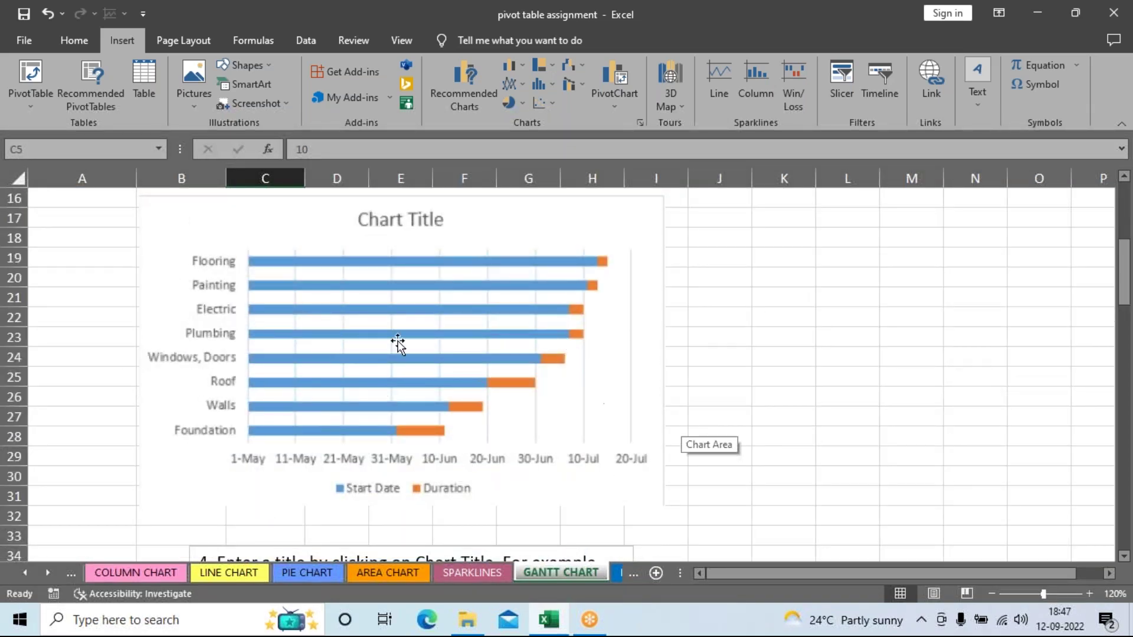
scroll(561, 399, down, 15)
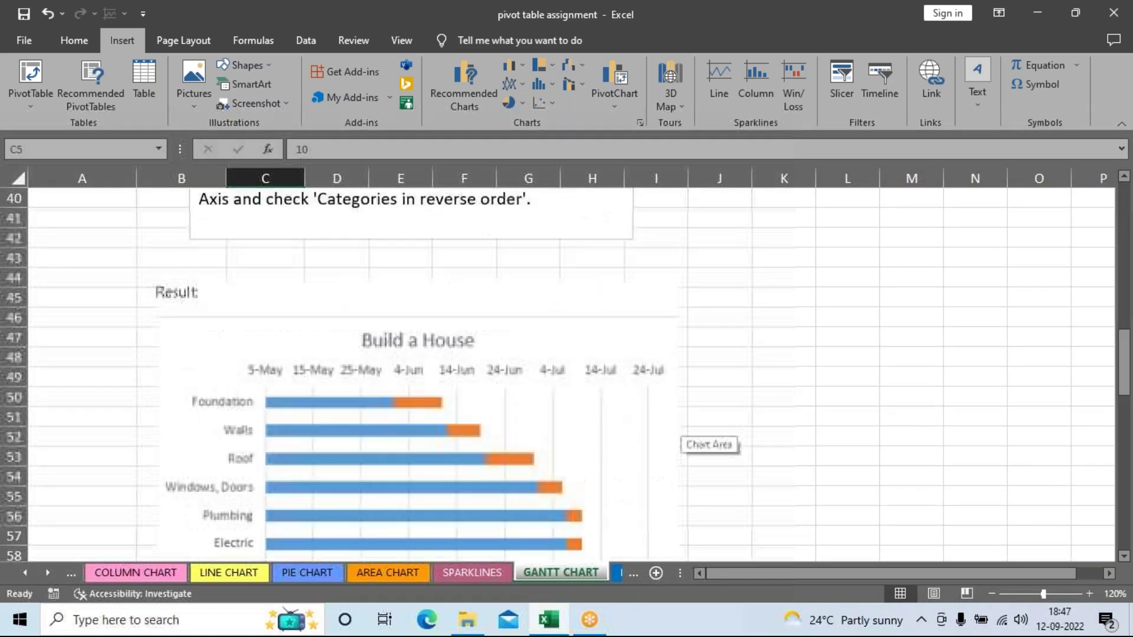
scroll(583, 393, down, 8)
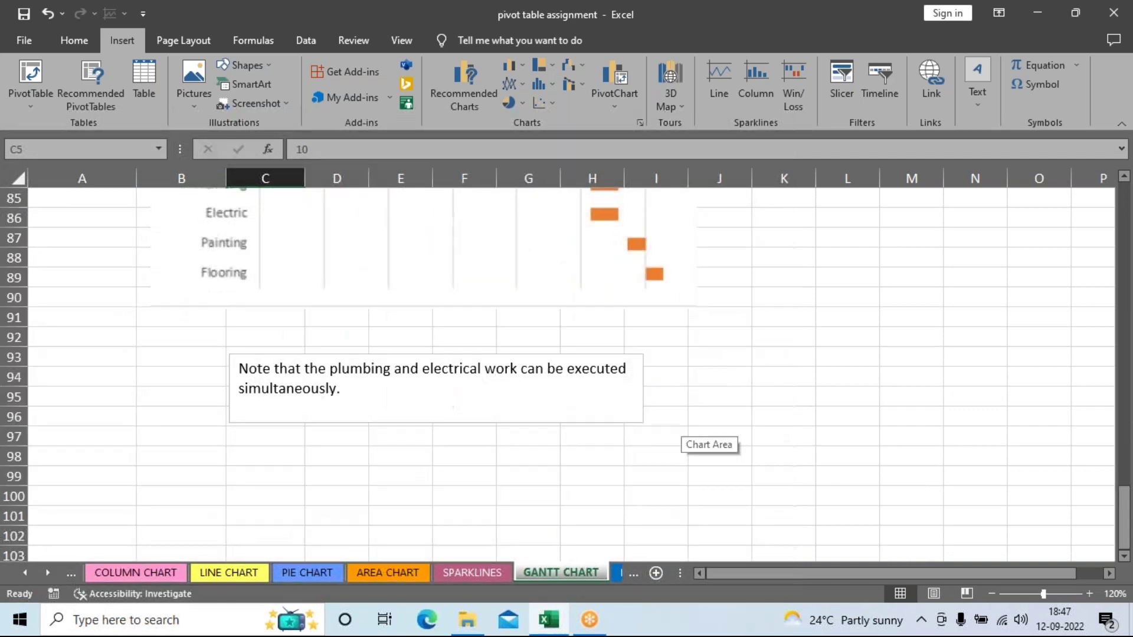
scroll(583, 393, up, 12)
scroll(583, 393, up, 16)
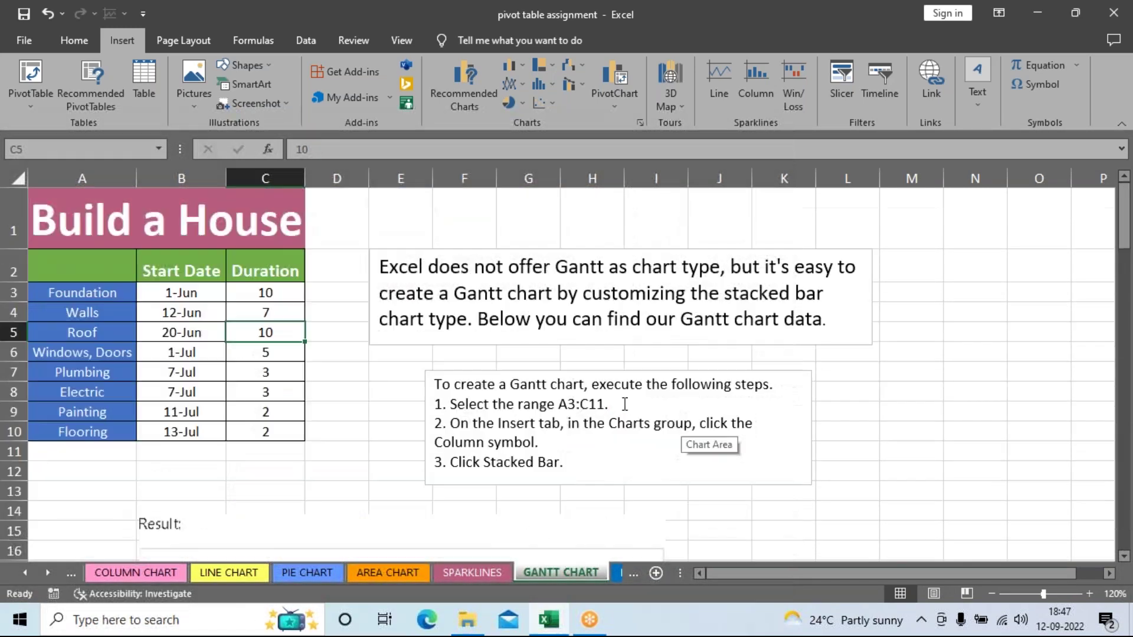
click(616, 573)
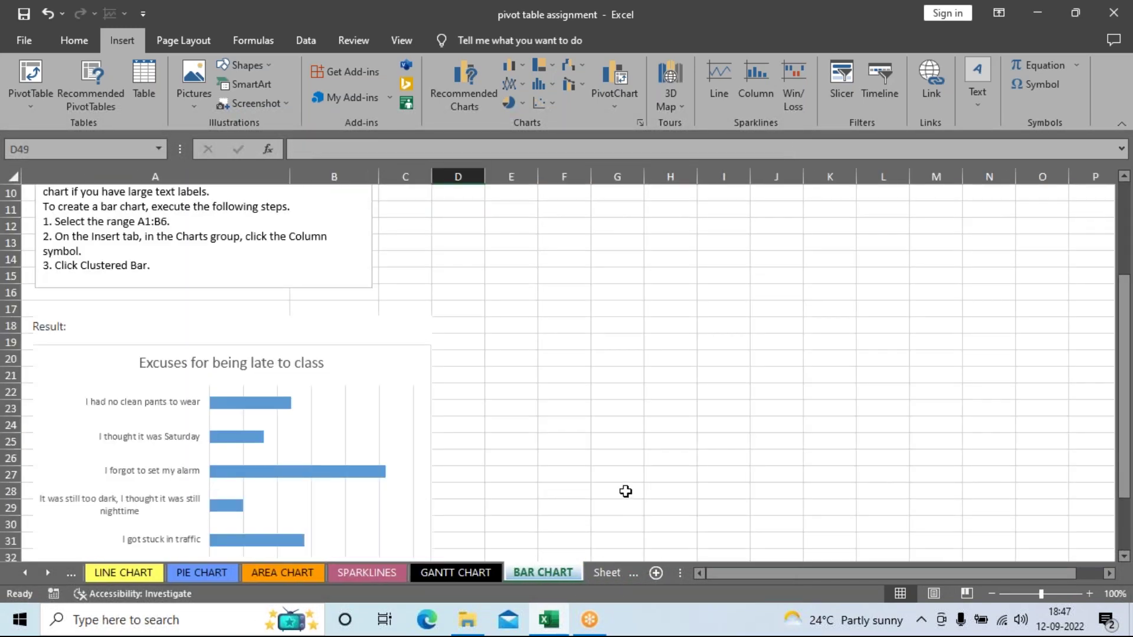
Step: Zoom the BAR CHART sheet to 150% to read the Reason and Frequency table
scroll(616, 467, up, 3)
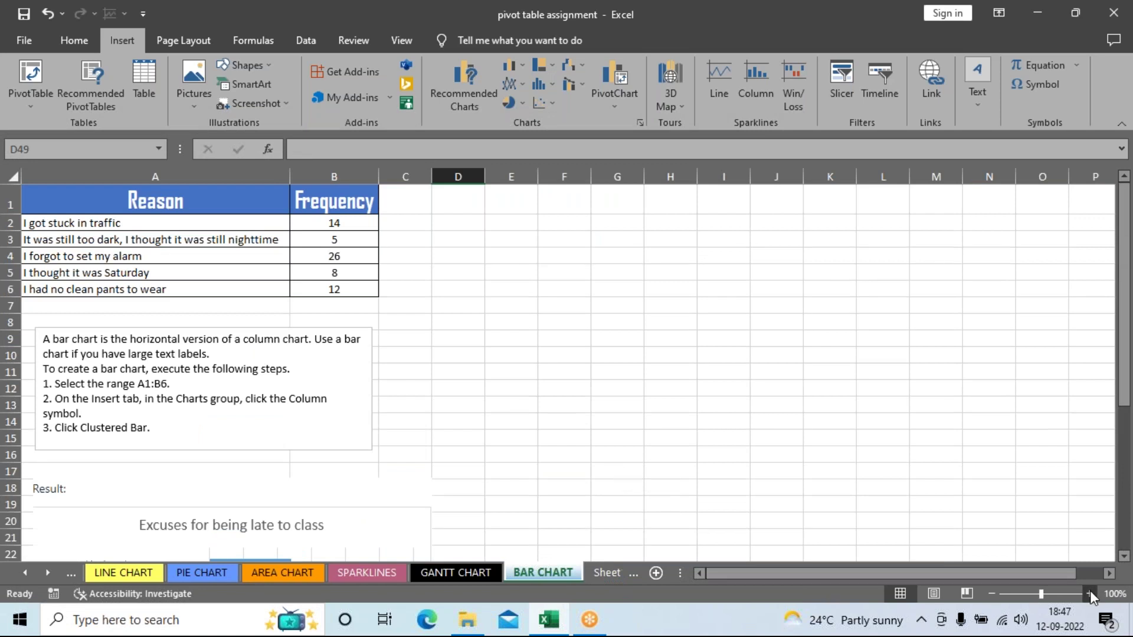
click(1089, 594)
click(1089, 594)
click(1090, 594)
click(1089, 594)
click(1089, 594)
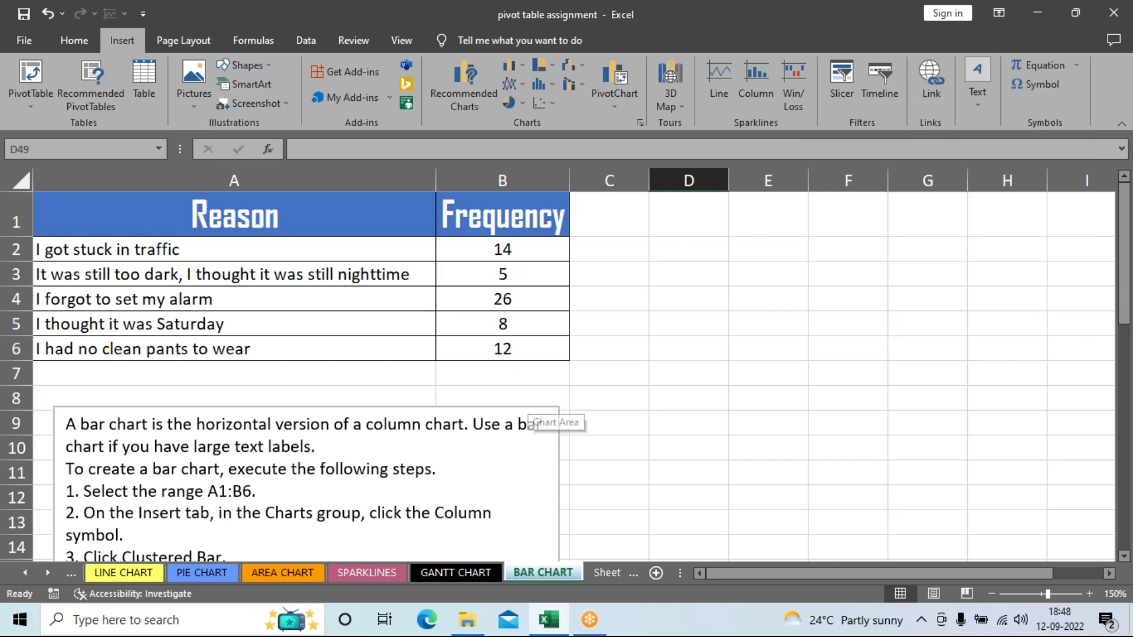
scroll(549, 323, down, 5)
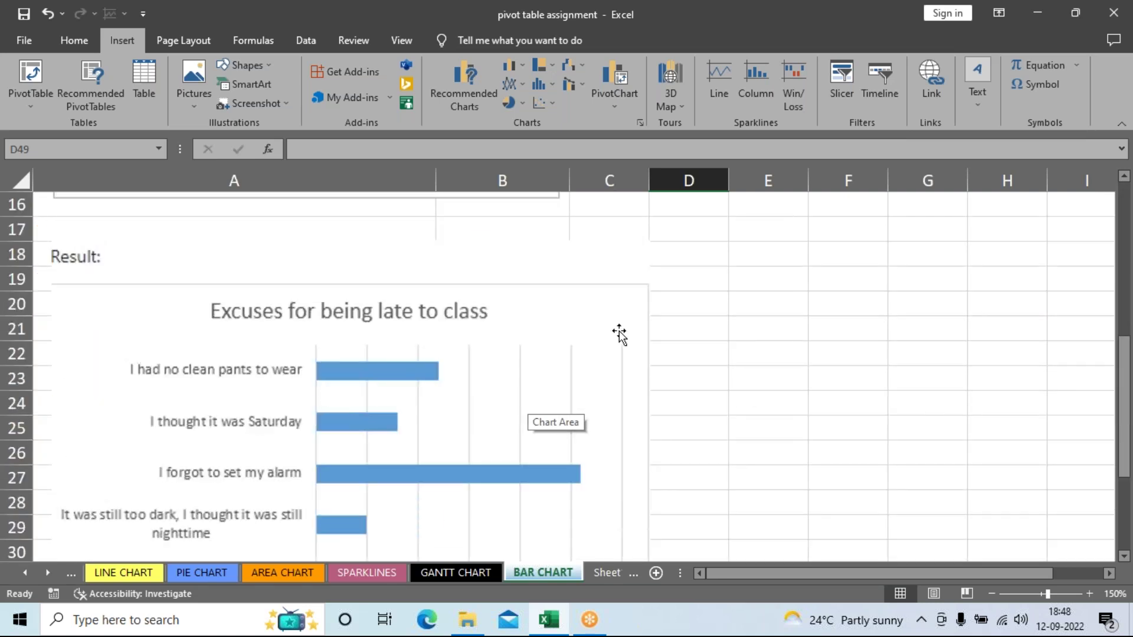
scroll(712, 498, down, 2)
scroll(713, 508, up, 2)
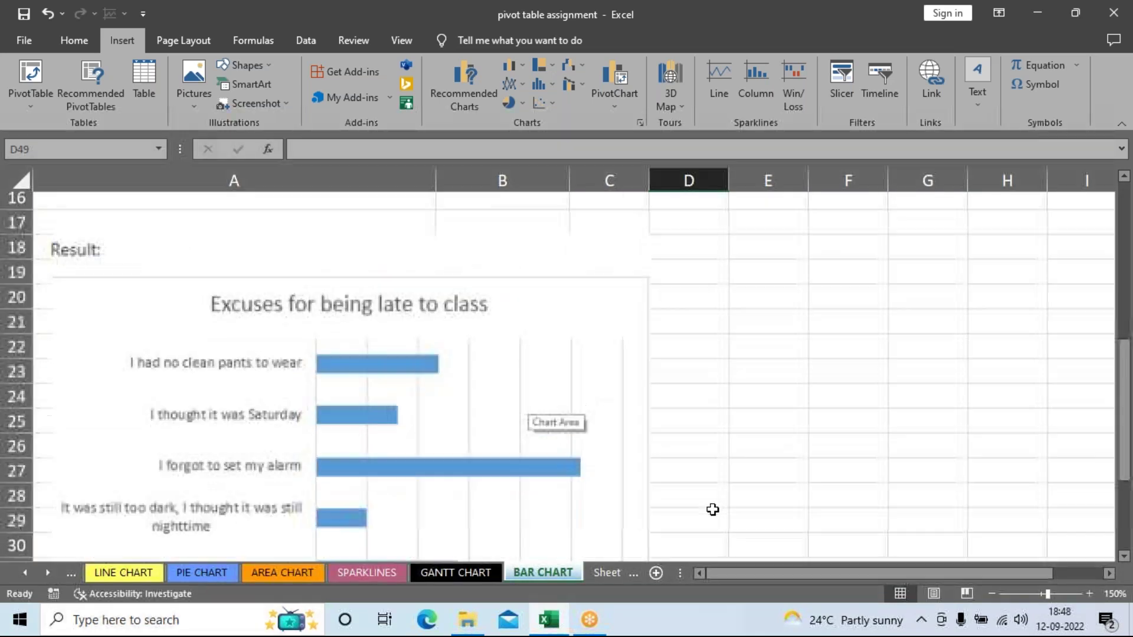
scroll(841, 527, down, 1)
click(991, 594)
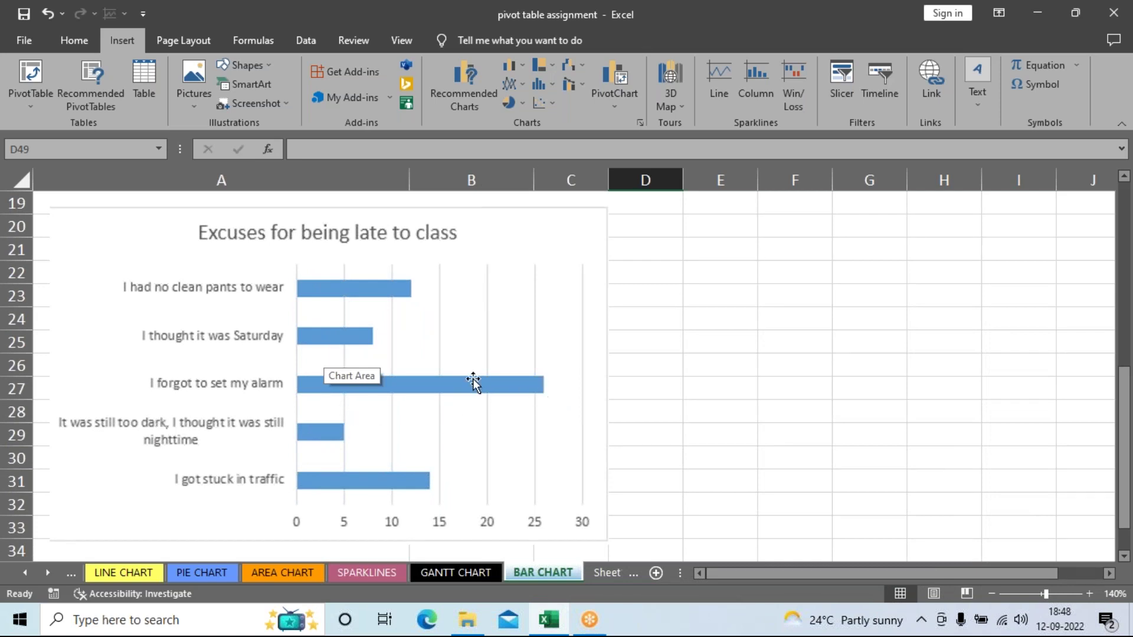
scroll(630, 433, up, 4)
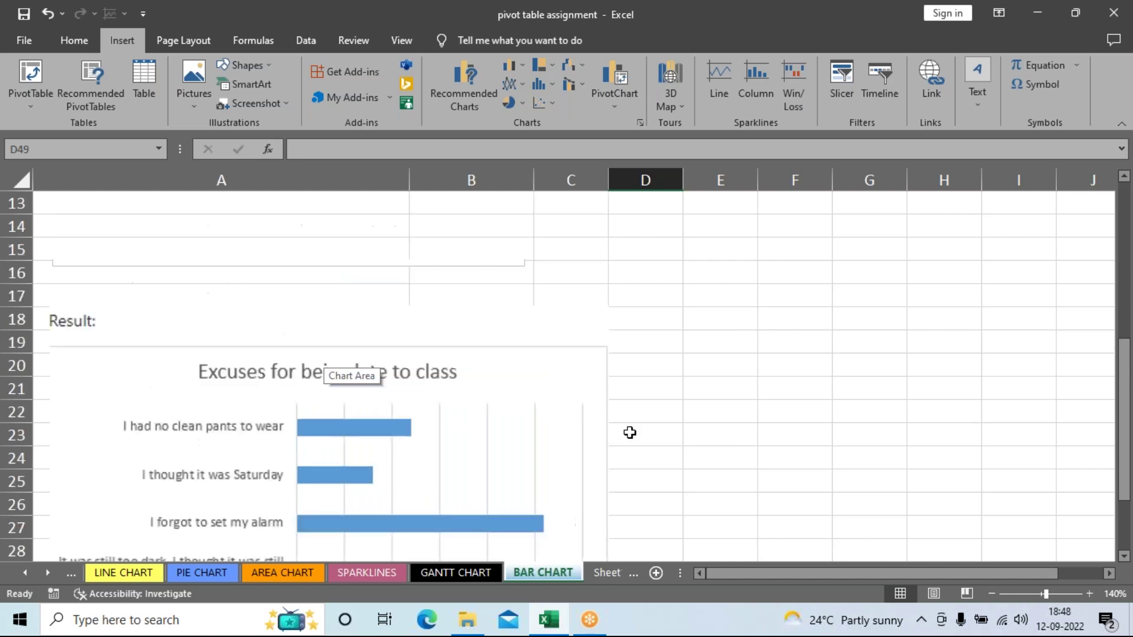
scroll(629, 433, up, 2)
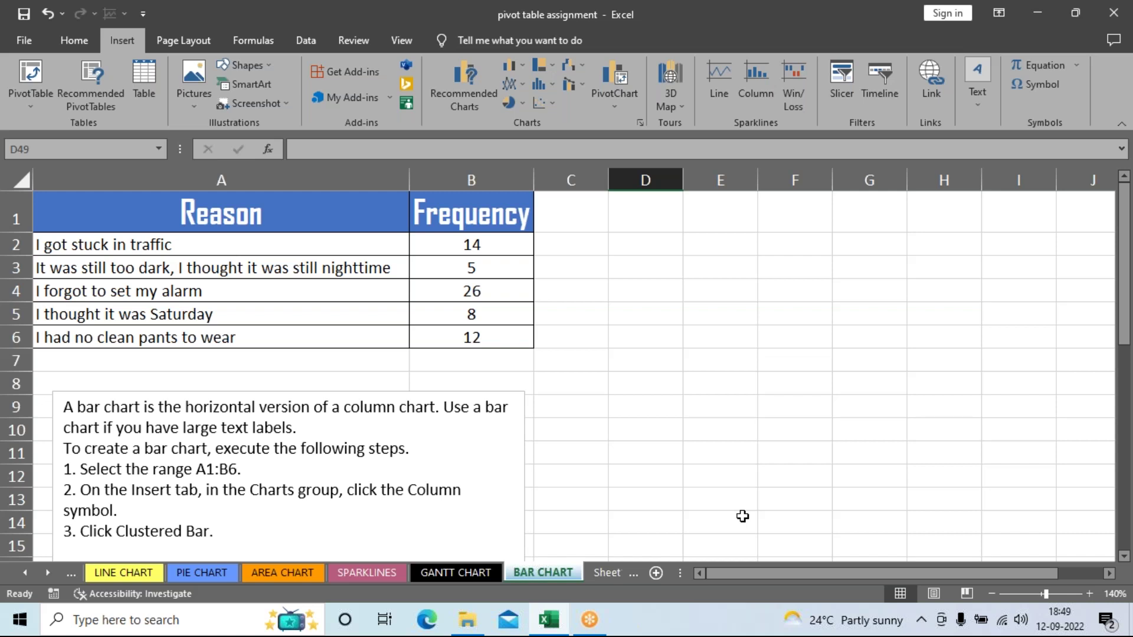
scroll(732, 516, down, 5)
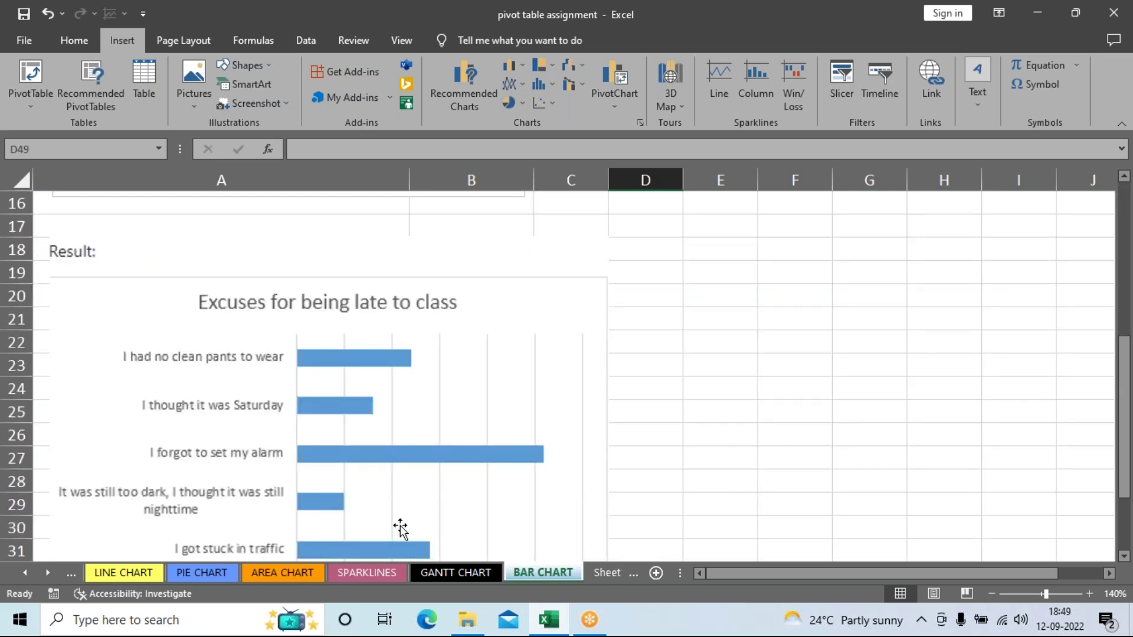
scroll(638, 465, down, 2)
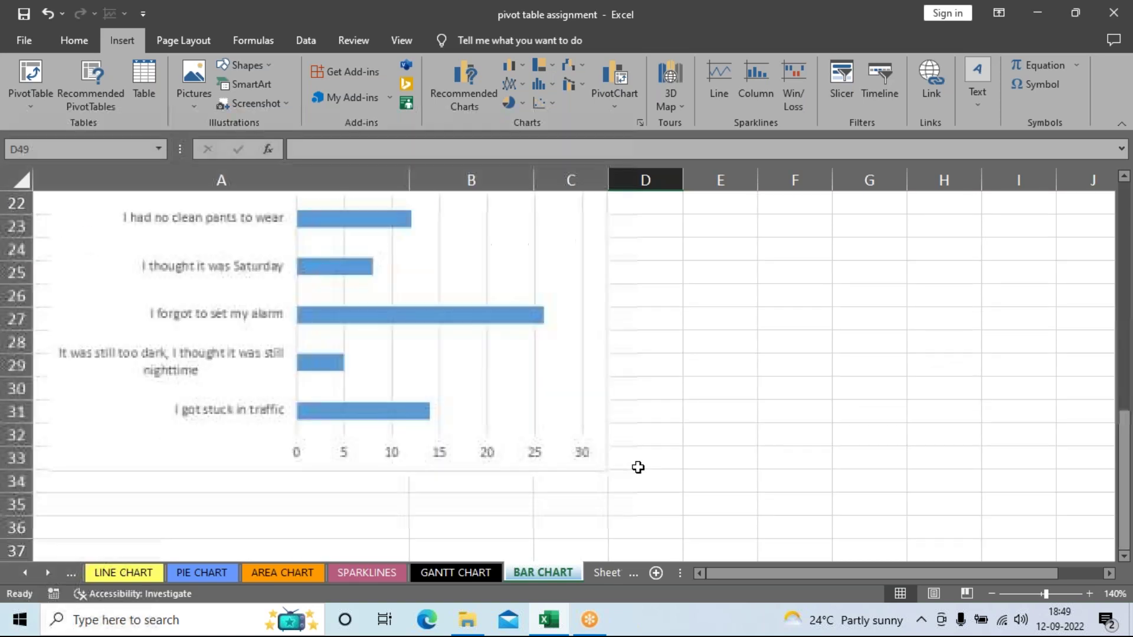
scroll(639, 465, up, 4)
scroll(638, 466, up, 3)
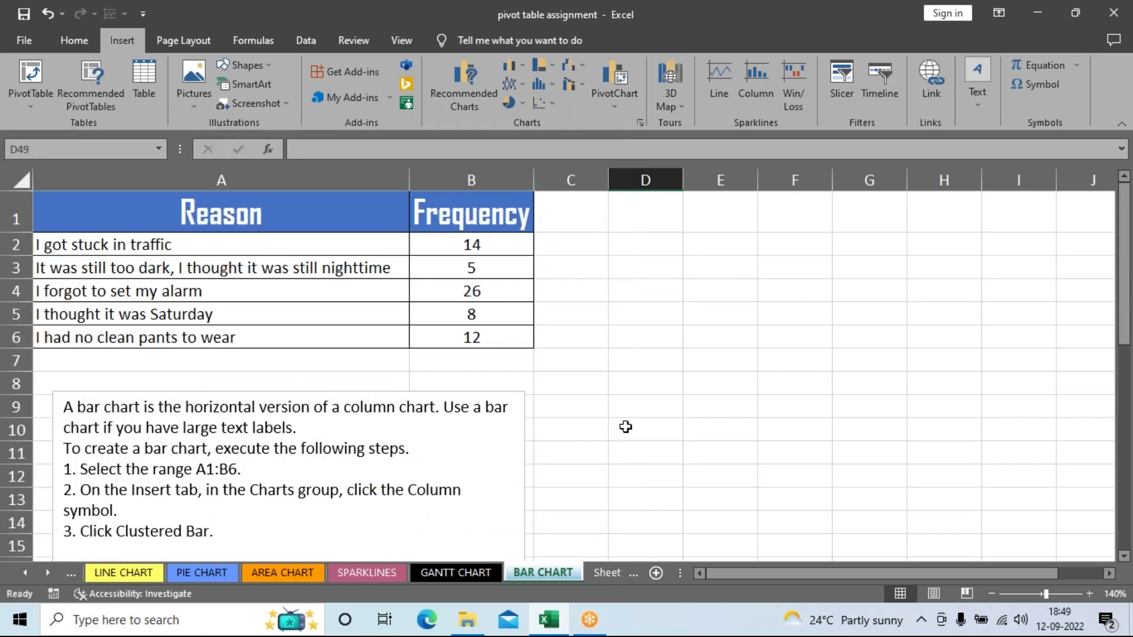
scroll(625, 426, down, 6)
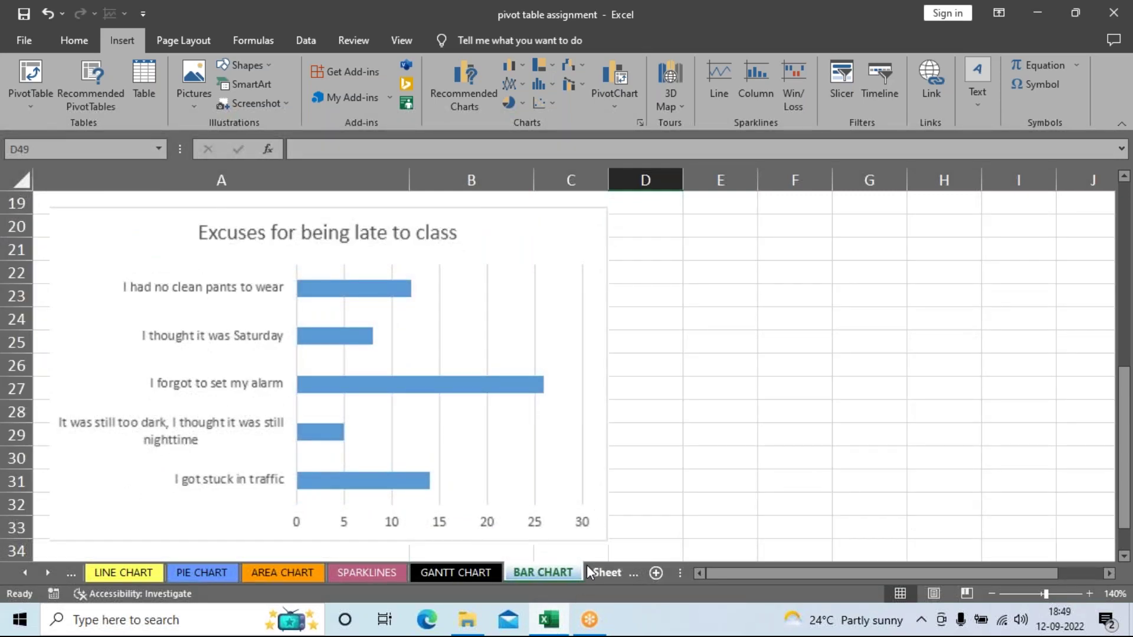
Step: Step from Sheet1 and BAR CHART back through LINE, COLUMN and DATA SERIES to CREATE A CHART
click(603, 573)
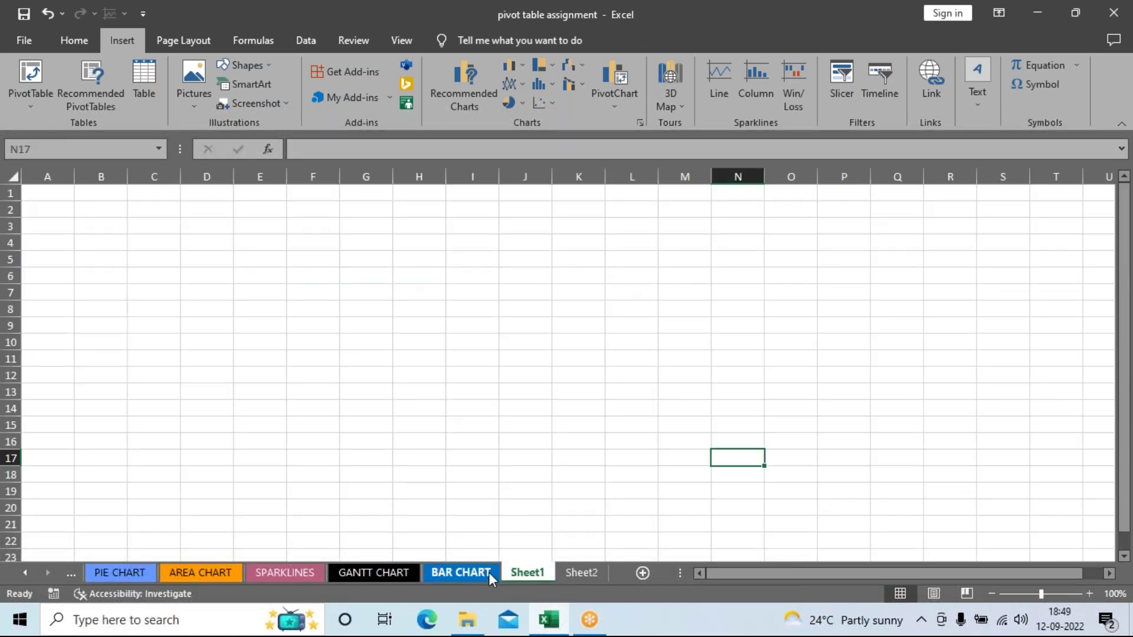
click(459, 573)
scroll(597, 482, up, 6)
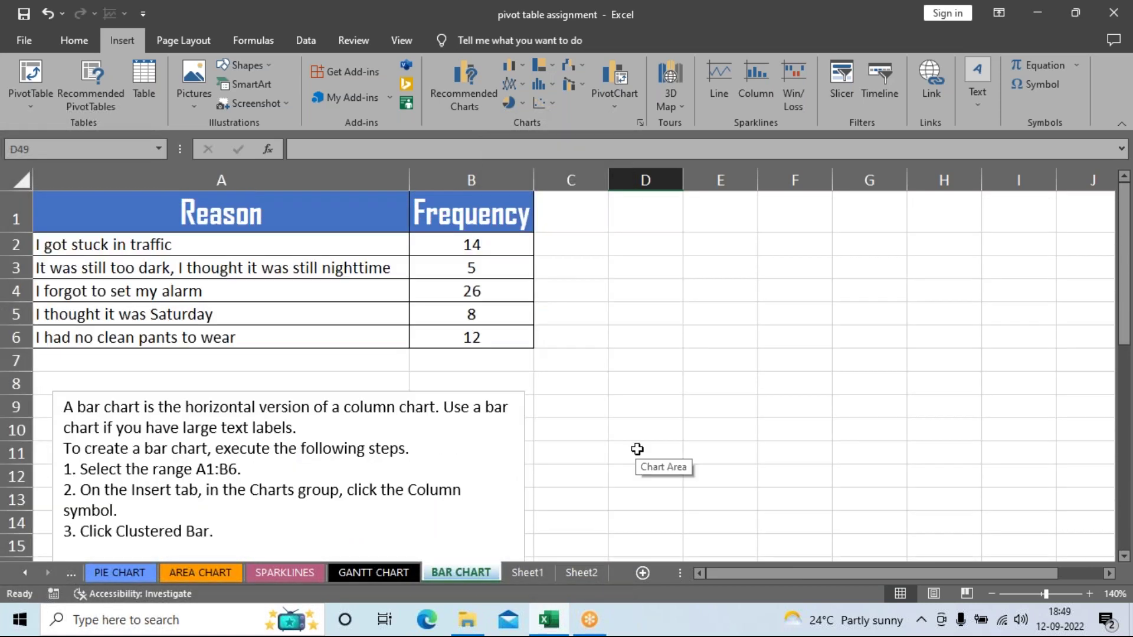
click(70, 574)
click(66, 573)
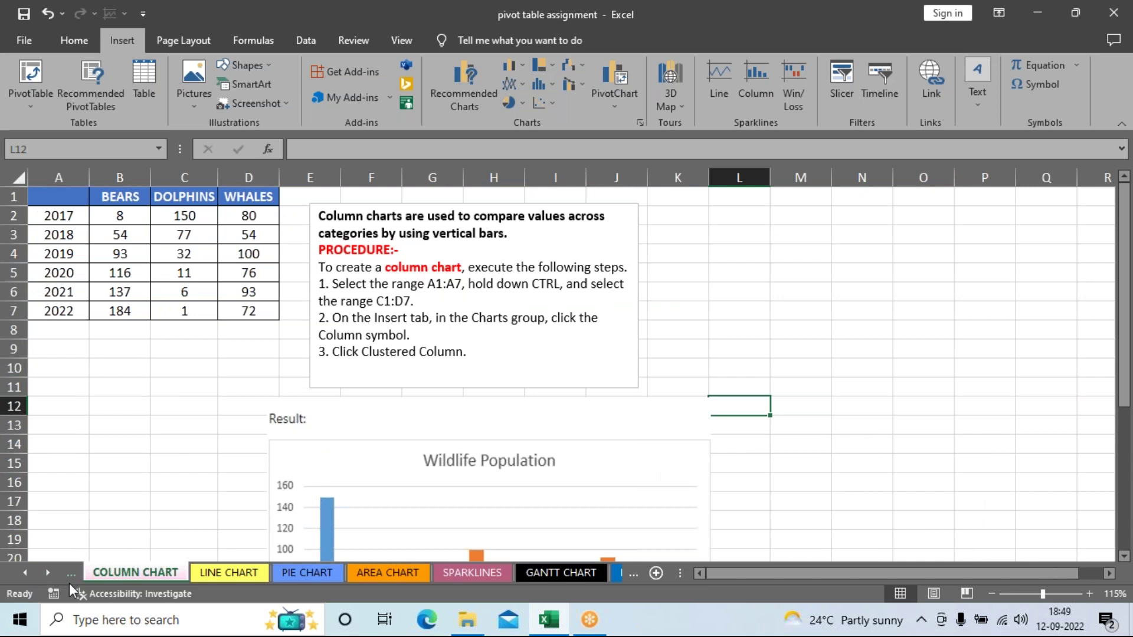
click(70, 574)
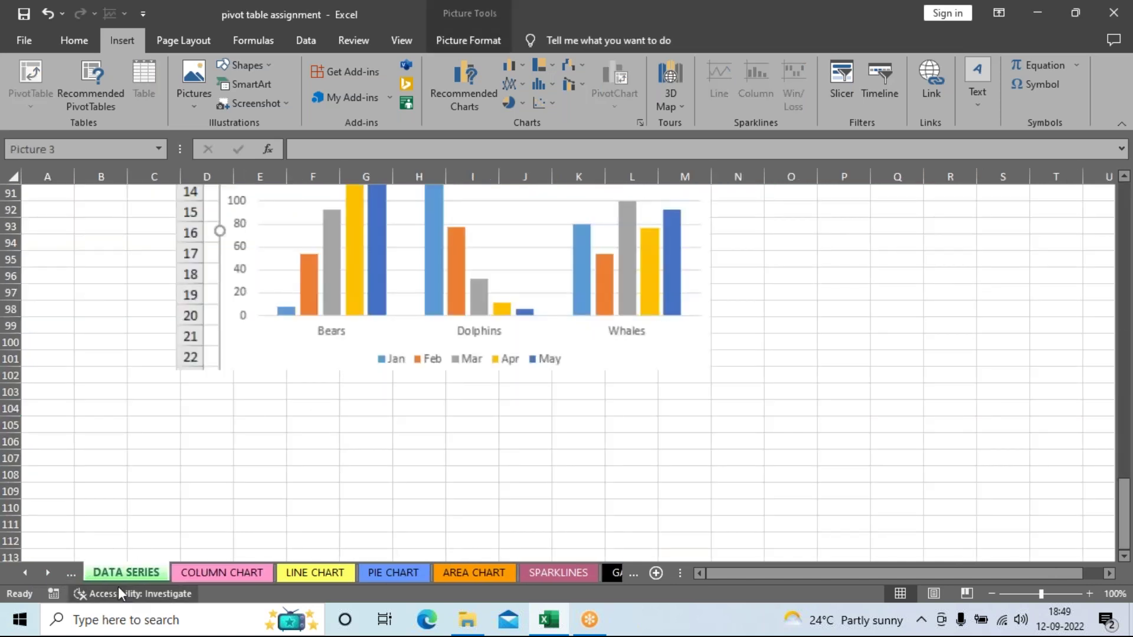
click(65, 576)
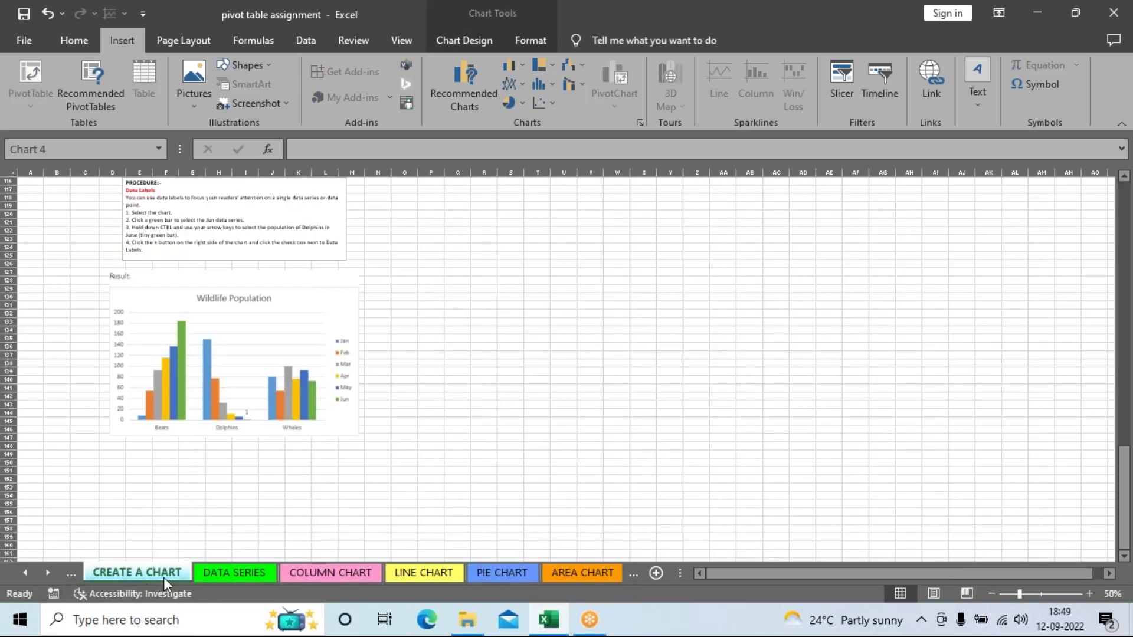
Step: Deselect the chart on CREATE A CHART by selecting cell AB71
scroll(505, 422, up, 19)
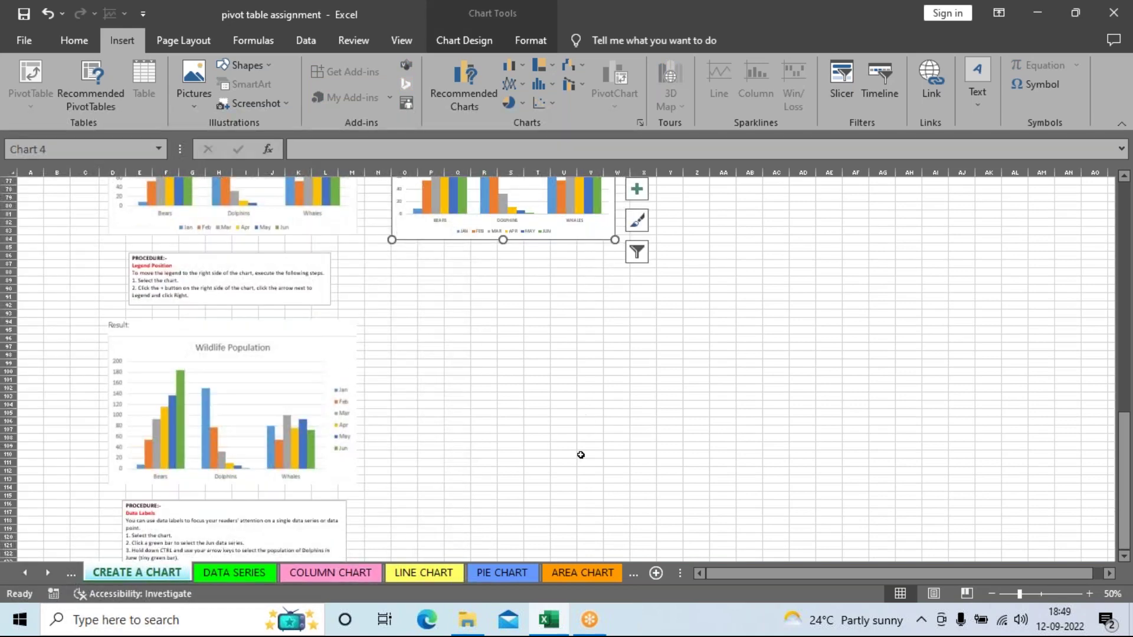
scroll(584, 473, up, 6)
click(748, 437)
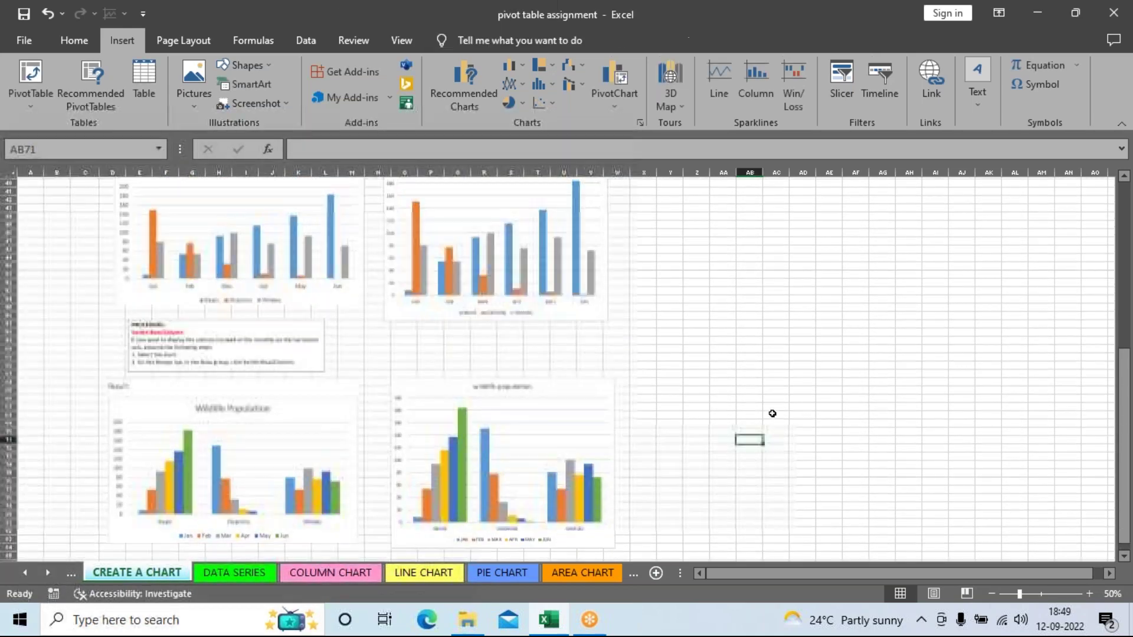
scroll(773, 413, up, 10)
scroll(755, 410, up, 3)
scroll(649, 401, down, 5)
scroll(637, 377, up, 5)
scroll(643, 413, down, 20)
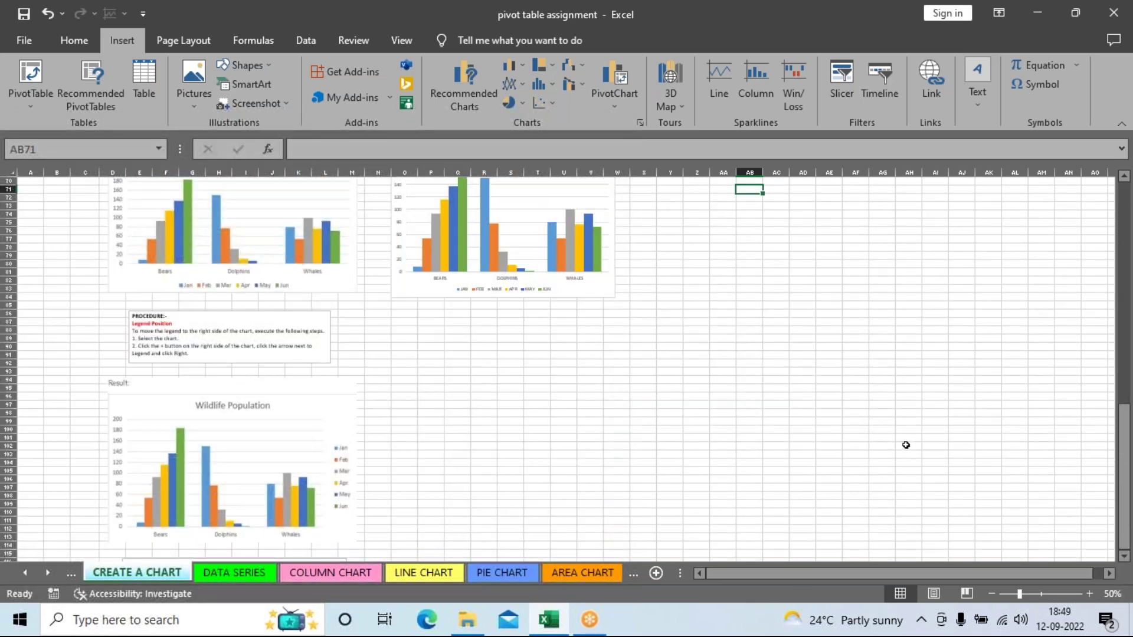
Step: Zoom the CREATE A CHART sheet to 80% to read the example charts
click(1090, 593)
click(1089, 593)
click(1089, 593)
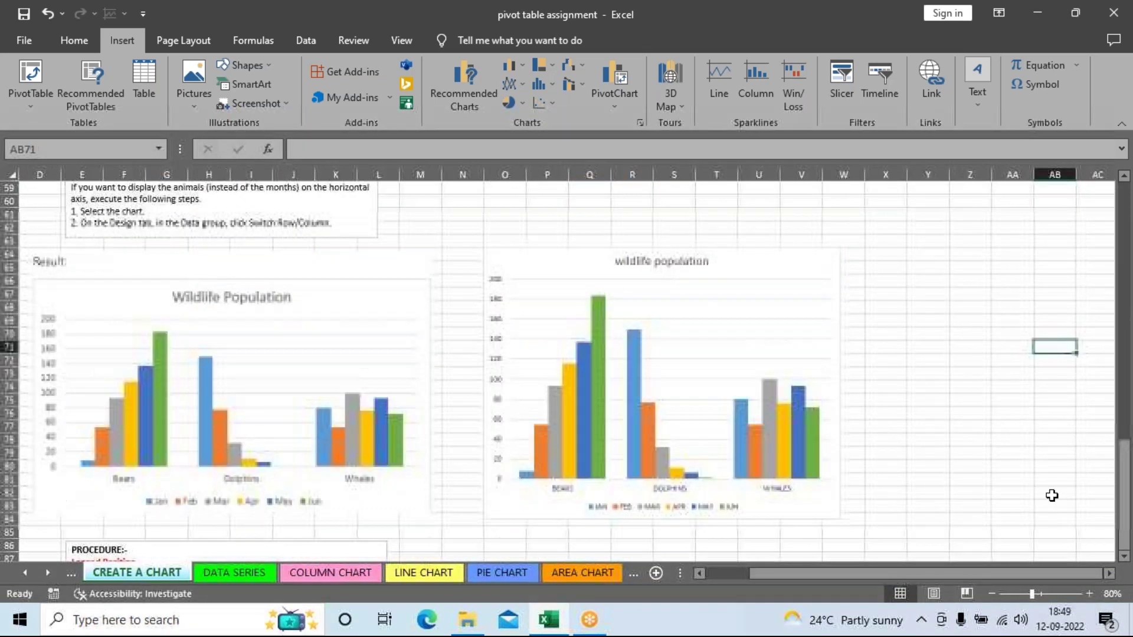
scroll(1051, 494, up, 1)
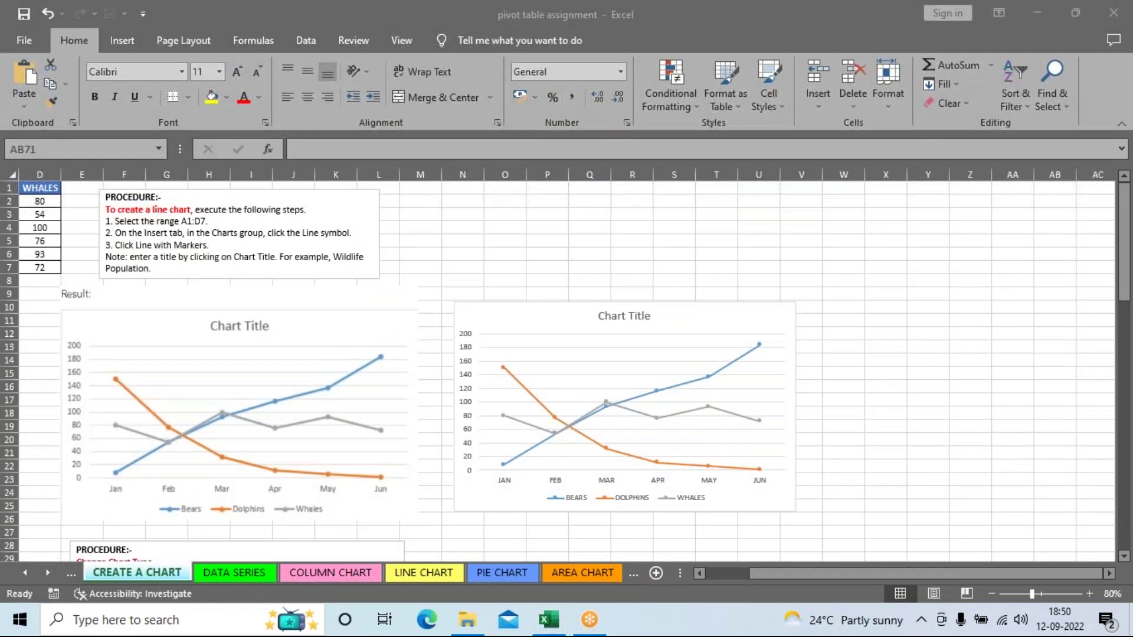
Step: Close the pivot table assignment workbook with Don't Save, then close the Downloads window
click(1101, 17)
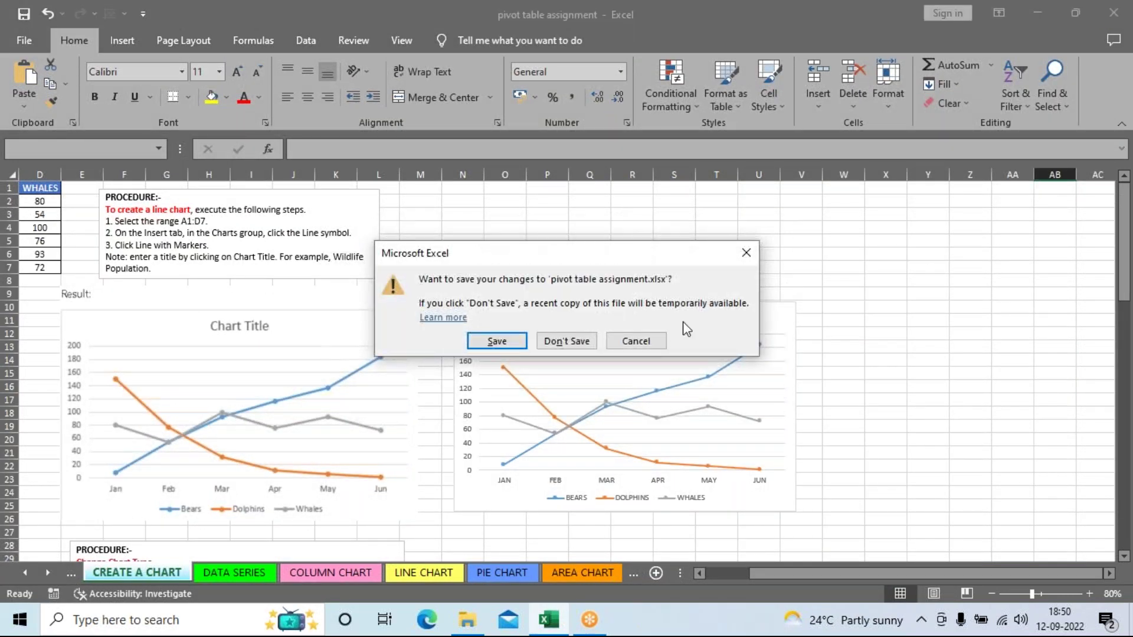
click(574, 347)
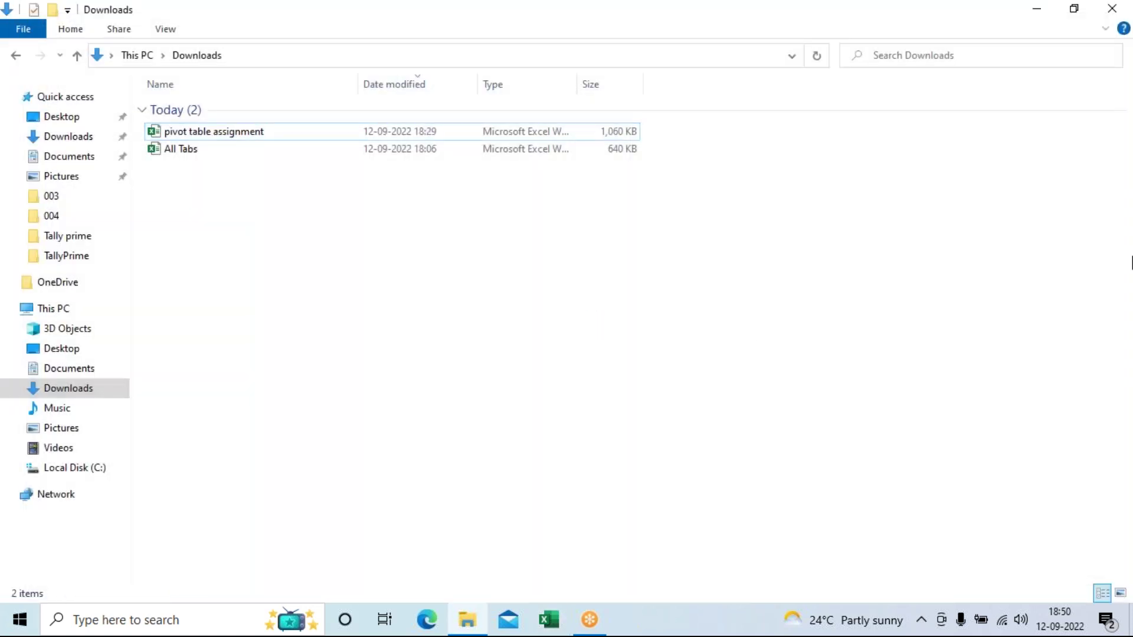
click(1111, 8)
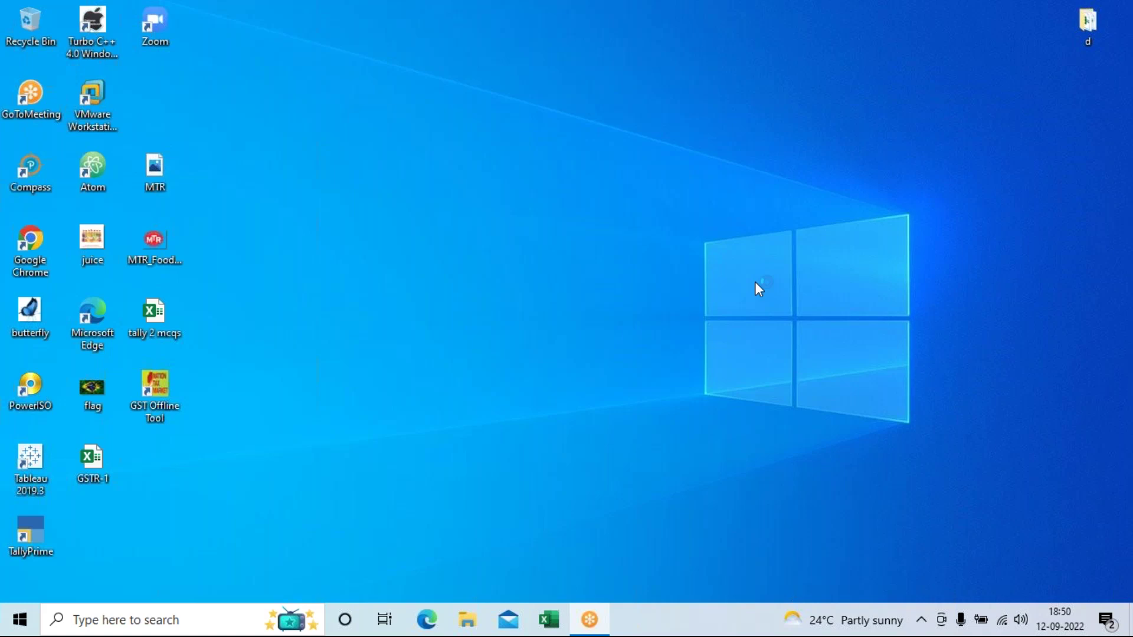
right_click(531, 307)
click(550, 359)
click(508, 619)
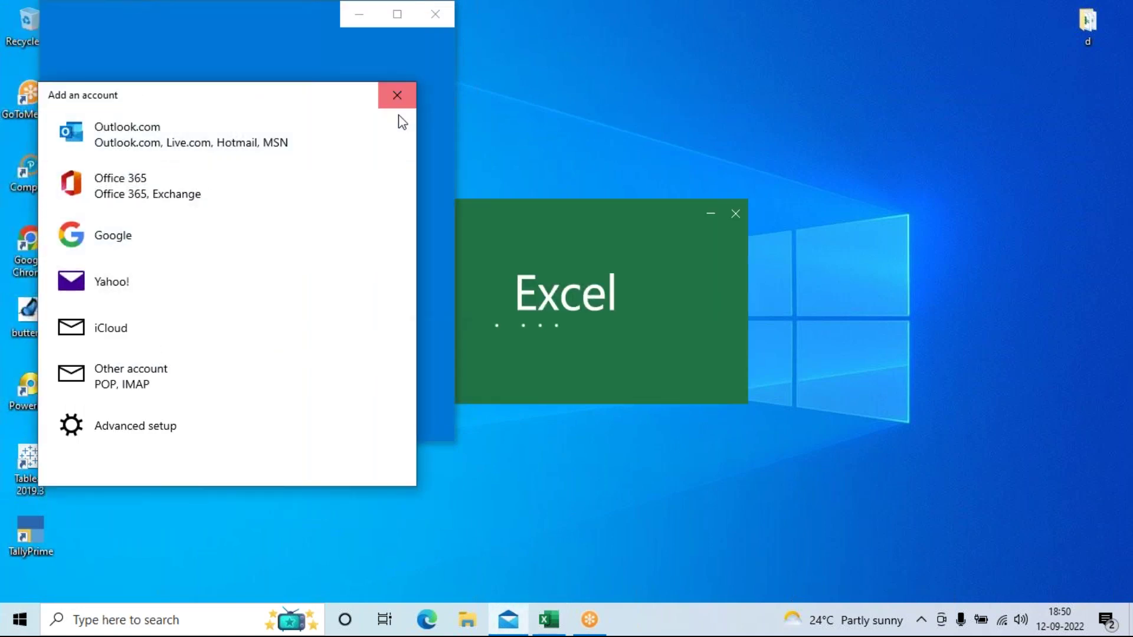
click(397, 95)
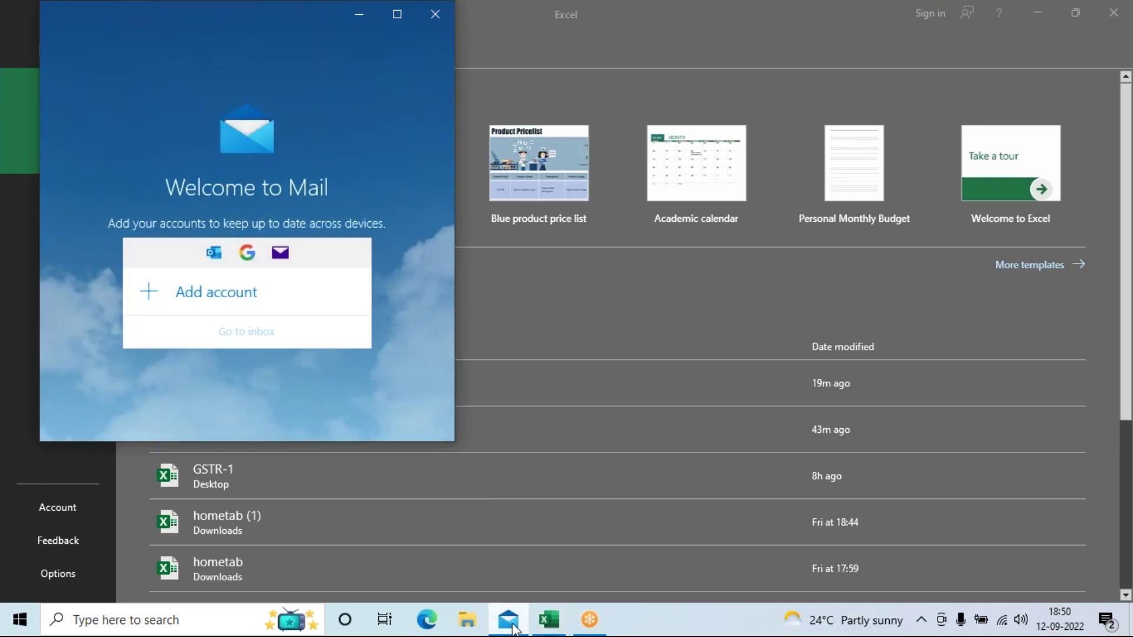
click(500, 608)
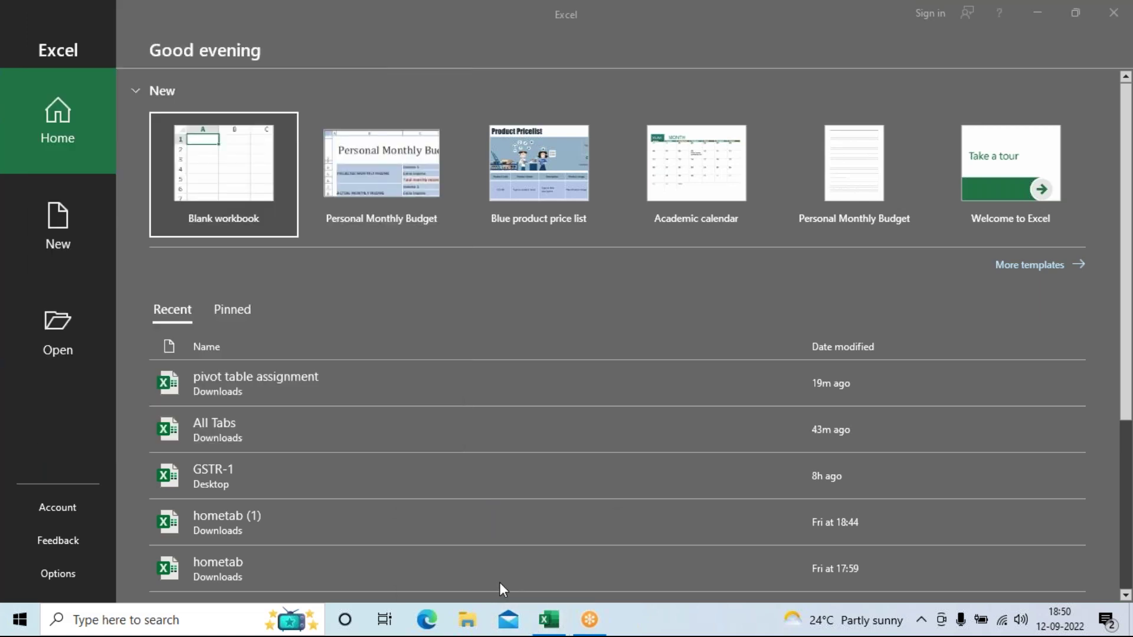
click(191, 163)
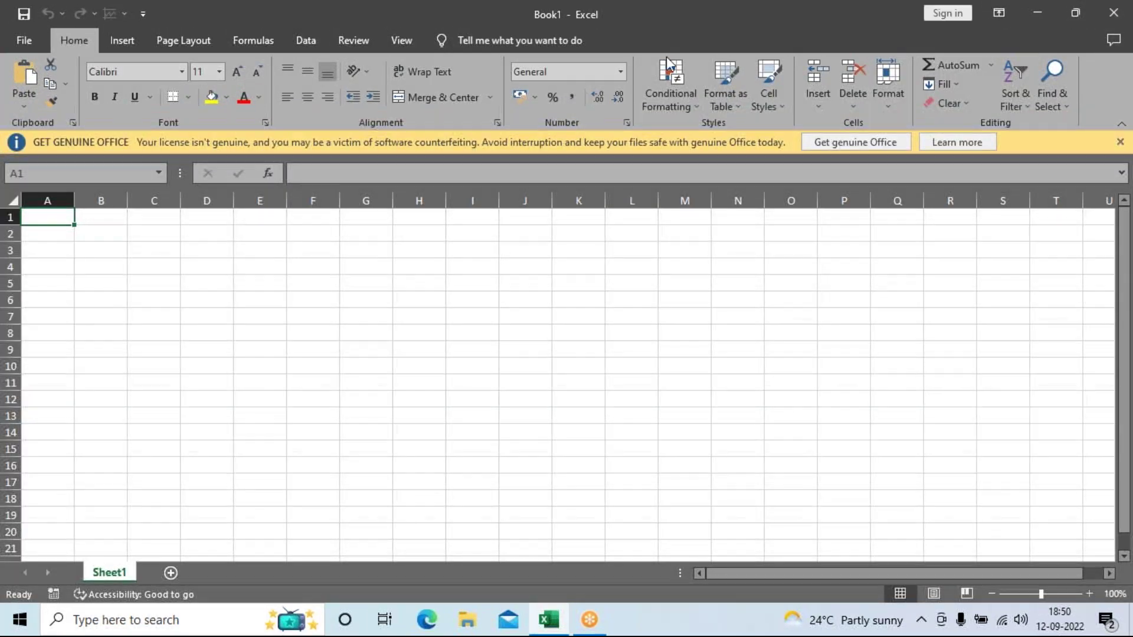
click(122, 41)
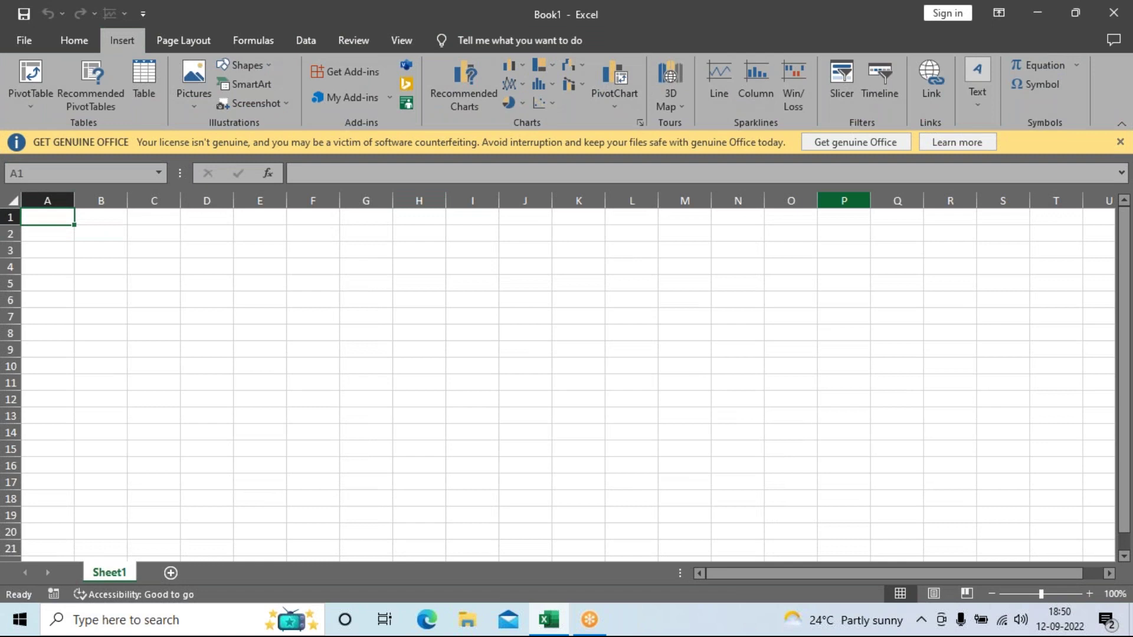
click(1115, 9)
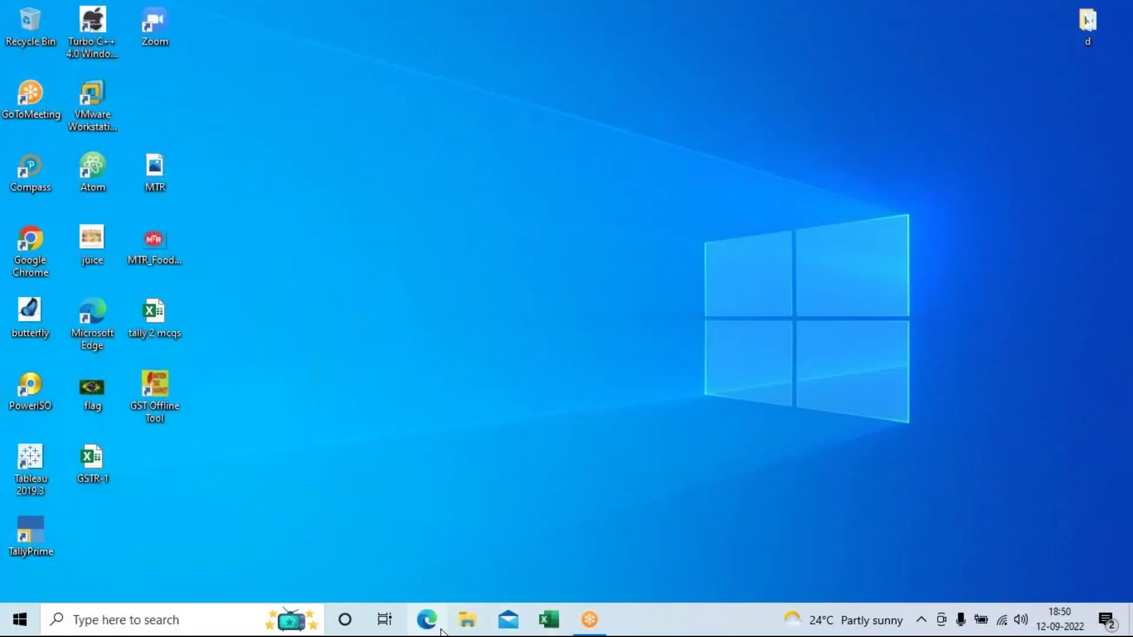
Step: Open the All Tabs workbook from the Downloads folder
click(467, 621)
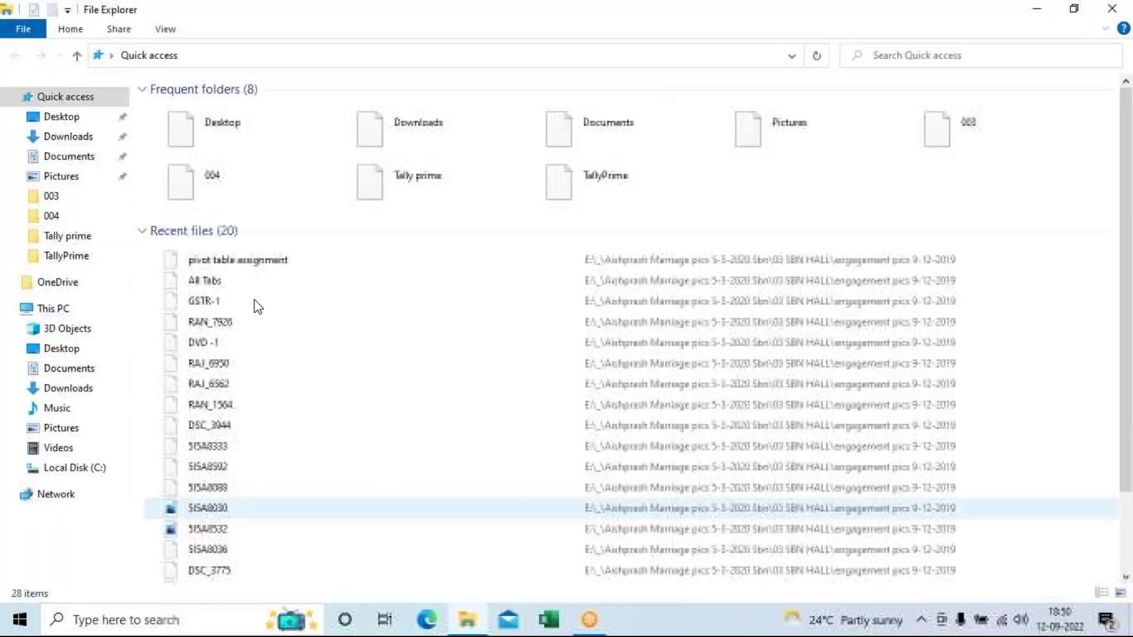
double_click(369, 126)
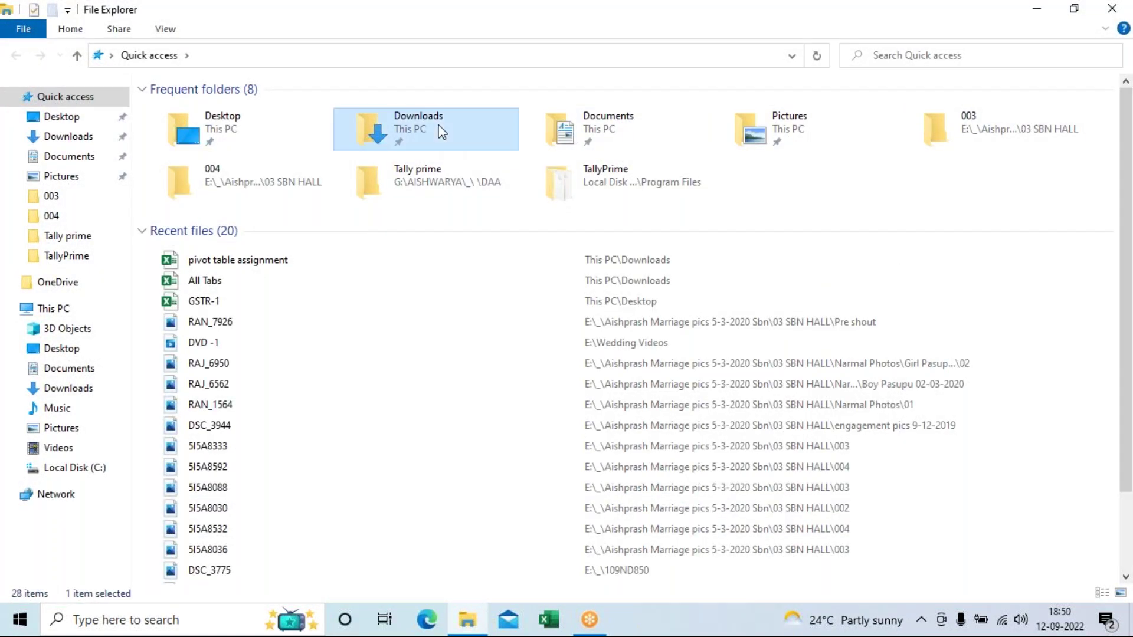
double_click(224, 155)
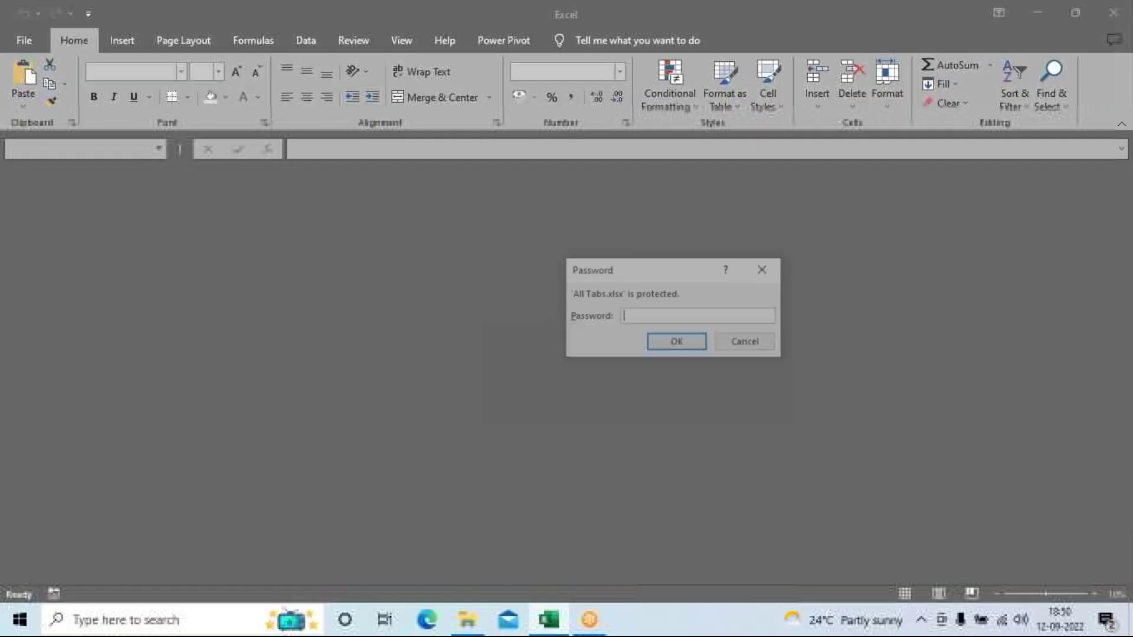
Step: Enter the workbook password, dismiss the Genuine Office banner, and open the PIE & TREE MAP sheet
text(•••••)
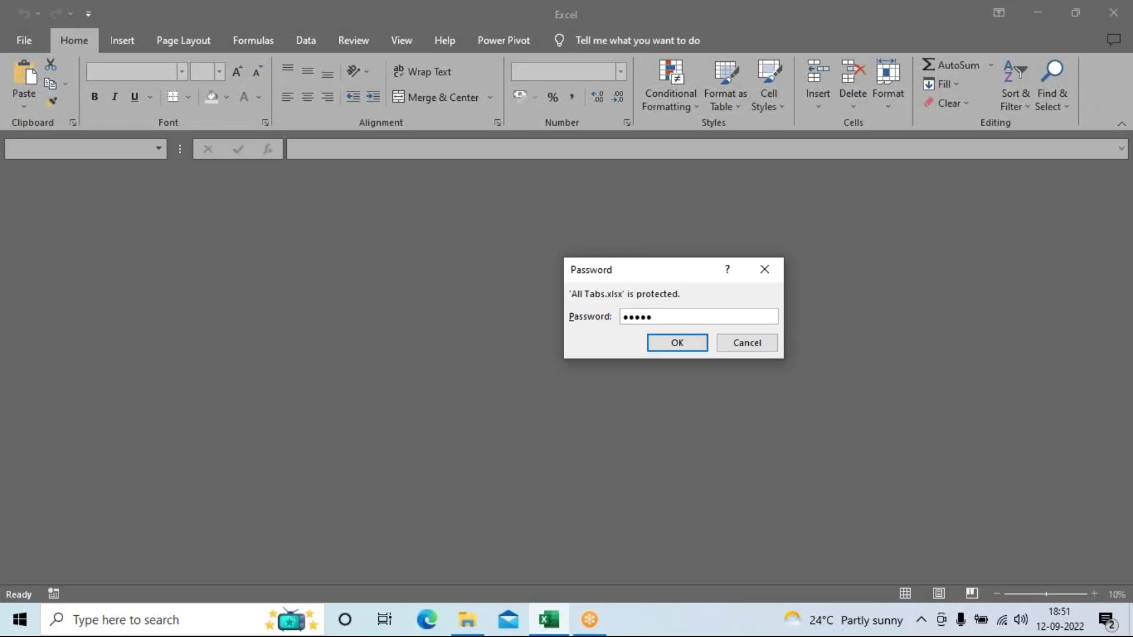
key(Return)
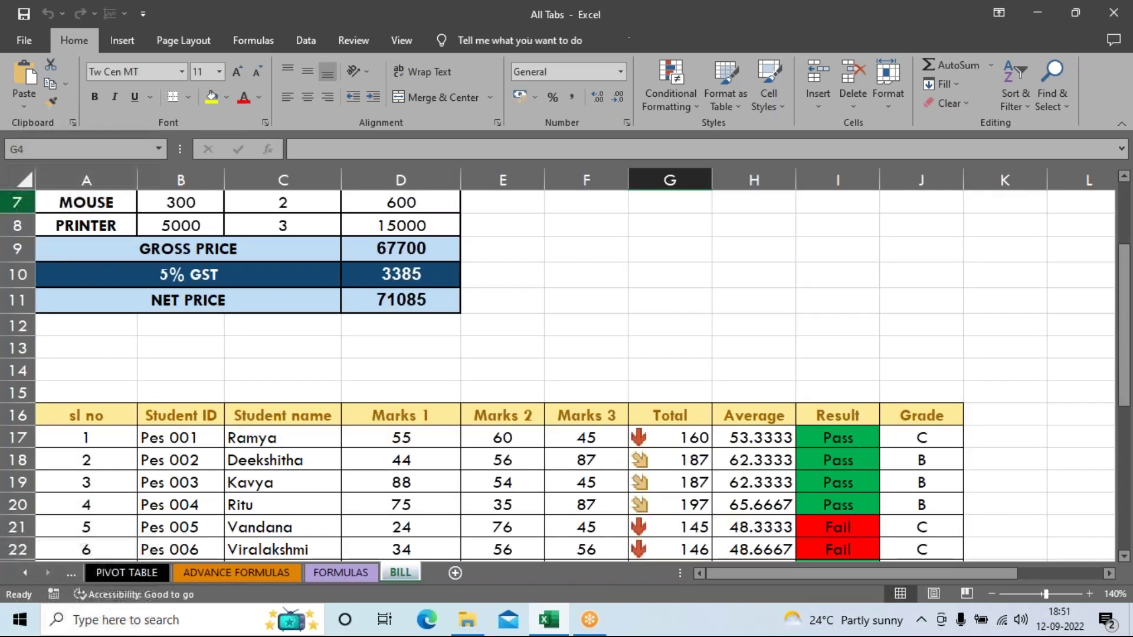
scroll(666, 381, up, 2)
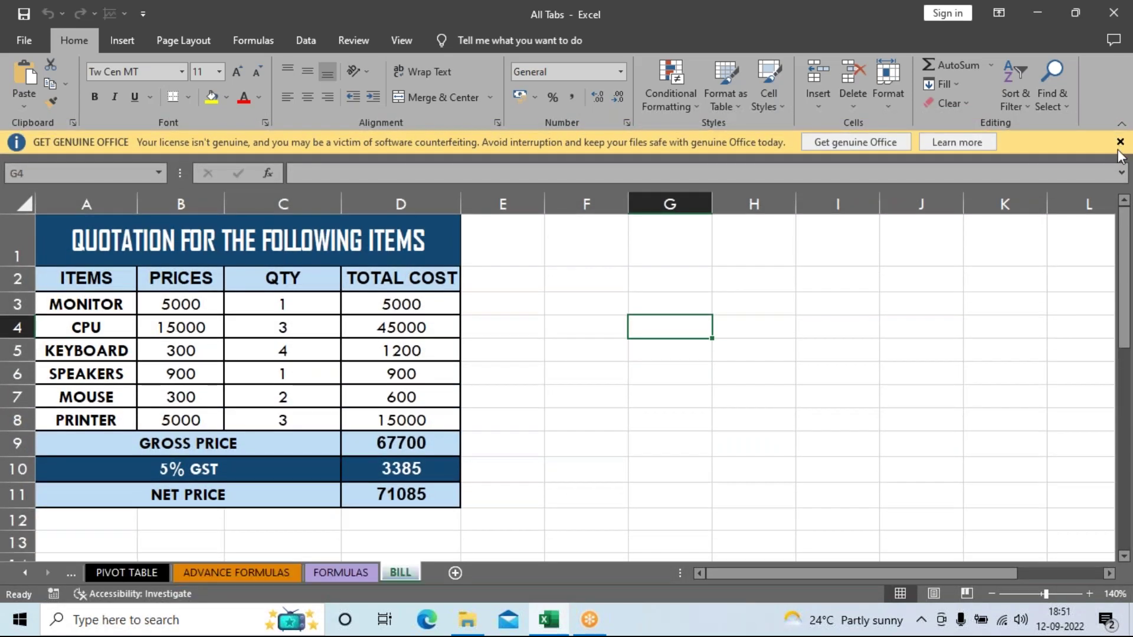
click(1120, 142)
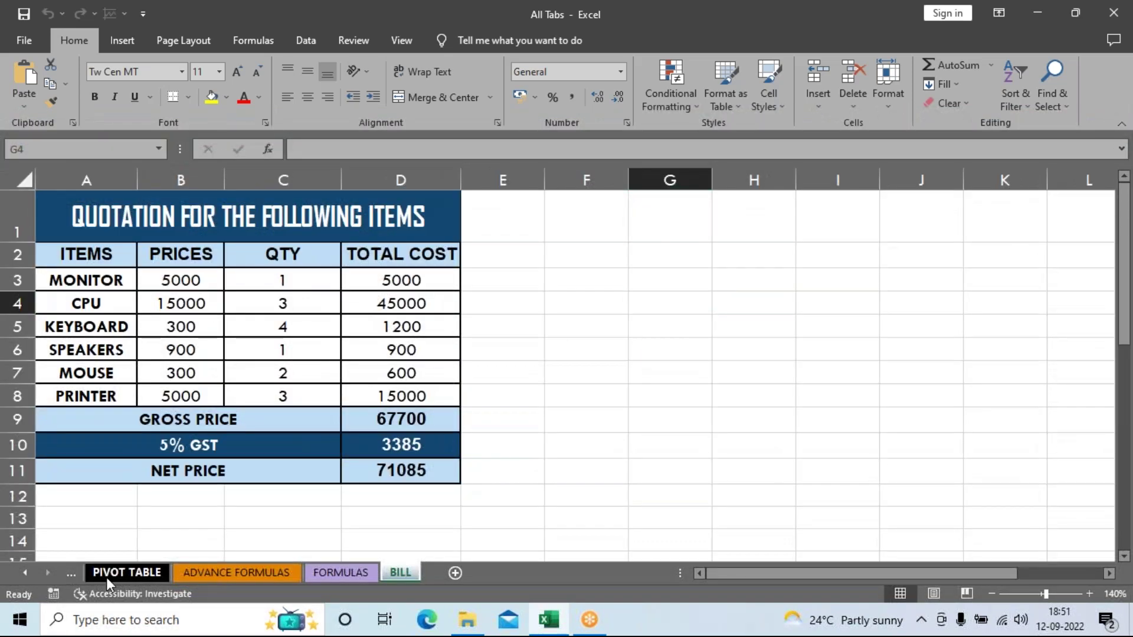
click(105, 576)
click(71, 573)
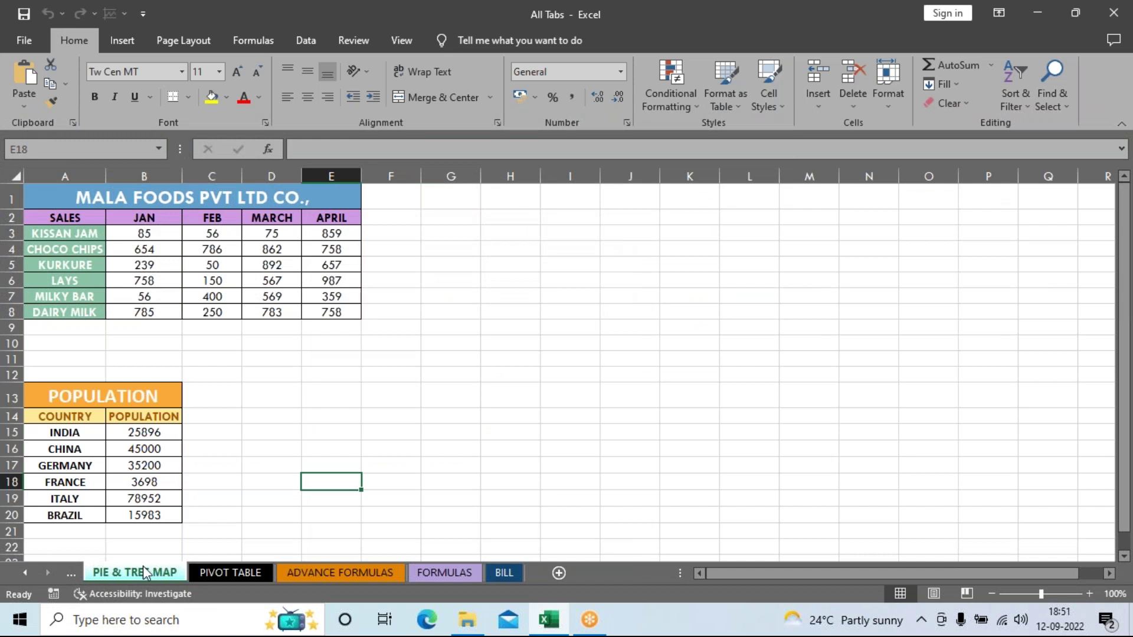
click(123, 41)
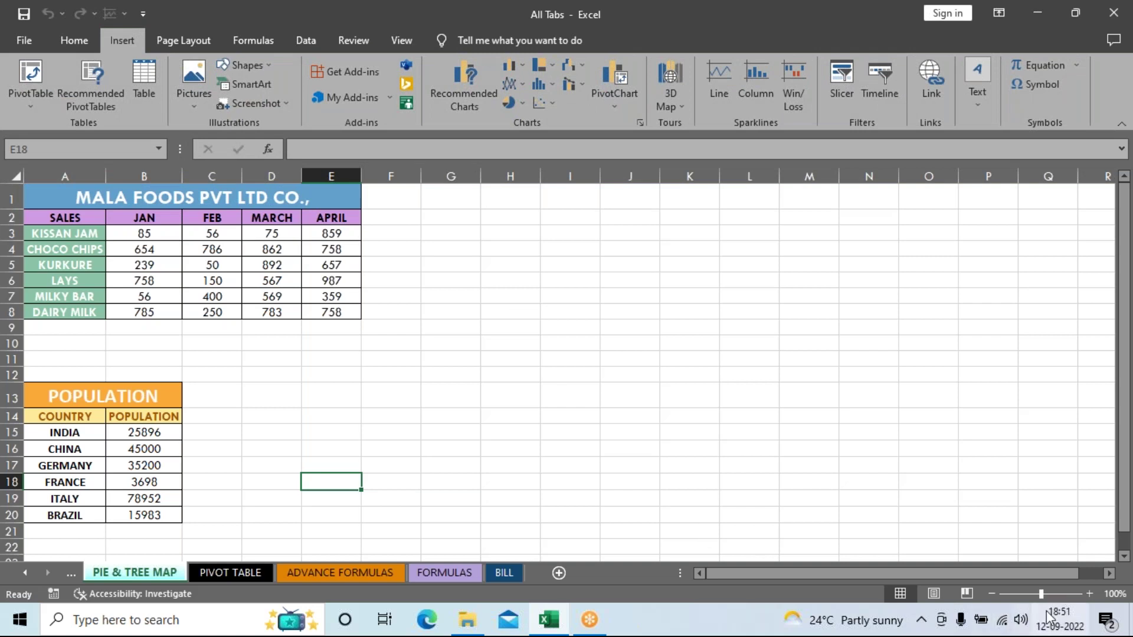
Step: Zoom the PIE & TREE MAP sheet to 160%
click(1089, 593)
click(1089, 594)
click(1089, 594)
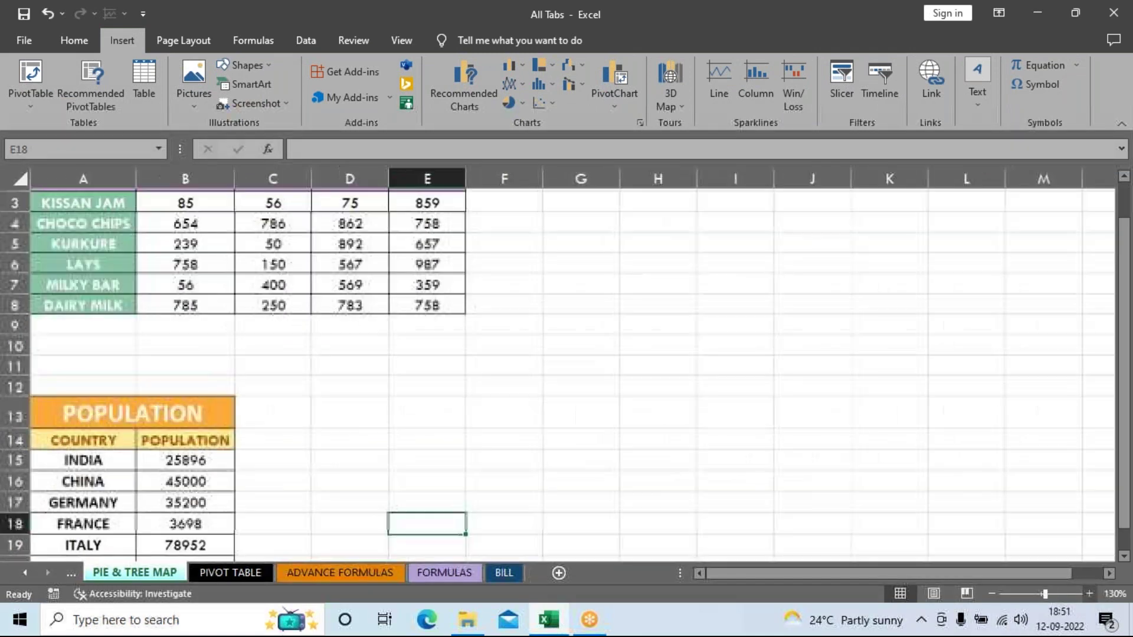
scroll(860, 450, up, 1)
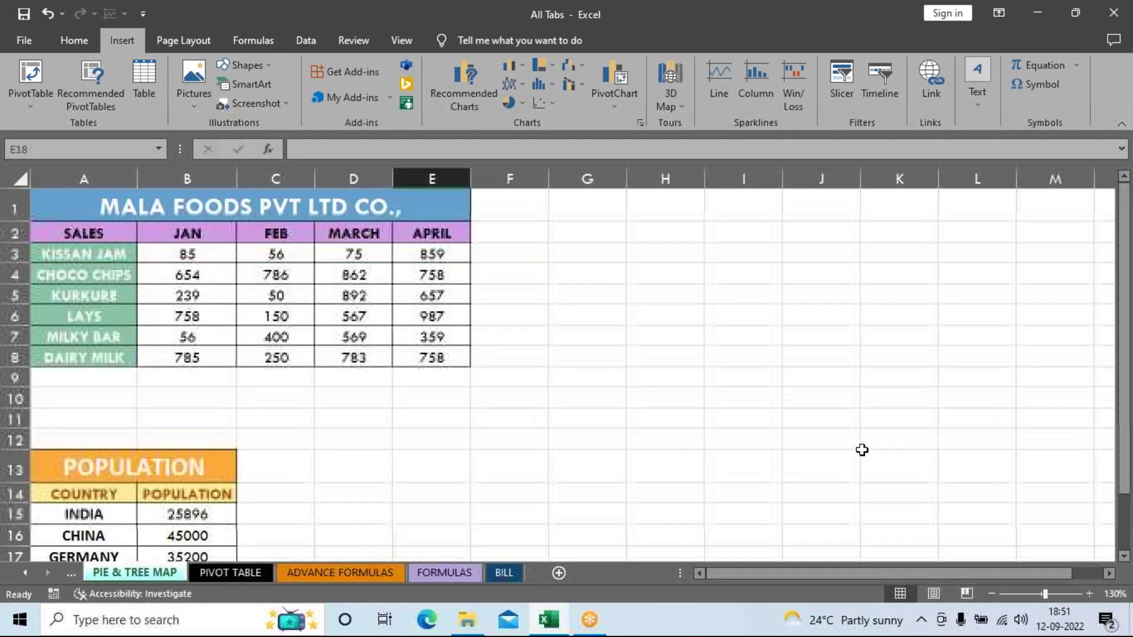
click(1089, 593)
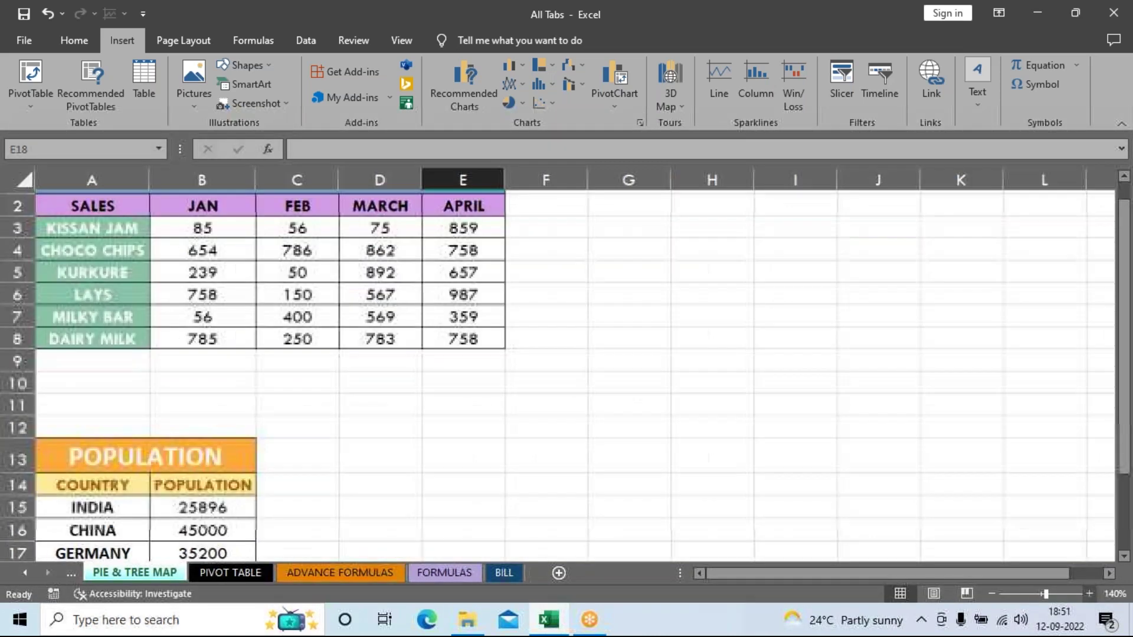
click(1089, 593)
click(1089, 594)
scroll(782, 498, up, 1)
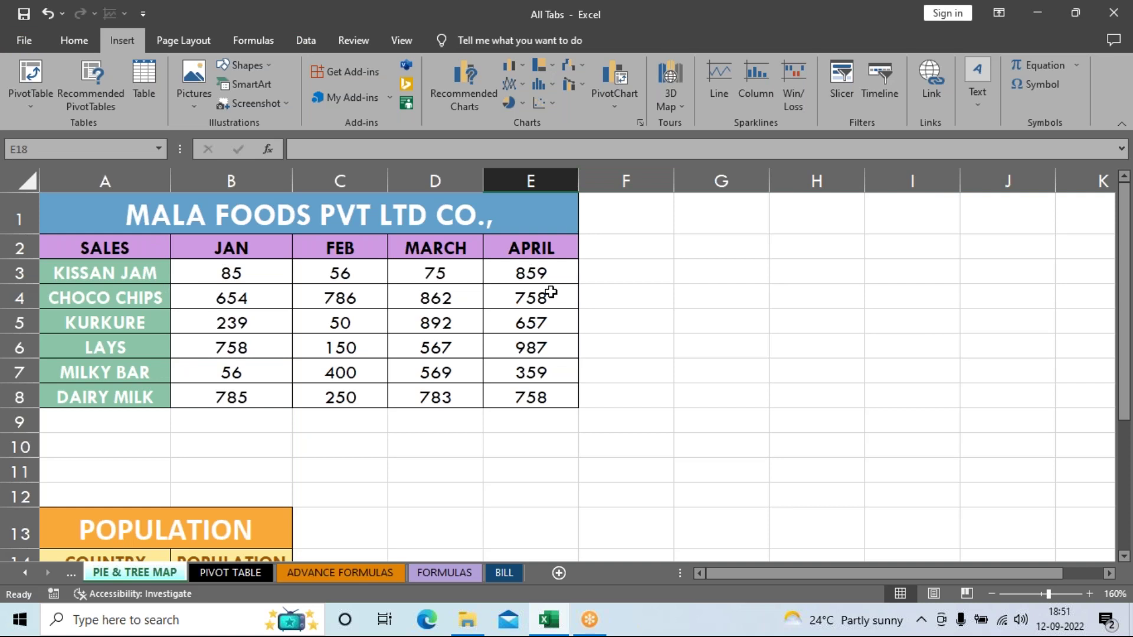
Step: Select A2:E8, the sales table from the SALES header through DAIRY MILK
drag(133, 250, 539, 399)
drag(151, 202, 501, 394)
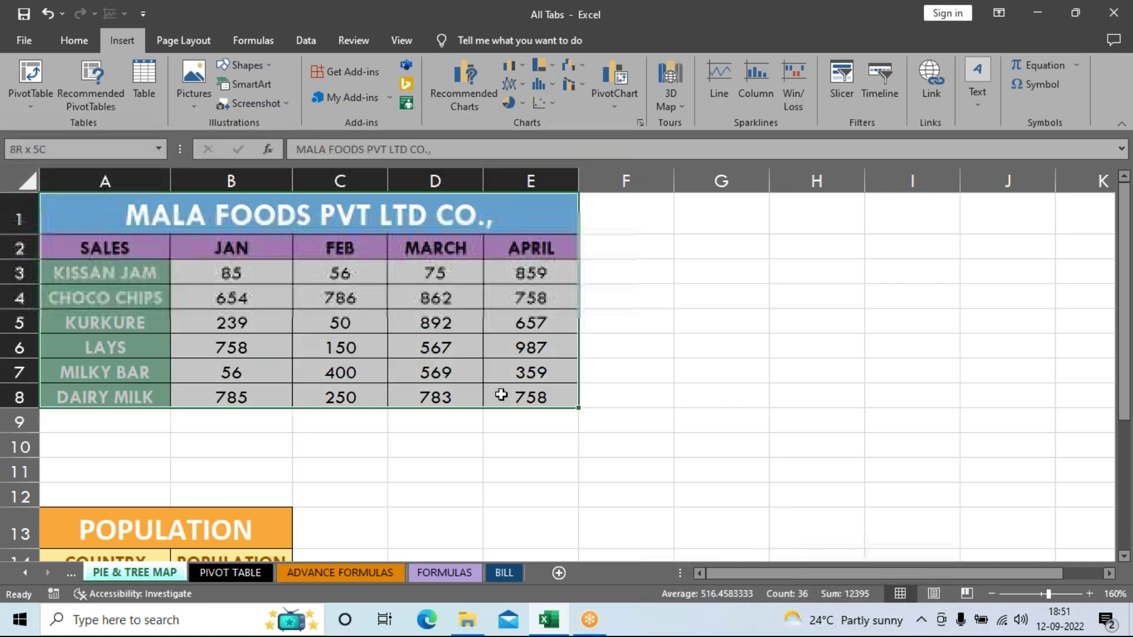
drag(105, 248, 531, 397)
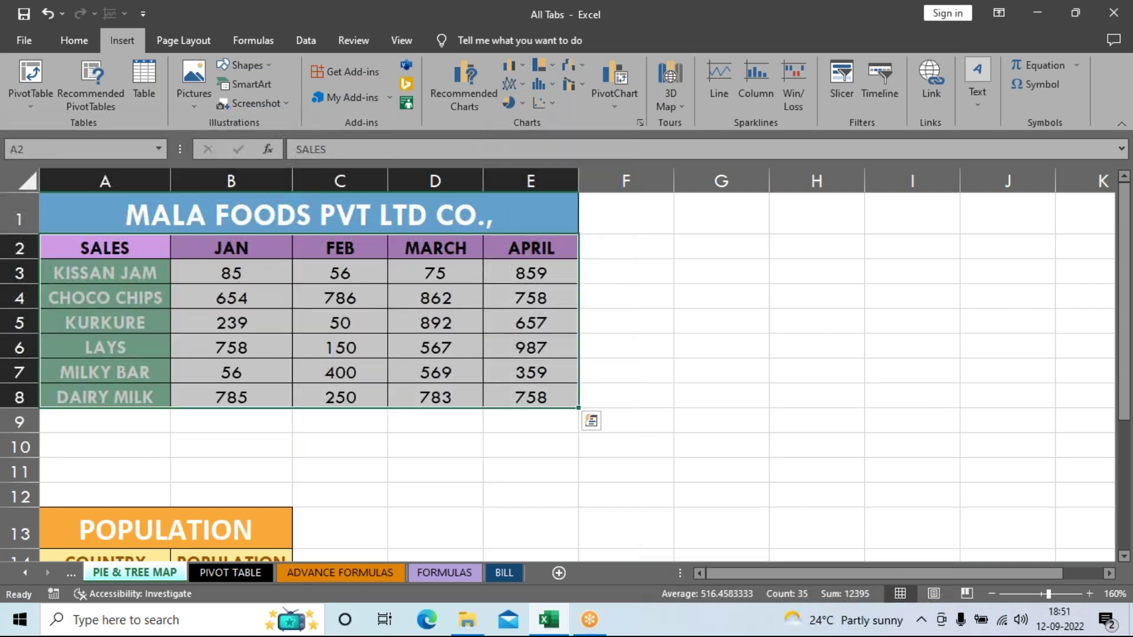
Step: Start an Insert PivotChart from the sales range, choosing Existing Worksheet placement
click(614, 73)
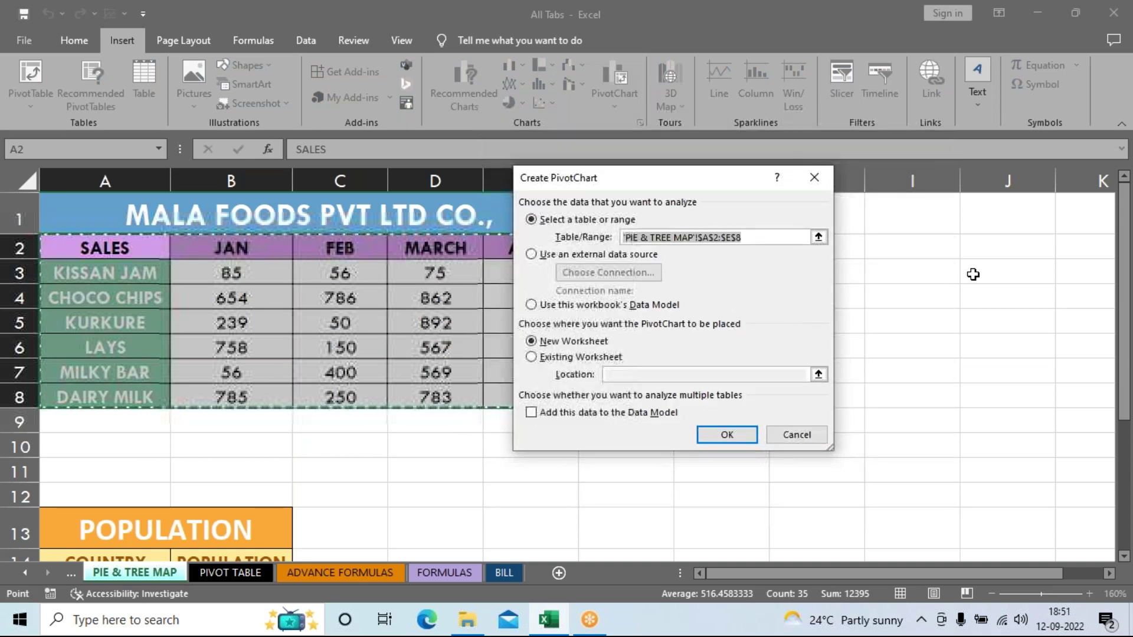
click(821, 438)
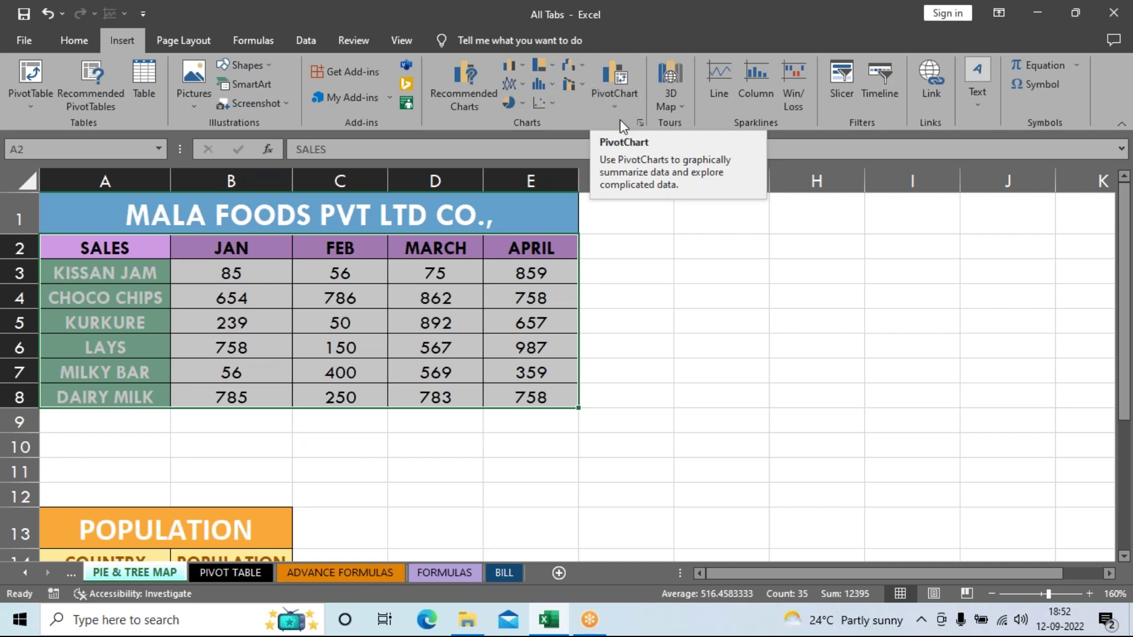
click(620, 74)
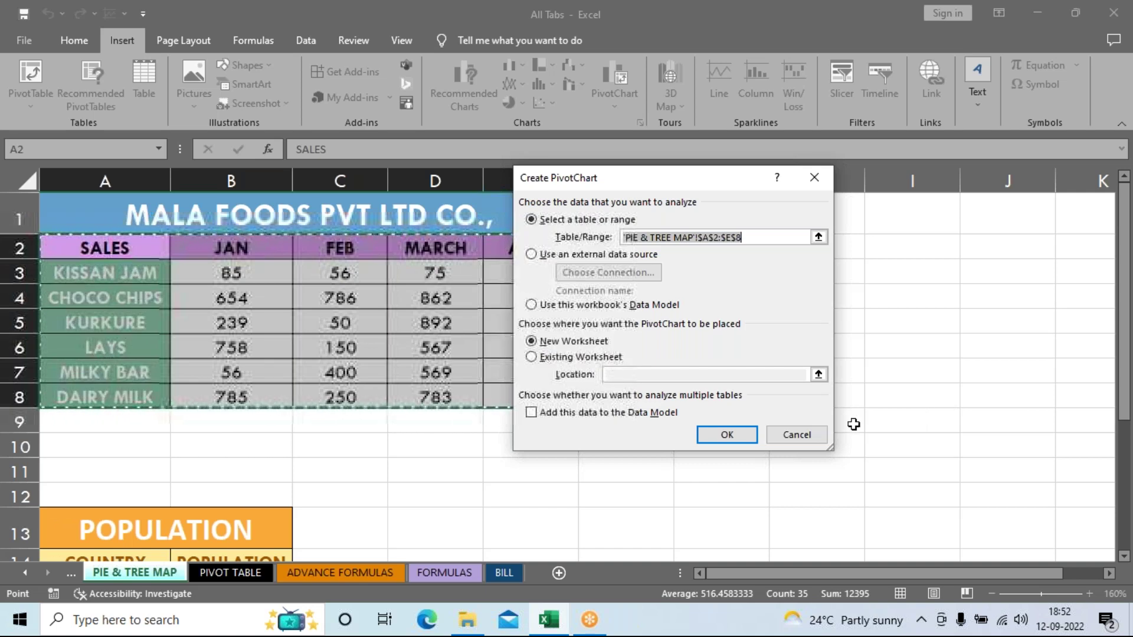
click(589, 360)
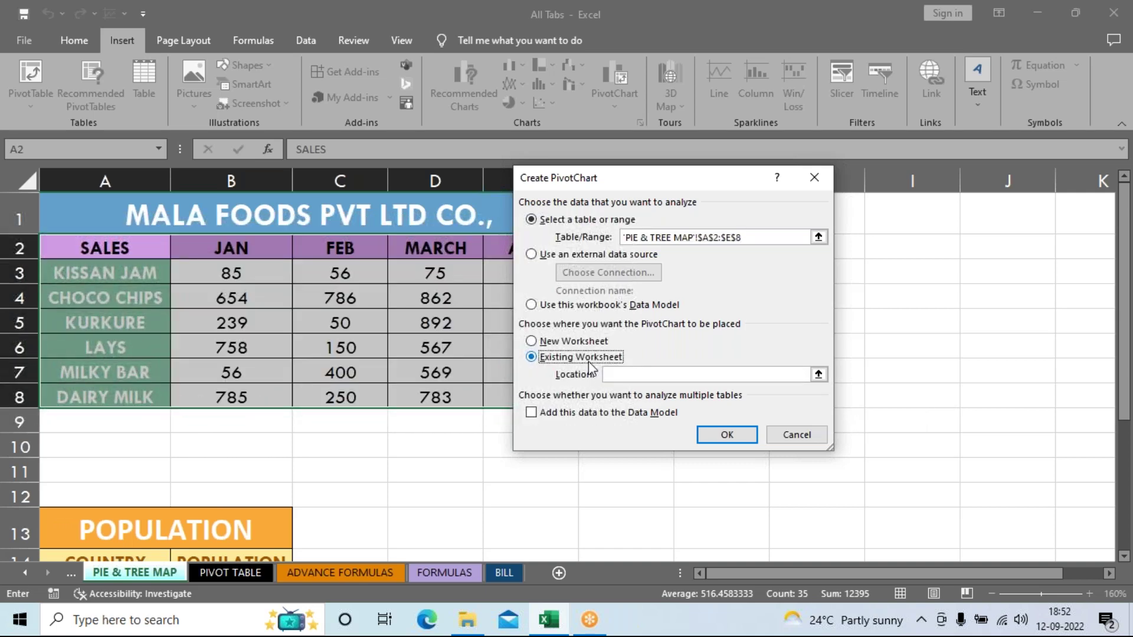
Step: Set the PivotChart location to G1 and confirm with OK
click(814, 375)
click(818, 374)
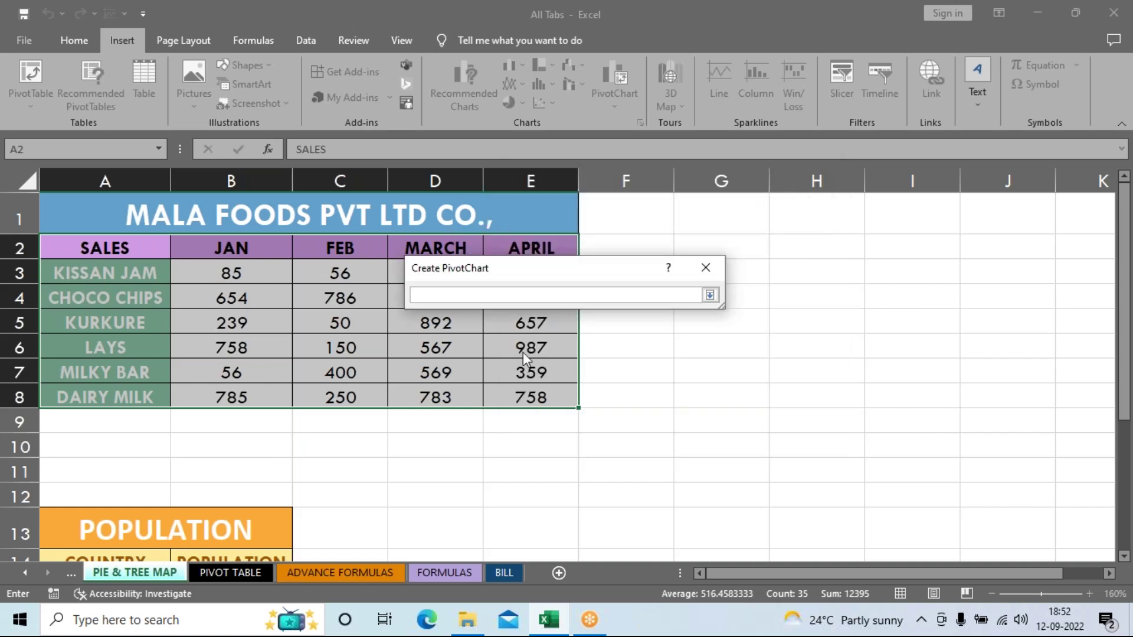
drag(523, 353, 513, 426)
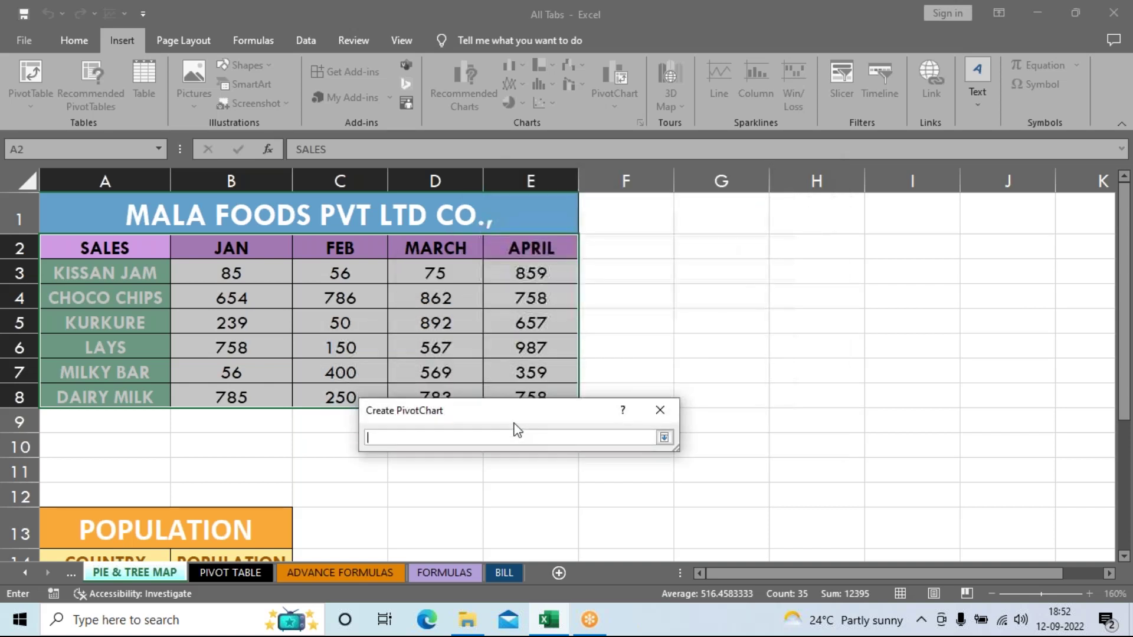
click(711, 211)
click(858, 368)
click(950, 470)
click(1032, 406)
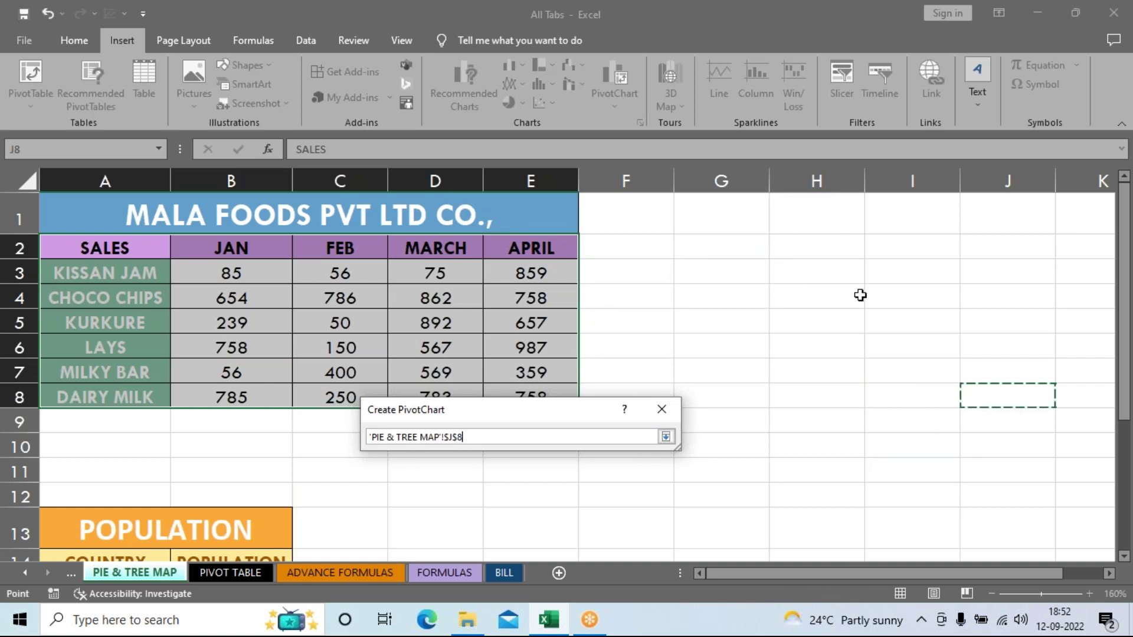
click(719, 220)
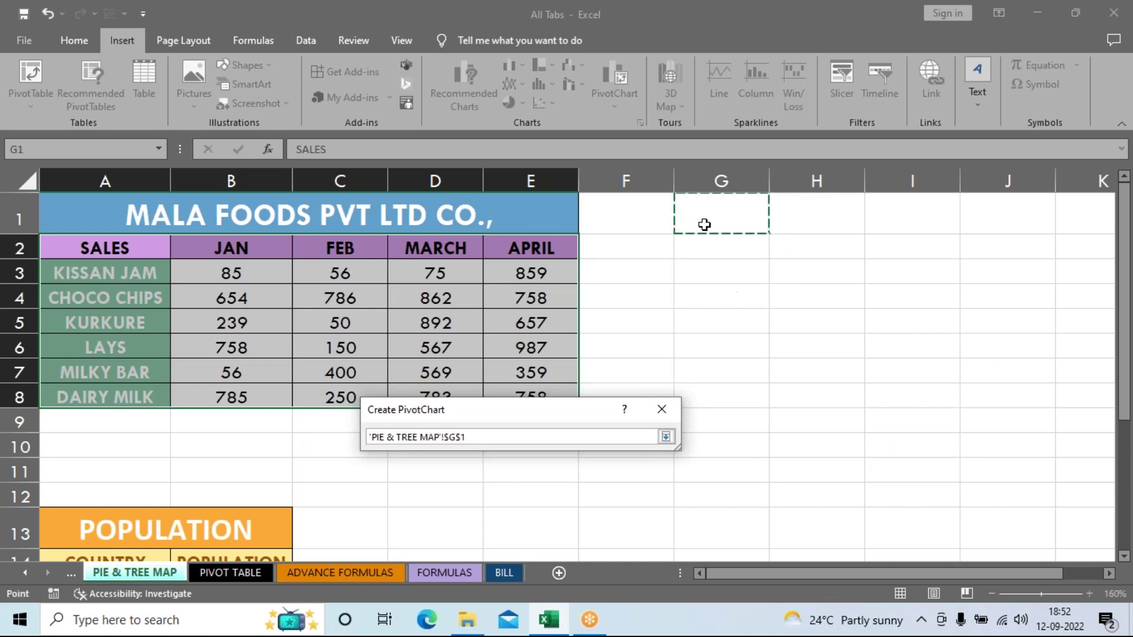
click(666, 437)
drag(550, 409, 531, 283)
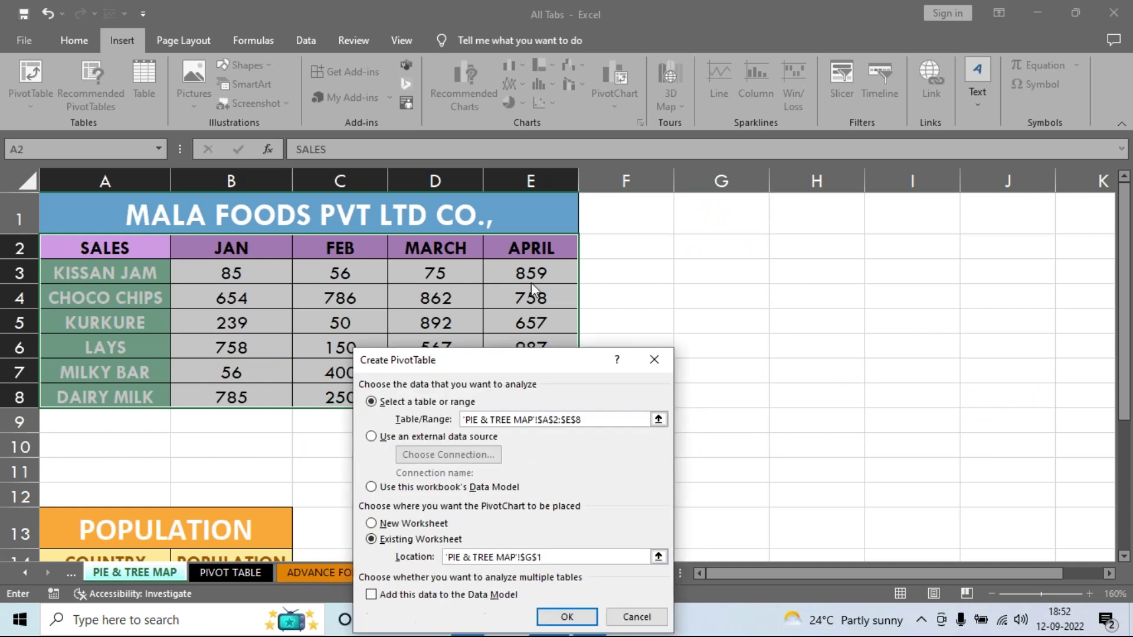
click(551, 519)
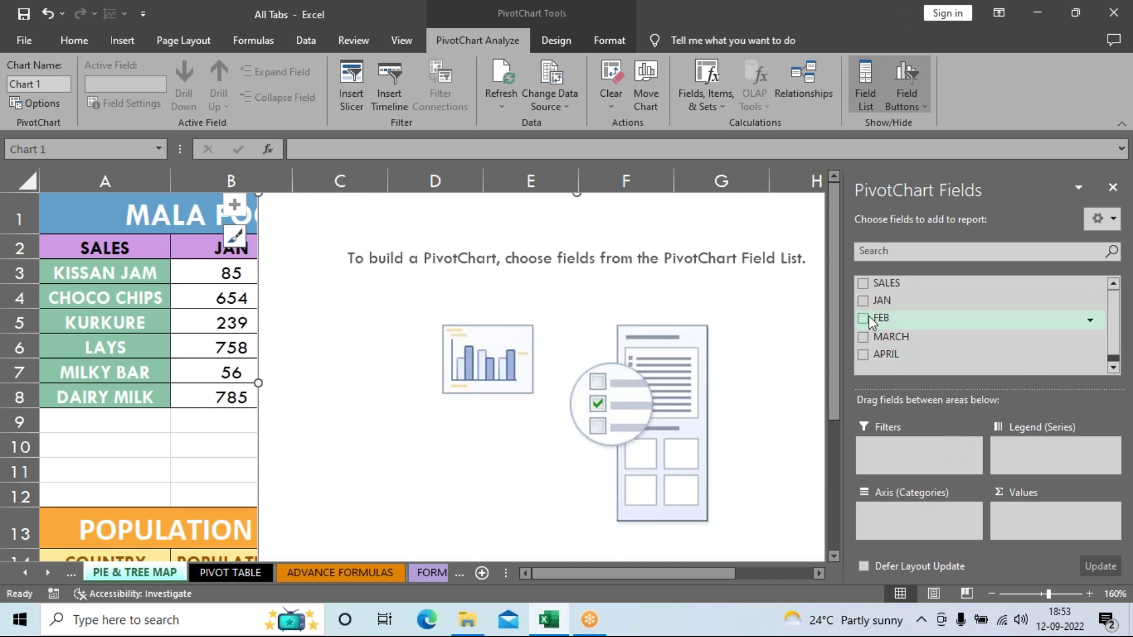
Step: Plot JAN, FEB, MARCH and APRIL sales per SALES product, and move the chart below row 10
drag(886, 283, 898, 525)
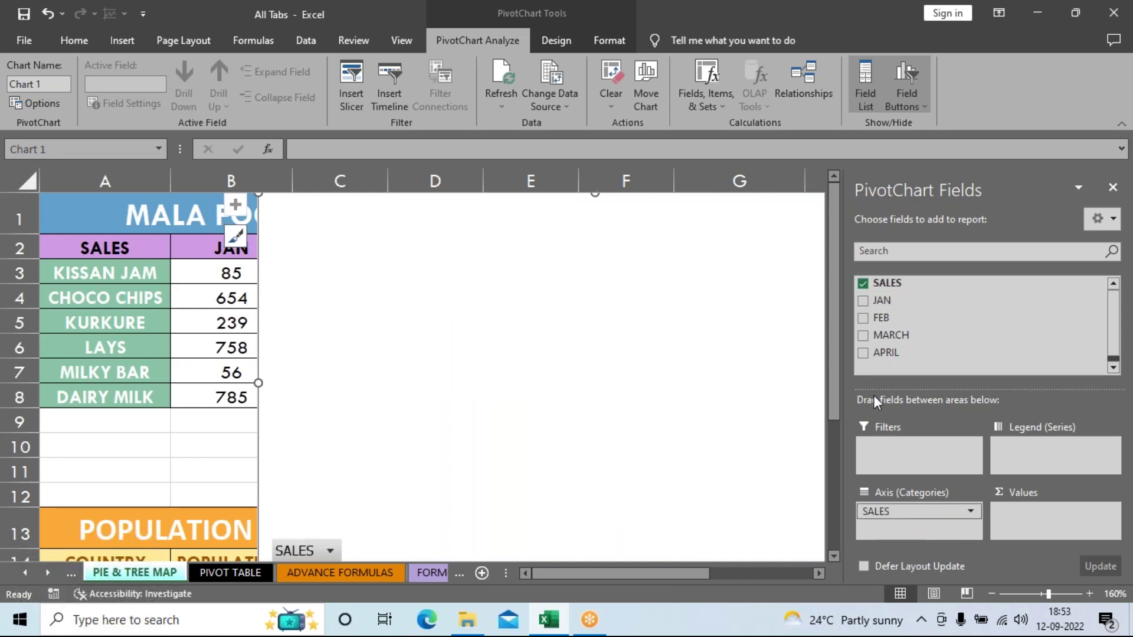
click(863, 301)
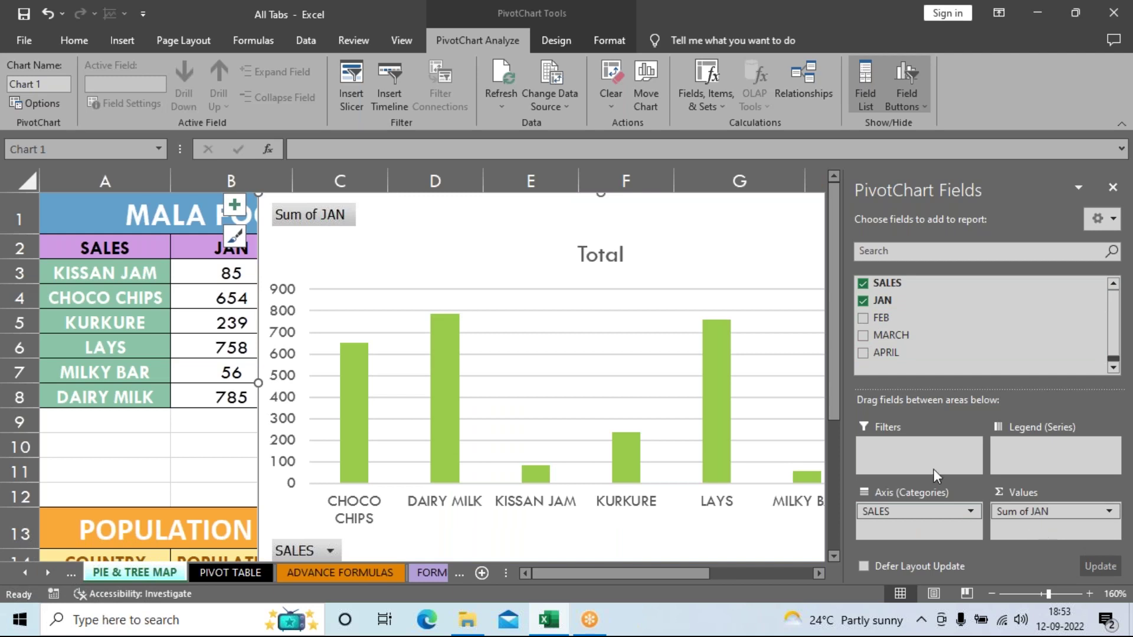
click(862, 320)
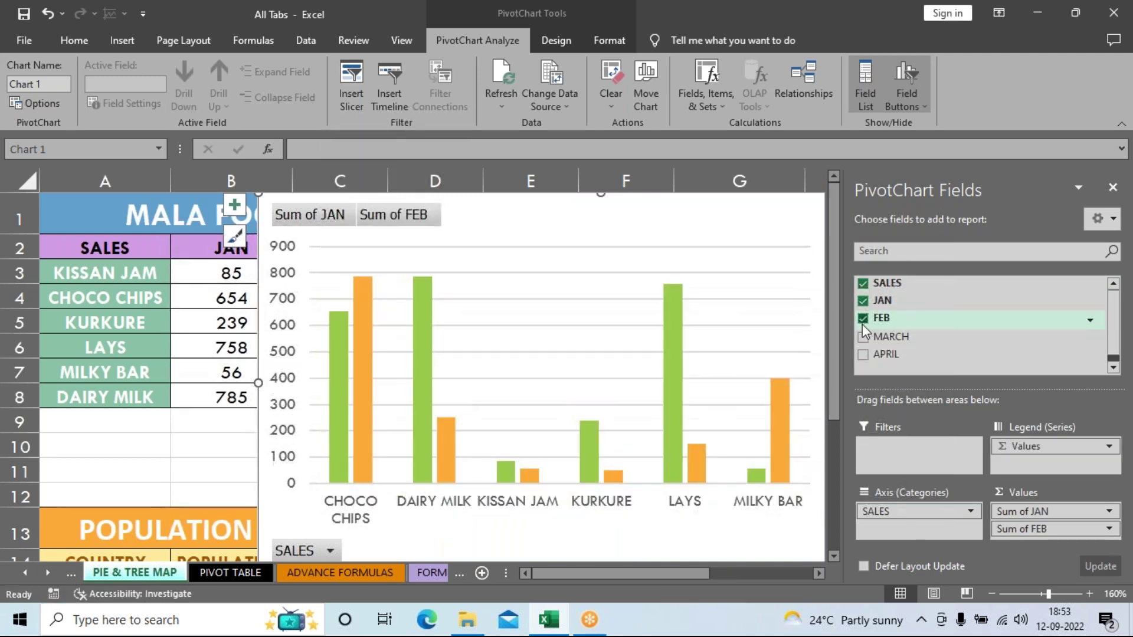
click(863, 336)
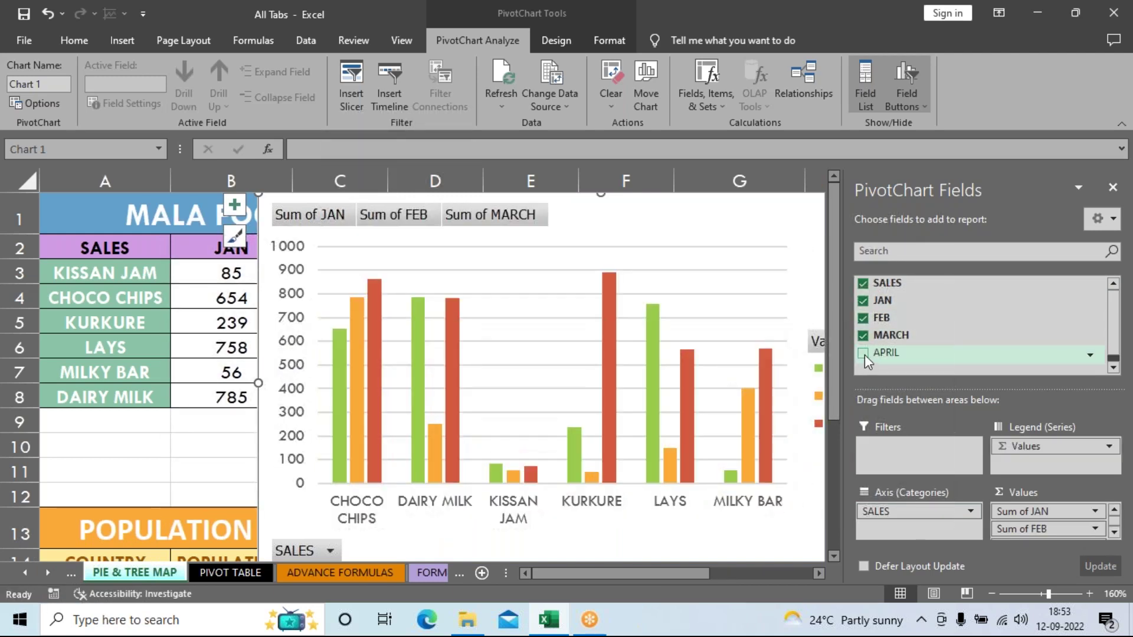
click(864, 354)
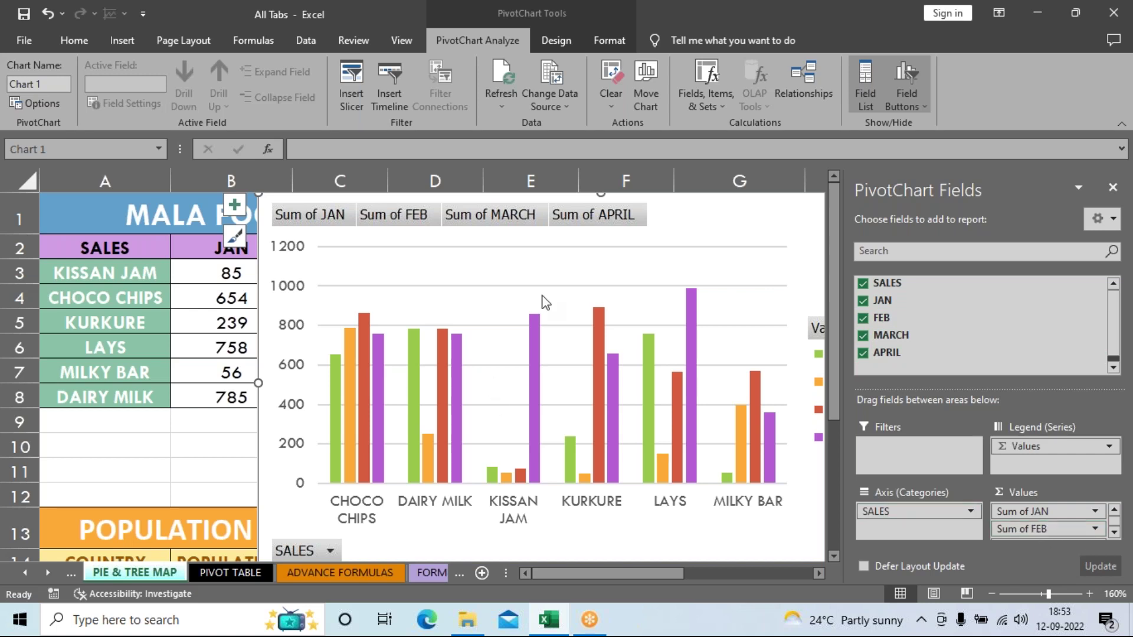
drag(673, 258, 694, 516)
drag(259, 275, 567, 409)
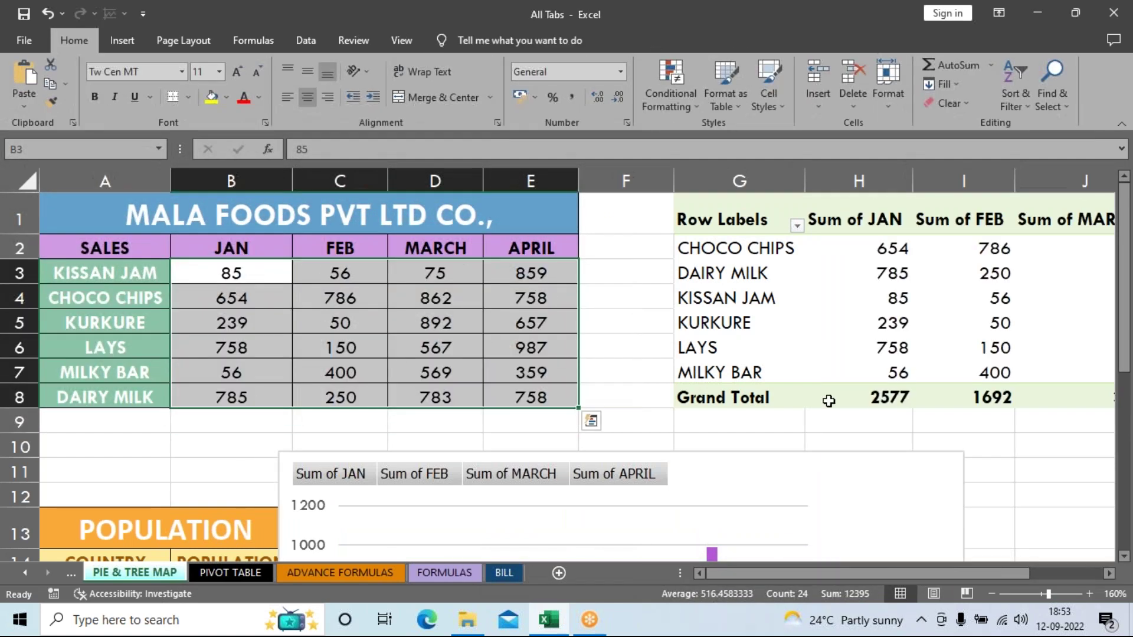
Step: Close the PivotTable field list, zoom out, and reposition the chart over the sales table area
click(822, 347)
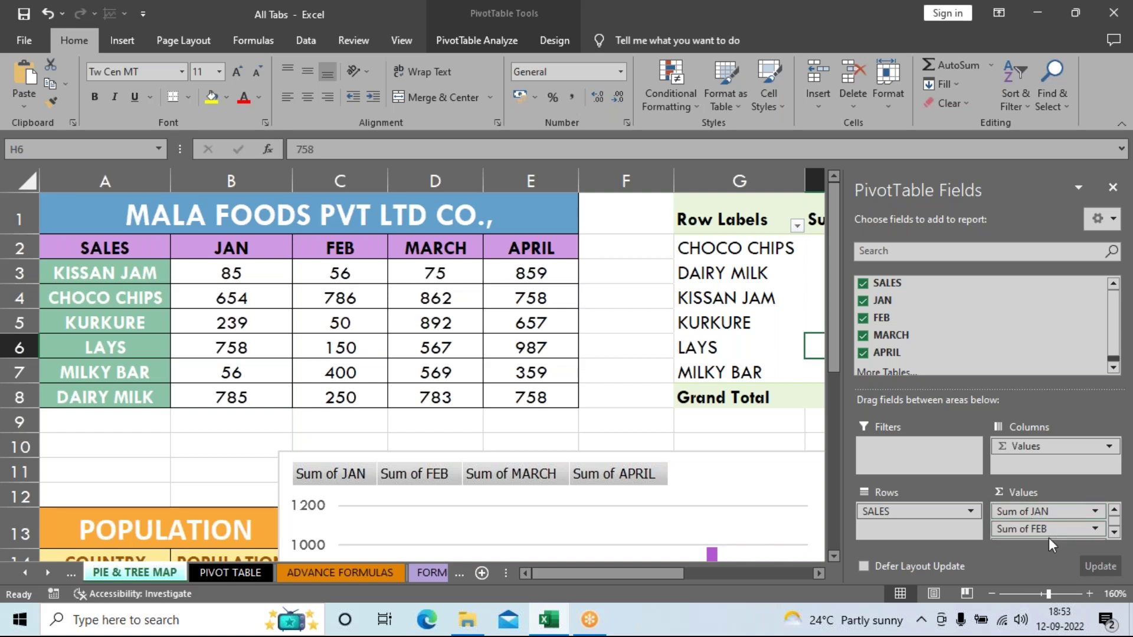
click(1113, 187)
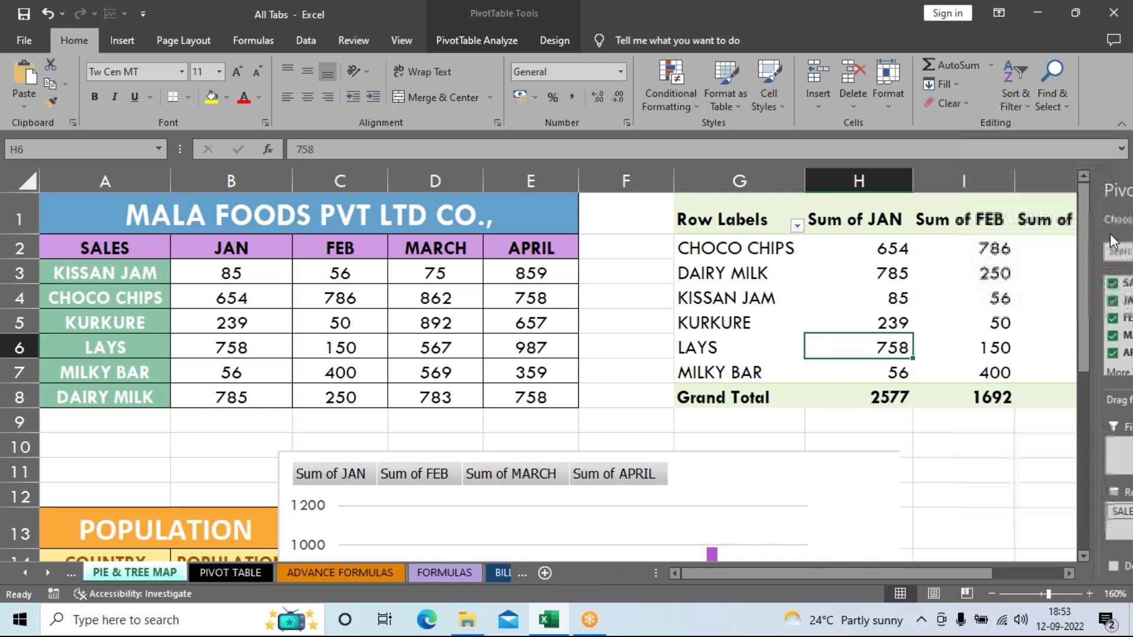
drag(728, 476, 678, 404)
click(991, 594)
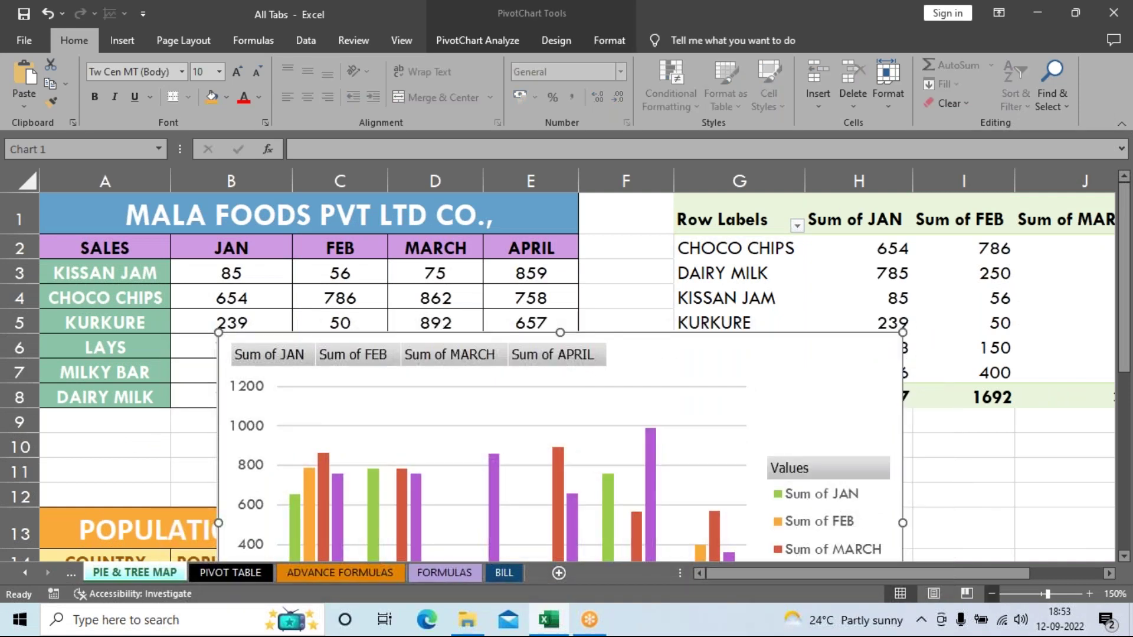
click(992, 593)
click(992, 594)
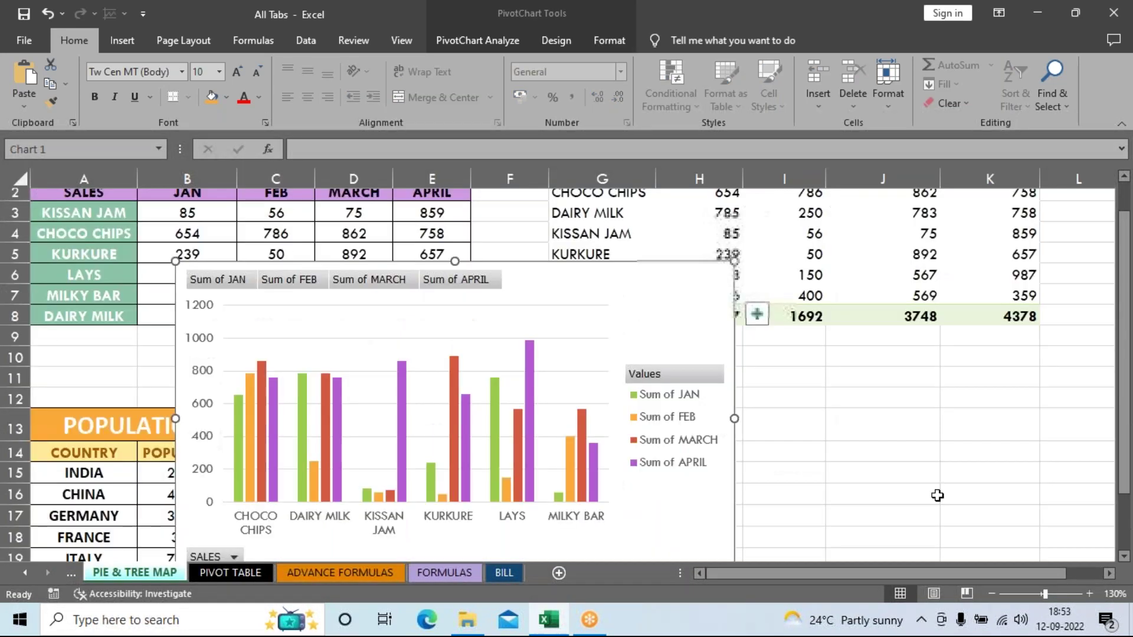
scroll(619, 334, up, 1)
drag(618, 334, 678, 354)
drag(872, 309, 665, 405)
scroll(1109, 407, down, 2)
scroll(1110, 408, up, 2)
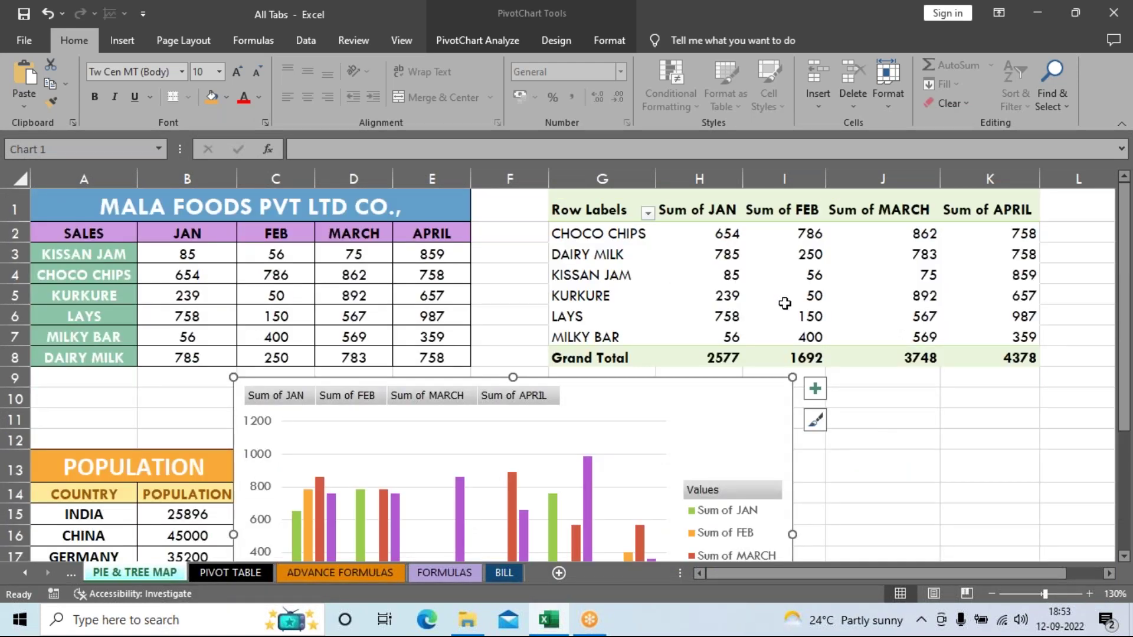
Step: Select the PivotChart so it is ready to be deleted
drag(785, 303, 921, 319)
click(985, 455)
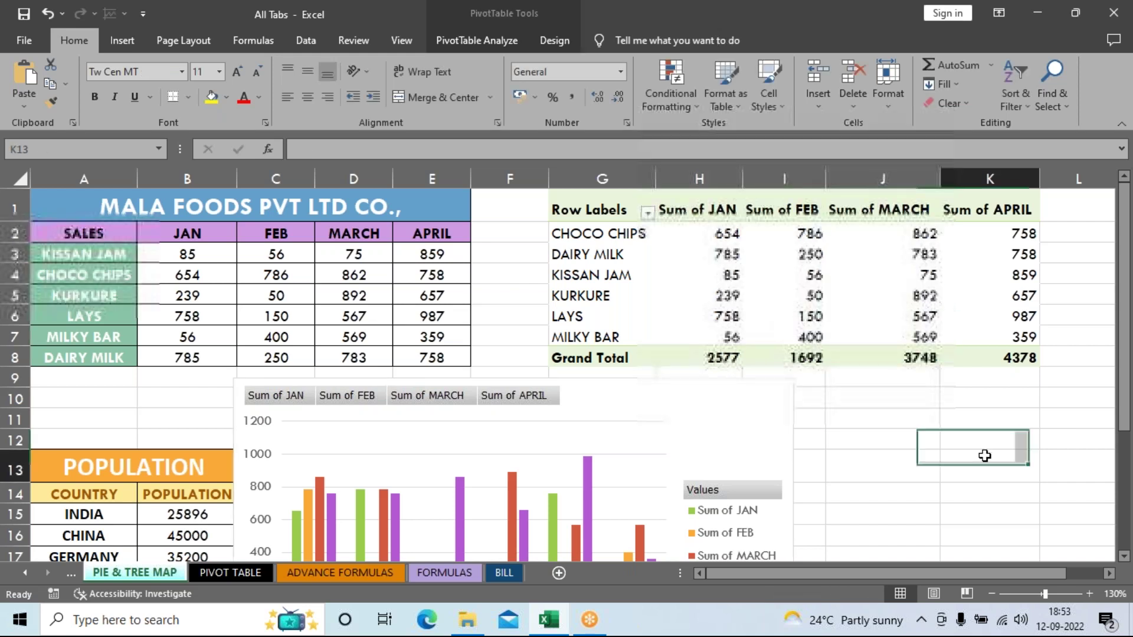
click(695, 405)
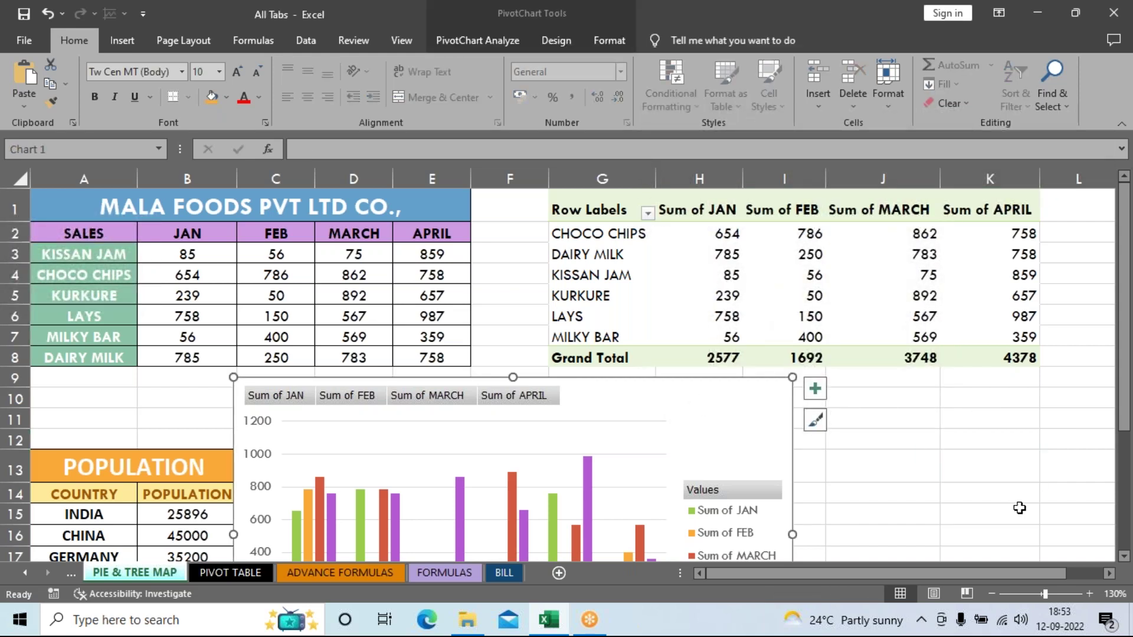
click(1012, 470)
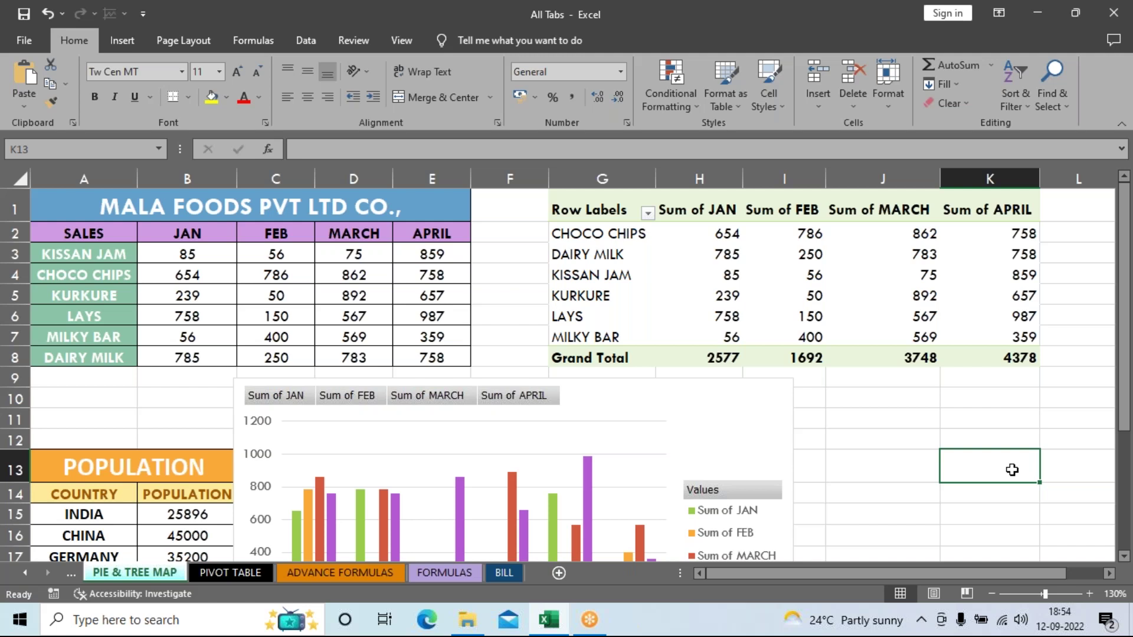
click(767, 413)
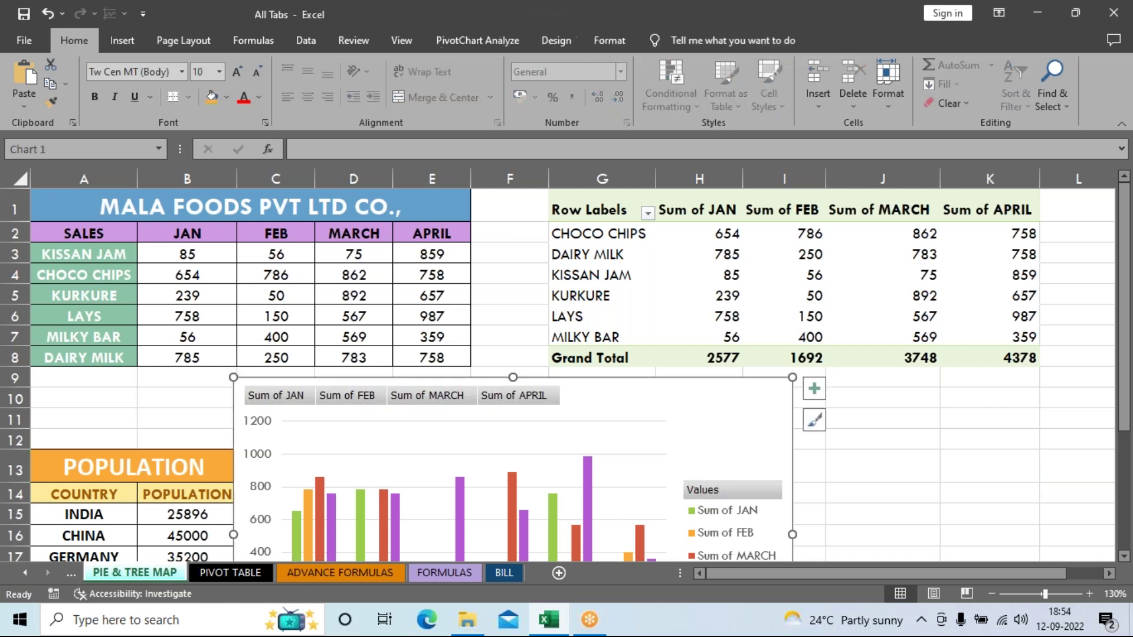
Step: Delete the PivotChart and the pivot table G1:K8, then zoom back in
key(Delete)
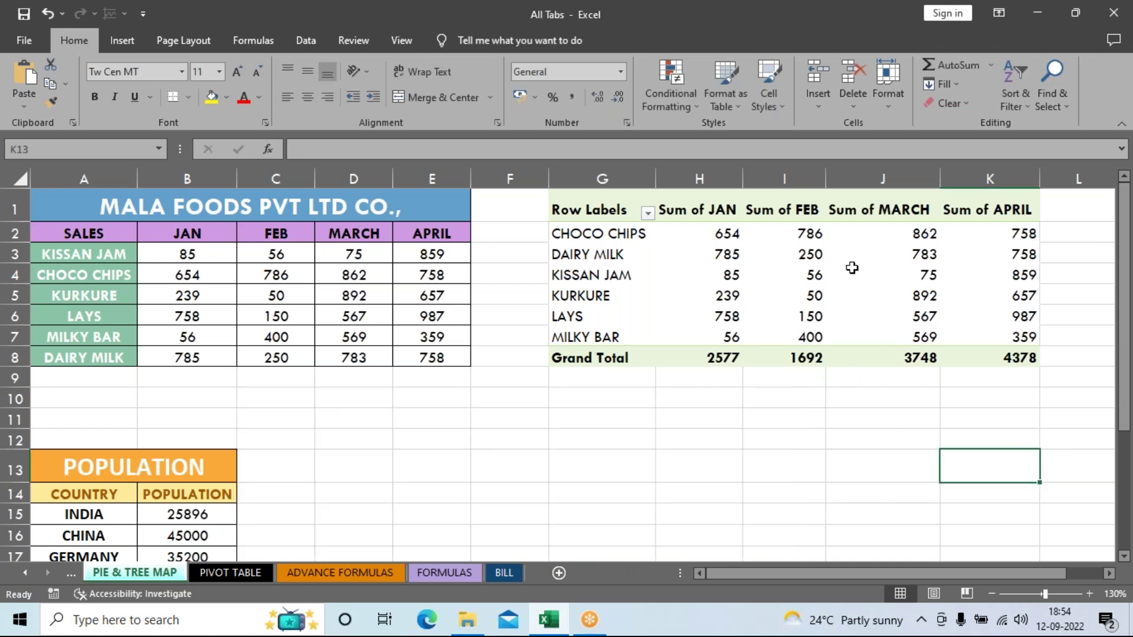
drag(590, 206, 986, 352)
key(Delete)
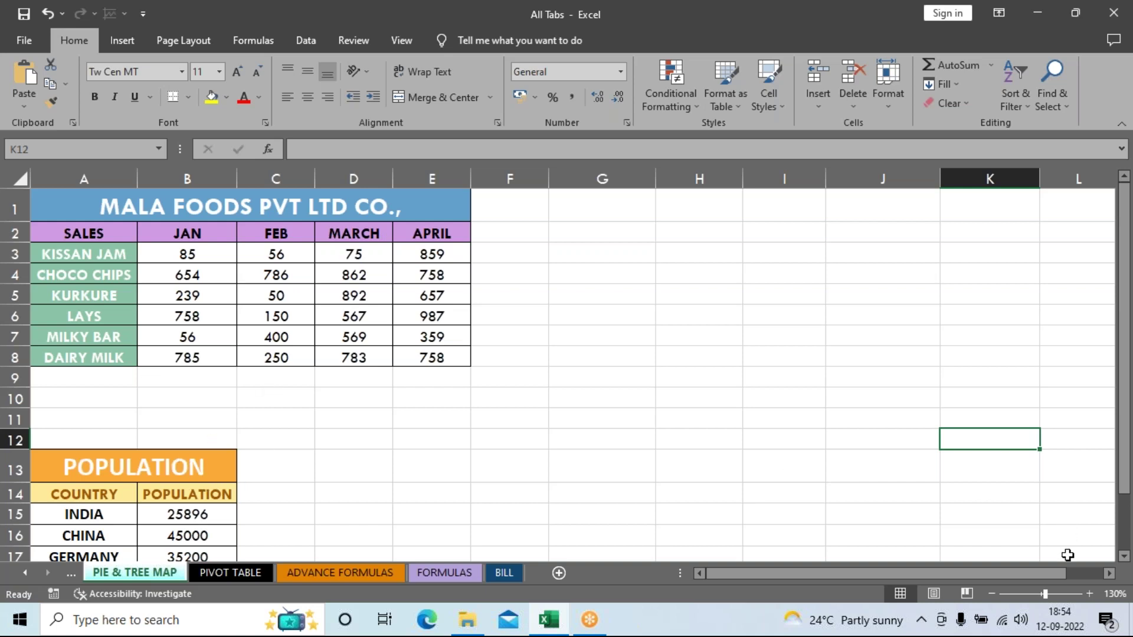
click(1089, 594)
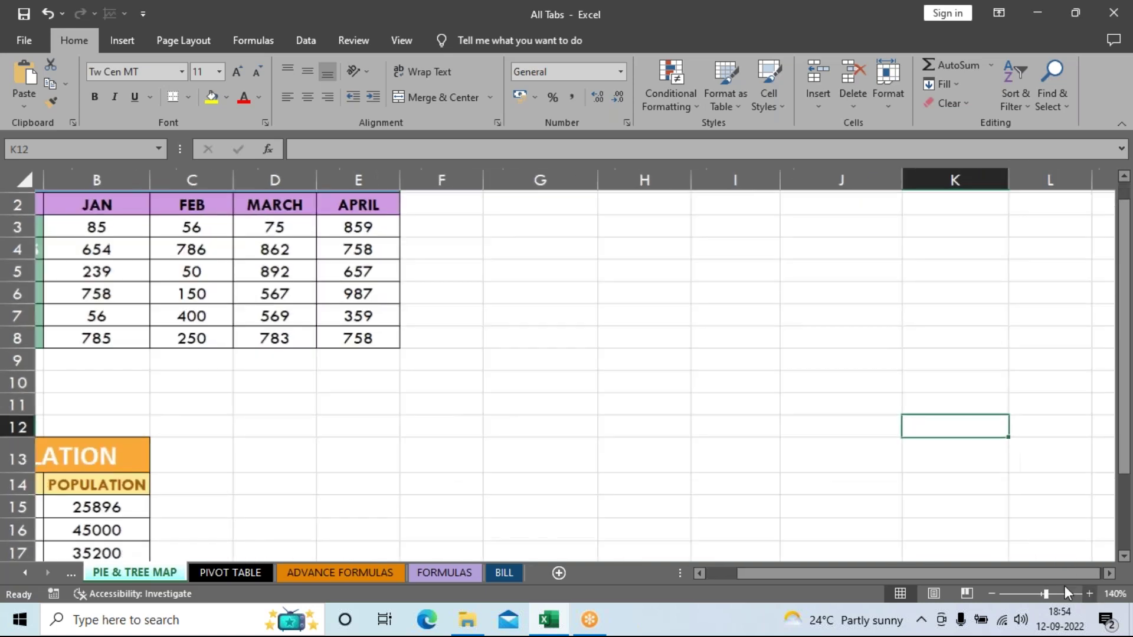
drag(779, 574, 726, 573)
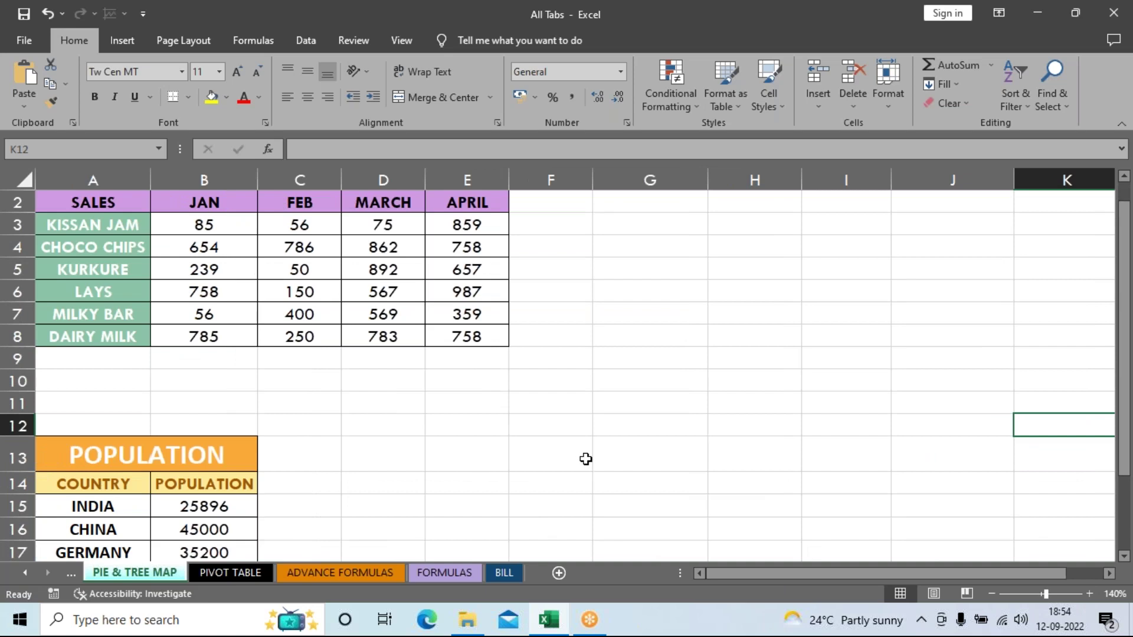
scroll(586, 457, up, 1)
Step: Select the sales data A2:E8, start a PivotTable from it, and cancel the dialog twice
click(122, 40)
click(649, 348)
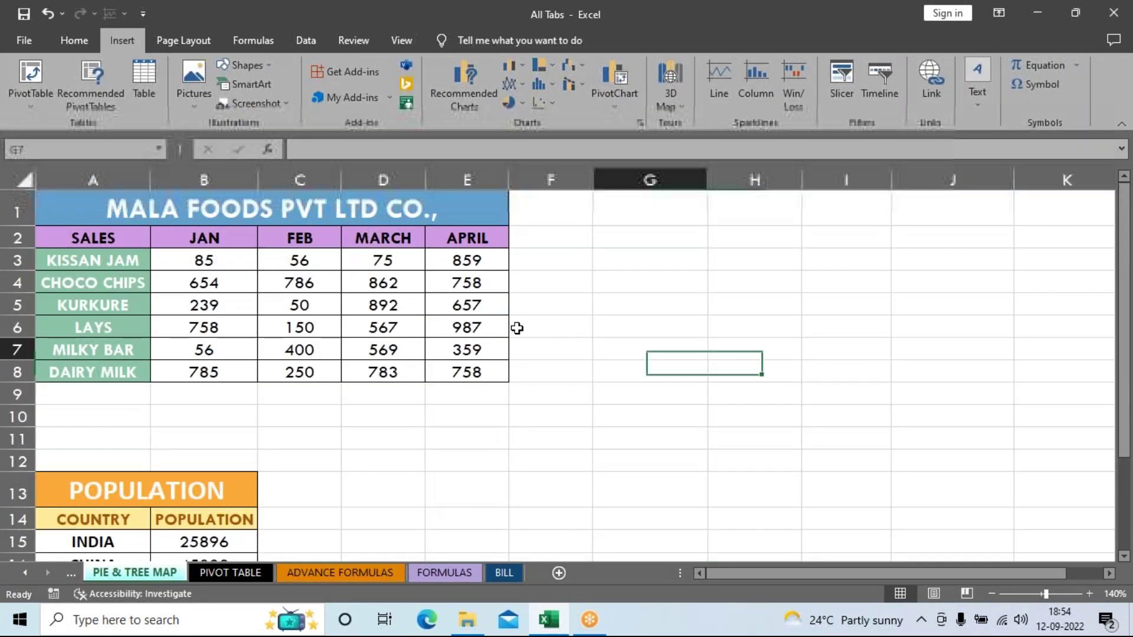
drag(57, 236, 466, 394)
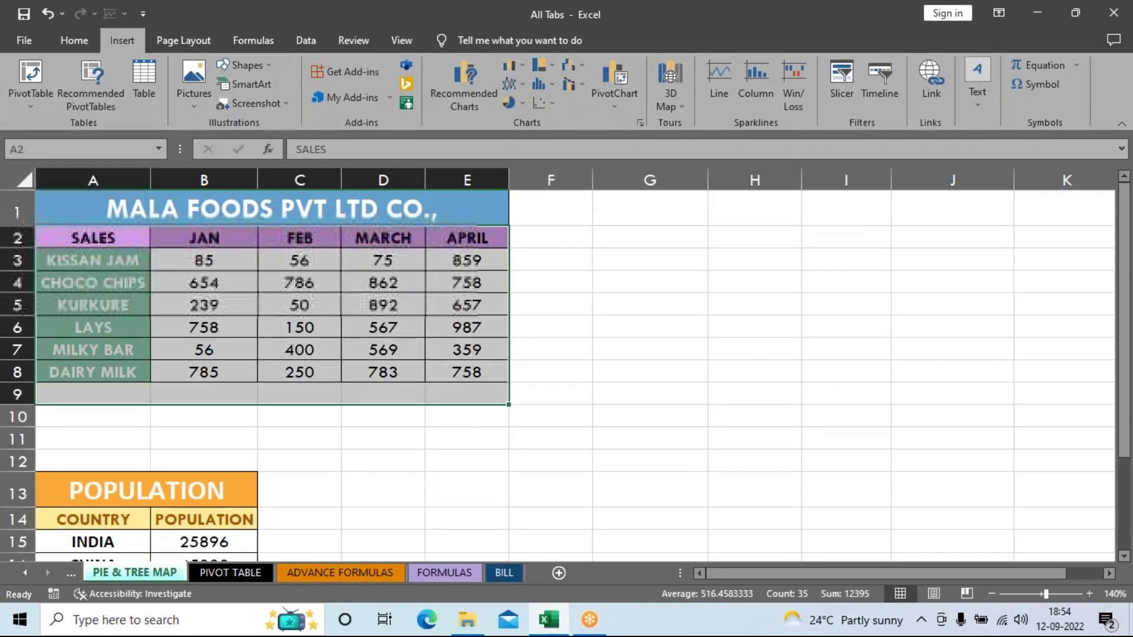
click(36, 82)
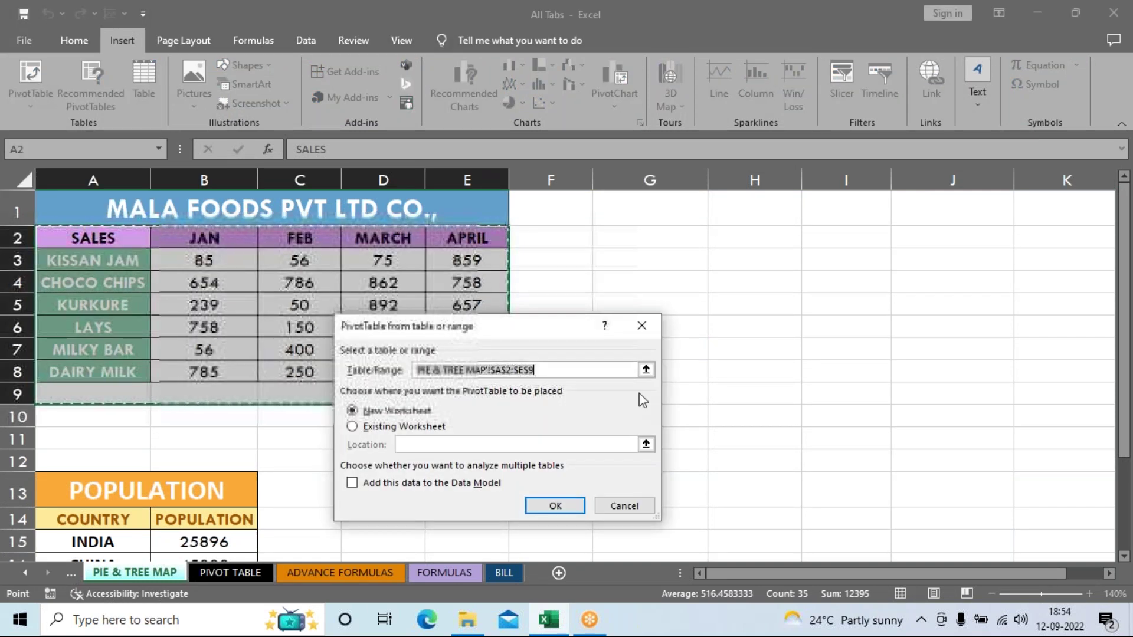
click(631, 505)
click(755, 394)
drag(93, 238, 460, 370)
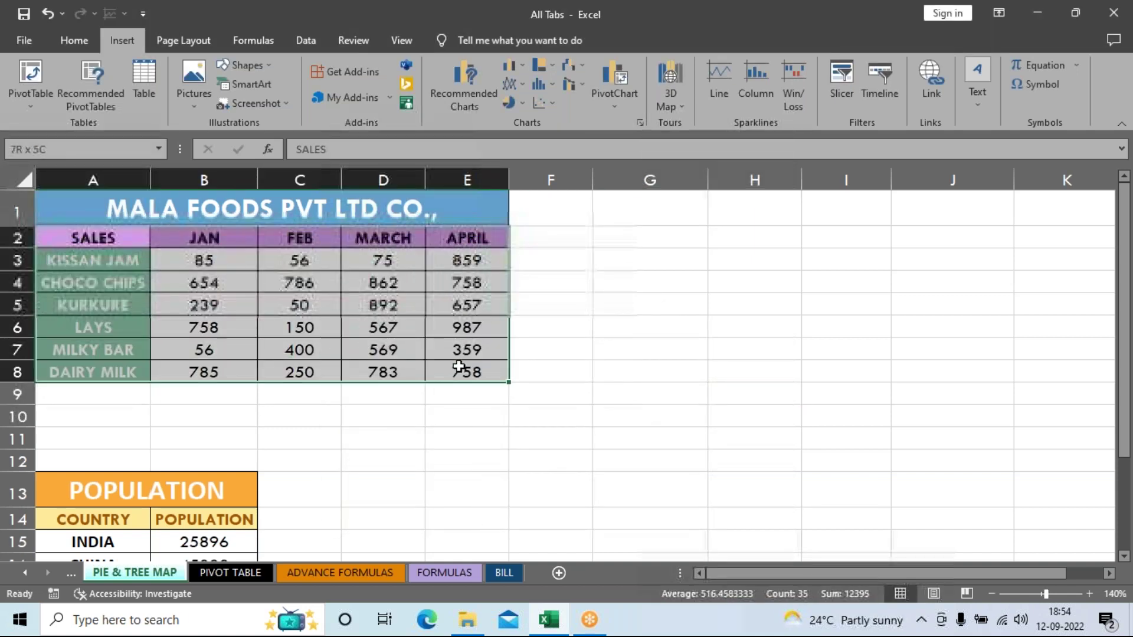
click(33, 71)
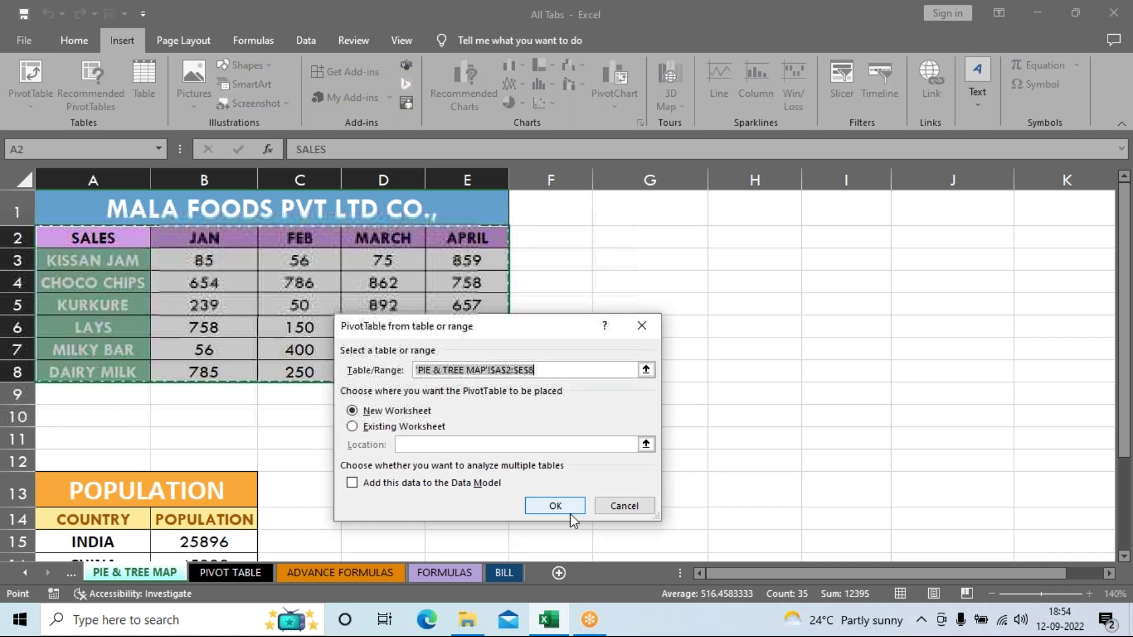
click(625, 507)
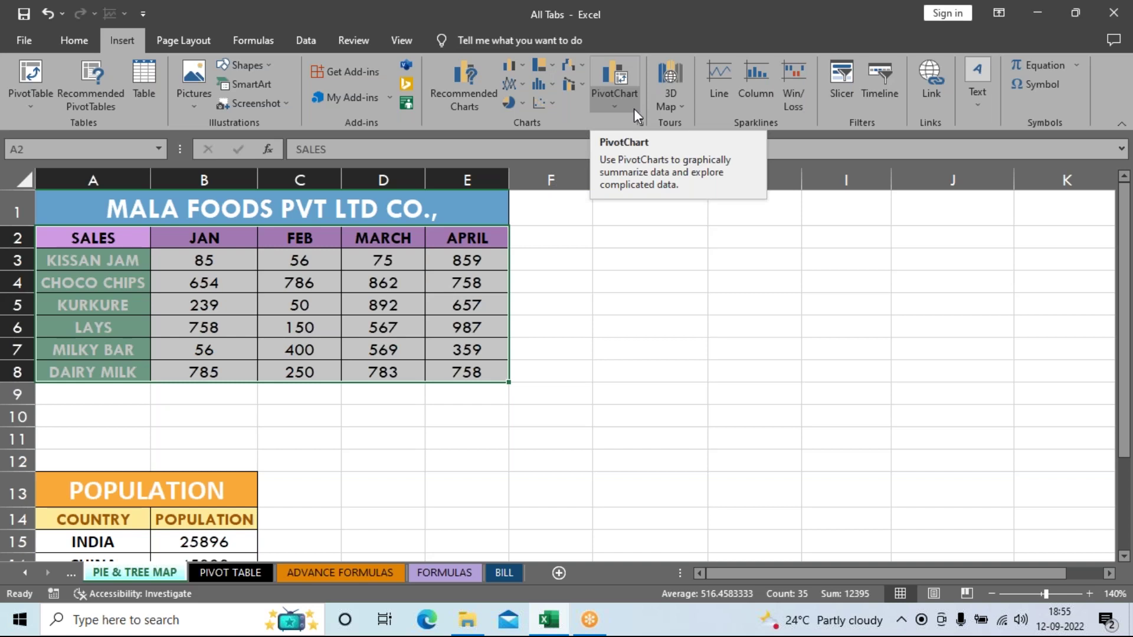
Step: Create a PivotChart from the sales data on the existing worksheet at cell G1
click(632, 79)
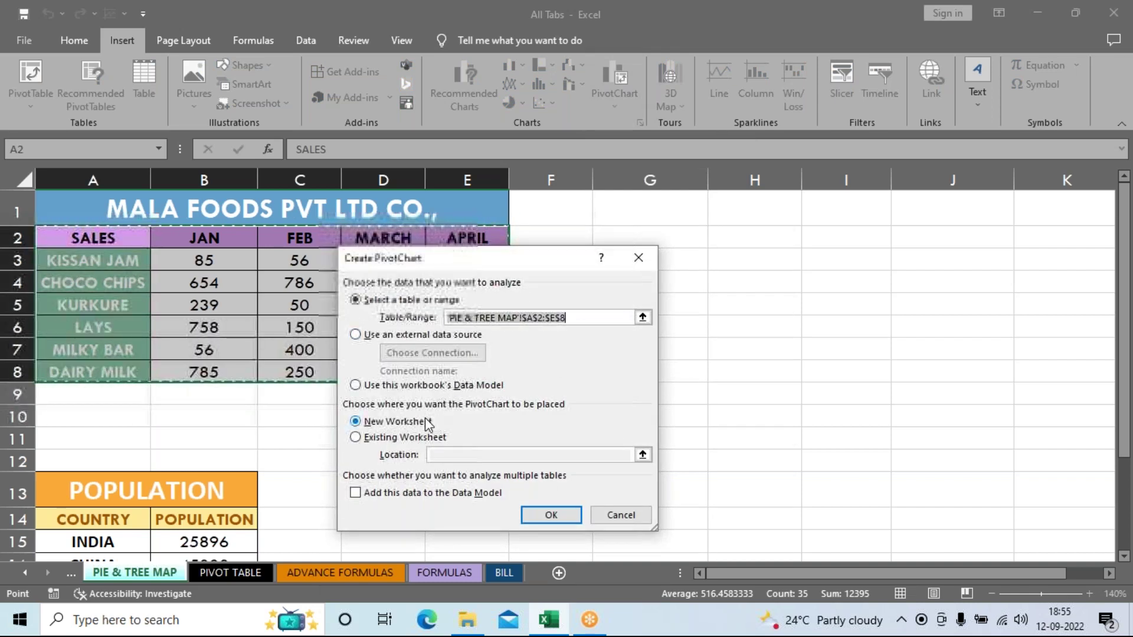
click(415, 439)
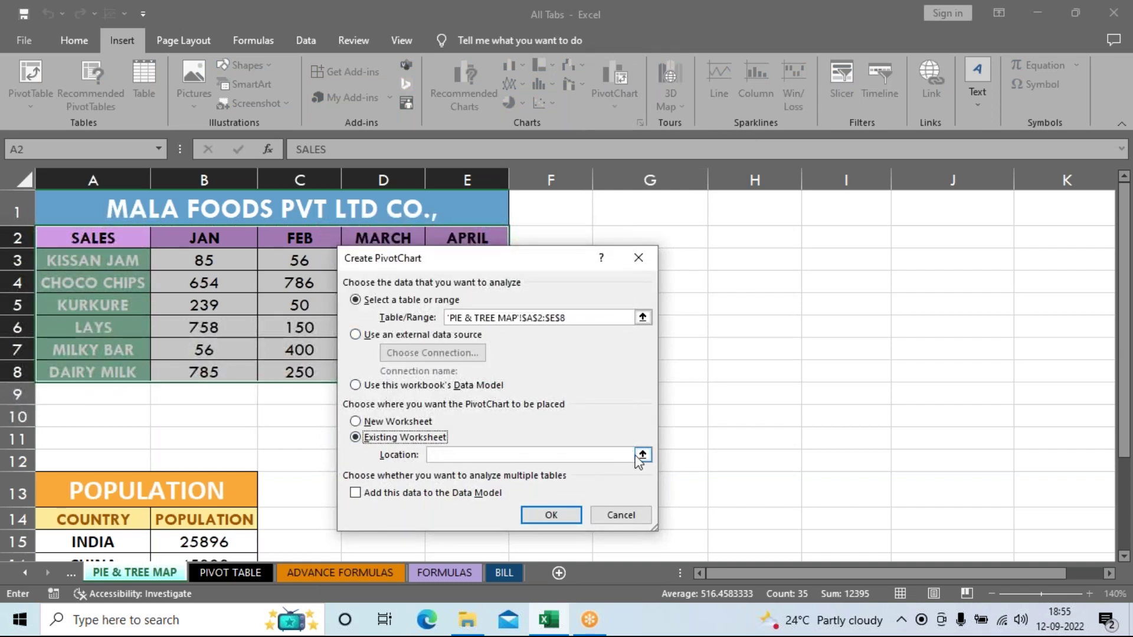
click(642, 455)
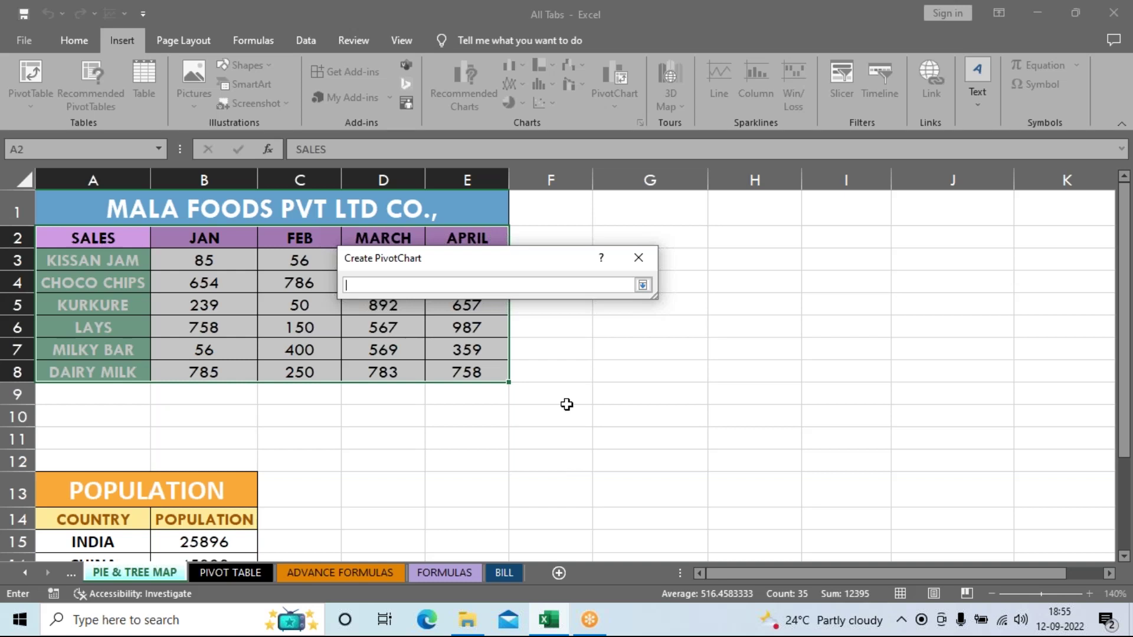
click(651, 210)
click(641, 285)
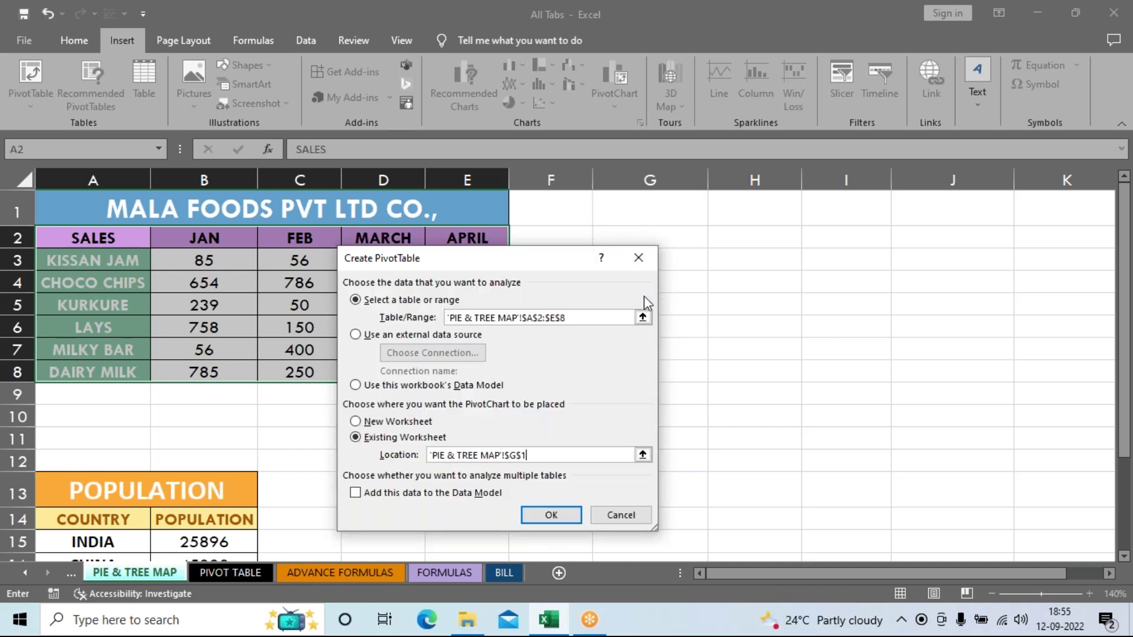
click(551, 520)
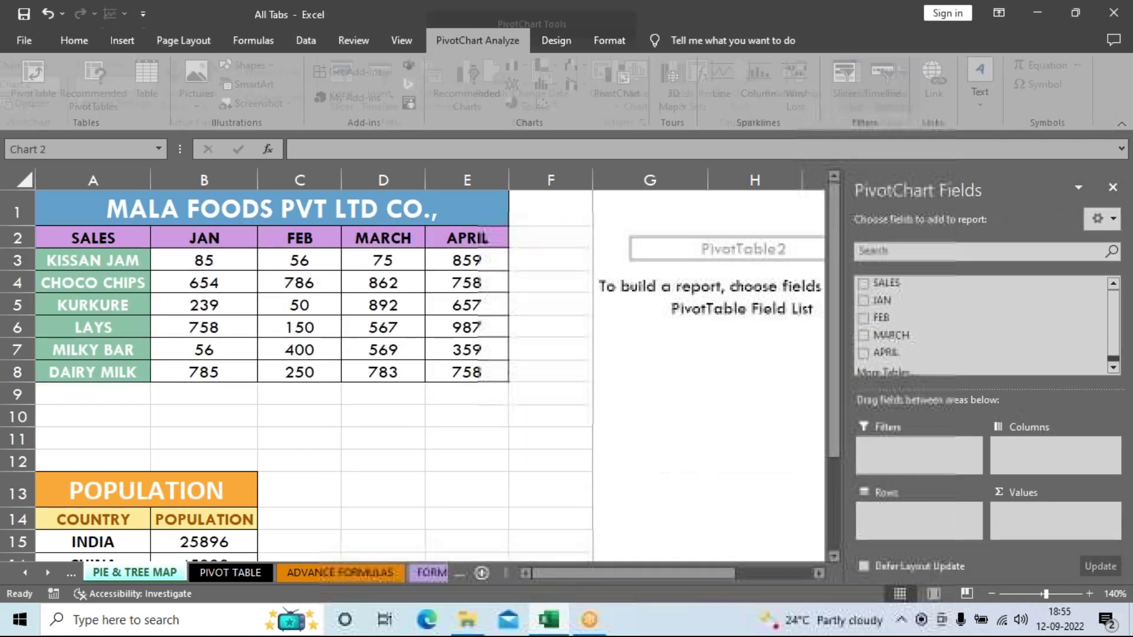
Step: Chart JAN through APRIL sums by SALES, close the fields pane, and move the chart below the pivot table
drag(870, 284, 892, 518)
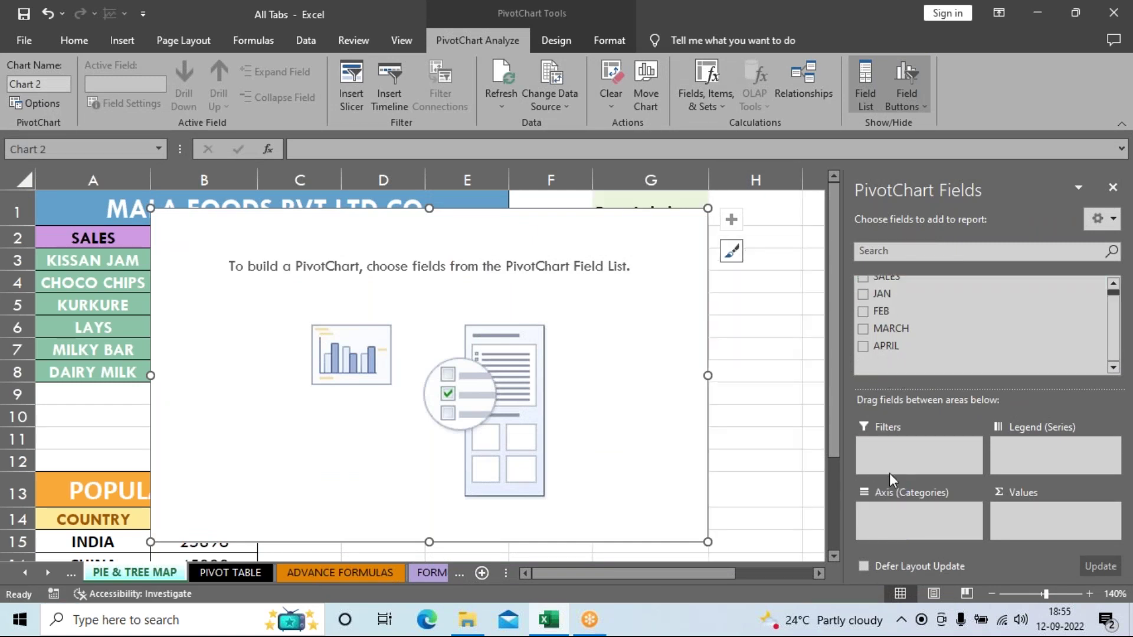
click(863, 294)
click(862, 313)
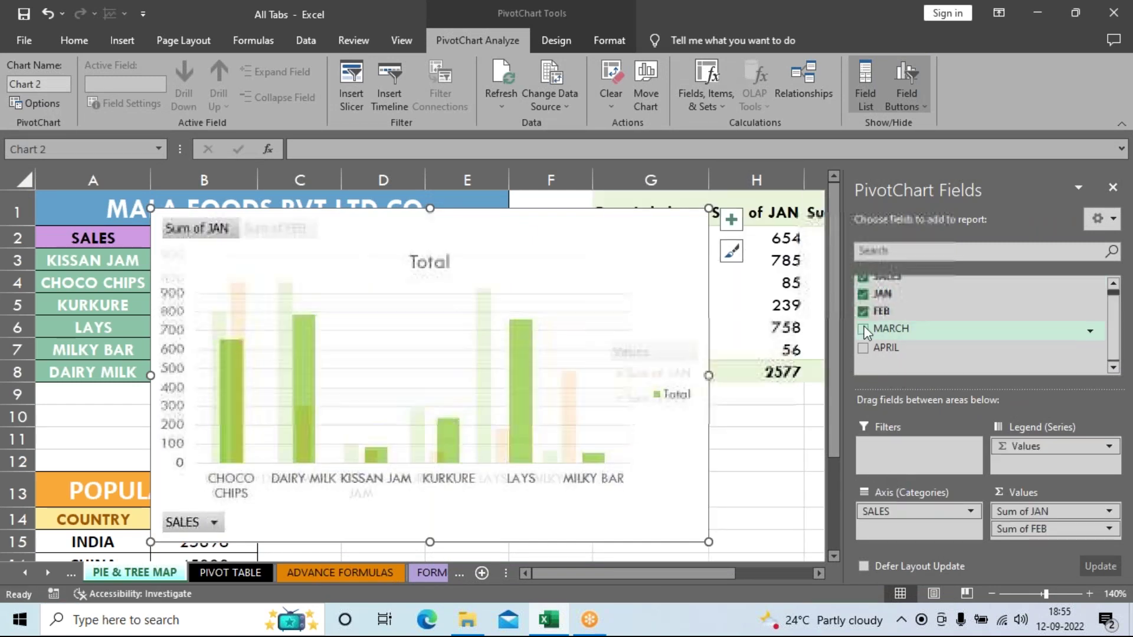
click(862, 329)
click(862, 347)
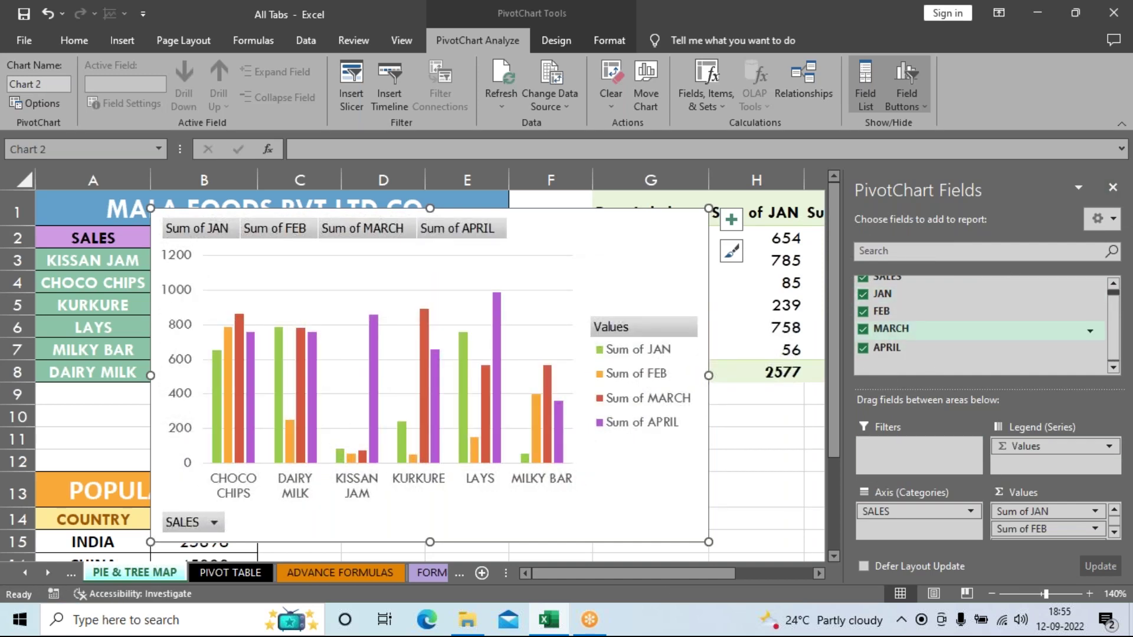
click(1113, 187)
drag(688, 240, 1064, 436)
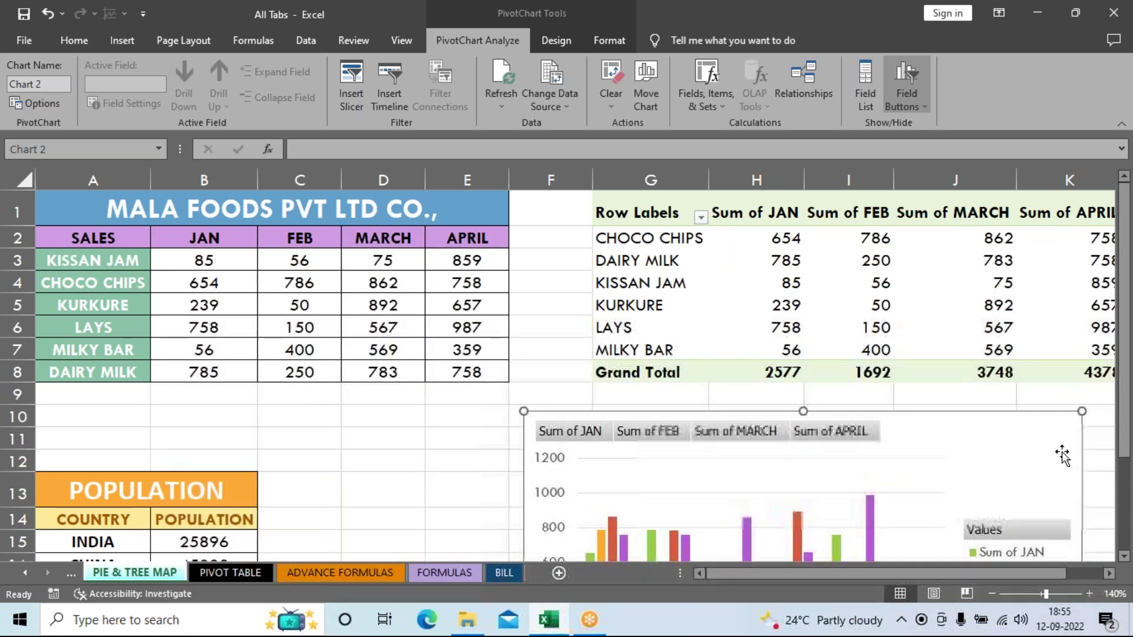
scroll(951, 581, right, 2)
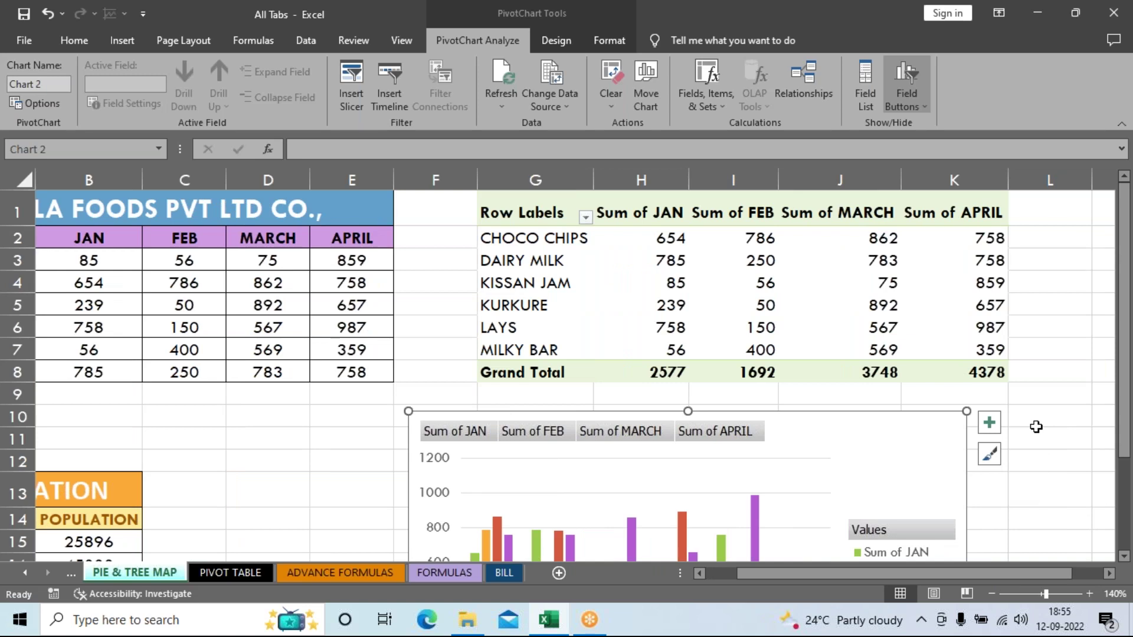
drag(626, 239, 873, 327)
click(916, 472)
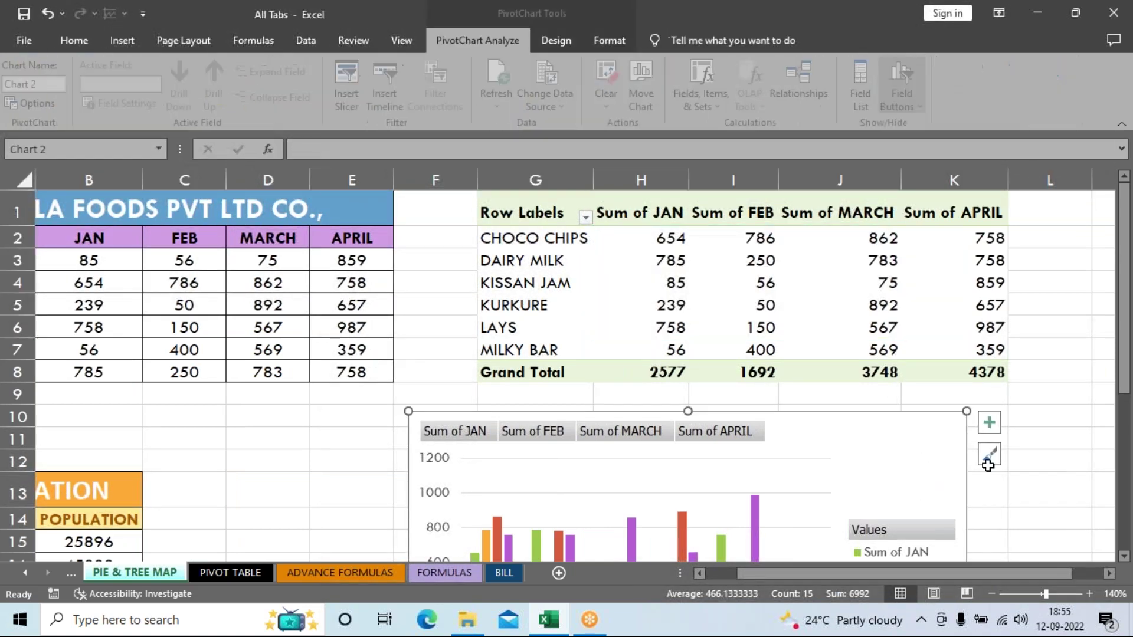
click(1022, 474)
scroll(1022, 474, down, 1)
scroll(941, 430, up, 1)
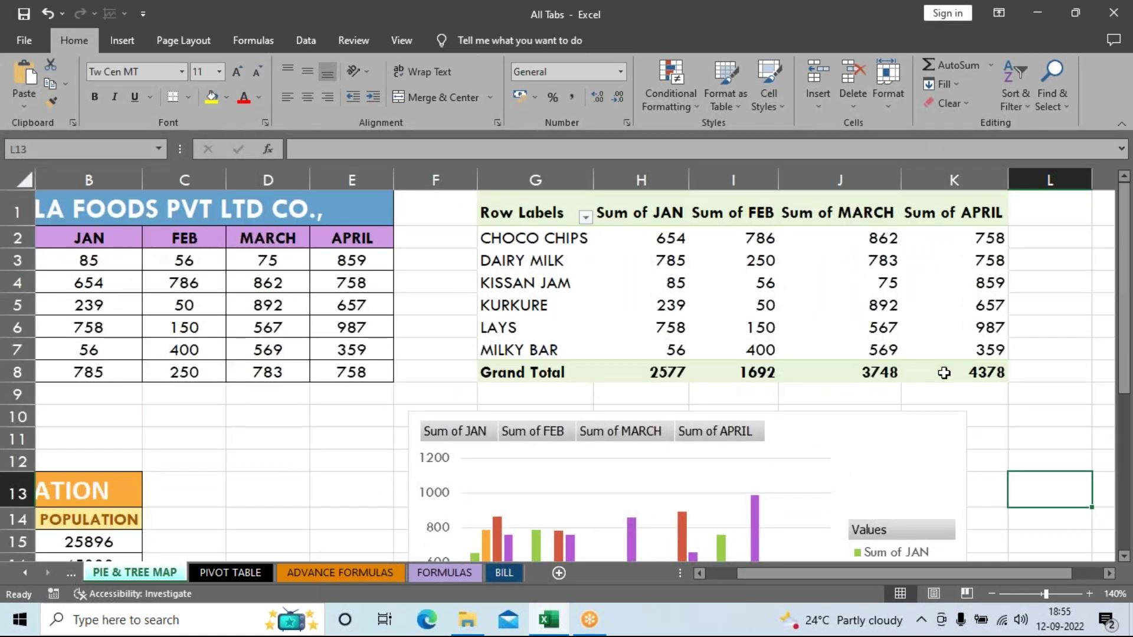
scroll(943, 443, down, 3)
scroll(944, 475, up, 3)
mouse_move(863, 354)
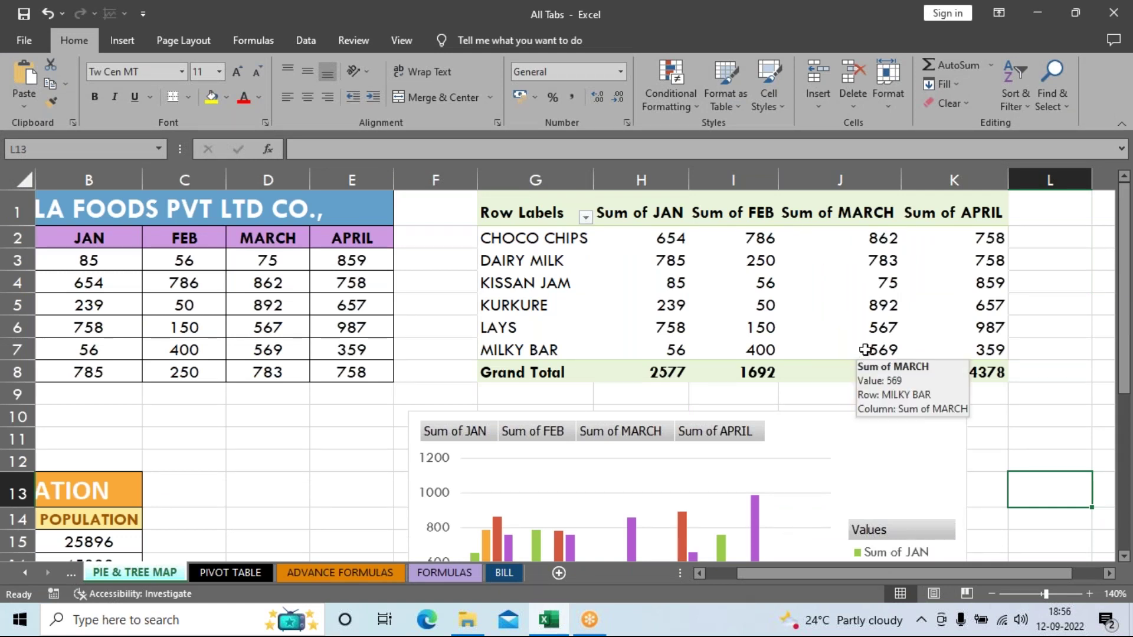
click(664, 240)
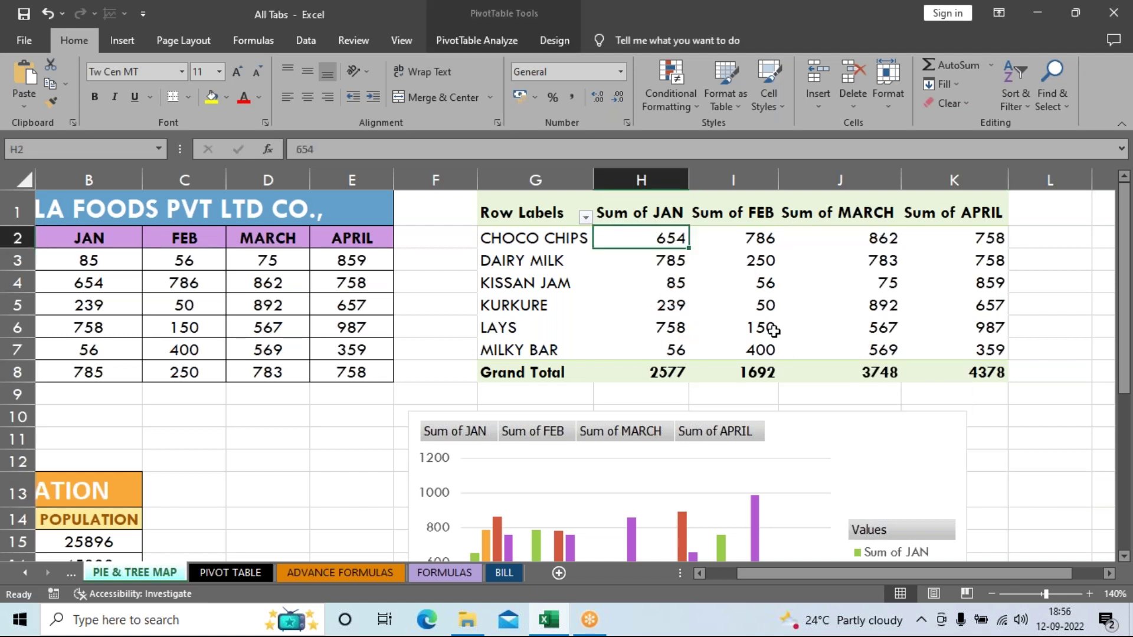
scroll(797, 324, down, 2)
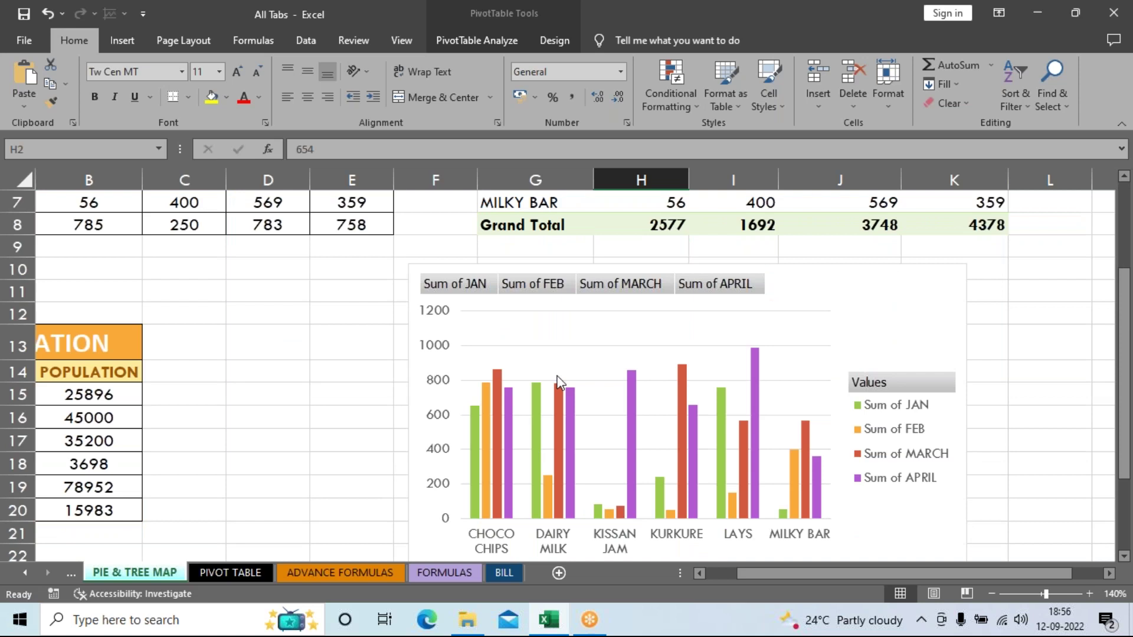
scroll(865, 440, up, 2)
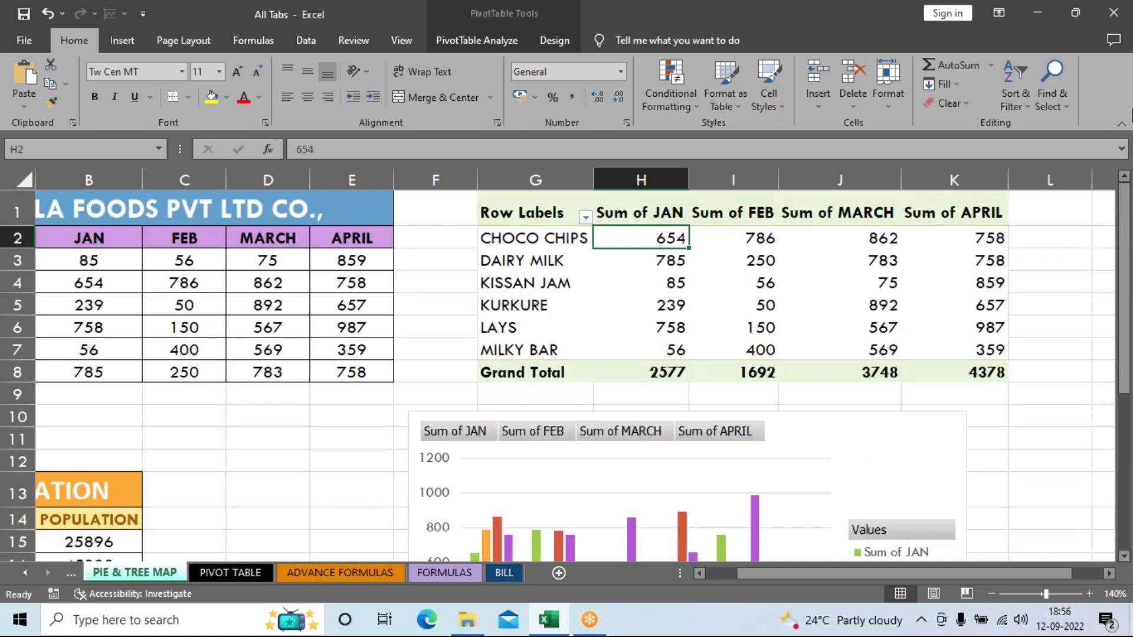
key(Delete)
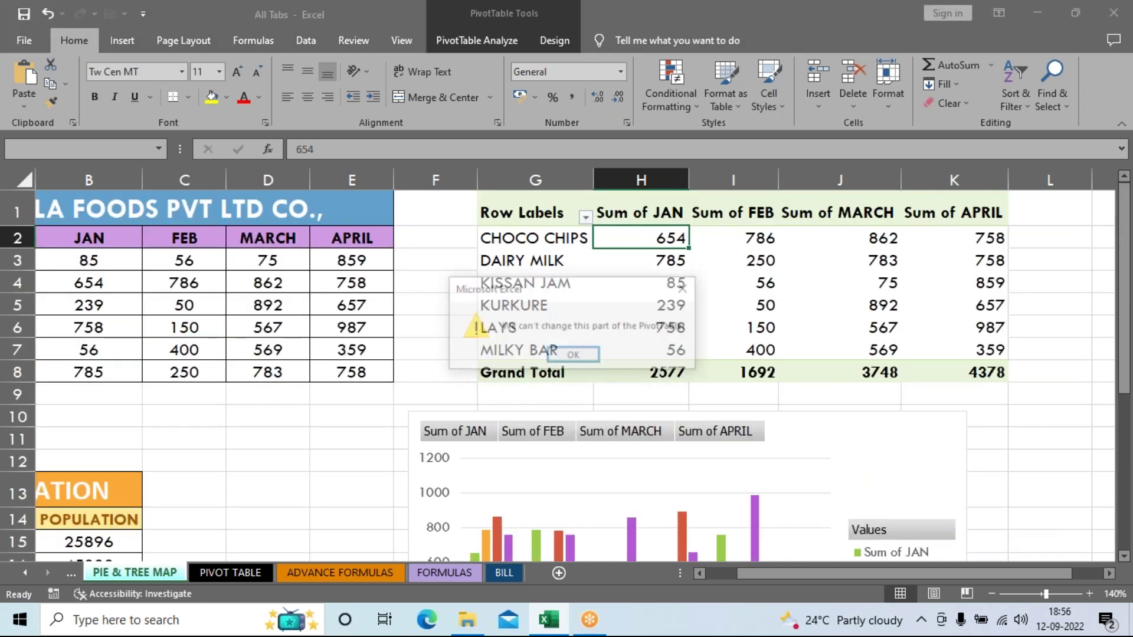
click(593, 355)
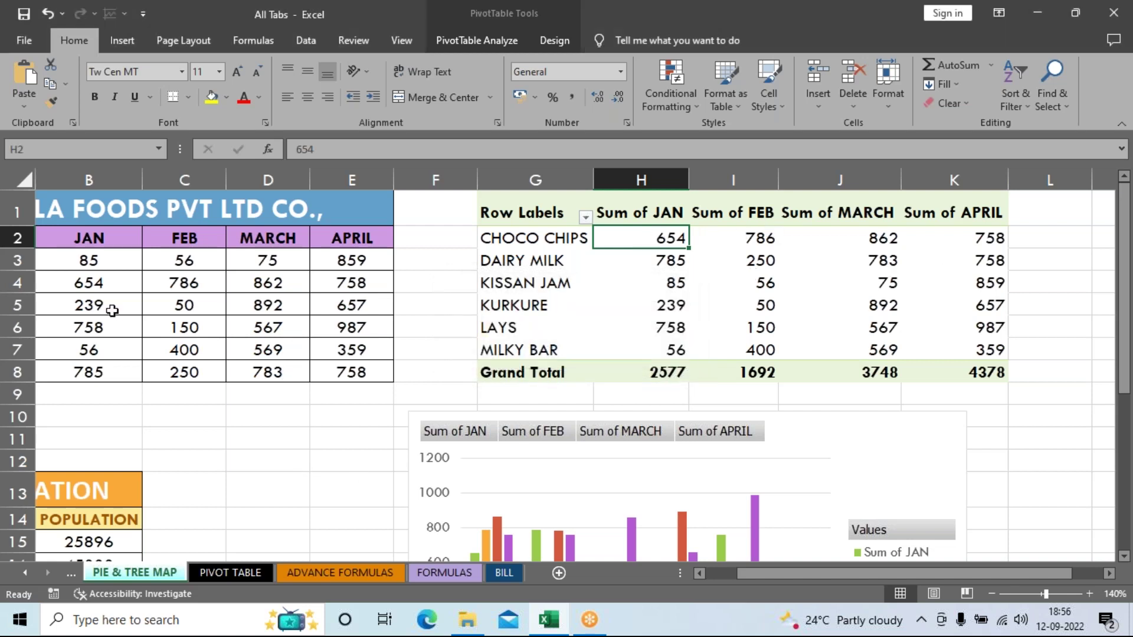
Step: Enter JAN values 1, 2, 10, 20 and 30 for CHOCO CHIPS through DAIRY MILK in B4:B8
drag(842, 573, 811, 574)
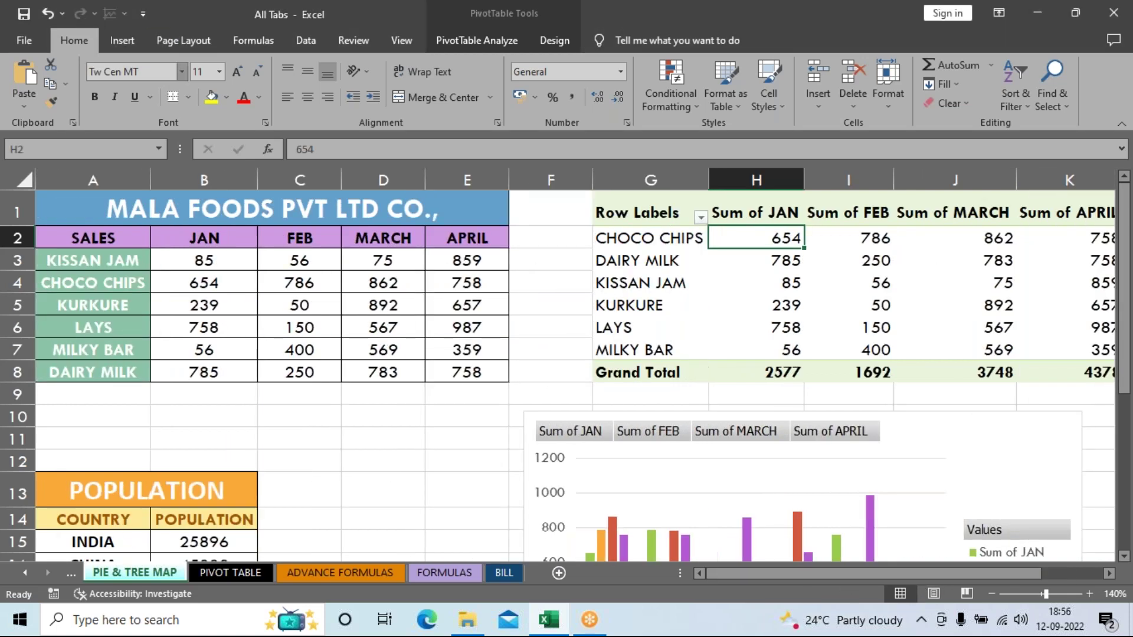
click(197, 284)
text(1)
key(Return)
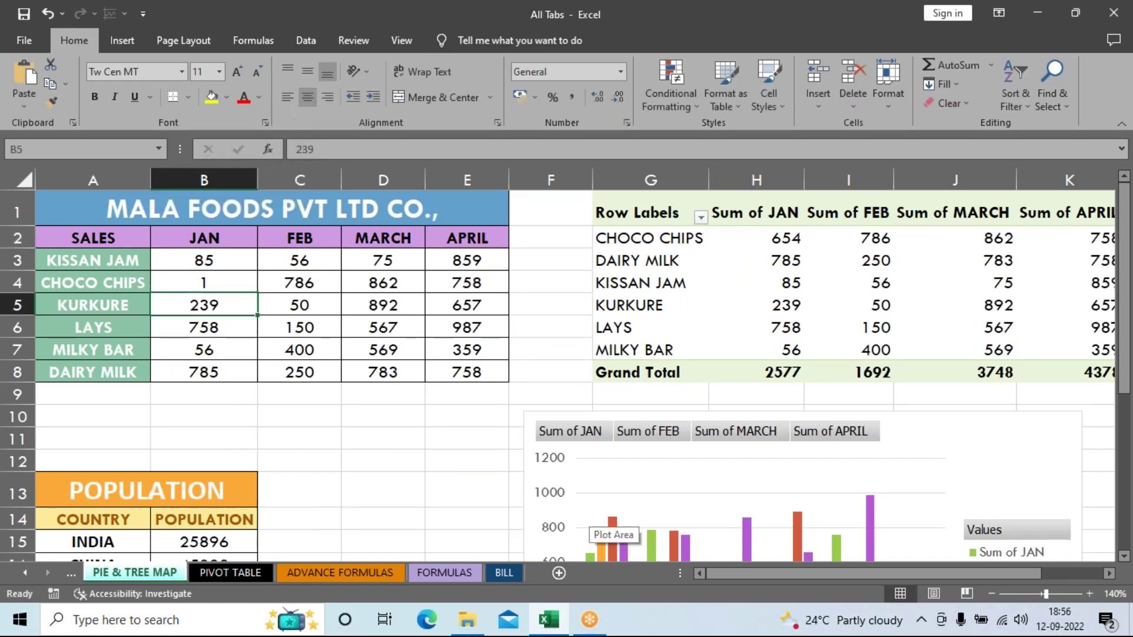
text(2)
key(Return)
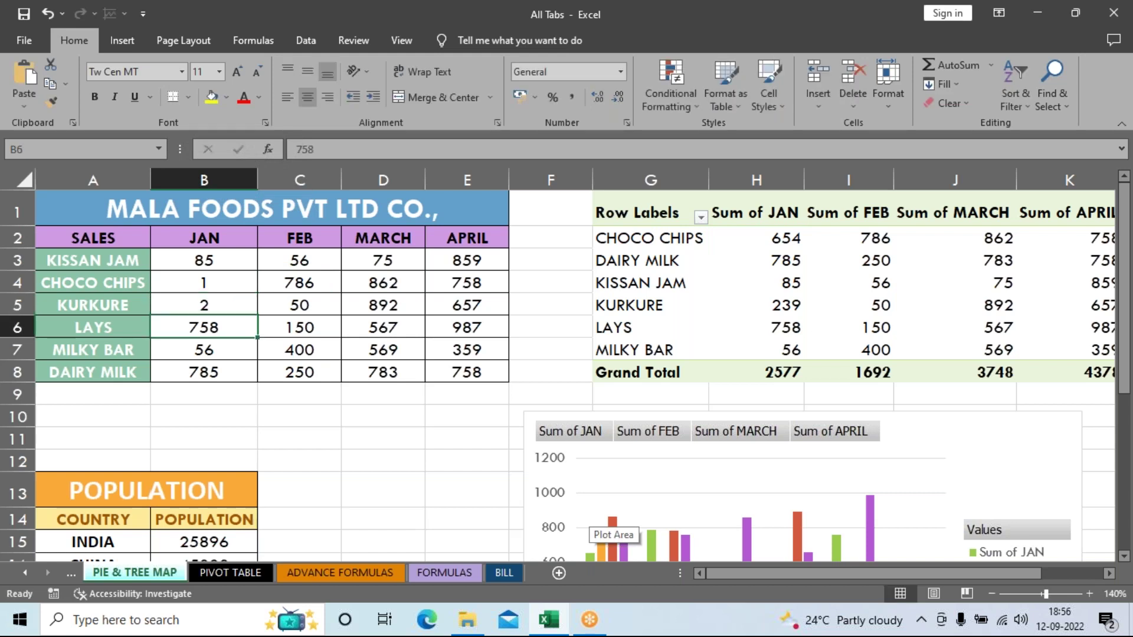
text(10)
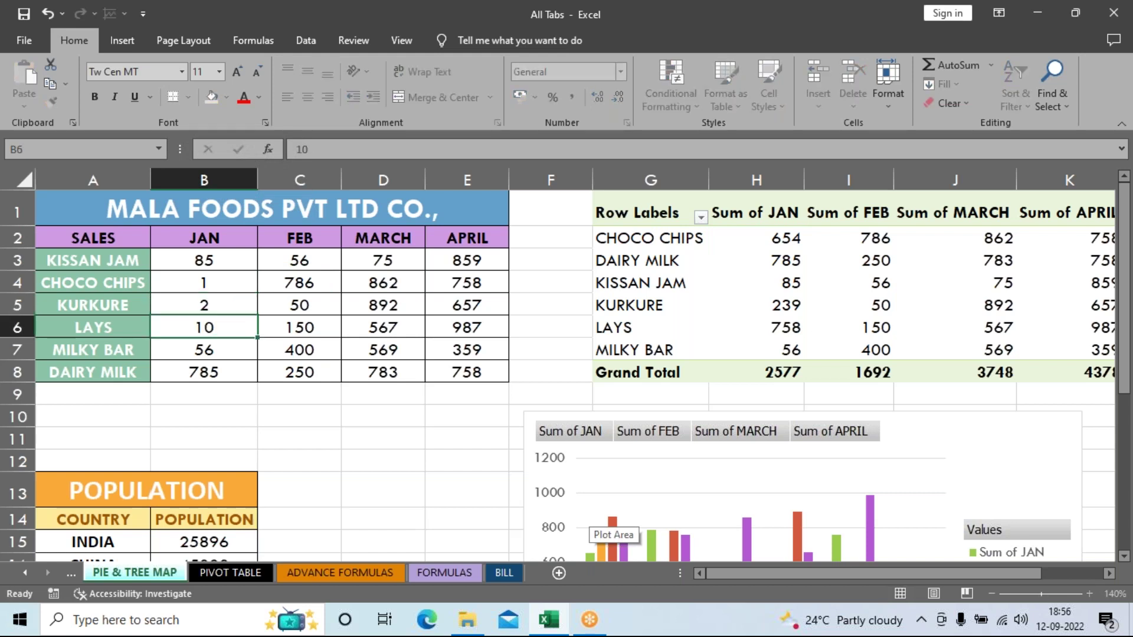
key(Return)
text(20)
key(Return)
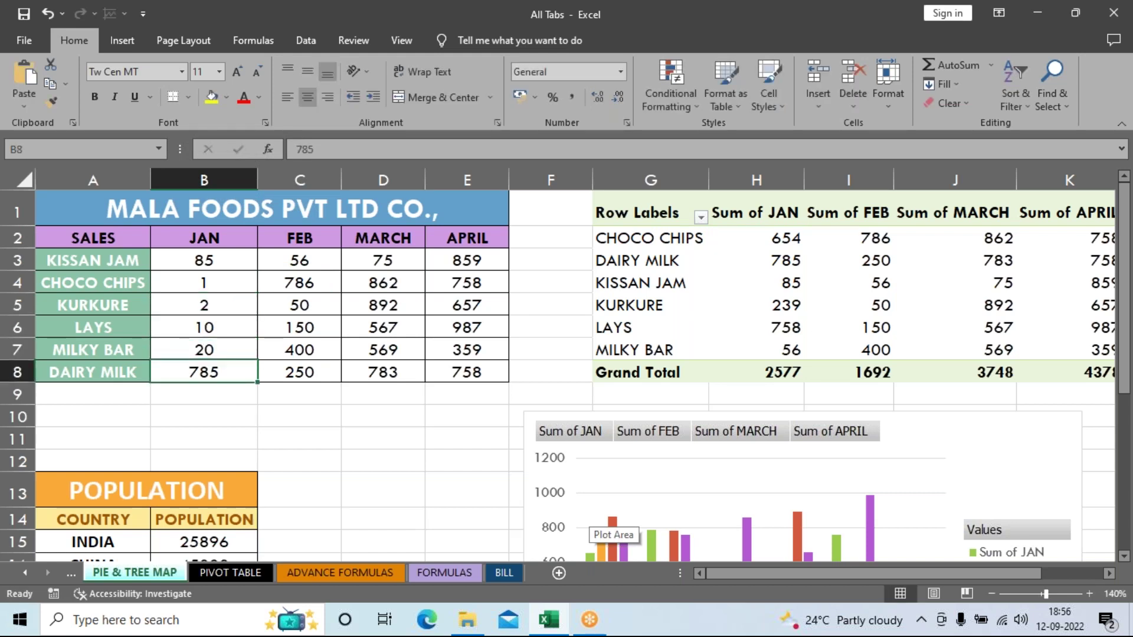
text(30)
key(Return)
Step: Set KISSAN JAM's JAN value in B3 to 26 and select B3:B8 to check the sum
key(Up)
key(Up)
key(Up)
key(Up)
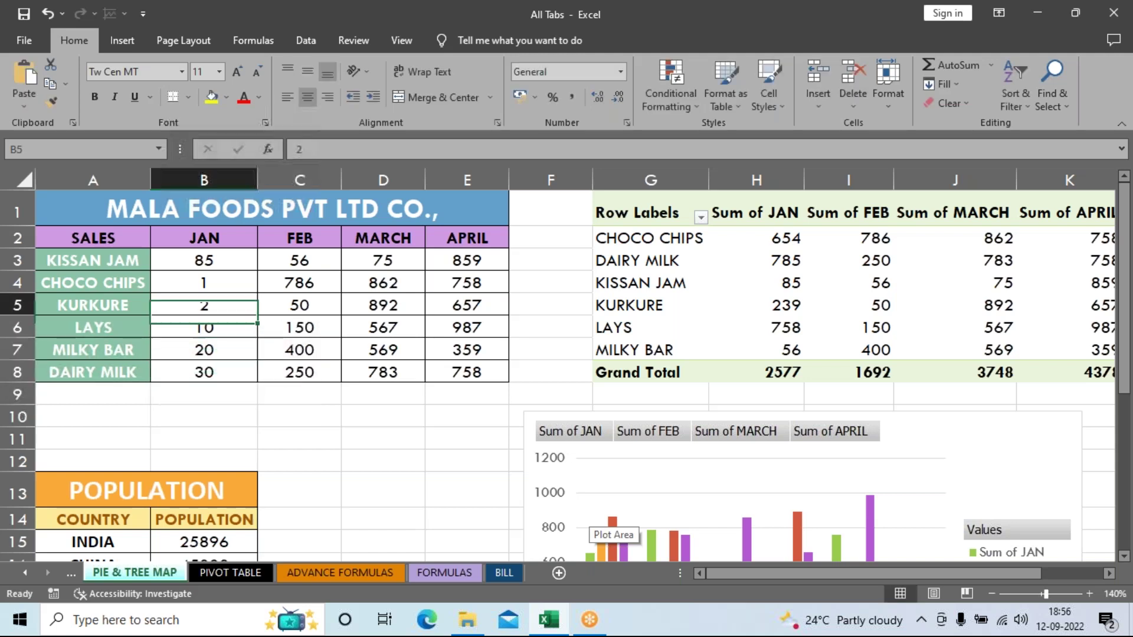
key(Up)
key(Up)
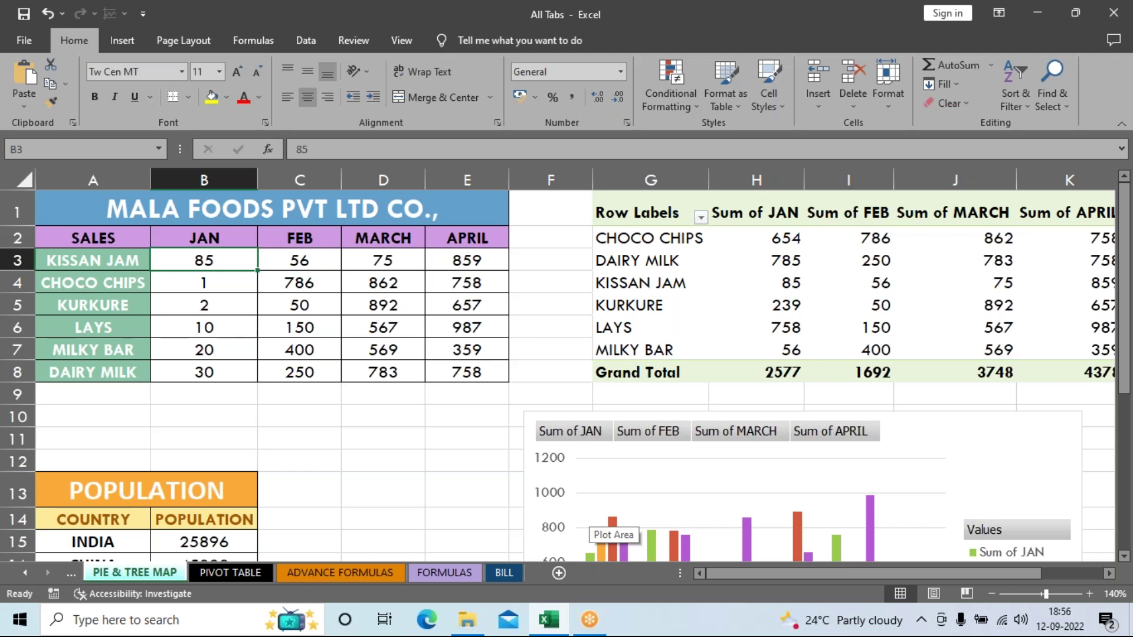
text(26)
key(Return)
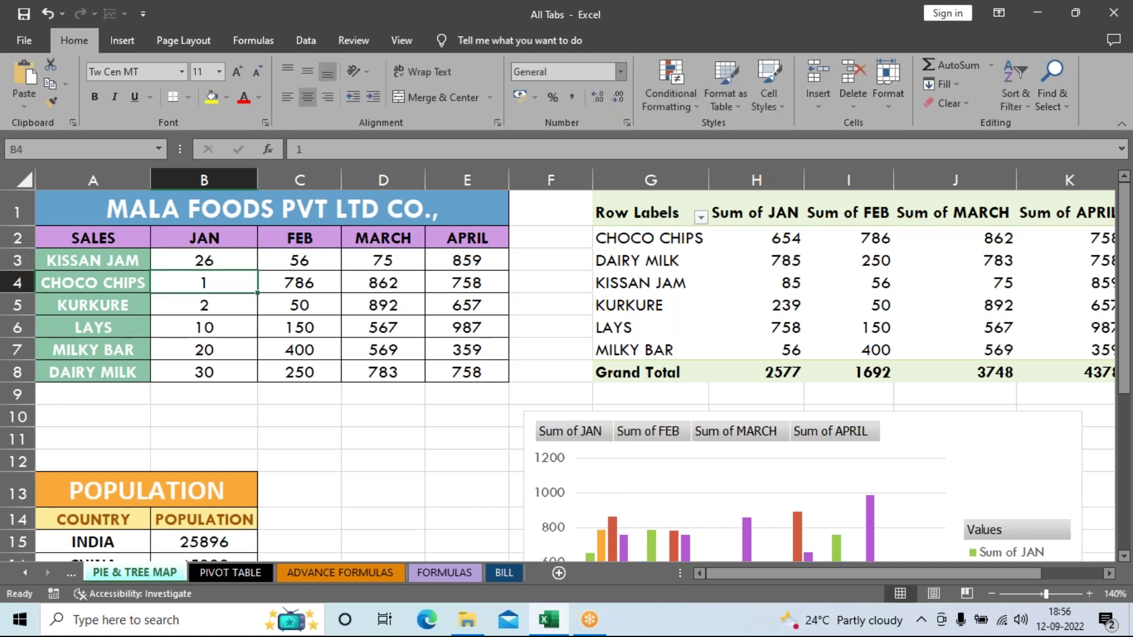
drag(194, 261, 194, 368)
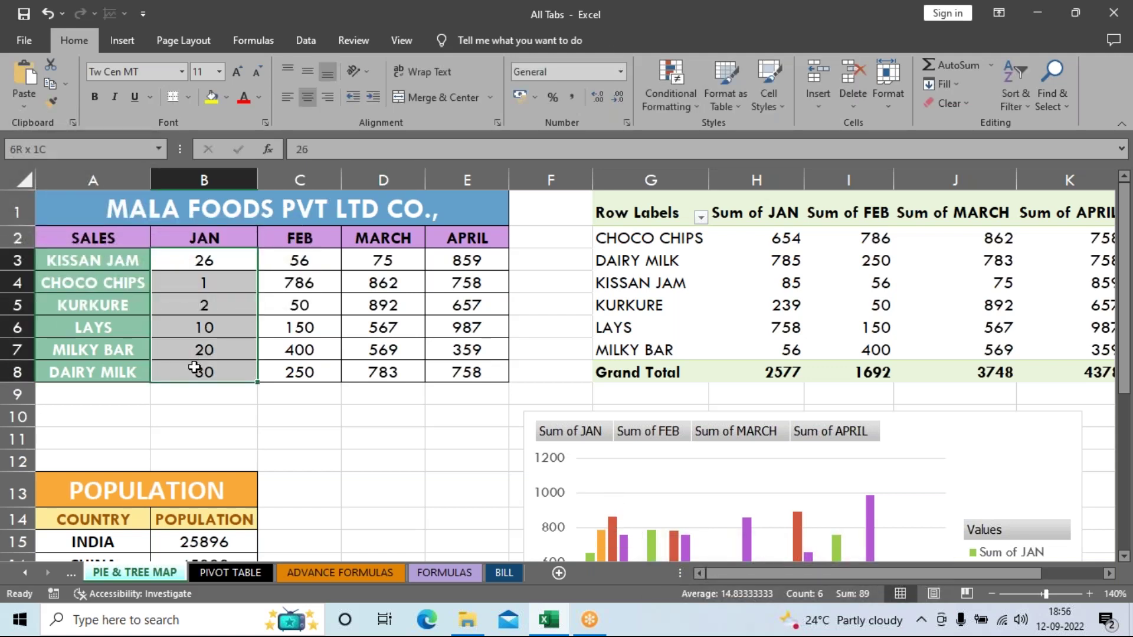
Step: Compare the pivot's old Sum of JAN values totalling 2577, then bring up the PivotTable Analyze commands
click(784, 306)
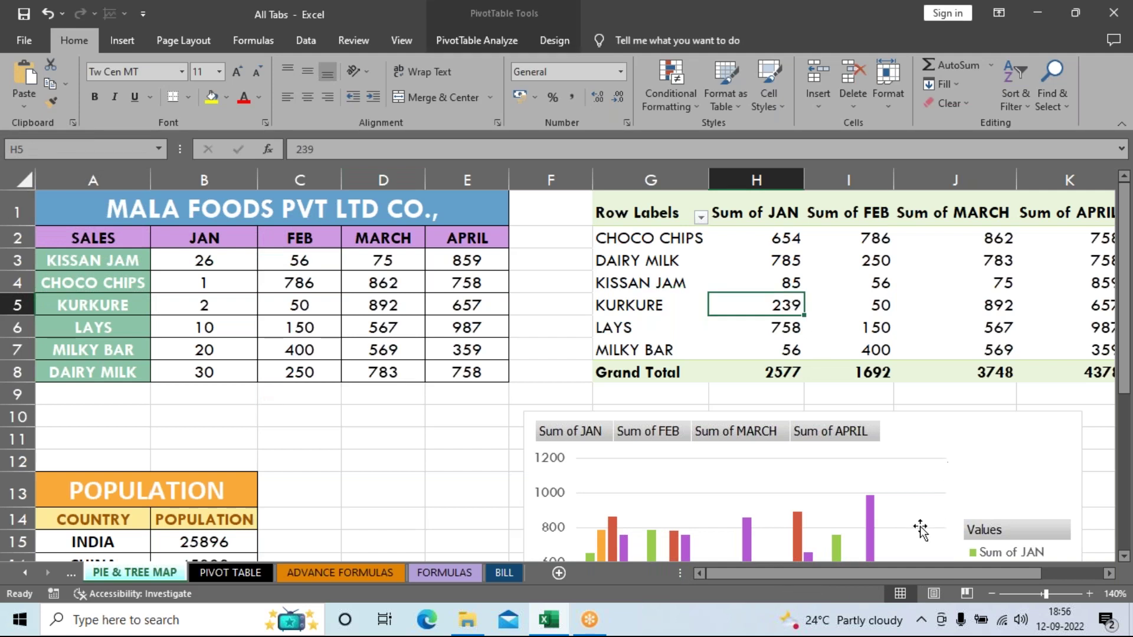
scroll(920, 529, down, 2)
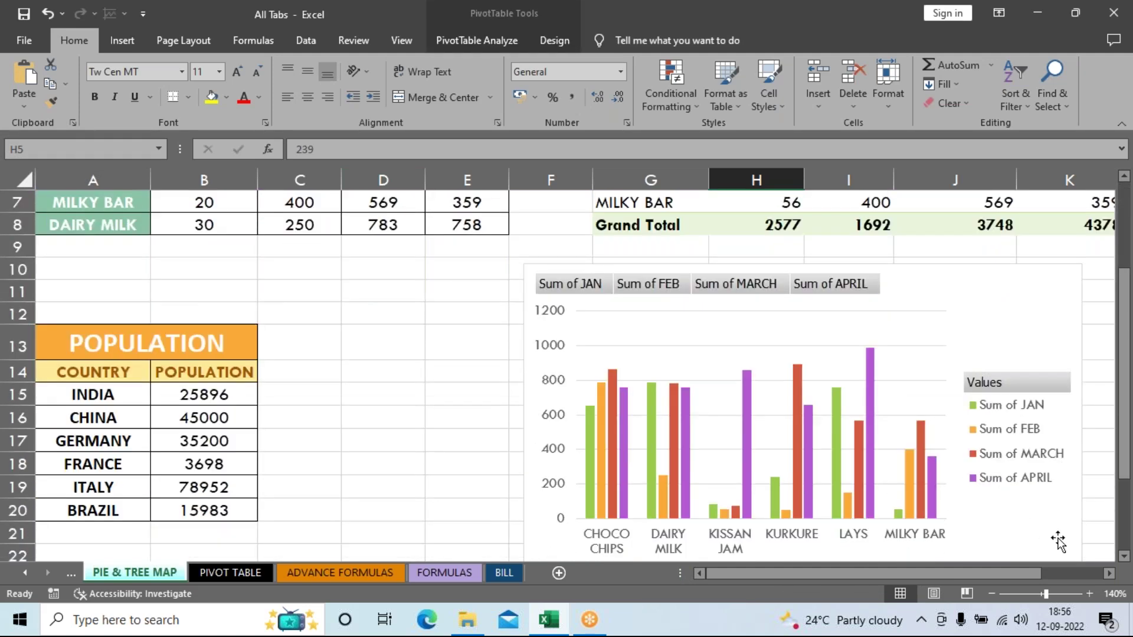
scroll(991, 449, up, 2)
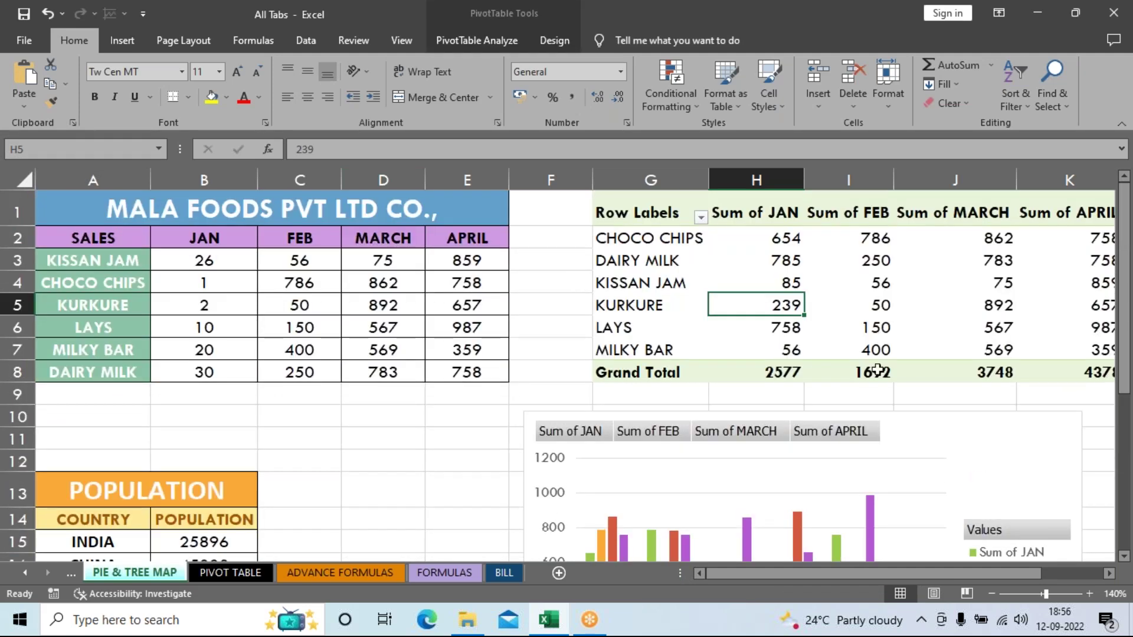
drag(779, 238, 785, 367)
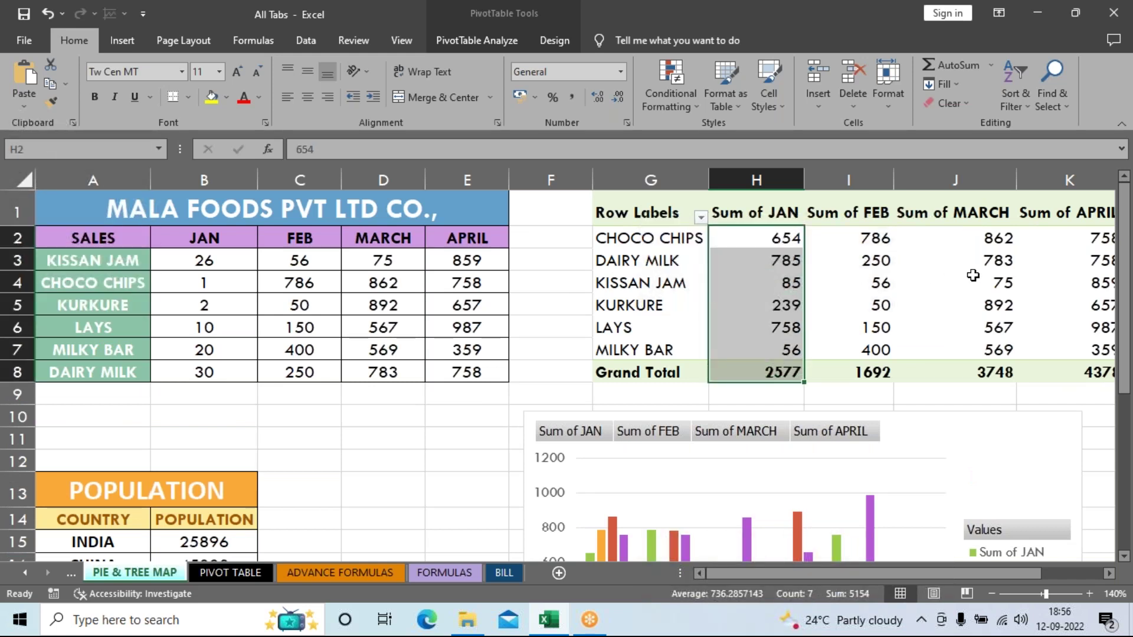
click(901, 286)
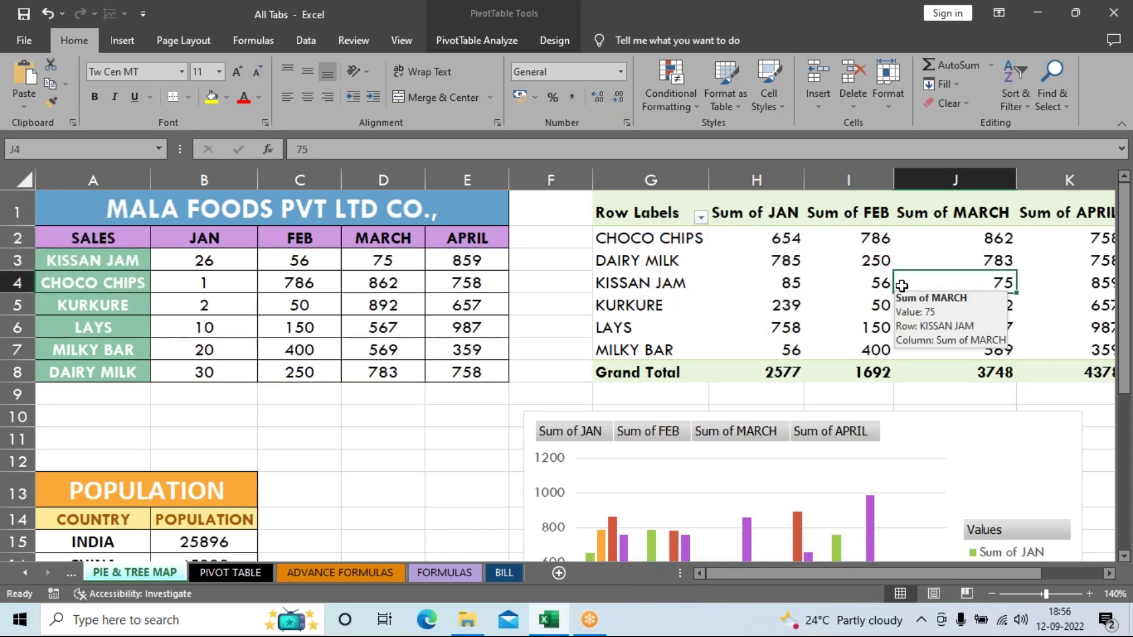
click(472, 47)
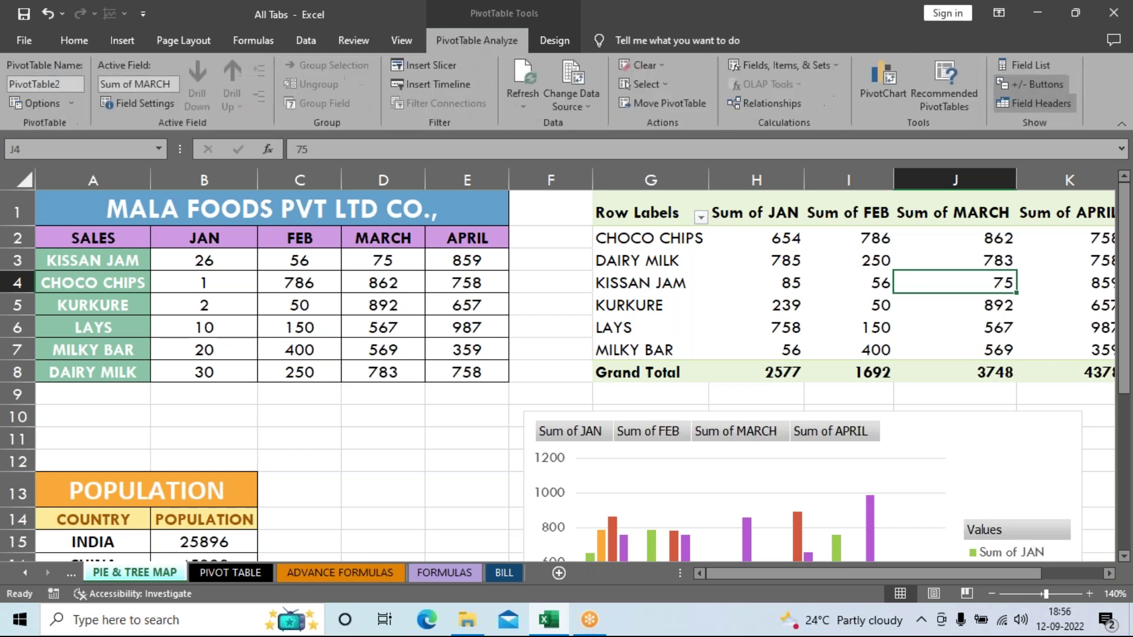
Step: Refresh the pivot table from the edited source and confirm the JAN total is now 89
click(526, 78)
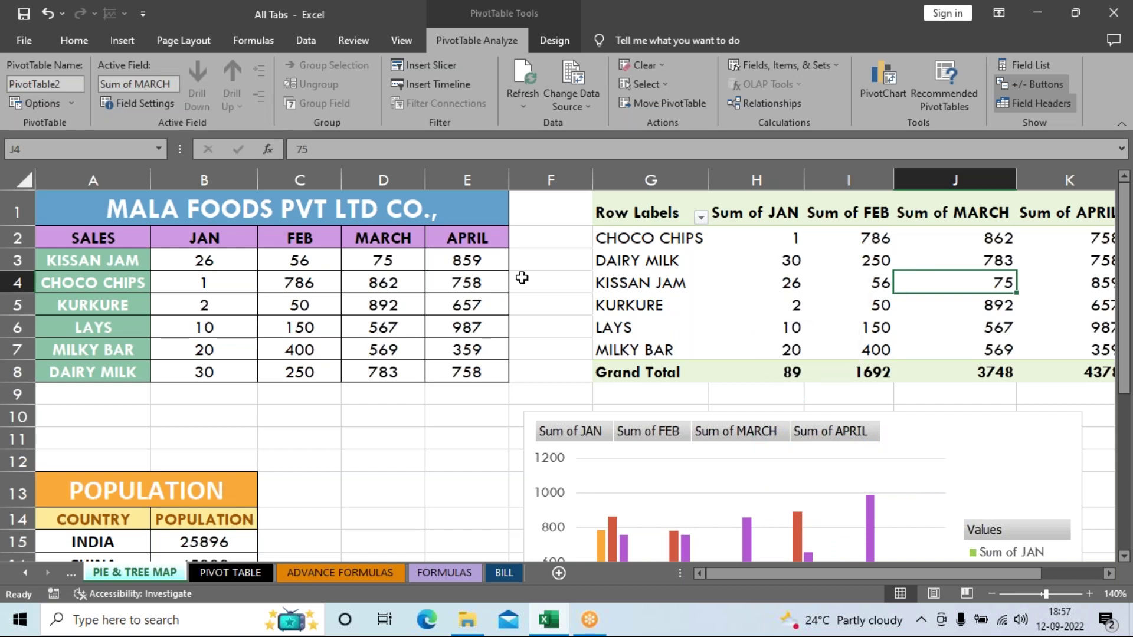
drag(787, 236, 783, 317)
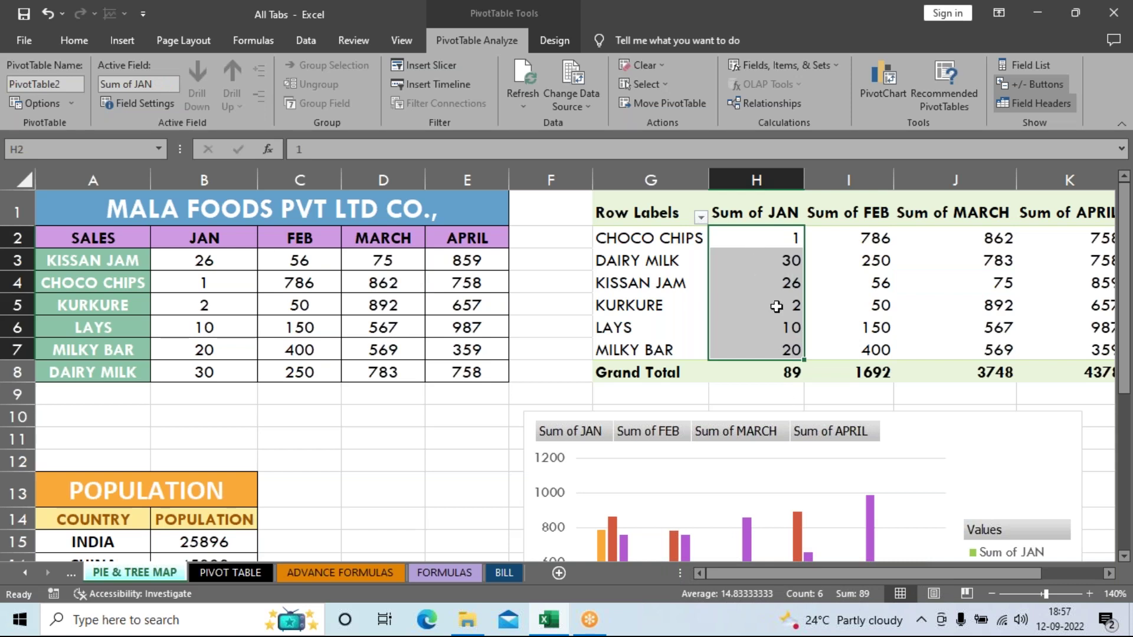
click(855, 306)
scroll(944, 471, down, 3)
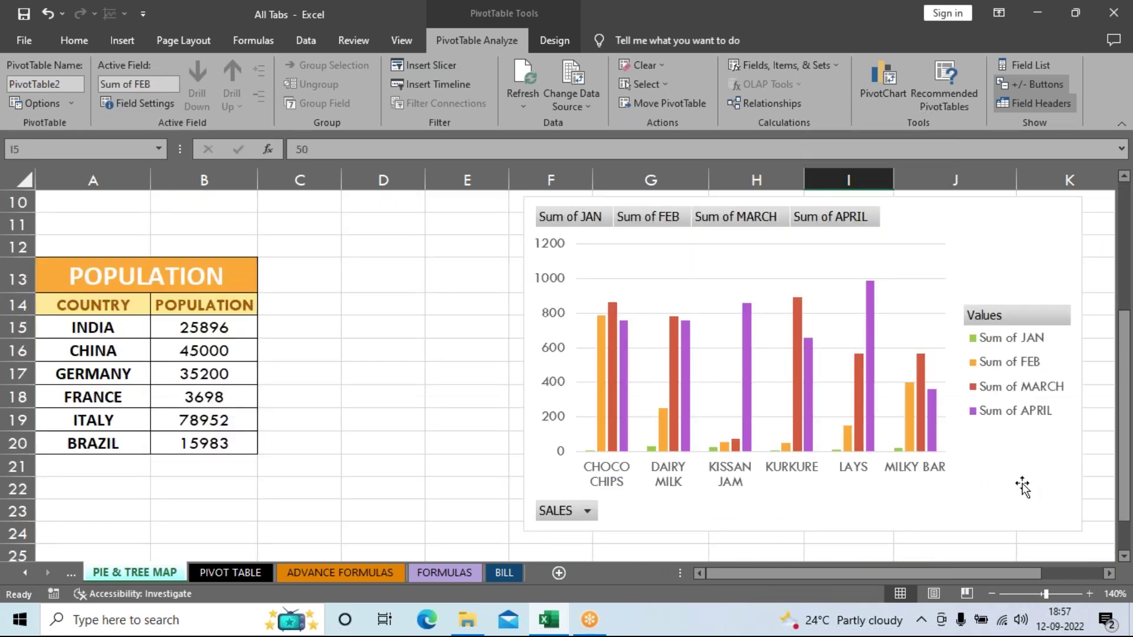
scroll(1022, 485, up, 3)
drag(793, 239, 818, 334)
Step: Inspect refreshed pivot values such as KURKURE's JAN figure, then switch to the Insert ribbon
scroll(818, 334, down, 3)
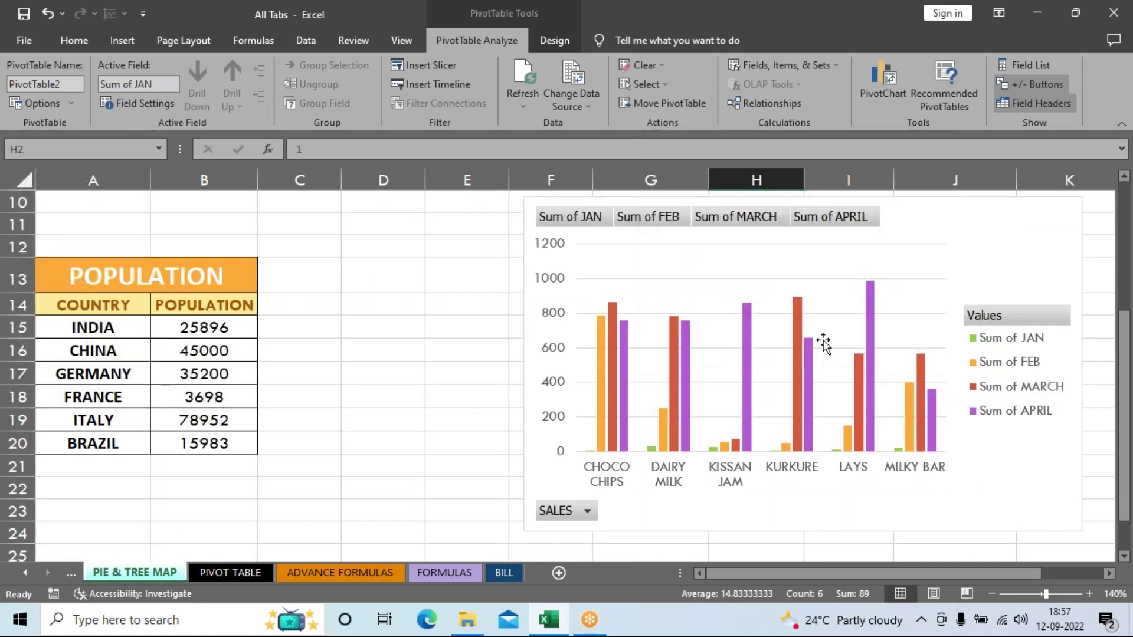
scroll(1032, 310, up, 3)
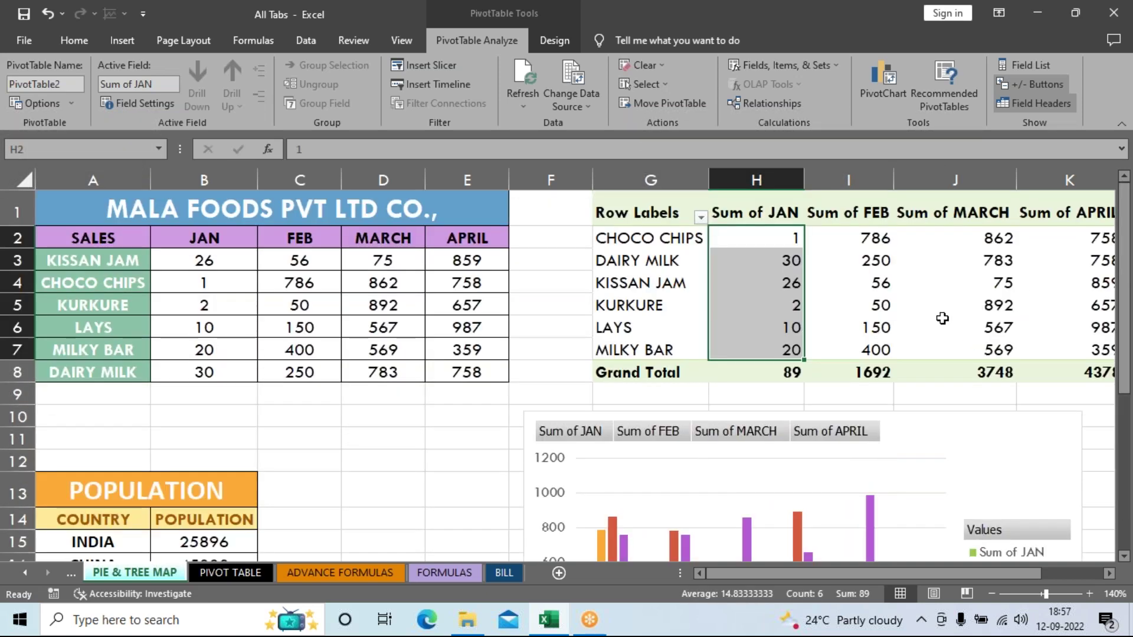
click(748, 303)
scroll(887, 371, down, 6)
scroll(887, 371, up, 6)
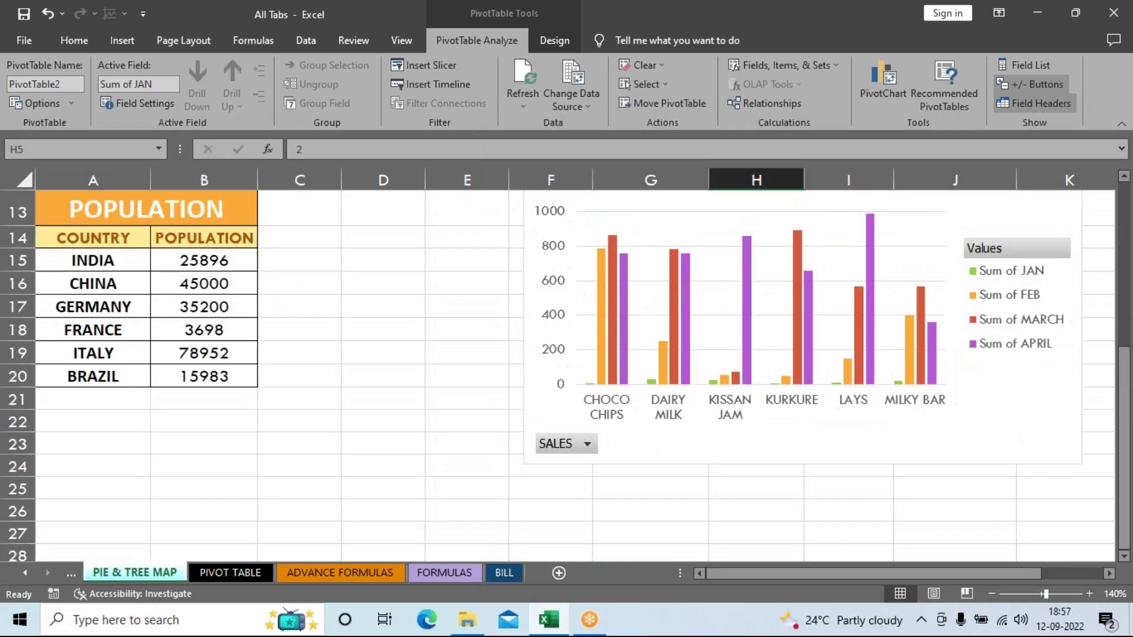
scroll(887, 371, down, 2)
scroll(896, 538, up, 2)
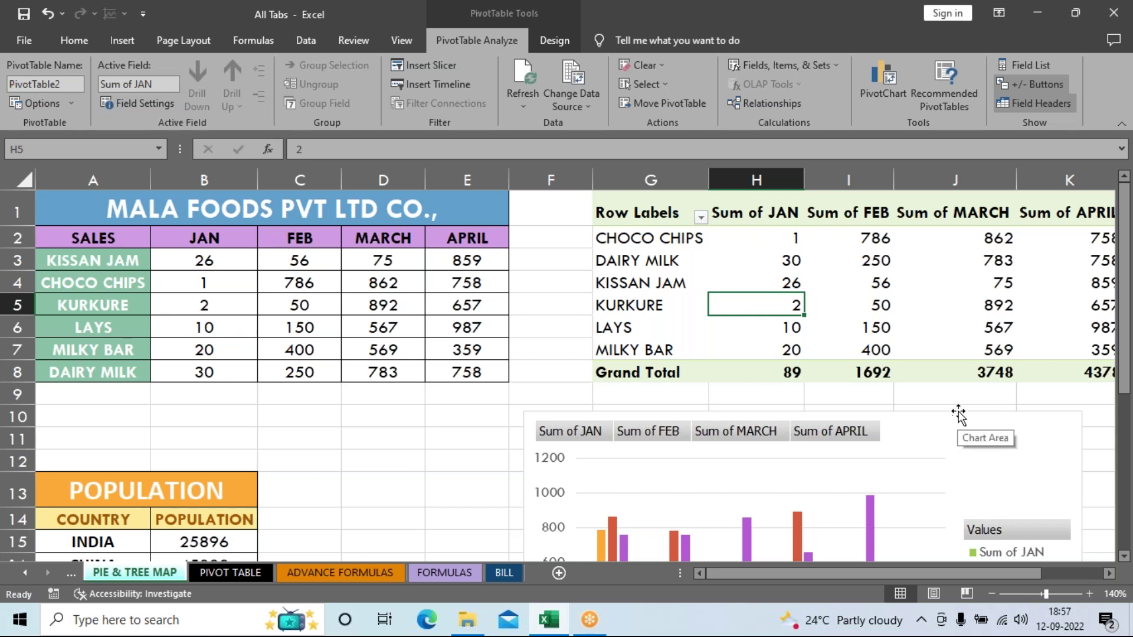
click(121, 40)
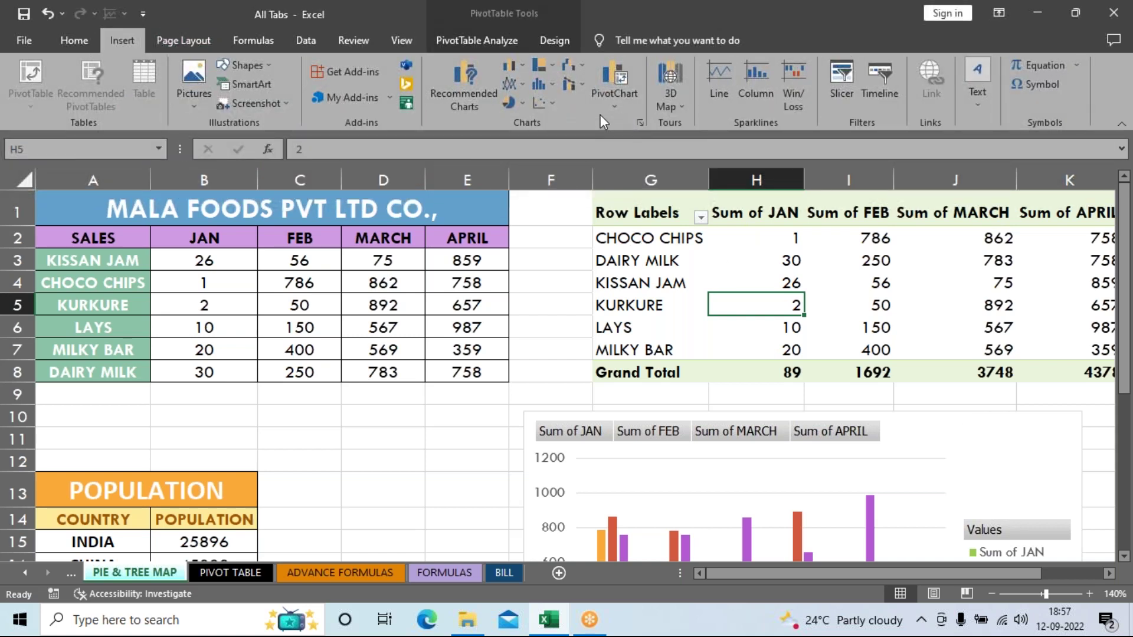
scroll(915, 404, down, 2)
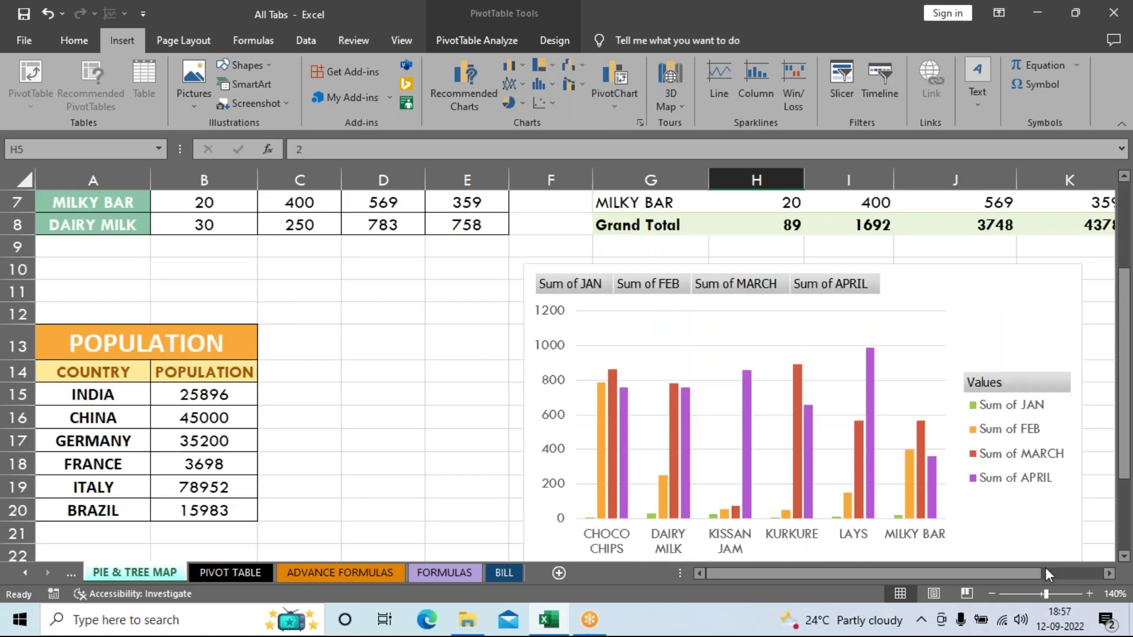
scroll(882, 458, up, 2)
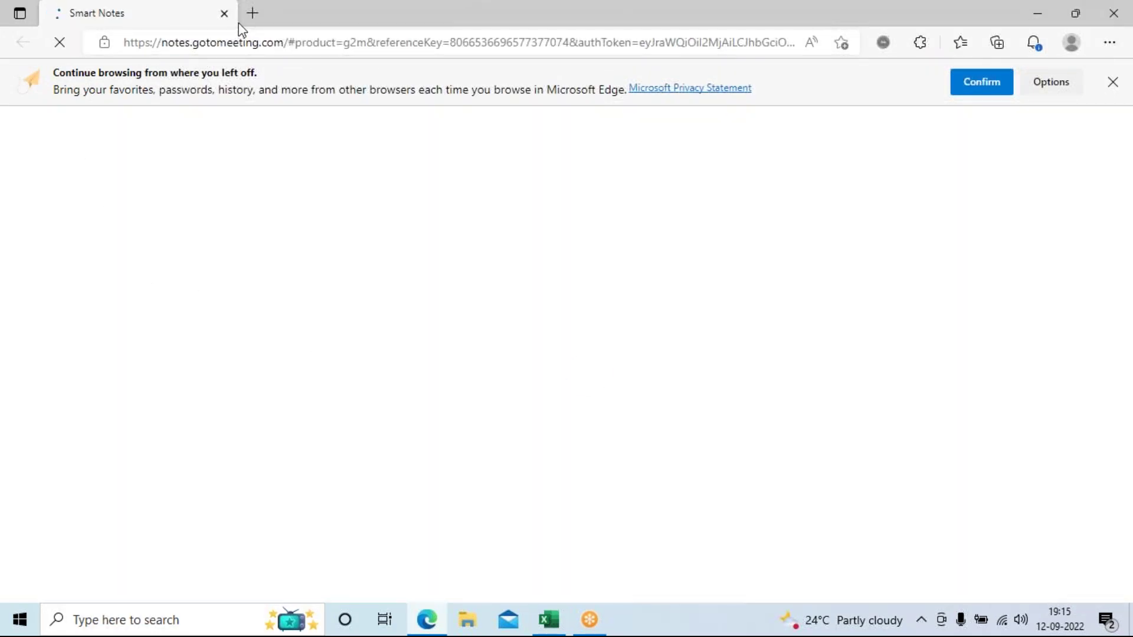
Step: Close the Smart Notes browser window to return to the Excel sales workbook
click(223, 13)
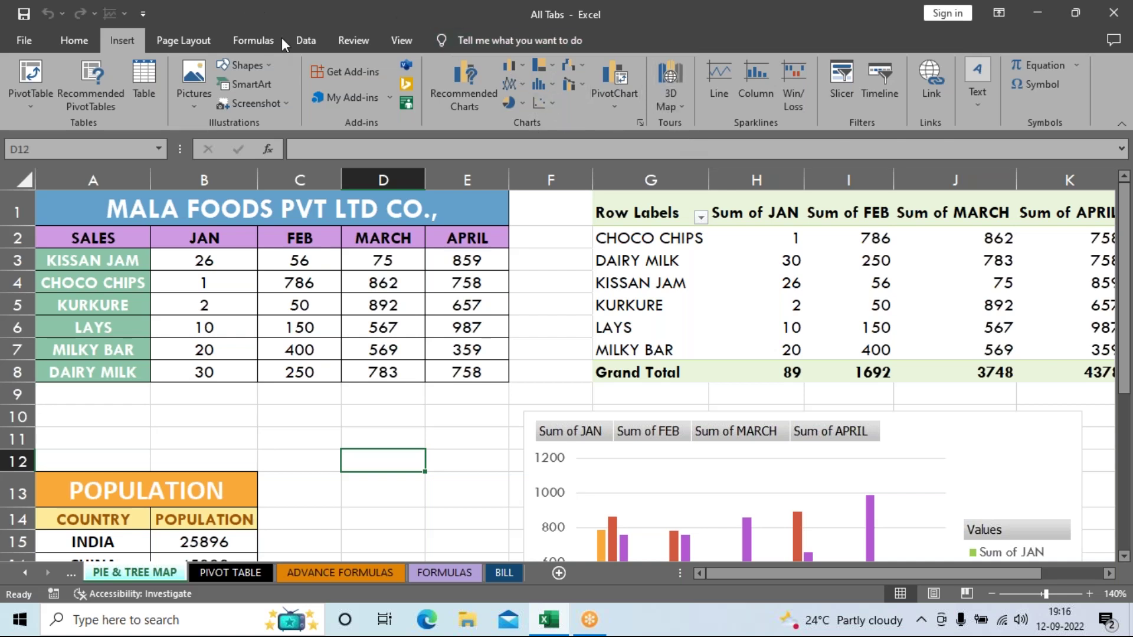
Step: Close the All Tabs workbook without saving and refresh the desktop
drag(282, 37, 228, 281)
click(493, 273)
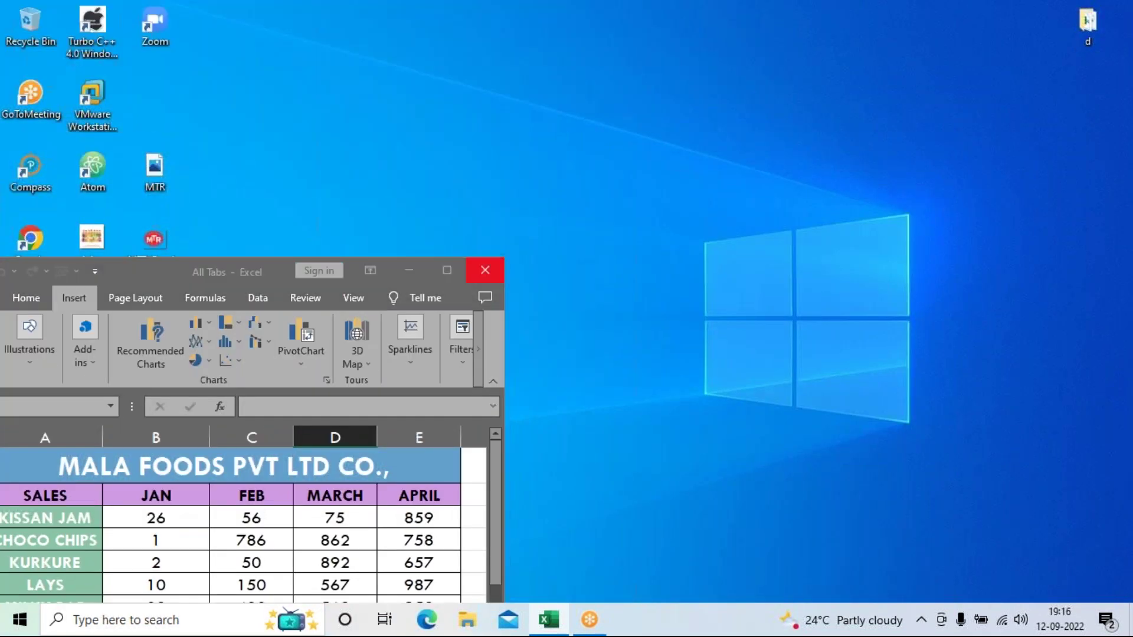
click(562, 341)
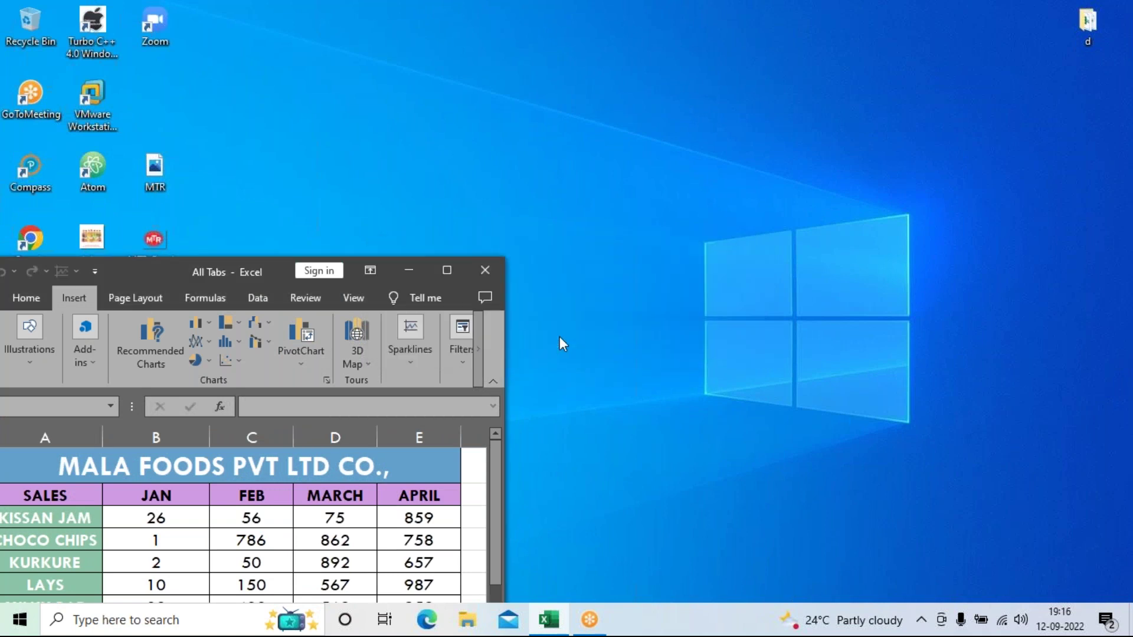
right_click(567, 211)
click(593, 261)
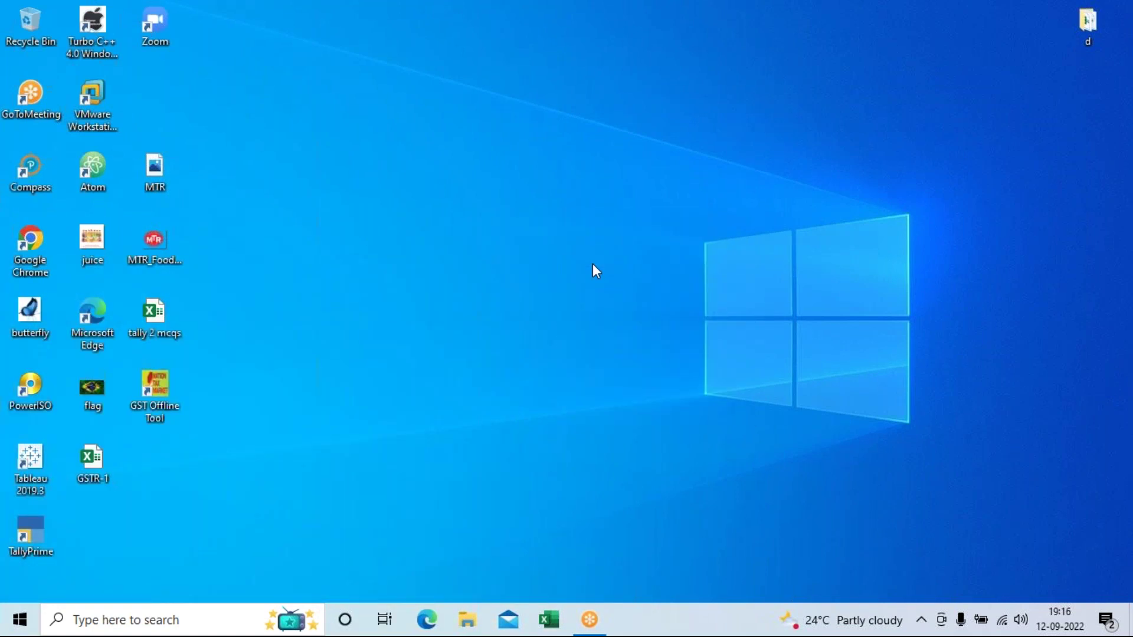
Step: Open 'pivot table assignment' from the Downloads folder and unlock it with the workbook password
click(461, 621)
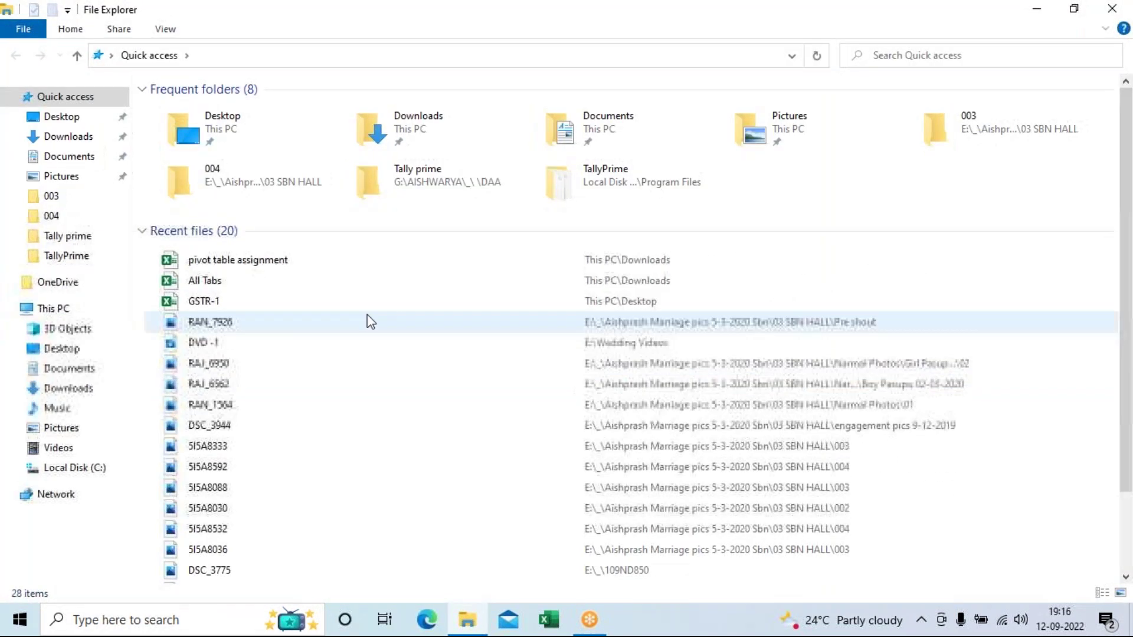
click(430, 133)
double_click(429, 134)
double_click(245, 135)
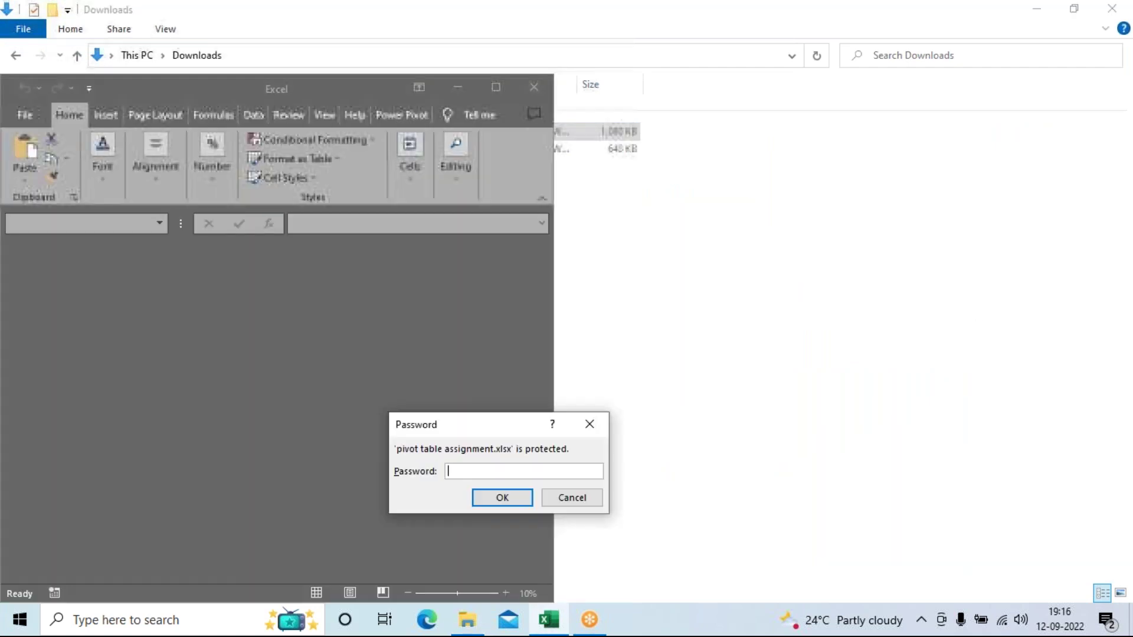
text(12345)
key(Return)
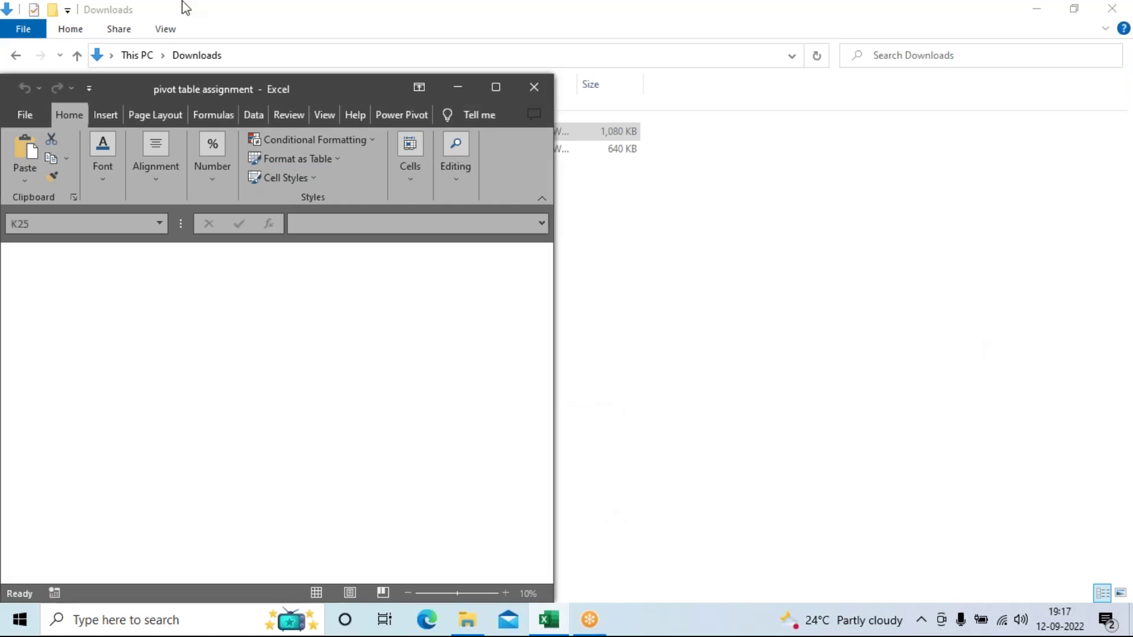
Step: Close File Explorer, dismiss the Get Genuine Office banner, and maximize Excel scrolled to the sheet top
click(251, 30)
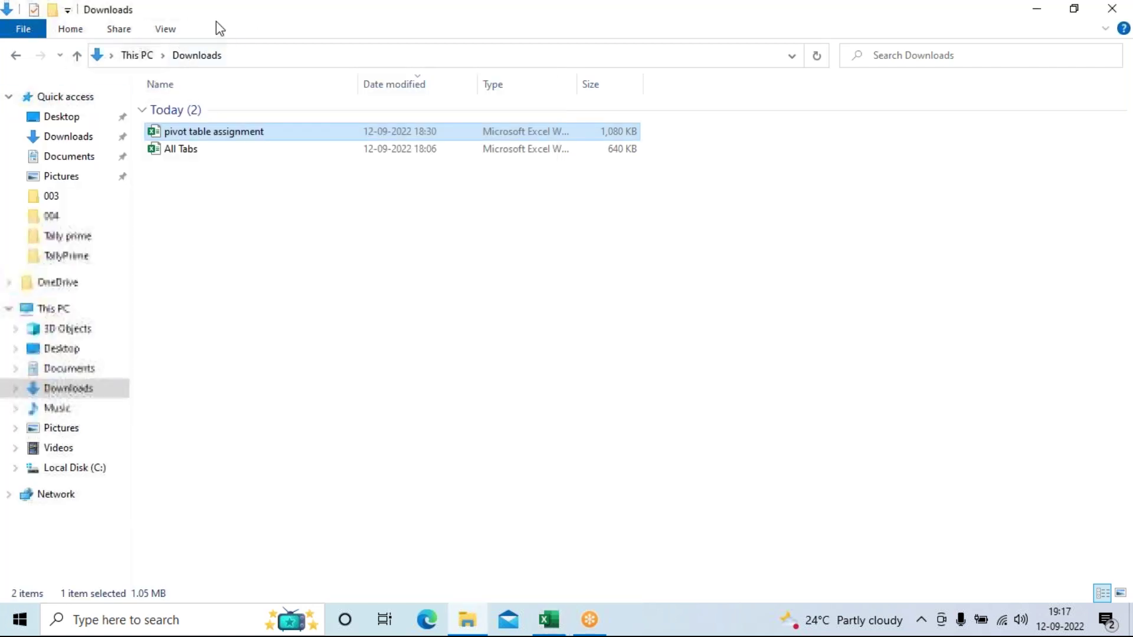
click(468, 619)
click(455, 587)
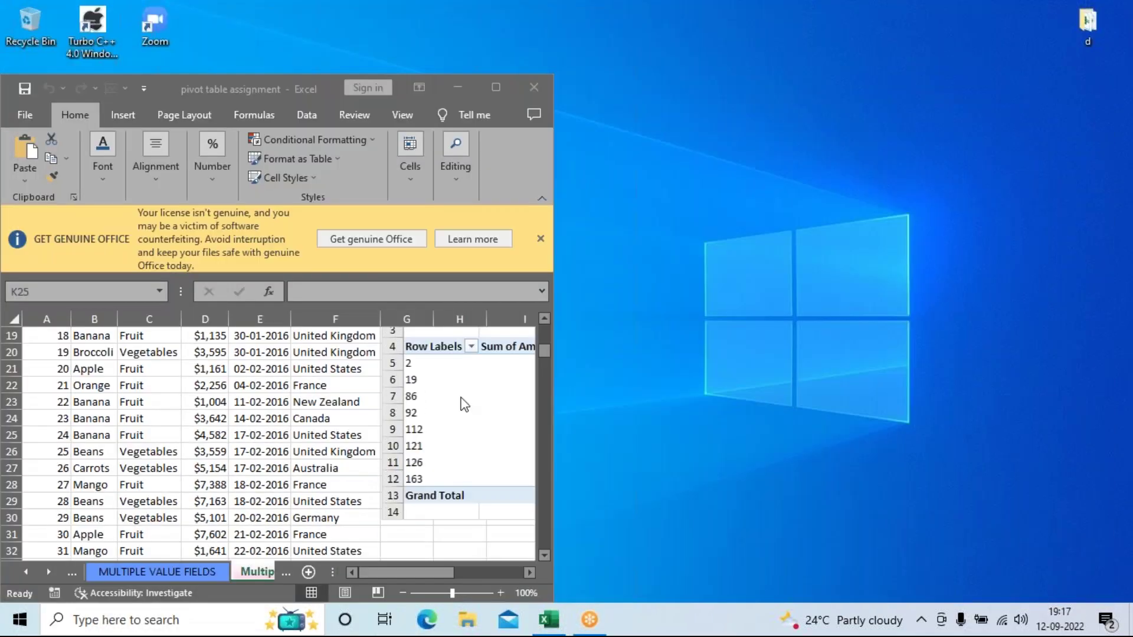
click(539, 239)
click(486, 88)
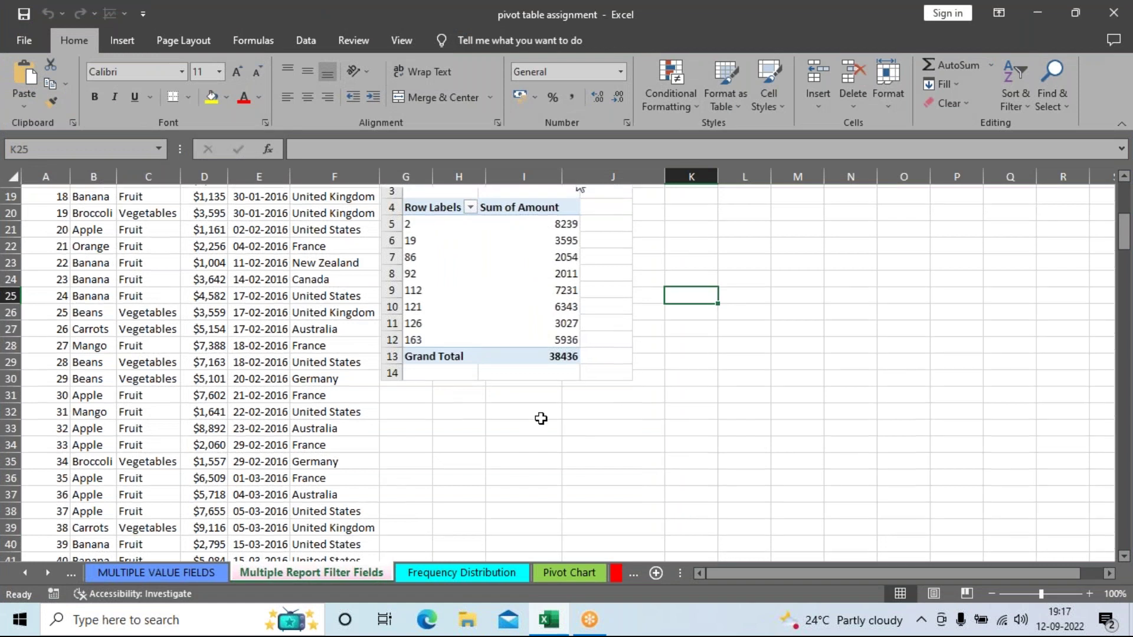
scroll(538, 417, up, 6)
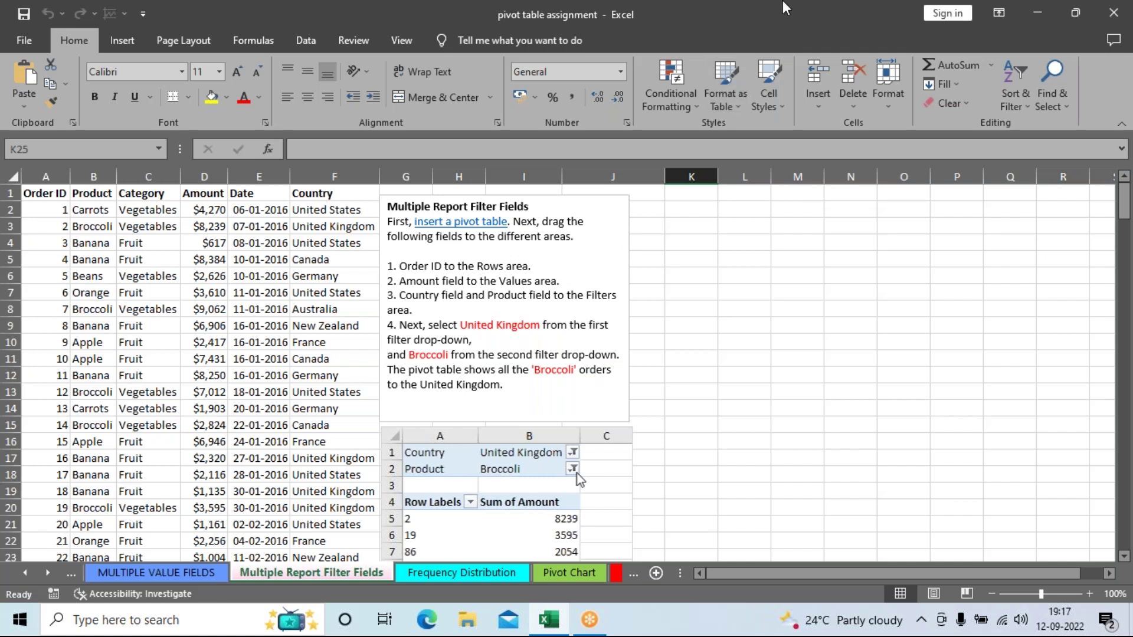
Step: Switch to the Insert ribbon and select cells around the order data, ending on C14
click(122, 41)
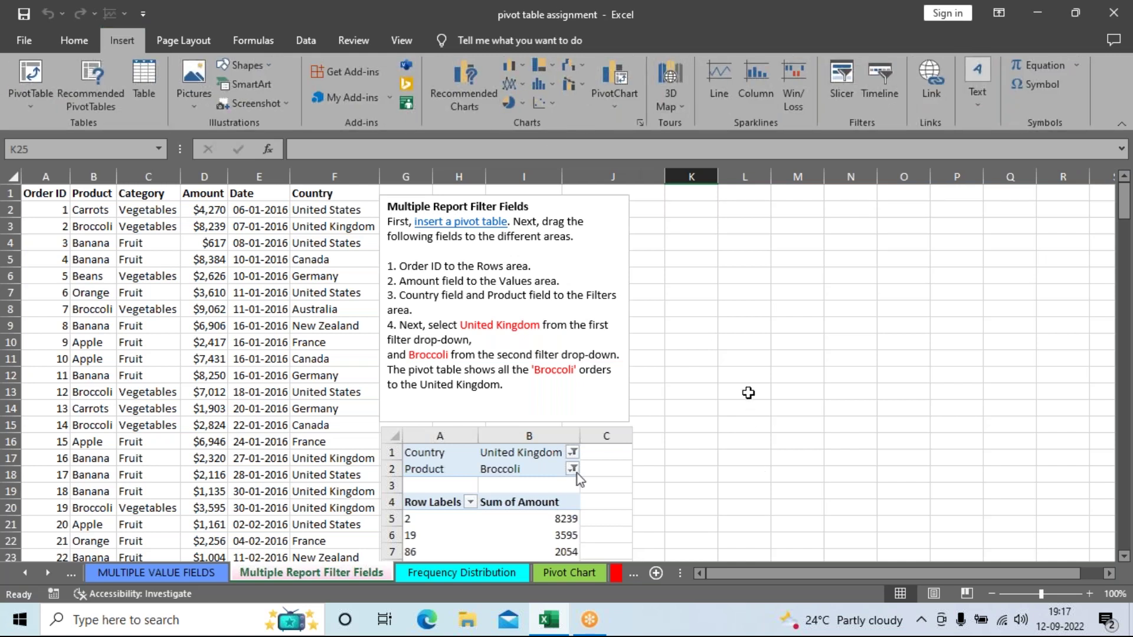
click(217, 372)
click(175, 346)
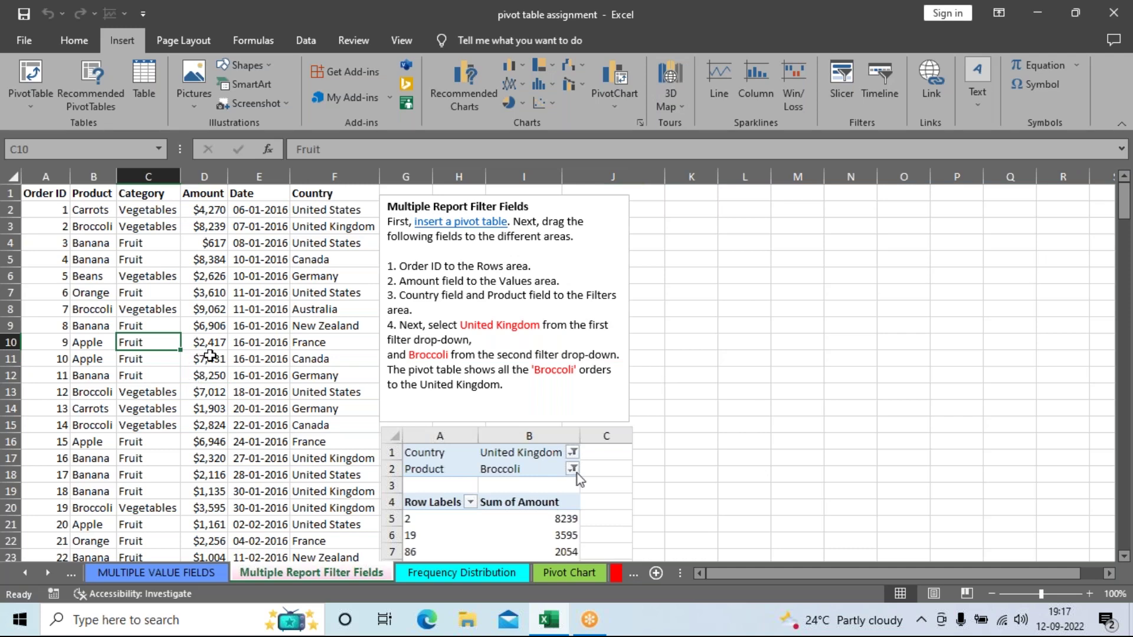
drag(83, 194, 291, 506)
drag(204, 519, 271, 478)
scroll(233, 395, up, 6)
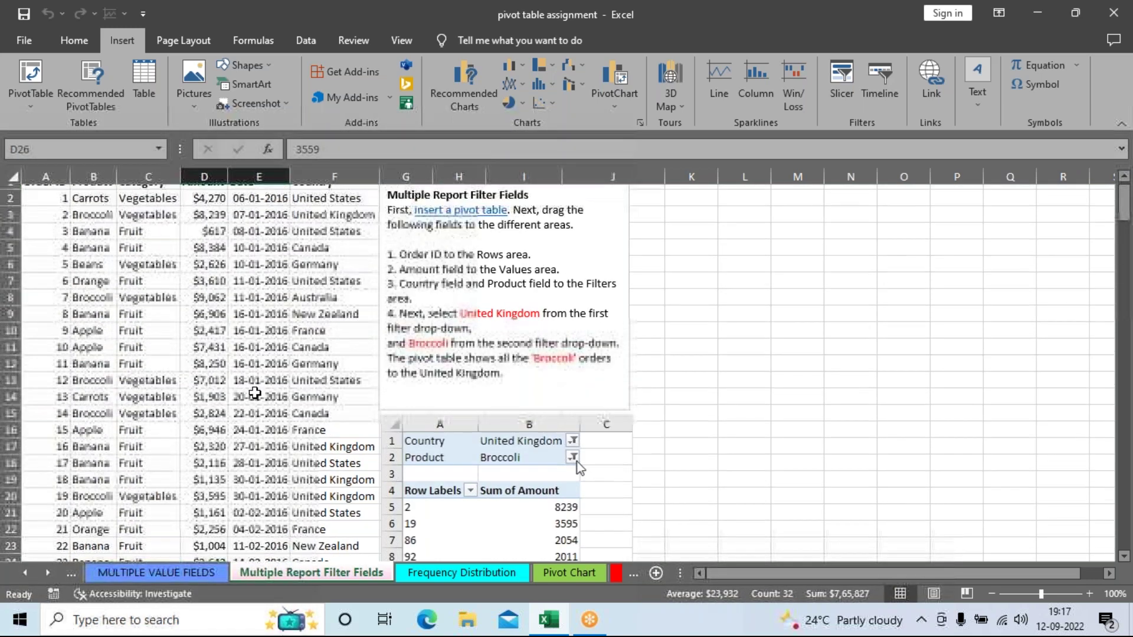
click(201, 322)
click(262, 376)
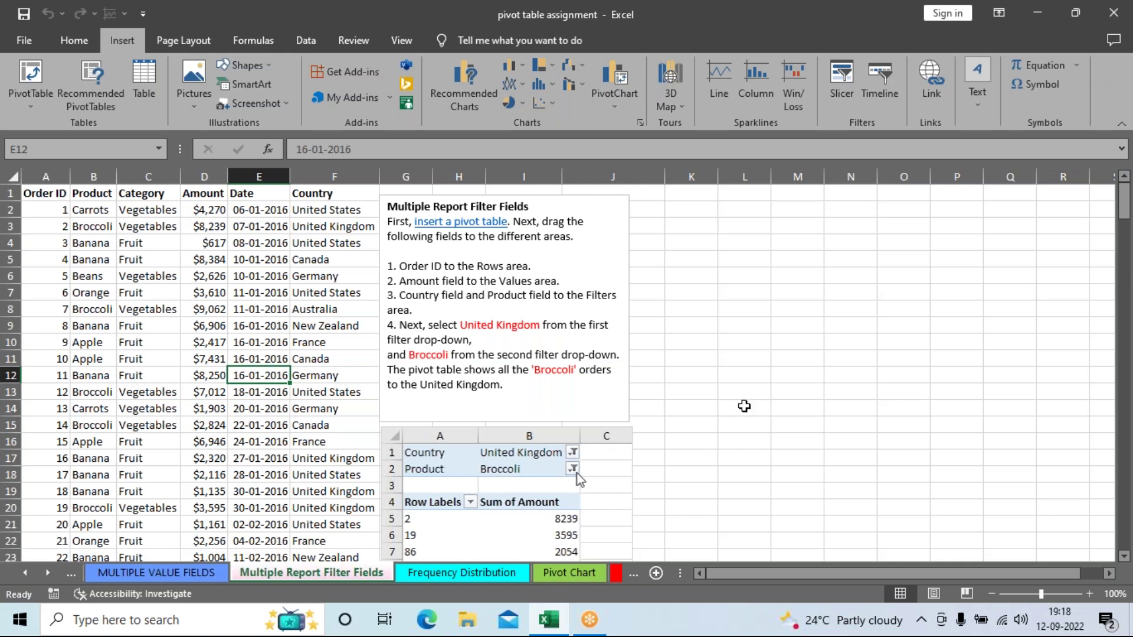
click(725, 393)
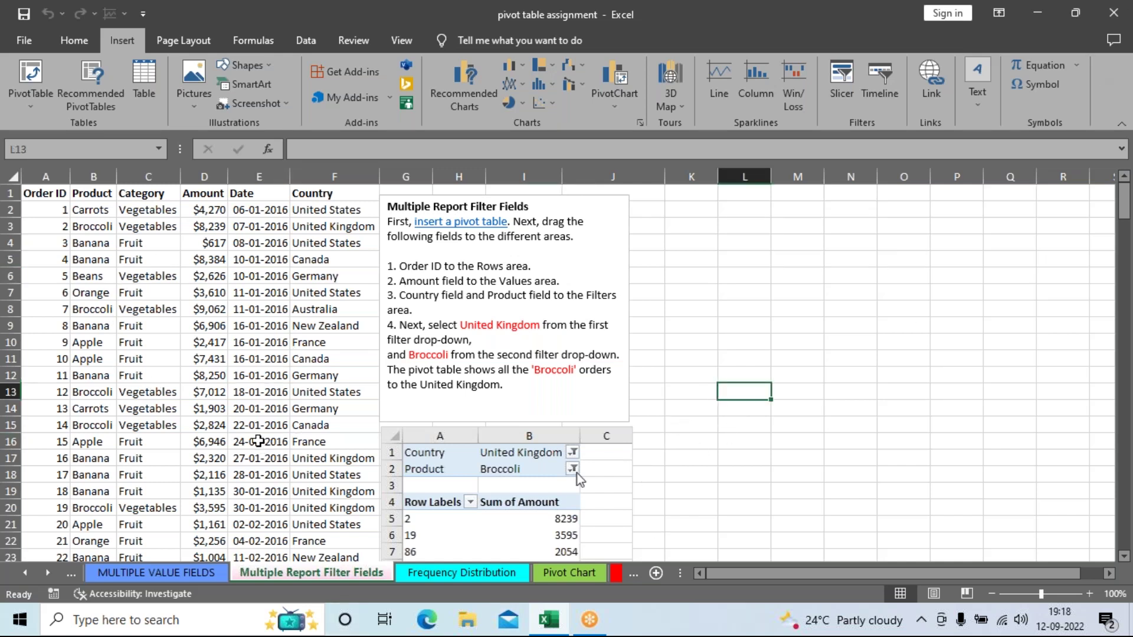
click(179, 410)
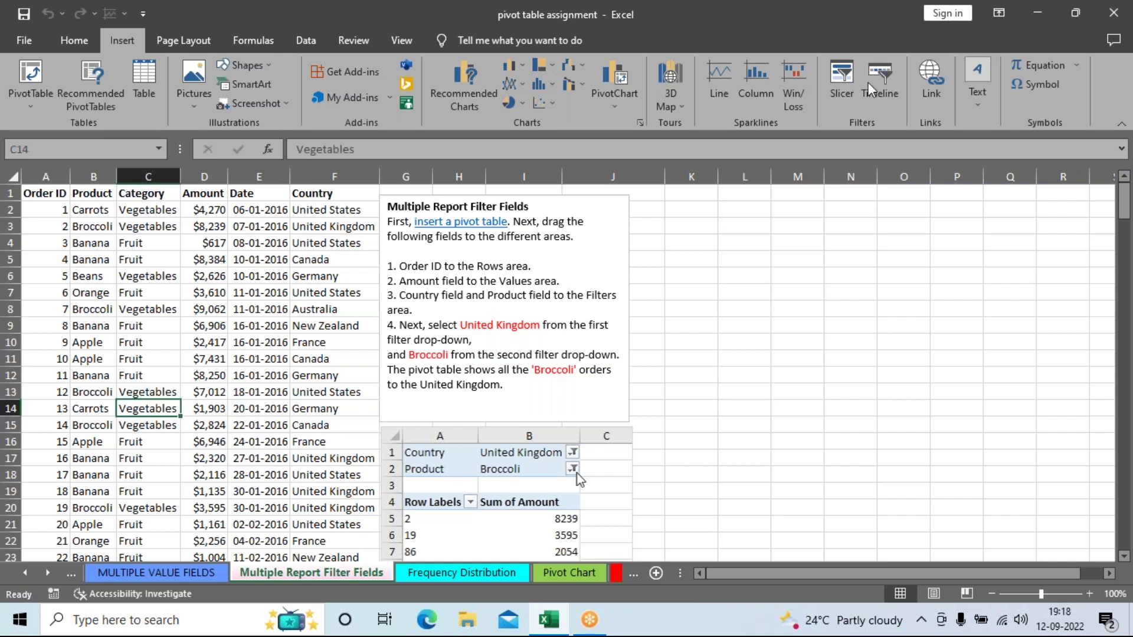
Step: Launch a 3D Map and put Amount (Sum) in the layer's Height box
click(671, 79)
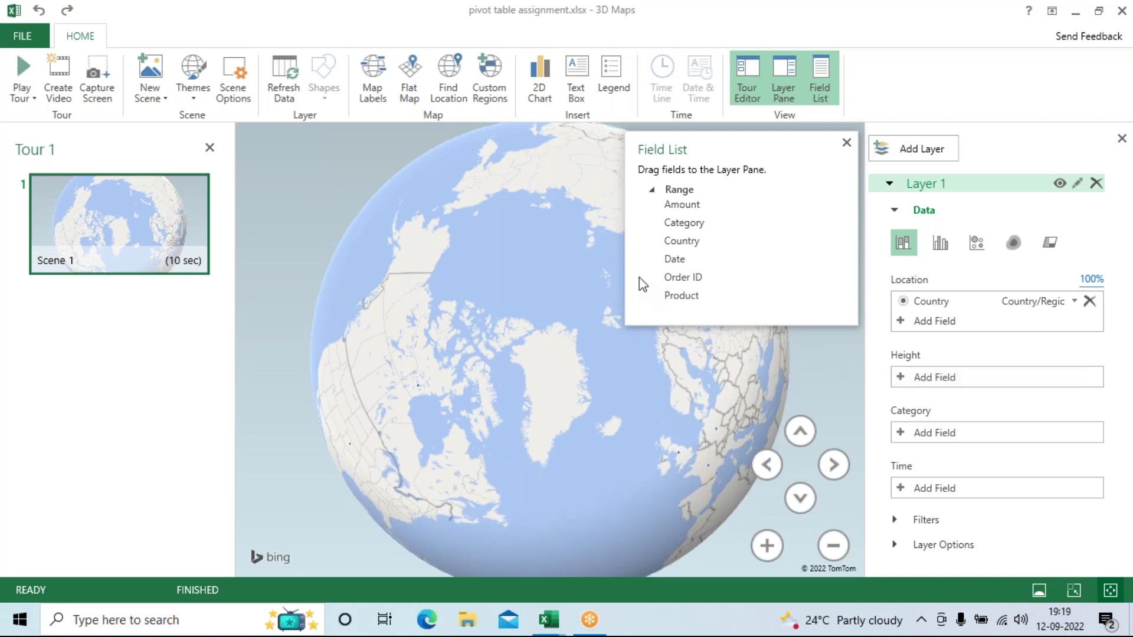
drag(684, 204, 939, 376)
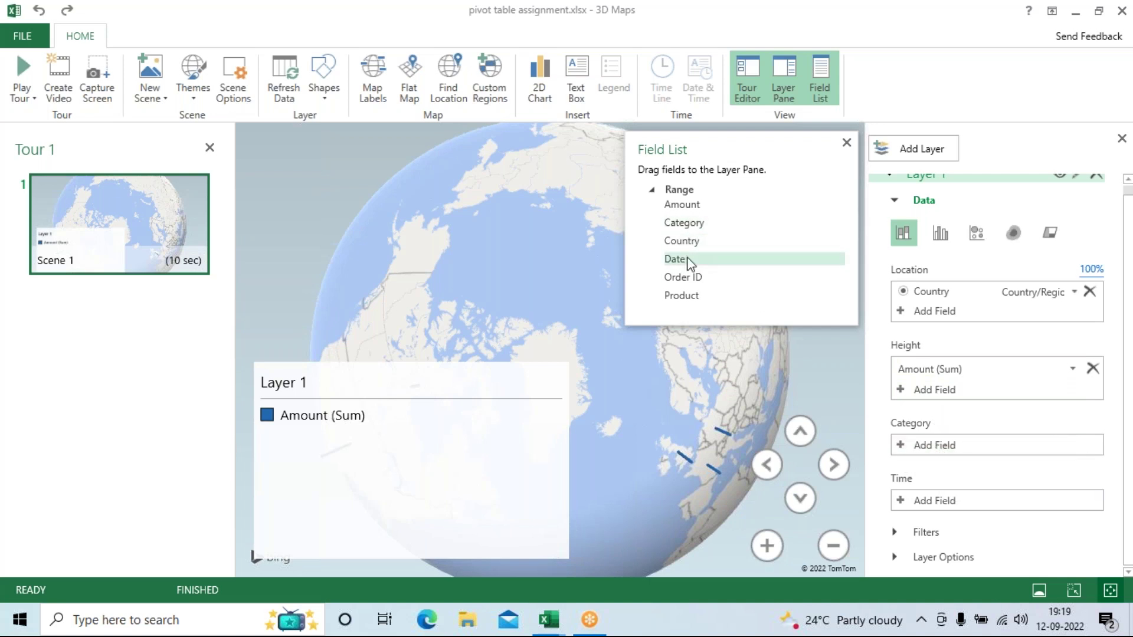
Step: Set Product as the layer Category and Date as its Time field, then close the Field List
drag(686, 293, 943, 442)
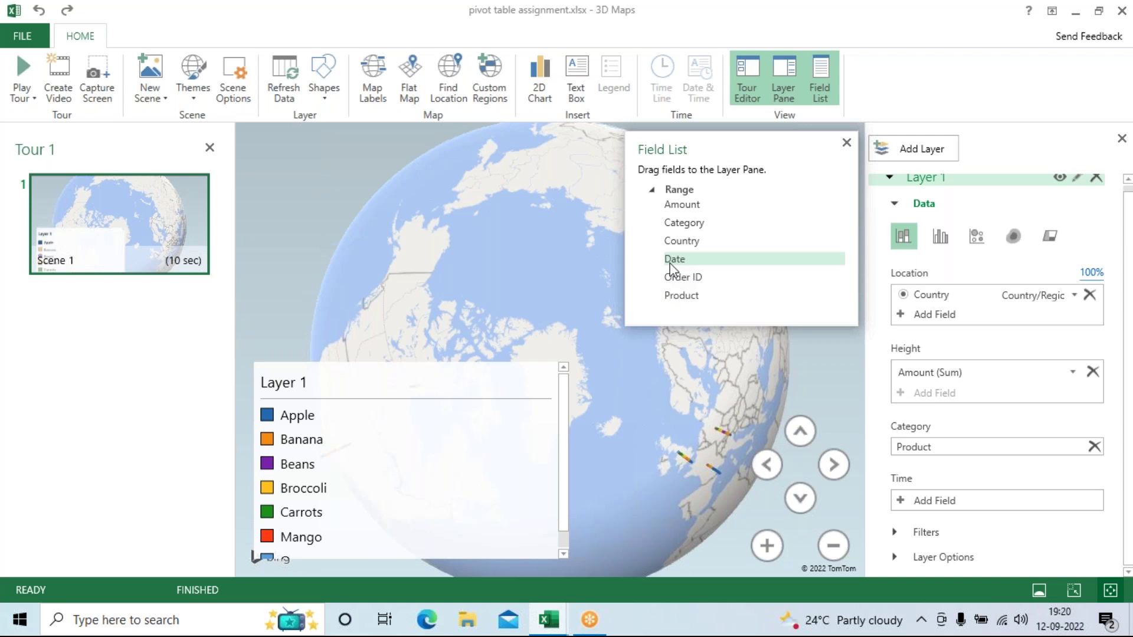
drag(669, 264, 817, 392)
drag(889, 479, 934, 498)
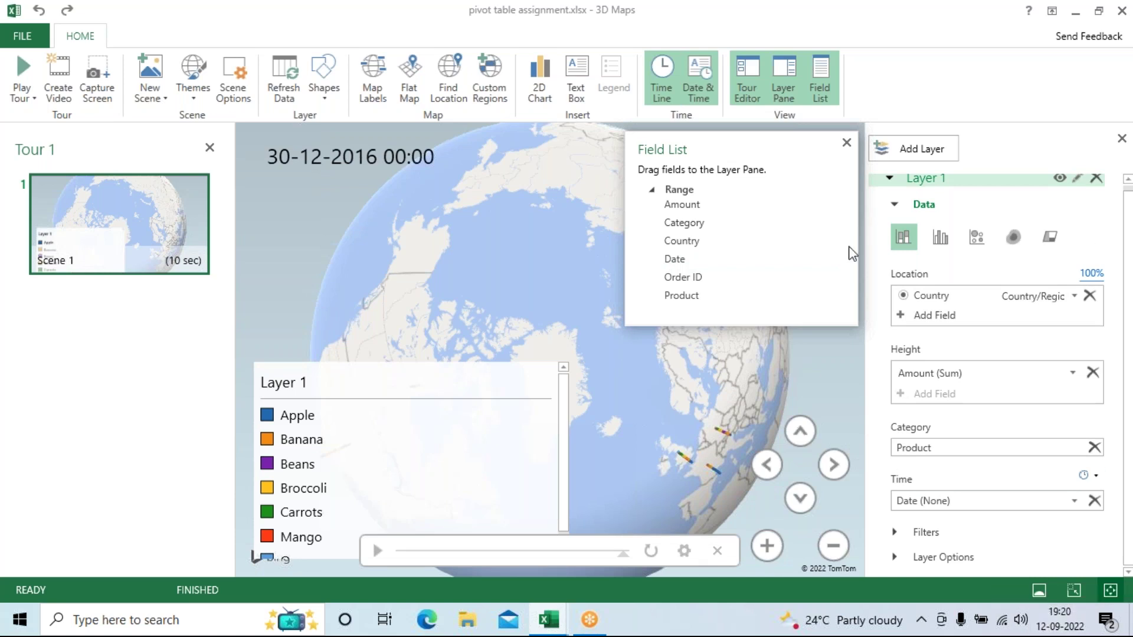
click(847, 144)
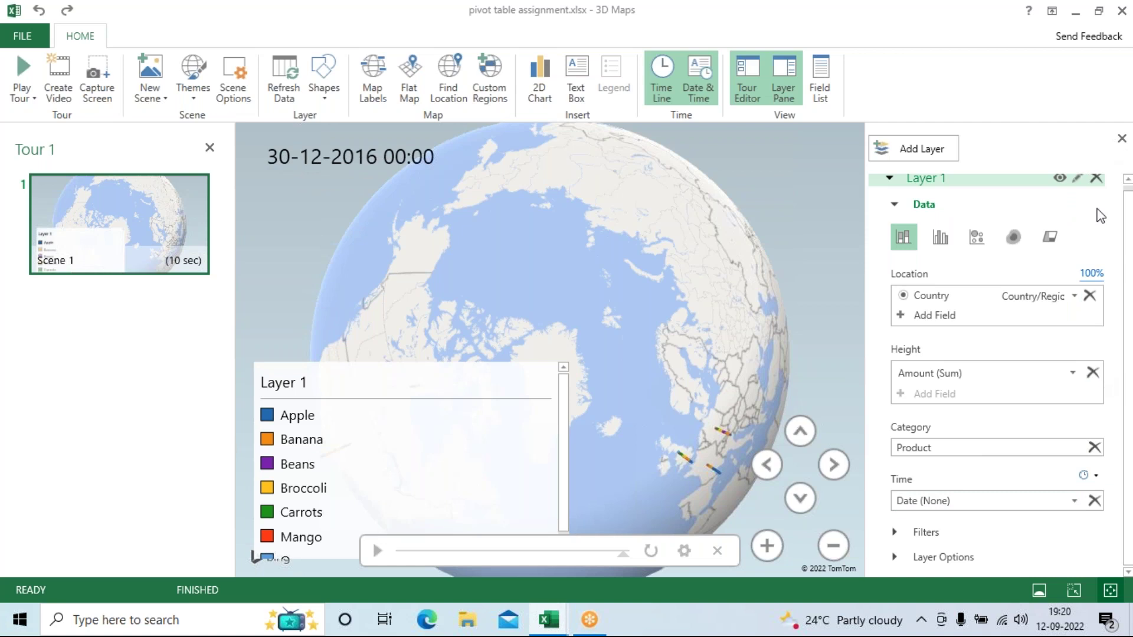
Step: Close the Layer Pane, play the date animation, and rotate and zoom the globe over North America
click(1122, 139)
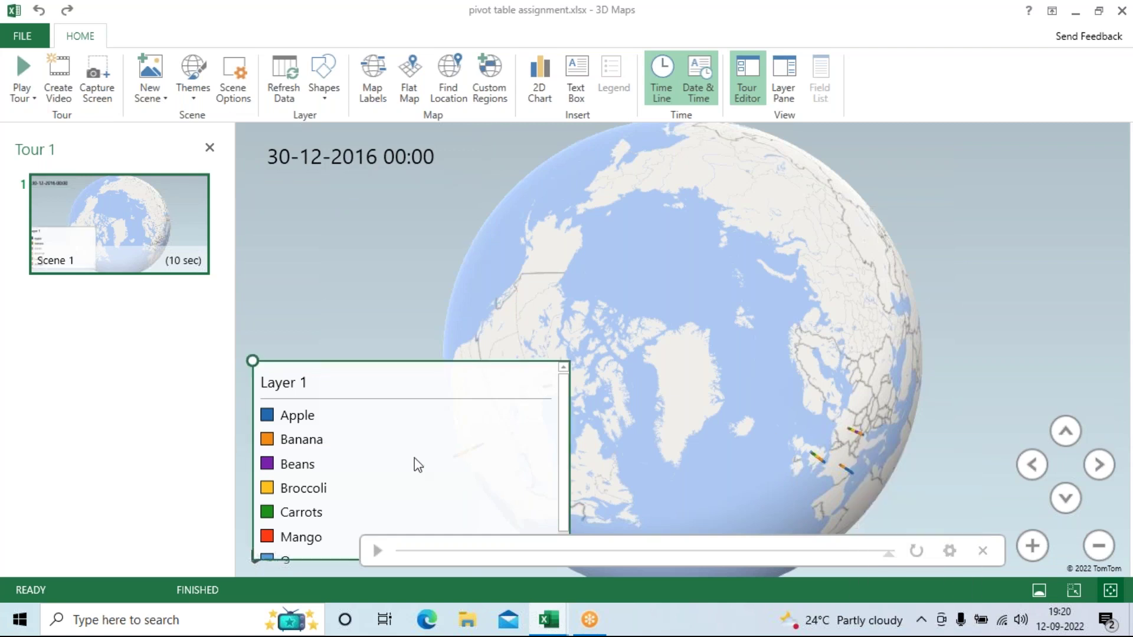
click(378, 551)
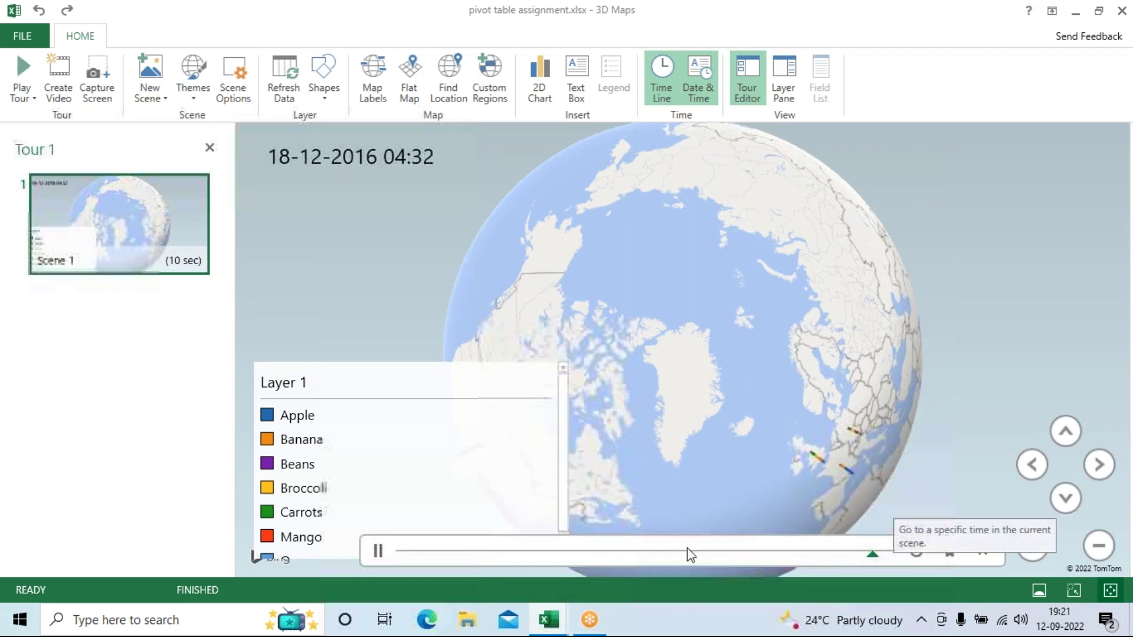
drag(792, 339, 787, 252)
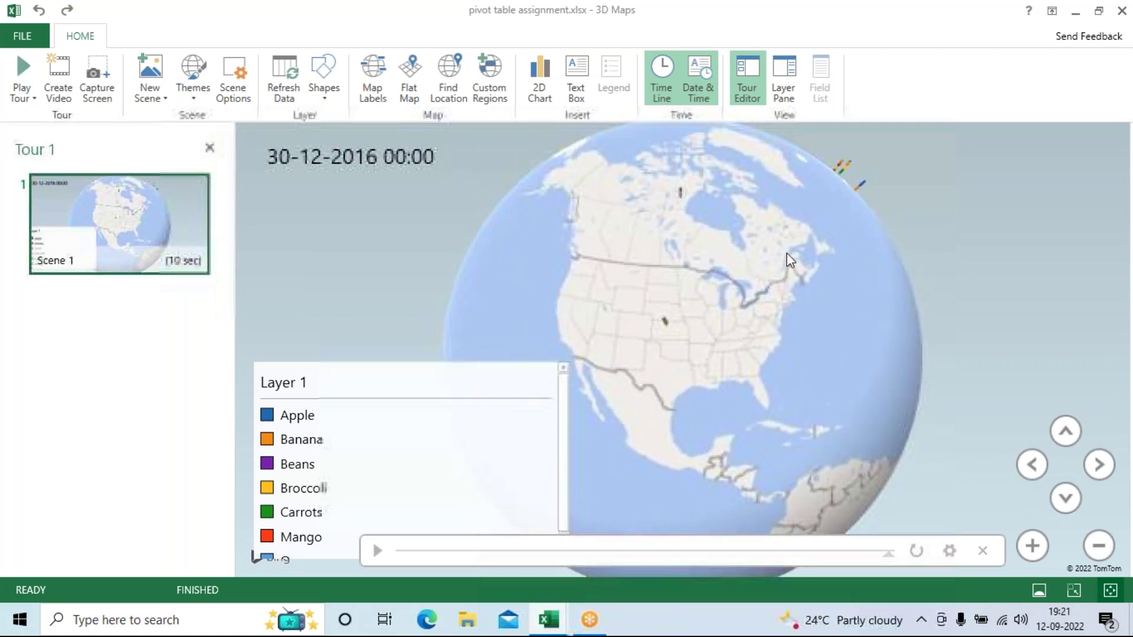
click(1032, 545)
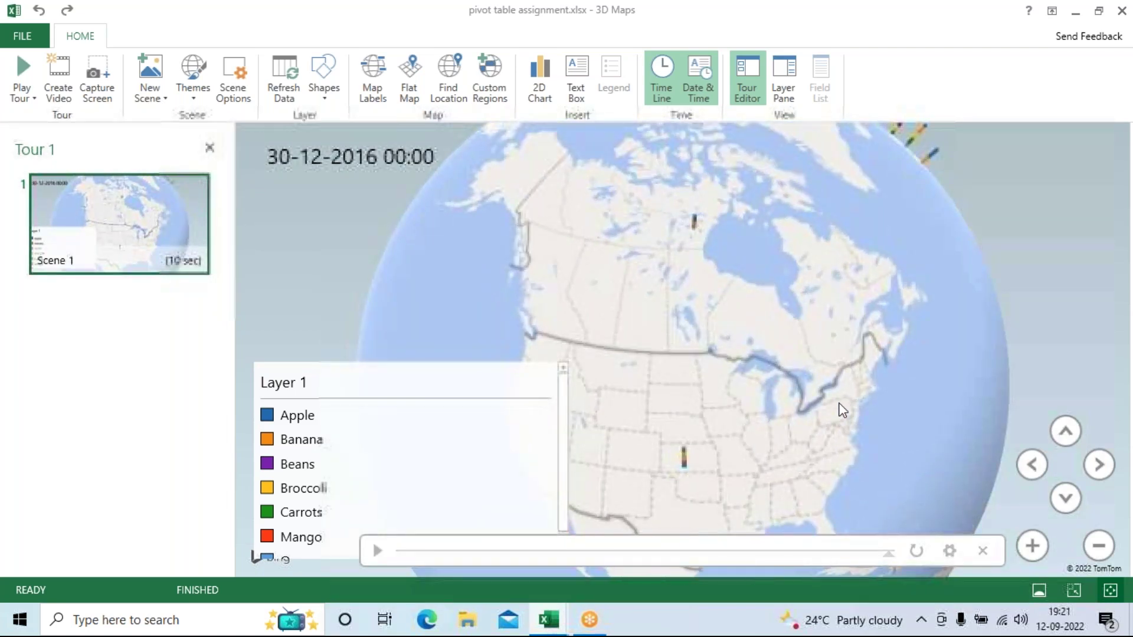
drag(791, 278, 804, 243)
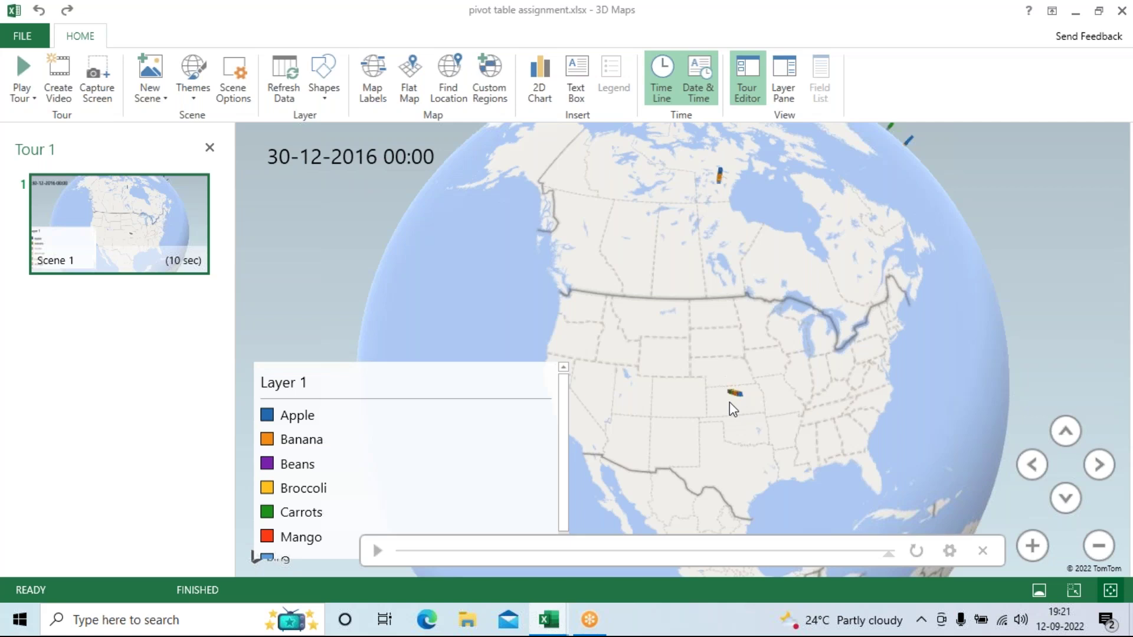
drag(830, 297, 879, 383)
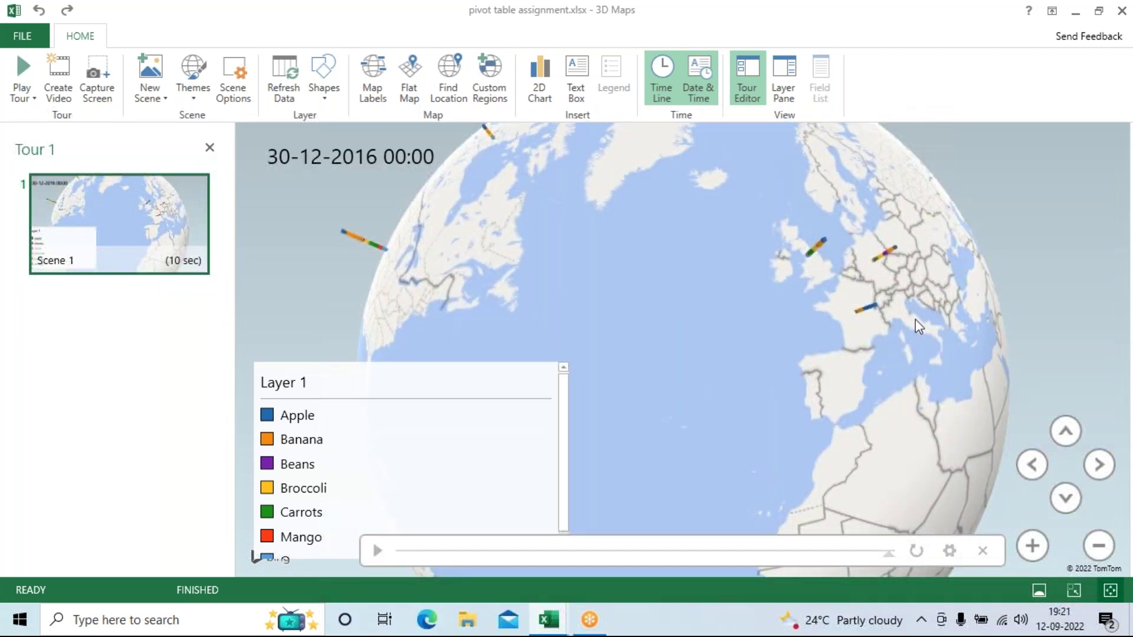
mouse_move(362, 165)
Step: Turn on map labels and zoom the globe in on Spain, France and North Africa
click(374, 104)
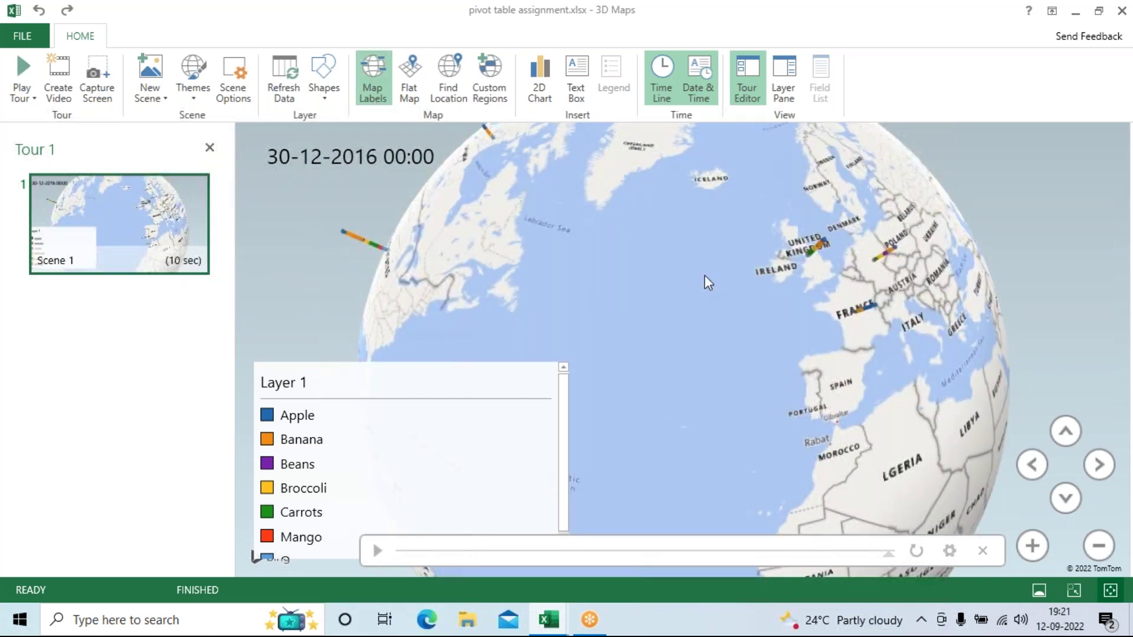
drag(829, 331, 739, 193)
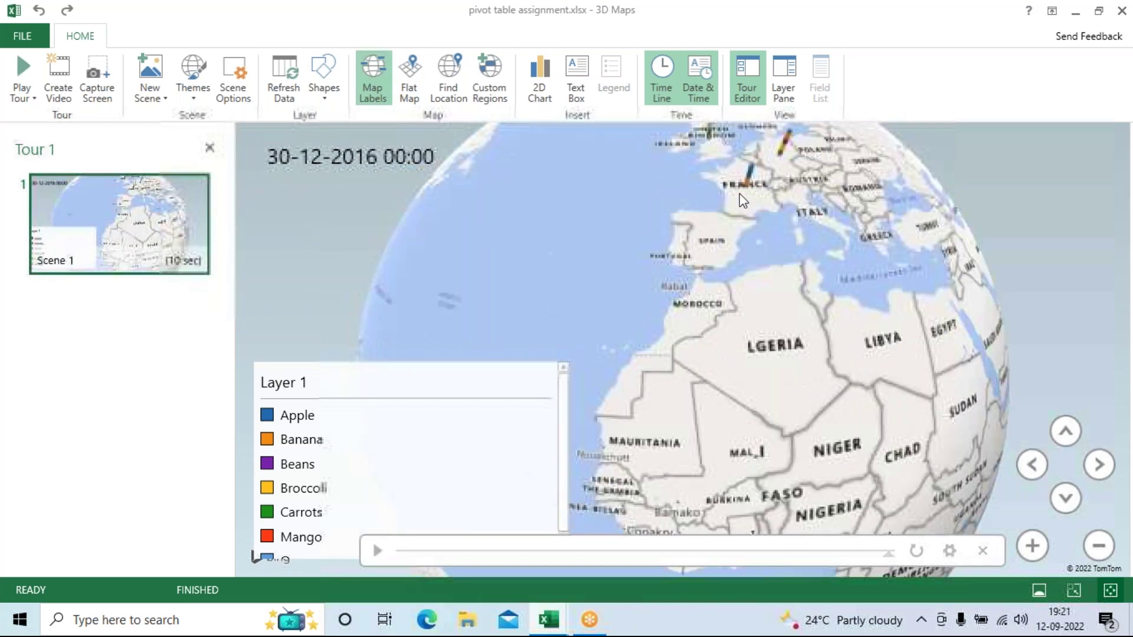
click(1043, 546)
click(1043, 546)
click(1031, 546)
scroll(816, 399, down, 5)
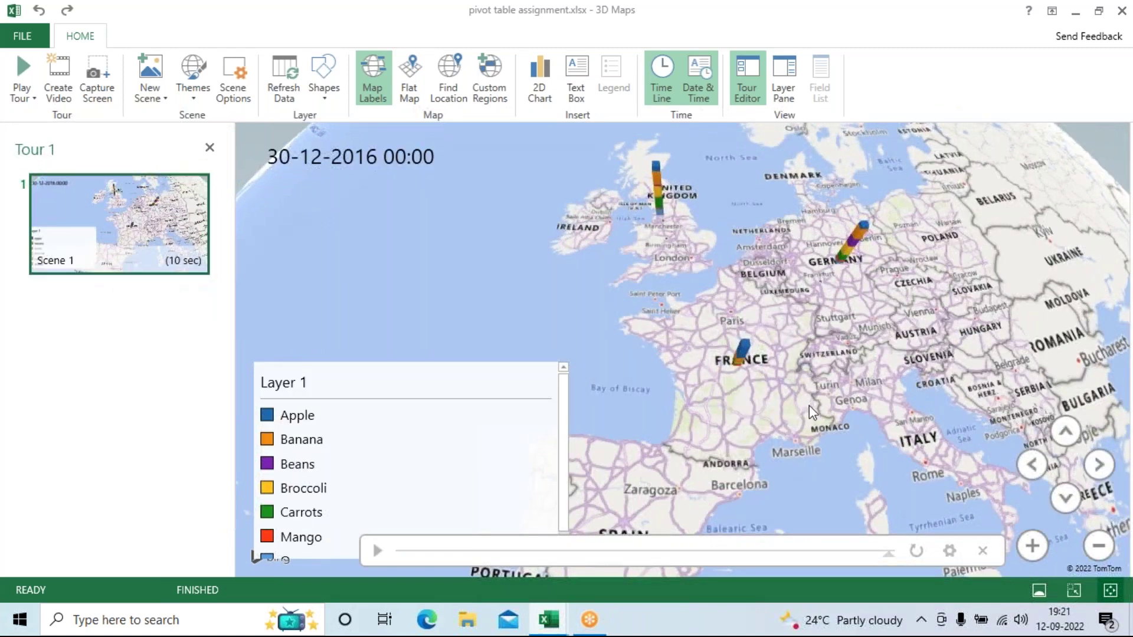
scroll(876, 405, up, 2)
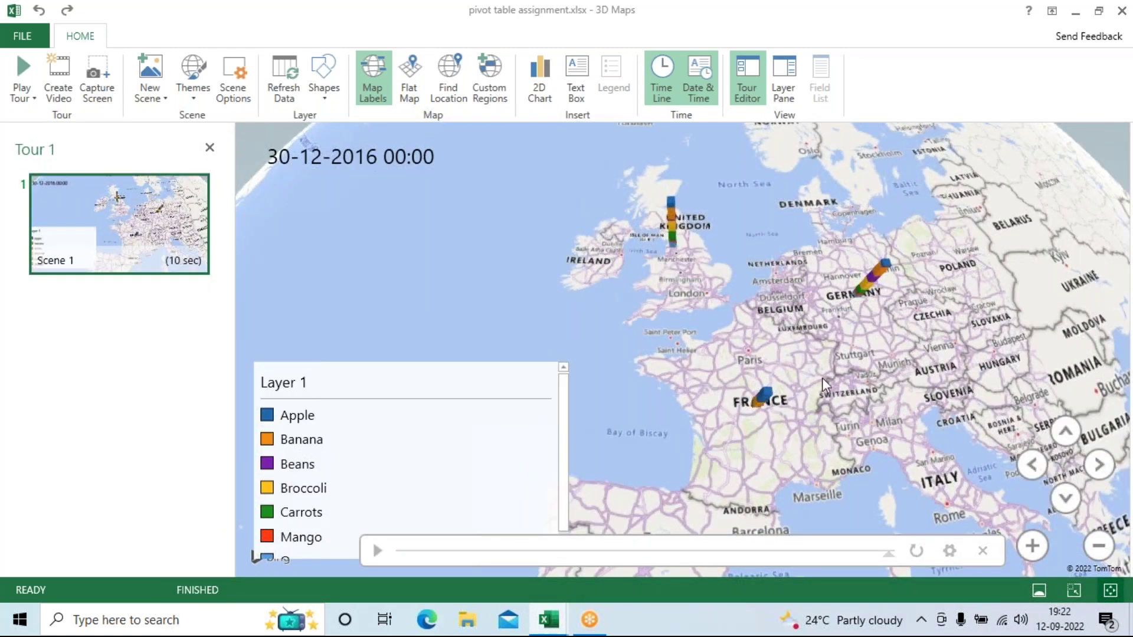
scroll(801, 358, up, 3)
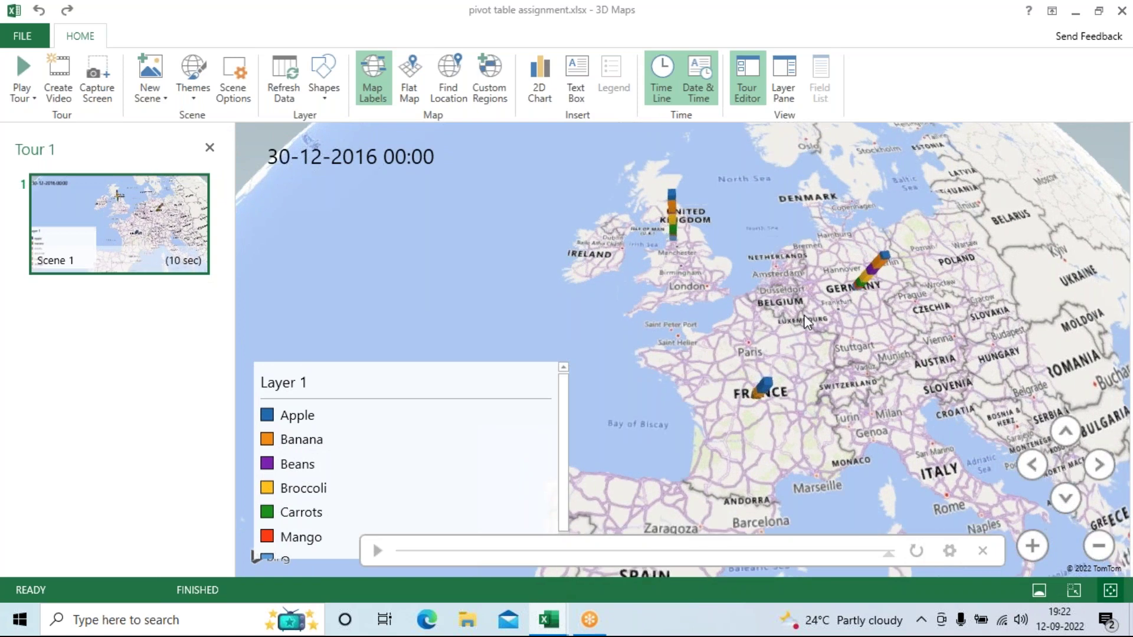
Step: Tilt and pan onto the UK, France and Germany, toggle Flat Map on and off, and play the tour
click(1066, 499)
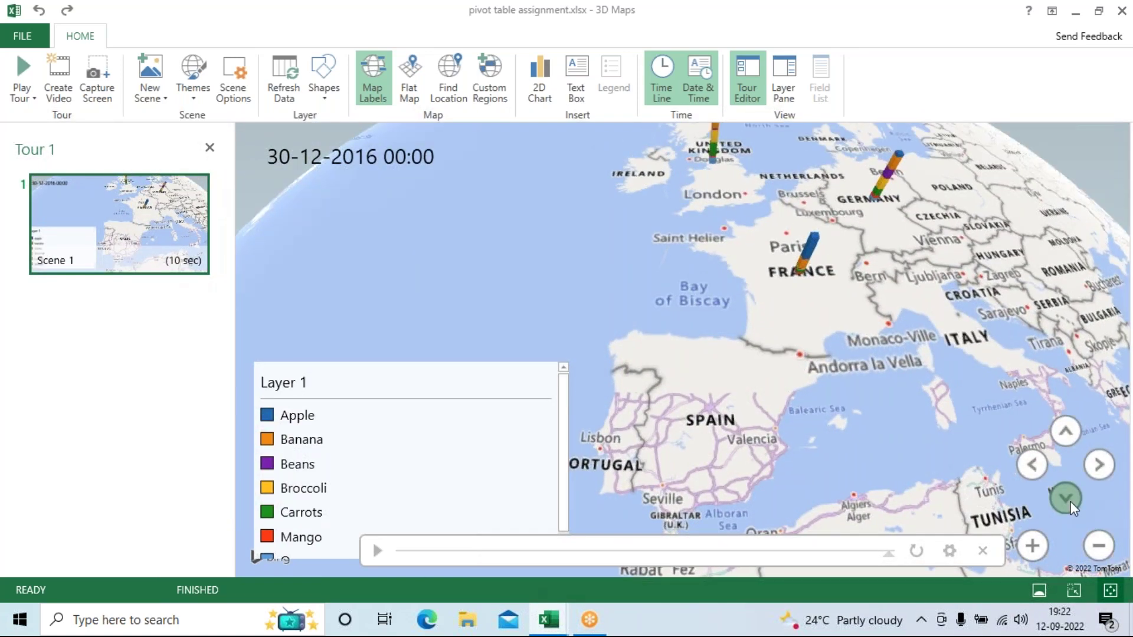
drag(879, 301, 865, 422)
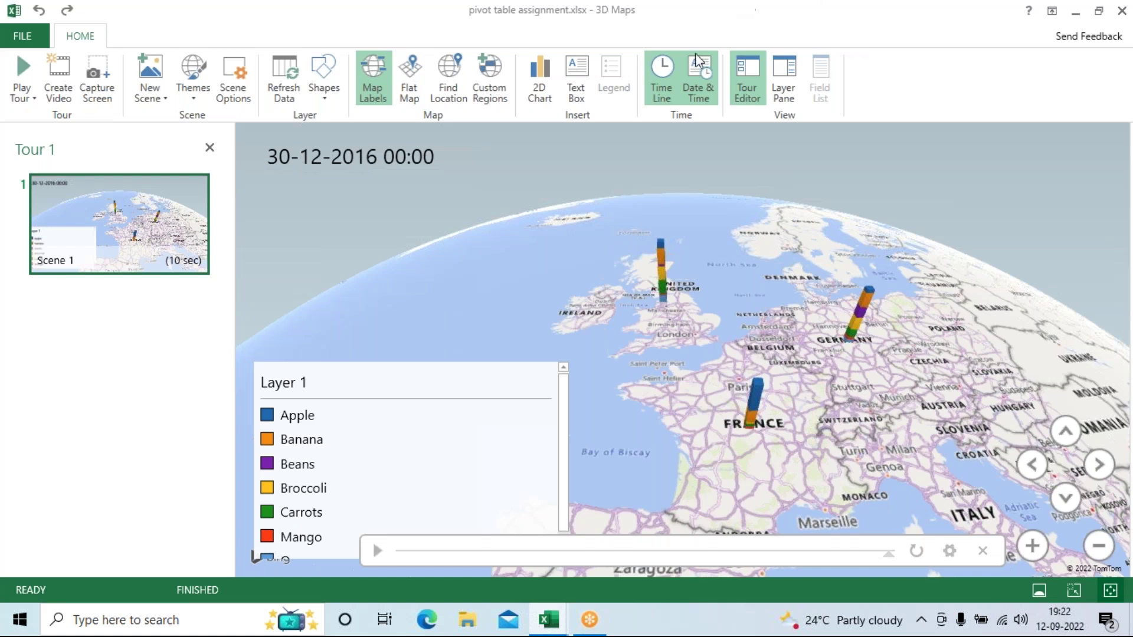
click(411, 77)
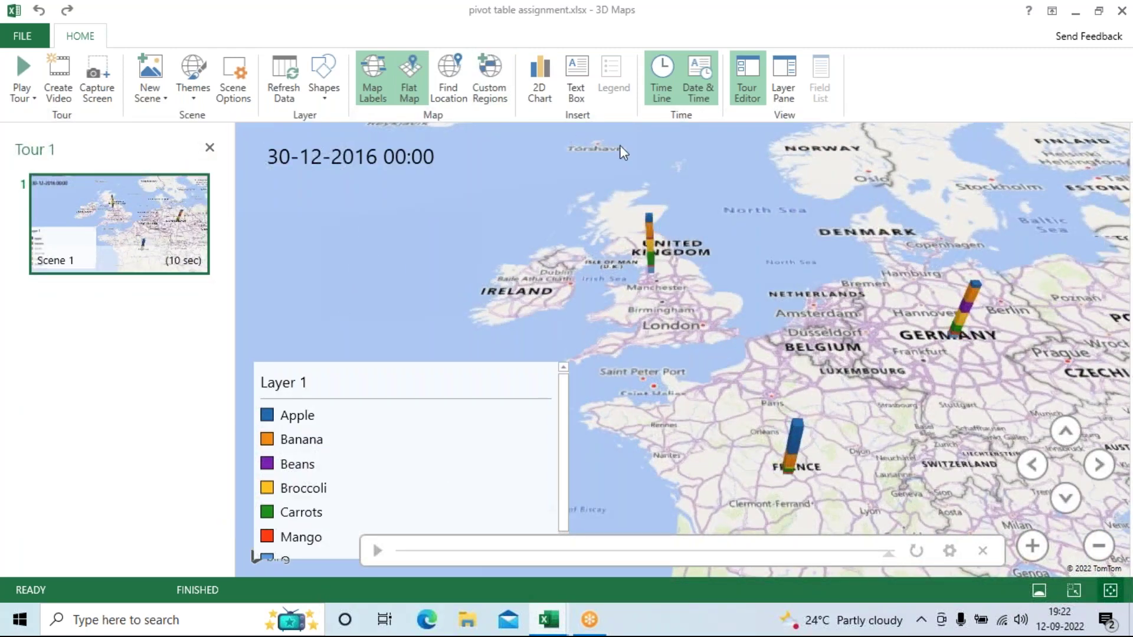
click(411, 94)
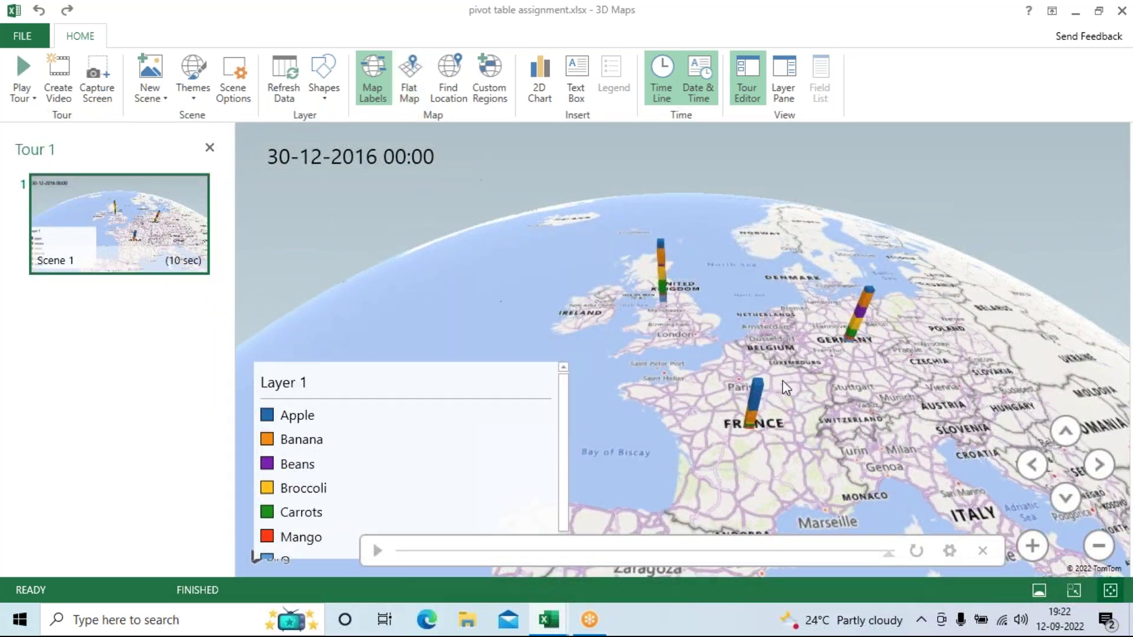
click(1033, 547)
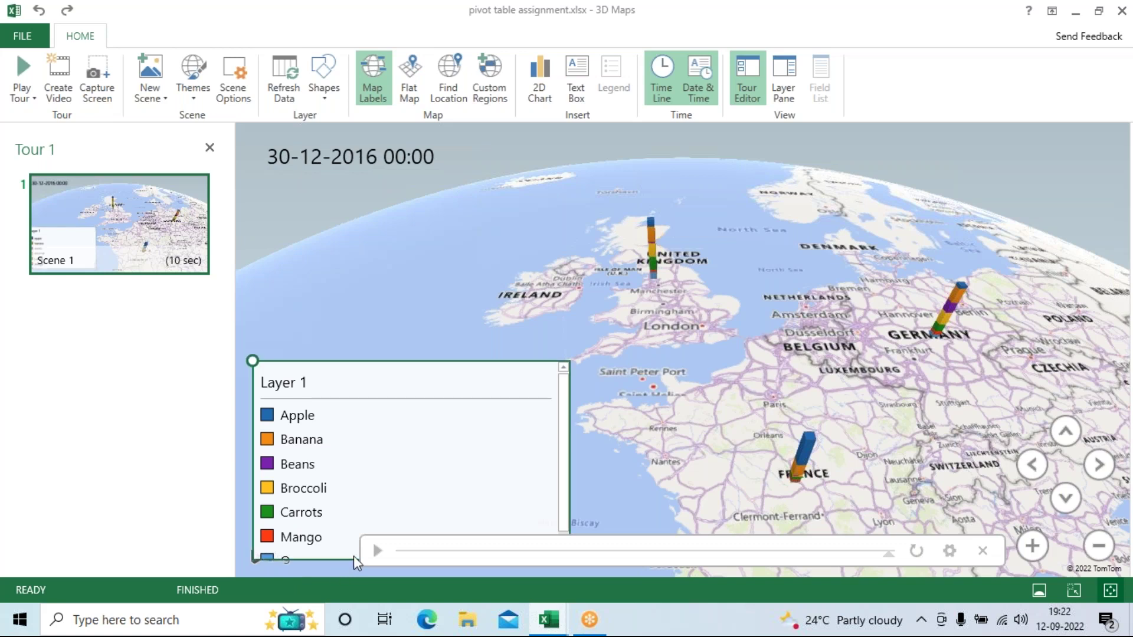
click(377, 550)
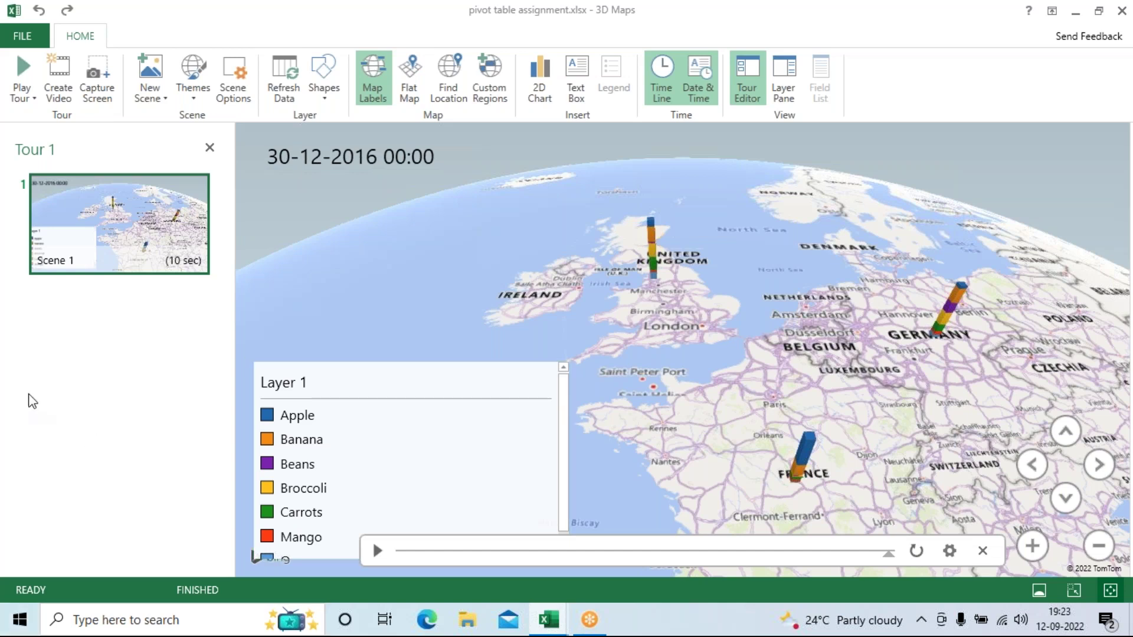
Step: Rotate the globe westward past Greenland and mainland Canada to the Arctic coastline
click(429, 417)
click(442, 200)
drag(949, 367, 712, 461)
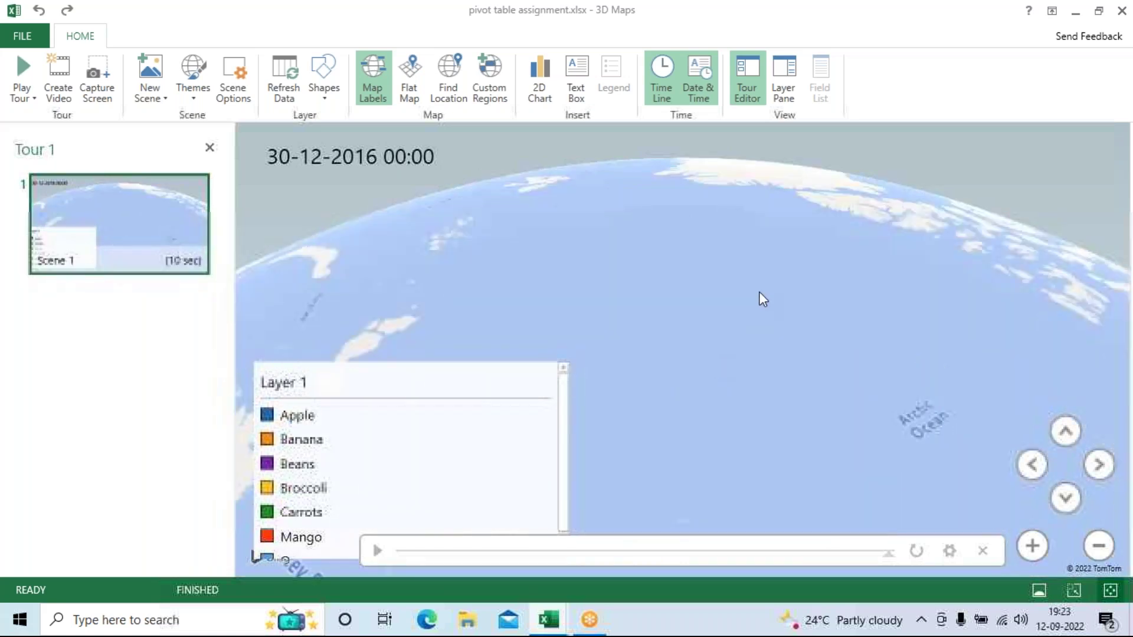
drag(759, 291, 604, 297)
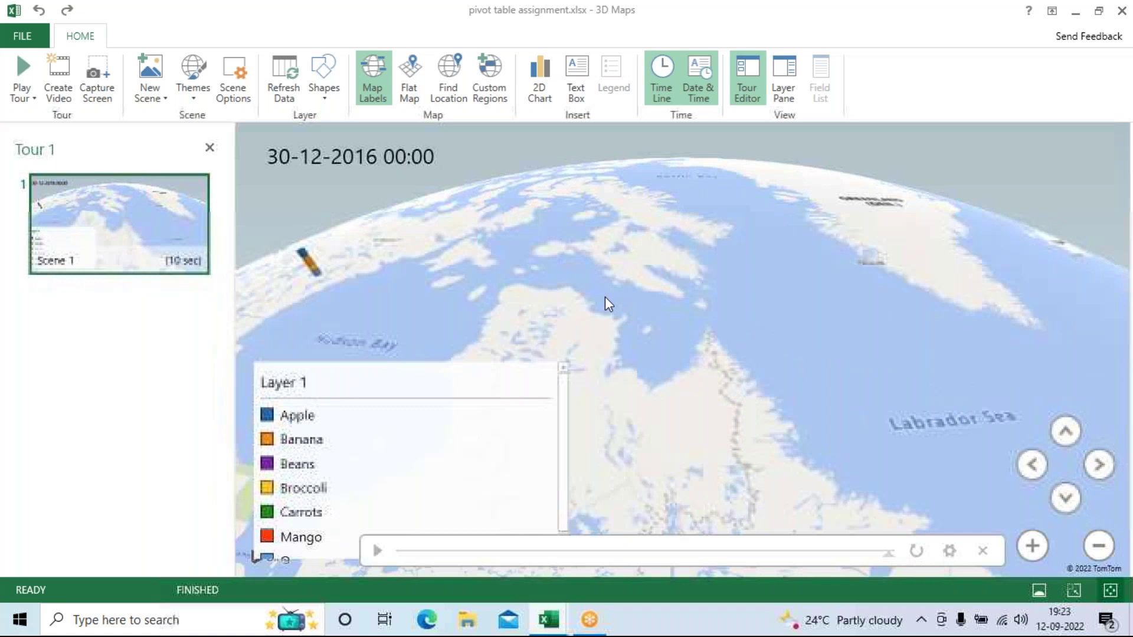
drag(704, 297, 848, 383)
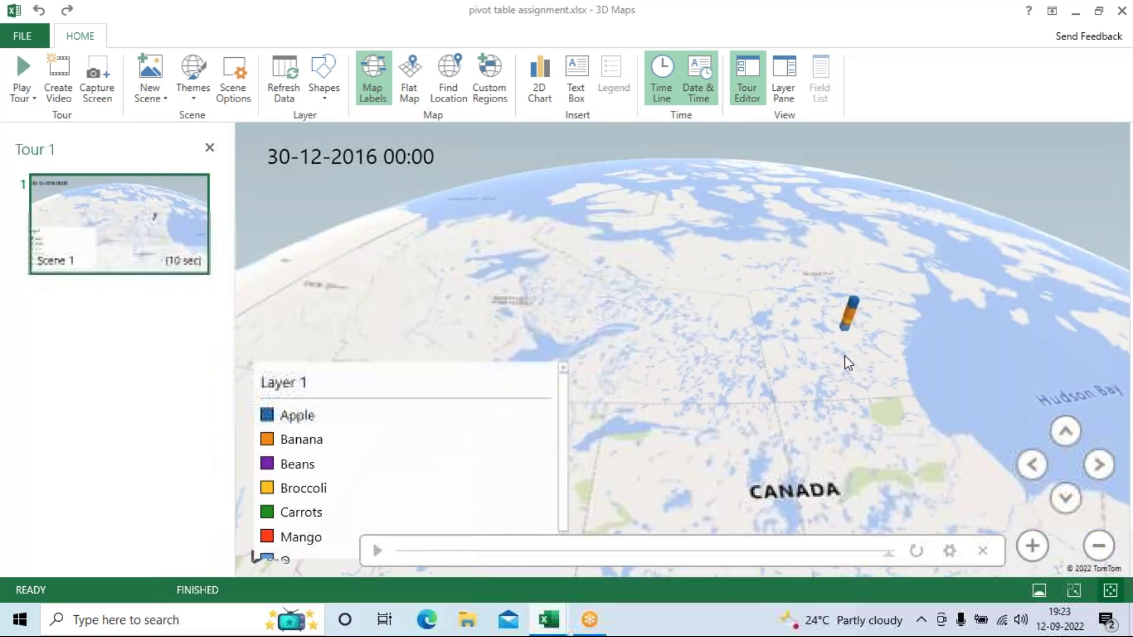
drag(992, 317, 948, 347)
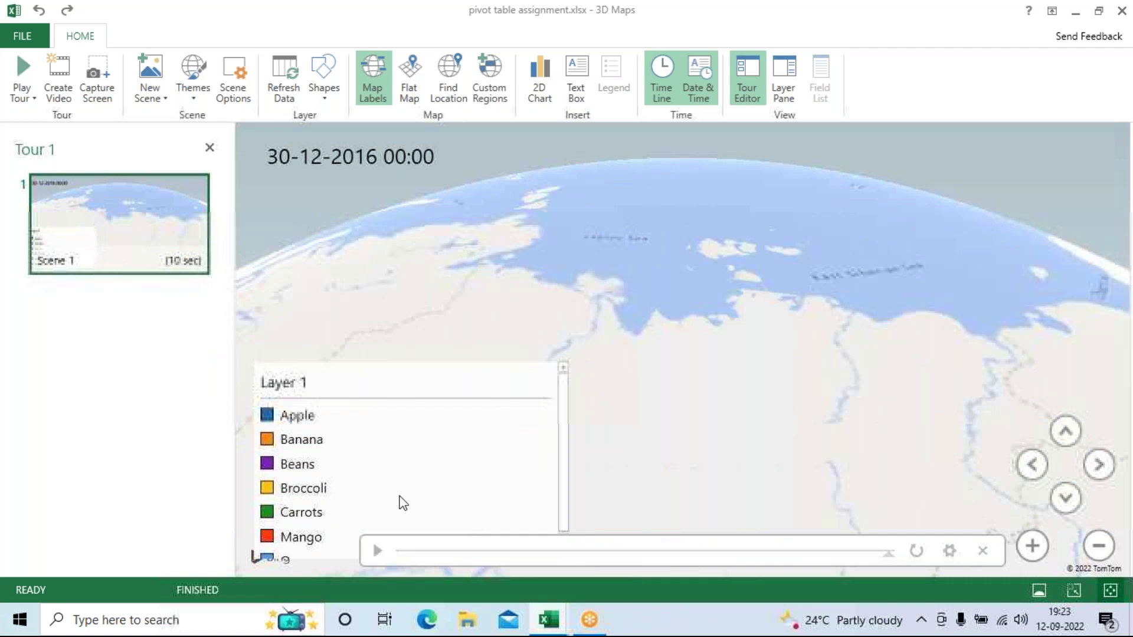
Step: Find the location 'canada', then zoom and tilt onto Manitoba and Lake Winnipeg
click(448, 77)
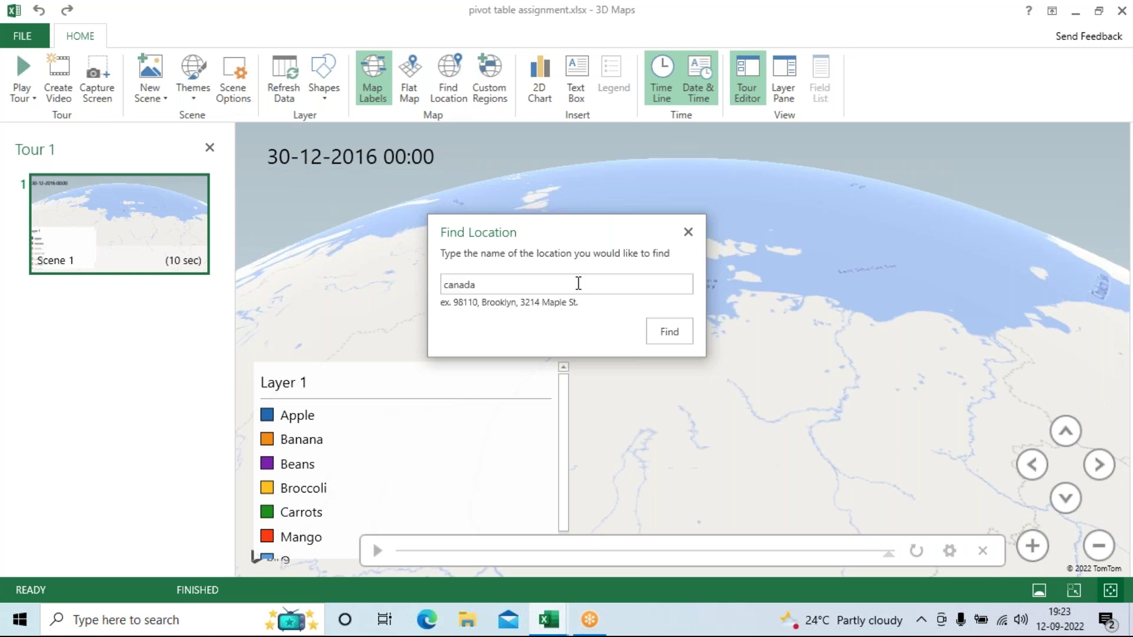
click(669, 337)
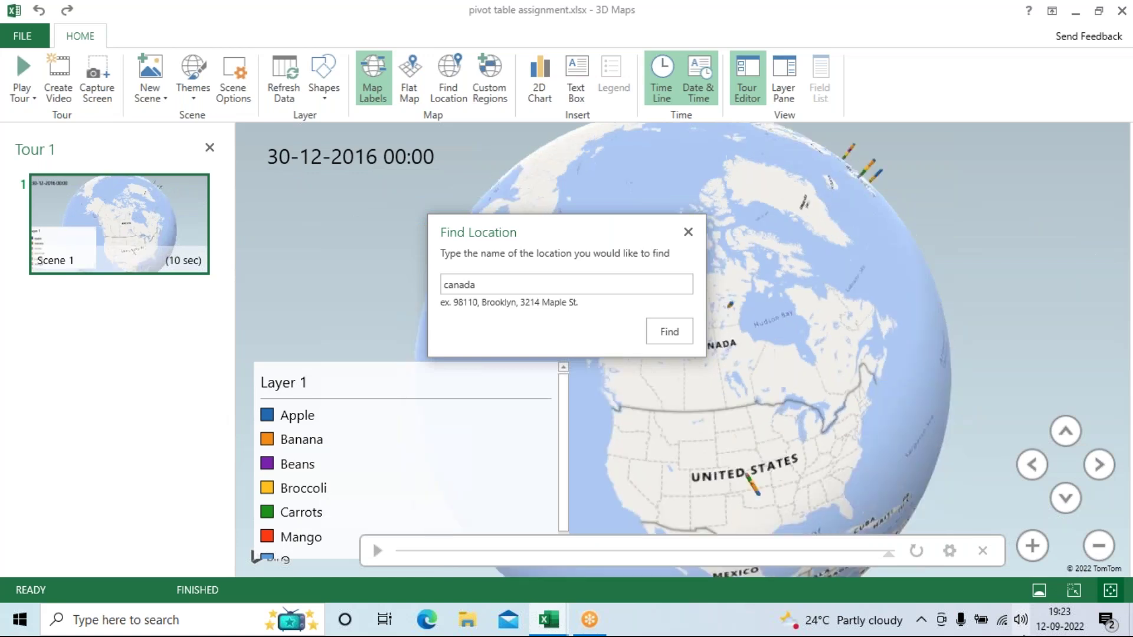
click(687, 232)
mouse_move(720, 346)
mouse_down()
mouse_move(711, 339)
mouse_move(809, 410)
mouse_move(707, 303)
mouse_move(727, 332)
mouse_up()
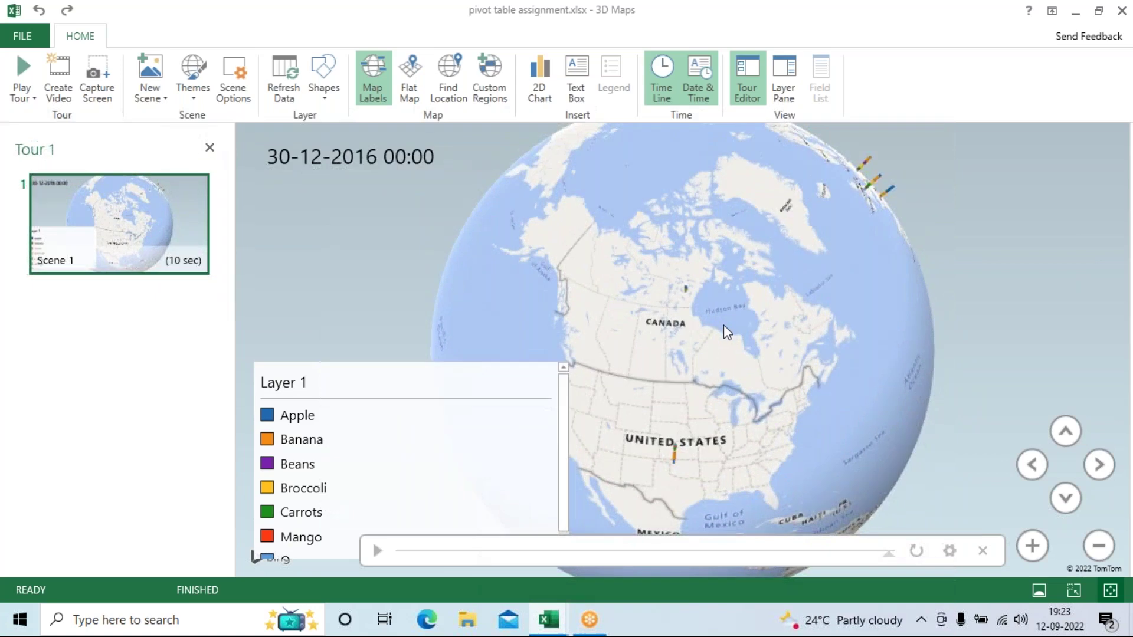
scroll(723, 325, up, 5)
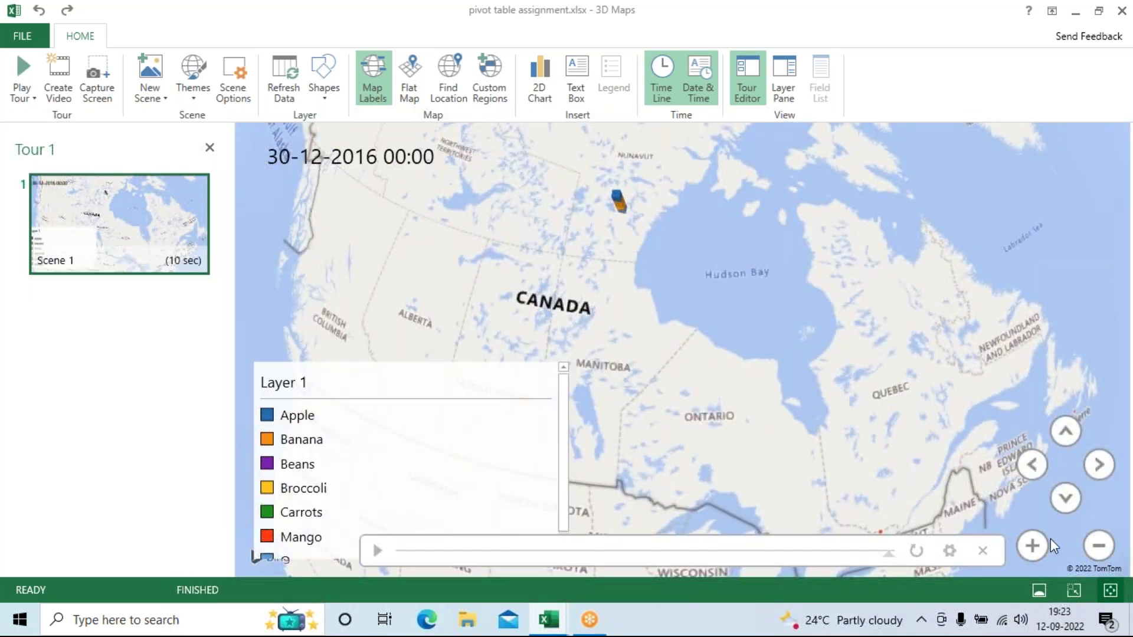
click(1033, 546)
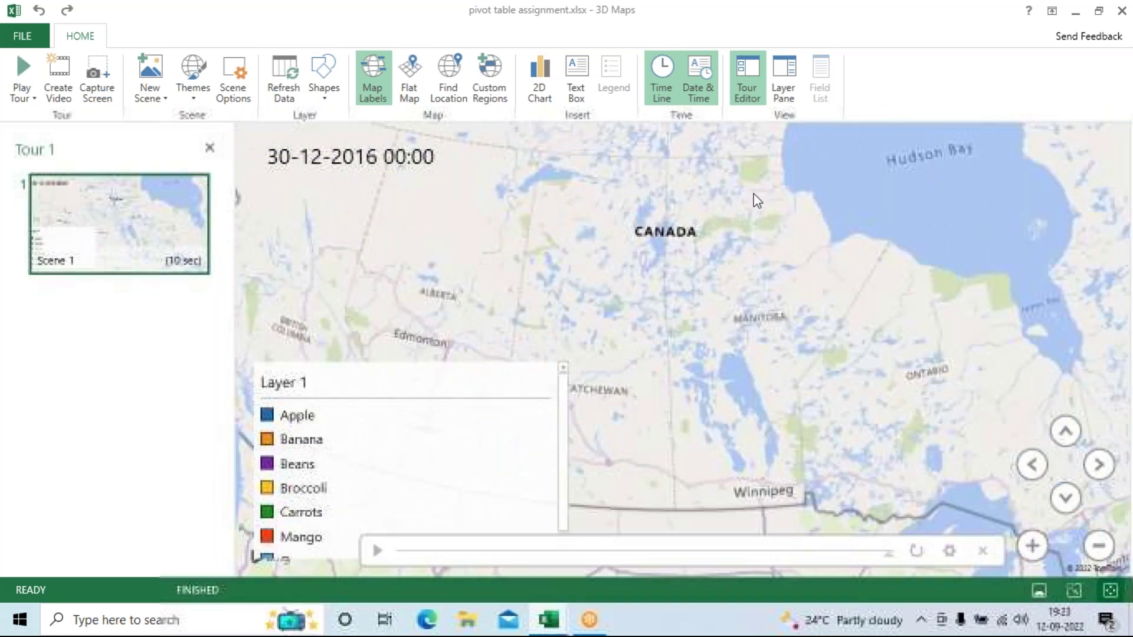
click(1066, 500)
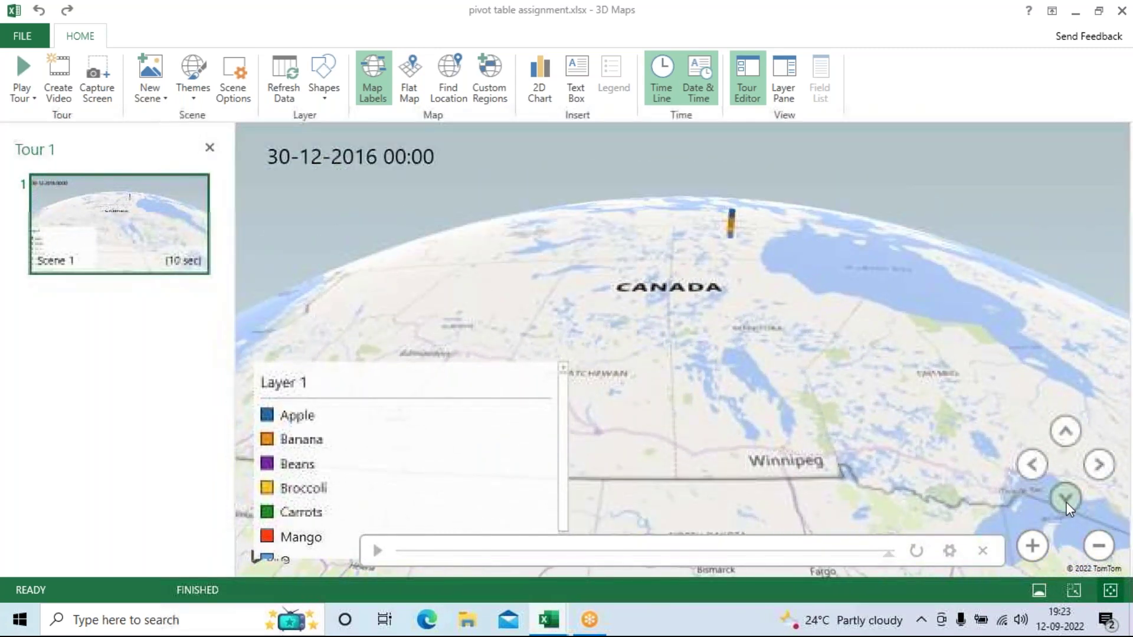
scroll(741, 339, up, 3)
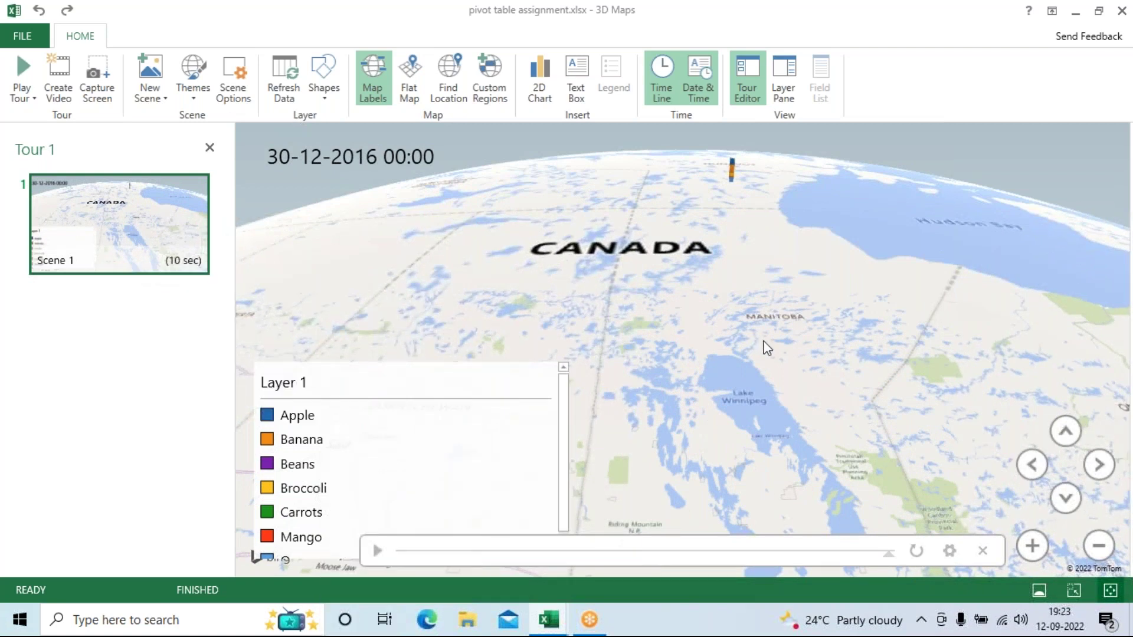
scroll(765, 346, up, 2)
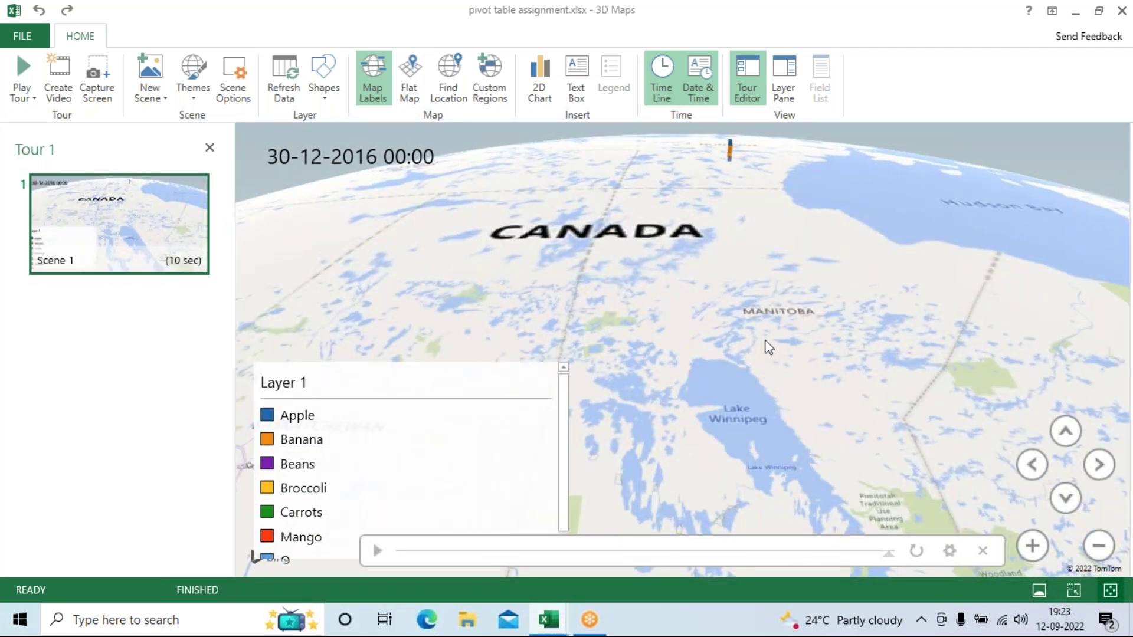
click(375, 93)
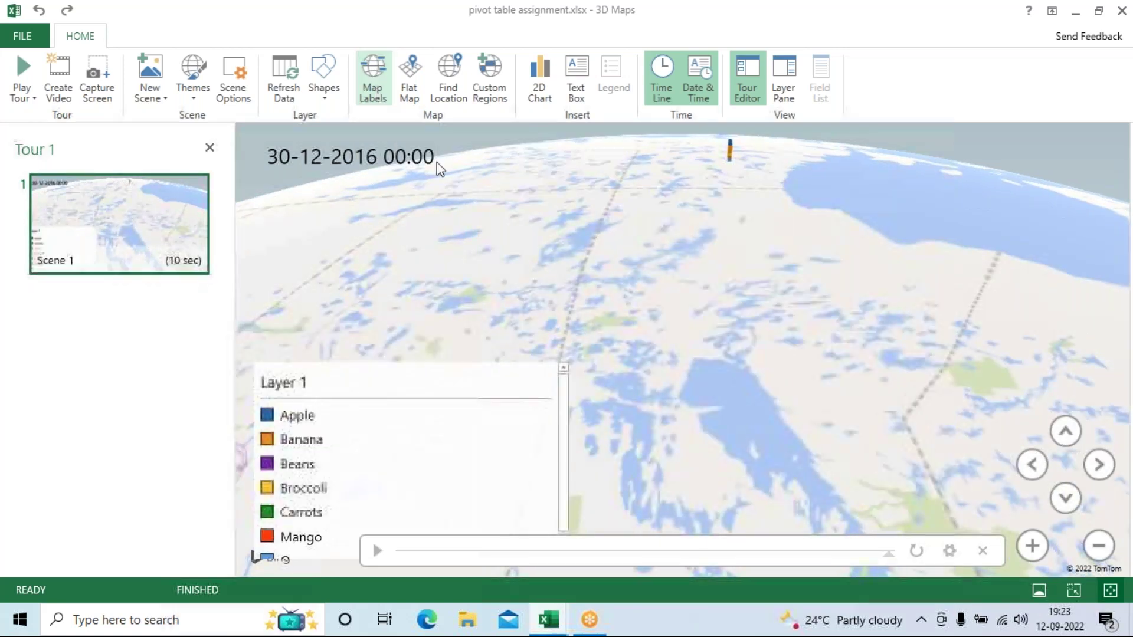
drag(526, 412, 951, 316)
click(381, 96)
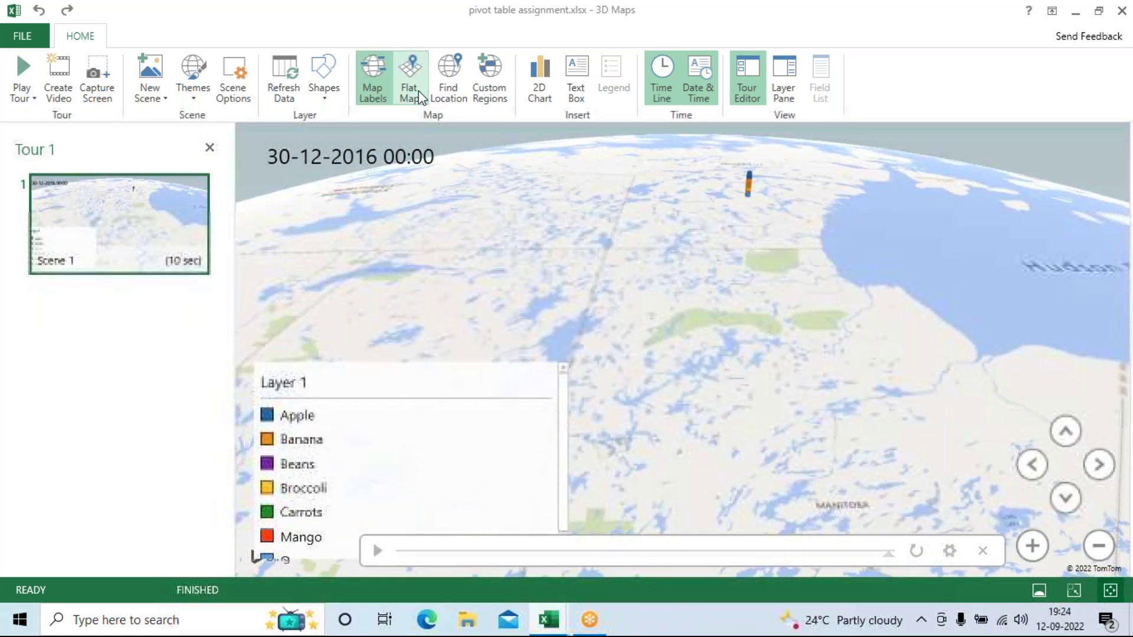
click(419, 94)
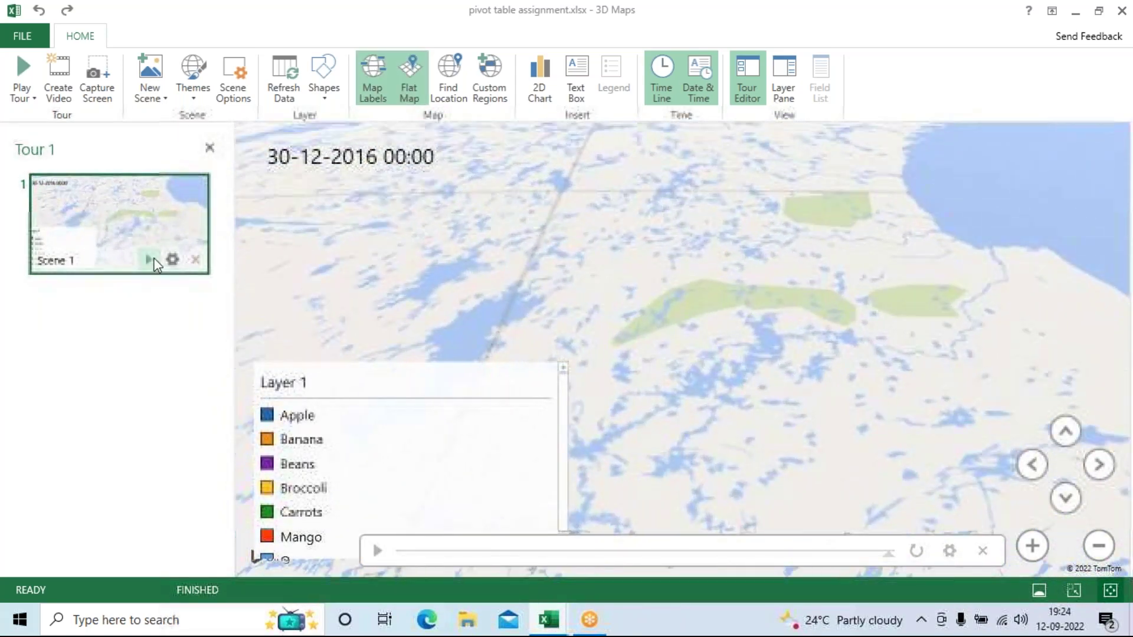
click(412, 137)
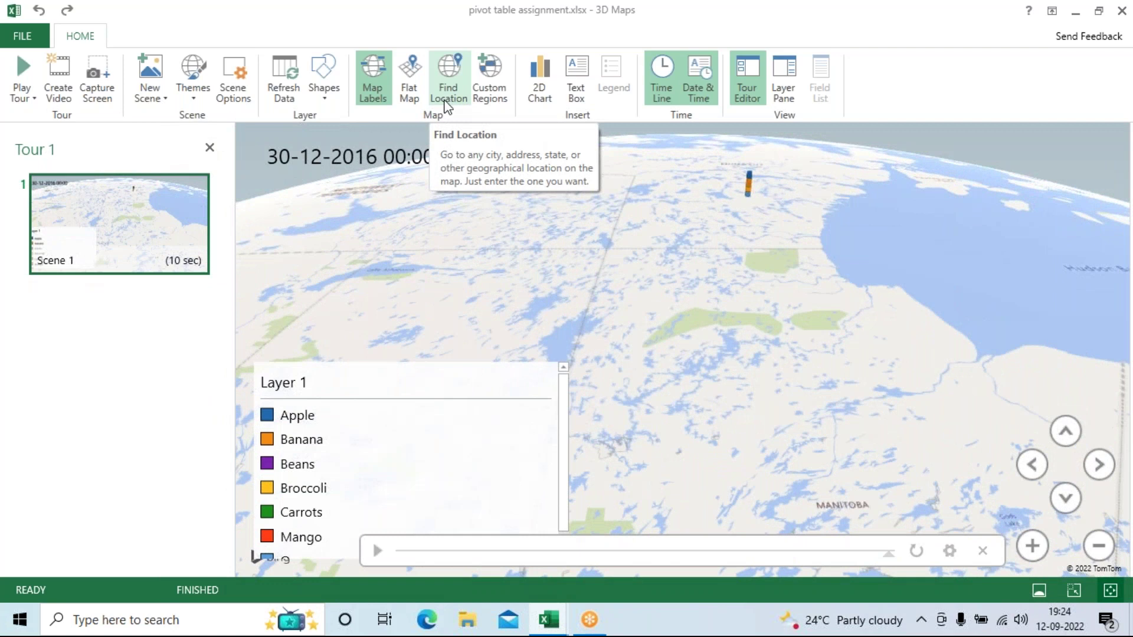
click(540, 86)
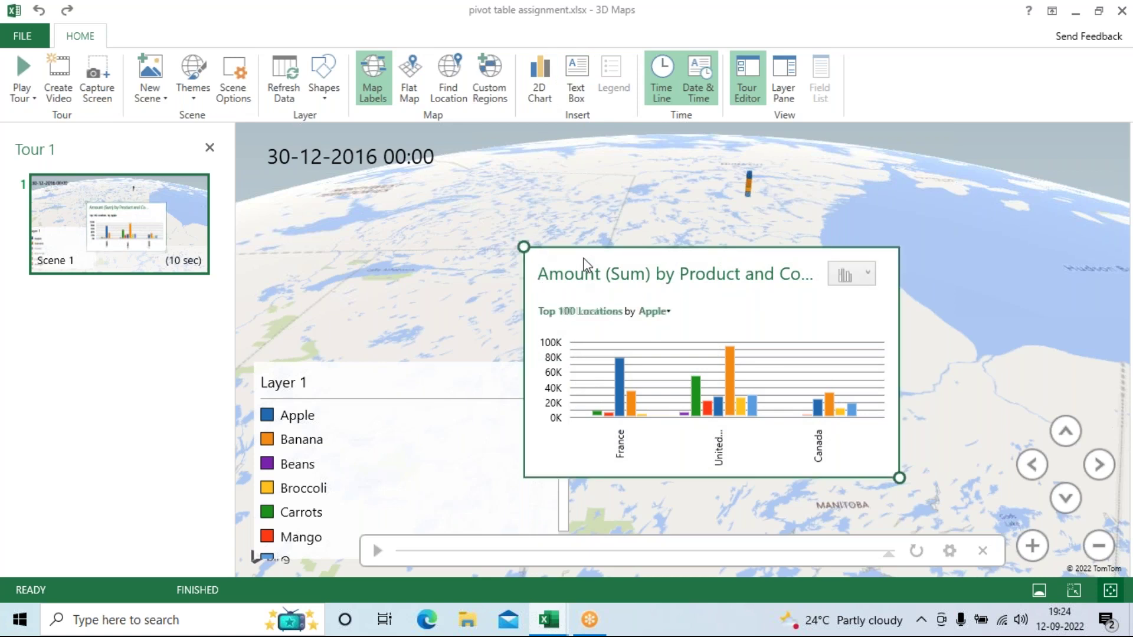
drag(605, 266, 787, 230)
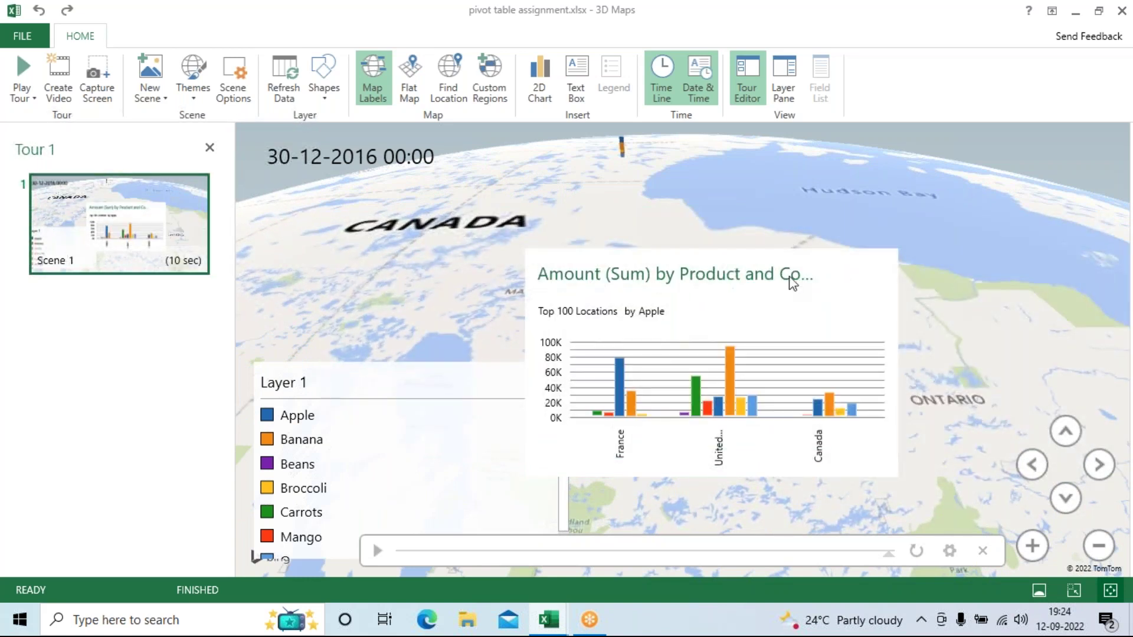
click(792, 283)
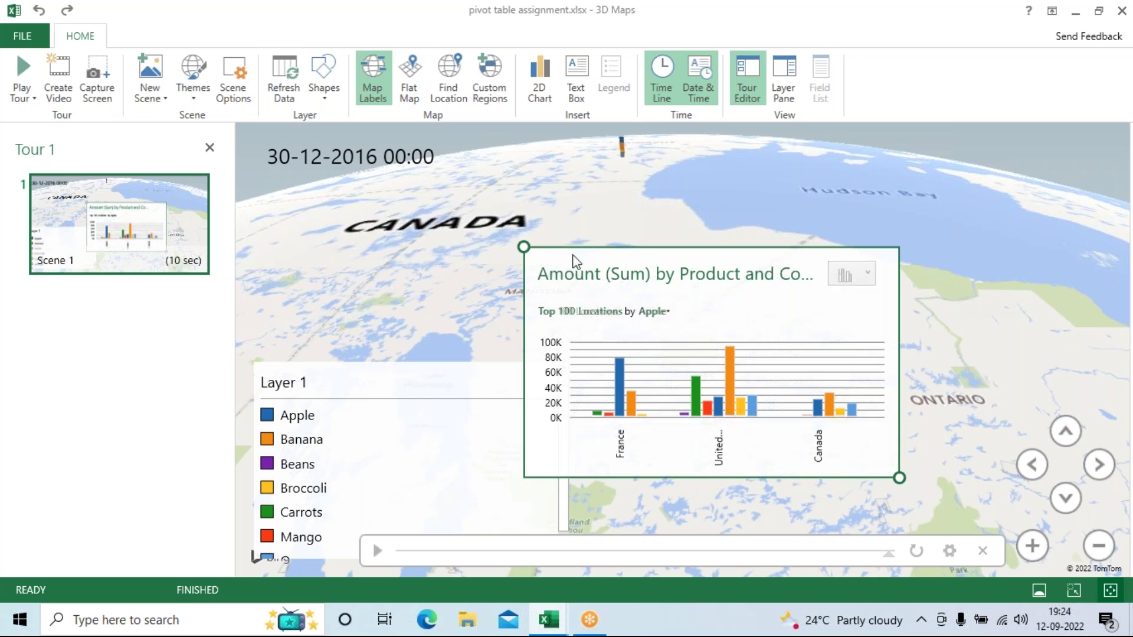
key(Delete)
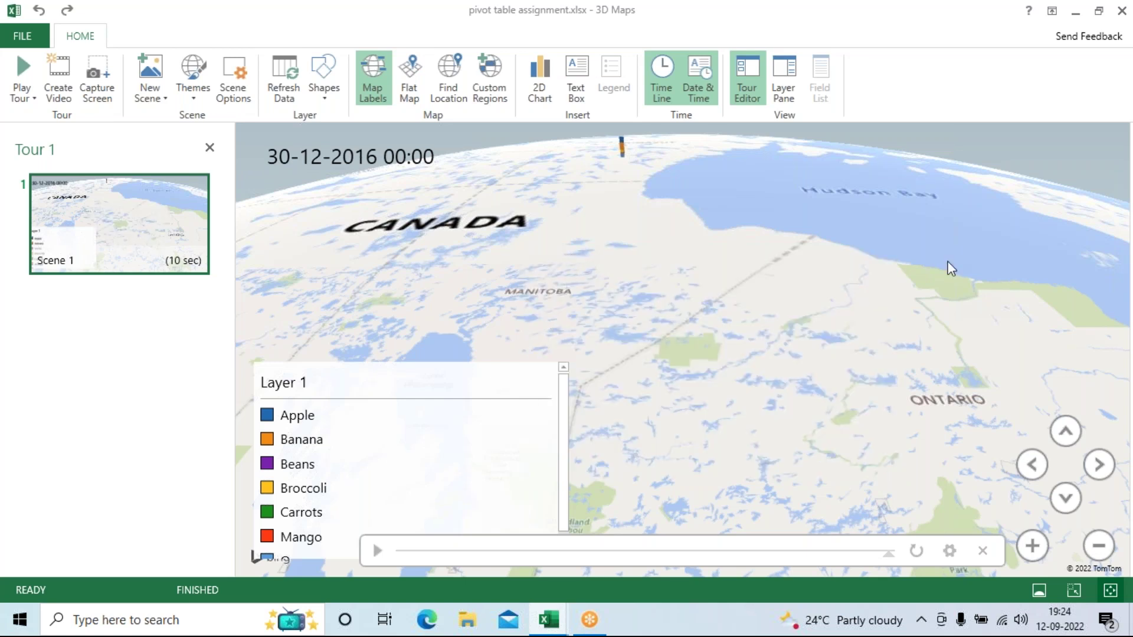
scroll(948, 265, down, 6)
Step: Rotate and zoom the globe to centre the United States, then replay the tour animation
drag(947, 268, 621, 365)
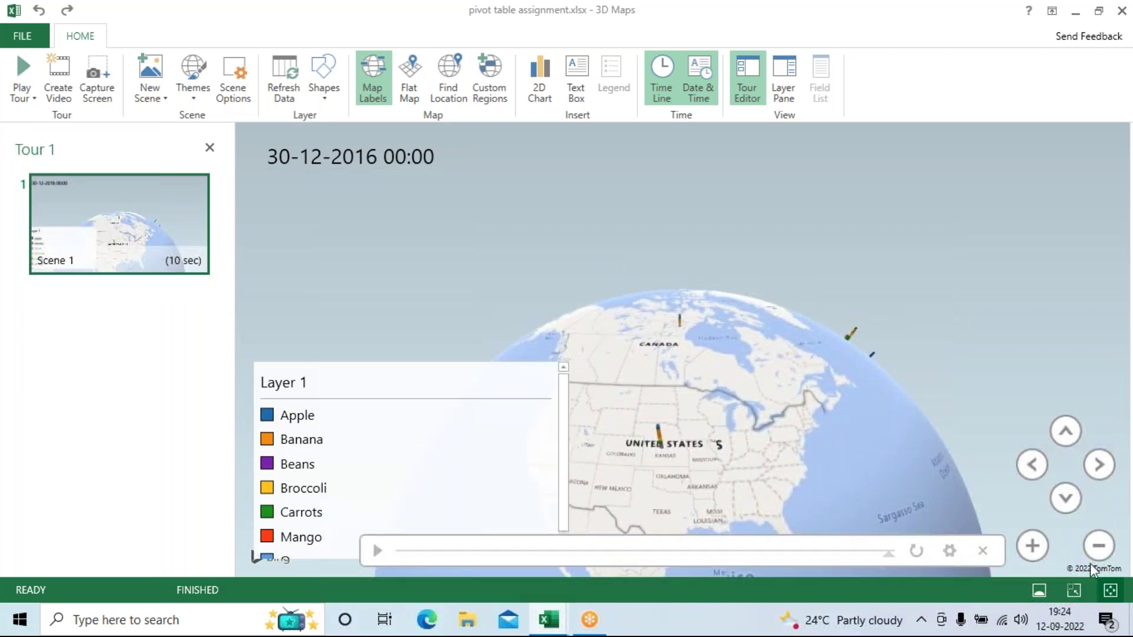
click(1032, 545)
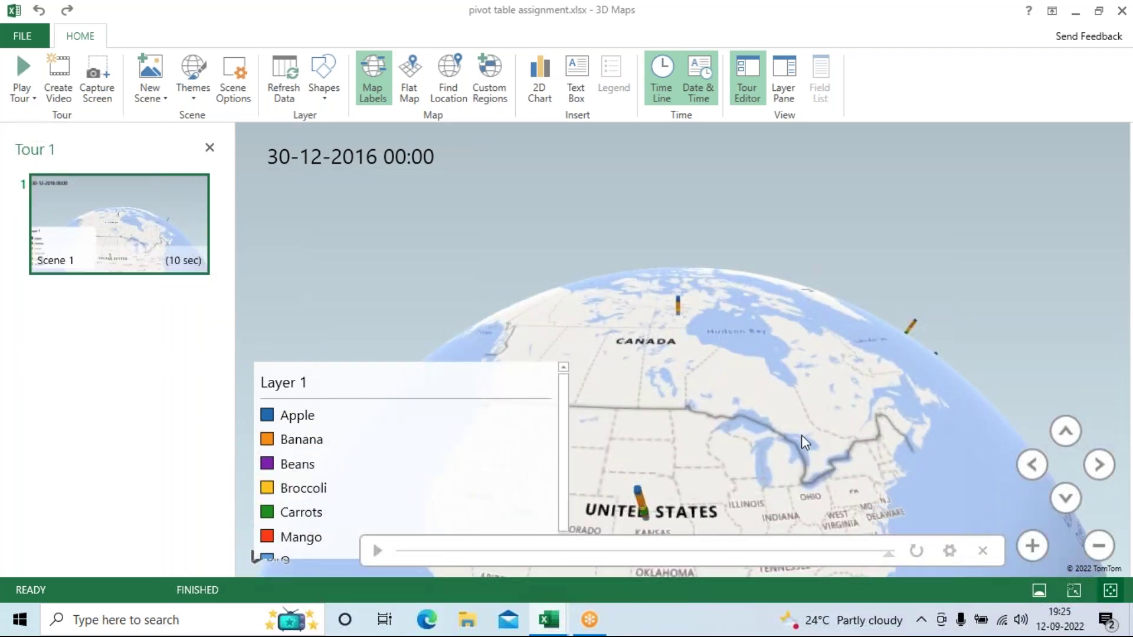
drag(801, 435, 809, 404)
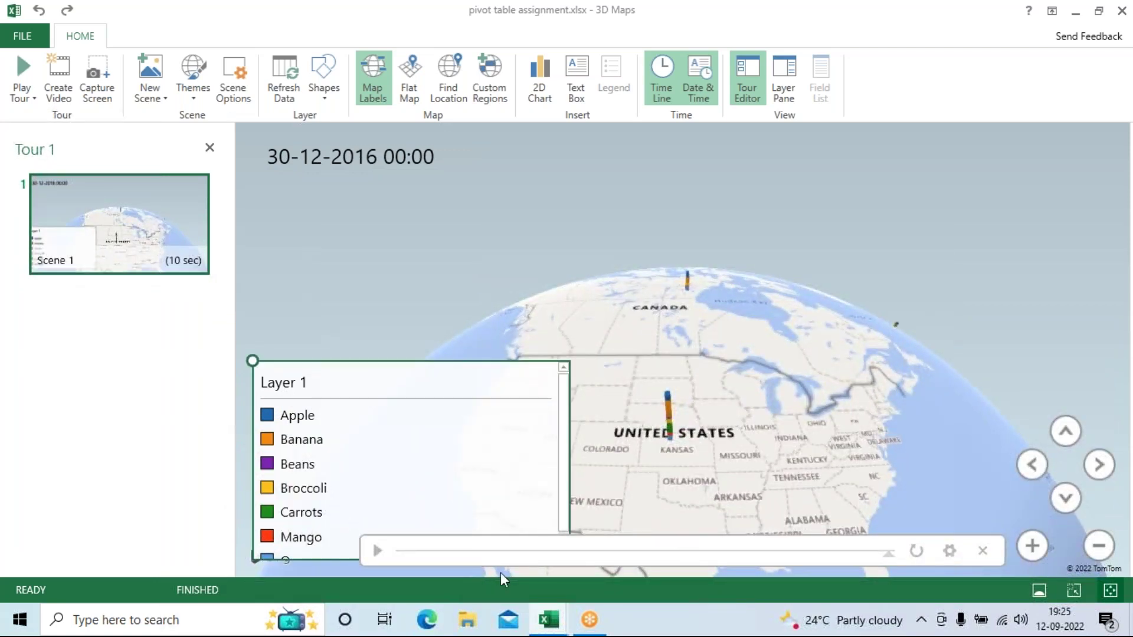
click(376, 551)
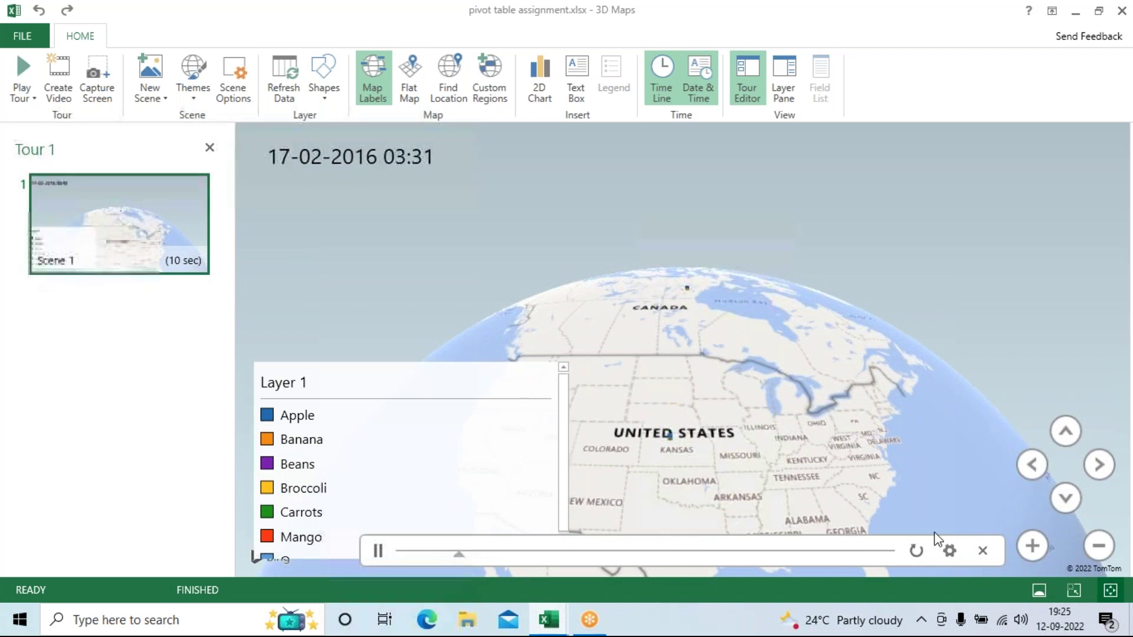
Step: Zoom in and pan the map north from Mexico to Texas, Oklahoma and Kansas
drag(694, 438, 710, 313)
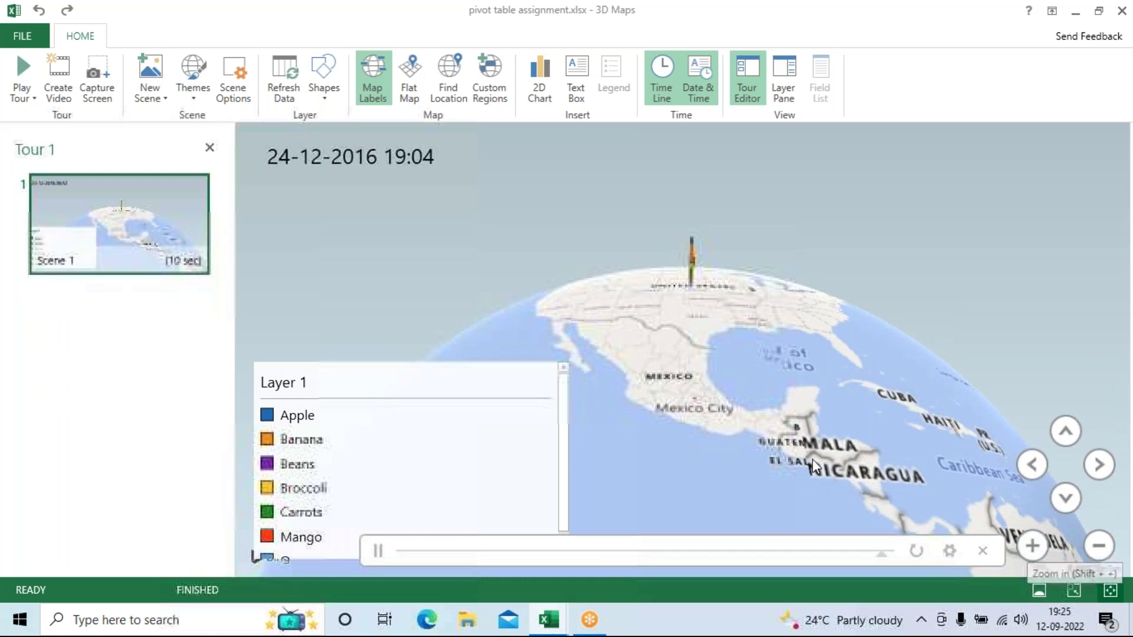
click(1032, 546)
drag(711, 339, 758, 434)
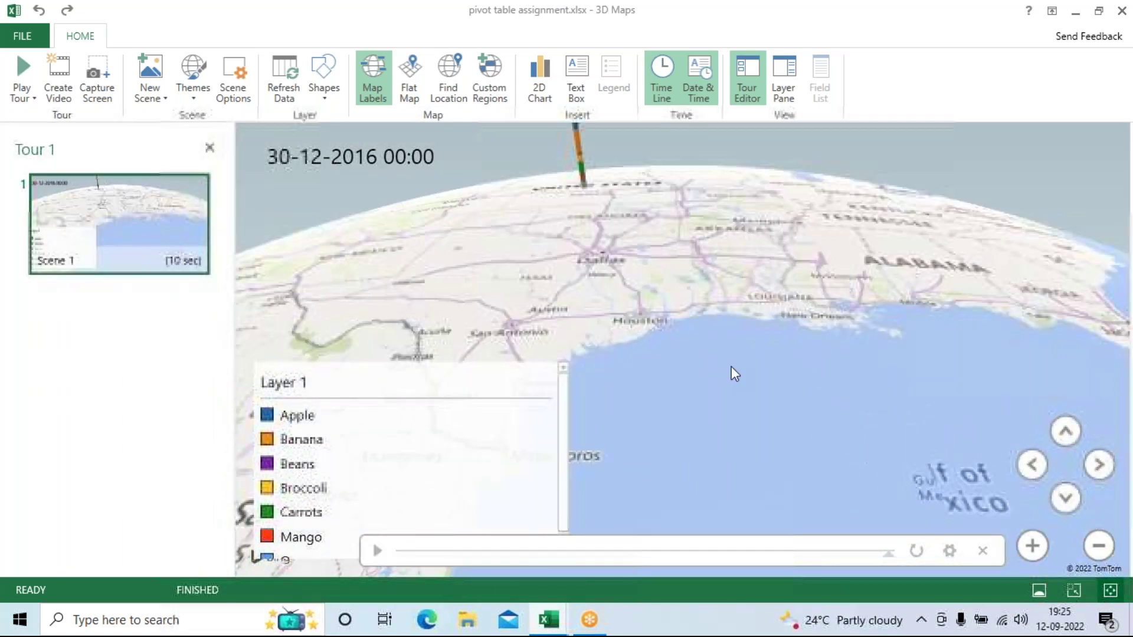
drag(713, 323, 754, 484)
drag(643, 304, 693, 444)
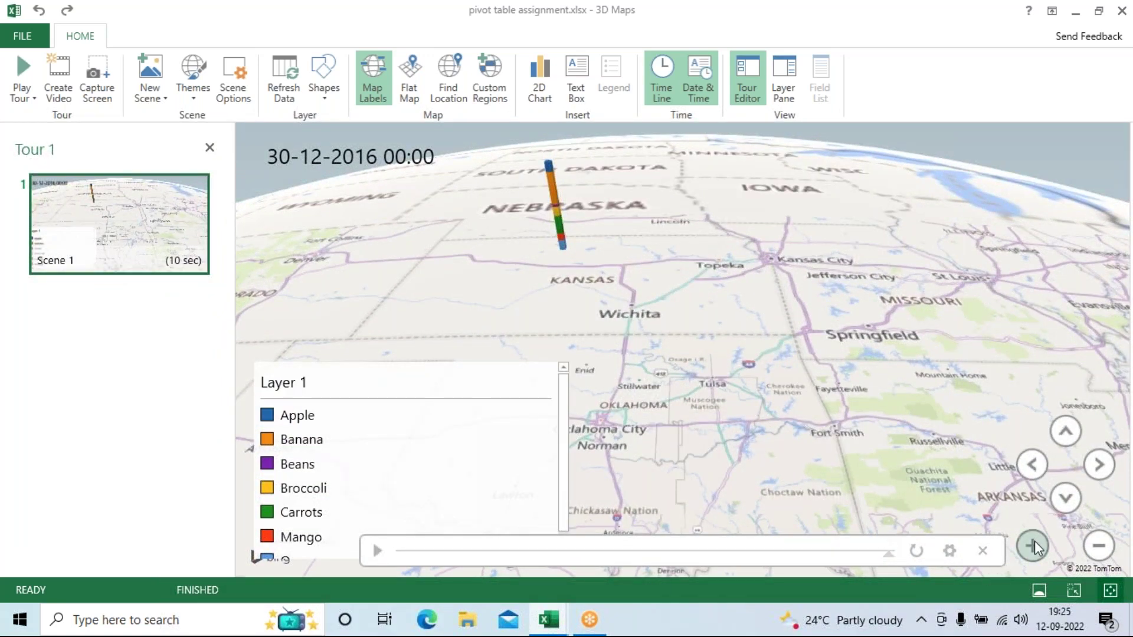
Step: Tilt and pan the map to centre the Nebraska column with Colorado and Kansas, then replay the timeline
click(1068, 428)
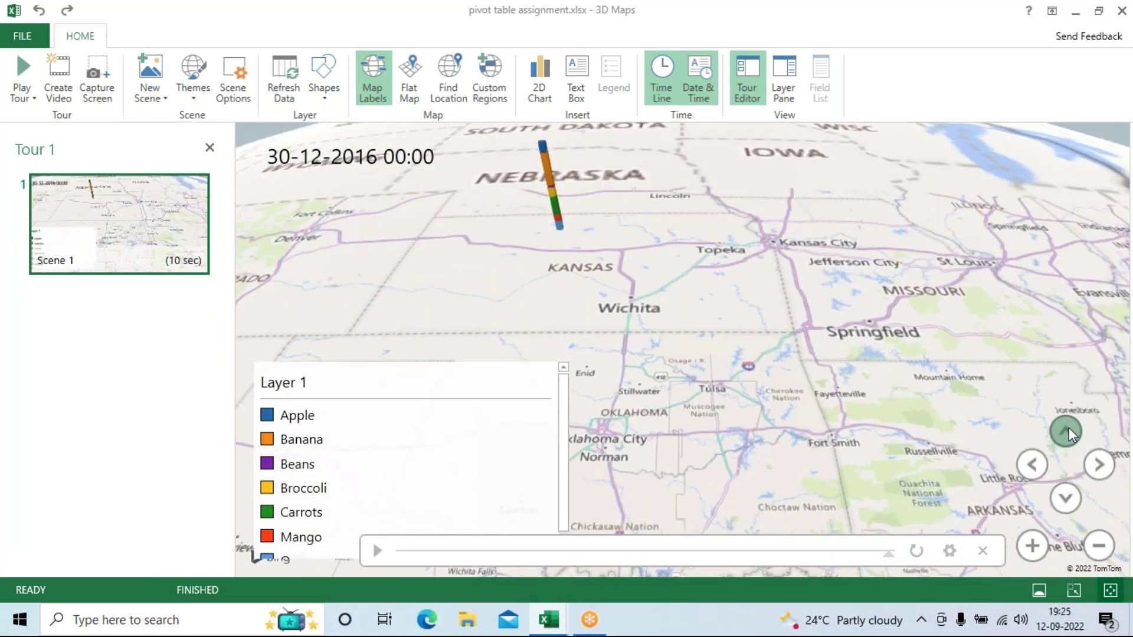
click(1064, 500)
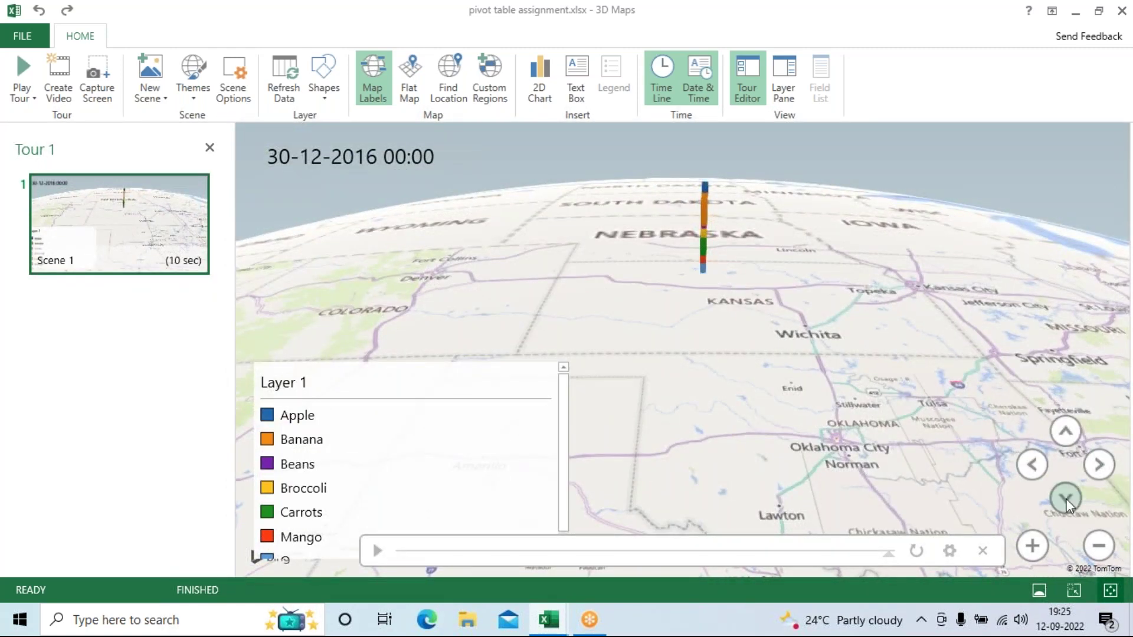
click(1066, 498)
mouse_move(561, 467)
mouse_down()
mouse_move(743, 472)
mouse_move(602, 450)
mouse_move(543, 463)
mouse_up()
drag(779, 487, 767, 525)
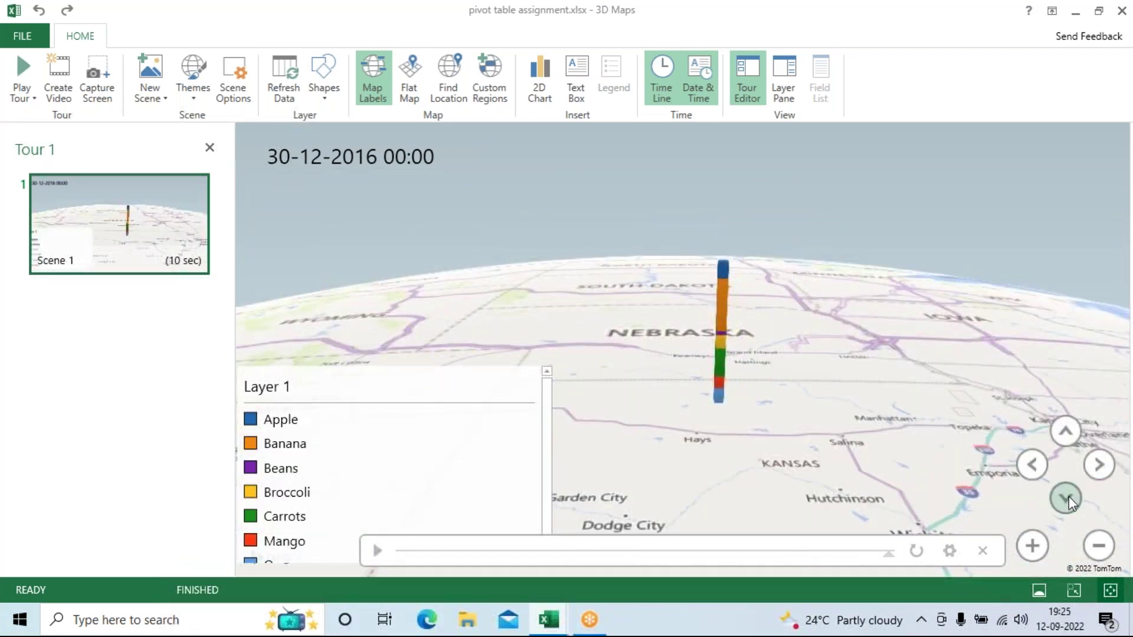
click(1065, 498)
click(1072, 432)
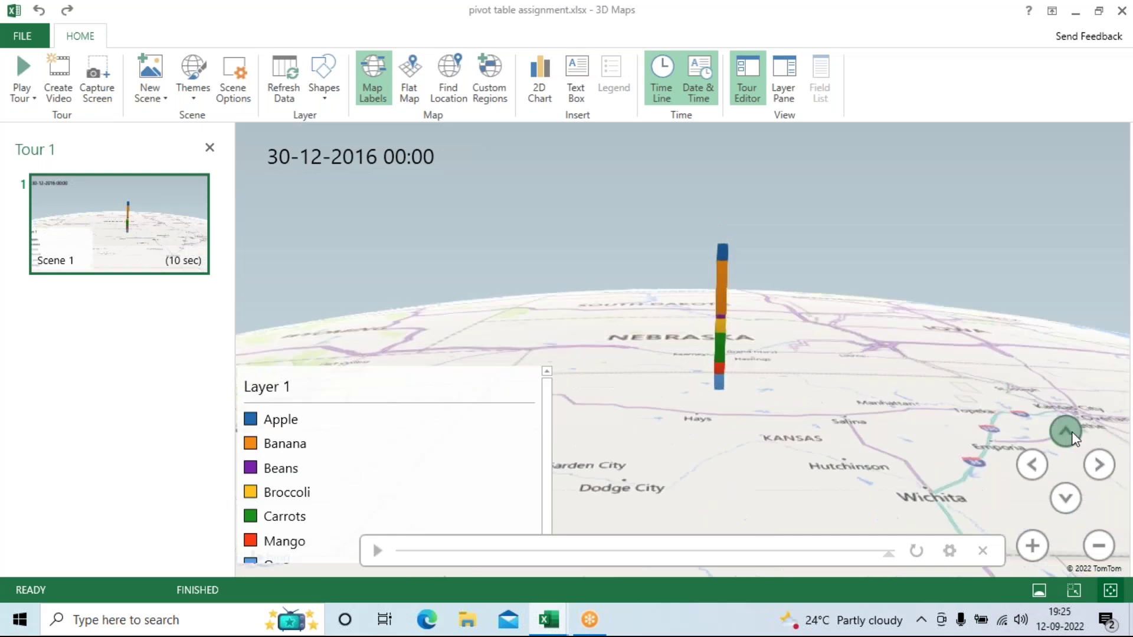
drag(922, 420, 890, 232)
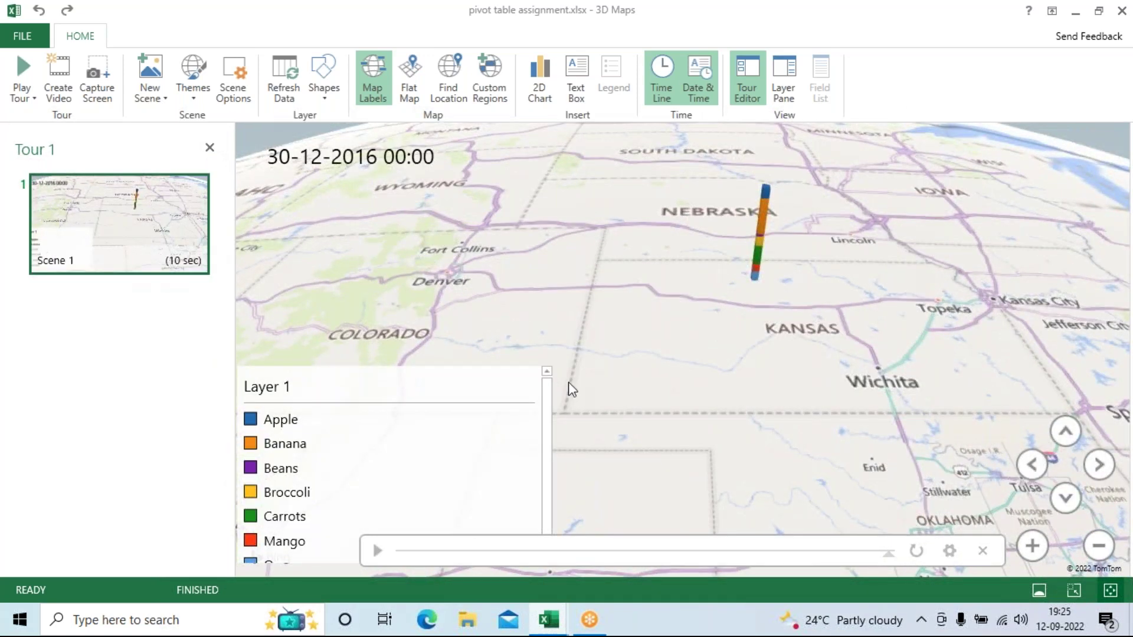
click(378, 552)
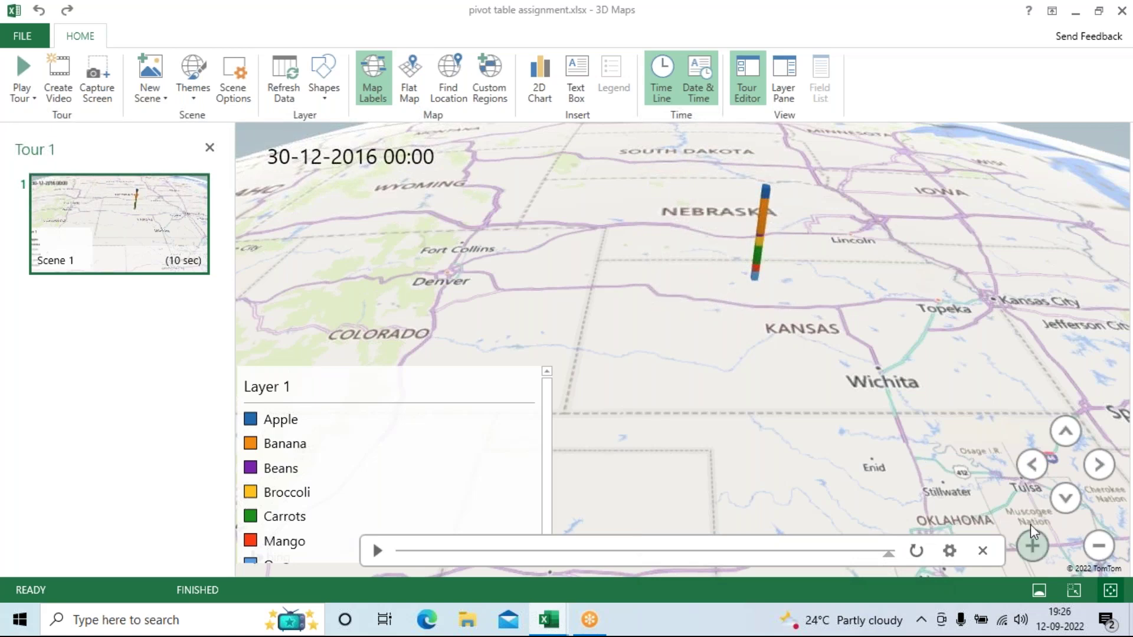
Step: Tilt toward the horizon and pan and zoom to re-centre the Nebraska column
click(1061, 495)
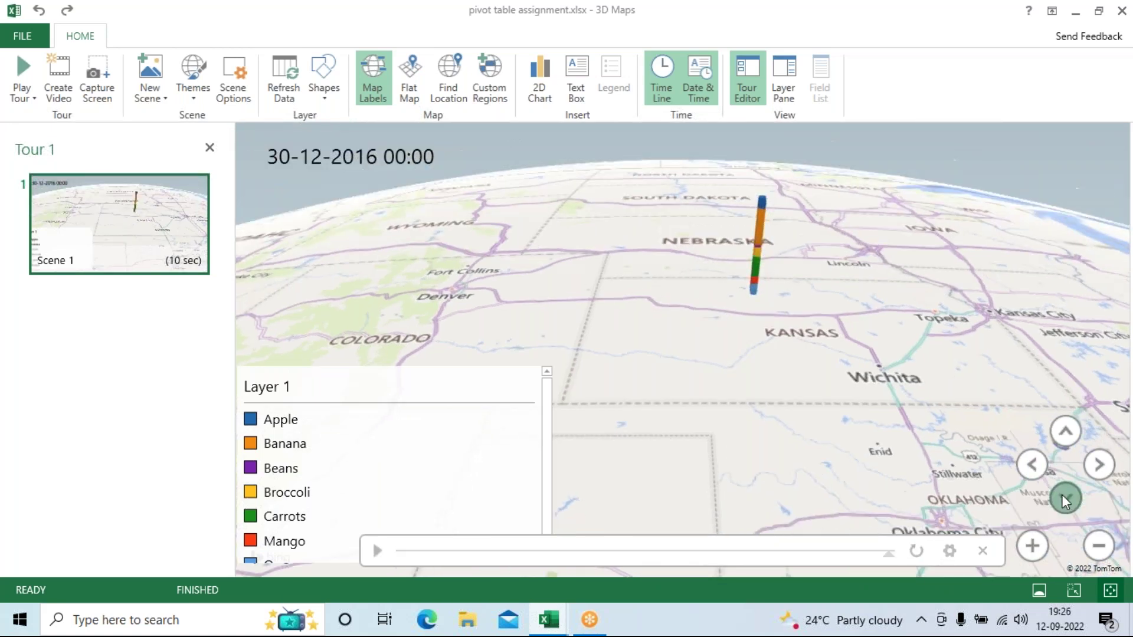
drag(808, 447, 936, 362)
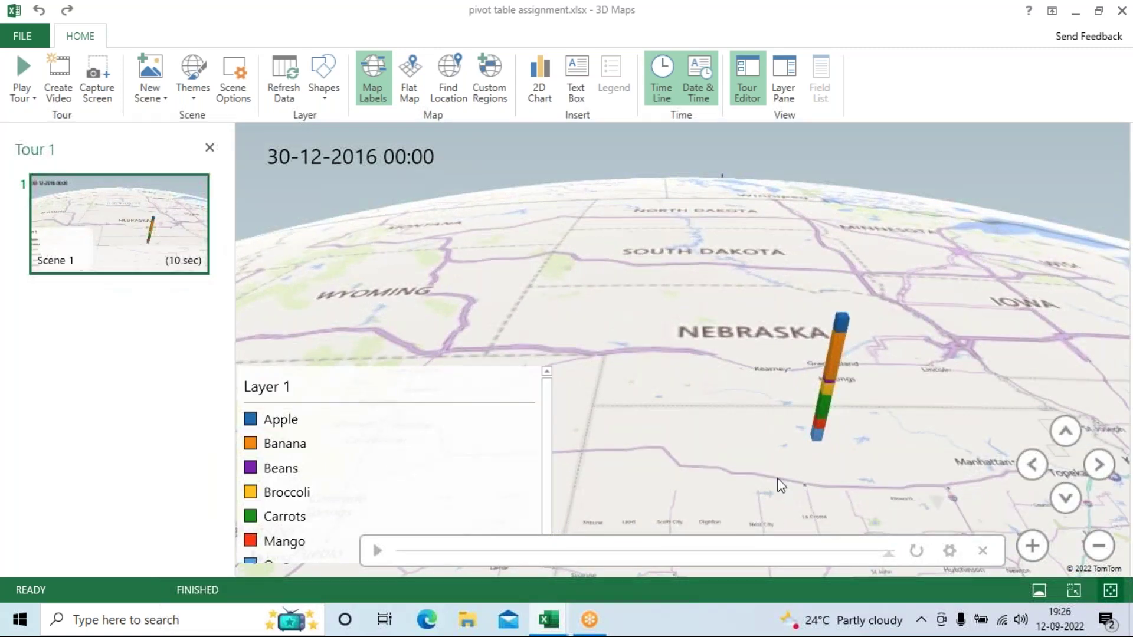
drag(779, 483, 930, 605)
drag(674, 351, 632, 241)
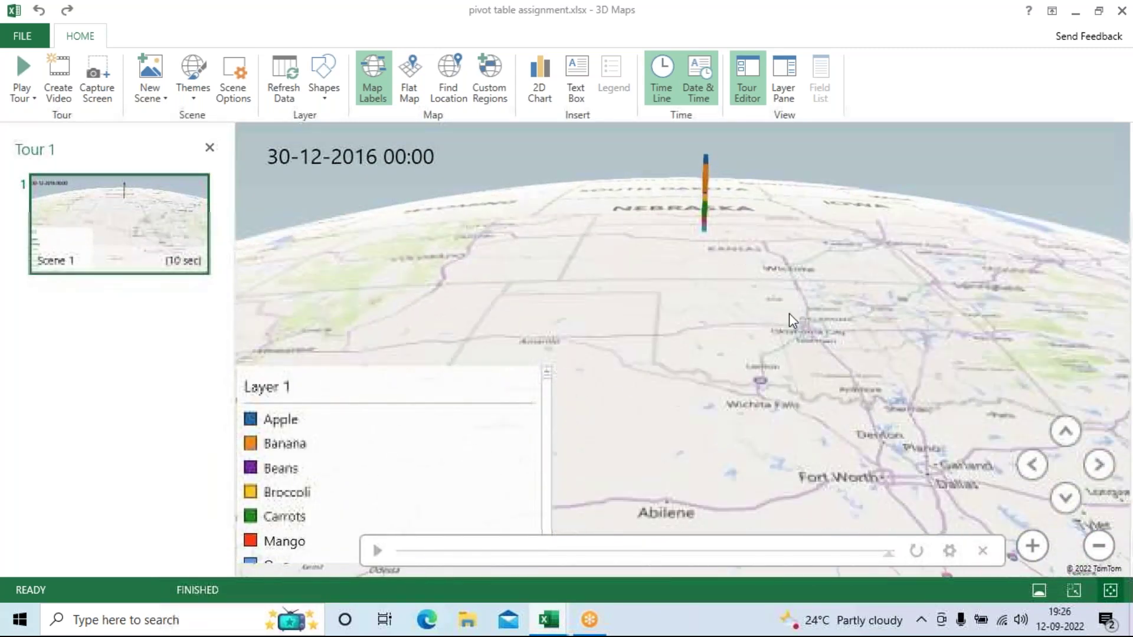
drag(843, 324, 825, 547)
drag(862, 432, 872, 525)
scroll(844, 407, up, 3)
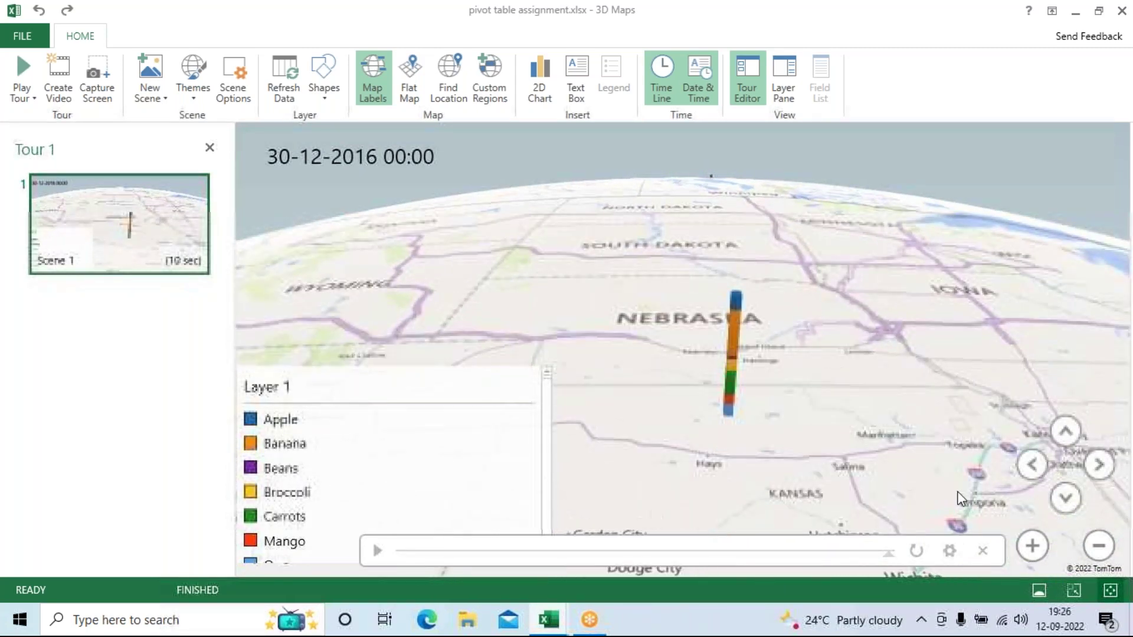
Step: Rotate the map left around the column until the UNITED STATES label sits beside it
click(1036, 470)
click(1036, 470)
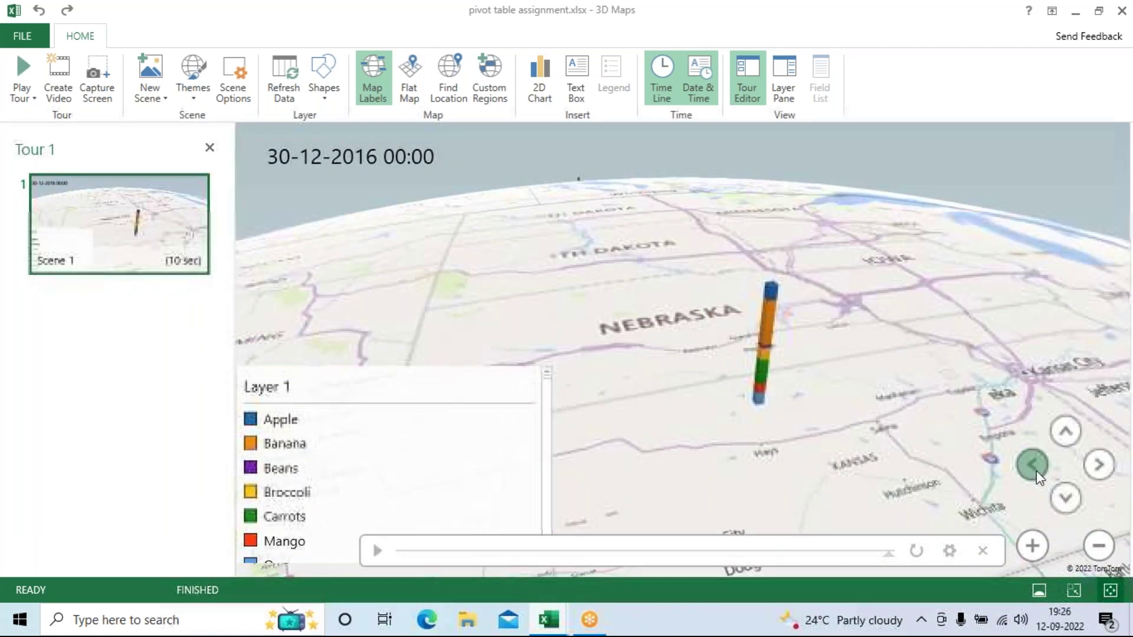
click(1036, 469)
click(1036, 470)
click(1036, 470)
click(1036, 469)
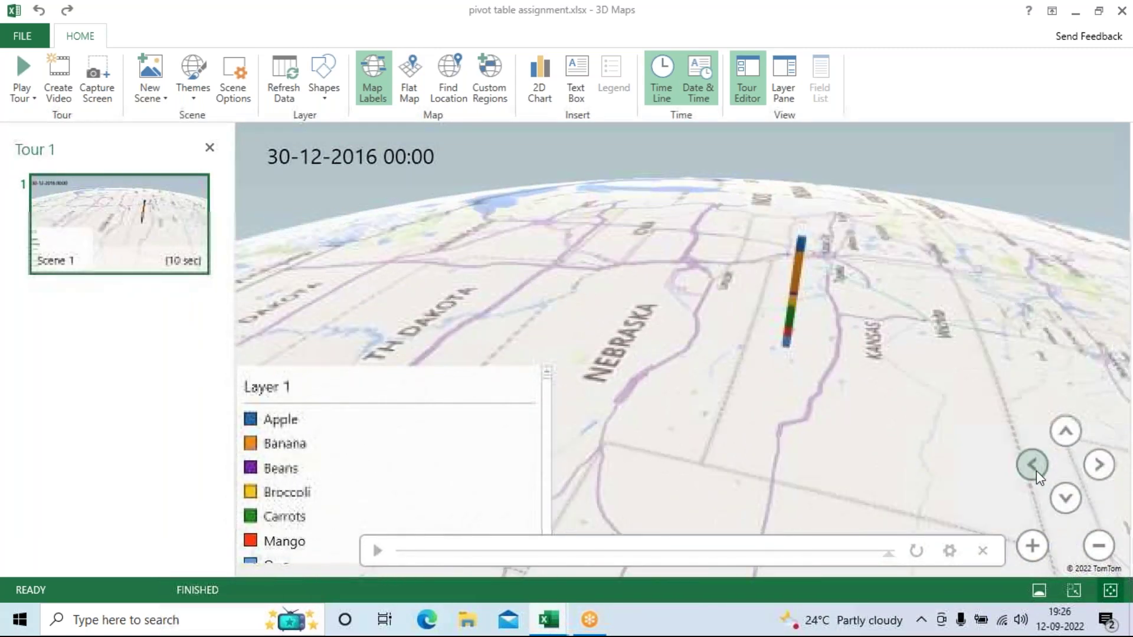
click(1036, 470)
click(1036, 470)
click(1036, 469)
click(1036, 469)
click(1036, 470)
click(1036, 470)
click(1036, 469)
click(1036, 469)
click(1036, 470)
click(1036, 469)
click(1036, 470)
click(1036, 470)
click(1036, 470)
click(1036, 470)
click(1036, 469)
click(1036, 470)
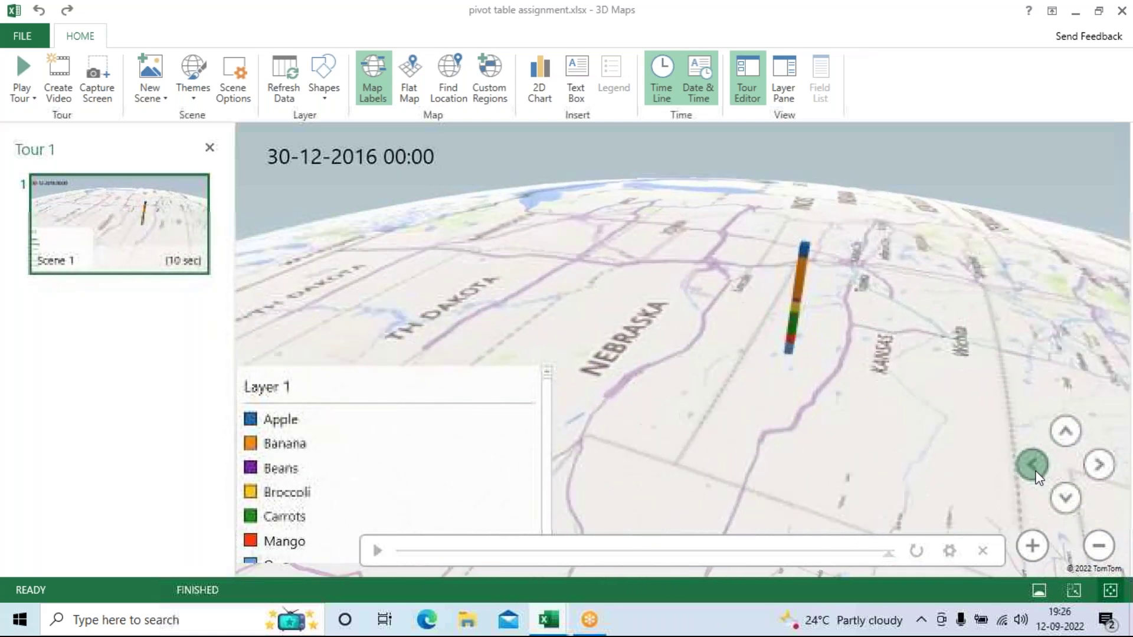
click(1036, 469)
click(1036, 470)
click(1036, 470)
click(1036, 470)
click(1036, 470)
click(1036, 469)
click(1037, 469)
click(1036, 469)
click(1036, 470)
click(1036, 470)
click(1036, 470)
click(1036, 469)
click(1036, 470)
click(1036, 470)
click(1036, 469)
click(1036, 470)
click(1036, 470)
click(1036, 469)
click(1036, 470)
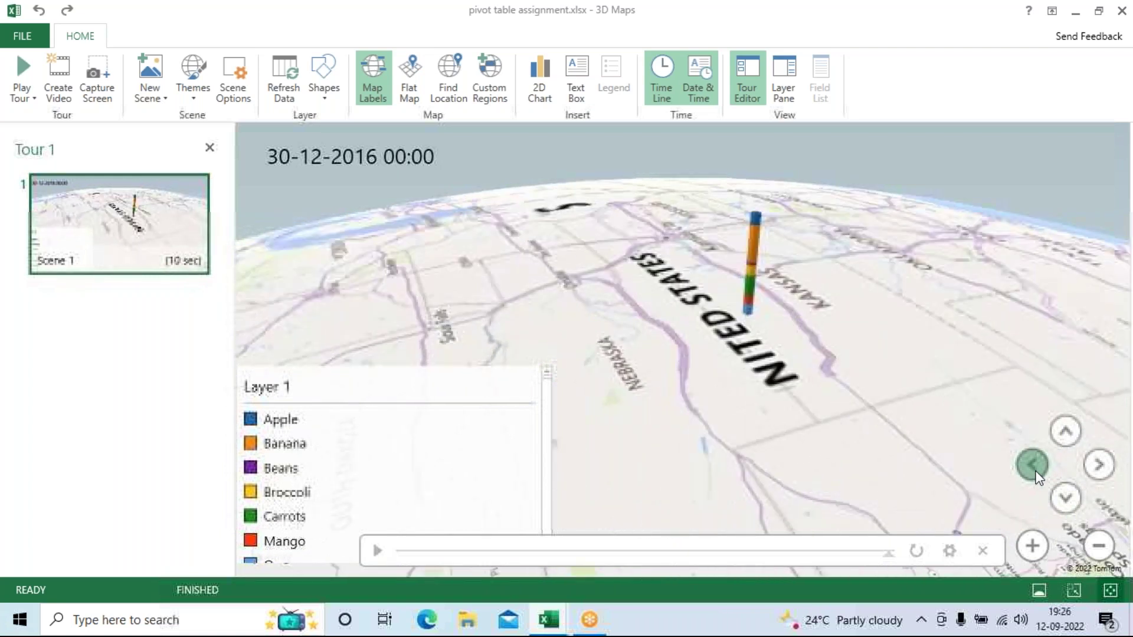
click(1036, 469)
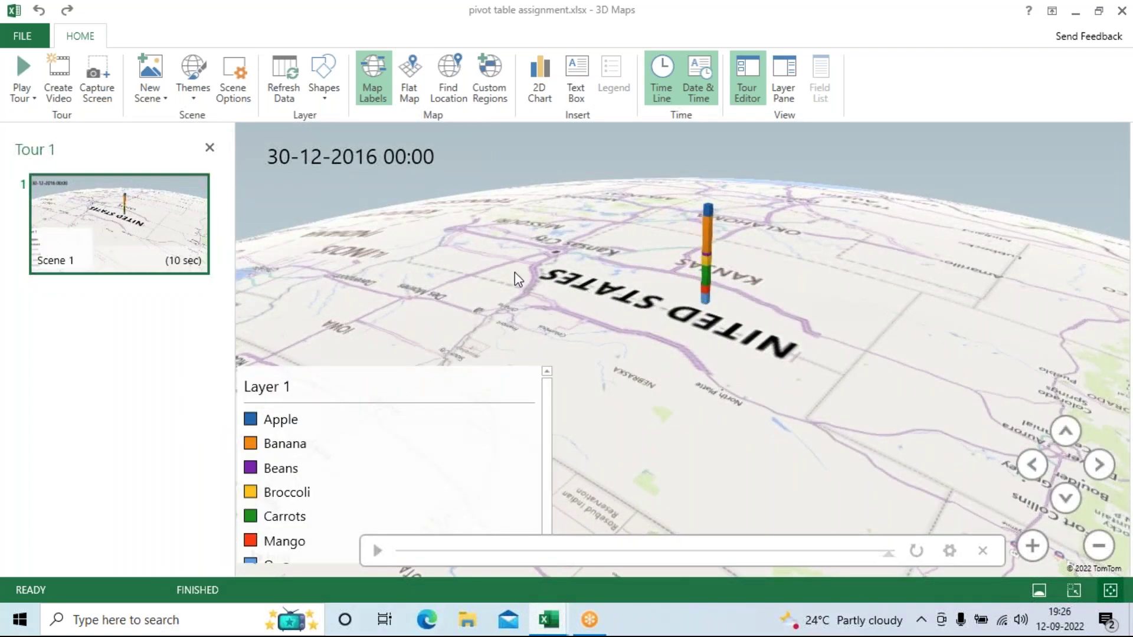
click(377, 550)
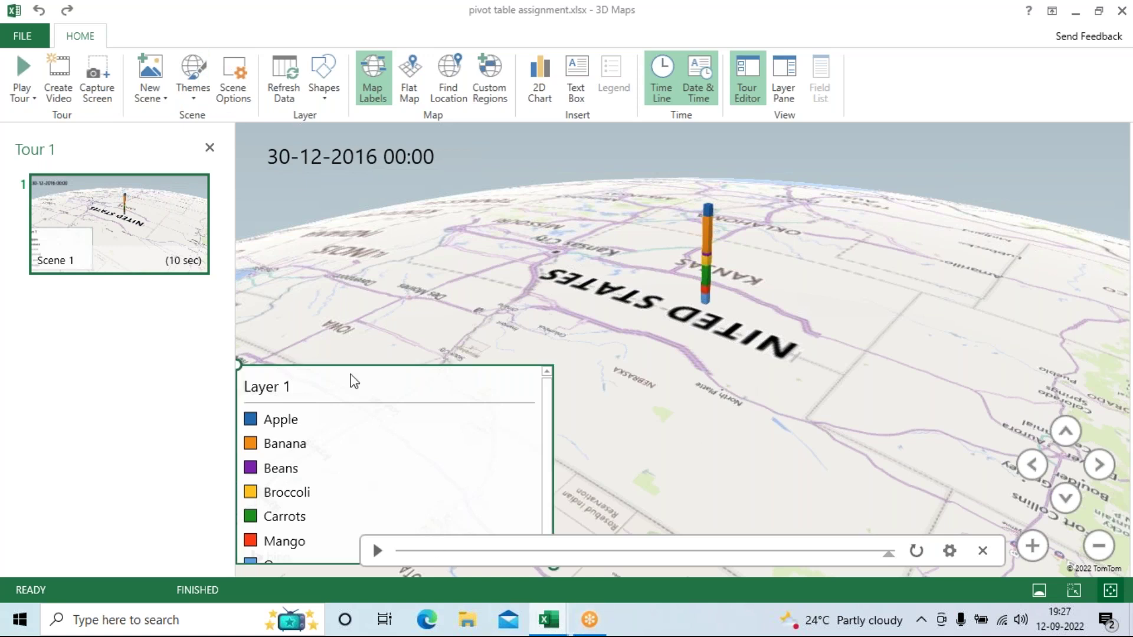
Step: Try the satellite, greyscale, light grey and dark map themes, finishing on the colour aerial theme
click(193, 77)
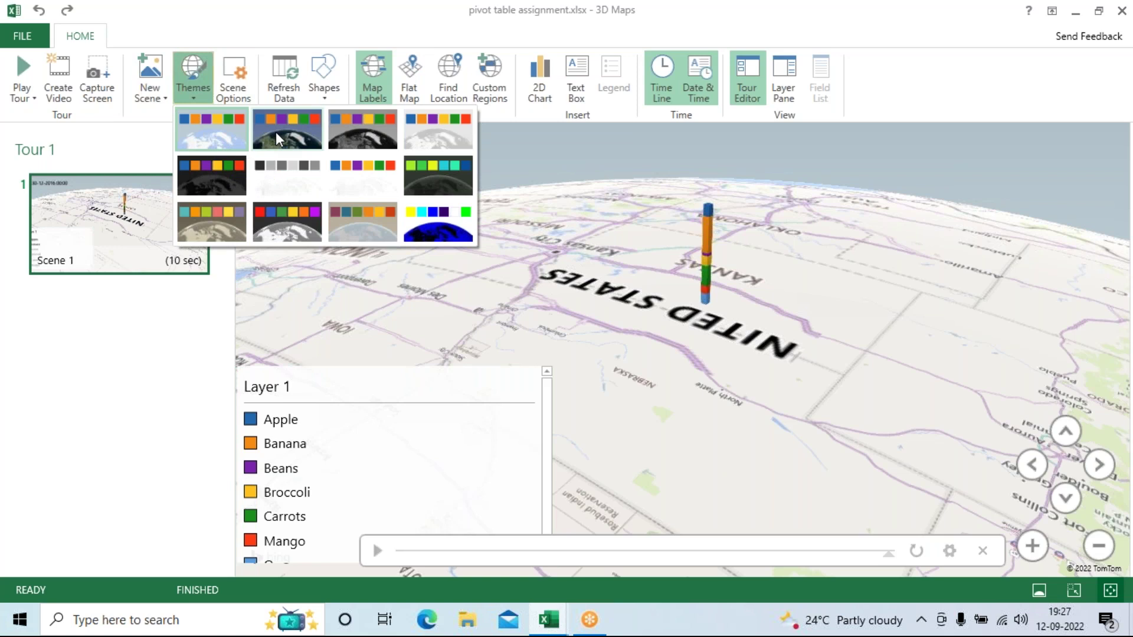
click(275, 133)
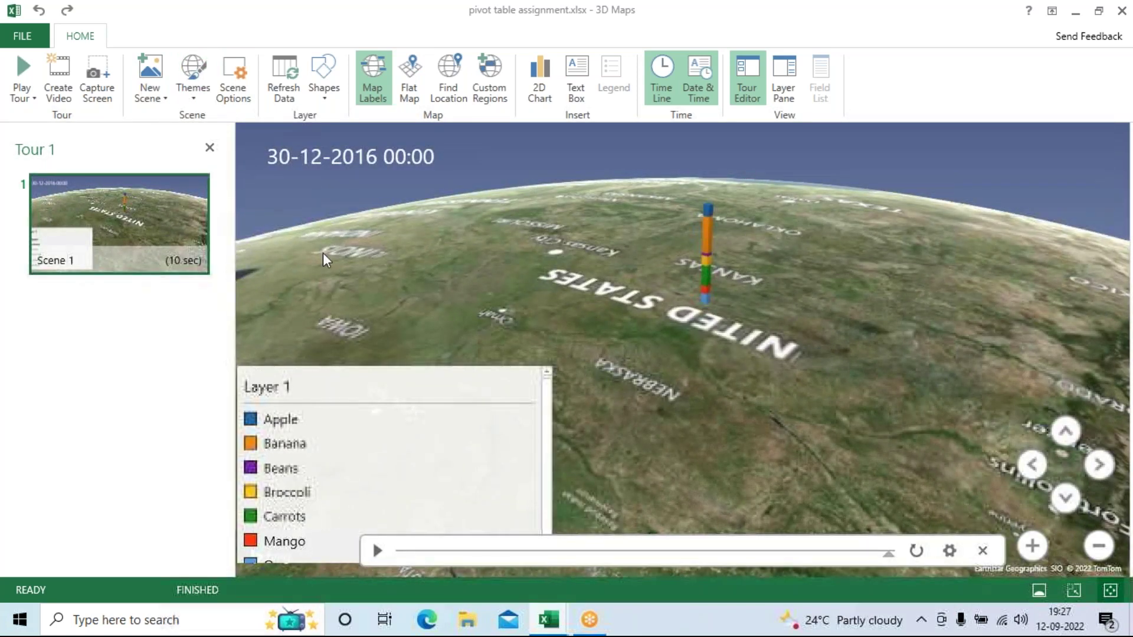
click(199, 81)
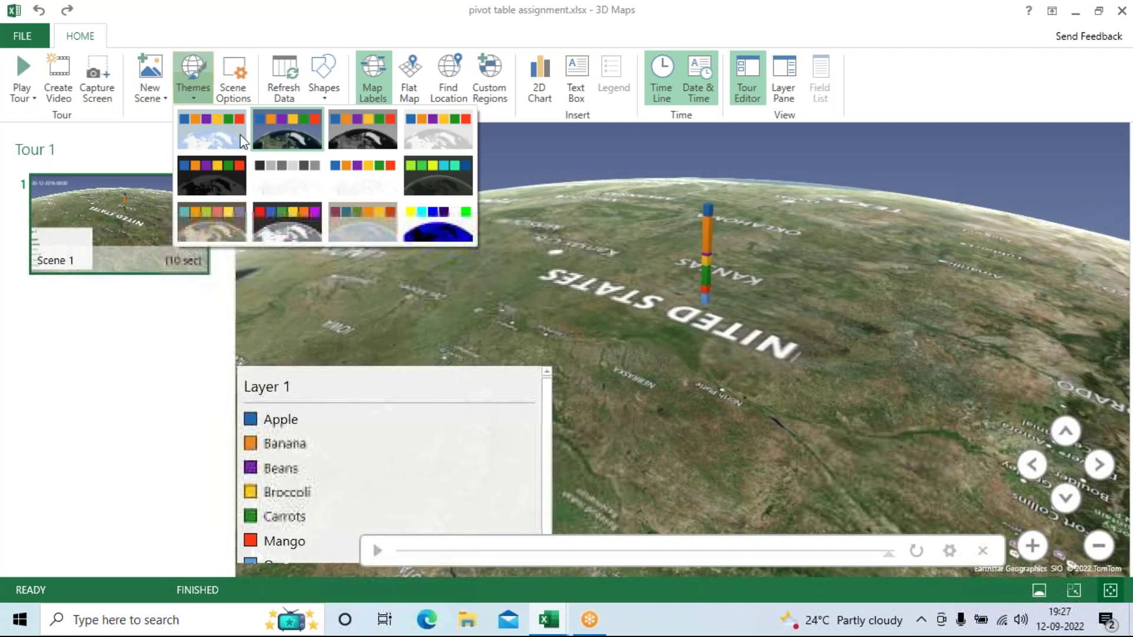
click(342, 137)
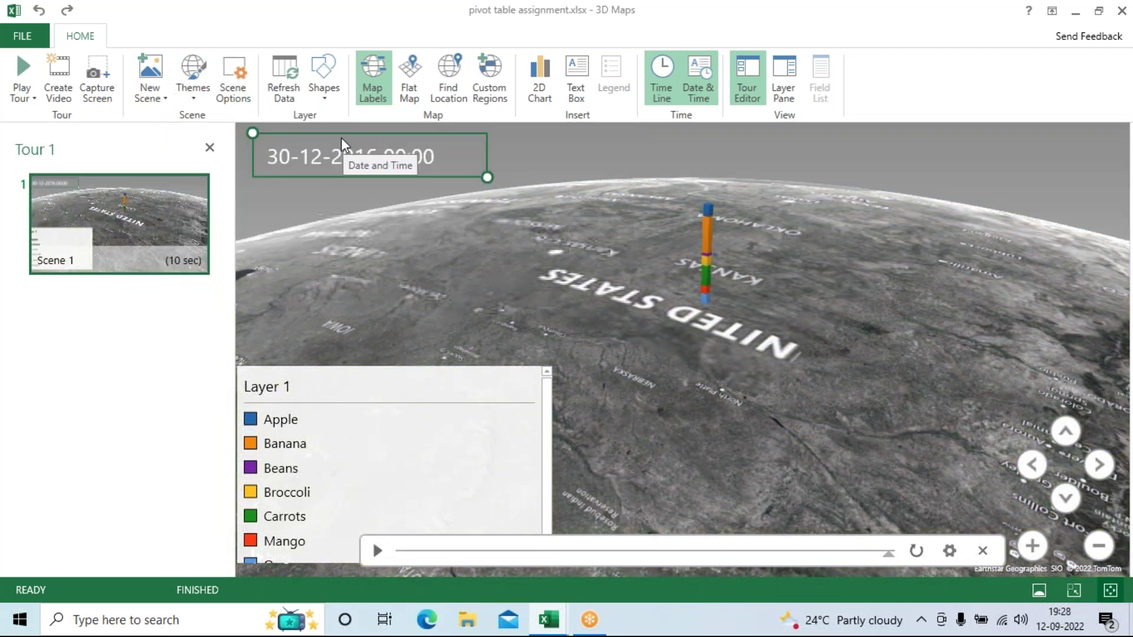
click(192, 77)
click(414, 156)
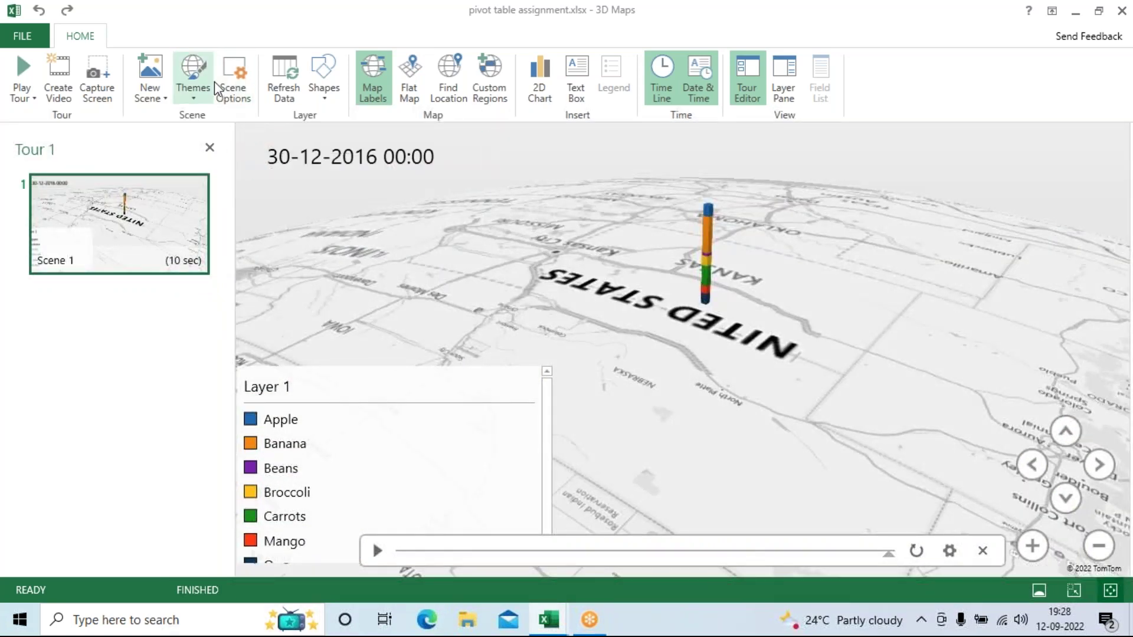
click(183, 89)
click(217, 187)
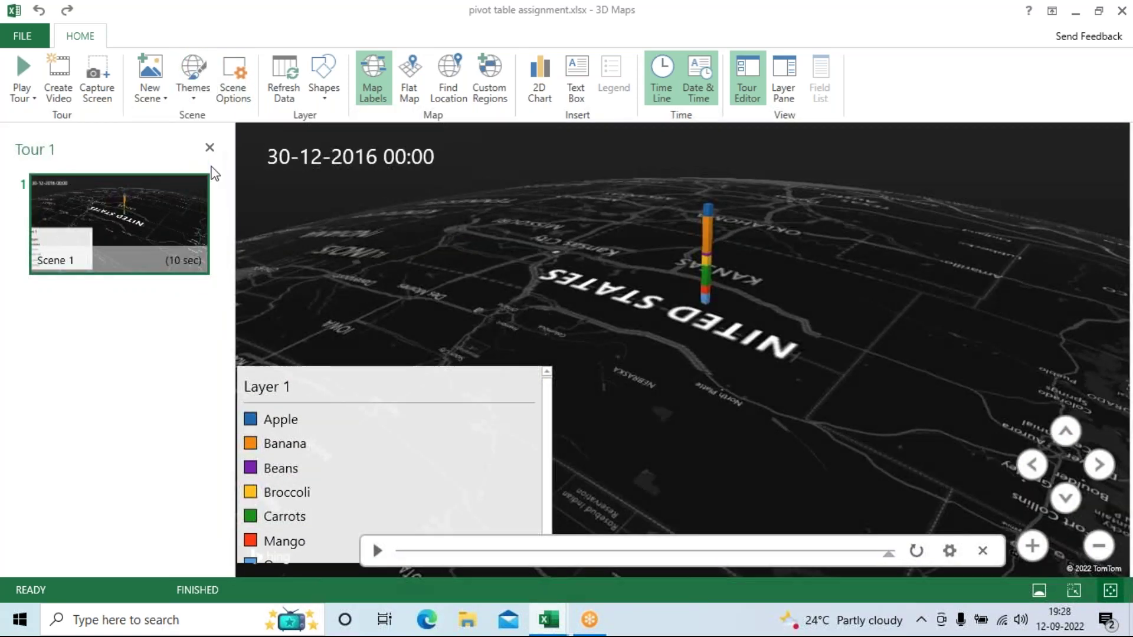
click(203, 91)
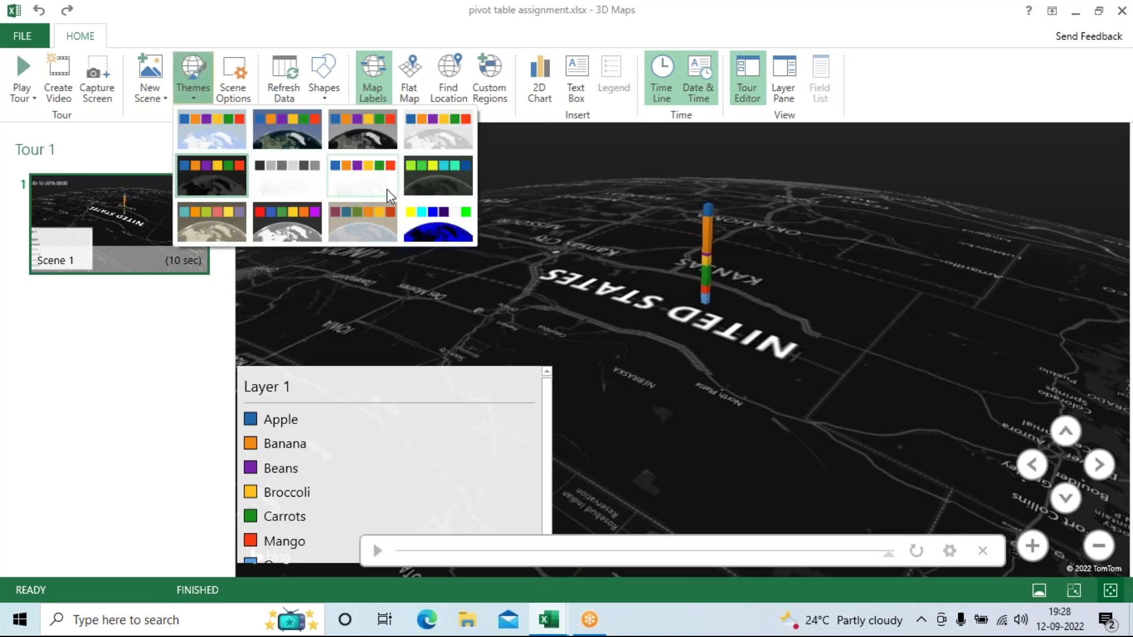
click(282, 147)
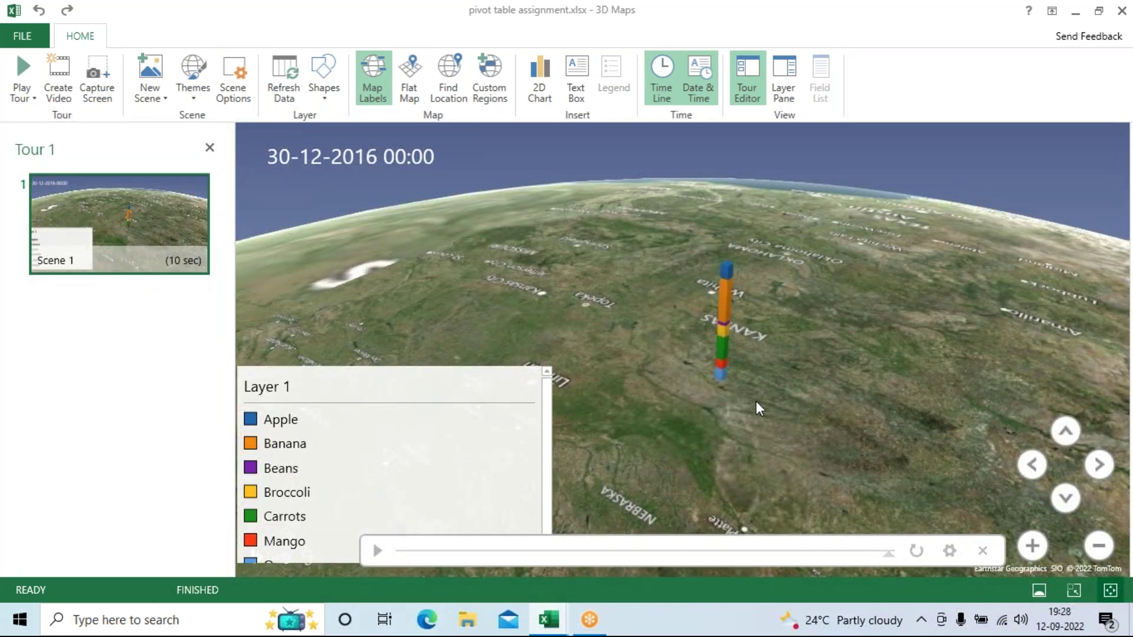
Step: Rotate and pan the globe so the product column sits centrally, then exit 3D Maps
drag(756, 401, 806, 289)
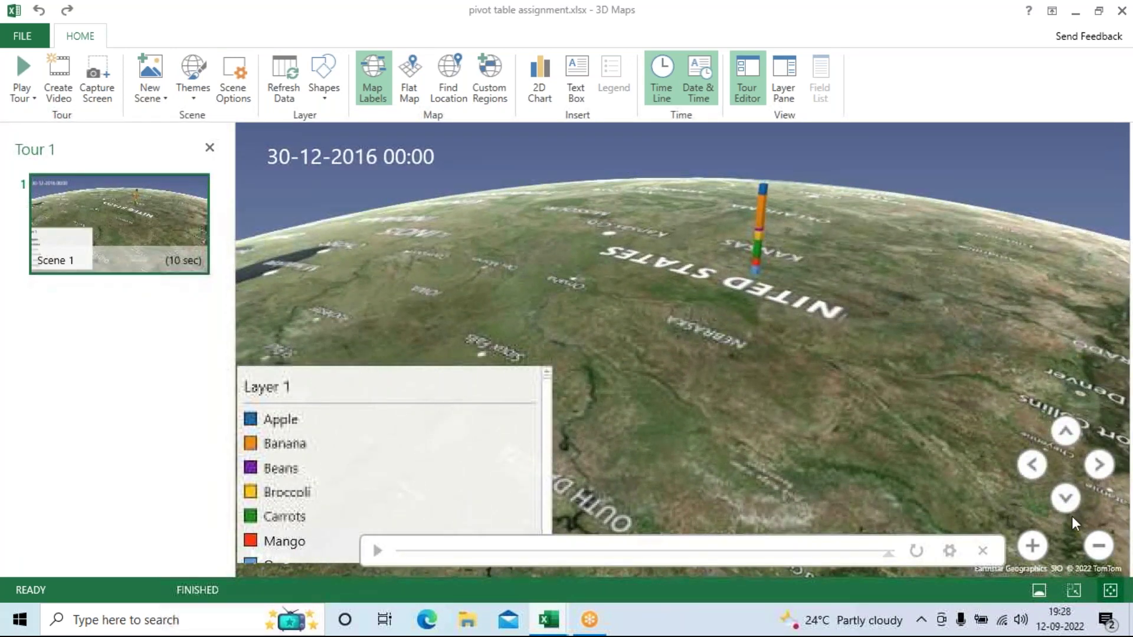
click(1092, 462)
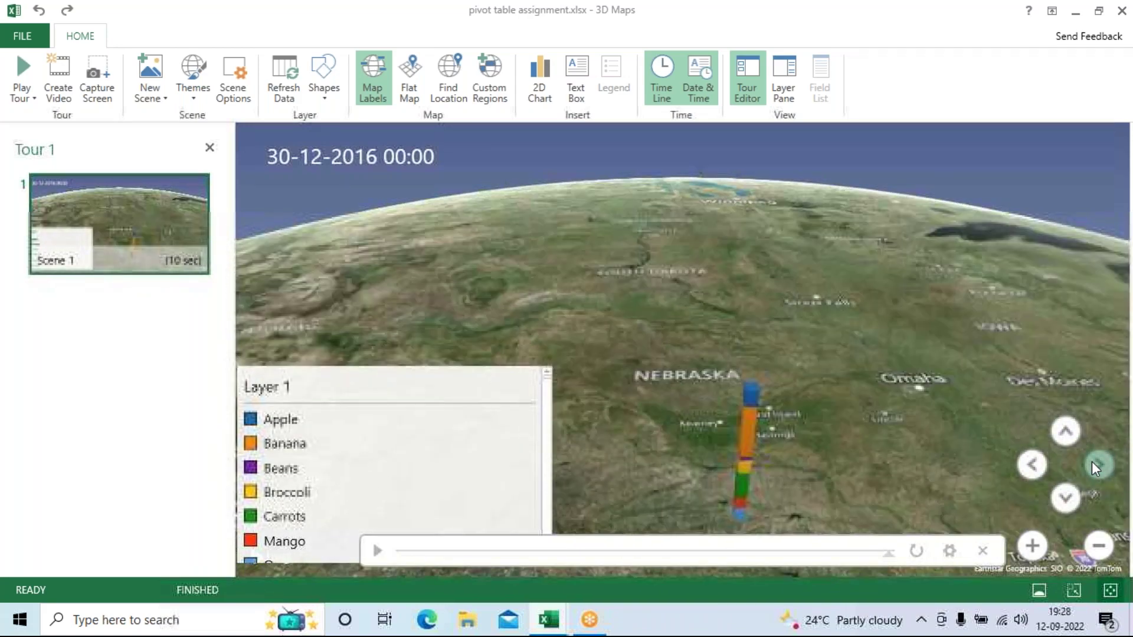
drag(852, 366, 971, 282)
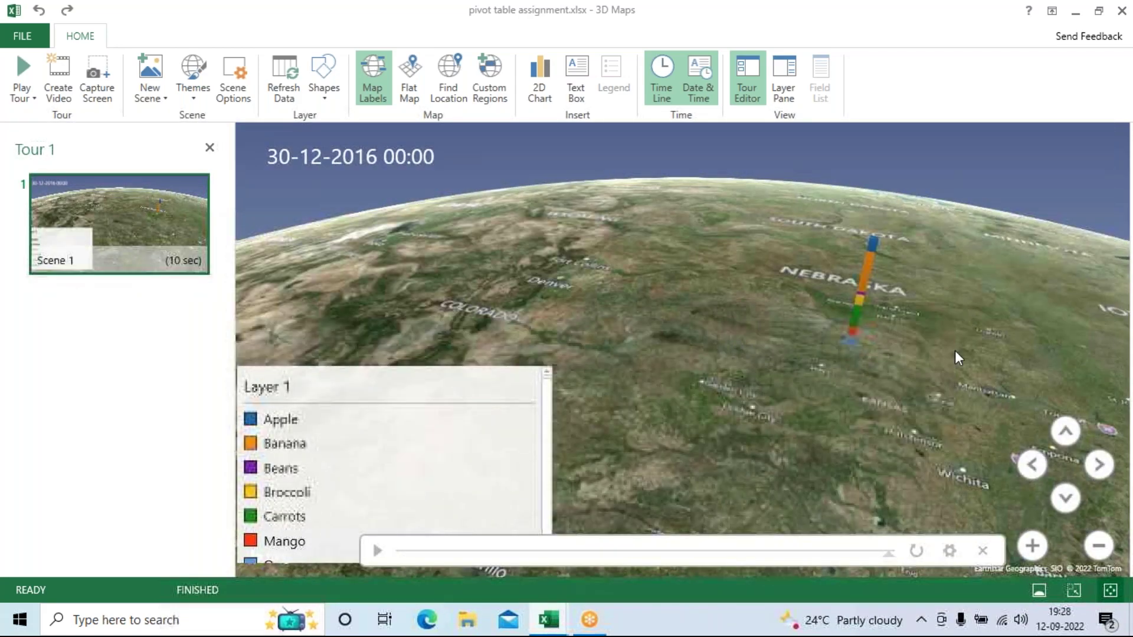
click(1025, 466)
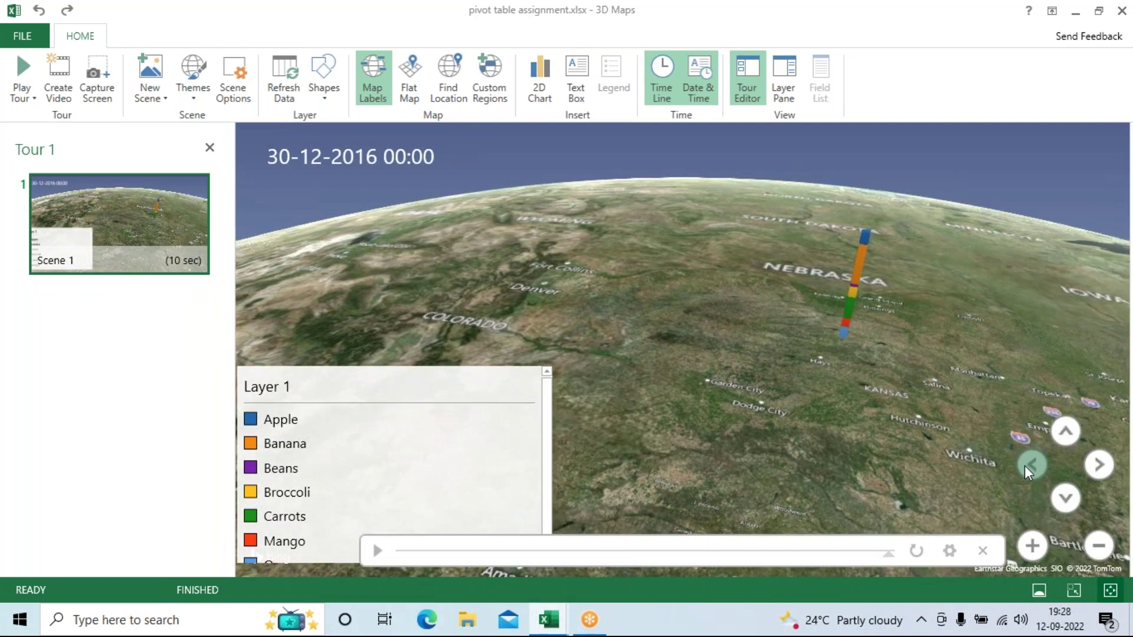
click(1024, 465)
click(1024, 466)
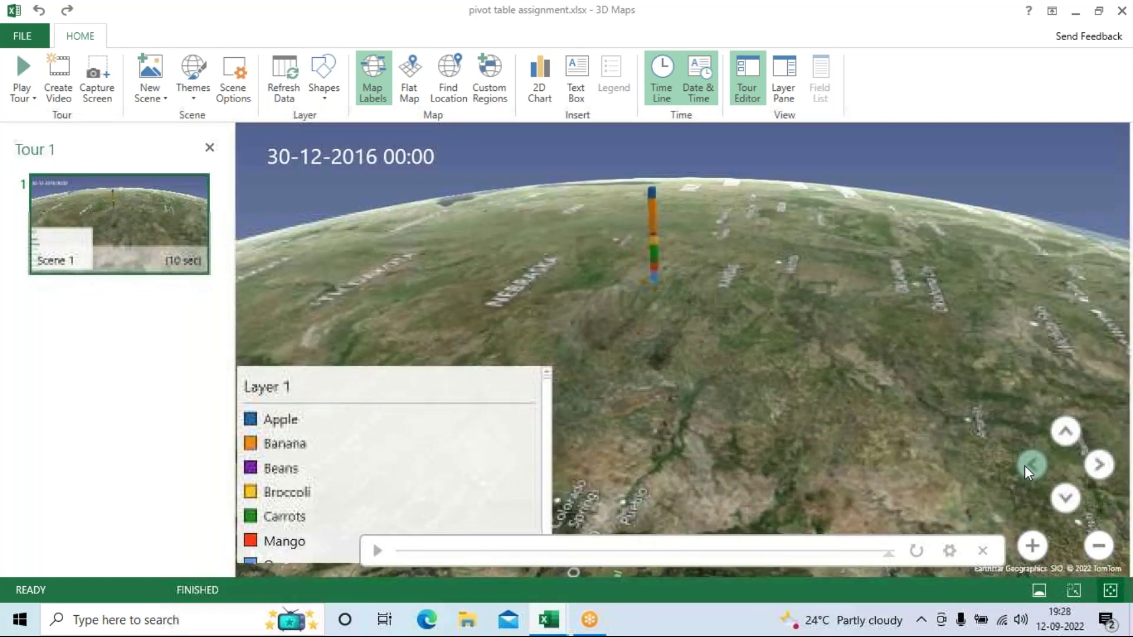
click(1024, 466)
click(1024, 466)
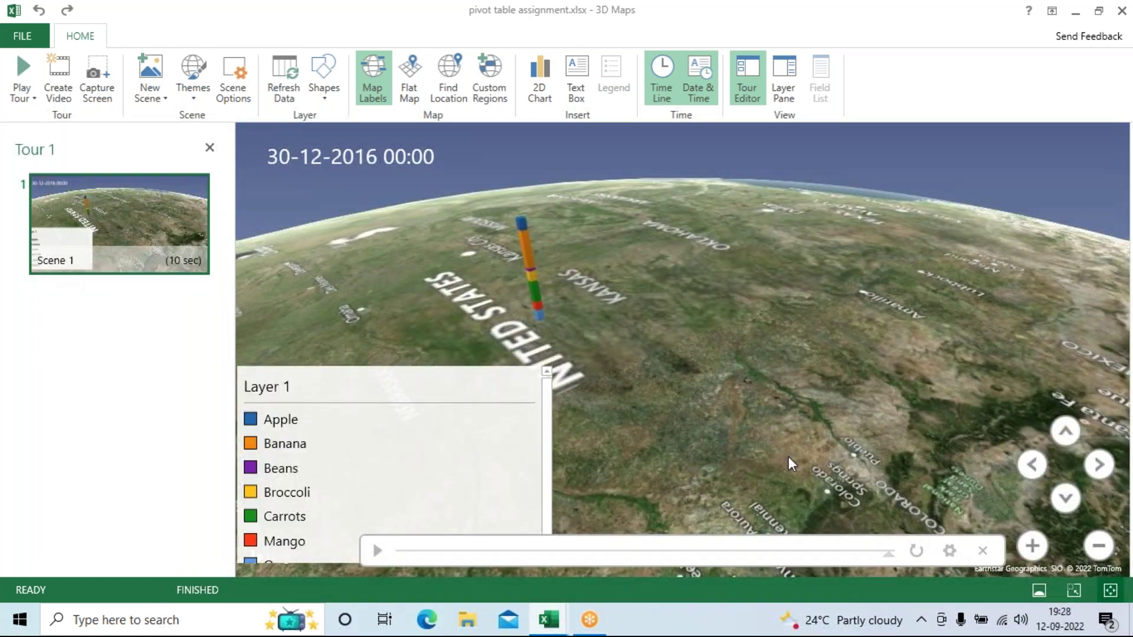
drag(788, 464, 860, 425)
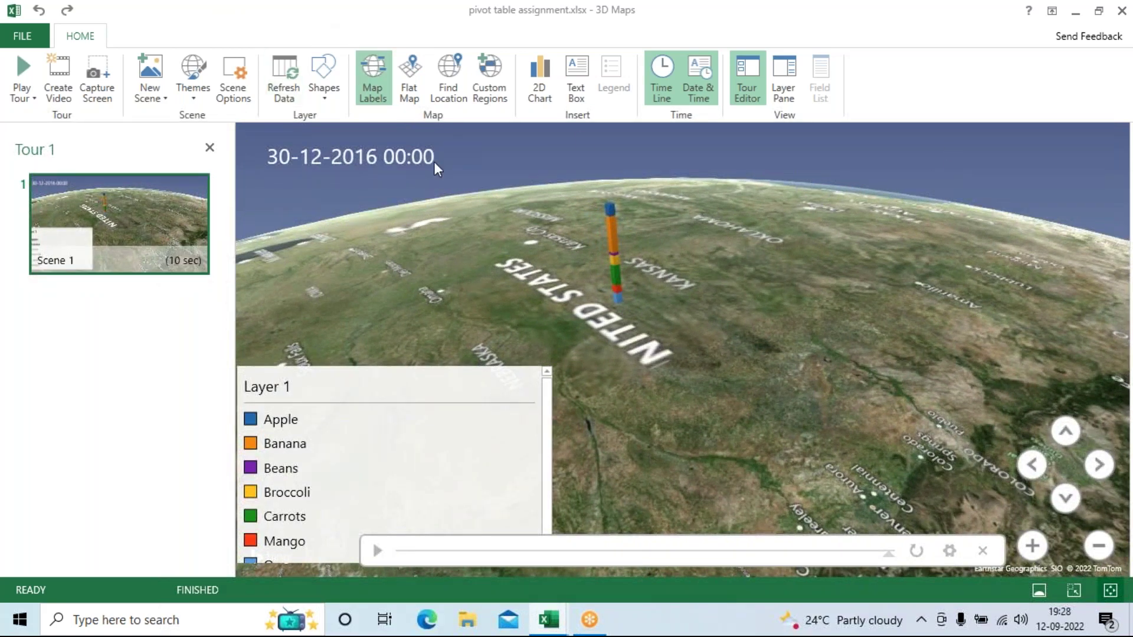
click(1123, 18)
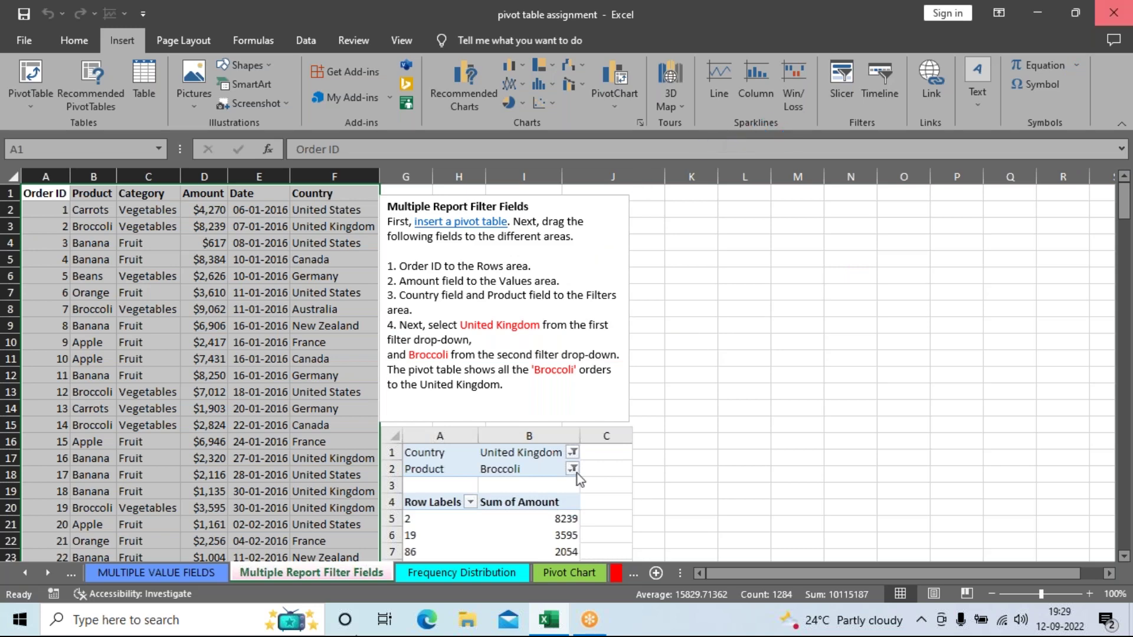
Step: Close the 'pivot table assignment' workbook without saving its changes
click(1114, 13)
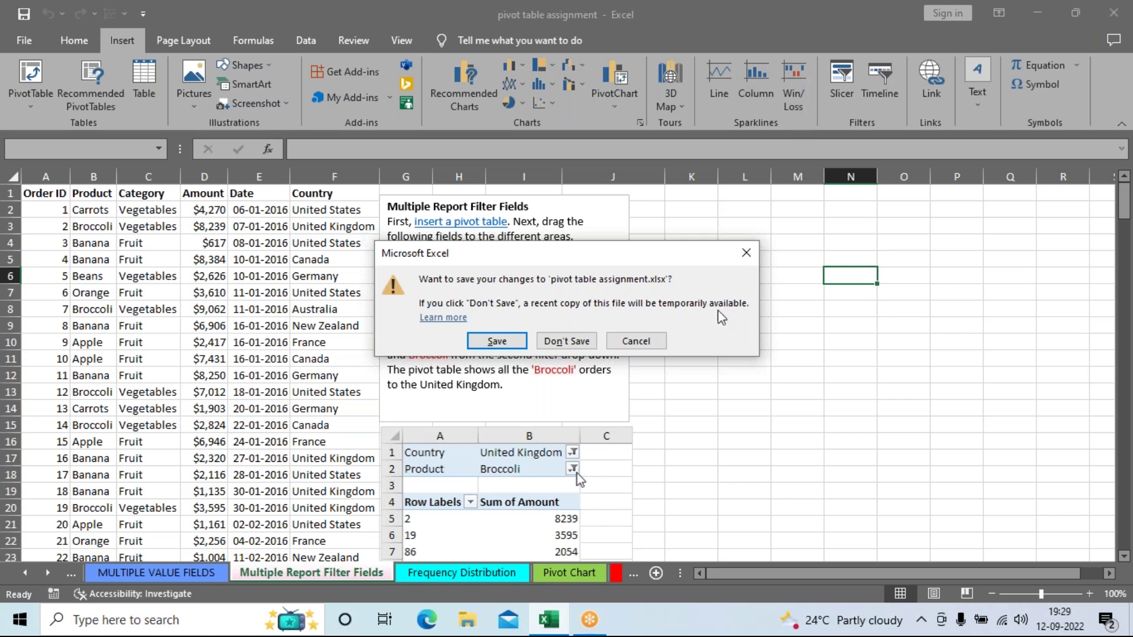
click(592, 349)
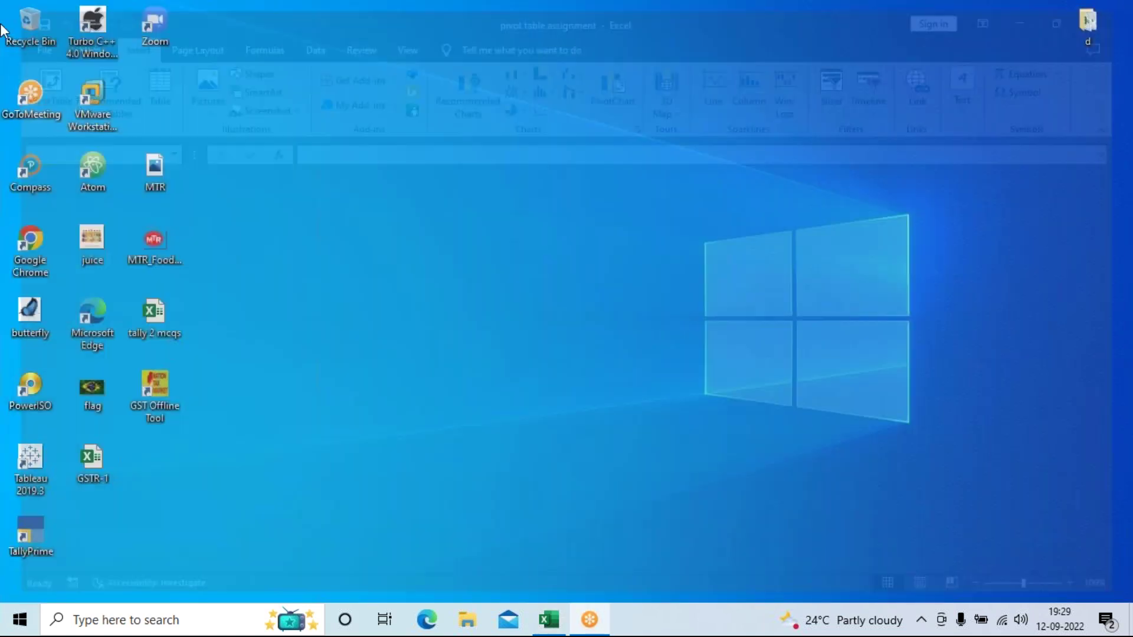
Step: Refresh the Windows desktop twice from its shortcut menu
right_click(469, 279)
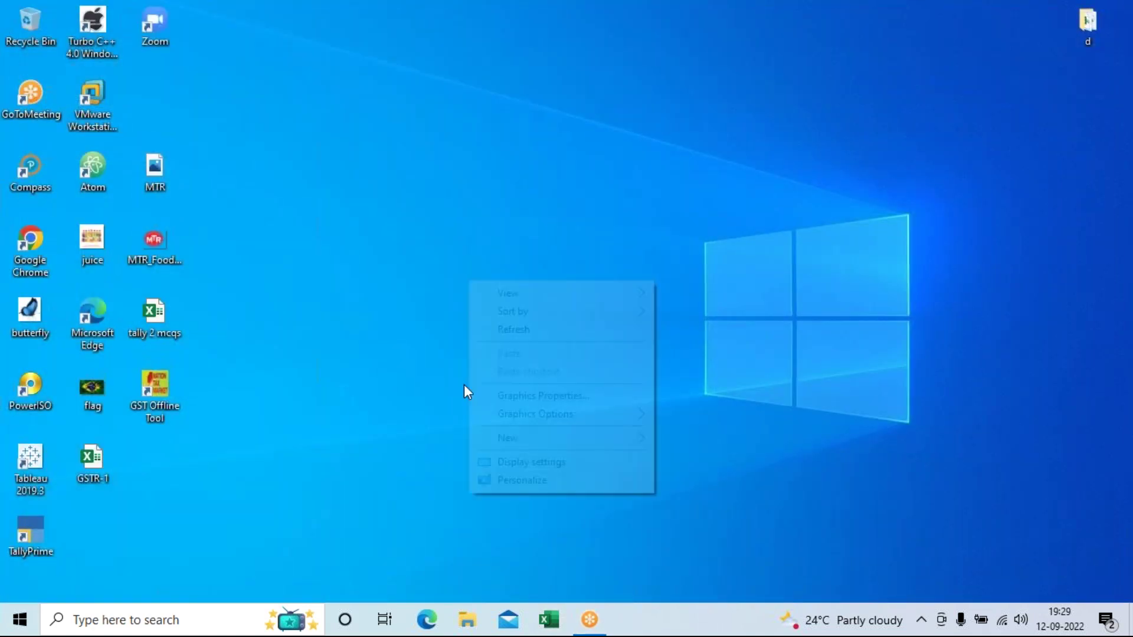
click(484, 329)
right_click(484, 302)
click(496, 349)
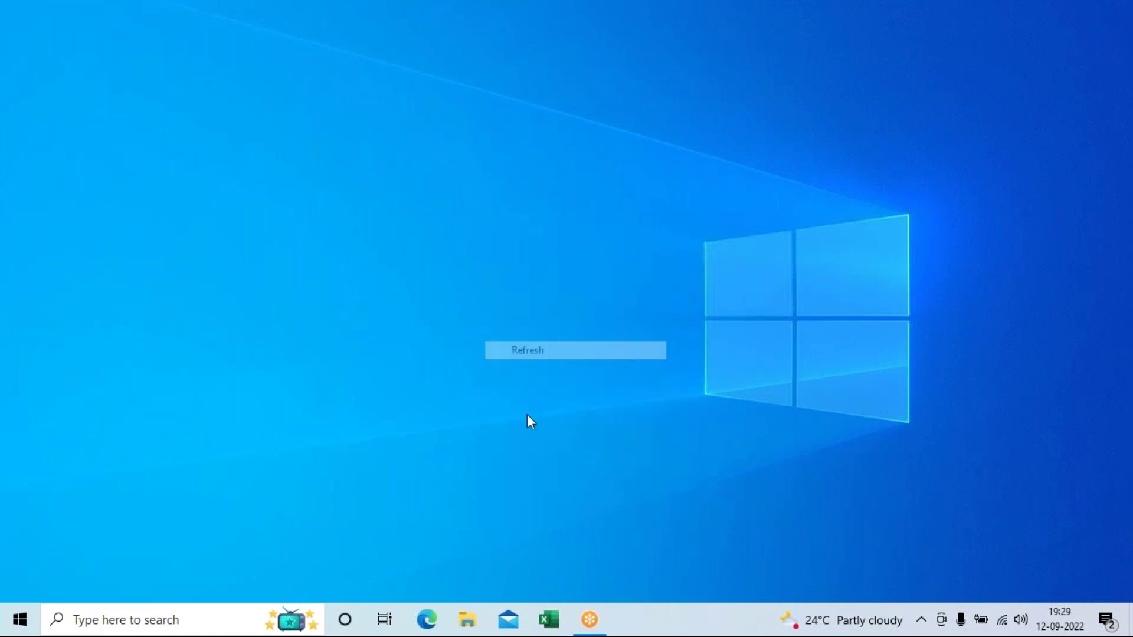
Step: Open the 'All Tabs' workbook from the Downloads folder in File Explorer
click(466, 621)
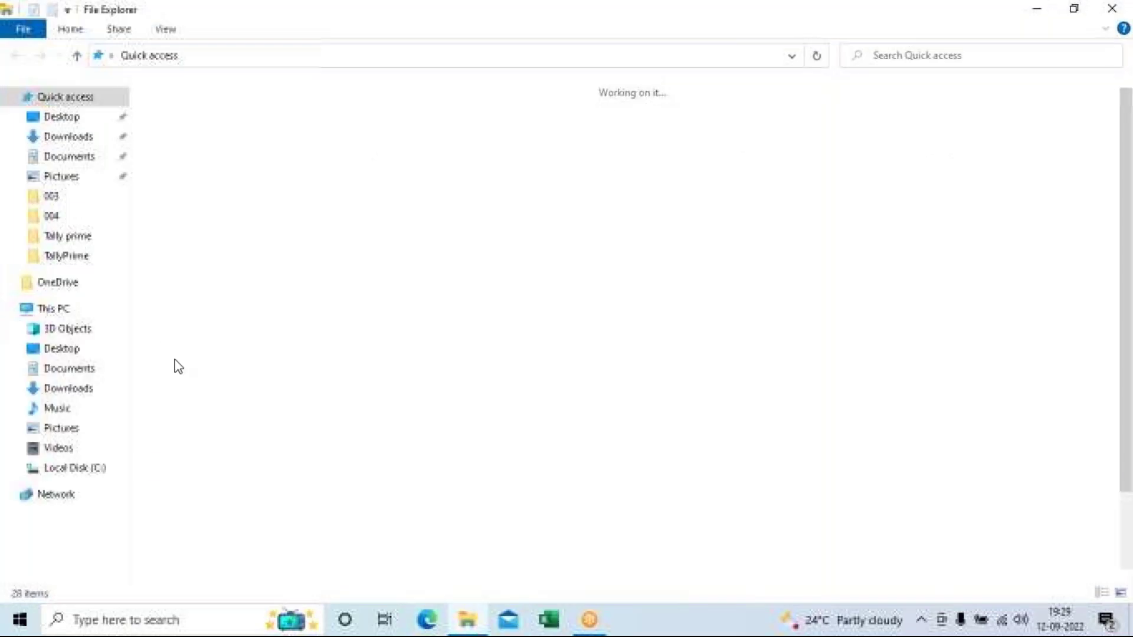
click(388, 151)
double_click(387, 151)
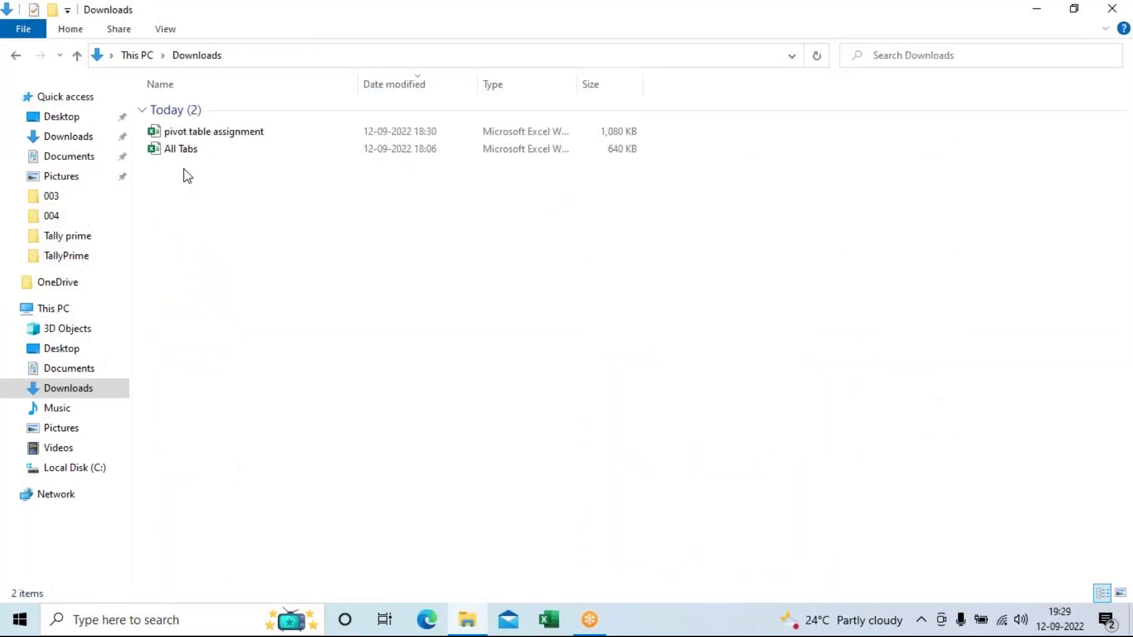
double_click(191, 151)
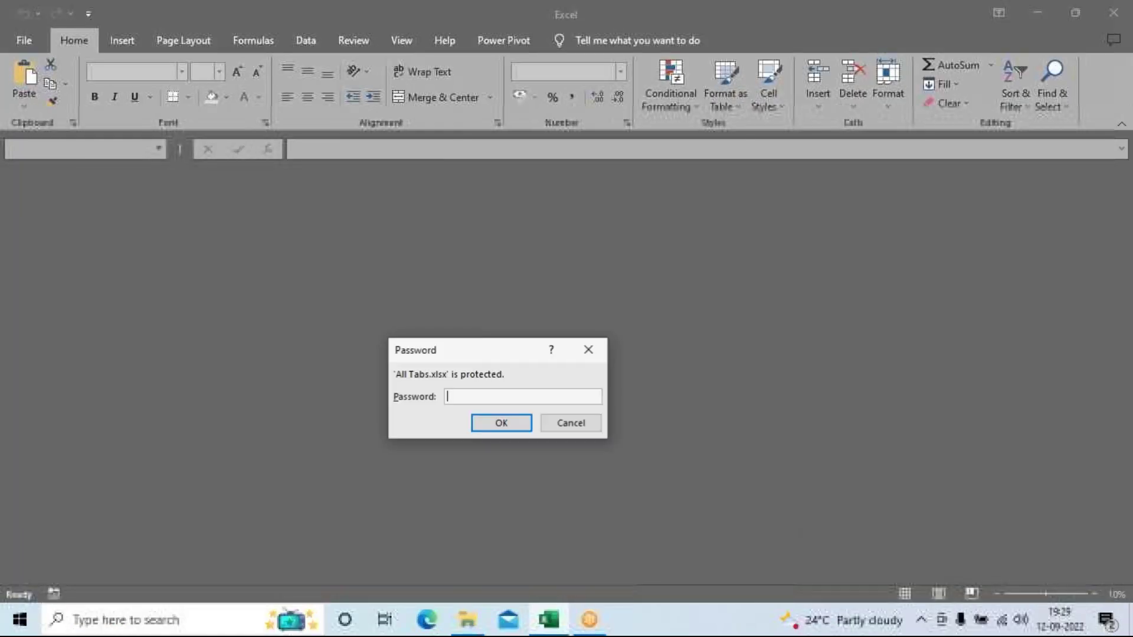
Step: Enter the workbook password to unlock All Tabs and scroll the sheet tabs to SPARKLINES
text(123)
key(Return)
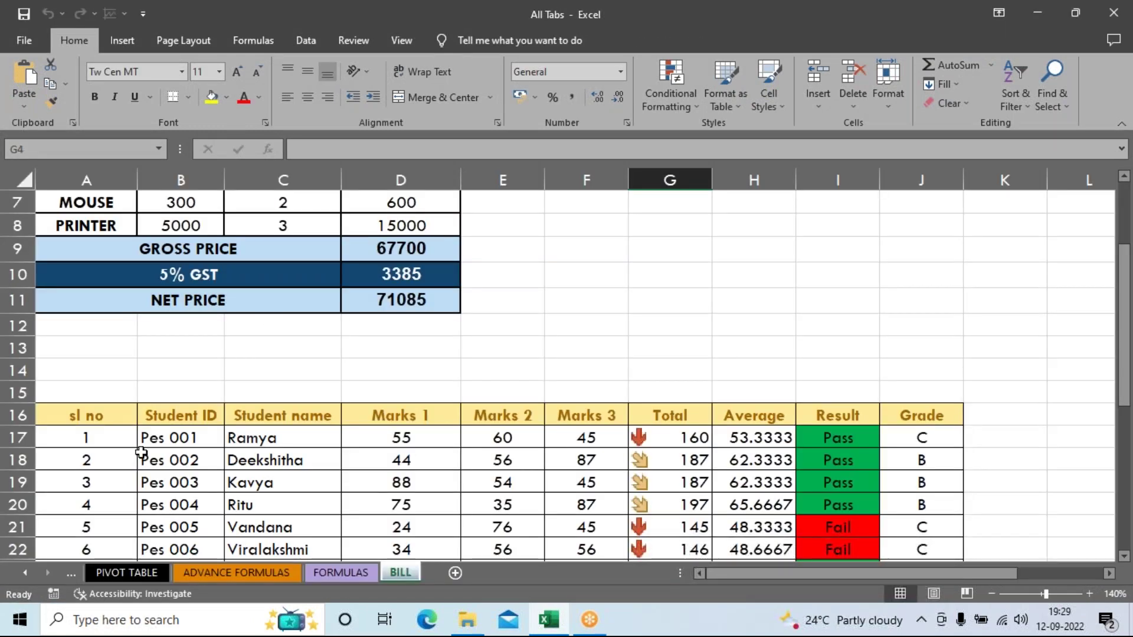
click(70, 575)
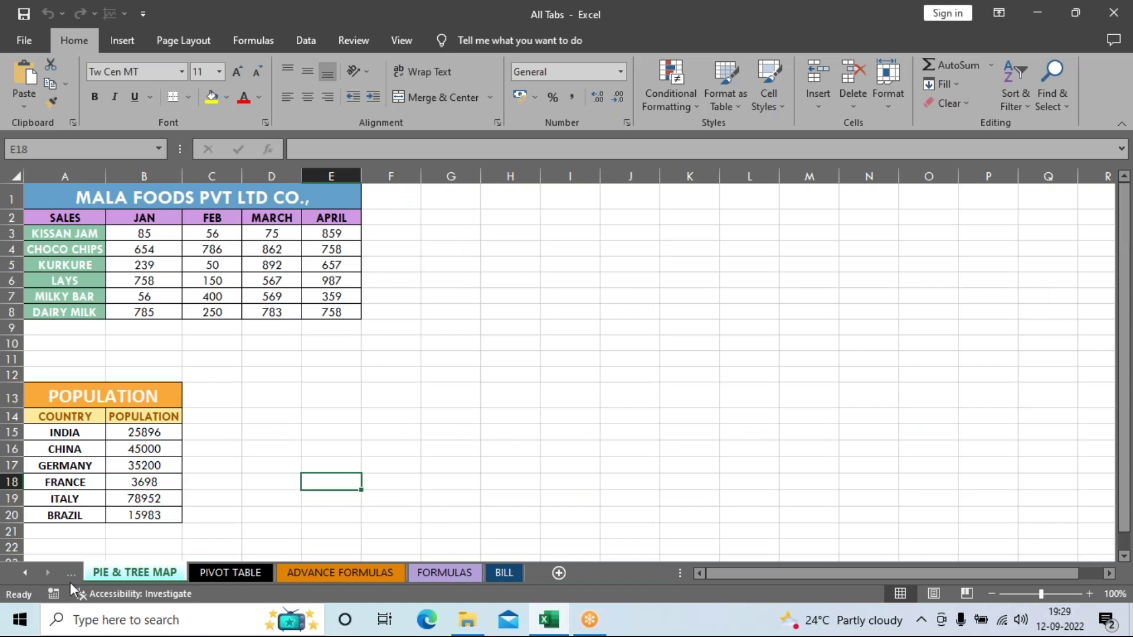
click(68, 576)
click(68, 575)
click(69, 576)
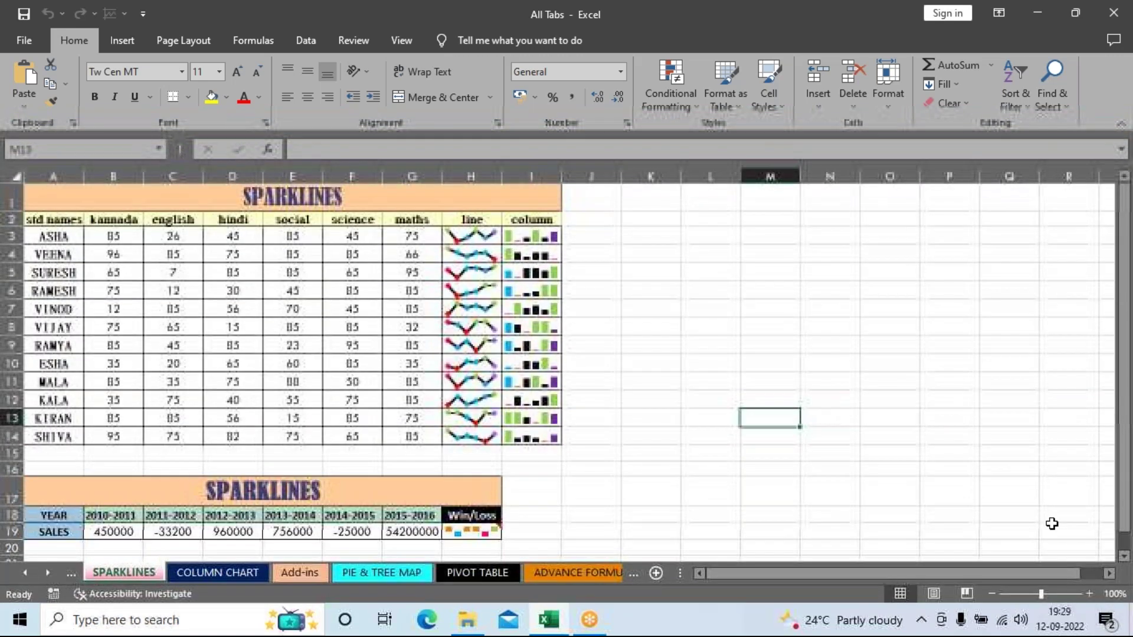
Step: Clear the line and column sparklines from H3:I13
ctrl+scroll(1051, 523, up, 4)
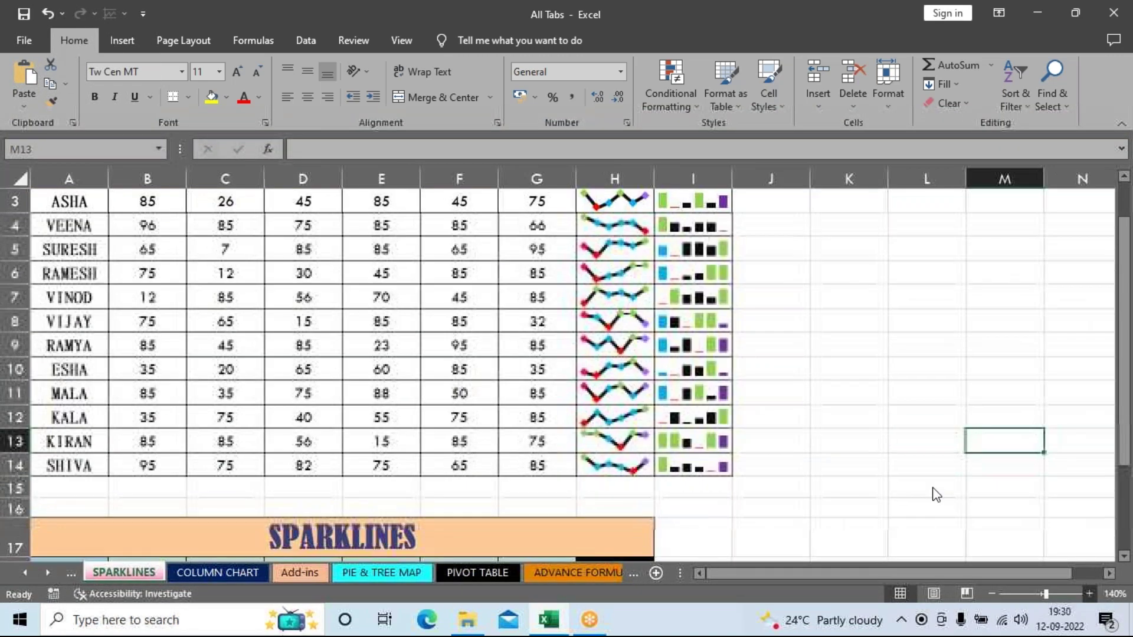
ctrl+scroll(935, 494, up, 1)
drag(616, 271, 745, 538)
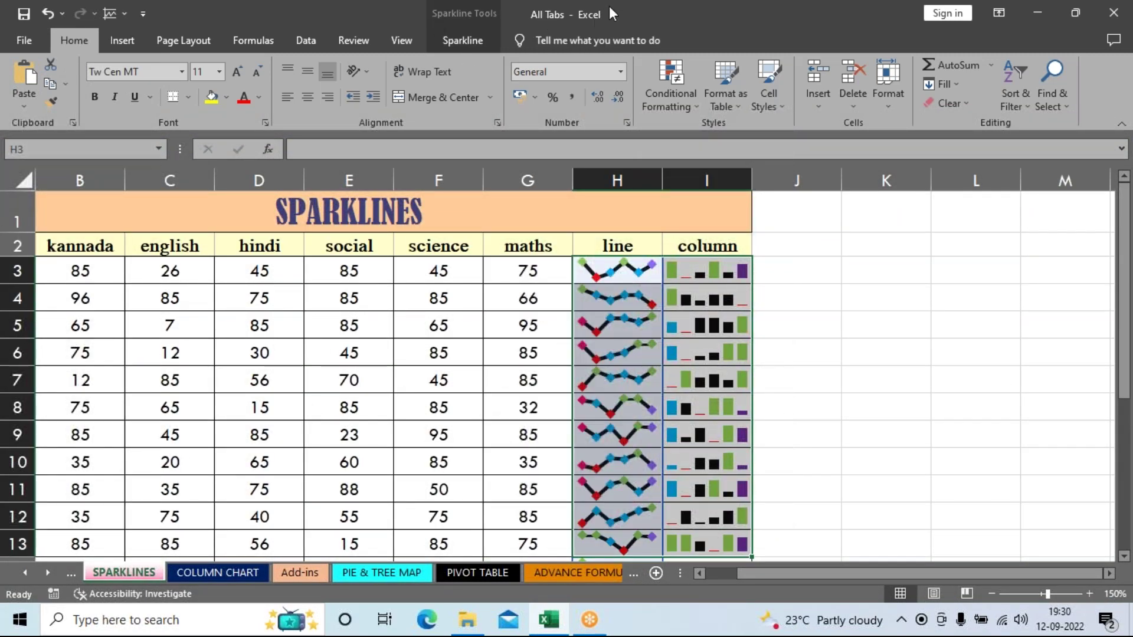
click(477, 57)
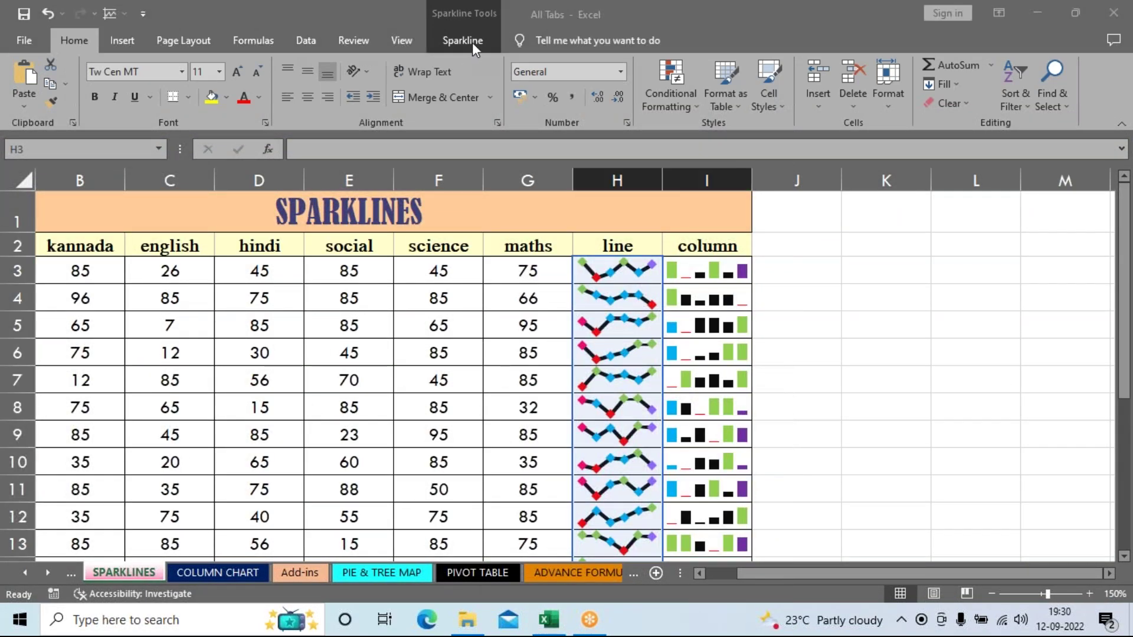
click(463, 40)
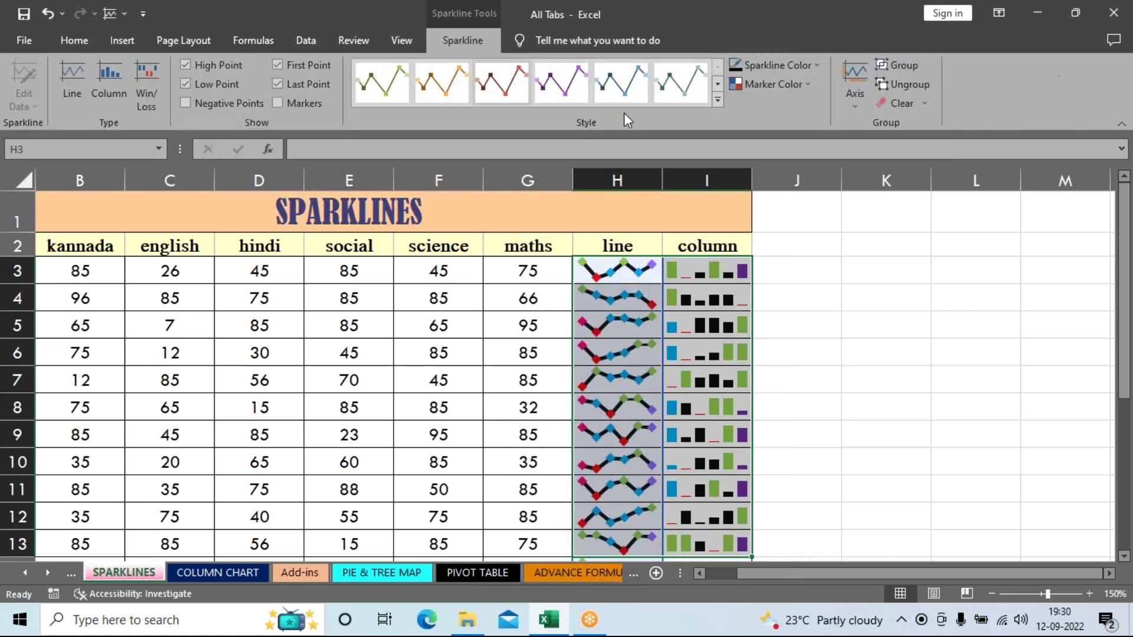
click(898, 108)
click(885, 324)
Step: Clear the sparklines from H14:I14
scroll(908, 348, down, 4)
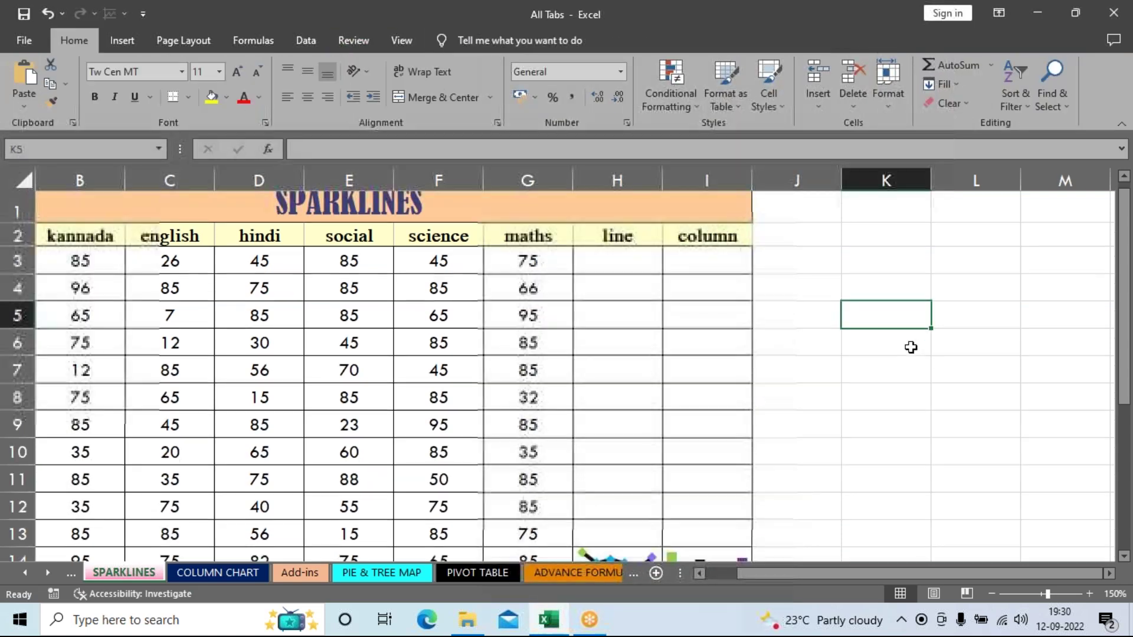
drag(649, 236, 721, 229)
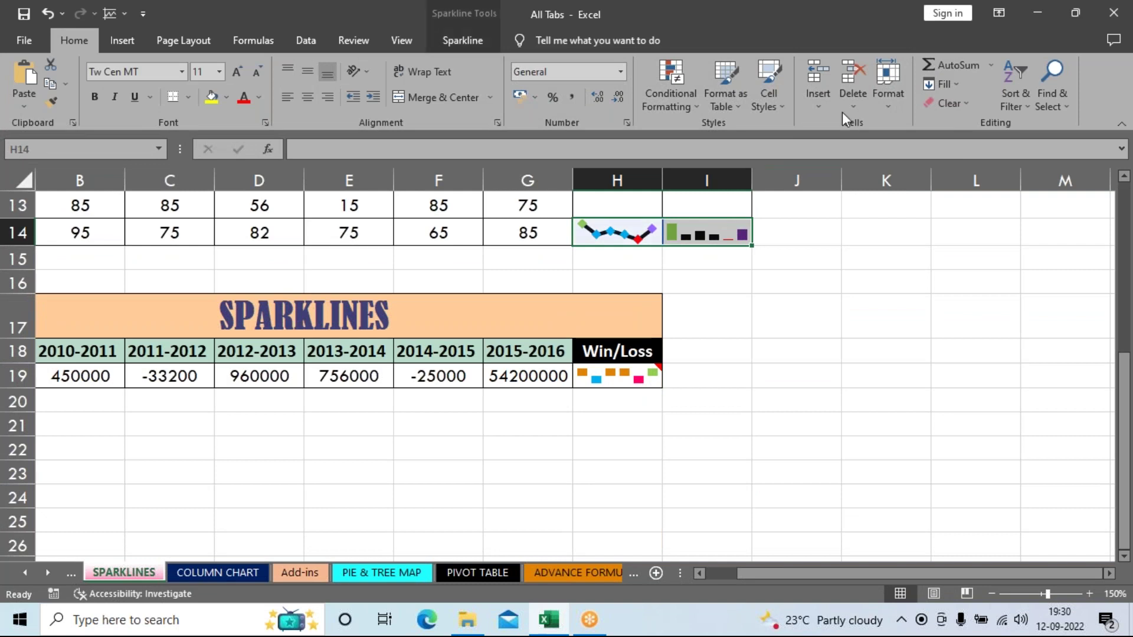
click(467, 40)
click(896, 105)
click(819, 317)
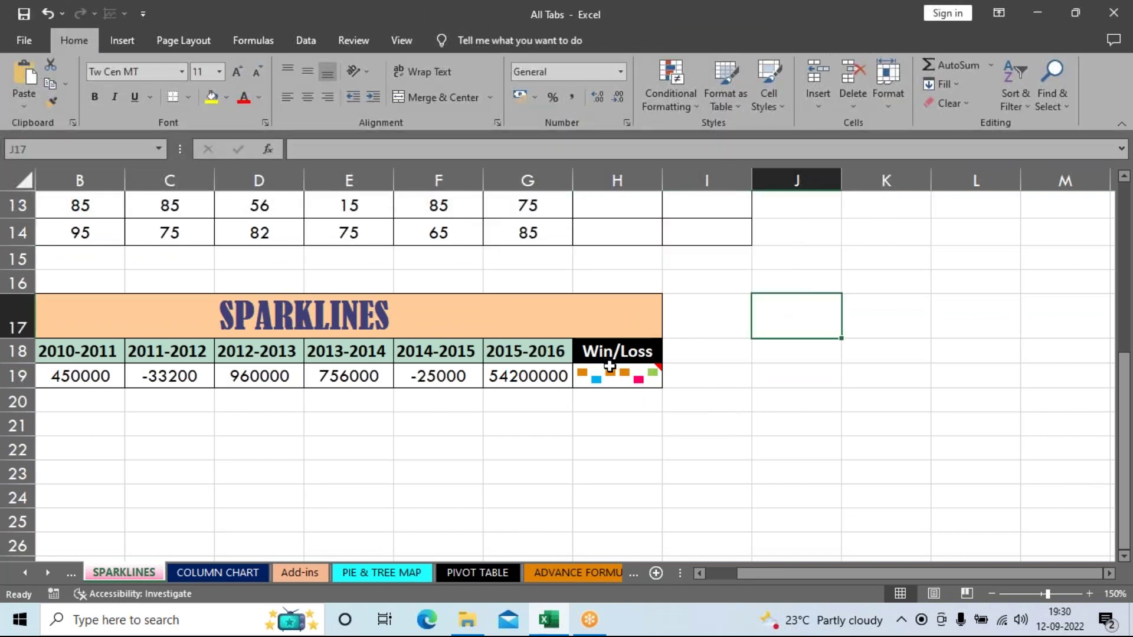
Step: Clear the Win/Loss sparkline from cell H19
click(615, 380)
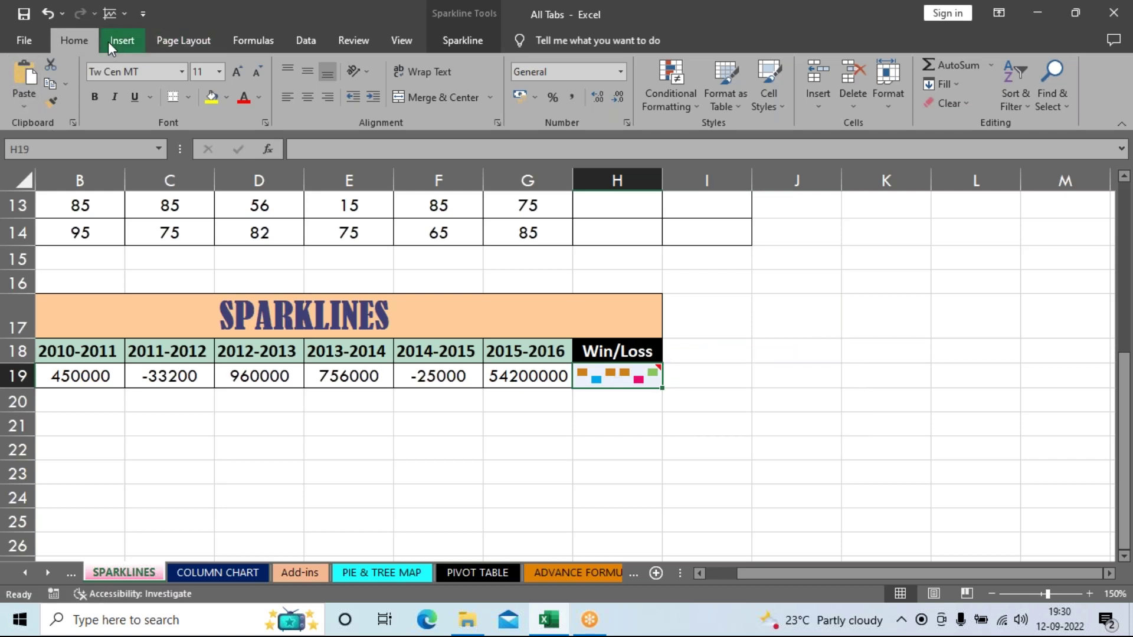
click(186, 42)
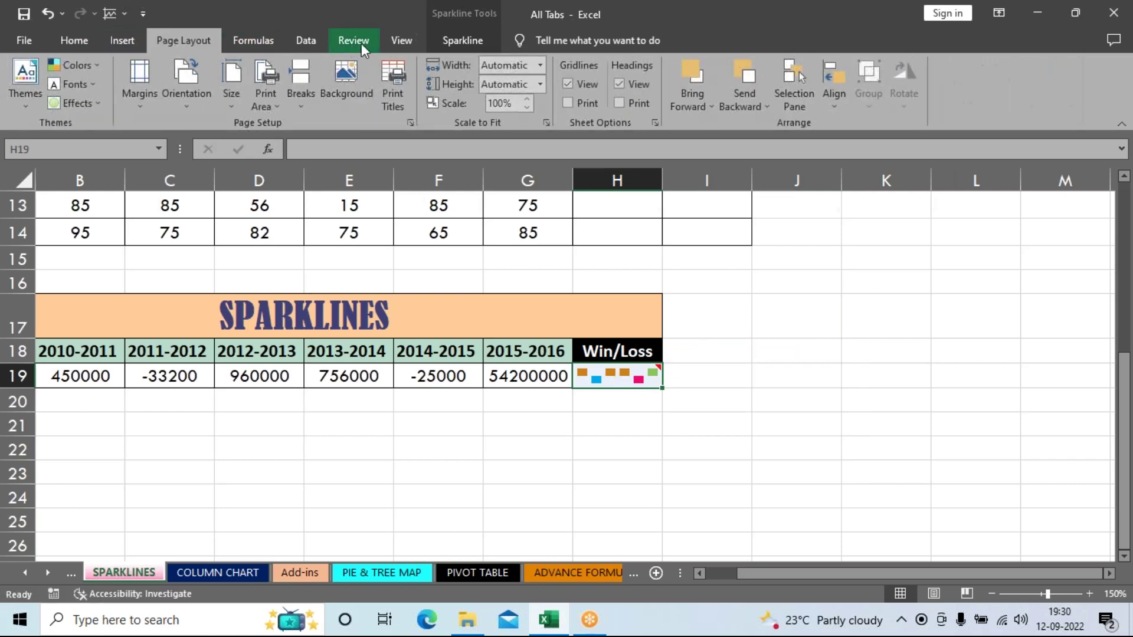
click(403, 40)
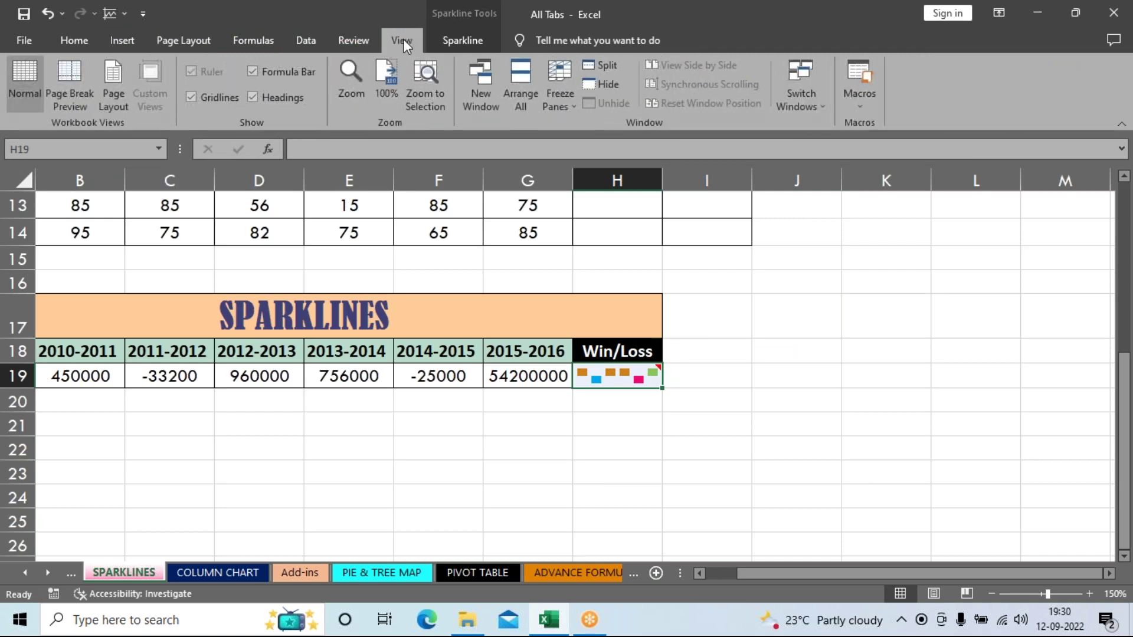
click(347, 41)
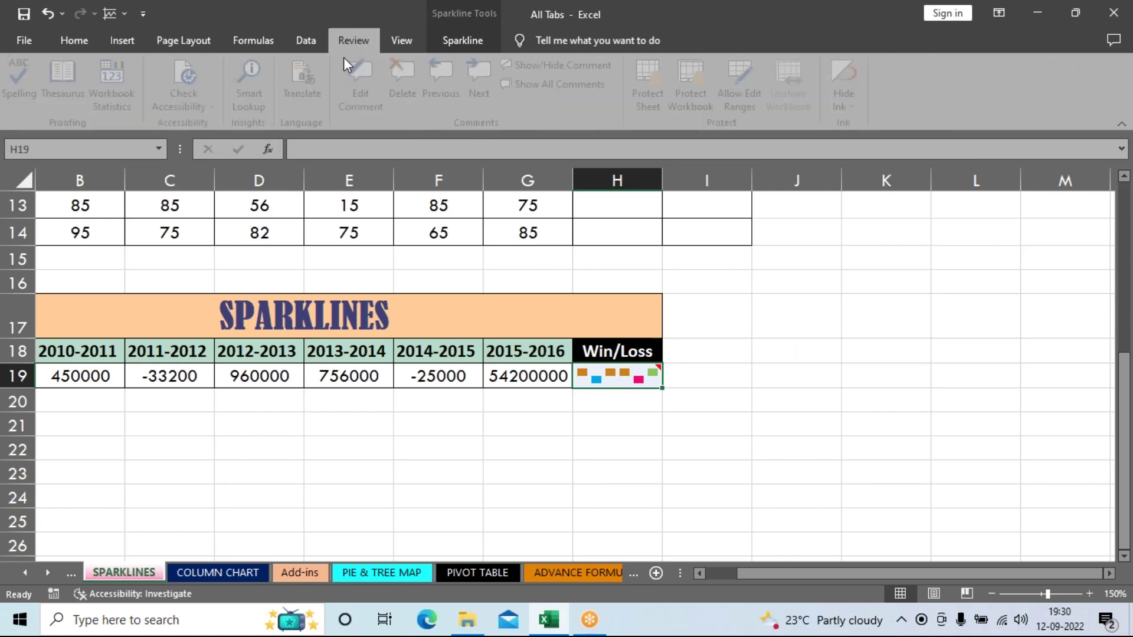
click(463, 40)
click(913, 101)
click(867, 384)
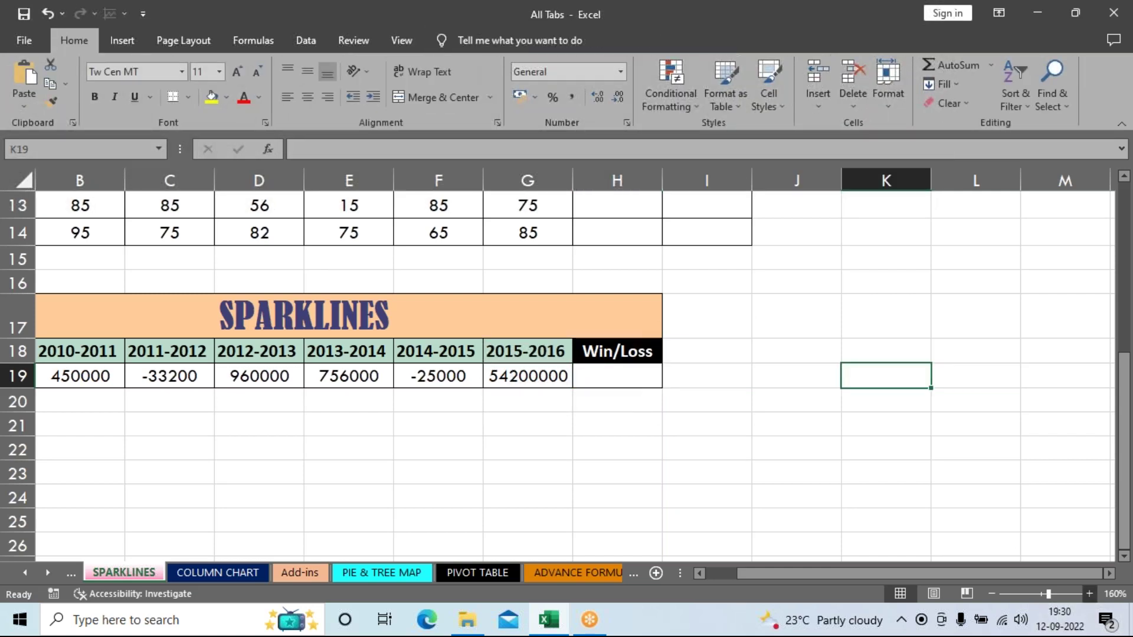
Step: Zoom the sheet to 160%, return to row 1, select H3 and bring up the Insert ribbon
click(1089, 593)
scroll(1028, 525, up, 3)
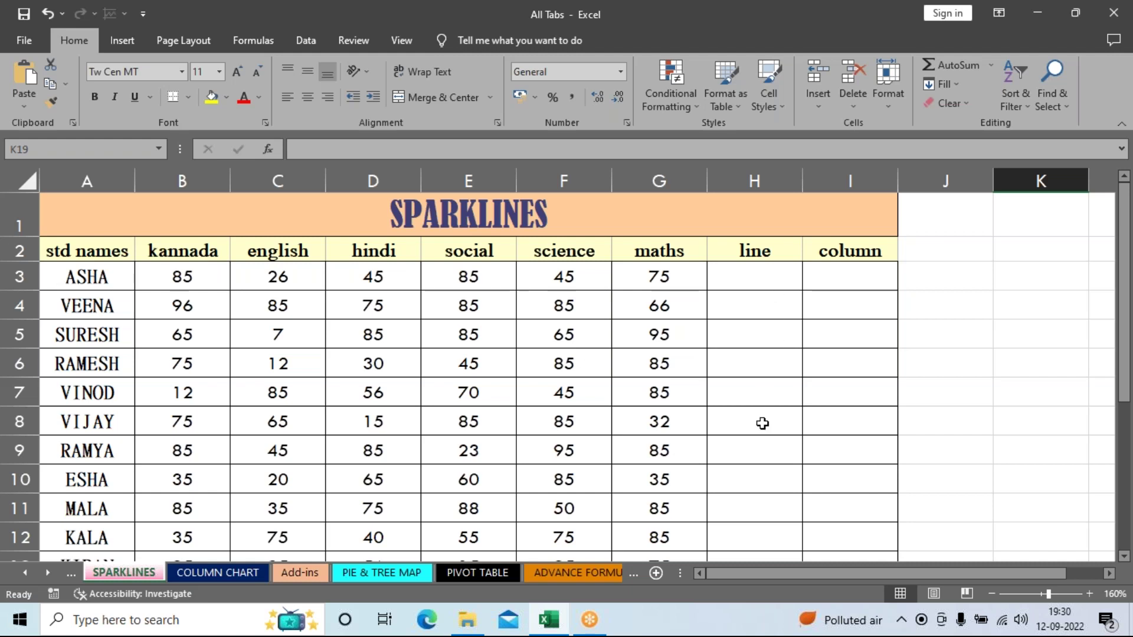
drag(740, 341, 738, 395)
click(785, 529)
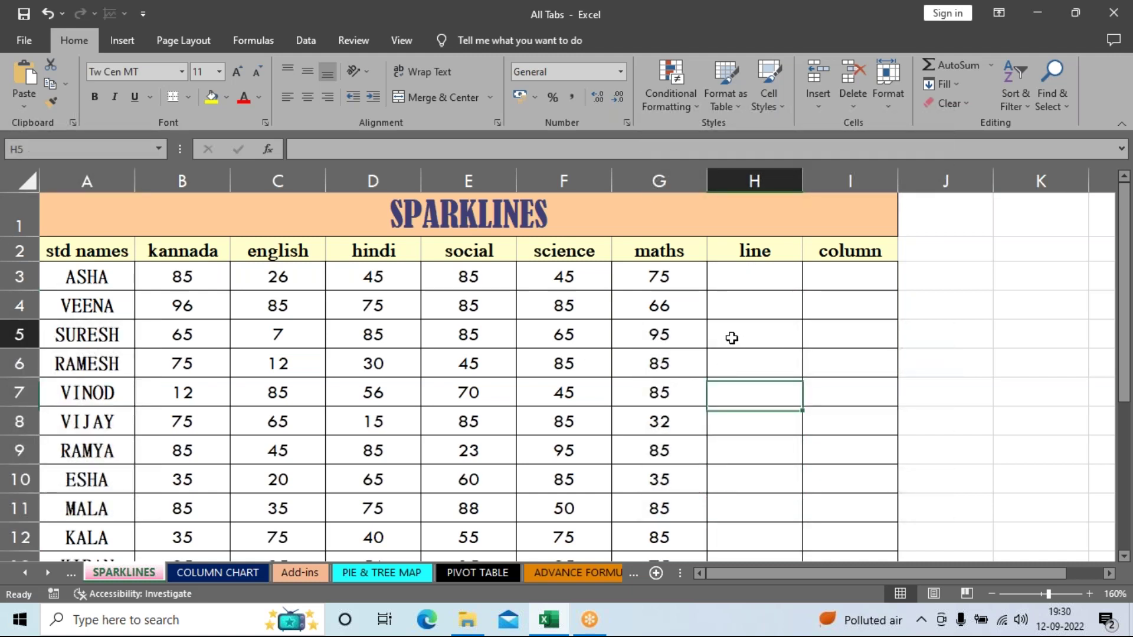
click(745, 277)
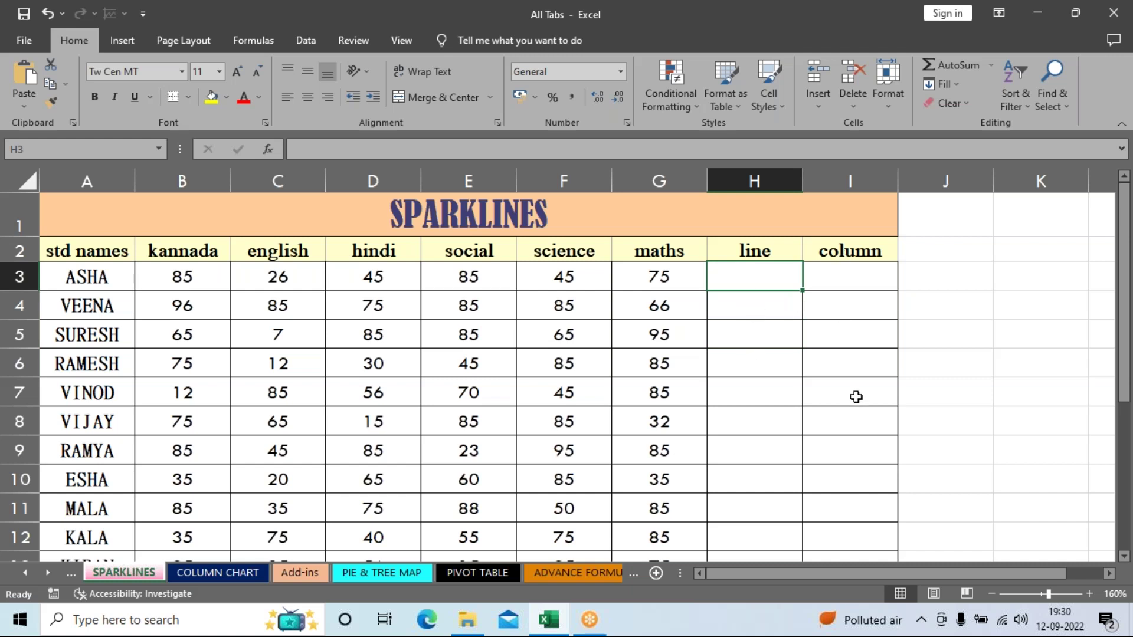
click(122, 43)
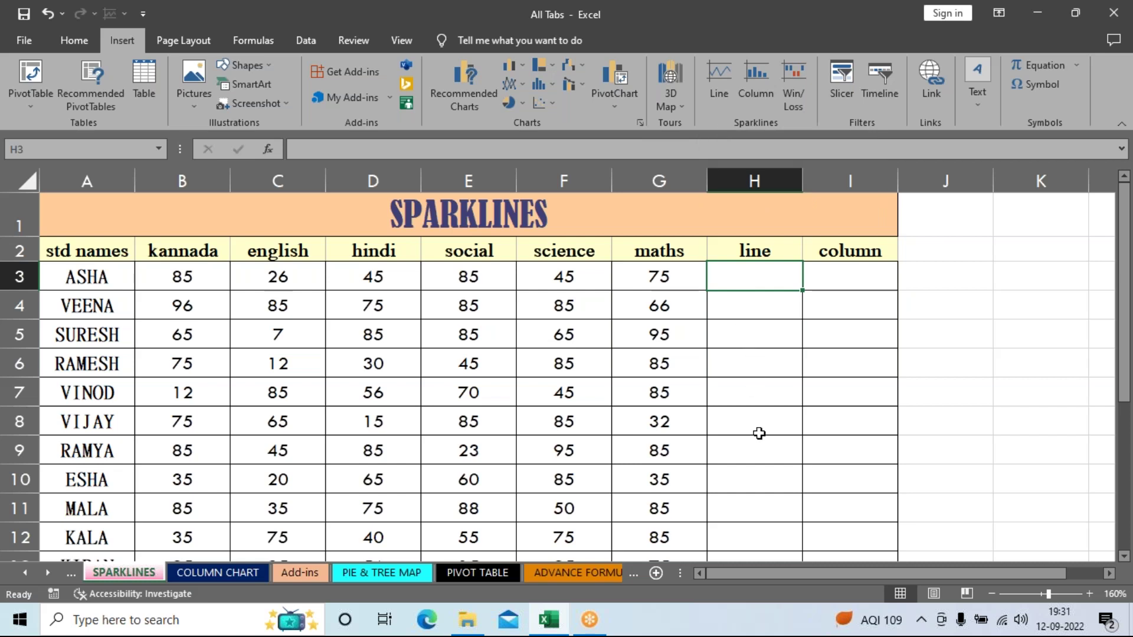
Step: Insert a line sparkline in H3 using ASHA's marks in B3:G3 as the data range
click(979, 370)
click(748, 277)
click(718, 83)
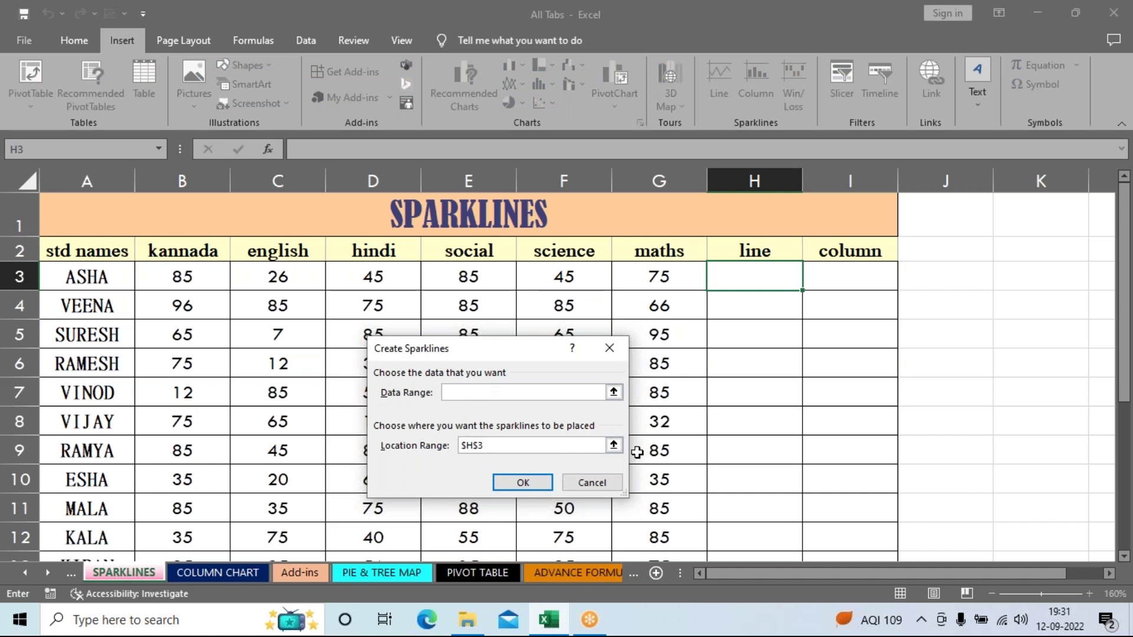
click(613, 392)
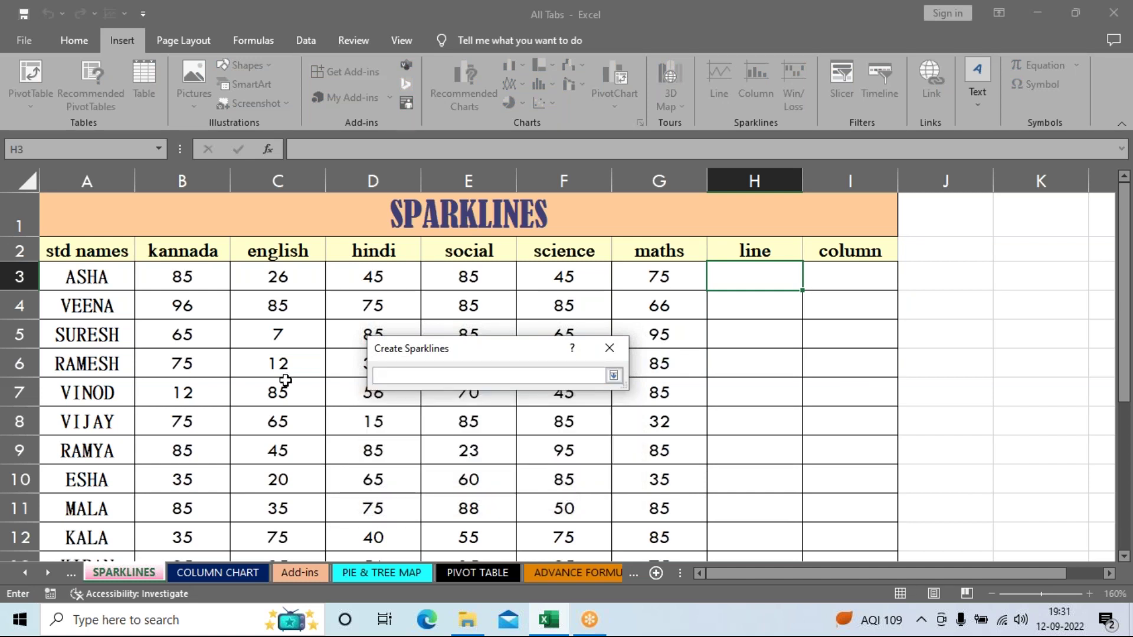
drag(204, 281, 656, 283)
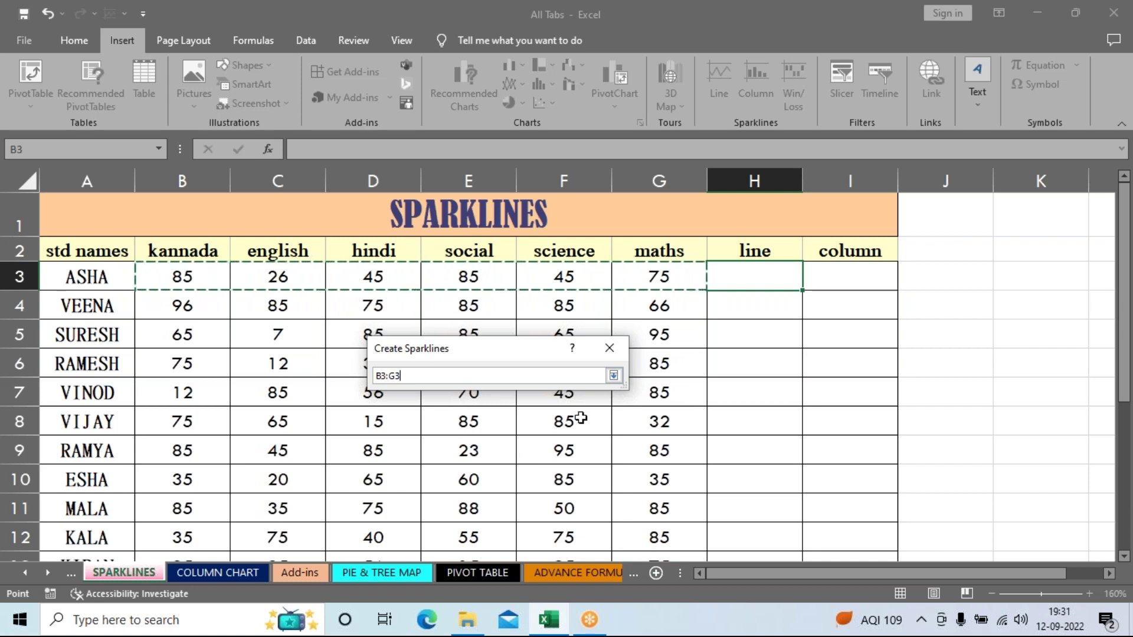
click(614, 375)
click(527, 483)
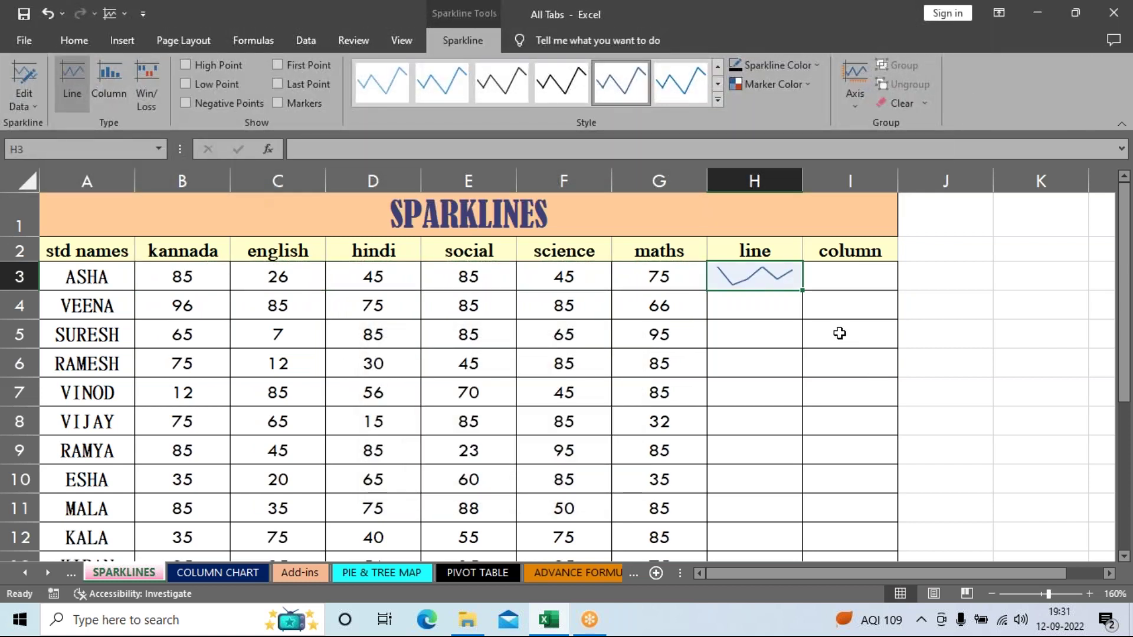
Step: Fill the H3 line sparkline down column H to H14 for every student
click(839, 334)
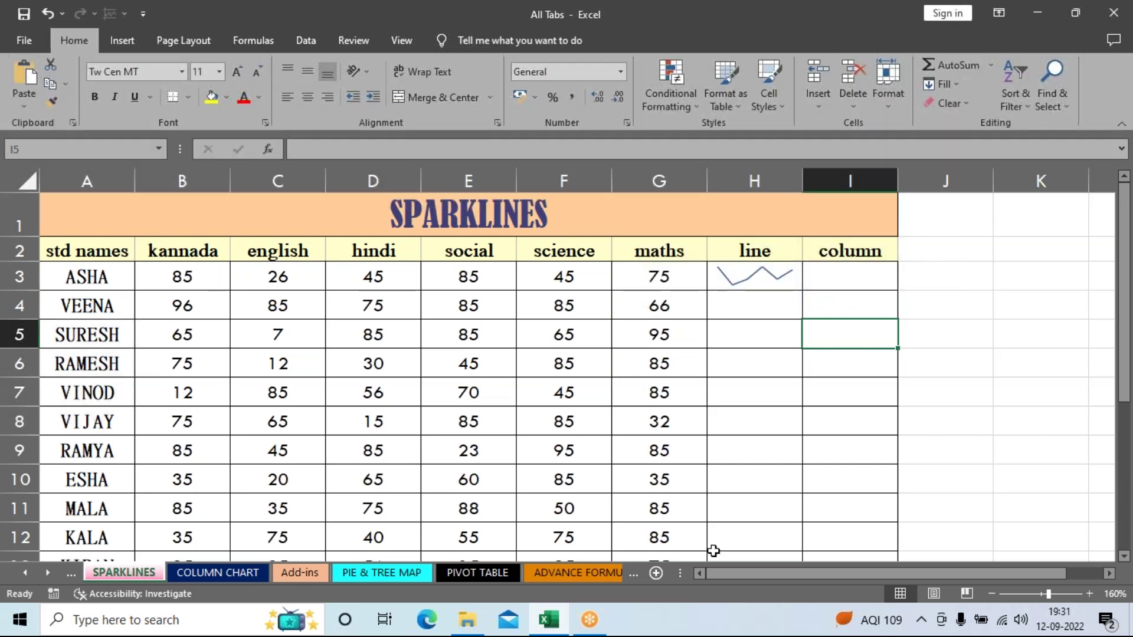
click(749, 278)
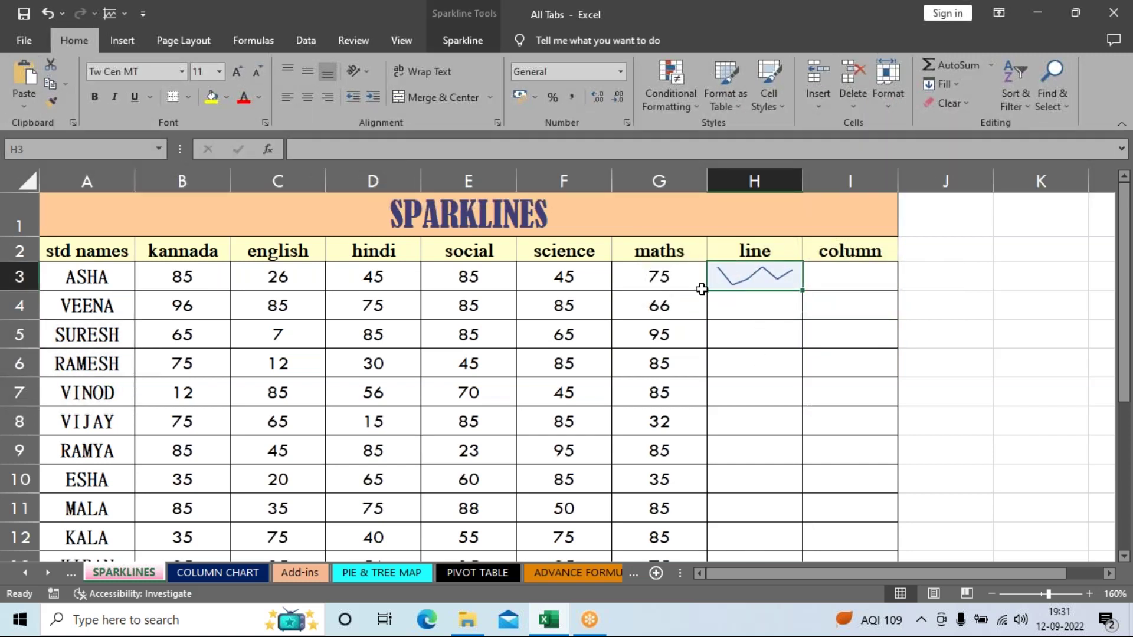
click(122, 40)
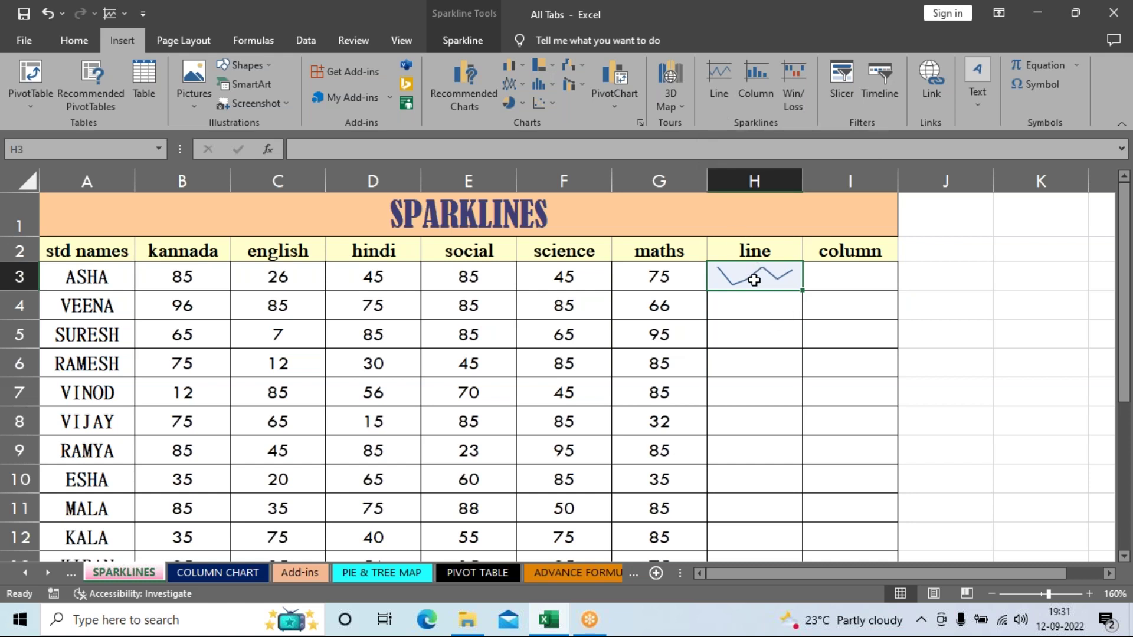
drag(804, 290, 767, 518)
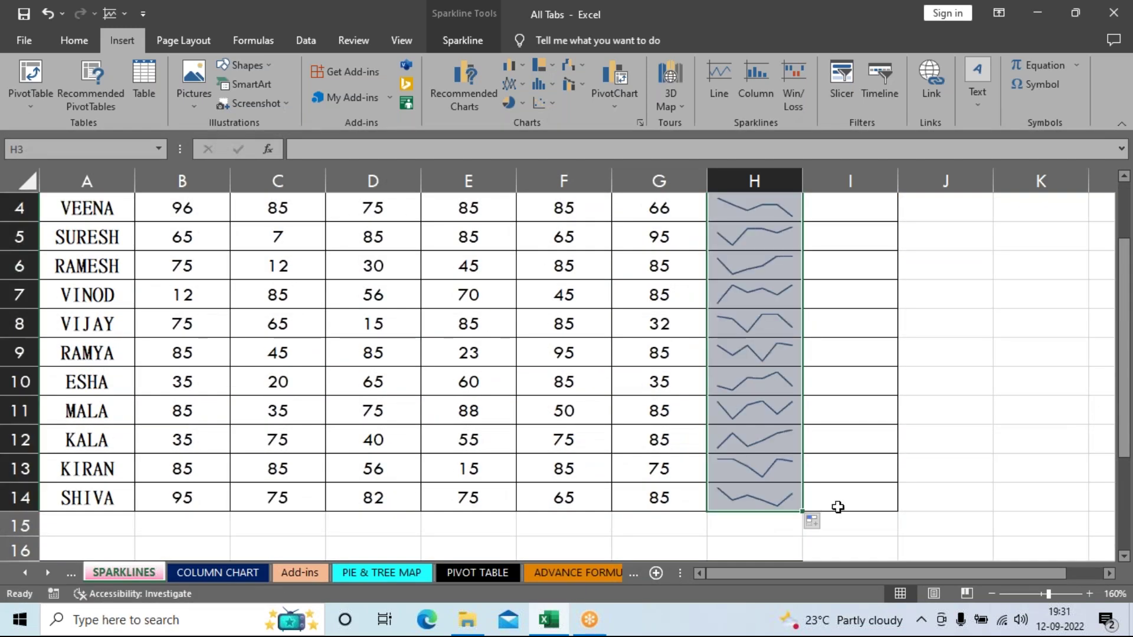
Step: Check the filled sparklines in column H and select the sparkline group through H6
click(935, 433)
scroll(936, 430, up, 1)
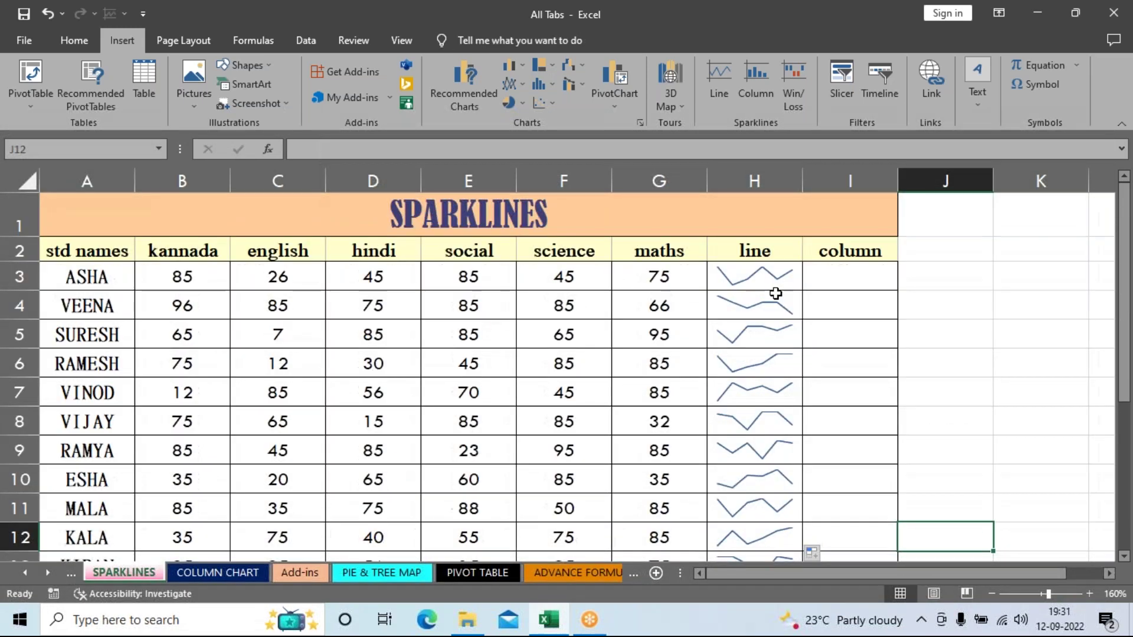
click(775, 293)
click(755, 422)
click(761, 478)
click(769, 509)
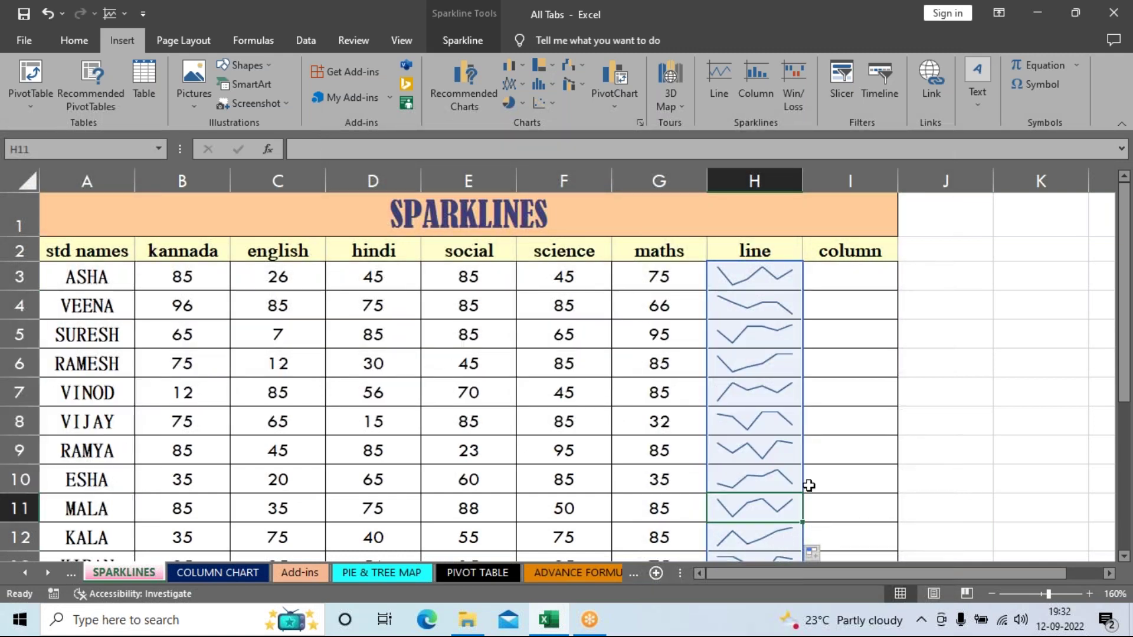
click(966, 415)
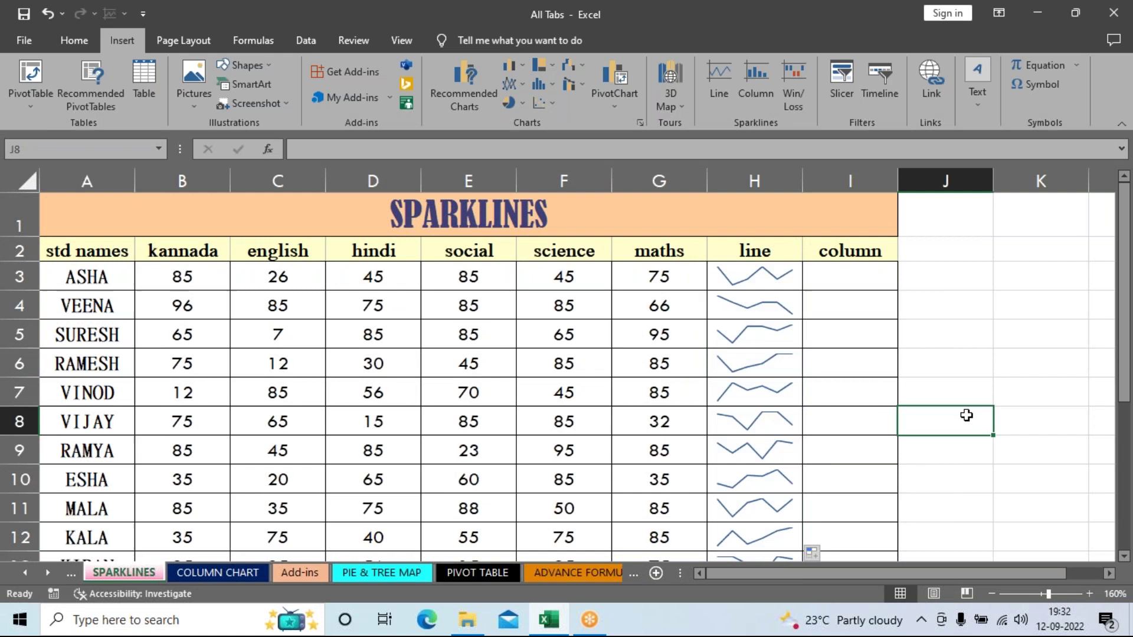
click(1036, 355)
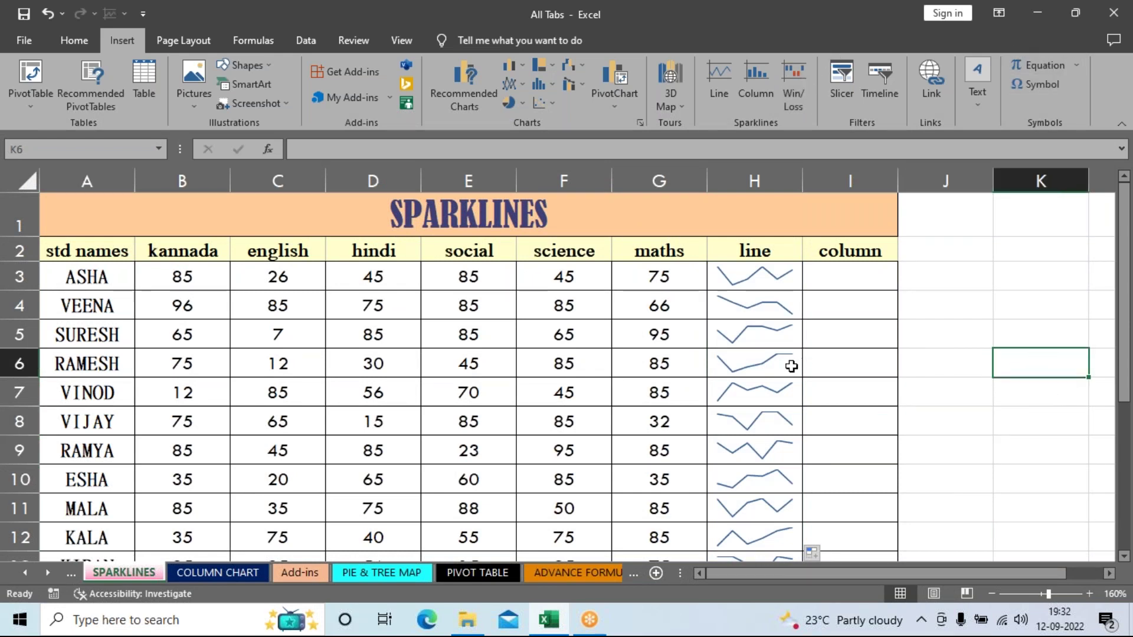
click(764, 357)
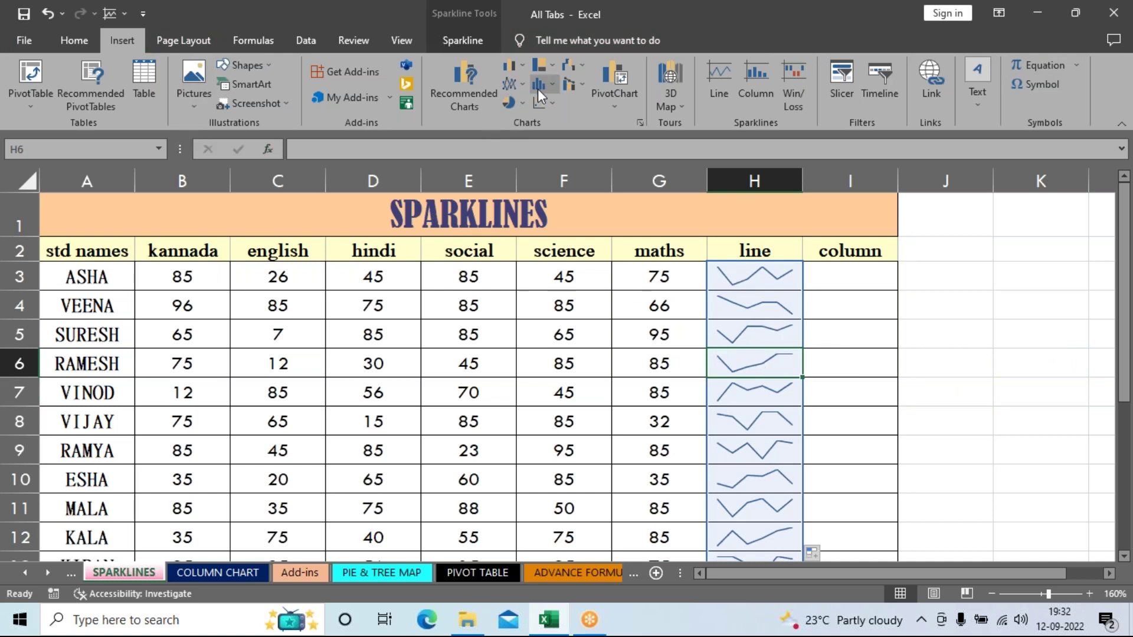
Step: Apply a black style from the Sparkline Style gallery
click(443, 42)
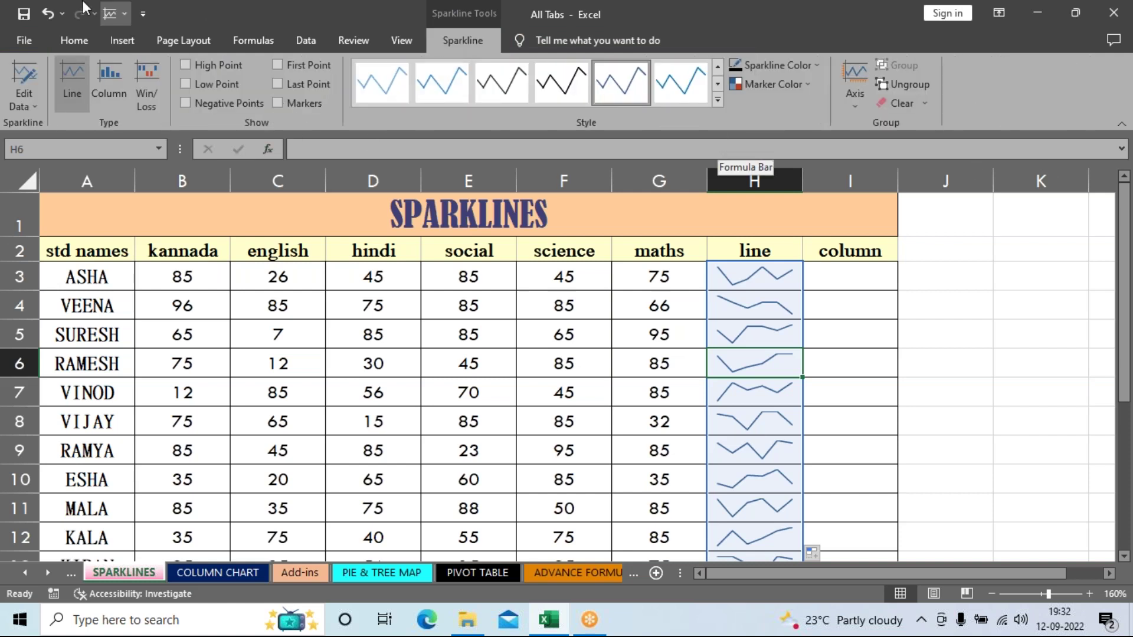
click(717, 103)
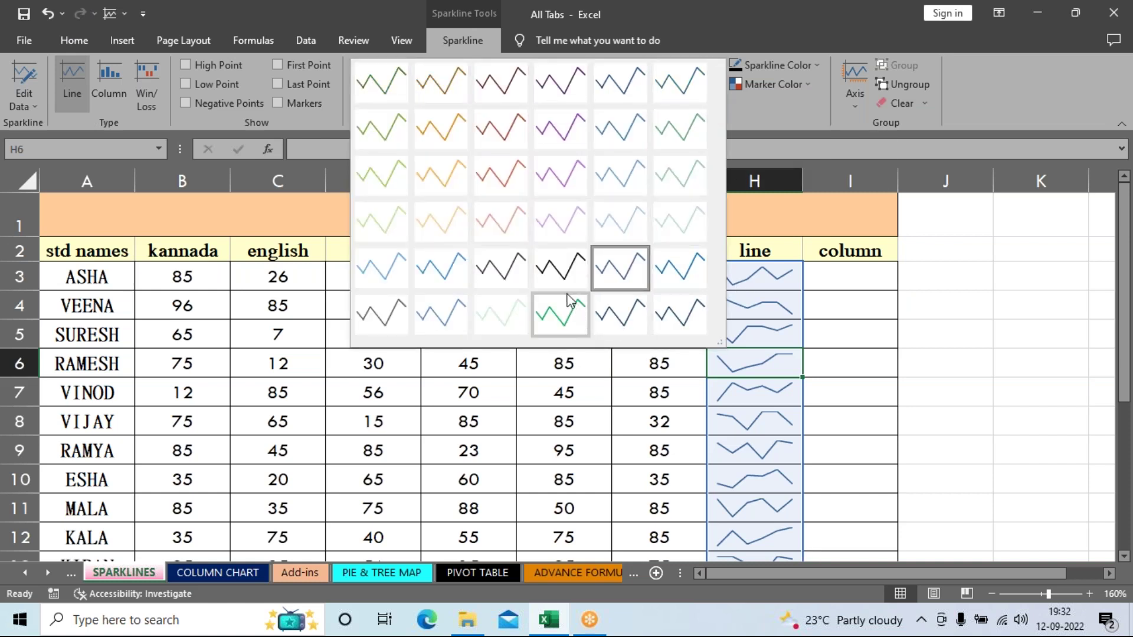
click(561, 275)
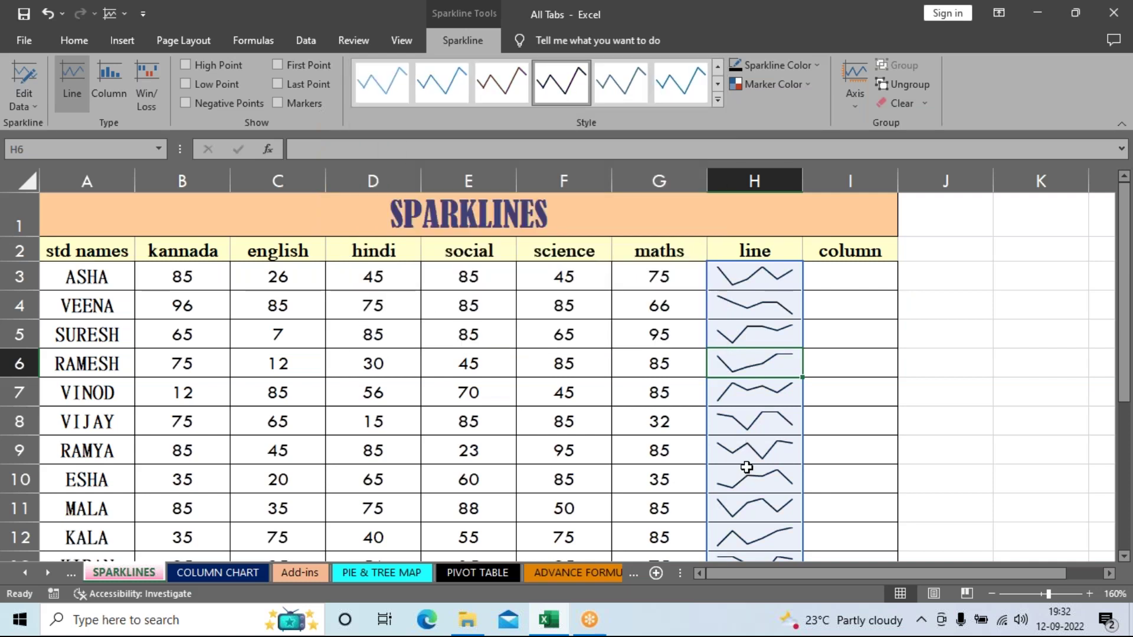
Step: Try yellow as the sparkline colour, then set it back to black
click(822, 62)
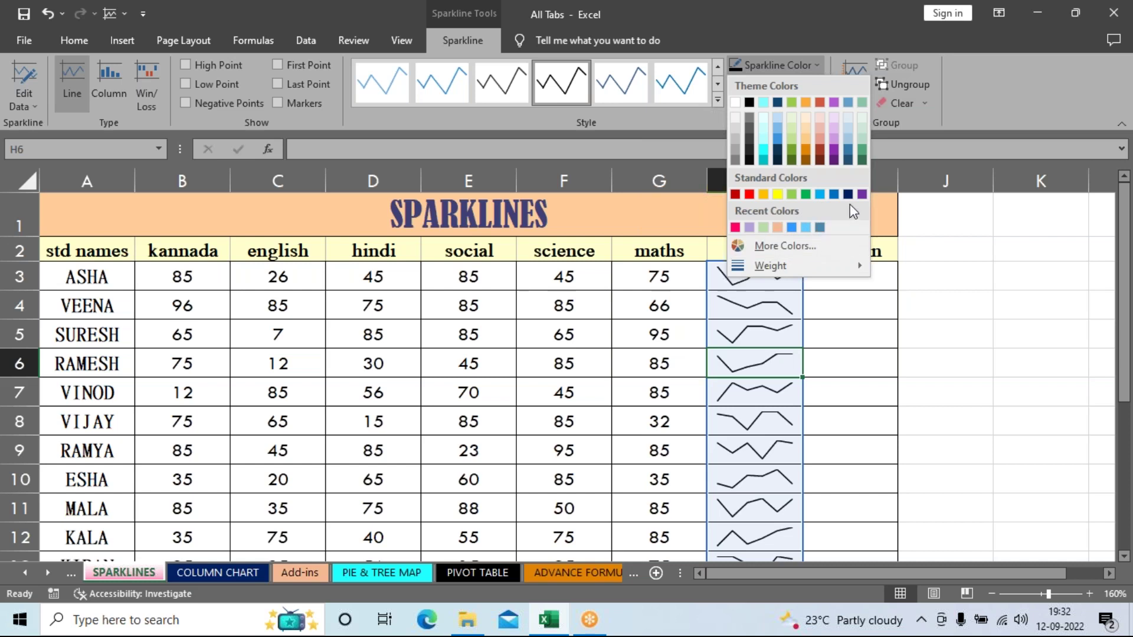
key(Escape)
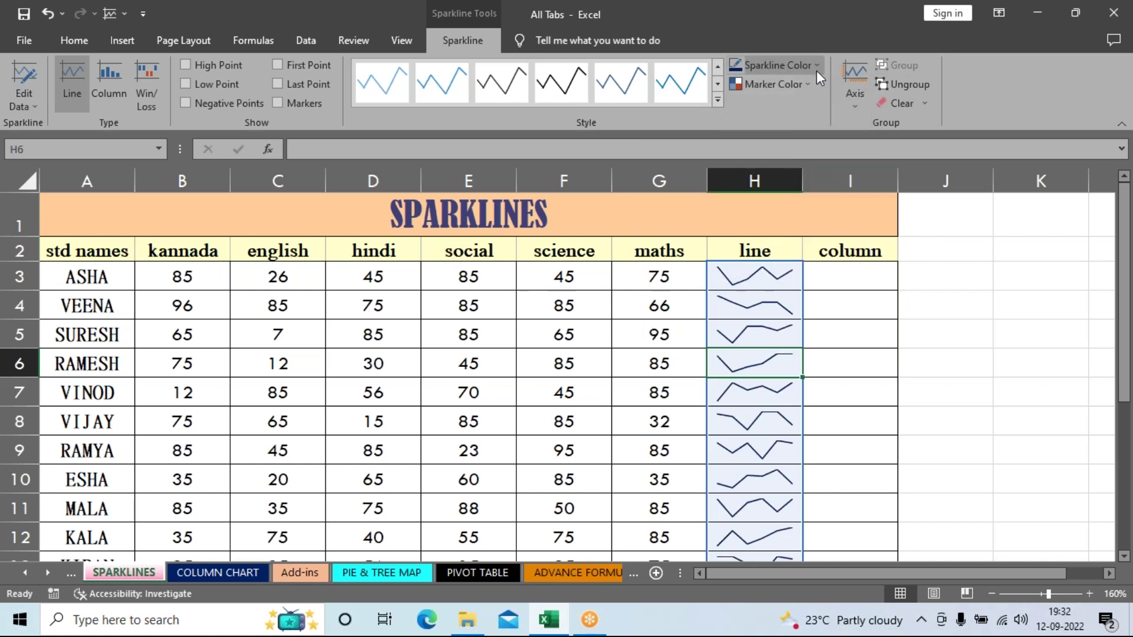
click(816, 68)
click(777, 194)
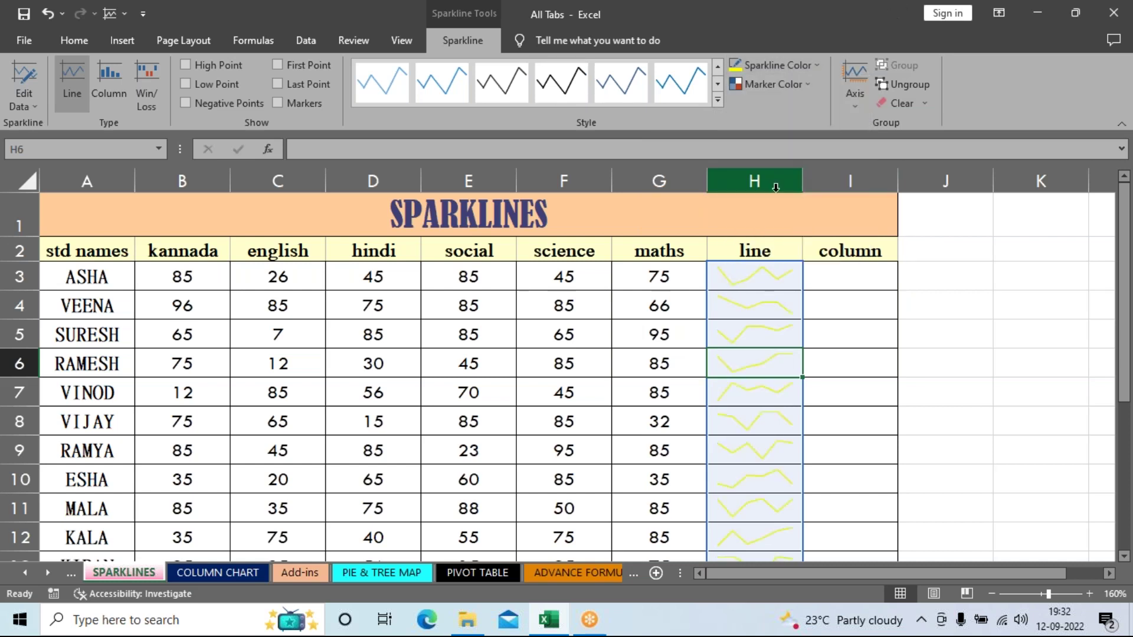
click(807, 67)
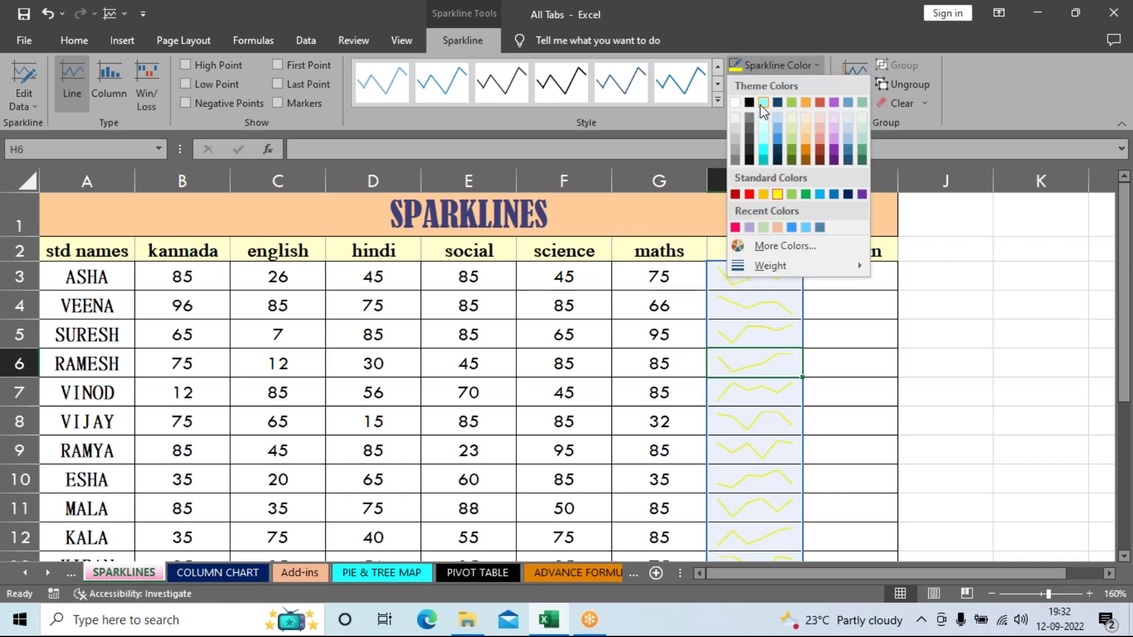
click(750, 106)
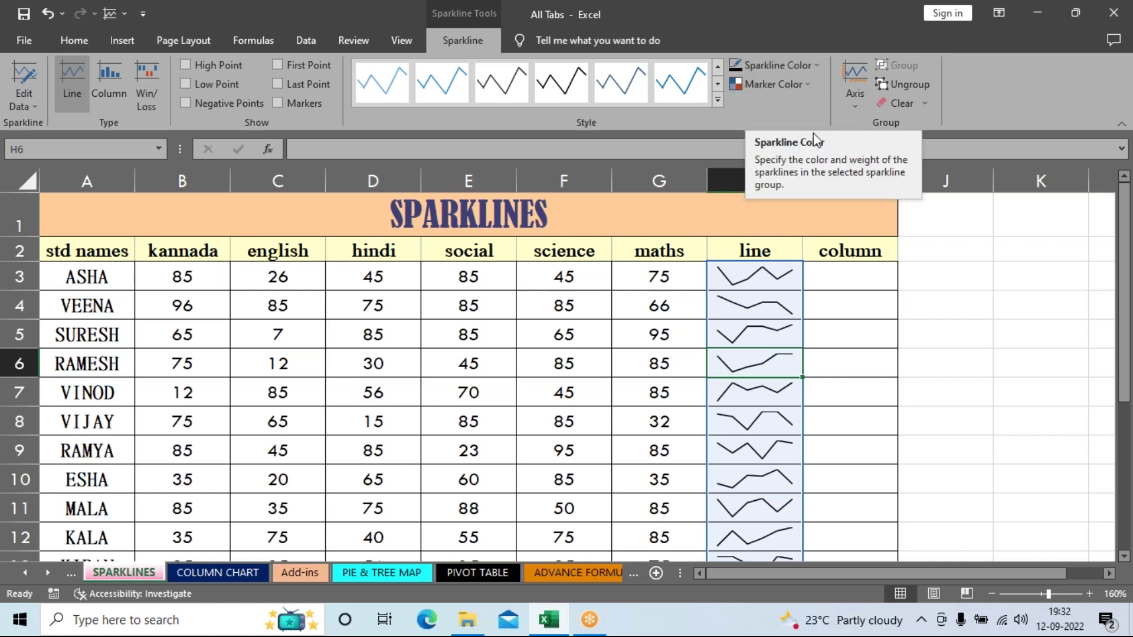
click(810, 87)
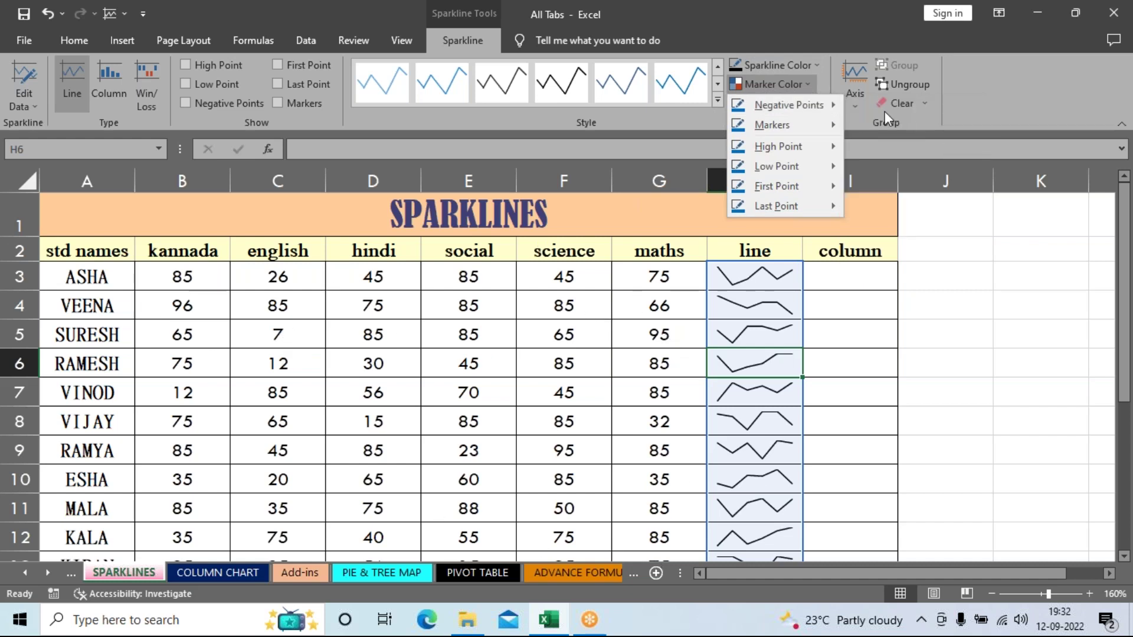
Step: Turn on sparkline markers in yellow, then change the marker colour to orange
mouse_move(826, 126)
mouse_move(780, 126)
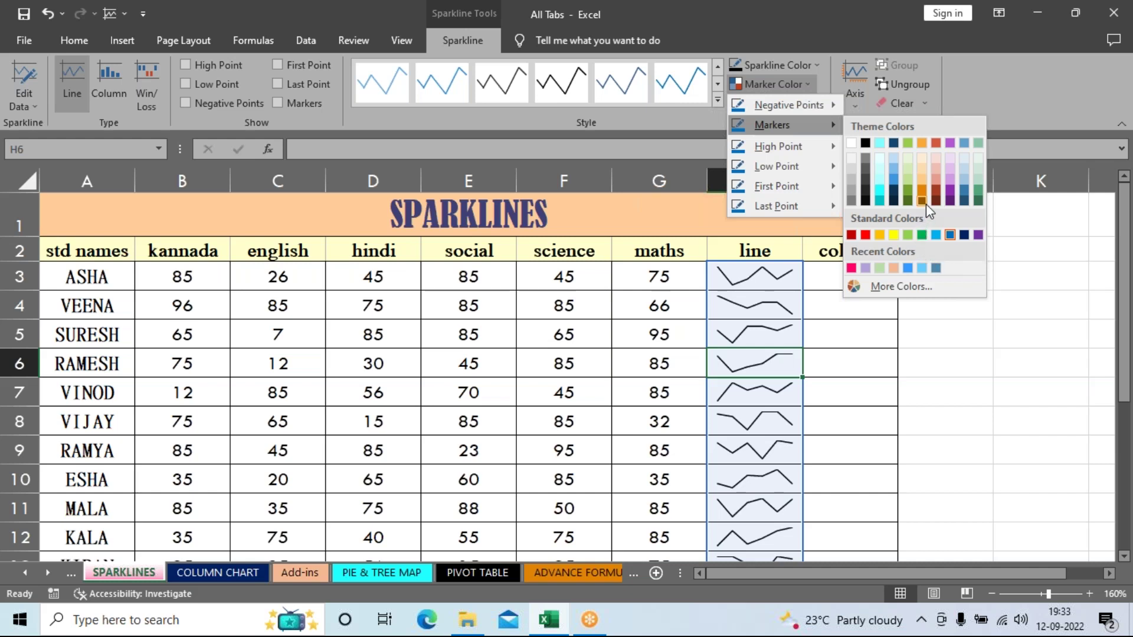
click(892, 236)
click(763, 84)
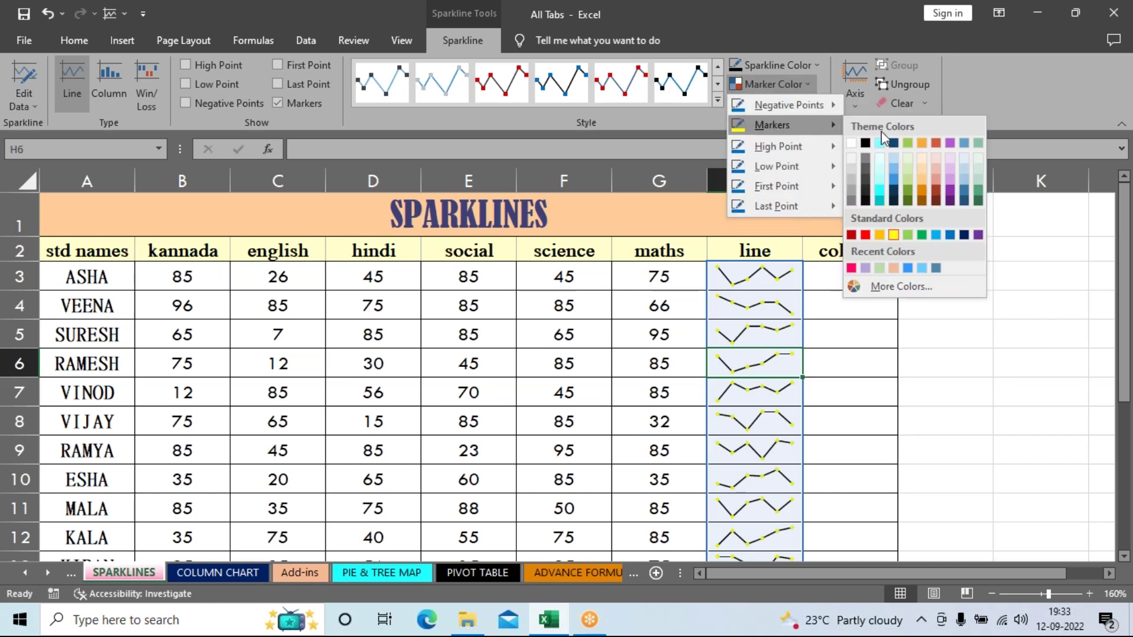
click(923, 147)
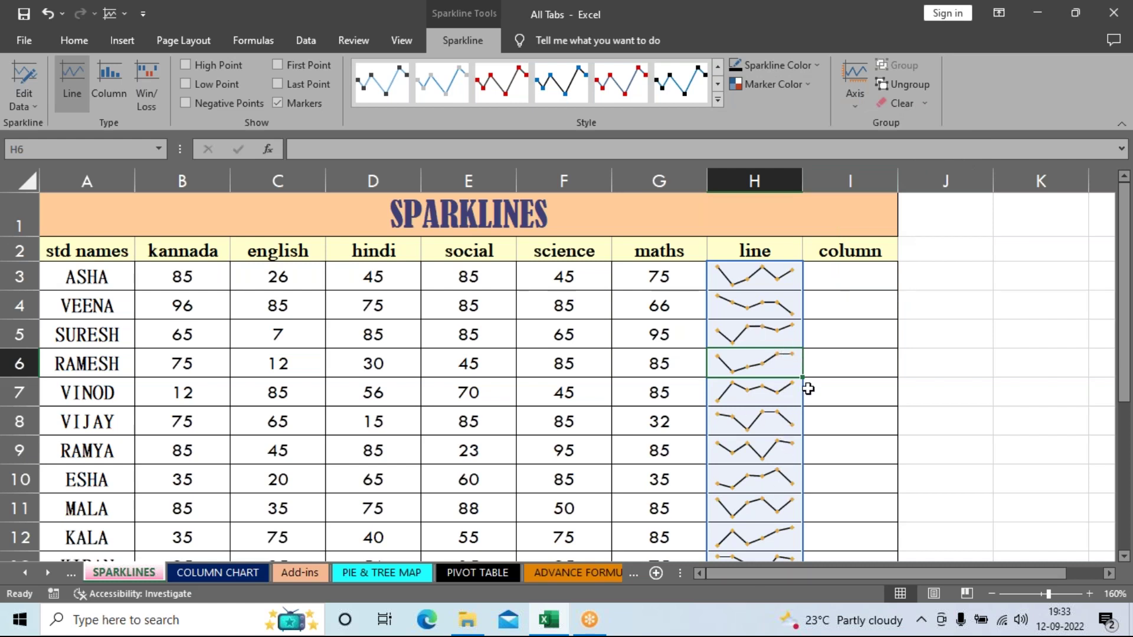
Step: Try a 6 pt sparkline line weight, then reduce it to 2¼ pt
click(809, 69)
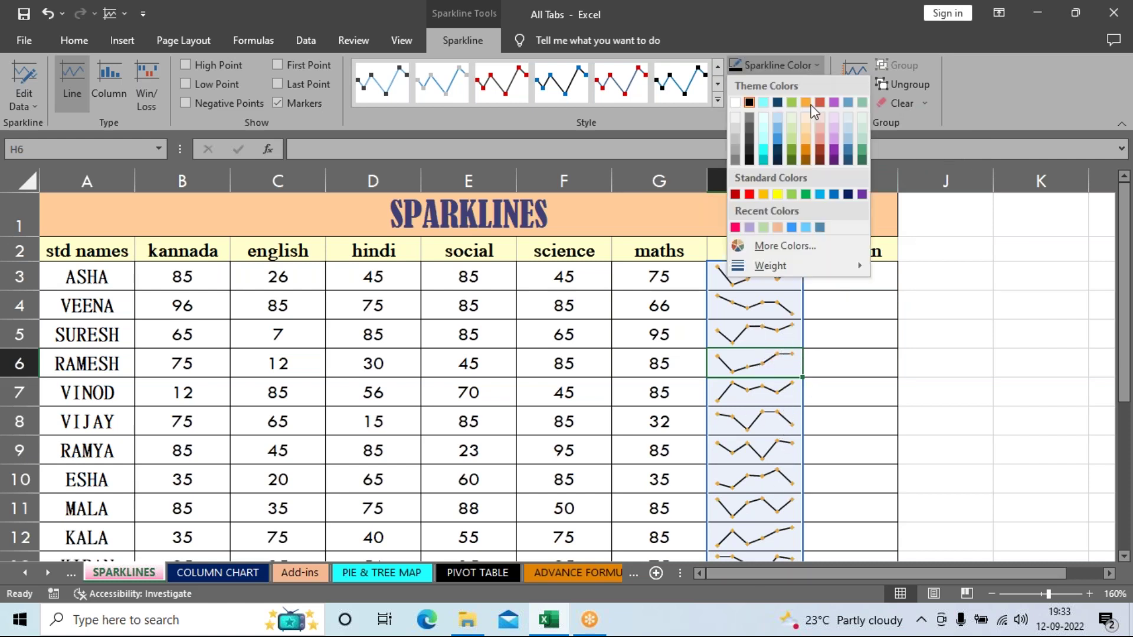
mouse_move(779, 268)
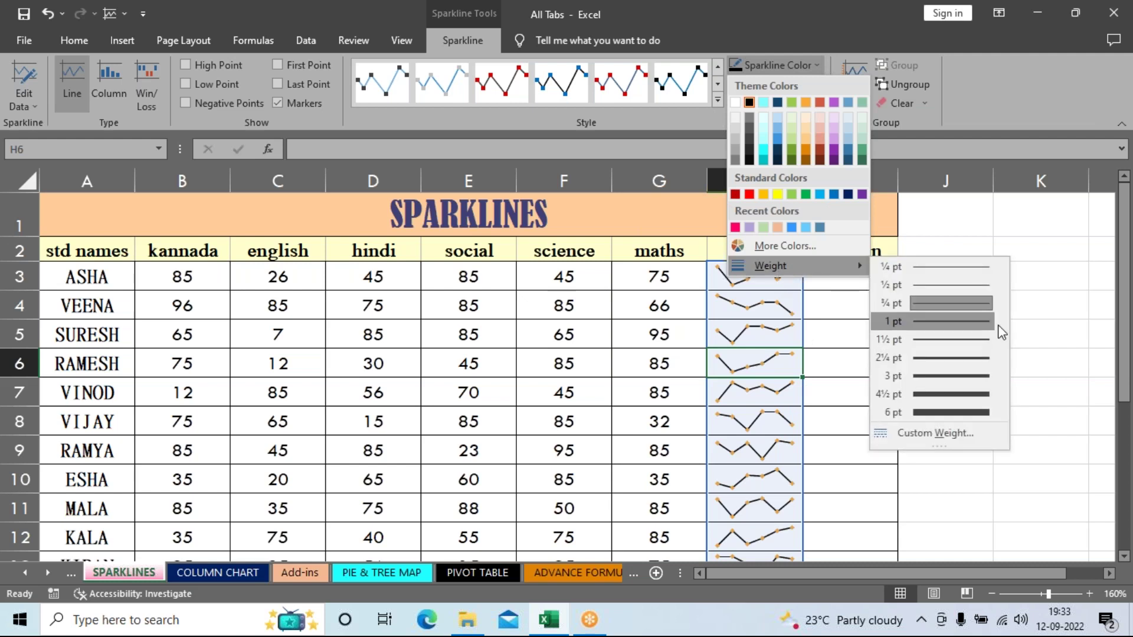
click(975, 408)
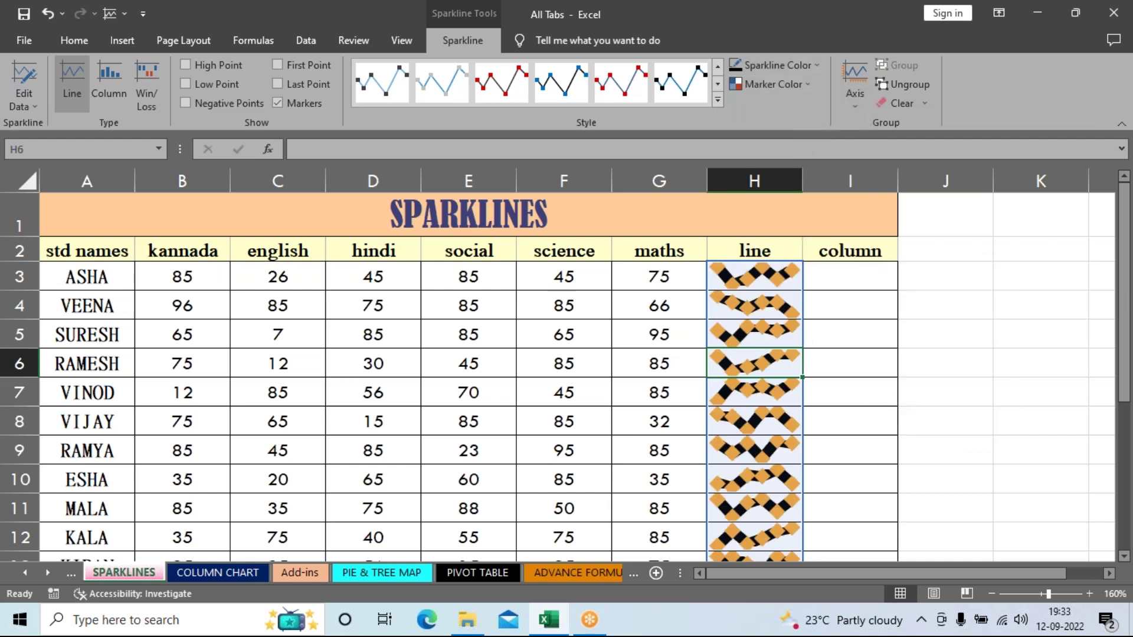
click(812, 69)
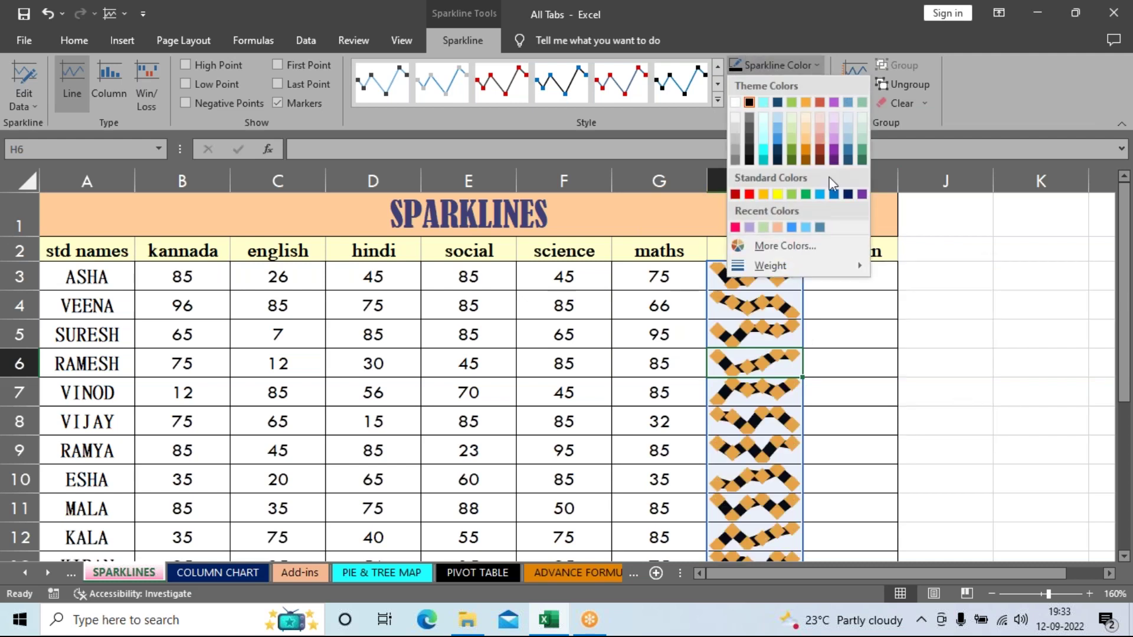
mouse_move(810, 267)
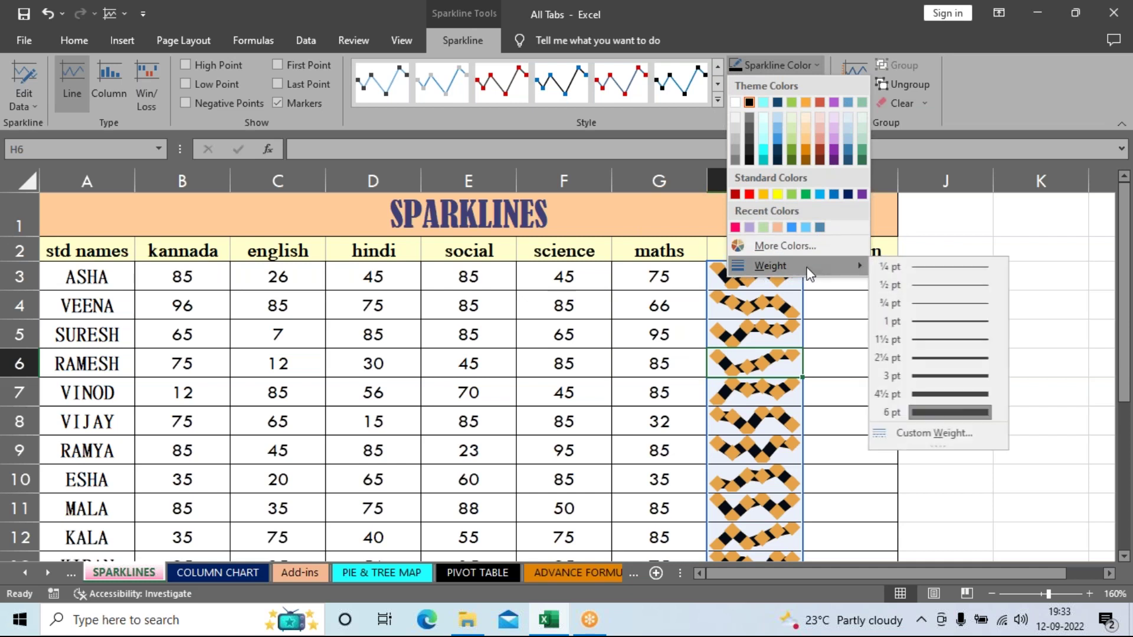
click(965, 360)
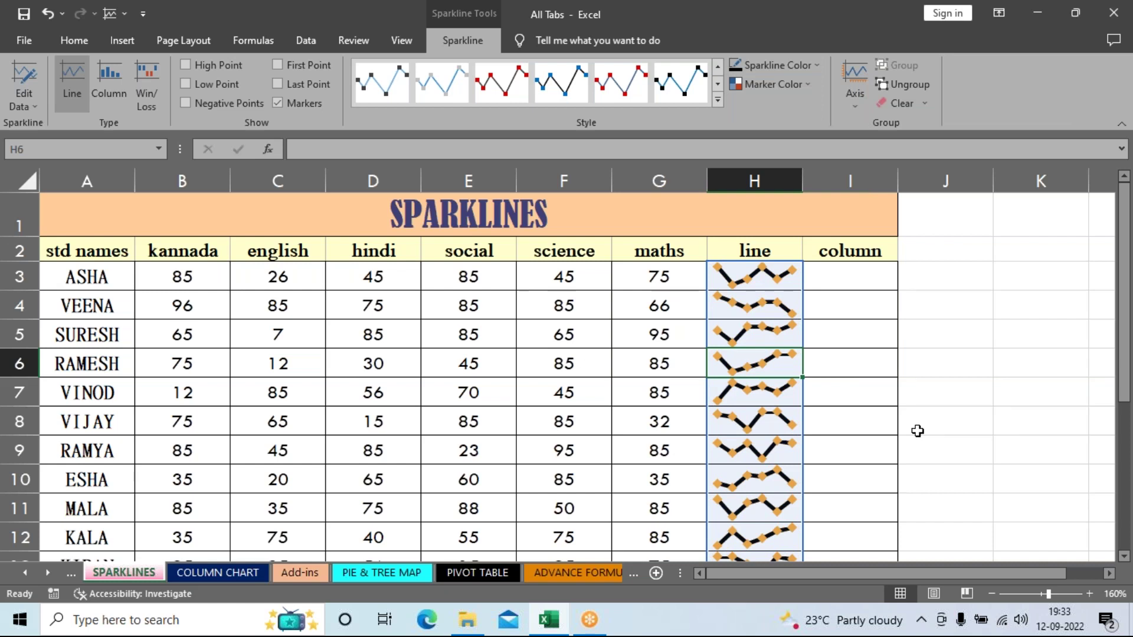
scroll(924, 443, down, 2)
scroll(924, 442, up, 2)
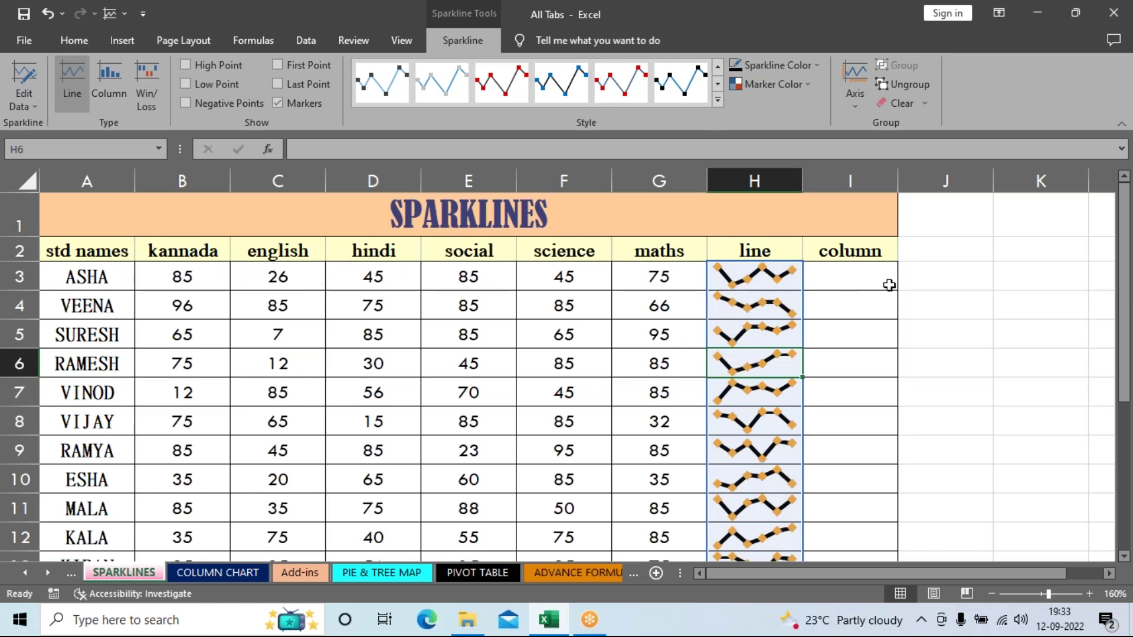
Step: Colour the line sparklines' high-point markers light green and low-point markers red
click(796, 87)
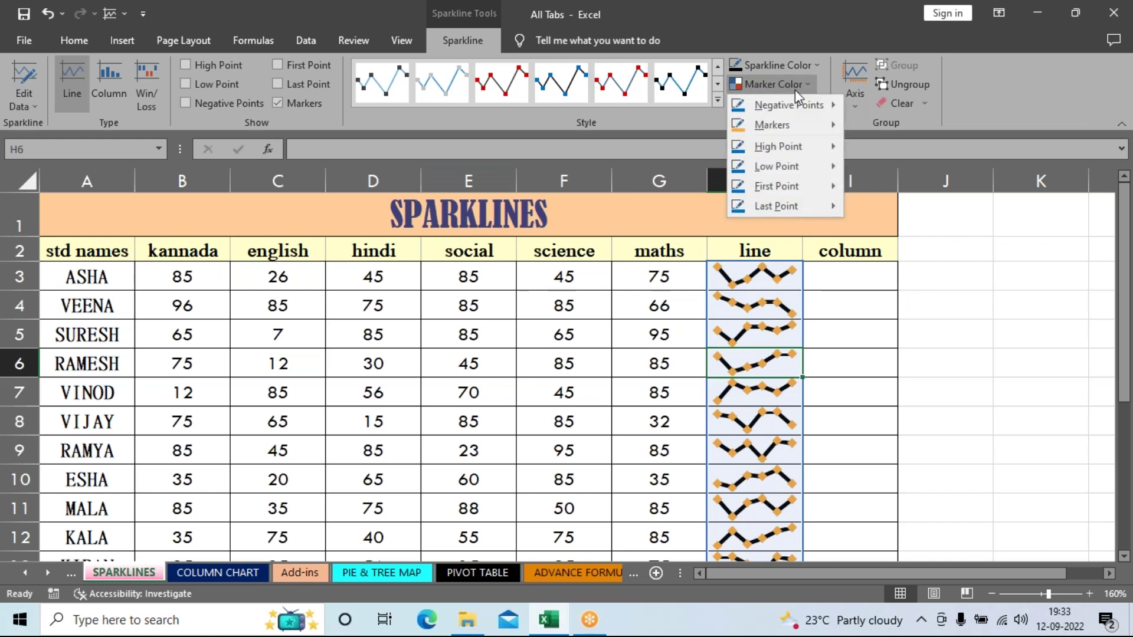
mouse_move(780, 140)
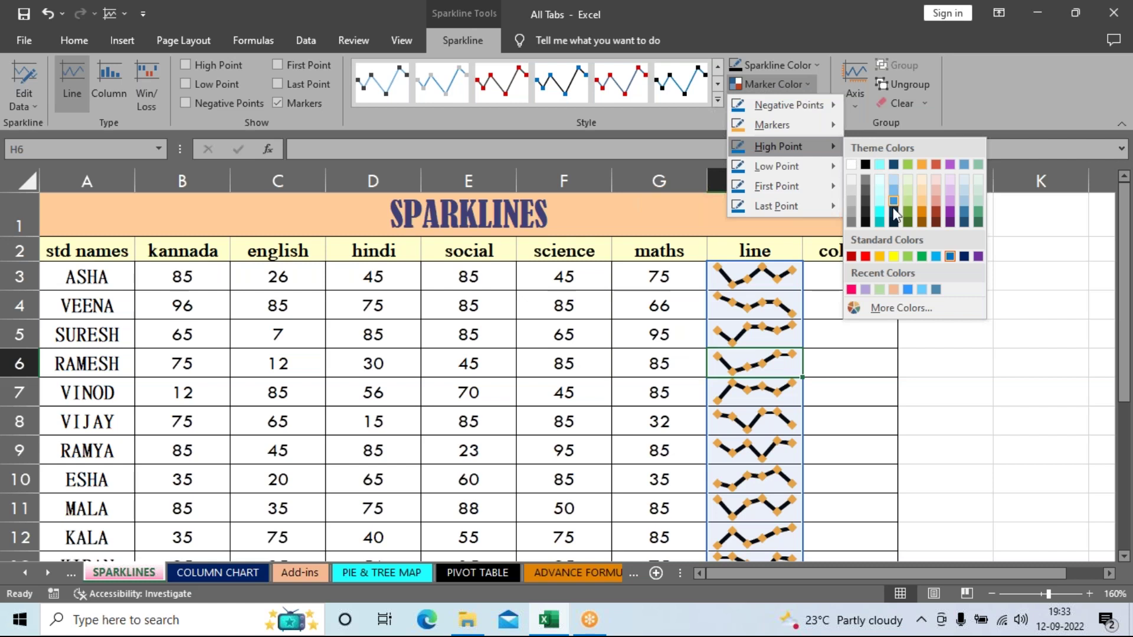
click(908, 258)
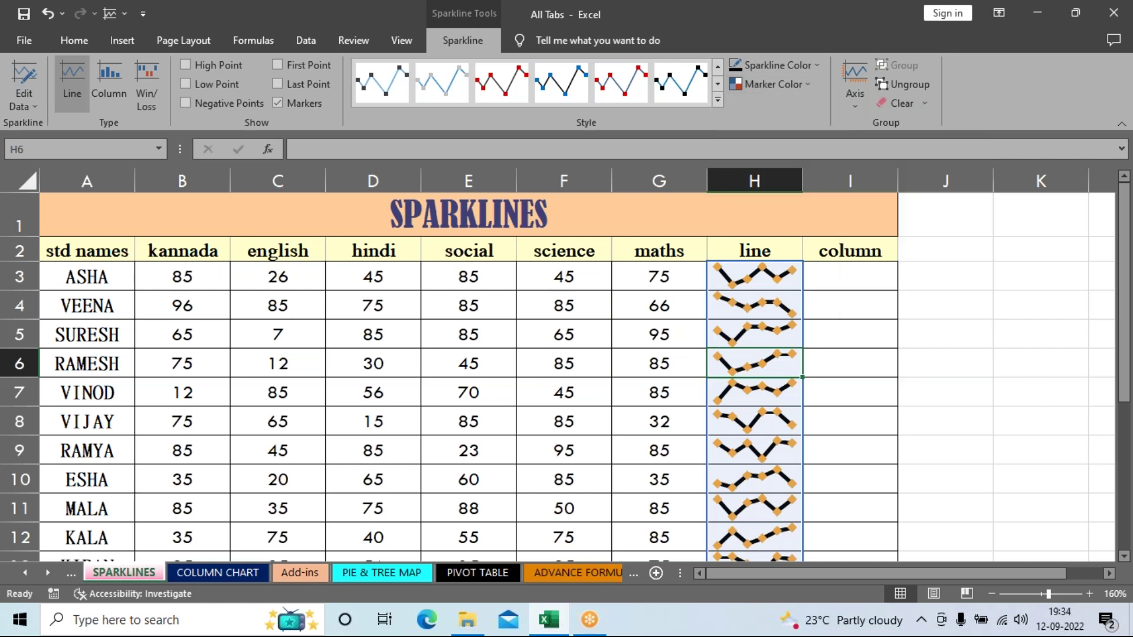
scroll(890, 321, down, 1)
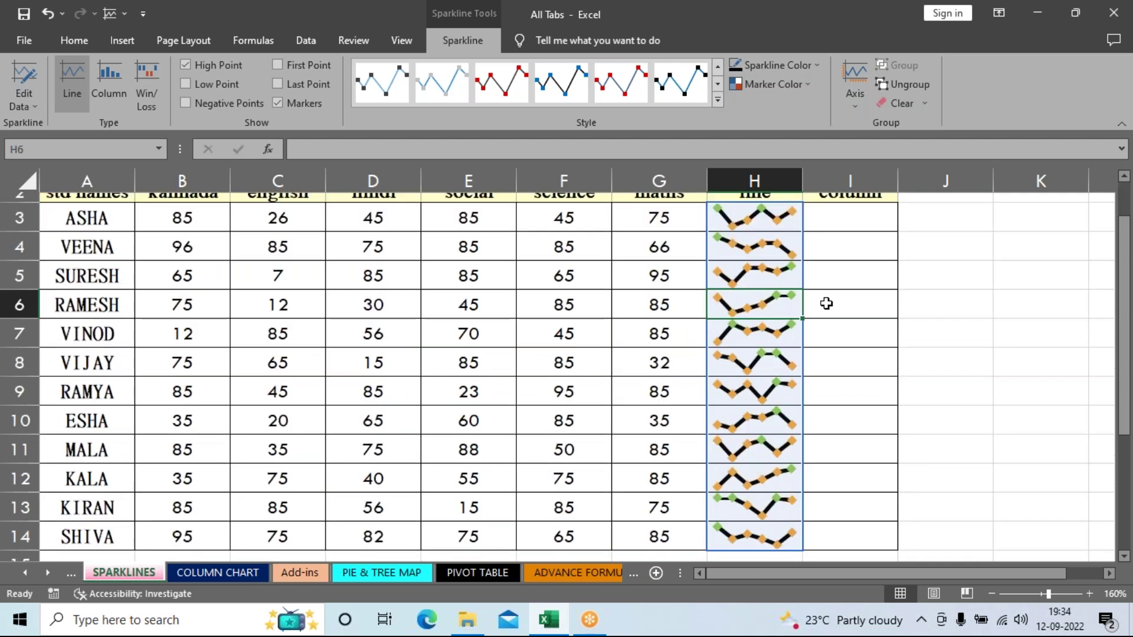
scroll(790, 423, up, 1)
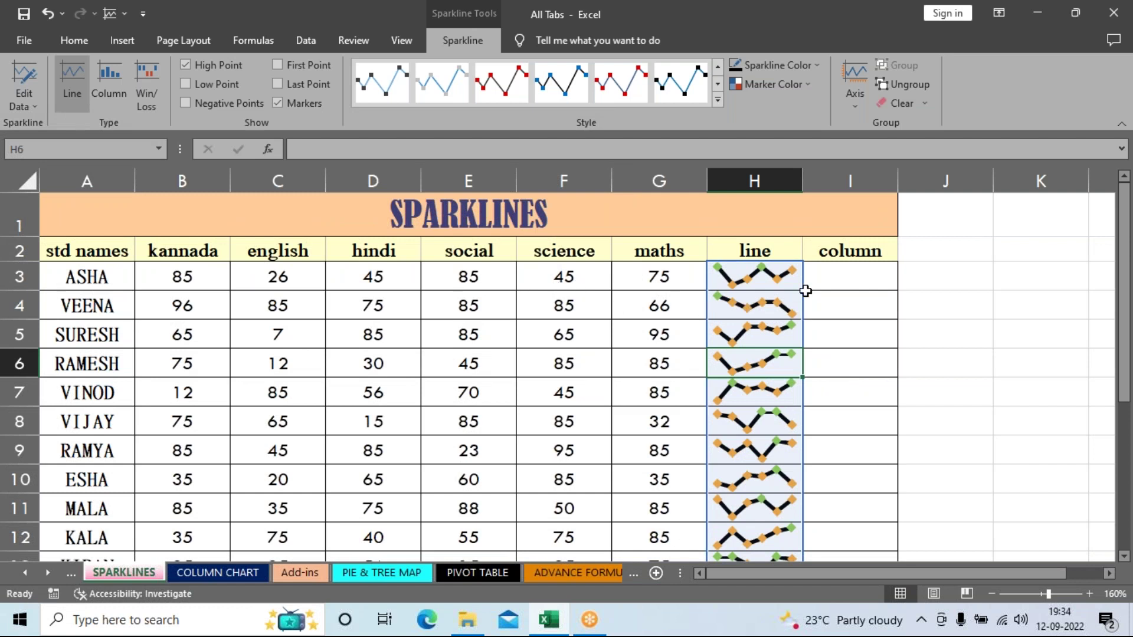
click(802, 92)
mouse_move(794, 171)
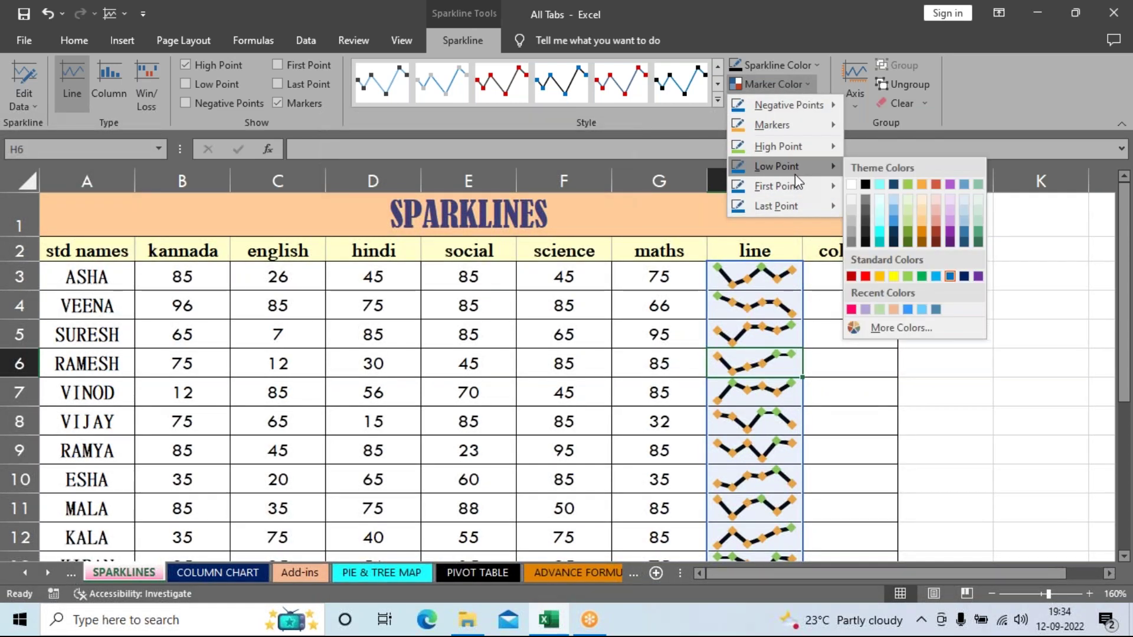
click(865, 276)
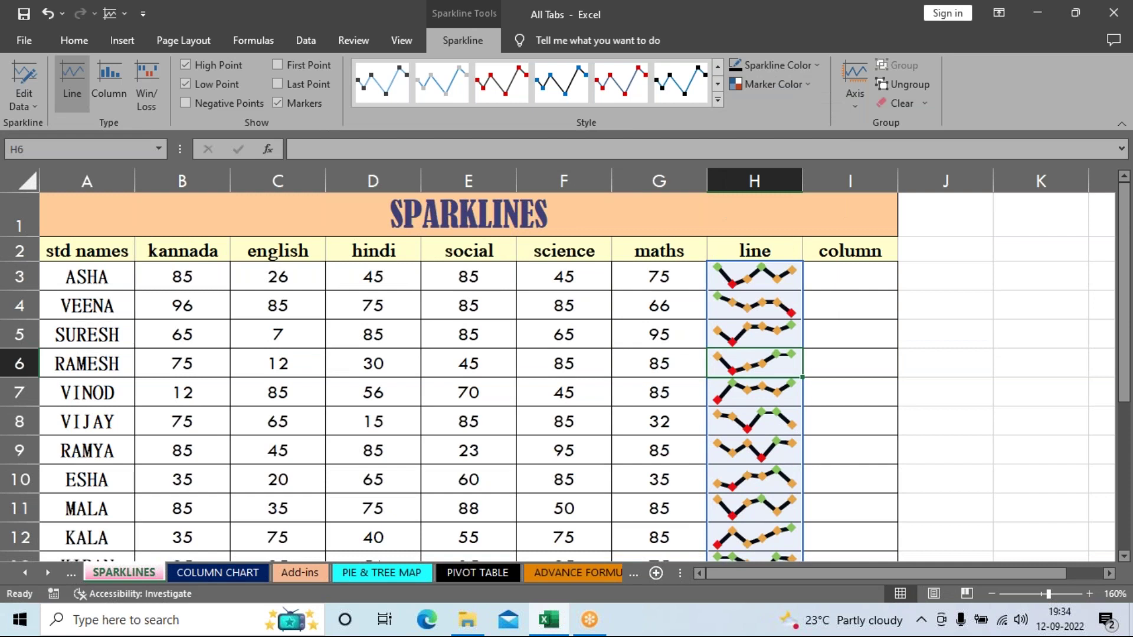
scroll(848, 280, down, 3)
scroll(848, 280, up, 3)
Step: Colour the line sparklines' first-point markers purple and last-point markers light blue
click(806, 90)
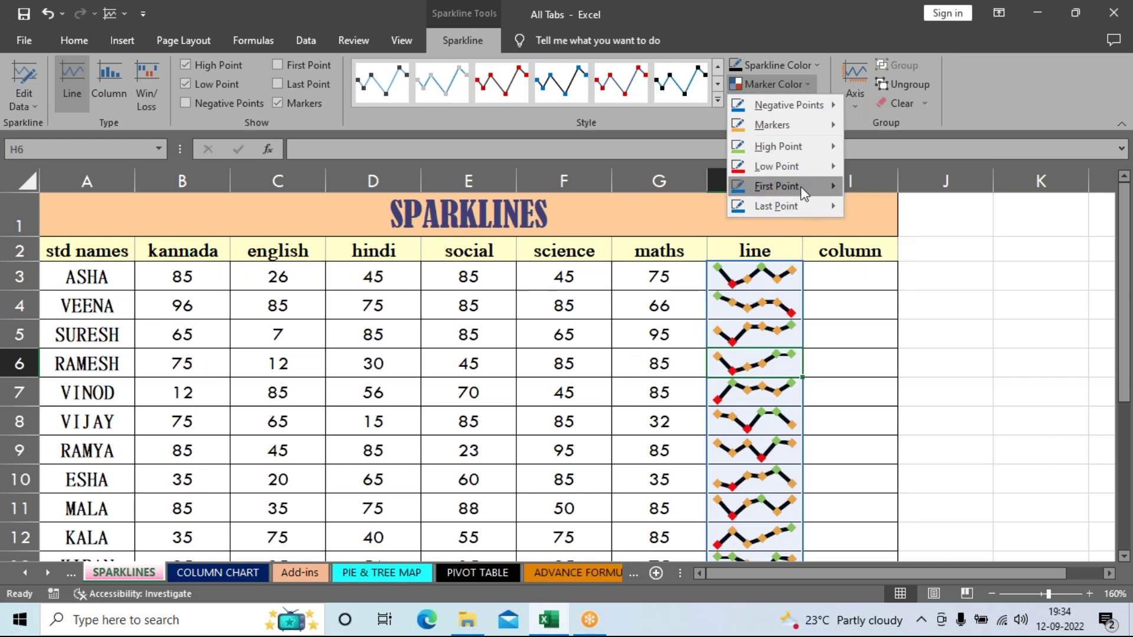
mouse_move(804, 193)
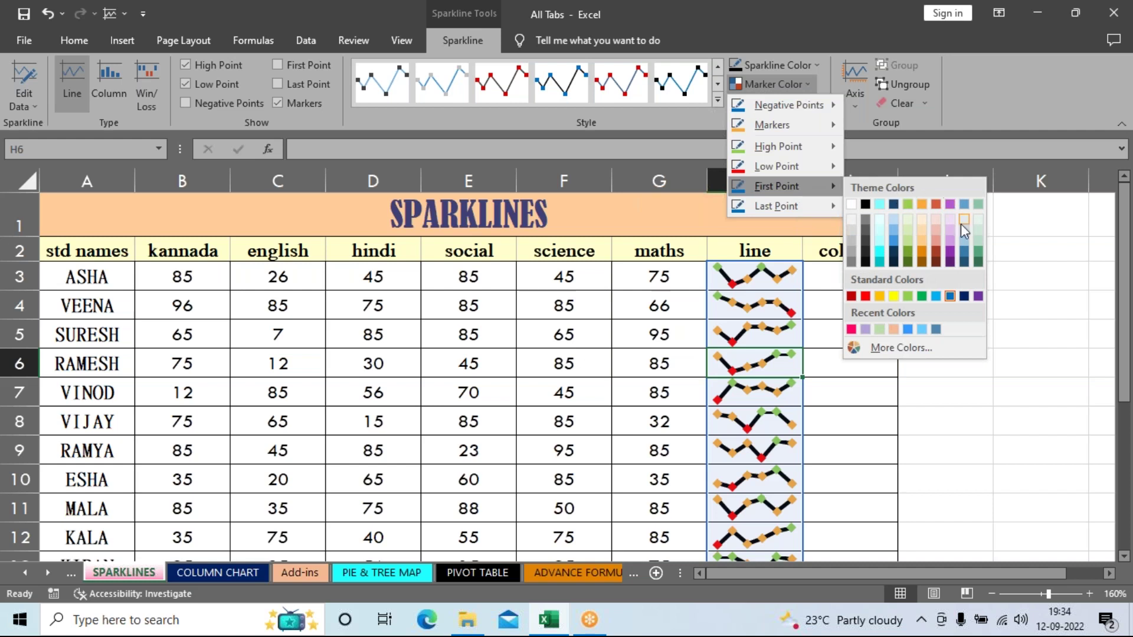
click(977, 296)
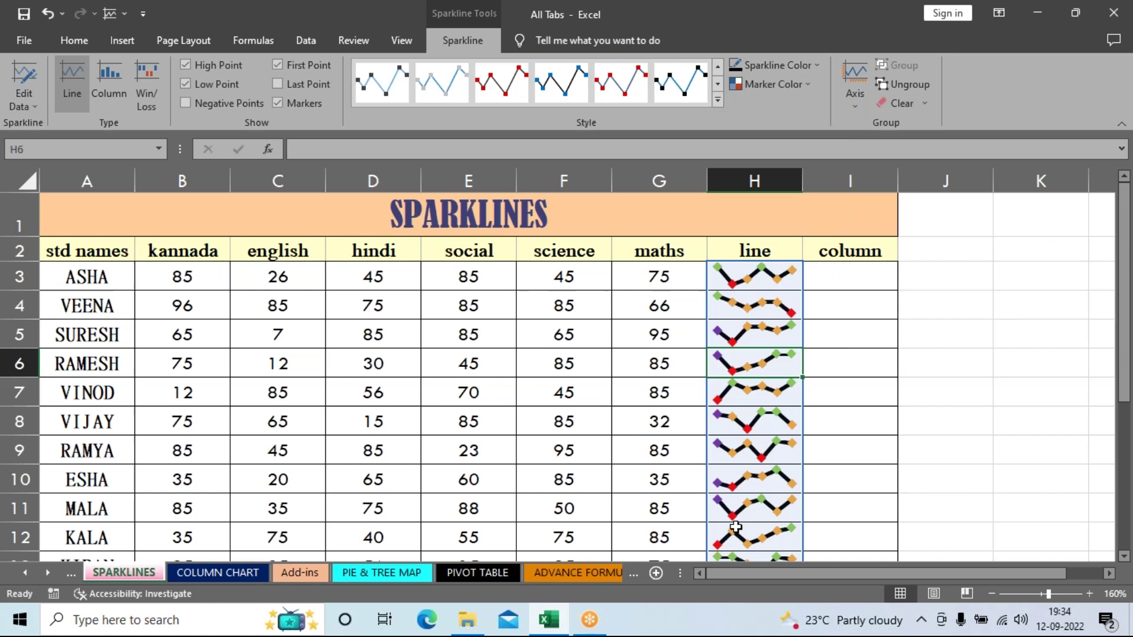
click(769, 84)
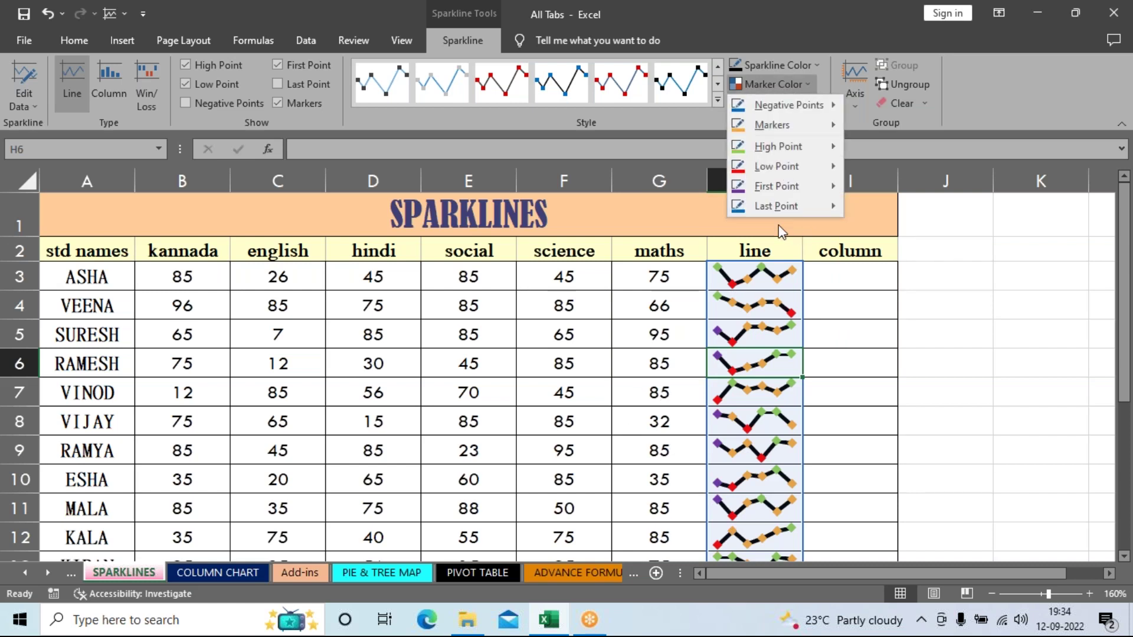
mouse_move(784, 205)
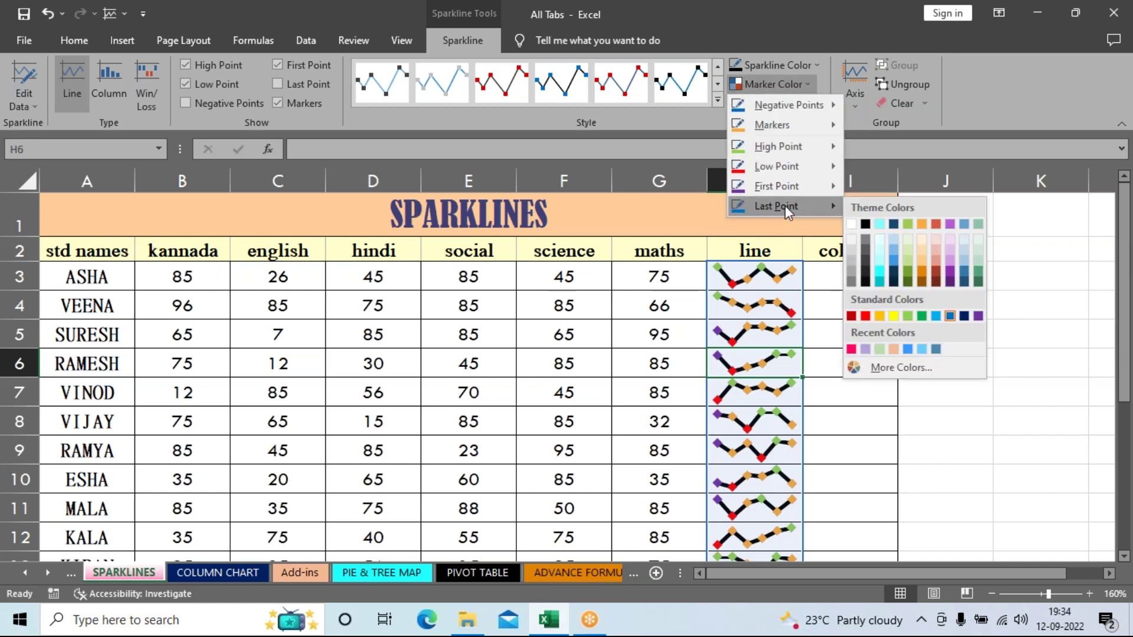
click(936, 316)
scroll(935, 316, down, 2)
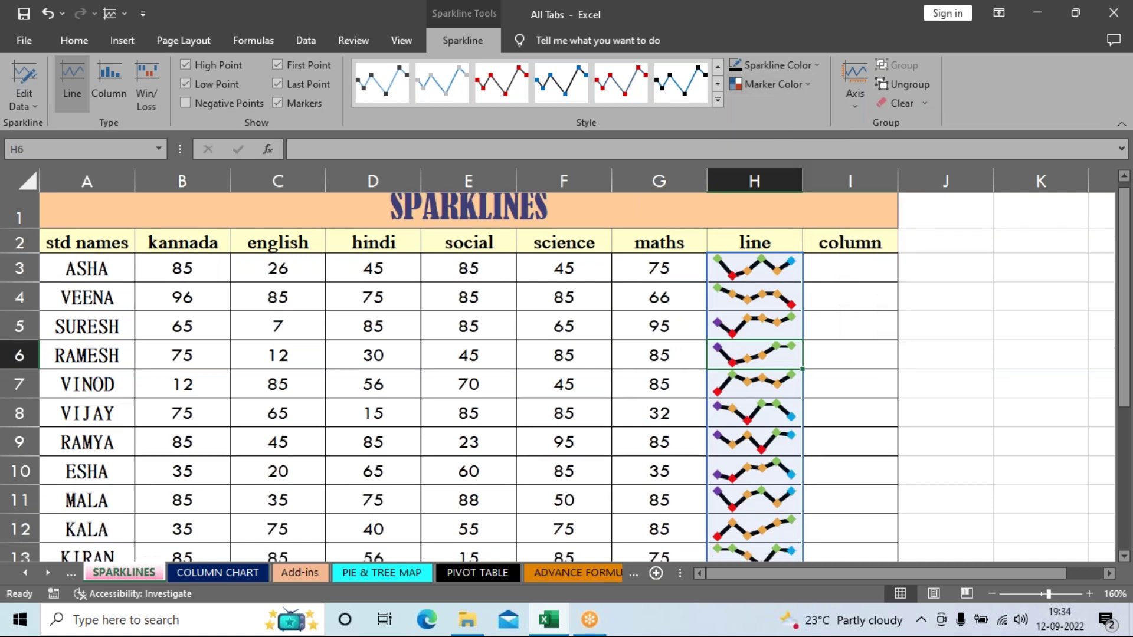
Step: Widen column H to lengthen the line sparklines, then select cell I3
scroll(935, 316, up, 2)
click(940, 359)
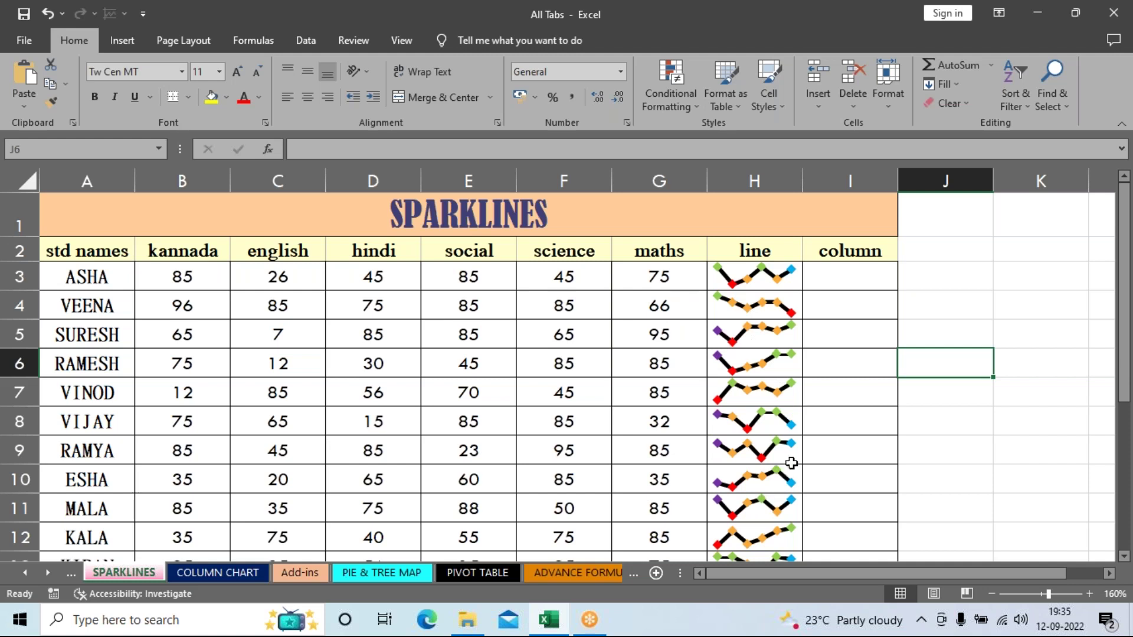
scroll(791, 460, down, 1)
scroll(794, 460, up, 1)
drag(799, 184, 979, 184)
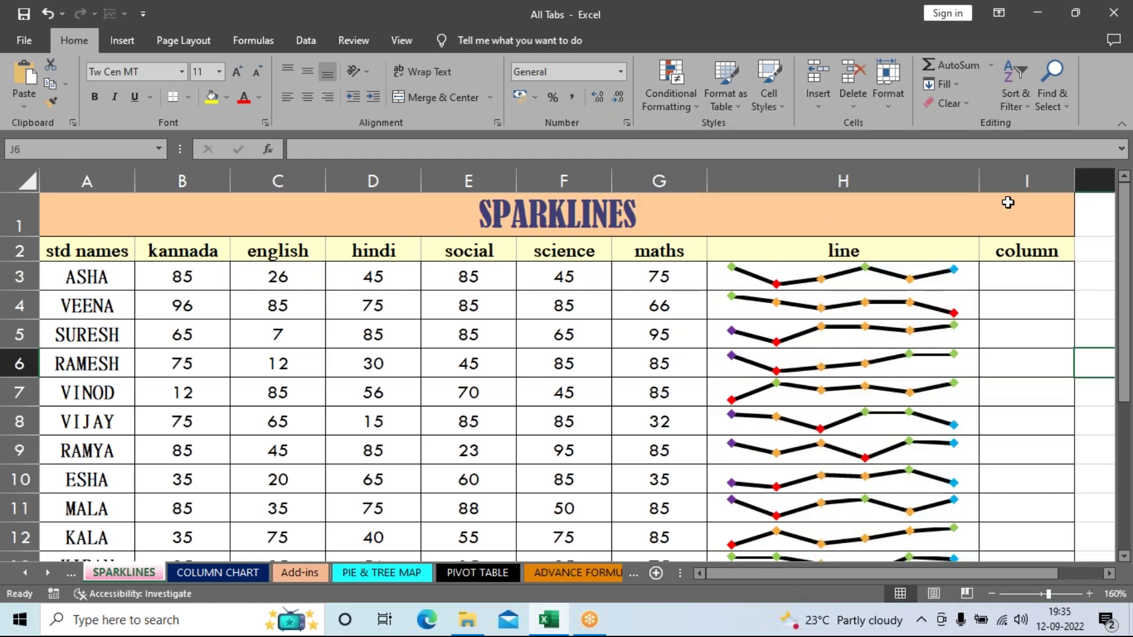
drag(983, 177, 877, 187)
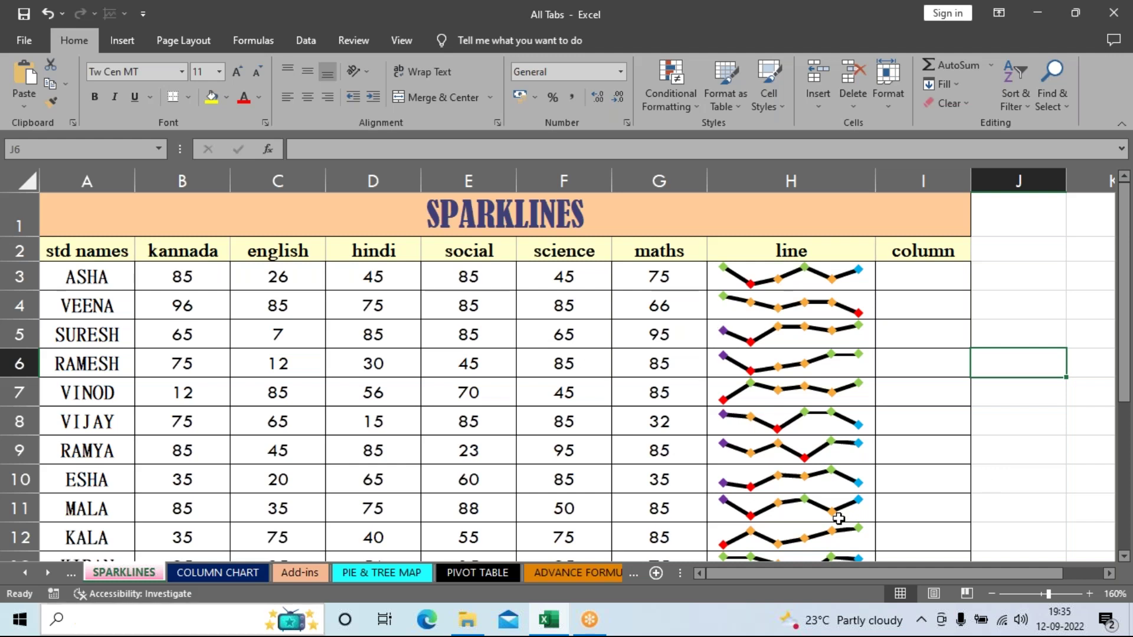
click(902, 278)
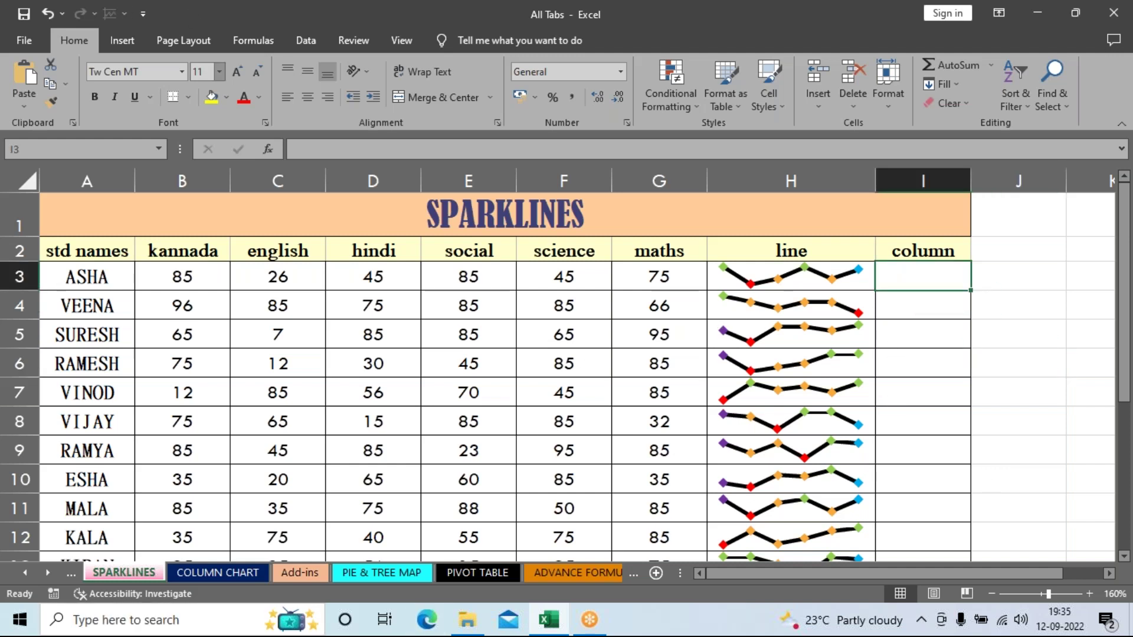
click(125, 41)
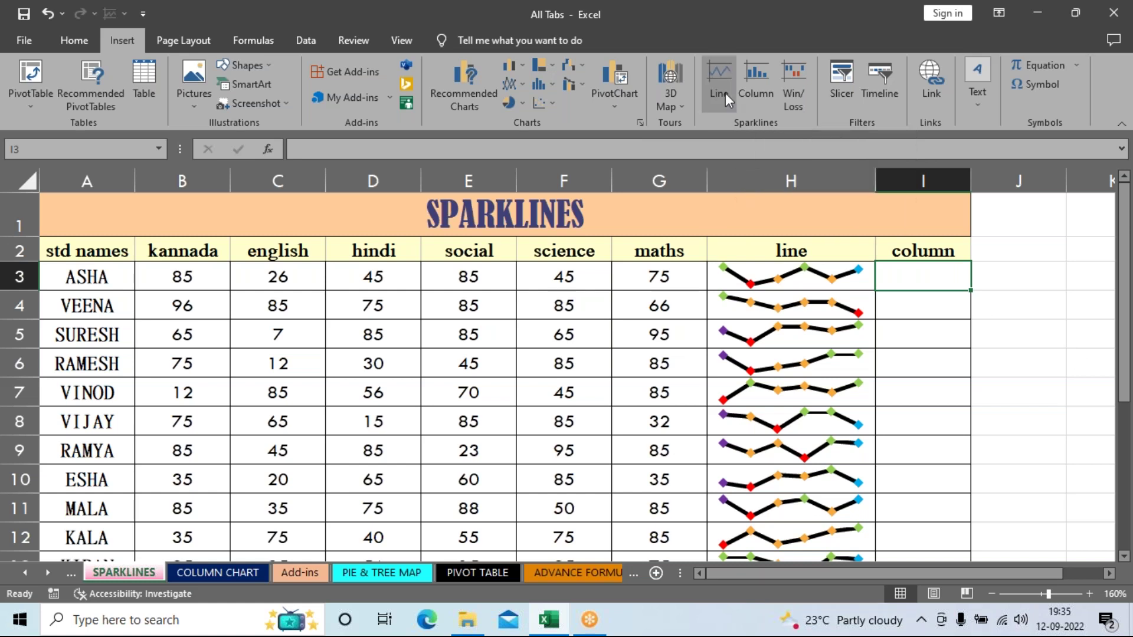
Step: Insert a column sparkline in I3 using data range B3:G3
click(755, 74)
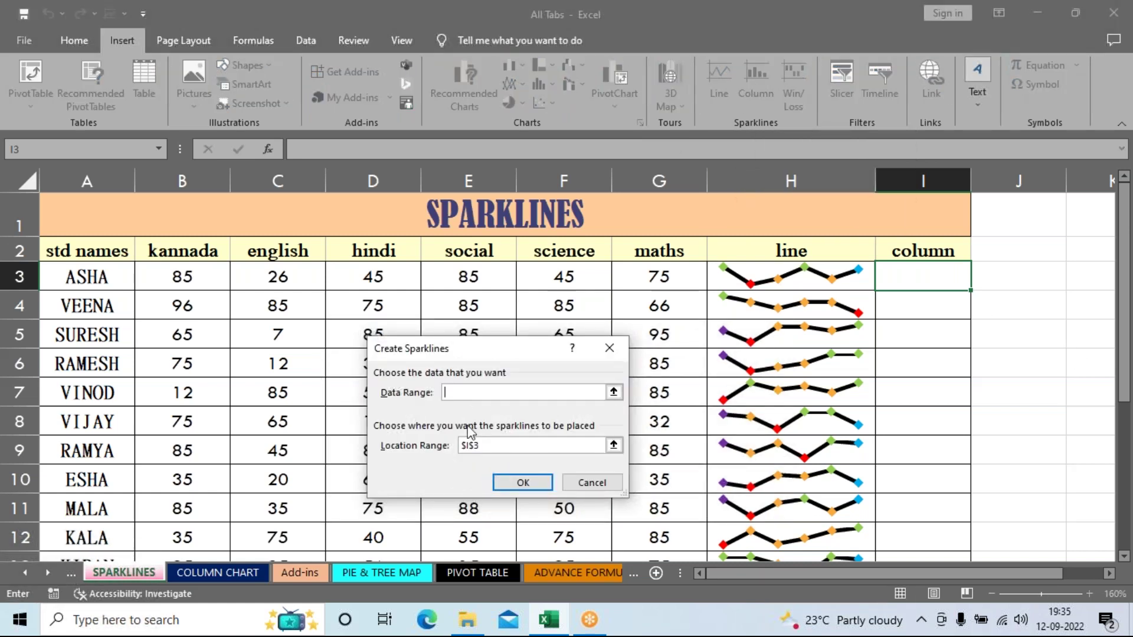
click(500, 391)
drag(182, 275, 659, 277)
click(523, 482)
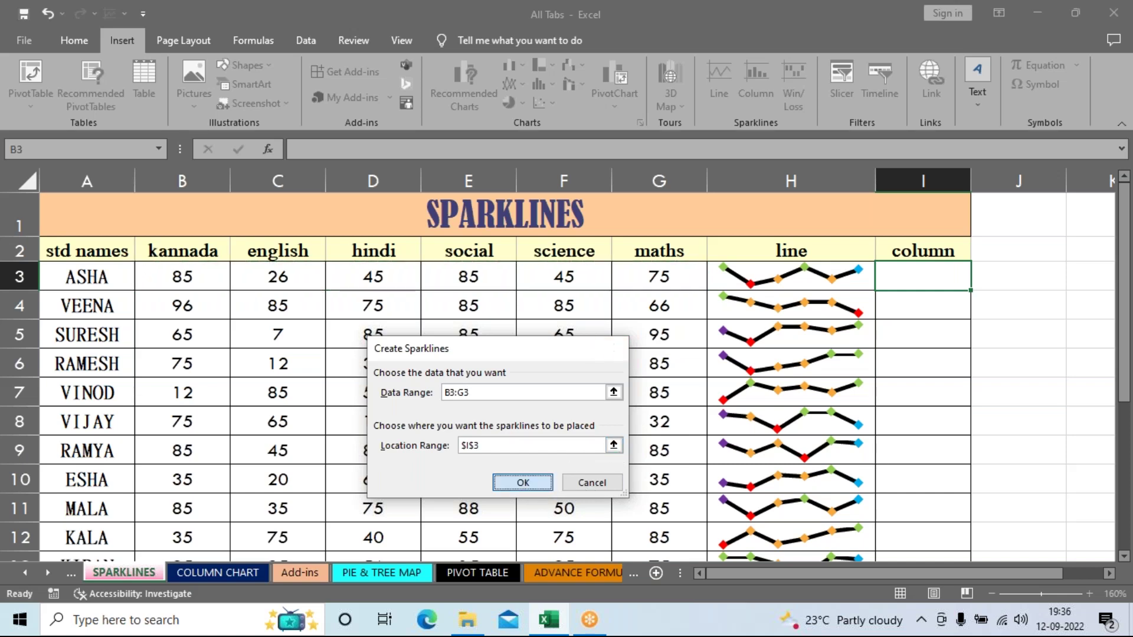
Step: Fill the column sparkline down to I14 and widen column I
drag(970, 291, 1011, 407)
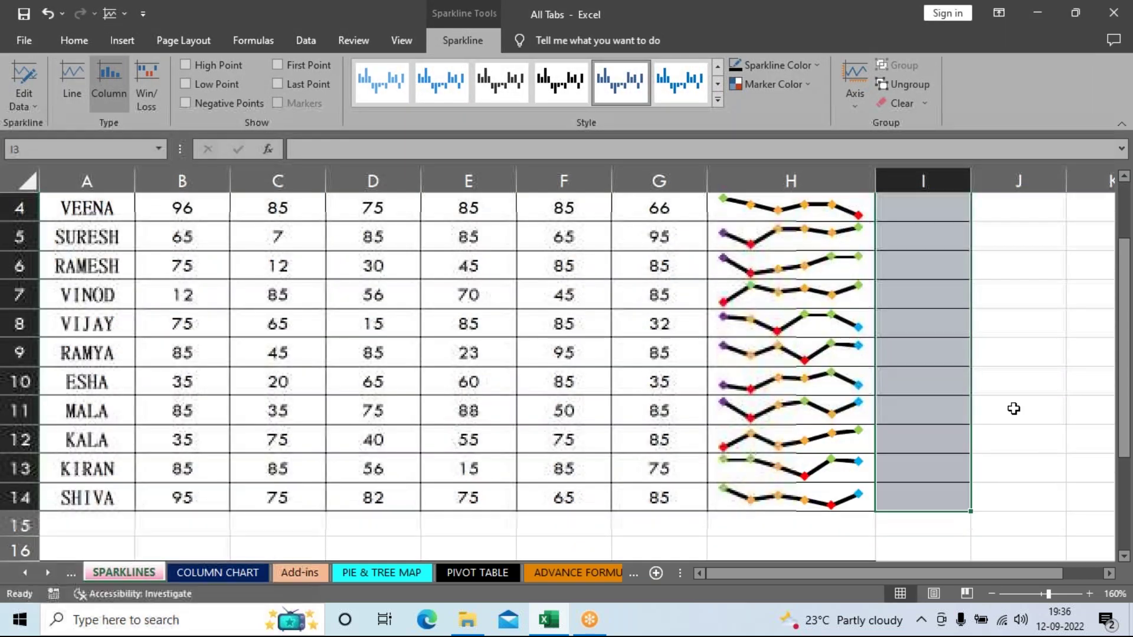
scroll(1003, 407, up, 1)
drag(970, 182, 1020, 183)
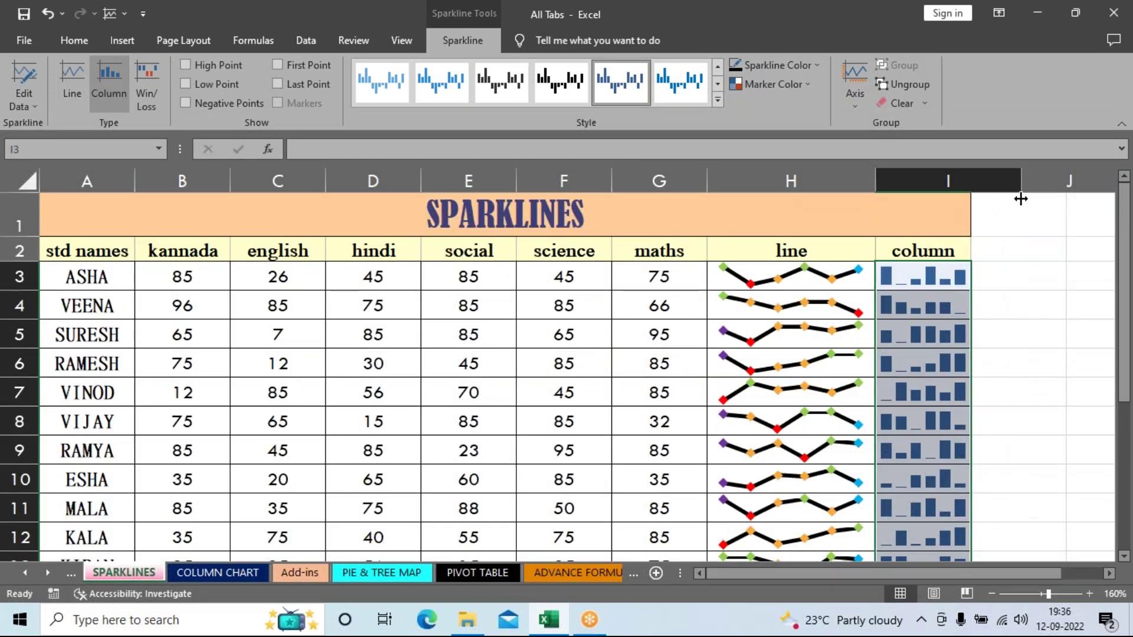
click(946, 293)
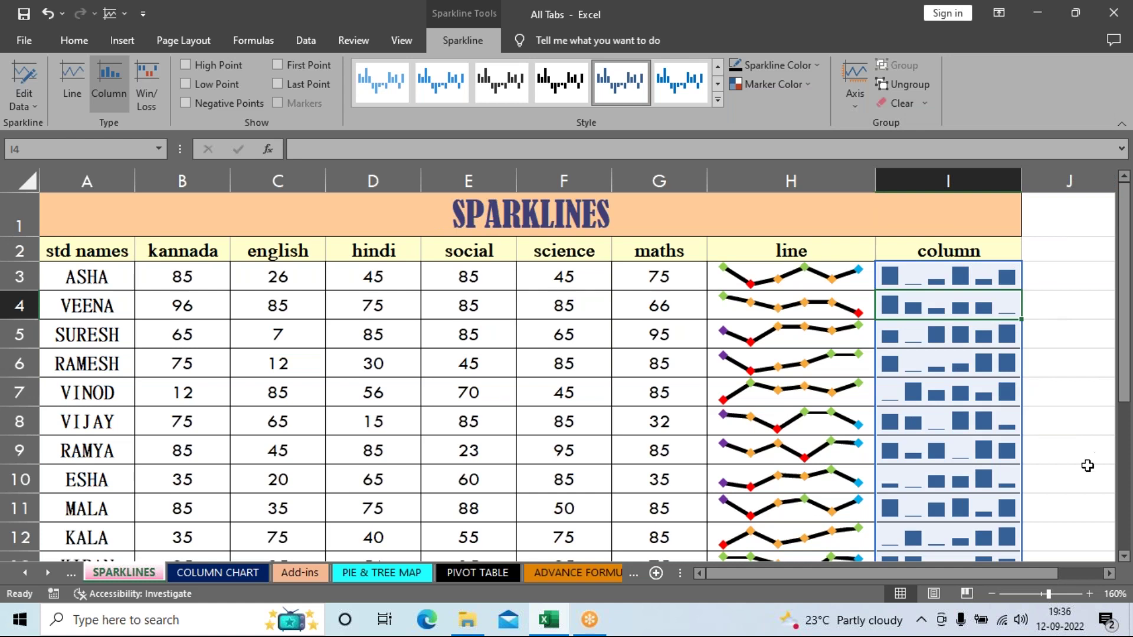
click(1078, 446)
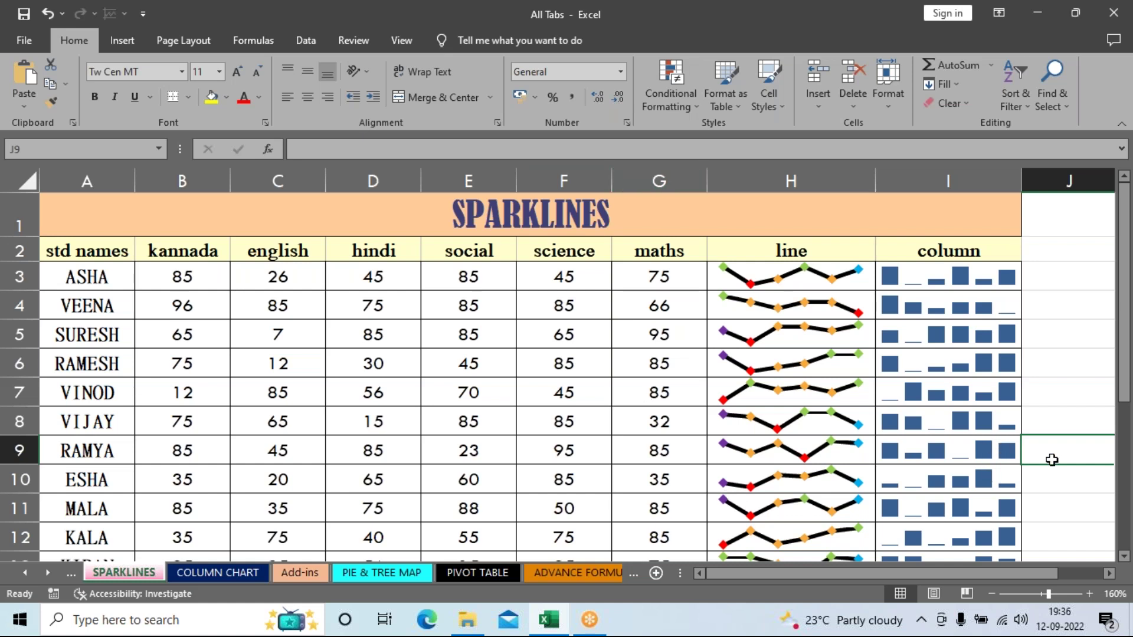
Step: Apply a black style to the column sparkline group from the Style gallery
click(967, 424)
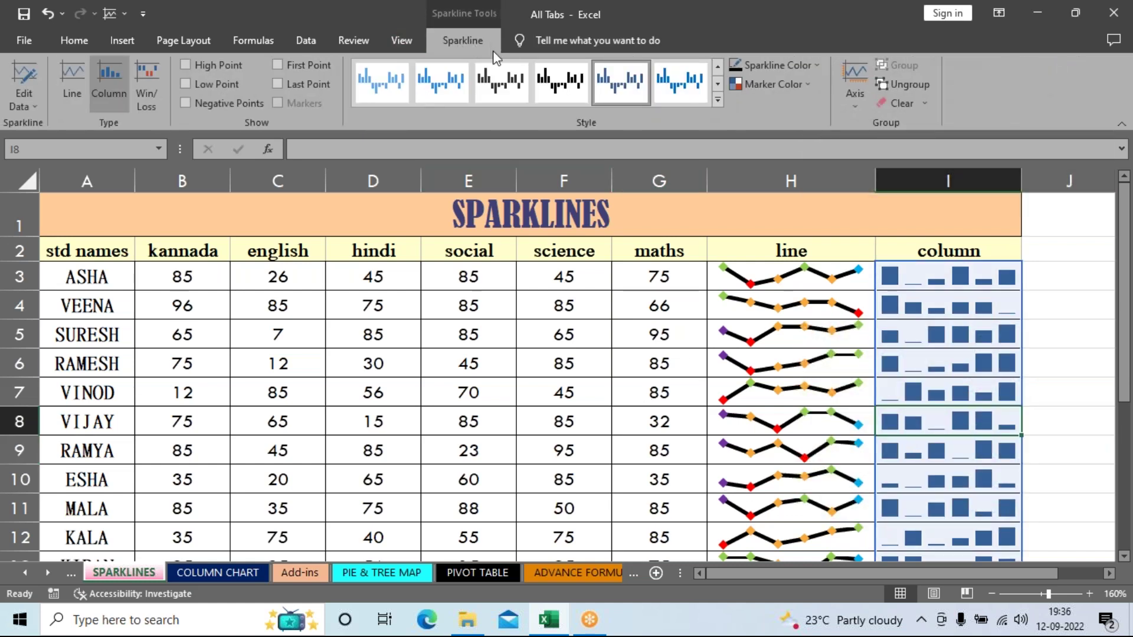
click(718, 100)
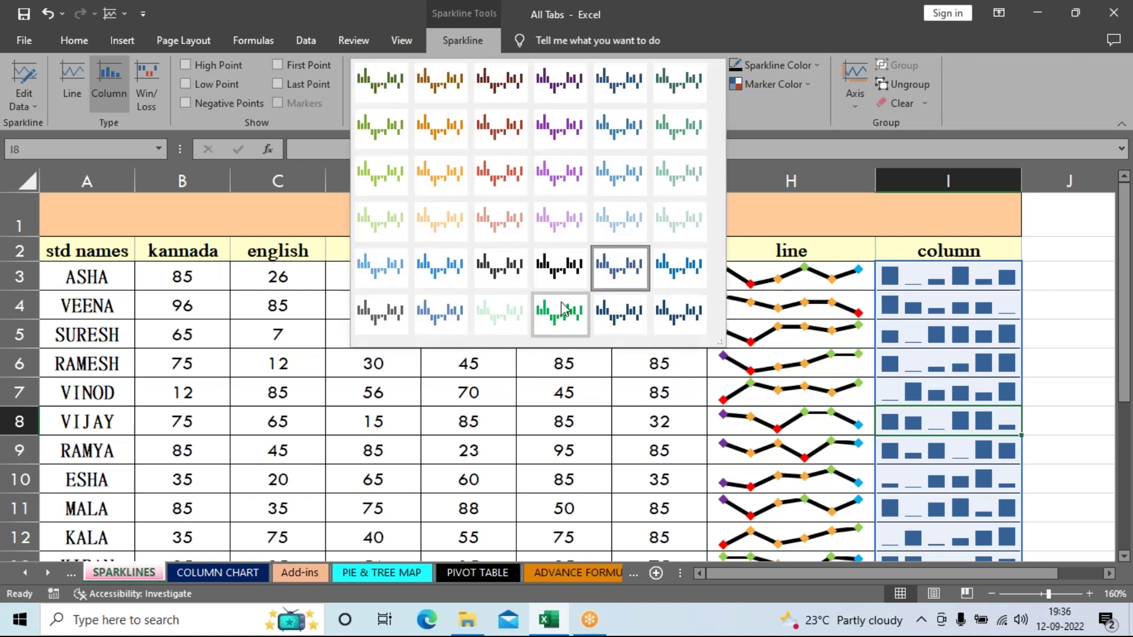
click(546, 273)
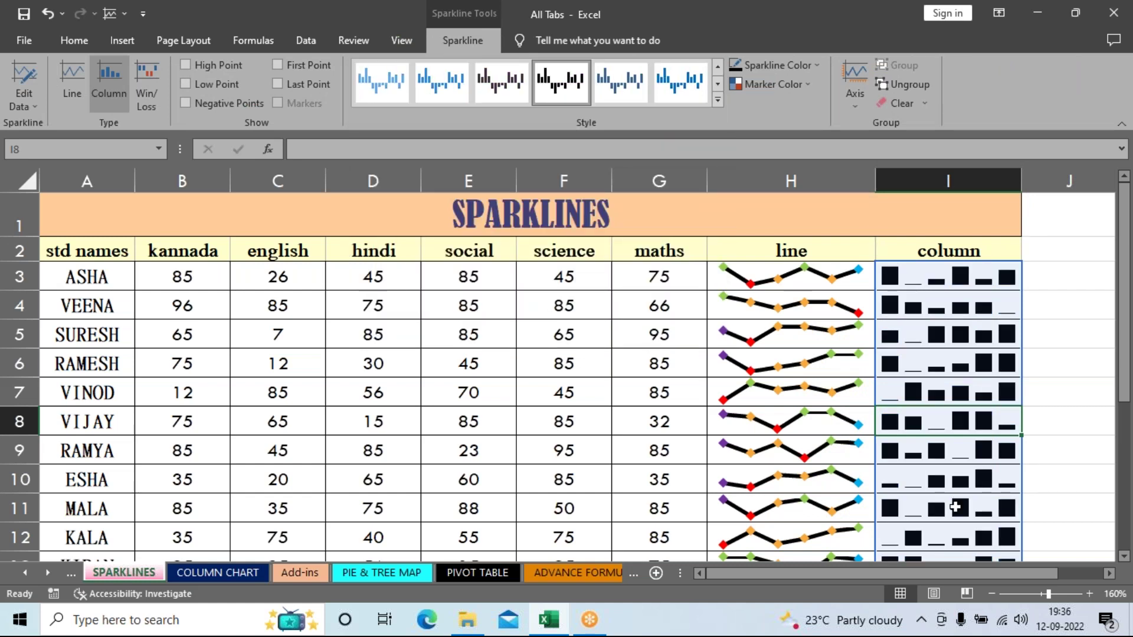
Step: Try dark blue and light green sparkline colours, then settle on black
click(800, 68)
click(847, 195)
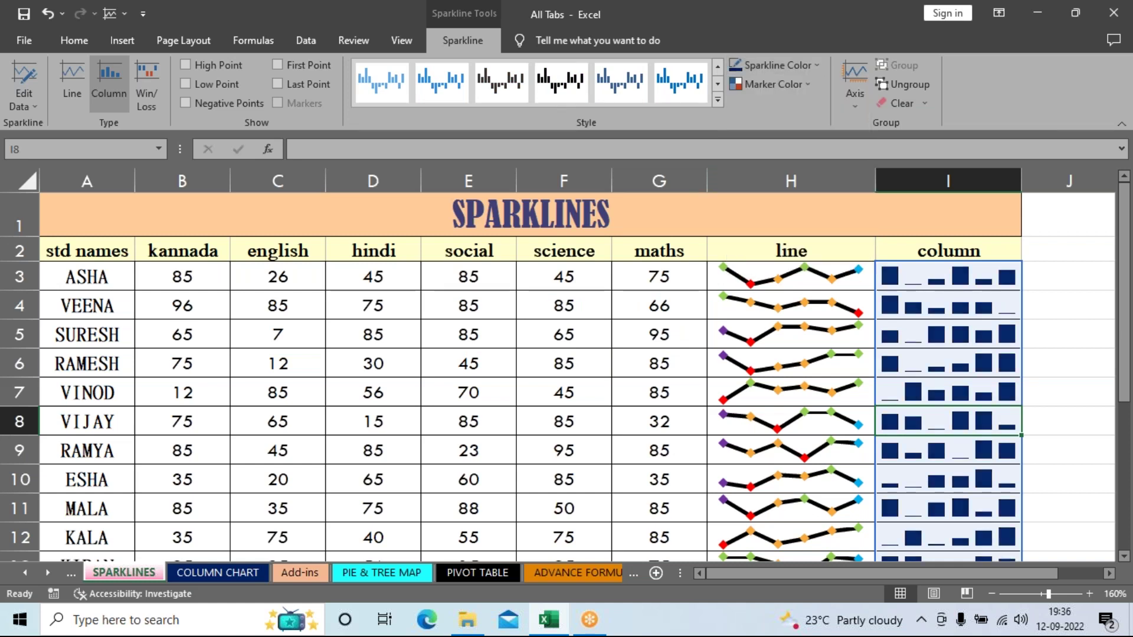
click(816, 63)
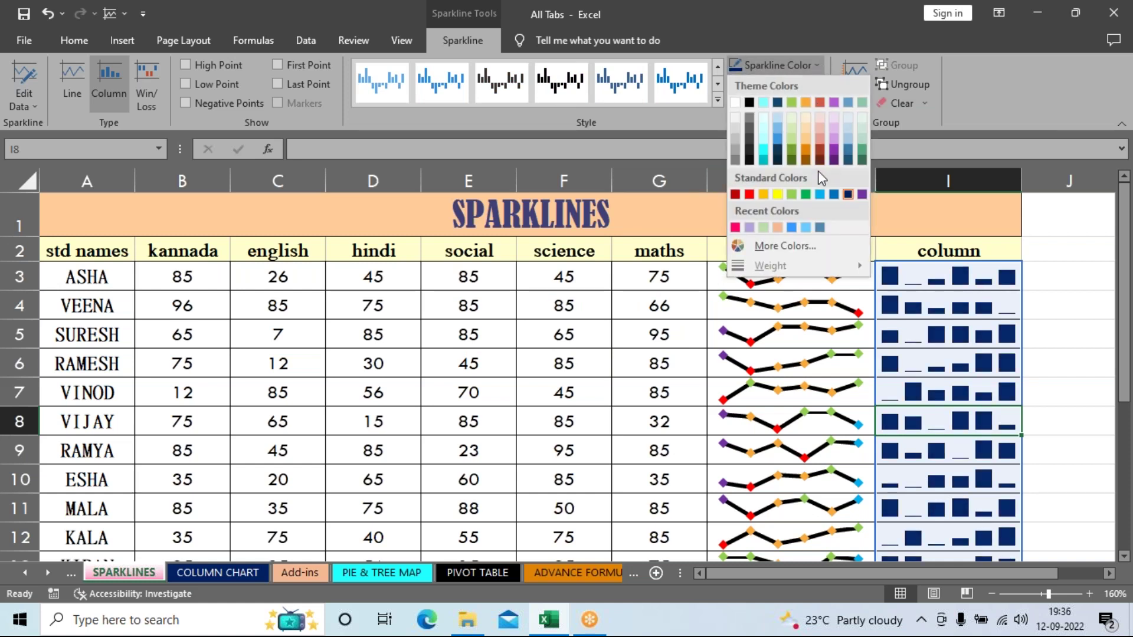
click(792, 193)
click(791, 70)
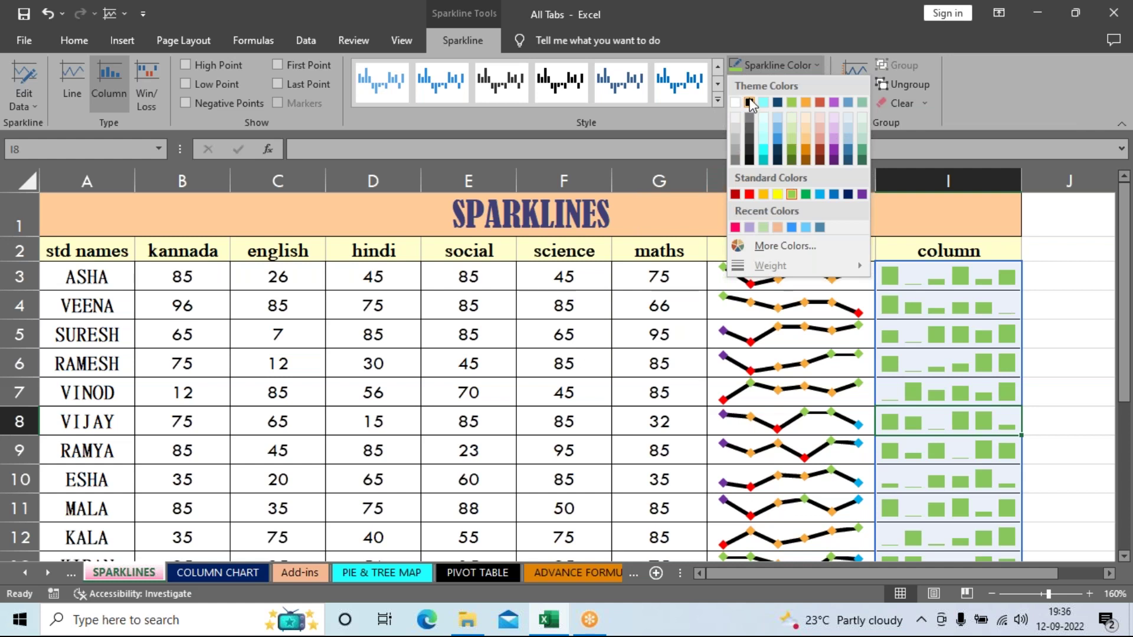
click(749, 104)
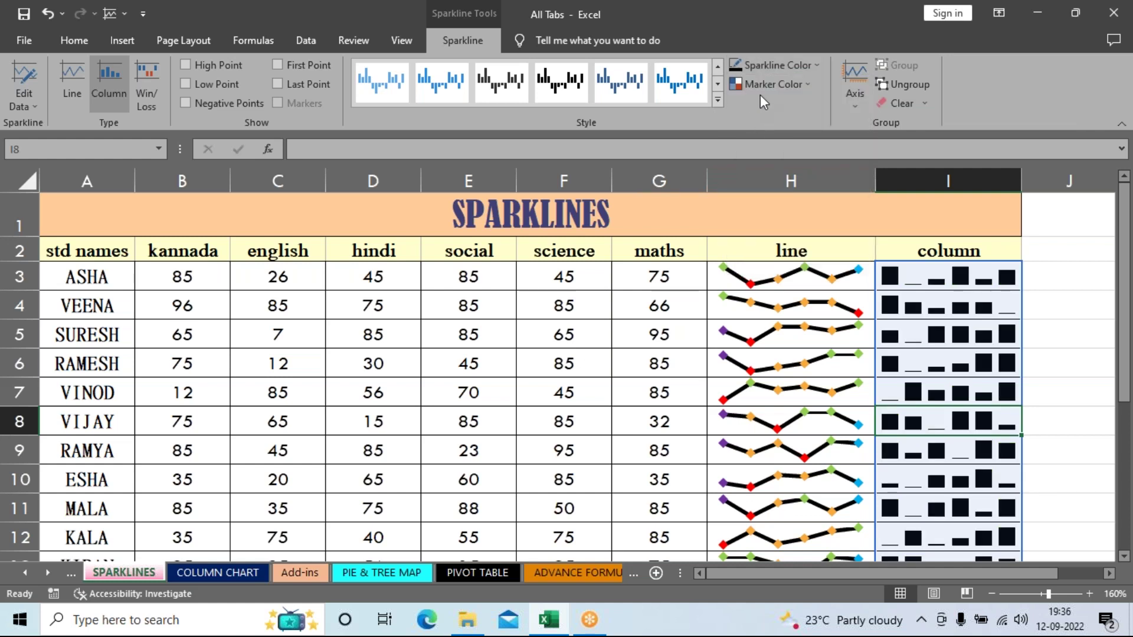
click(760, 90)
mouse_move(759, 105)
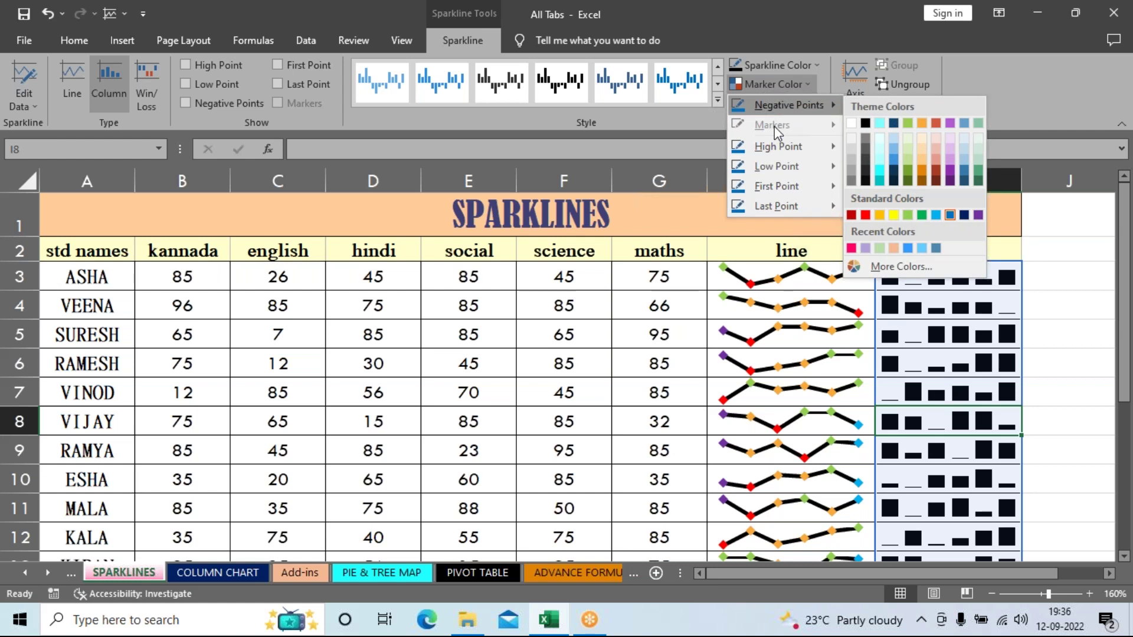
Step: Colour the column sparklines' high points light green and low points red
mouse_move(781, 146)
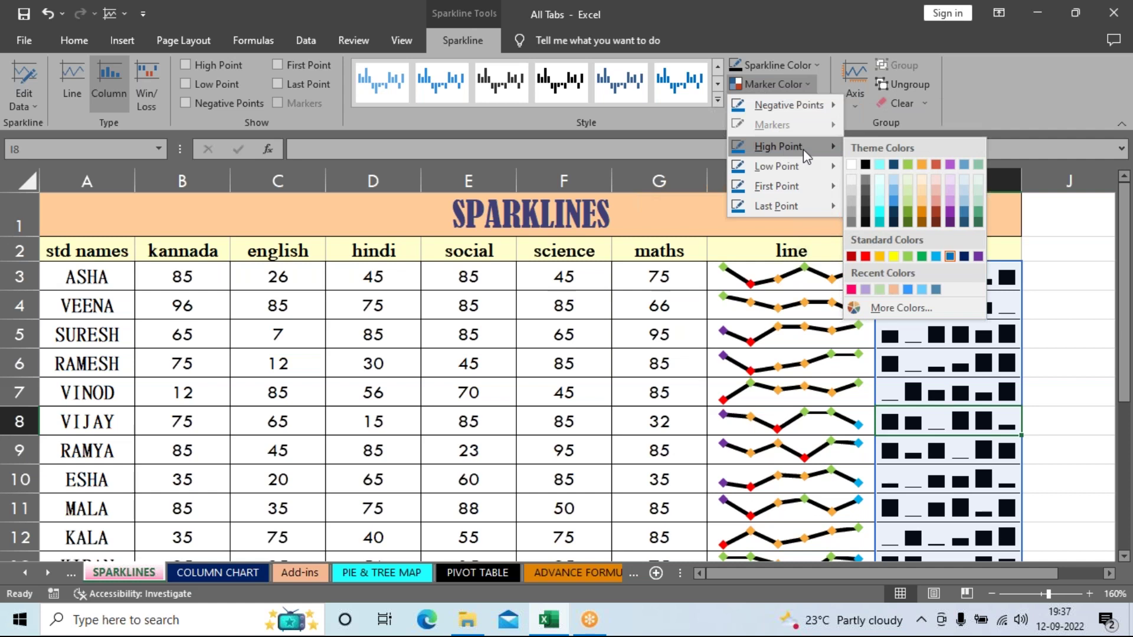
click(905, 258)
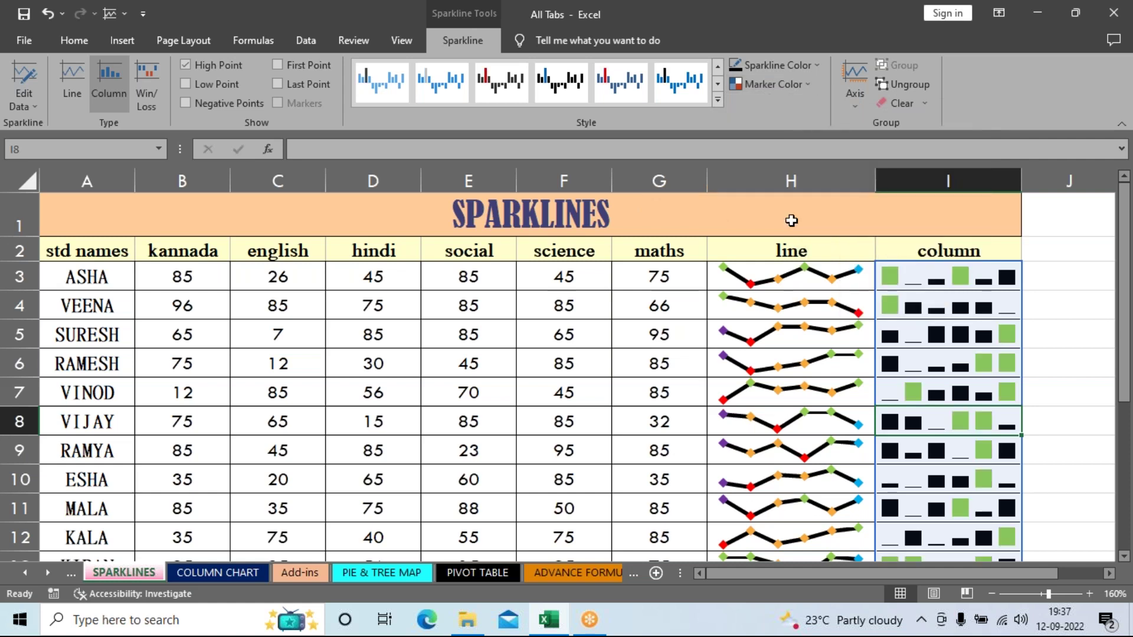
click(778, 84)
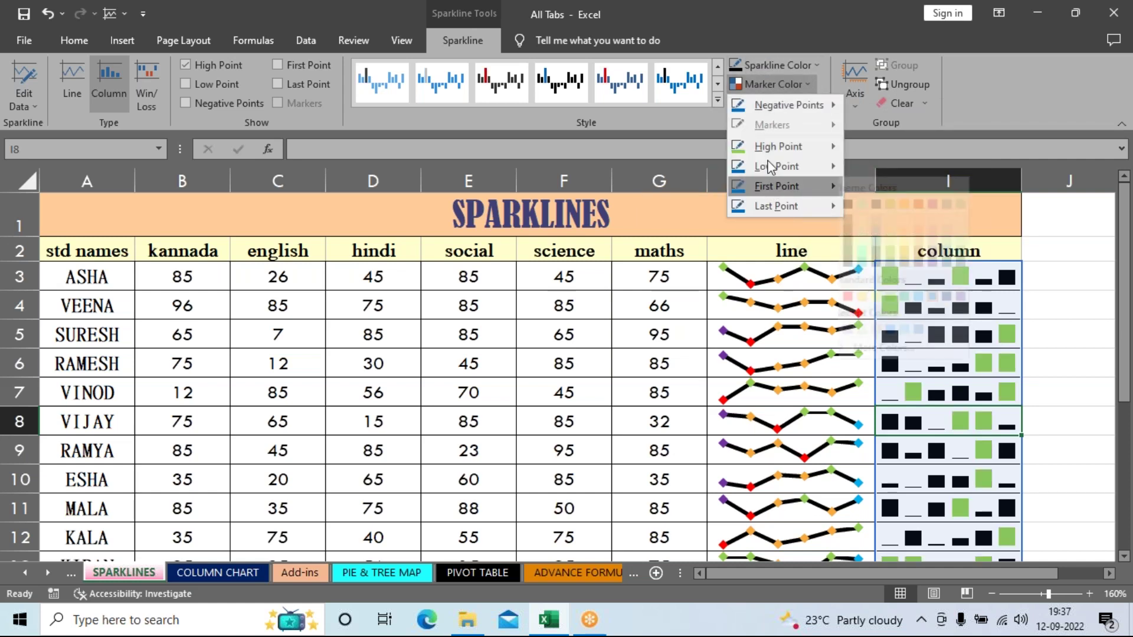
mouse_move(764, 168)
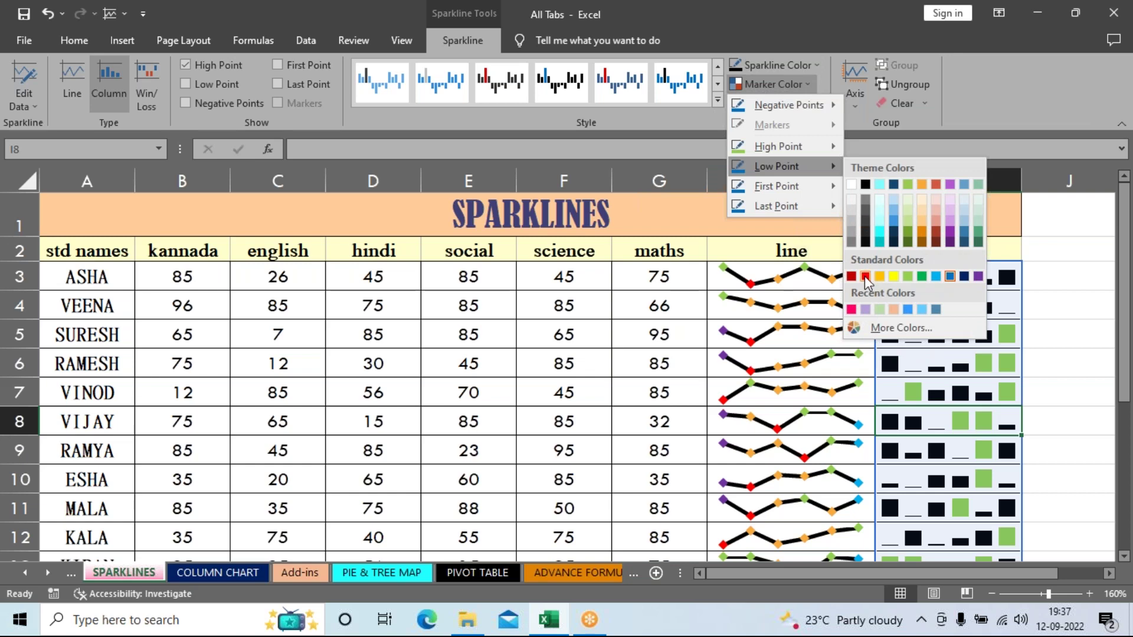
click(865, 276)
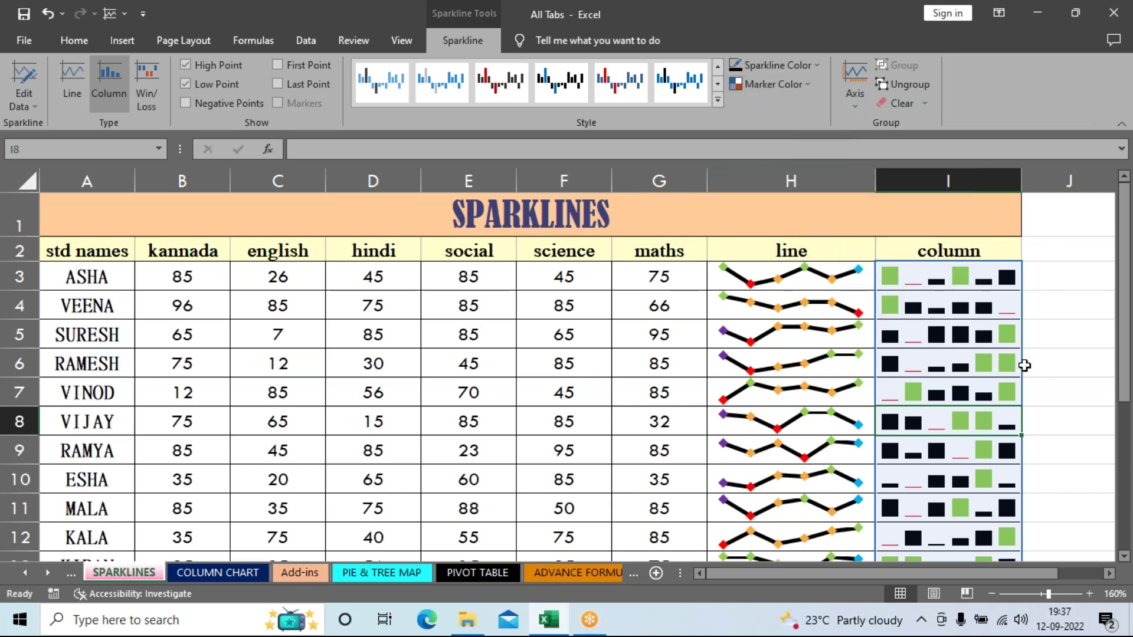
scroll(1024, 366, down, 2)
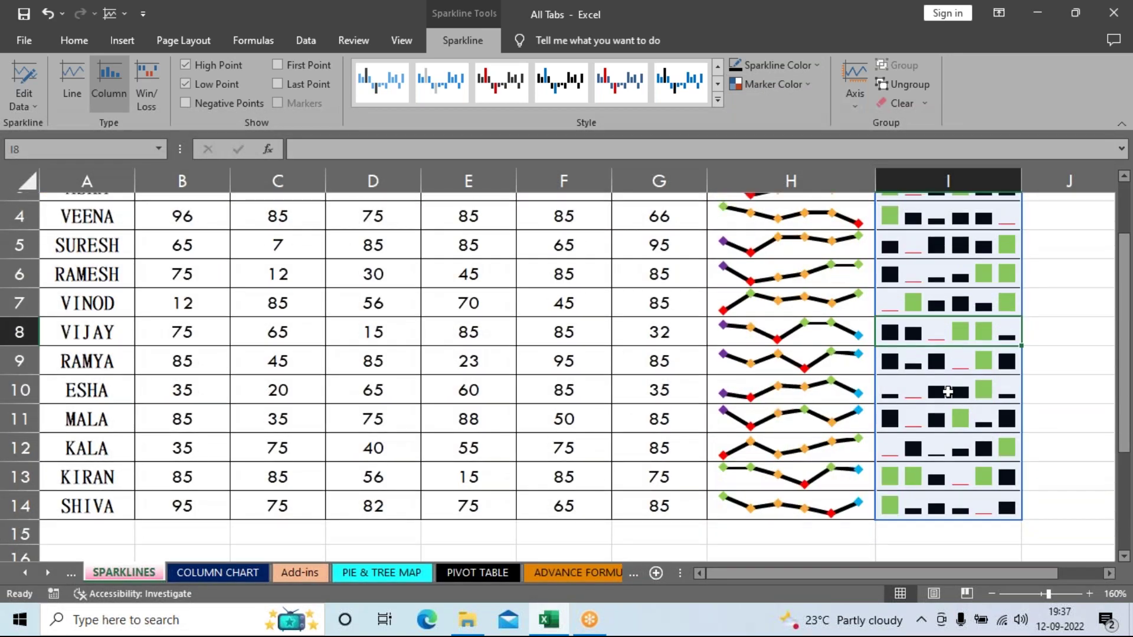
scroll(947, 391, up, 3)
Step: Colour the column sparklines' first points purple and last points light blue, then select J7
click(797, 86)
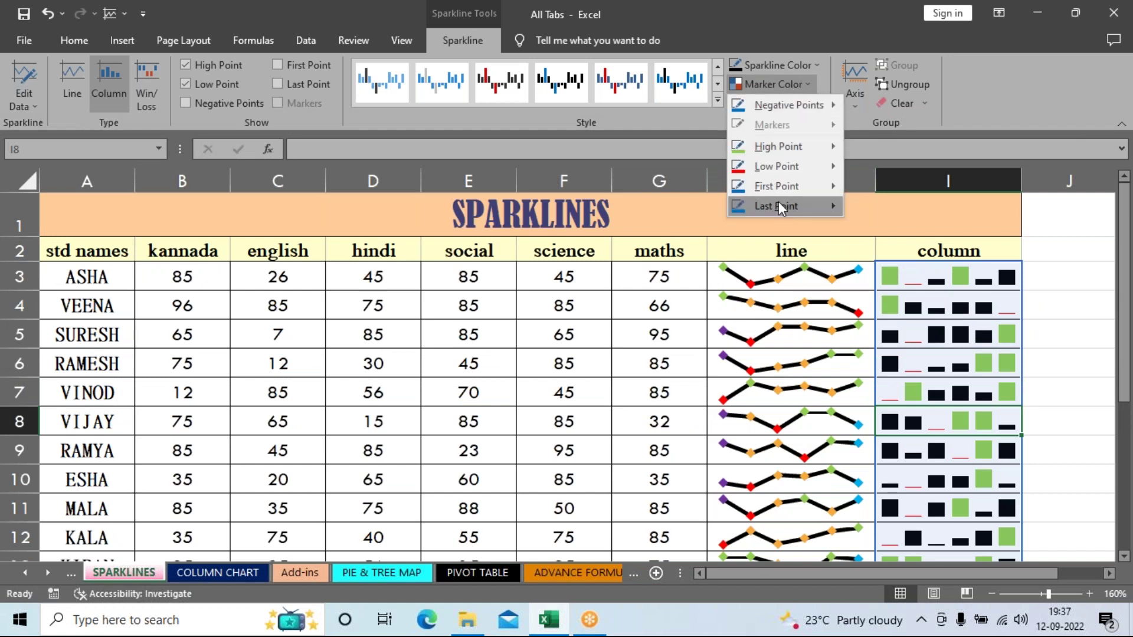
mouse_move(783, 195)
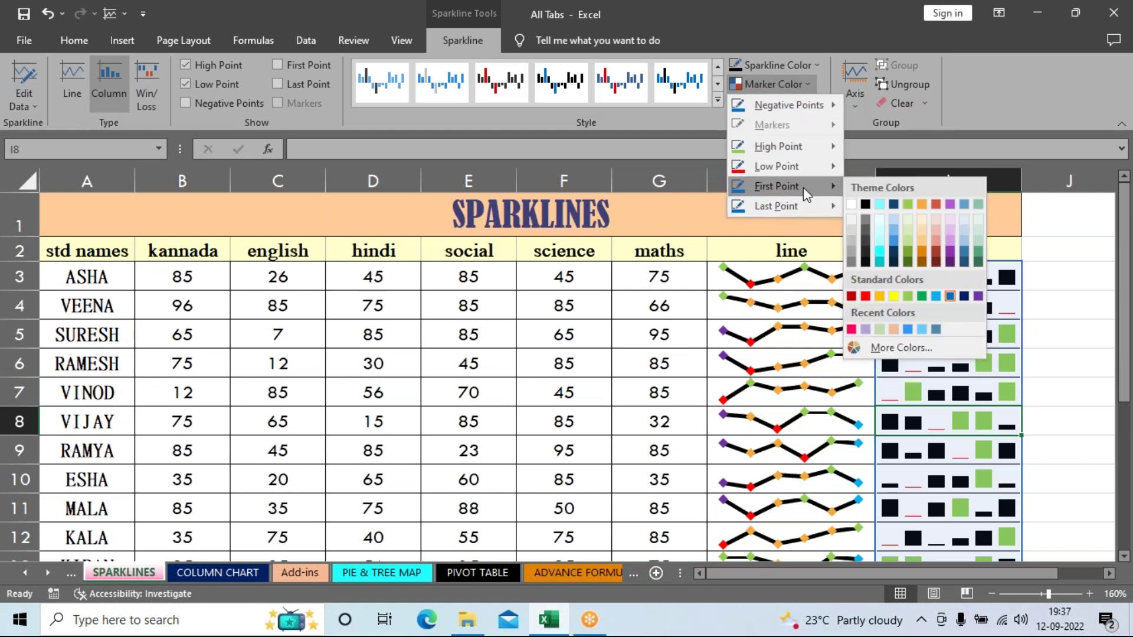
click(978, 296)
click(773, 84)
mouse_move(822, 207)
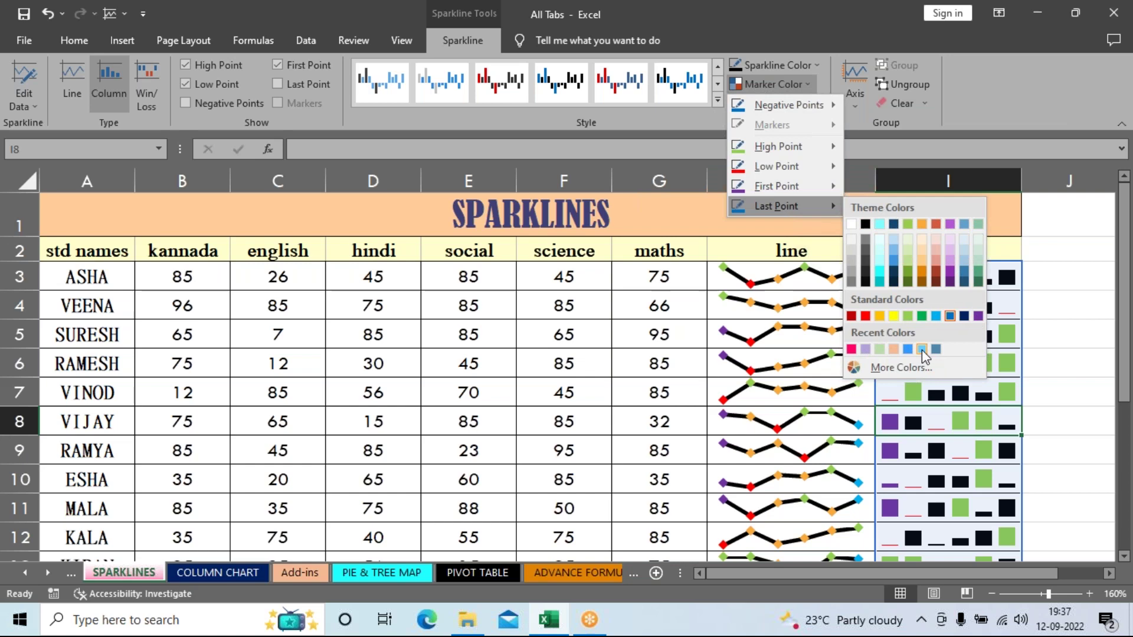
click(935, 315)
click(1066, 400)
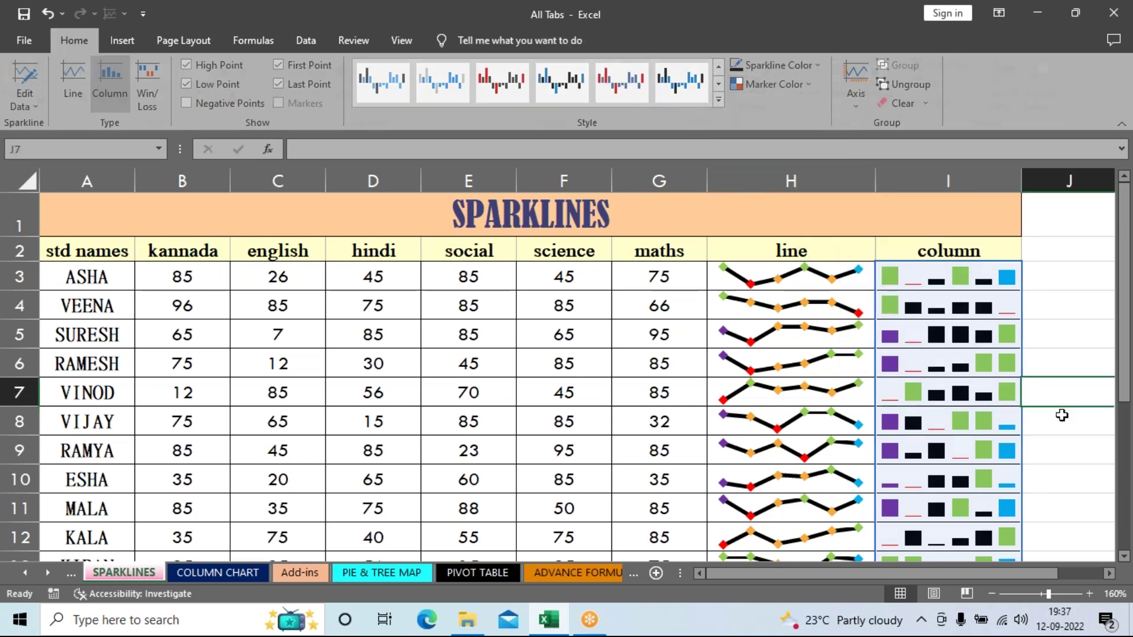
scroll(1060, 416, down, 1)
scroll(1061, 416, up, 1)
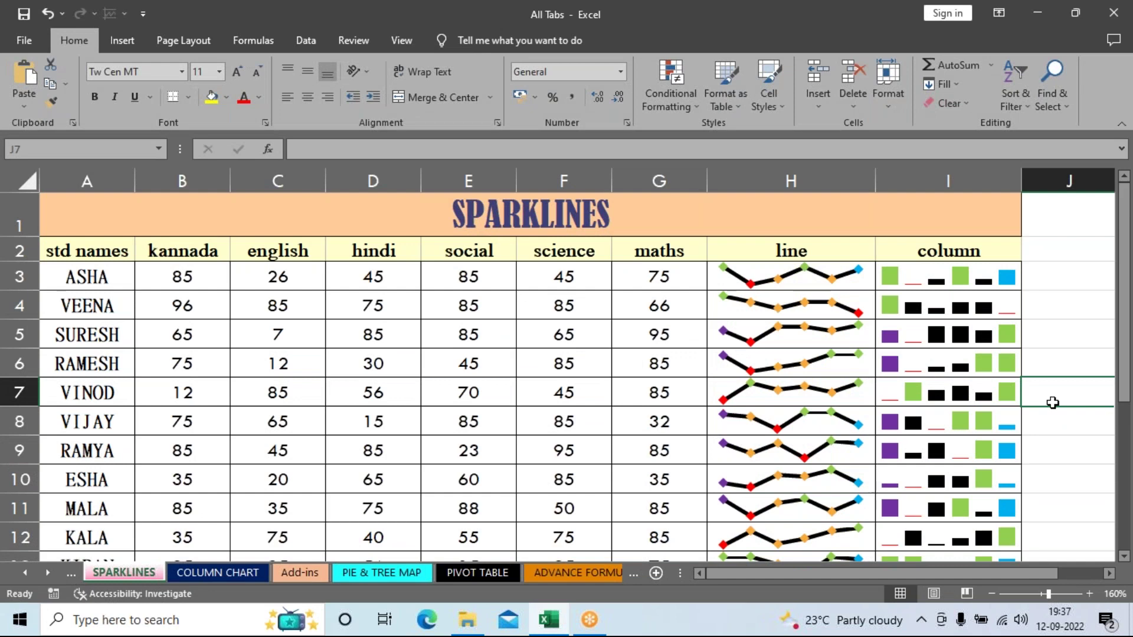
Step: Scroll down to the SALES Win/Loss table and select merged cell H19
scroll(1052, 401, down, 1)
scroll(1052, 401, up, 1)
scroll(1052, 399, down, 1)
scroll(1052, 400, up, 1)
scroll(1030, 422, down, 1)
scroll(1018, 413, up, 1)
scroll(1009, 435, down, 3)
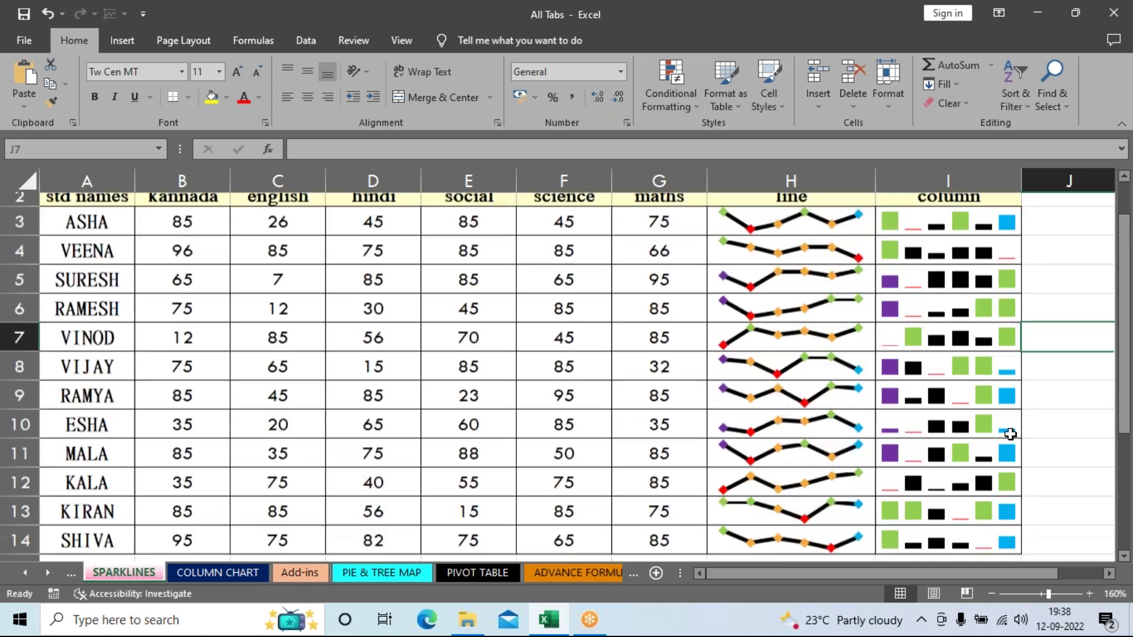
click(777, 481)
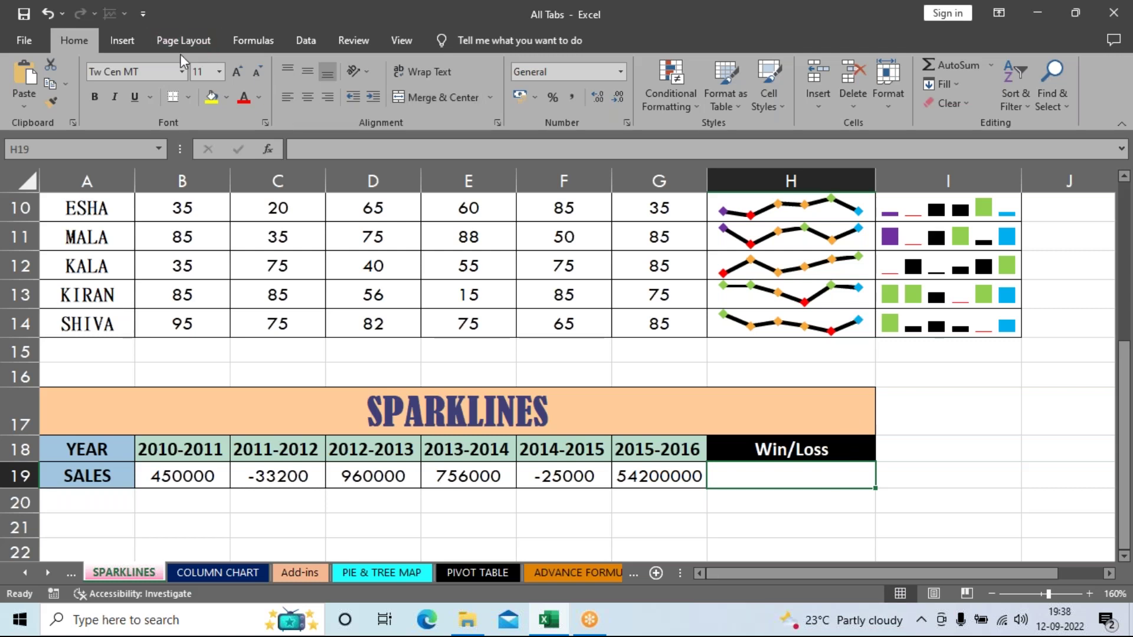
Step: Insert a Win/Loss sparkline in H19 from the sales figures B19:G19, then reselect H19
click(128, 37)
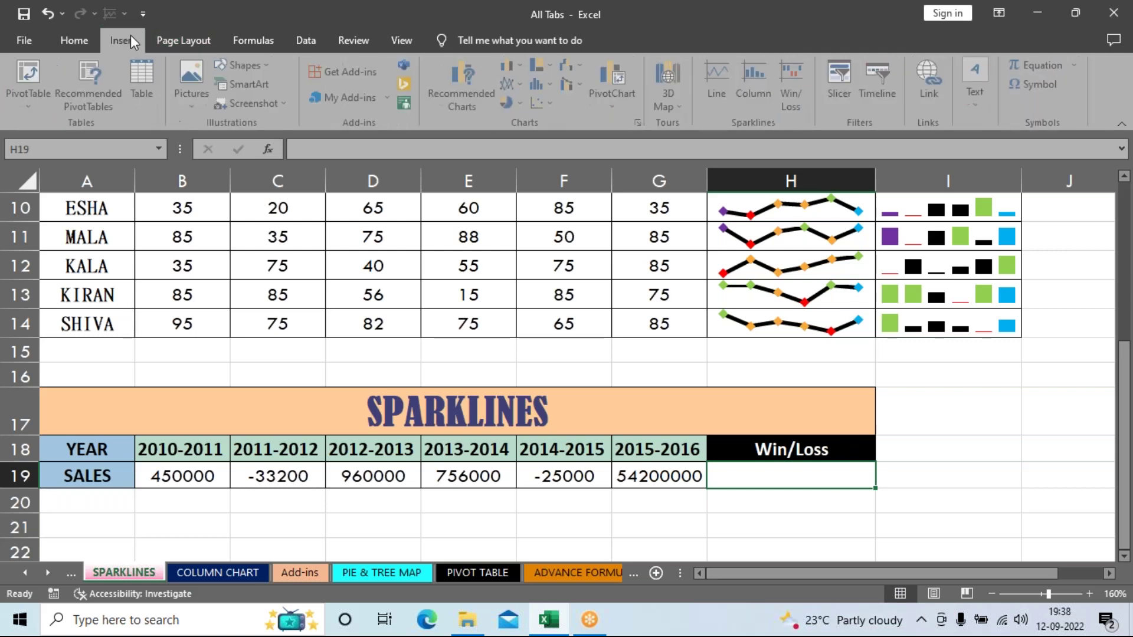
click(797, 80)
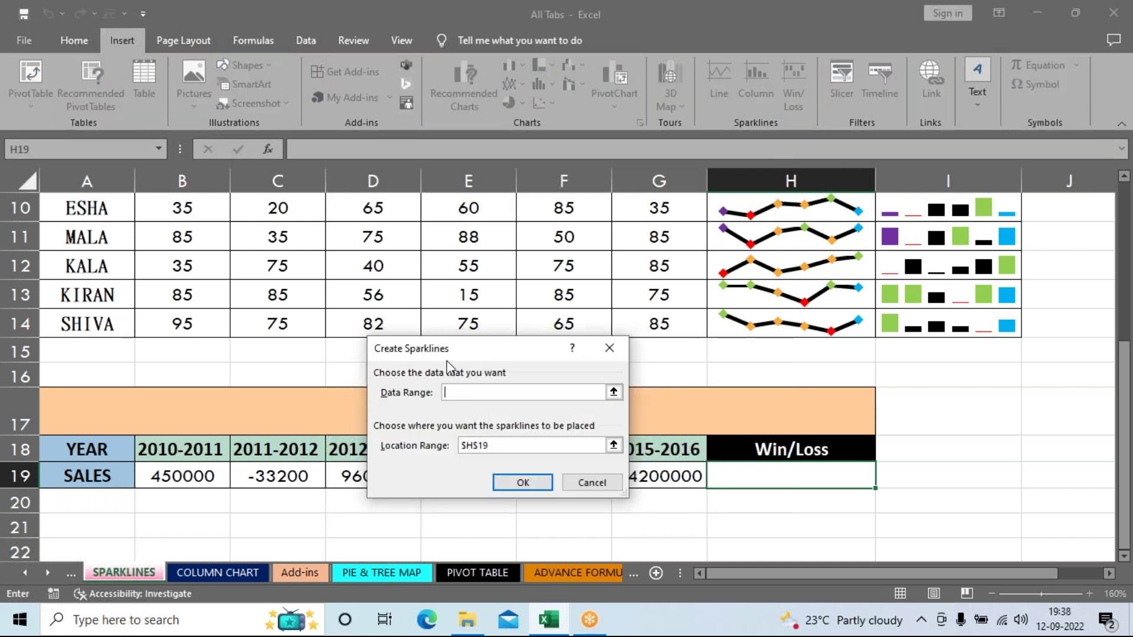
drag(447, 360, 558, 228)
drag(180, 477, 690, 477)
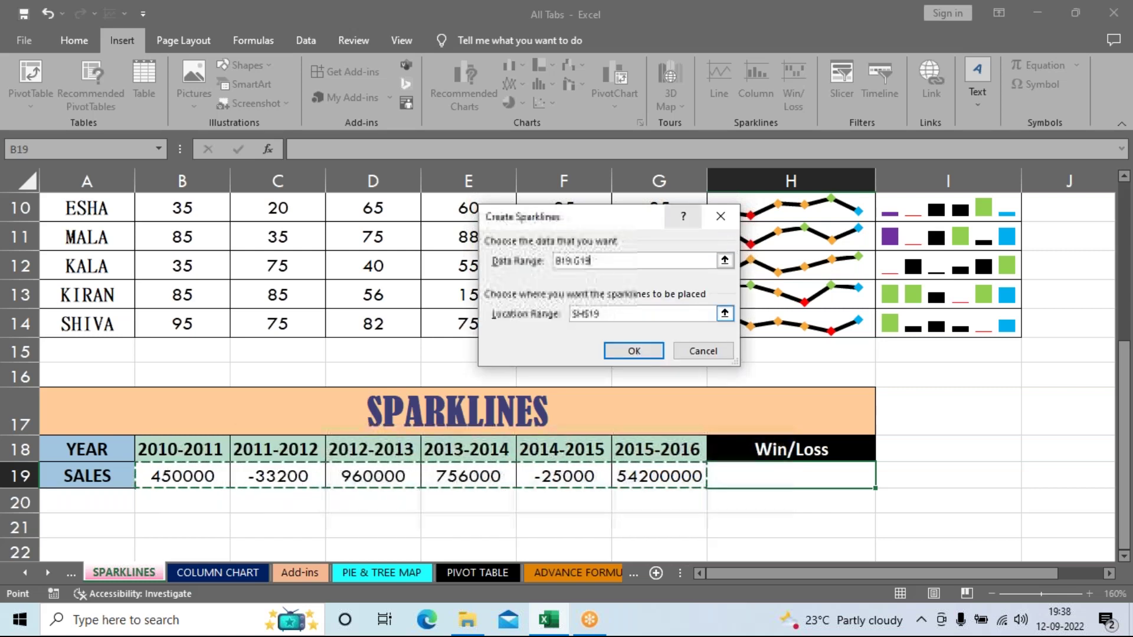
click(649, 354)
click(962, 525)
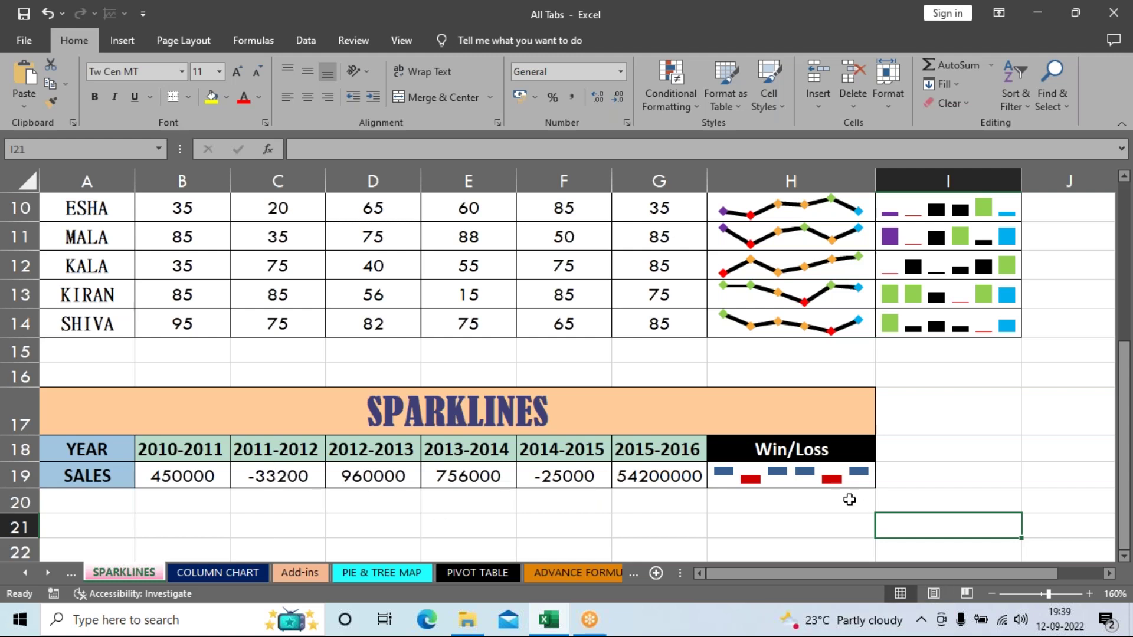
click(836, 481)
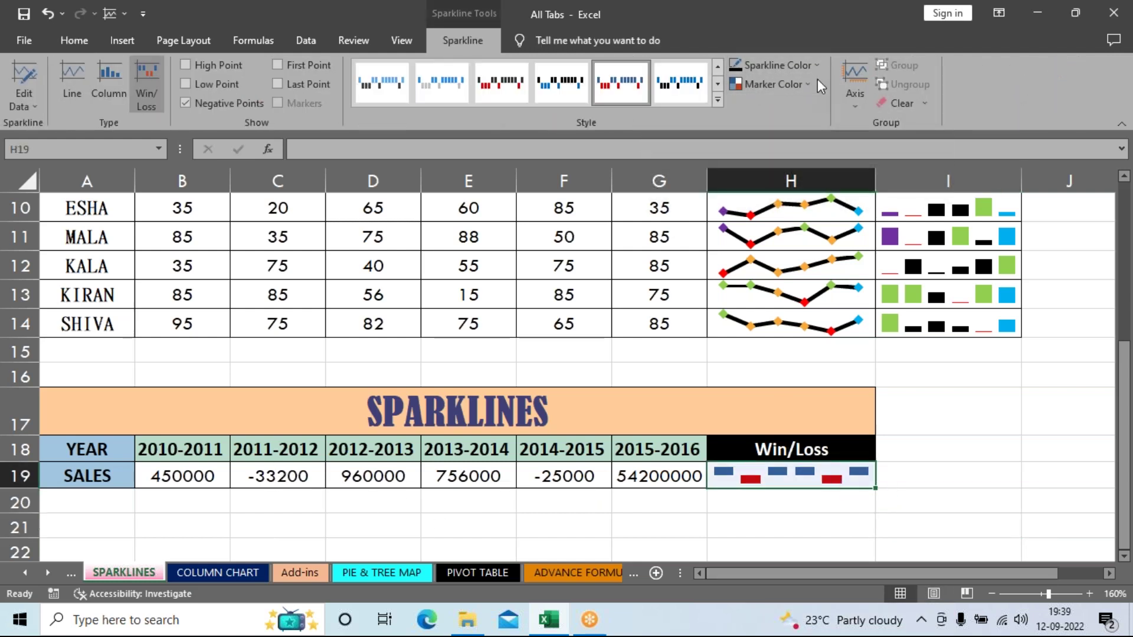
Step: Set the H19 sparkline's High Point marker to light green and Low Point marker to pink
click(795, 80)
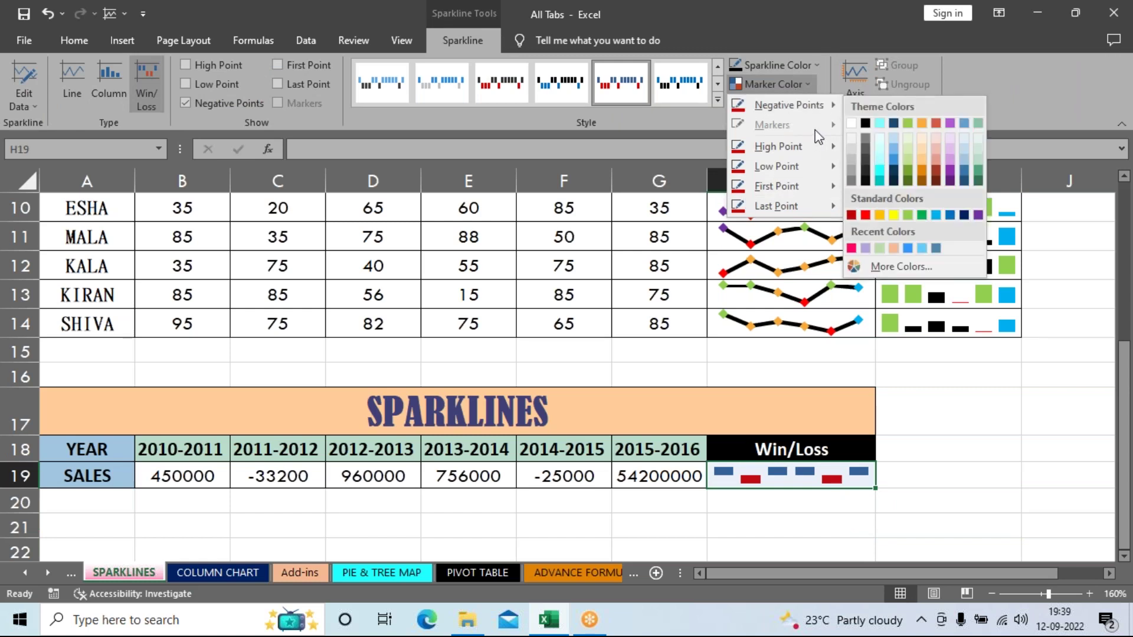
mouse_move(807, 154)
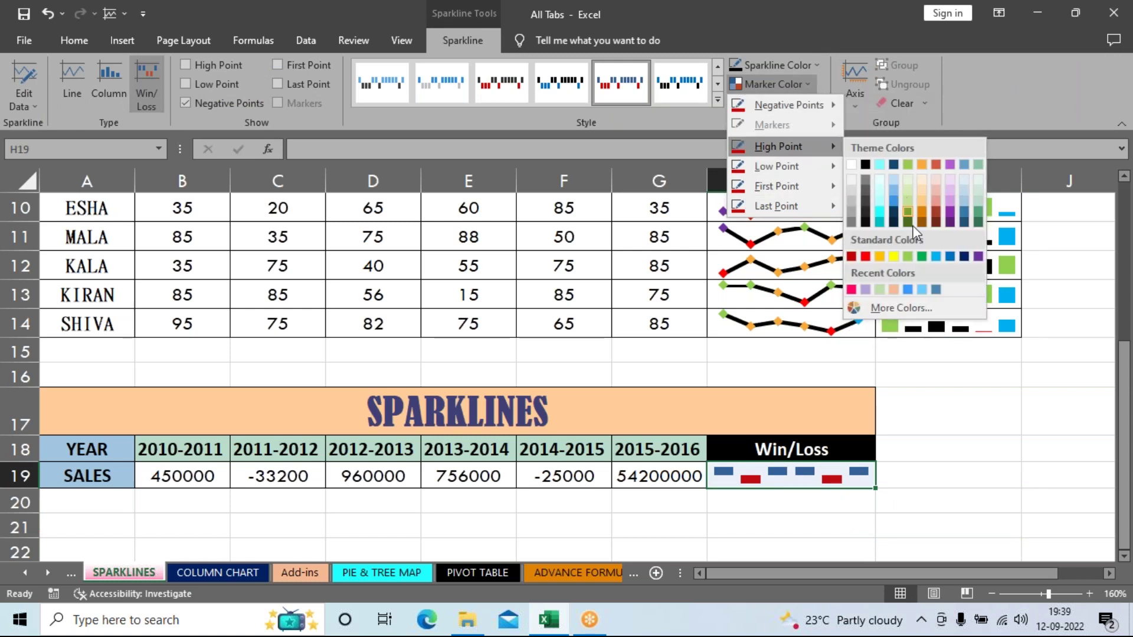
click(906, 256)
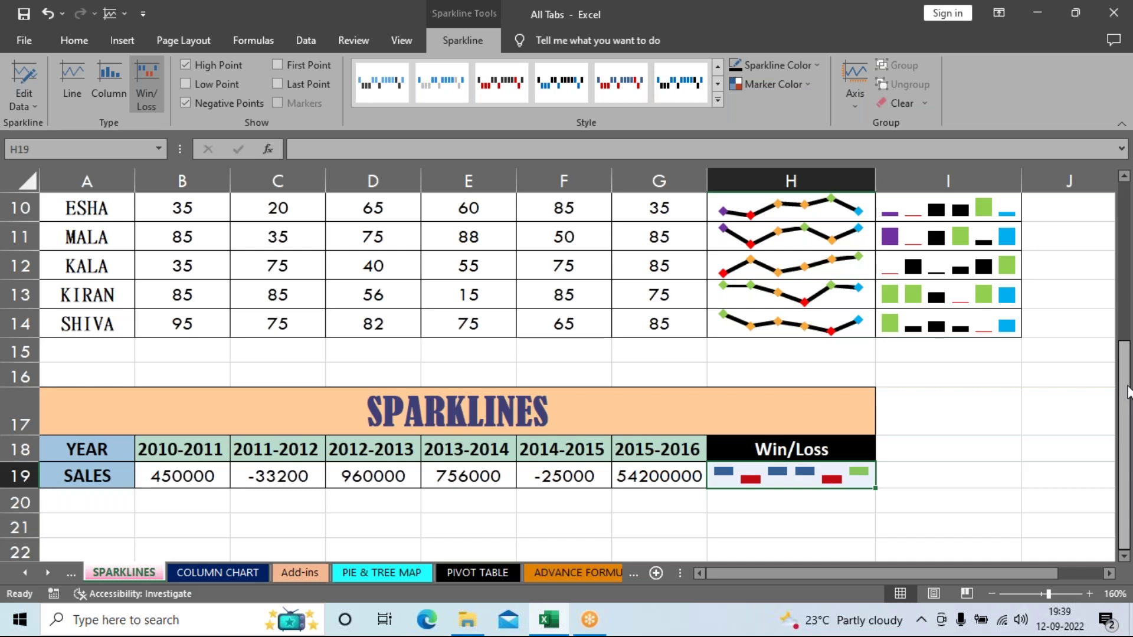
click(807, 87)
mouse_move(813, 170)
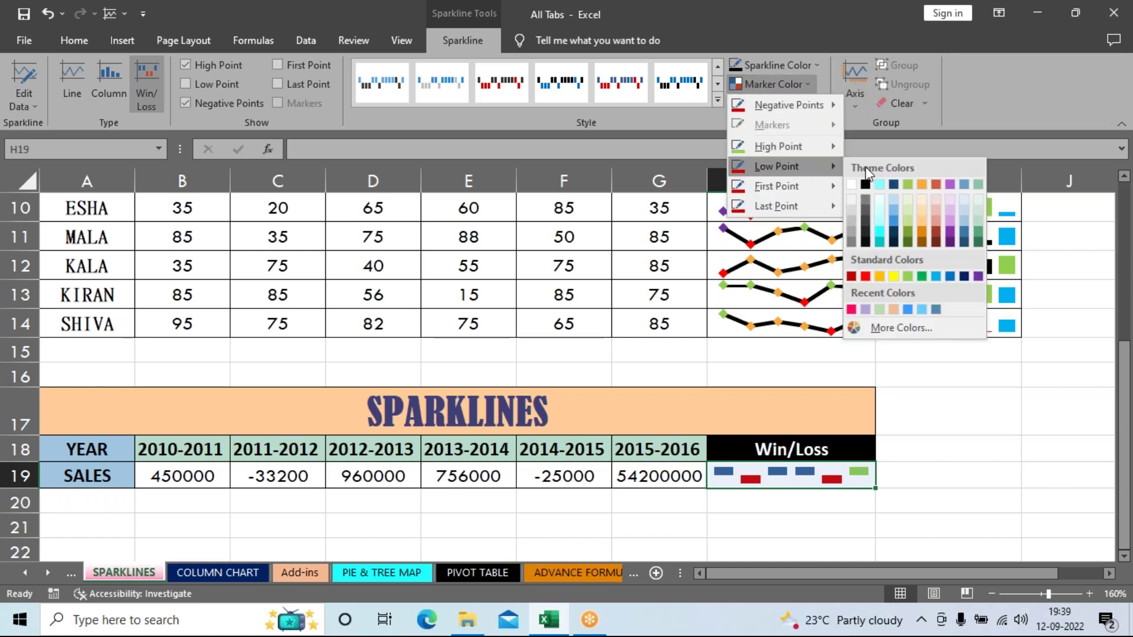
click(851, 309)
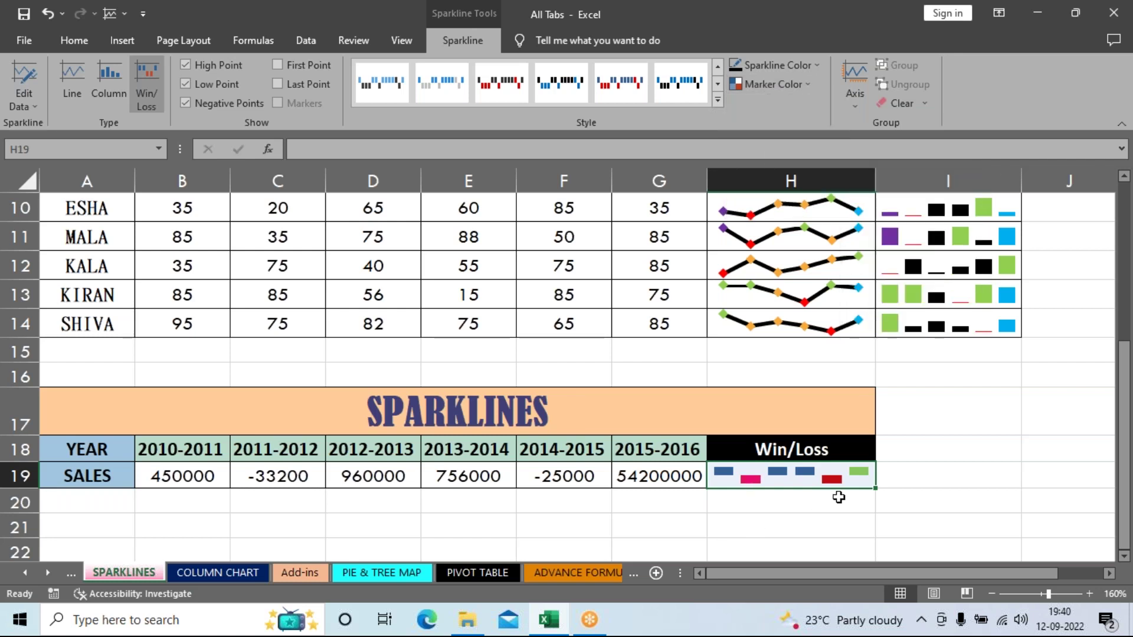
click(784, 506)
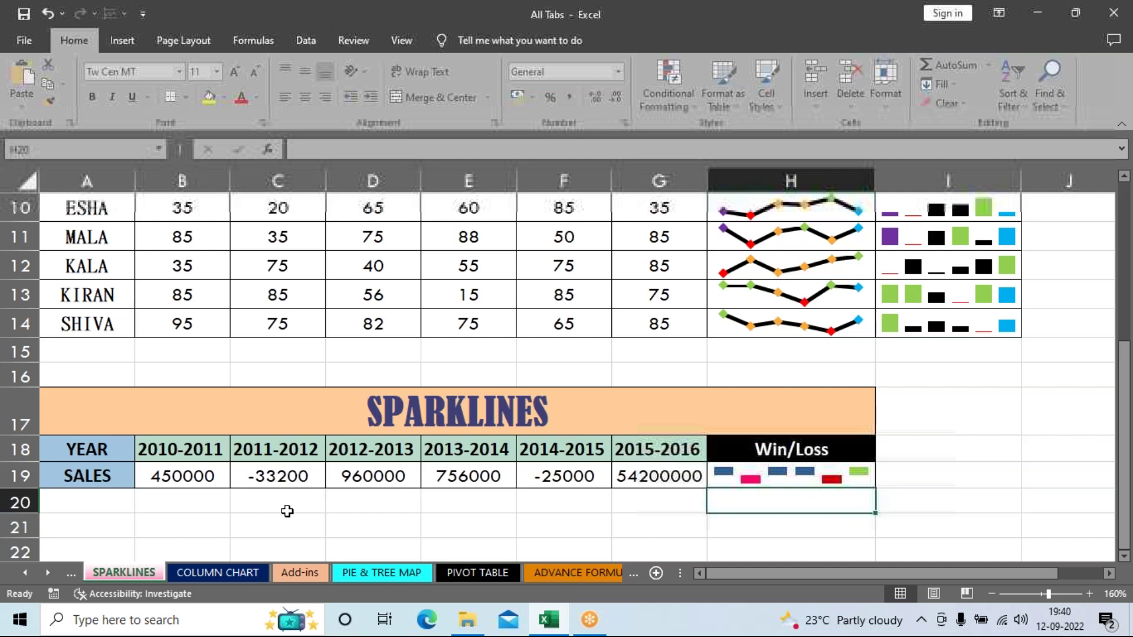
click(811, 481)
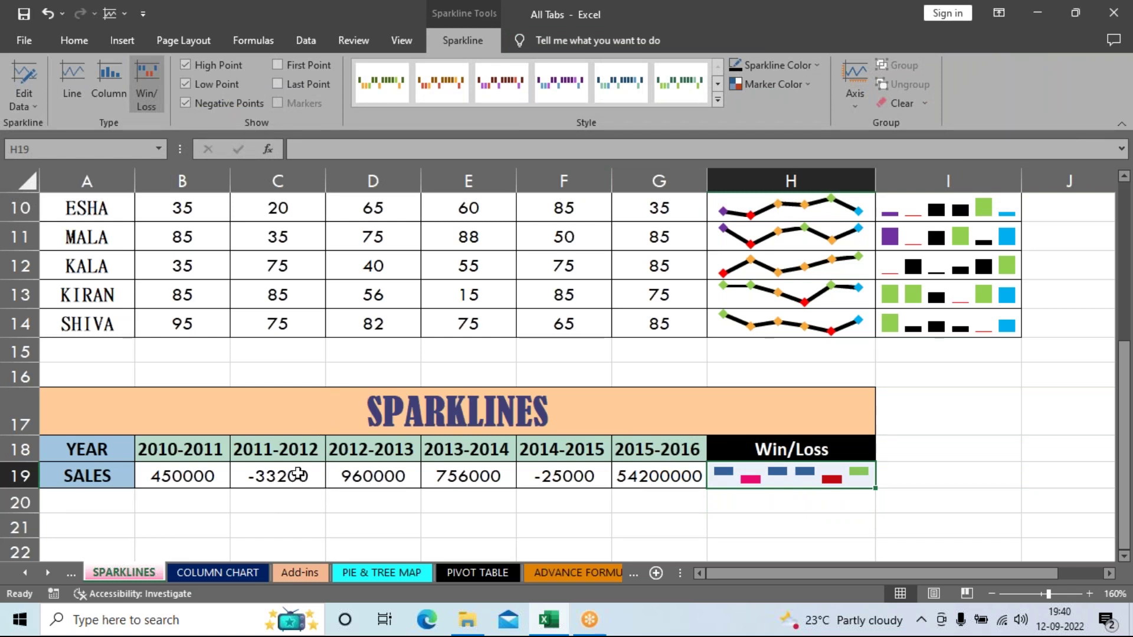
click(298, 481)
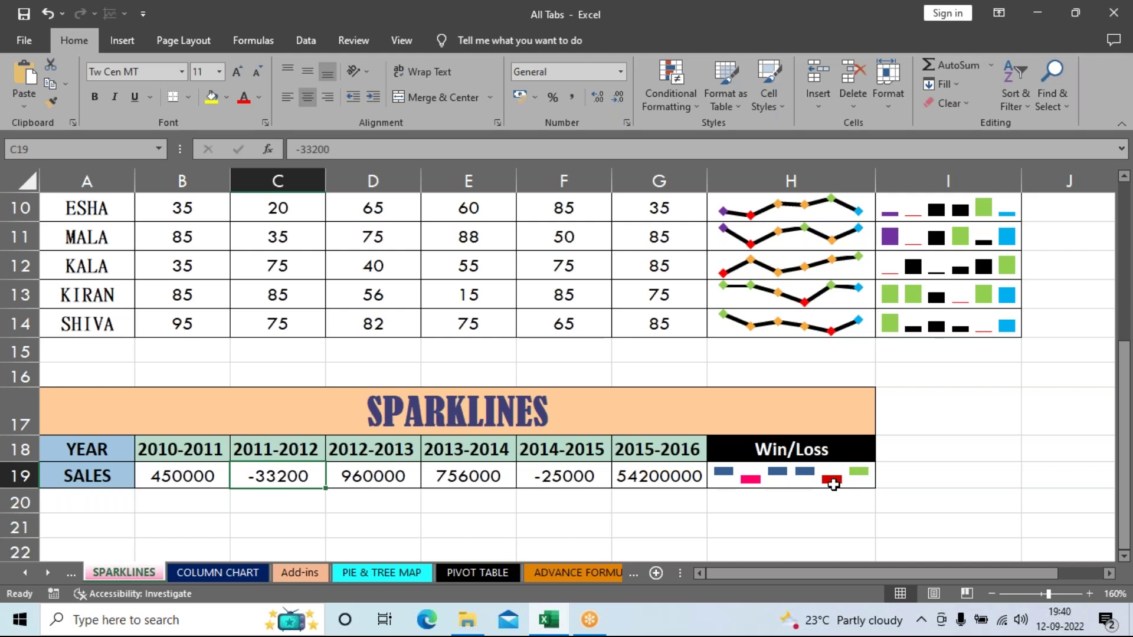
click(833, 484)
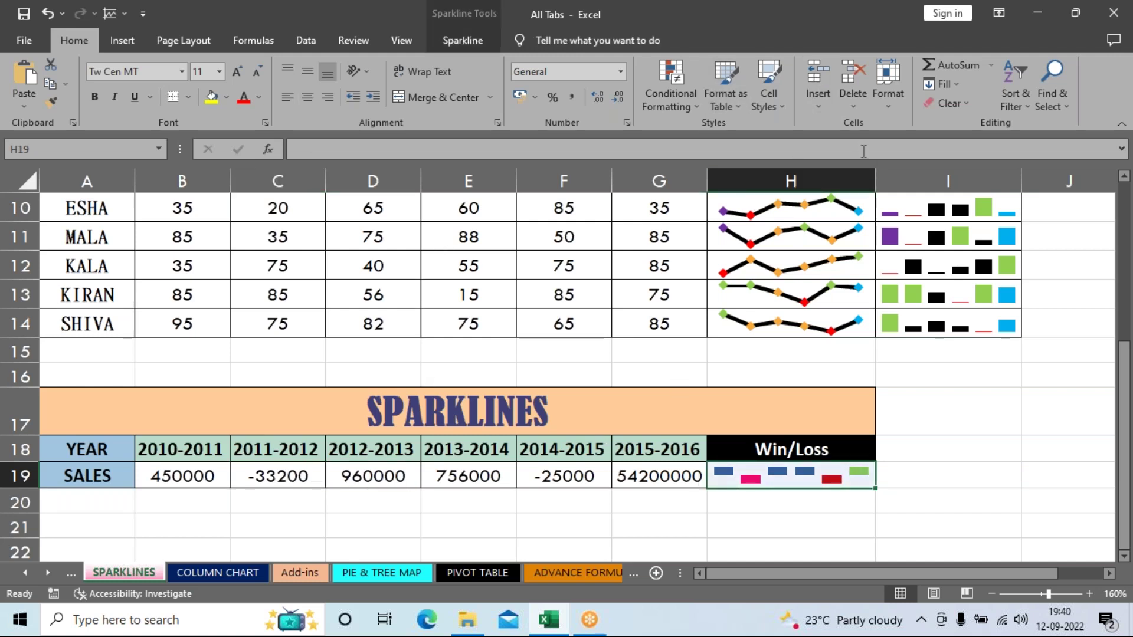
click(489, 34)
click(791, 83)
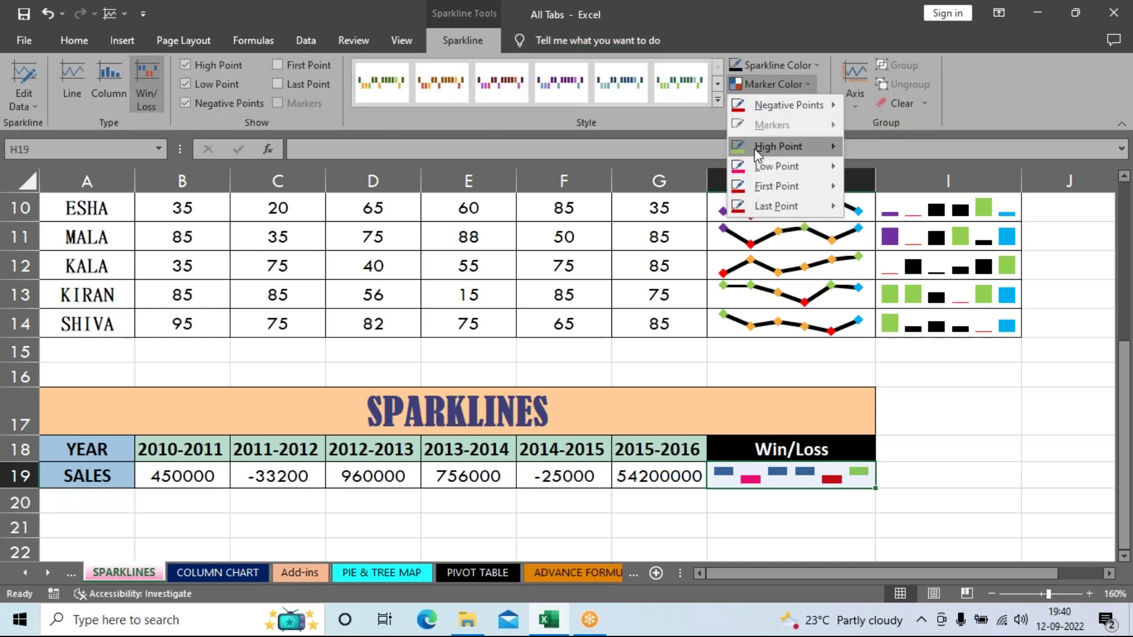
click(953, 437)
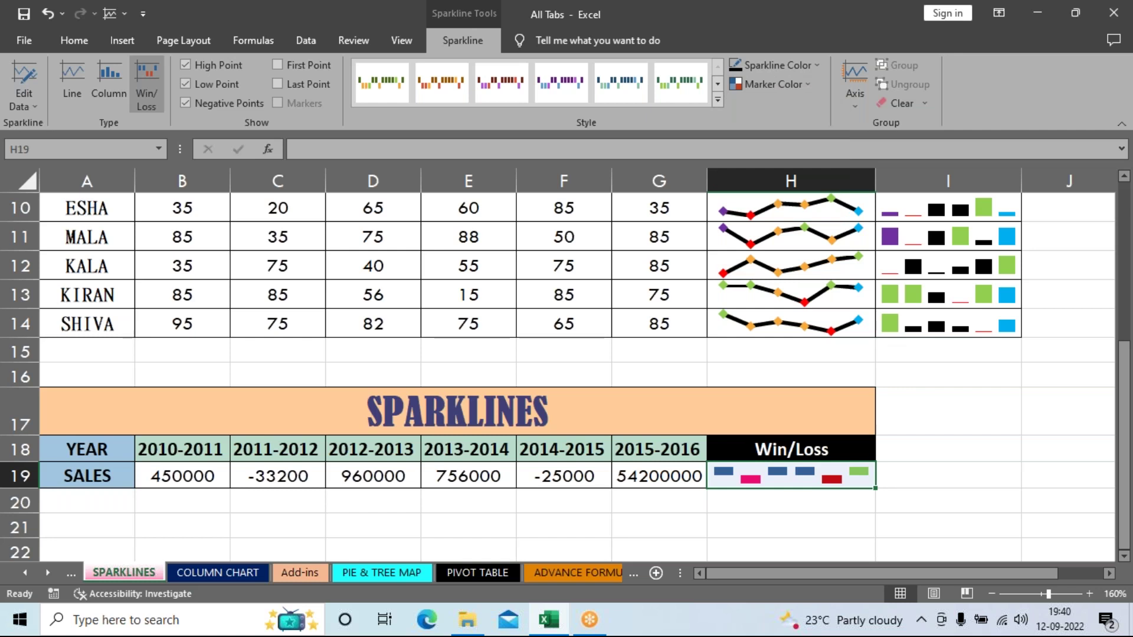
click(962, 498)
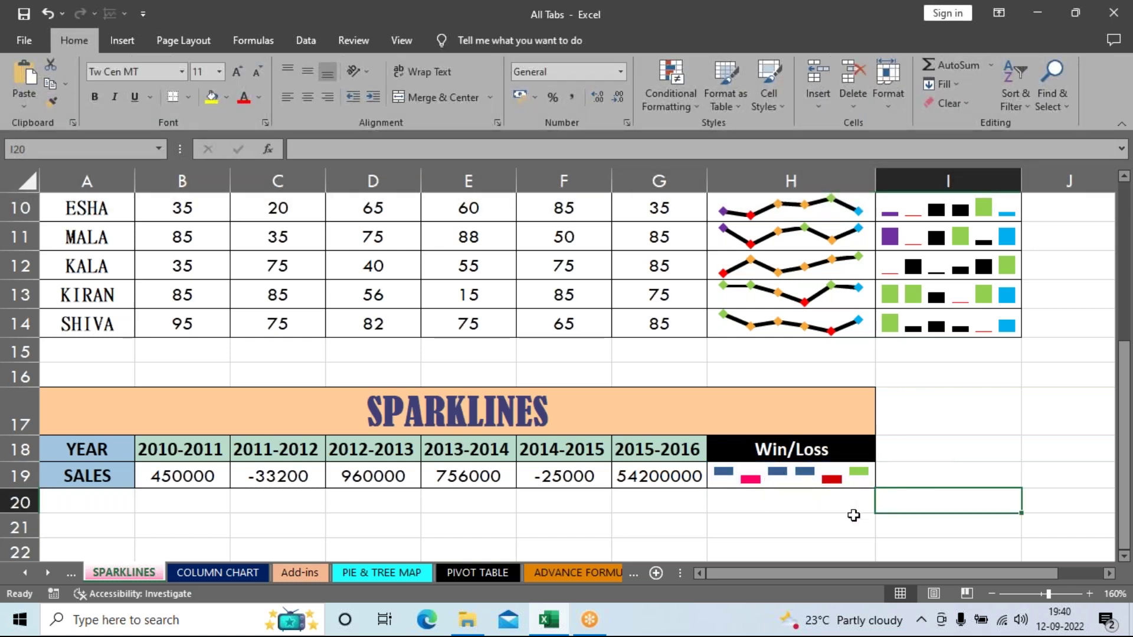
click(802, 472)
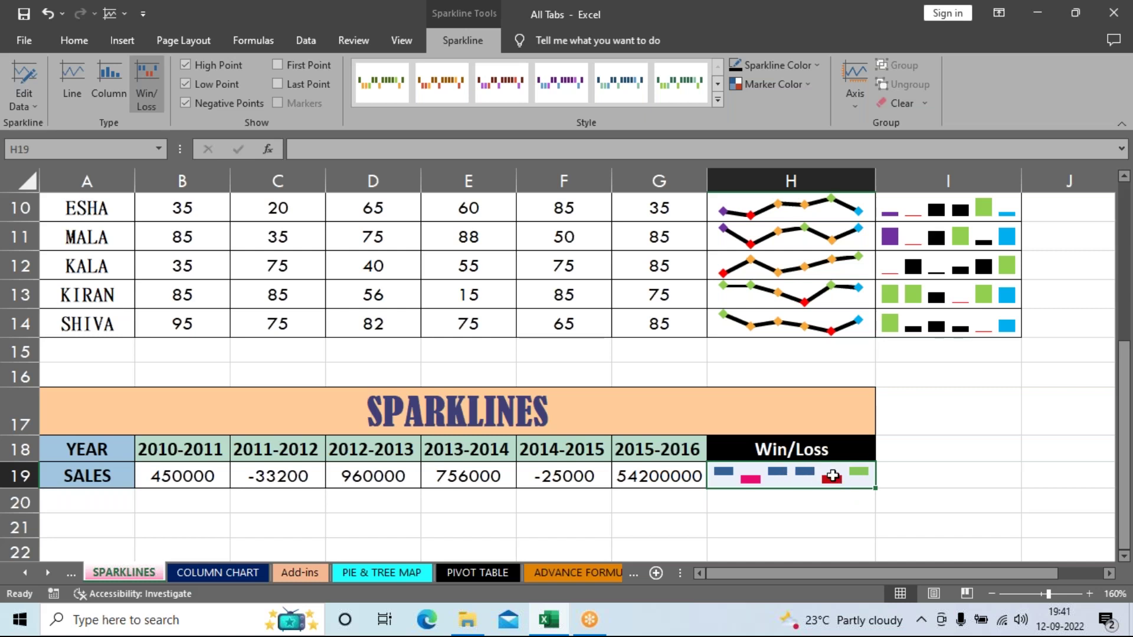
click(966, 448)
click(828, 472)
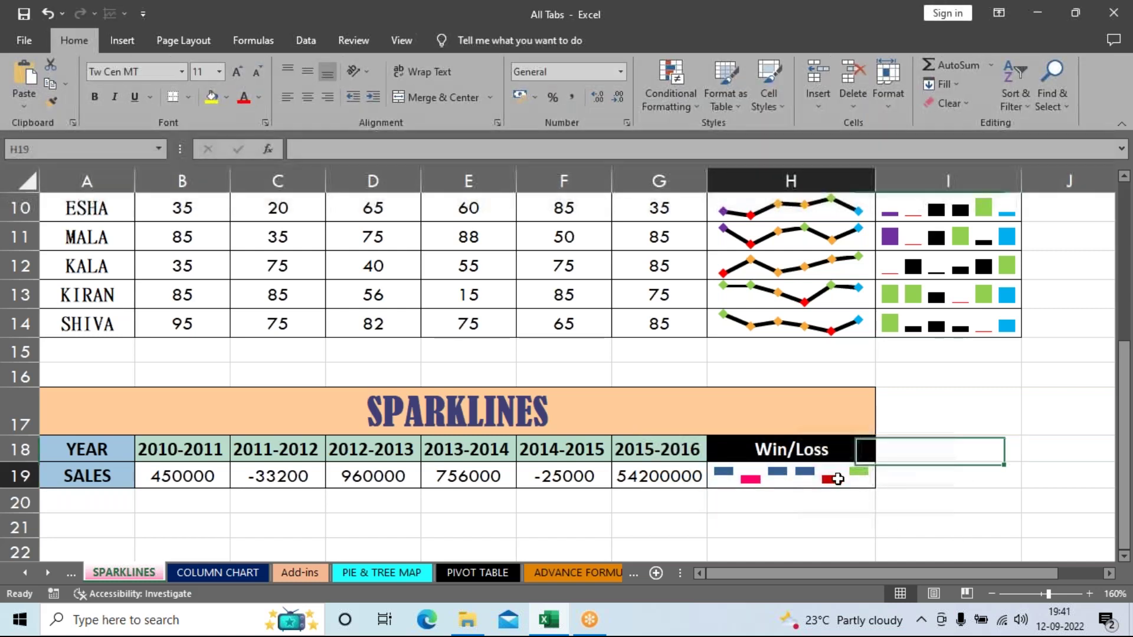
Step: Show the Review commands while cell H19 is selected
click(402, 41)
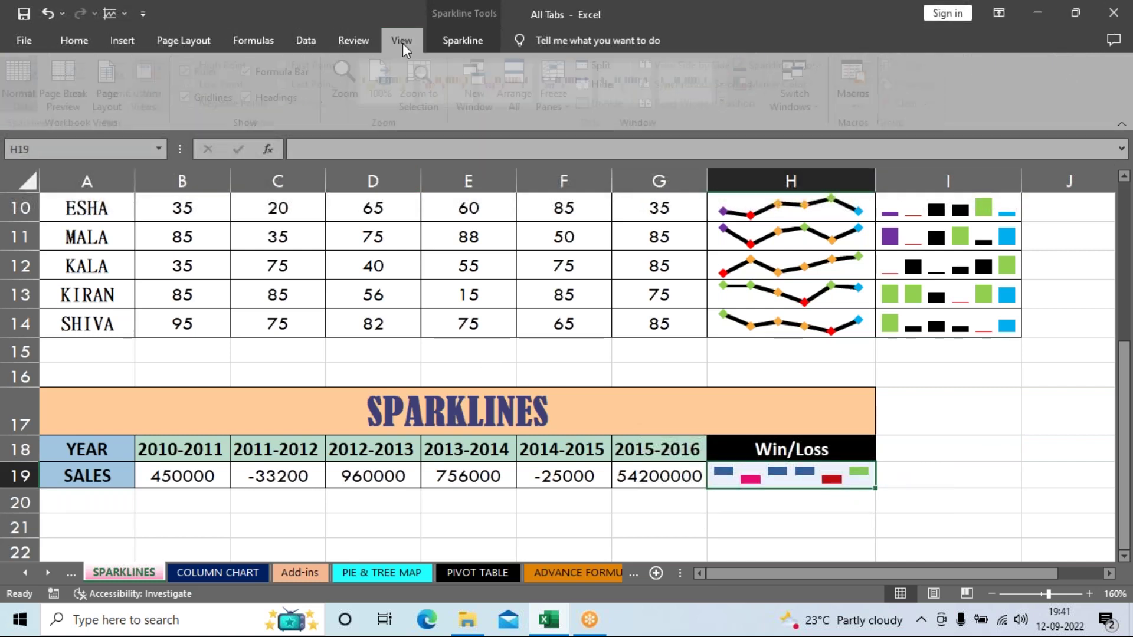
click(365, 38)
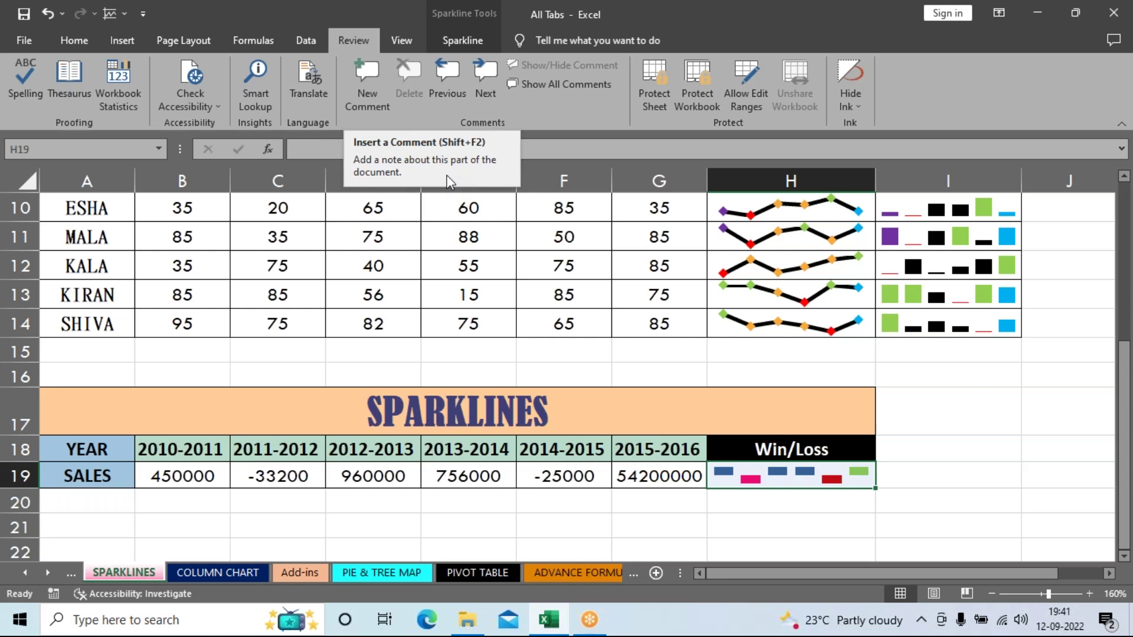
Step: Add a comment to H19 with legend lines 'blue - profit' and 'green - highest profit'
click(366, 88)
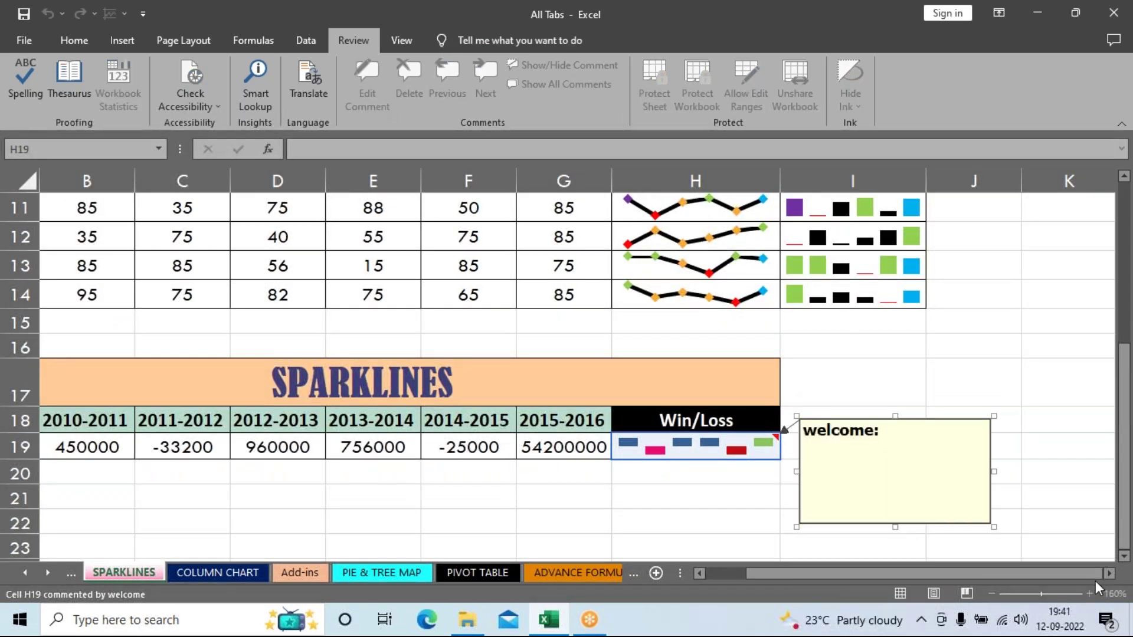
key(BackSpace)
key(BackSpace)
key(BackSpace)
key(BackSpace)
key(BackSpace)
key(BackSpace)
key(BackSpace)
key(BackSpace)
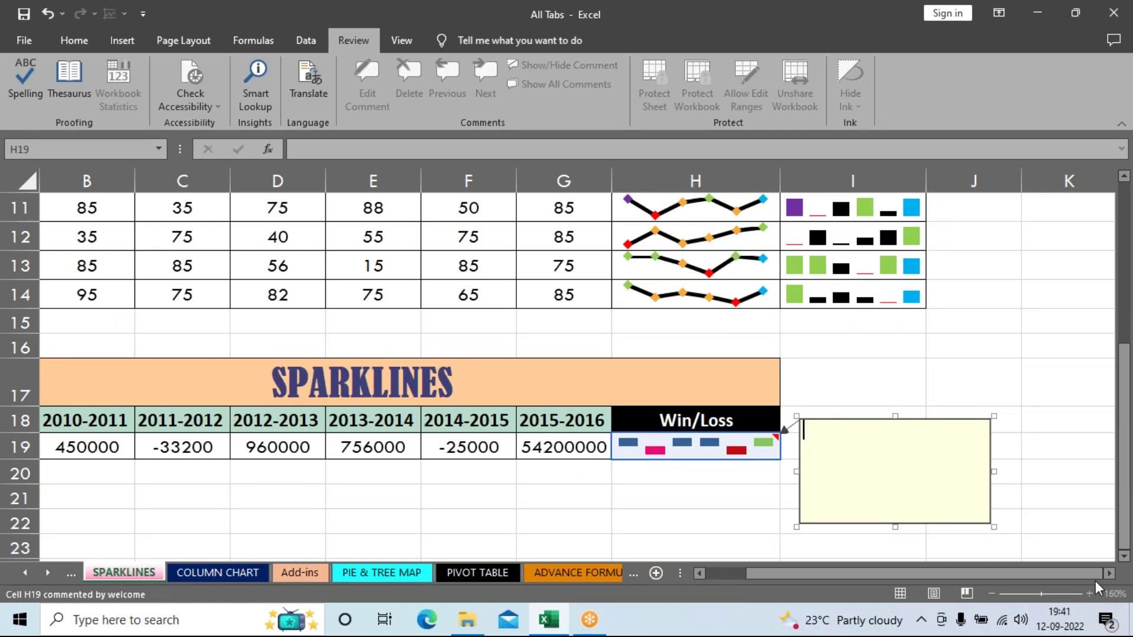
text(win/loss)
key(Return)
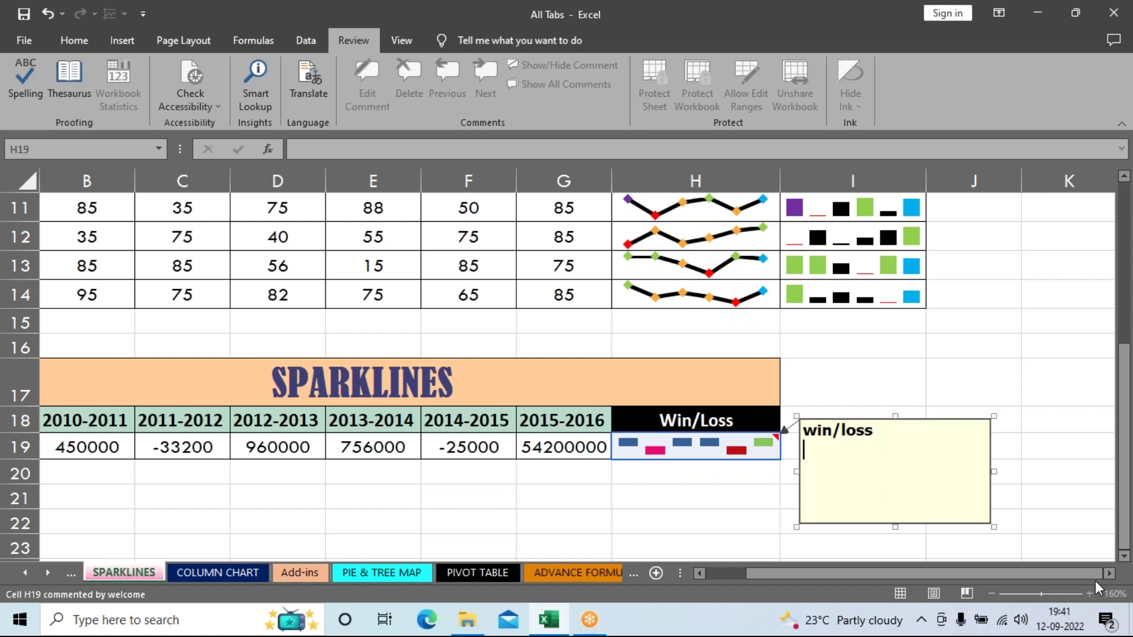
text(green - profit)
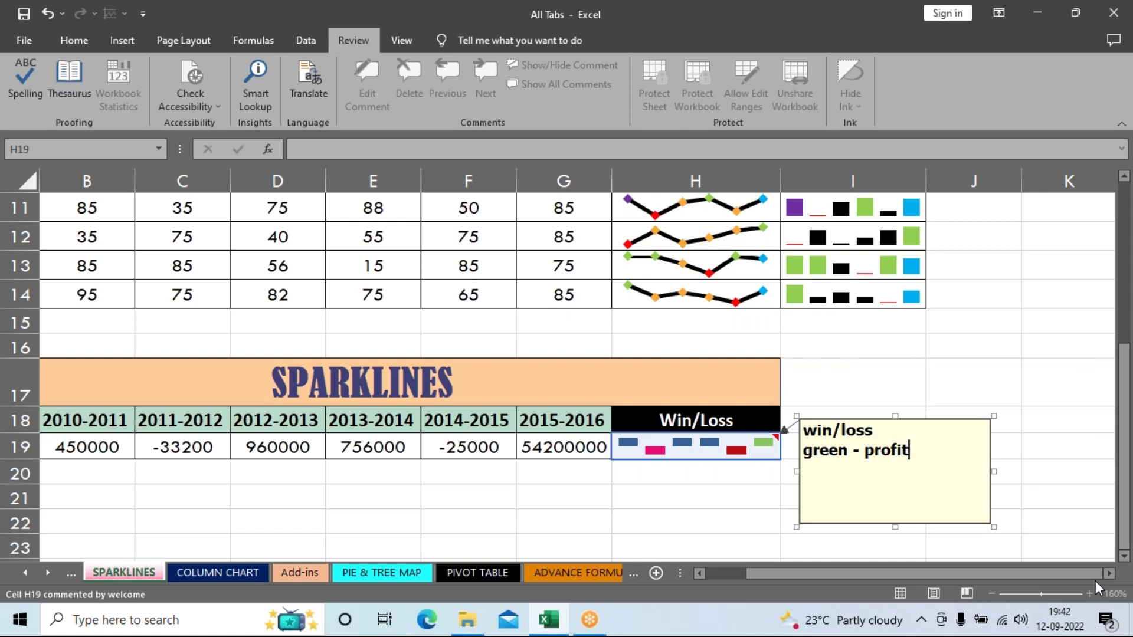
key(BackSpace)
key(BackSpace)
key(BackSpace)
key(BackSpace)
key(BackSpace)
key(BackSpace)
key(BackSpace)
key(BackSpace)
key(BackSpace)
key(BackSpace)
key(BackSpace)
key(BackSpace)
key(BackSpace)
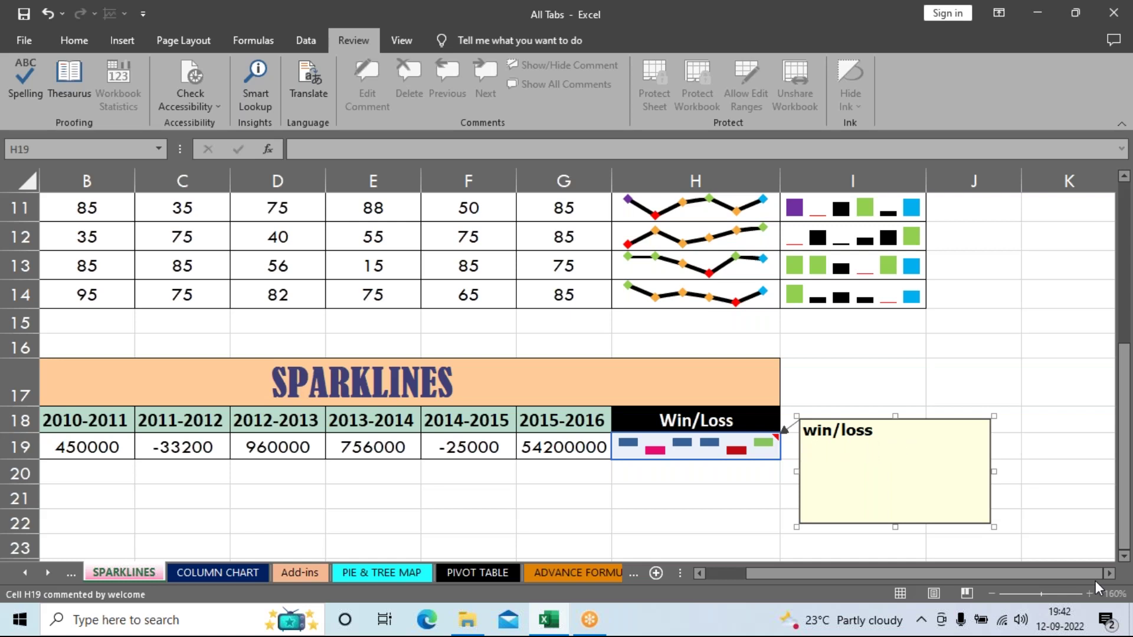
text(blue - profit)
key(Return)
text(gr)
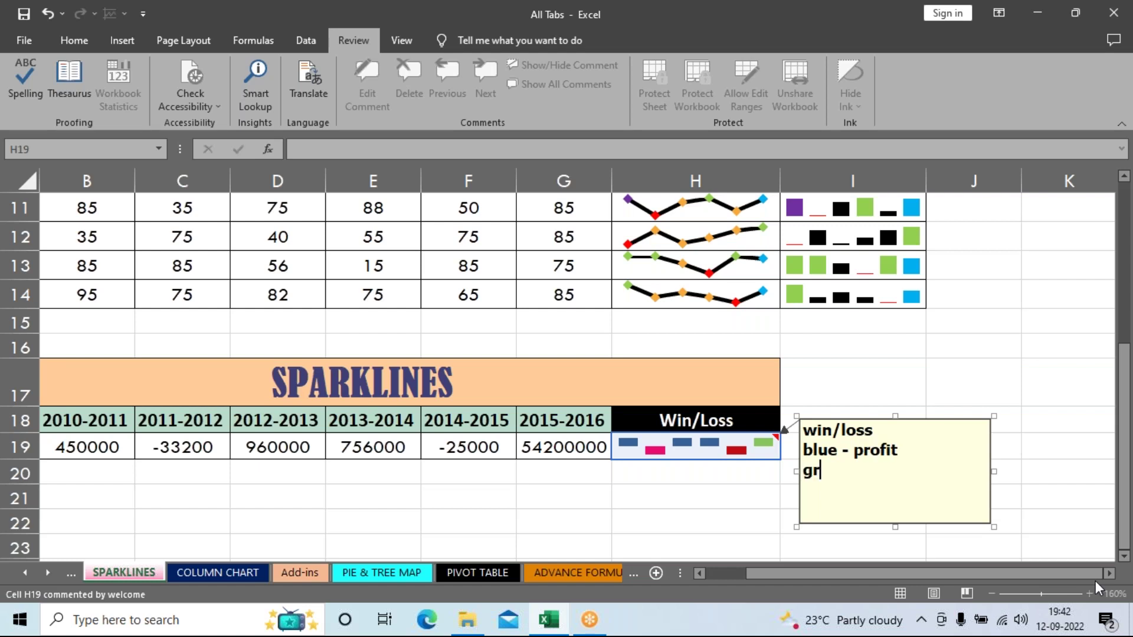
text(een - high)
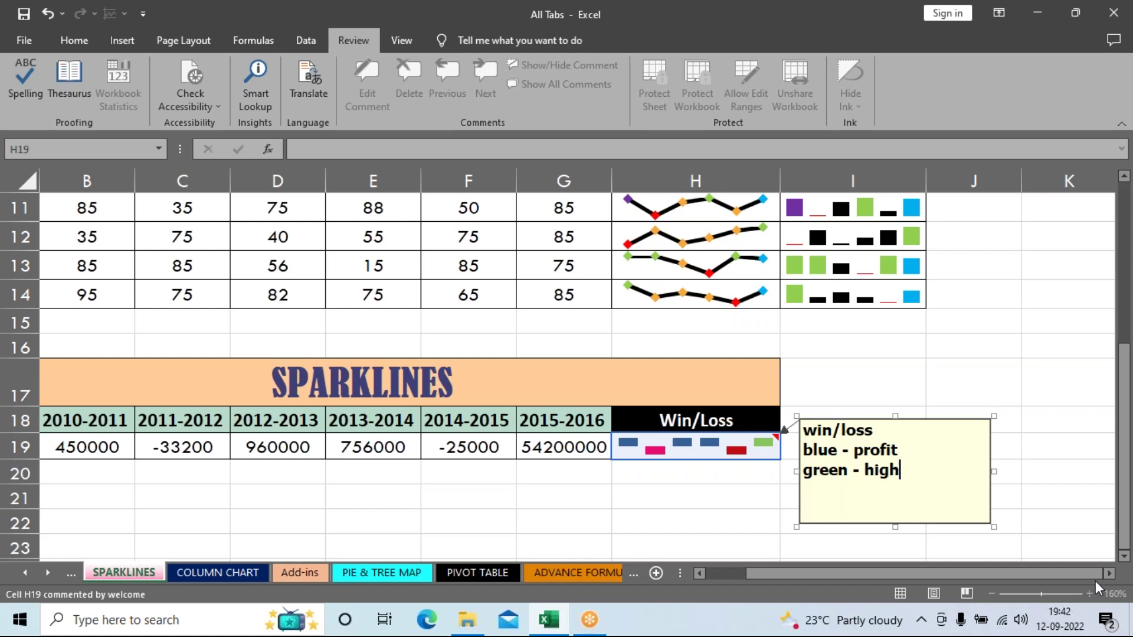
text(est profit)
Step: Add the legend lines 'red - loss' and 'pink hightest loss' to the comment
key(Return)
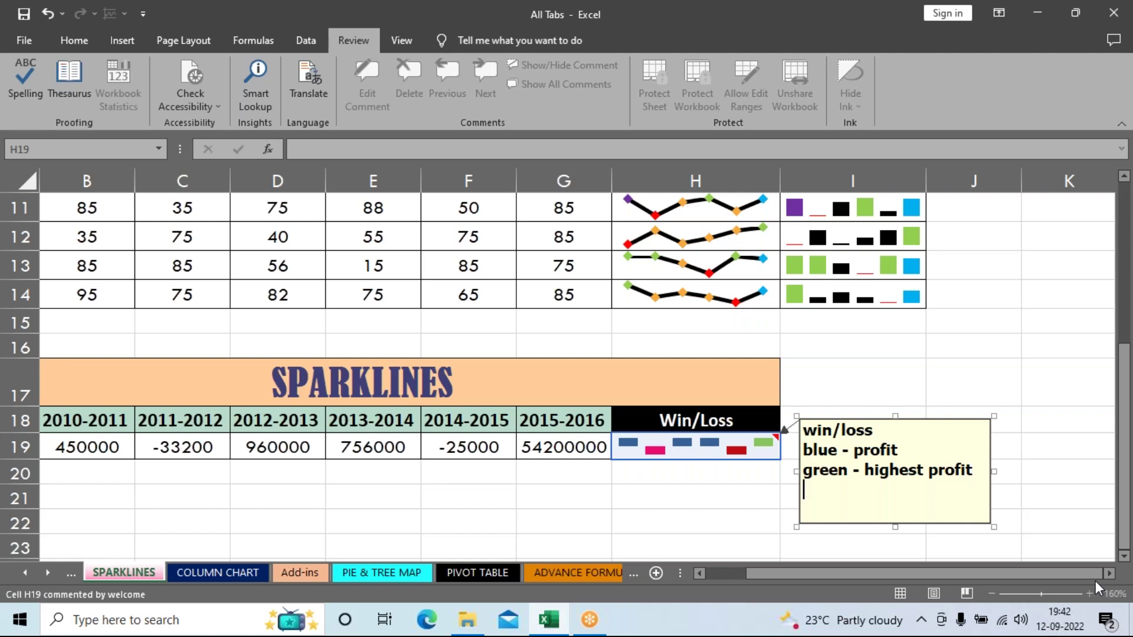
text(pink)
key(BackSpace)
key(BackSpace)
key(BackSpace)
key(BackSpace)
key(BackSpace)
key(Return)
text(red - loss)
key(Return)
text(pink h)
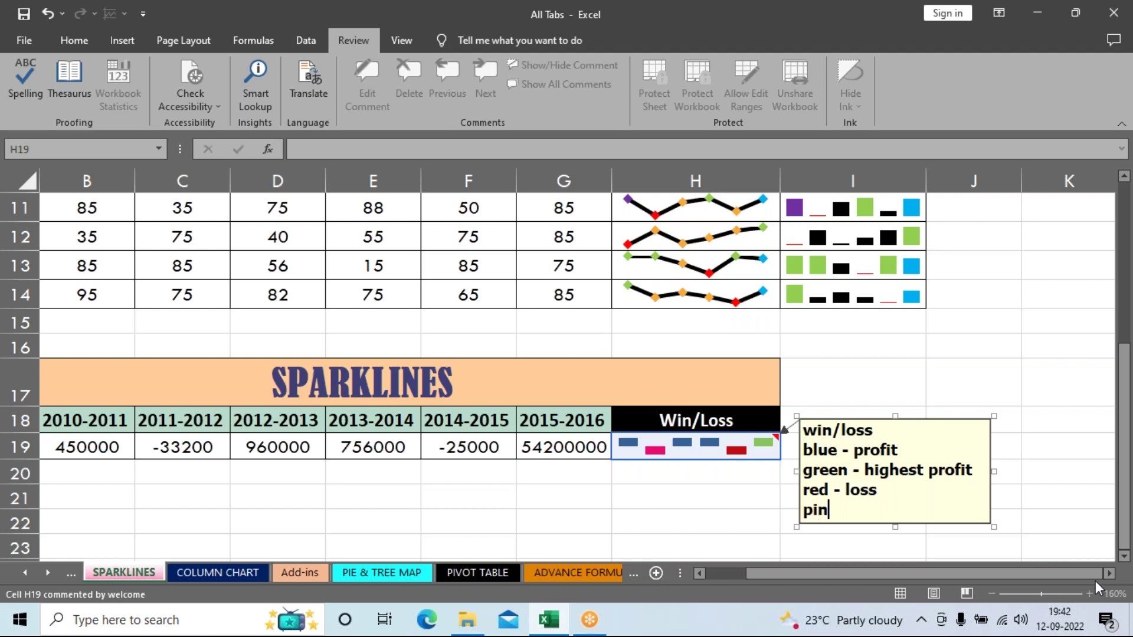
key(BackSpace)
key(BackSpace)
text(- hight)
key(BackSpace)
text(est)
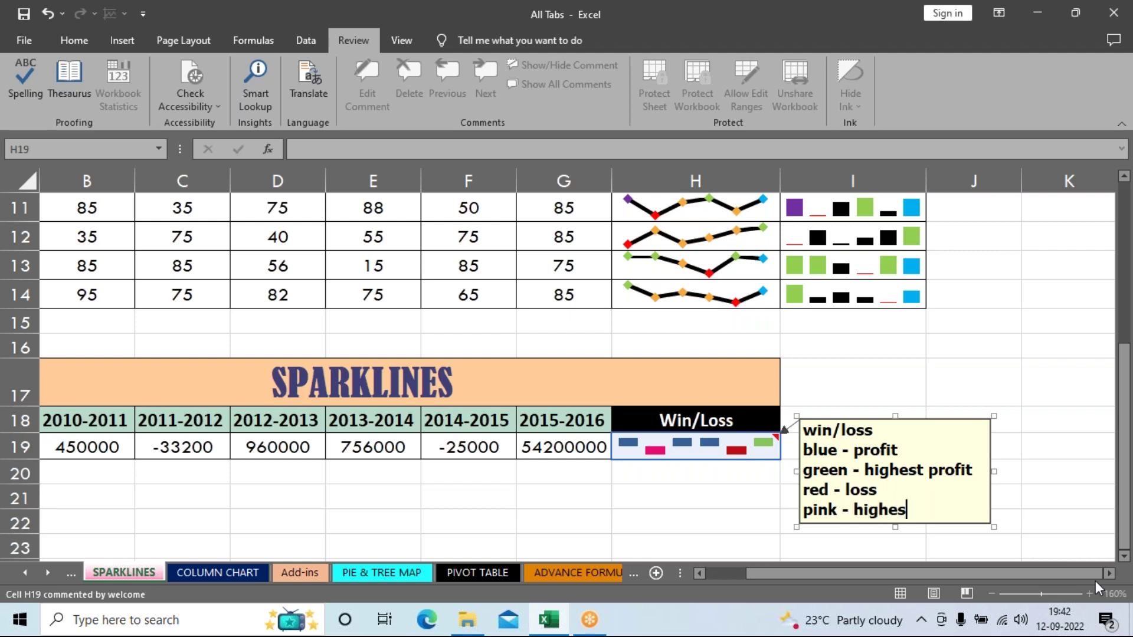
key(BackSpace)
key(BackSpace)
key(BackSpace)
key(BackSpace)
text(test loss)
Step: Close the comment and check that it appears on the H19 sparkline cell
click(737, 520)
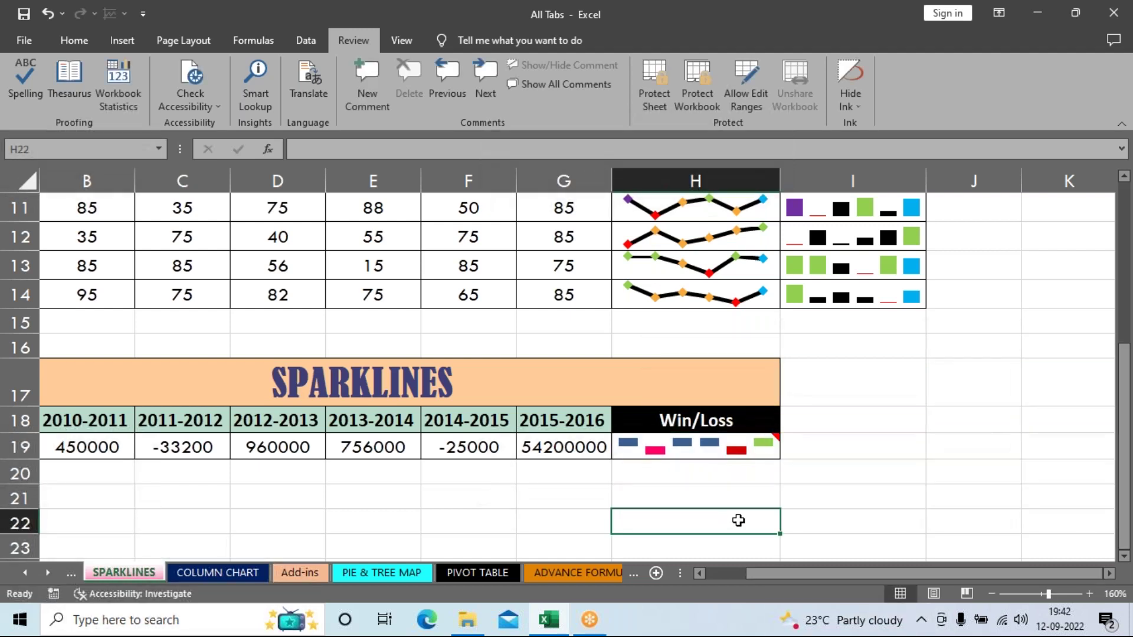
click(741, 444)
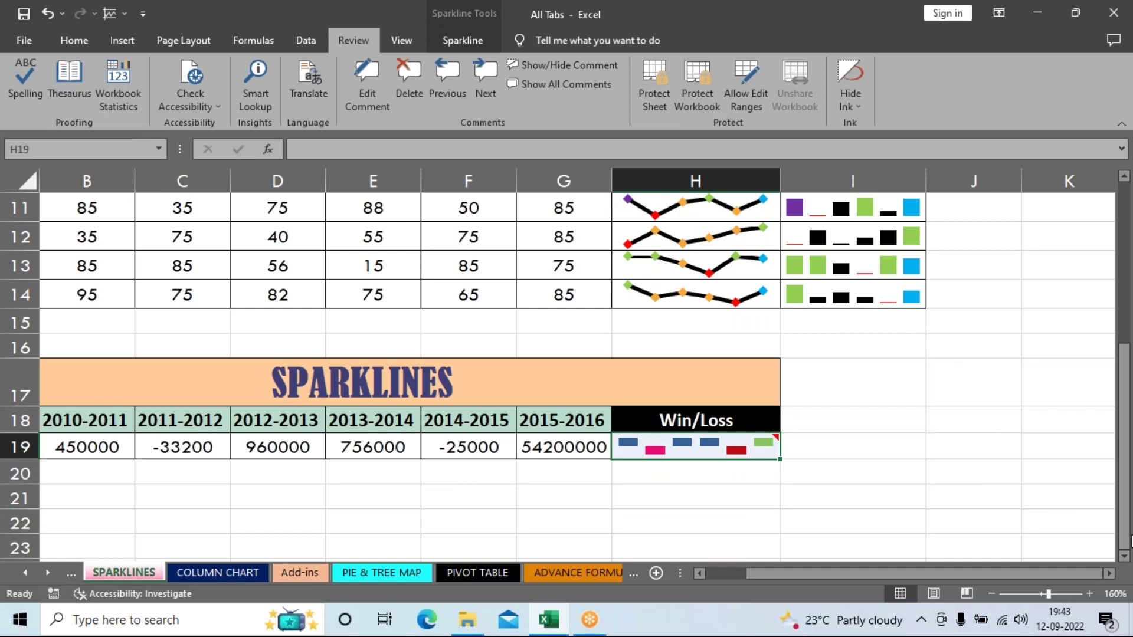
scroll(961, 479, down, 1)
click(961, 479)
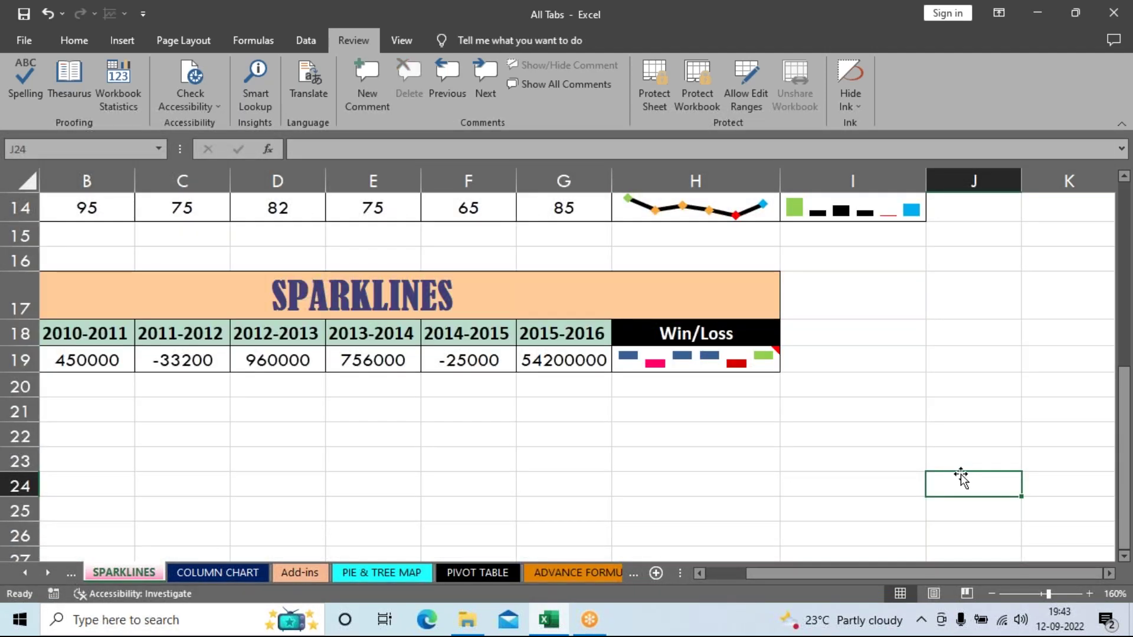
mouse_move(742, 362)
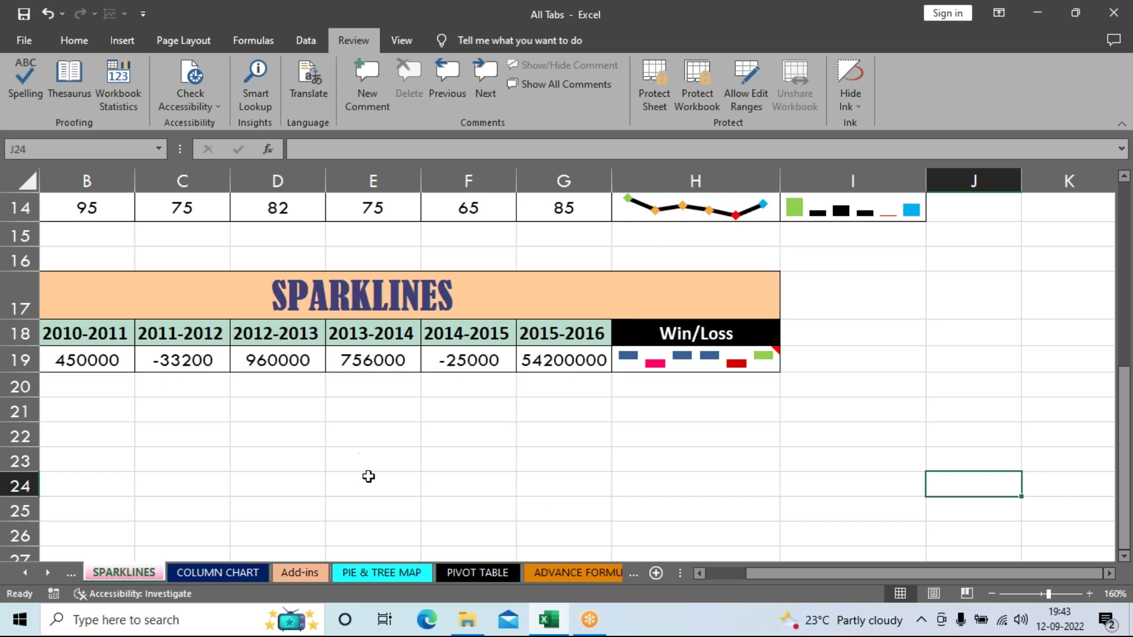
Step: Click through various sheet cells, ending on empty cell H24, then show the Insert commands
click(438, 435)
click(1067, 385)
click(973, 534)
click(1072, 260)
drag(974, 385, 973, 410)
click(466, 463)
click(979, 328)
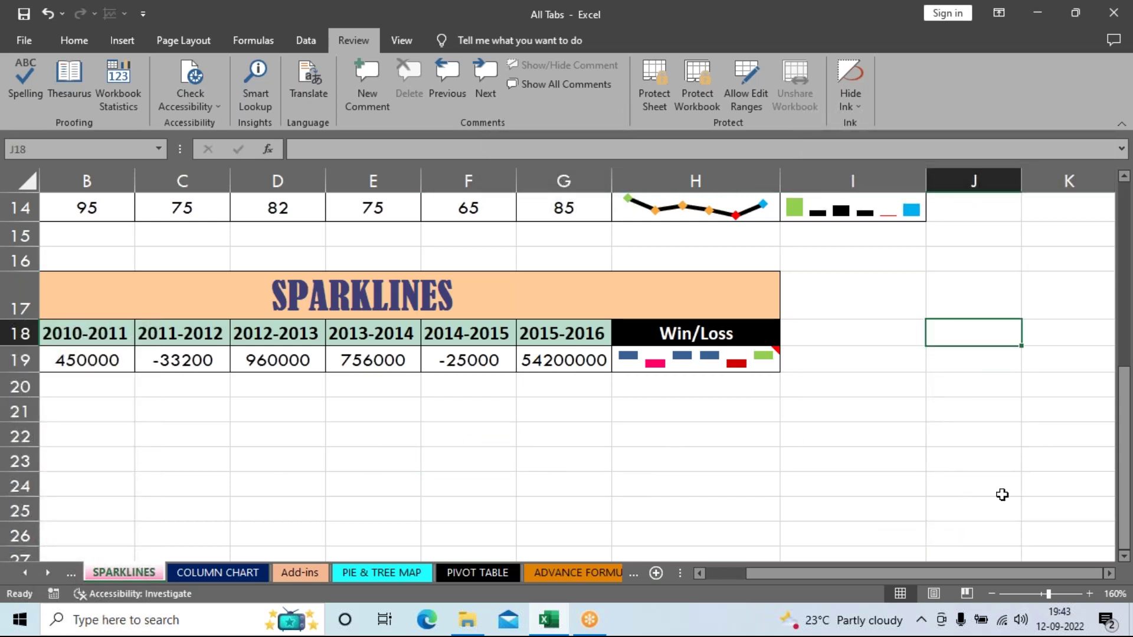
click(1047, 488)
click(610, 483)
click(939, 331)
click(563, 485)
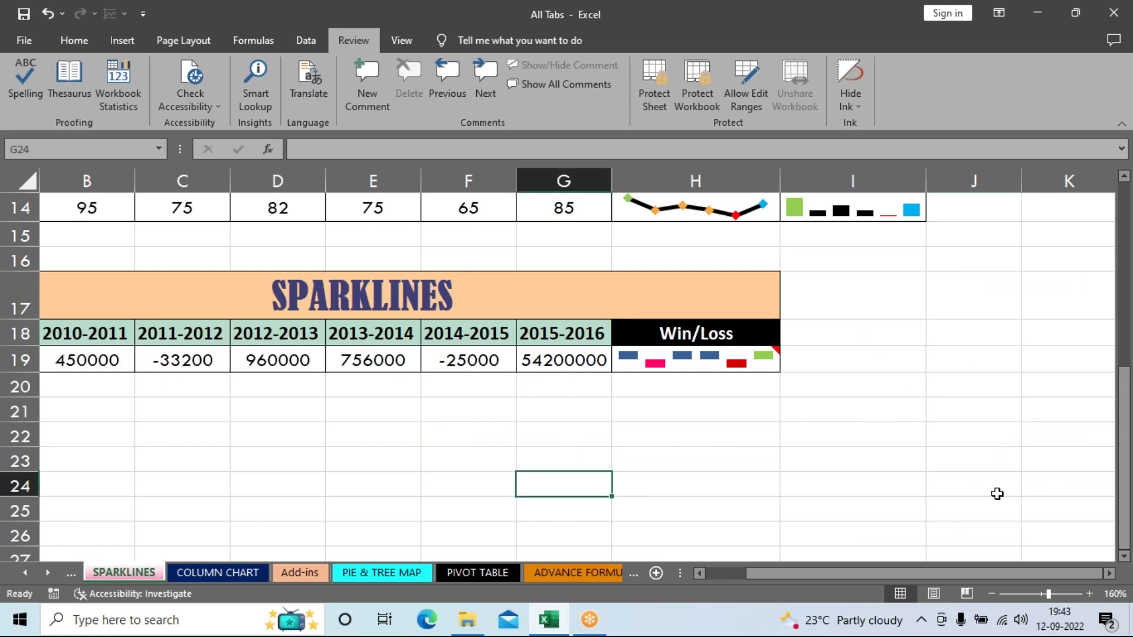
click(1002, 352)
click(601, 456)
click(354, 457)
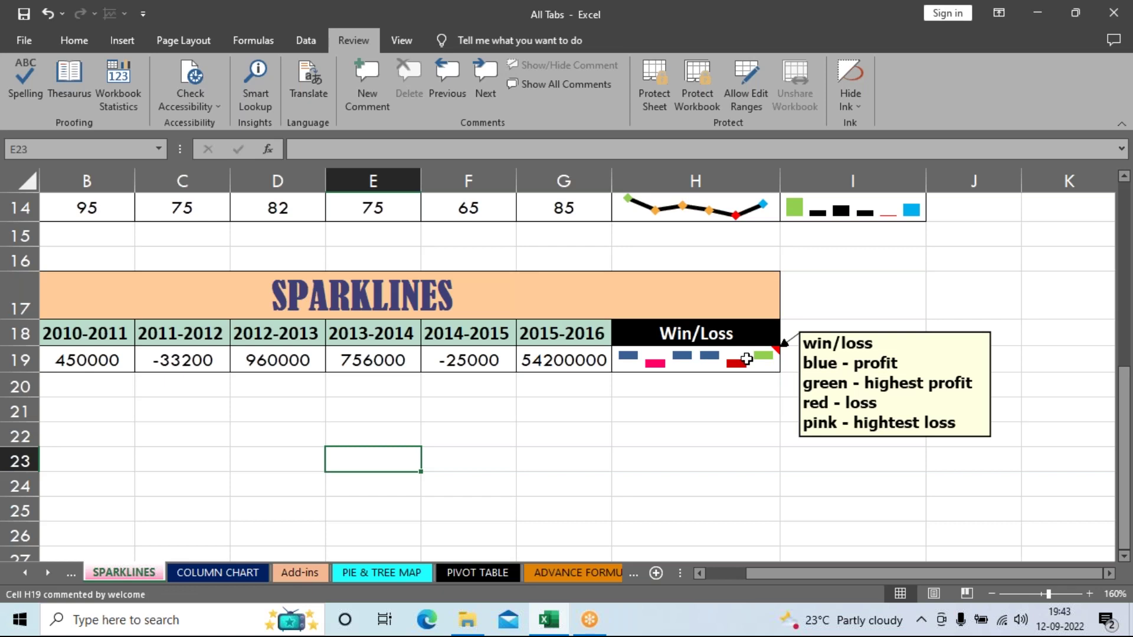
click(647, 493)
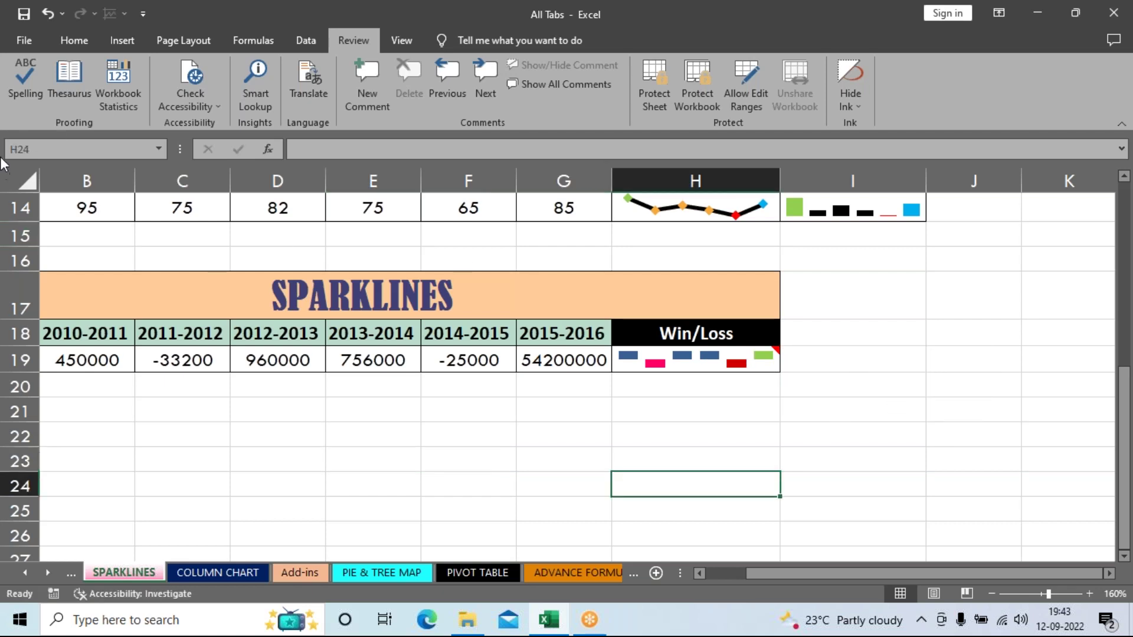
click(135, 39)
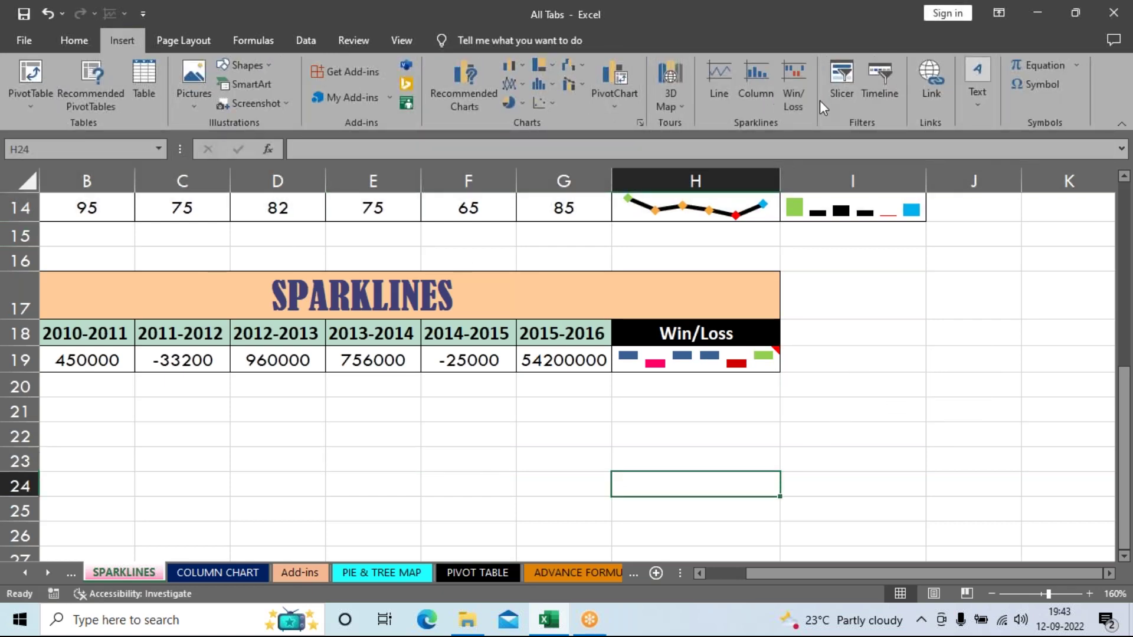
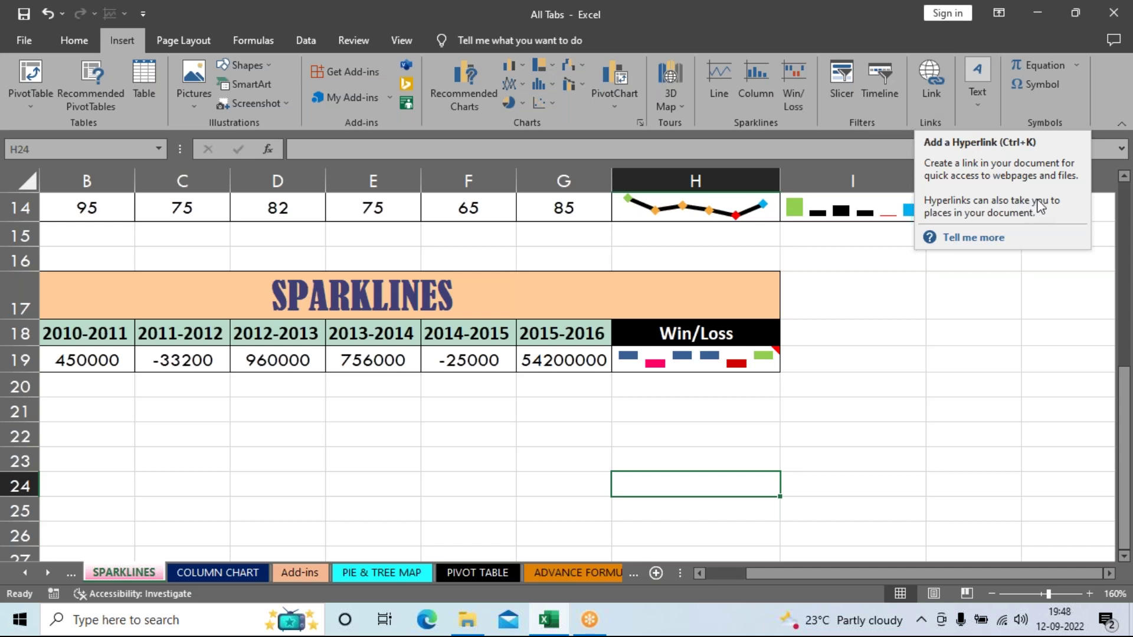
Step: Select cells J24 and H25 and scroll through the SPARKLINES sheet
click(931, 477)
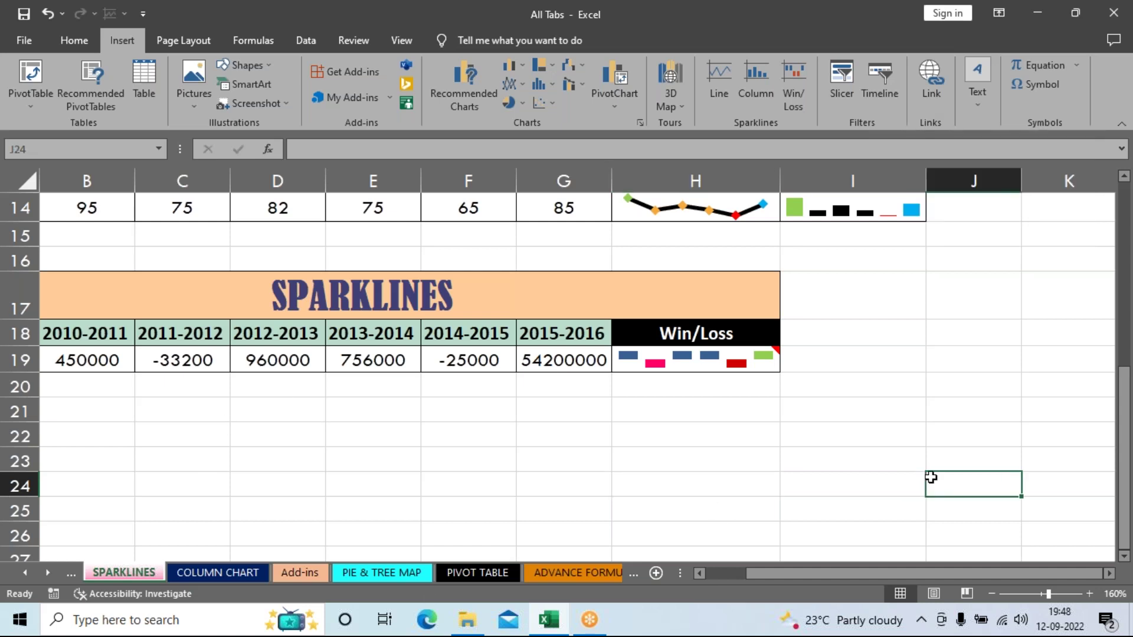
scroll(930, 477, down, 1)
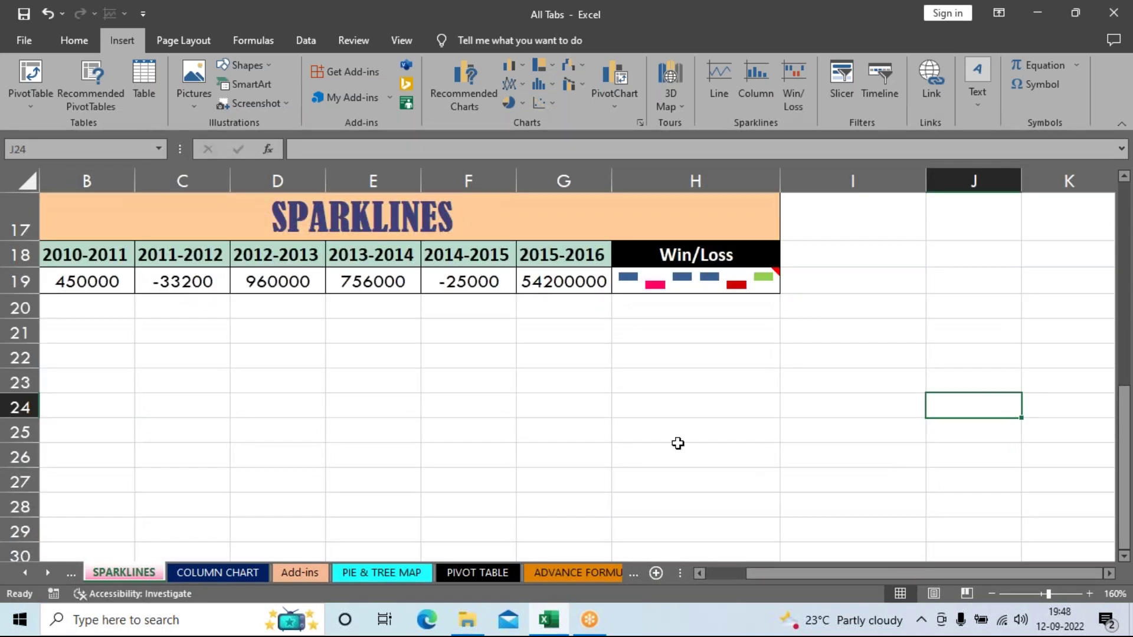
click(644, 428)
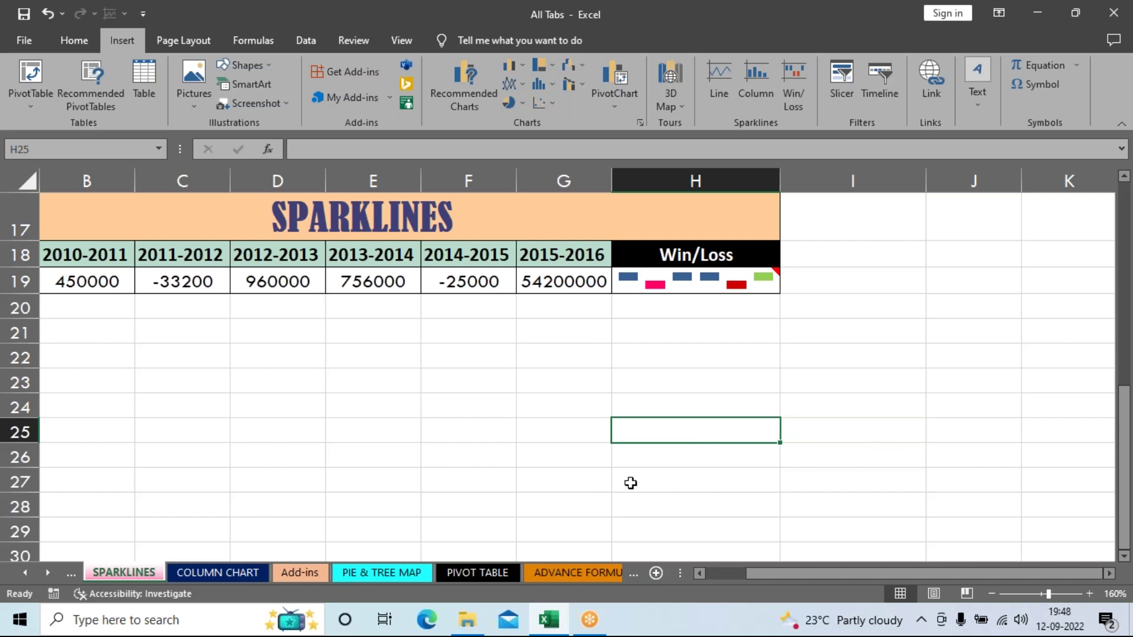
scroll(627, 490, down, 2)
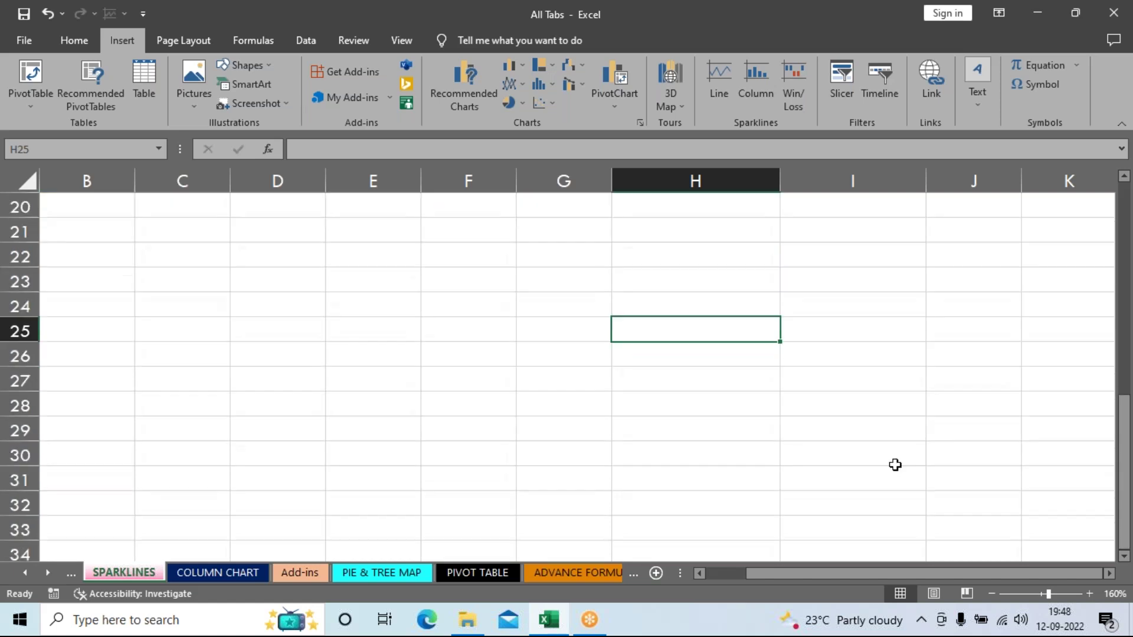
scroll(513, 405, up, 7)
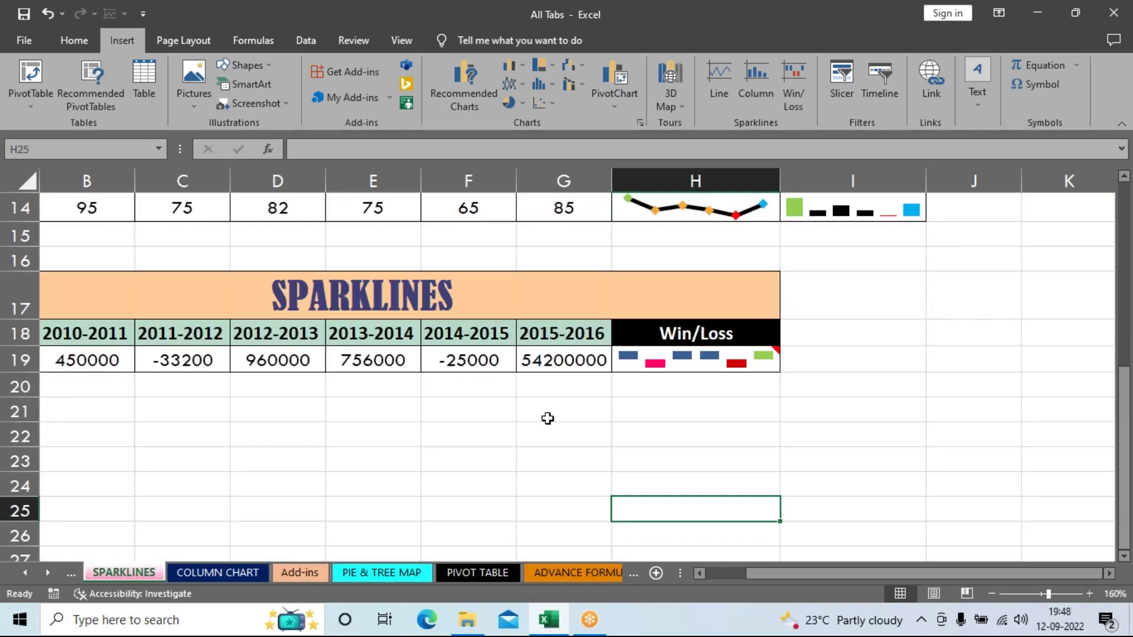
scroll(745, 449, down, 3)
scroll(812, 440, up, 3)
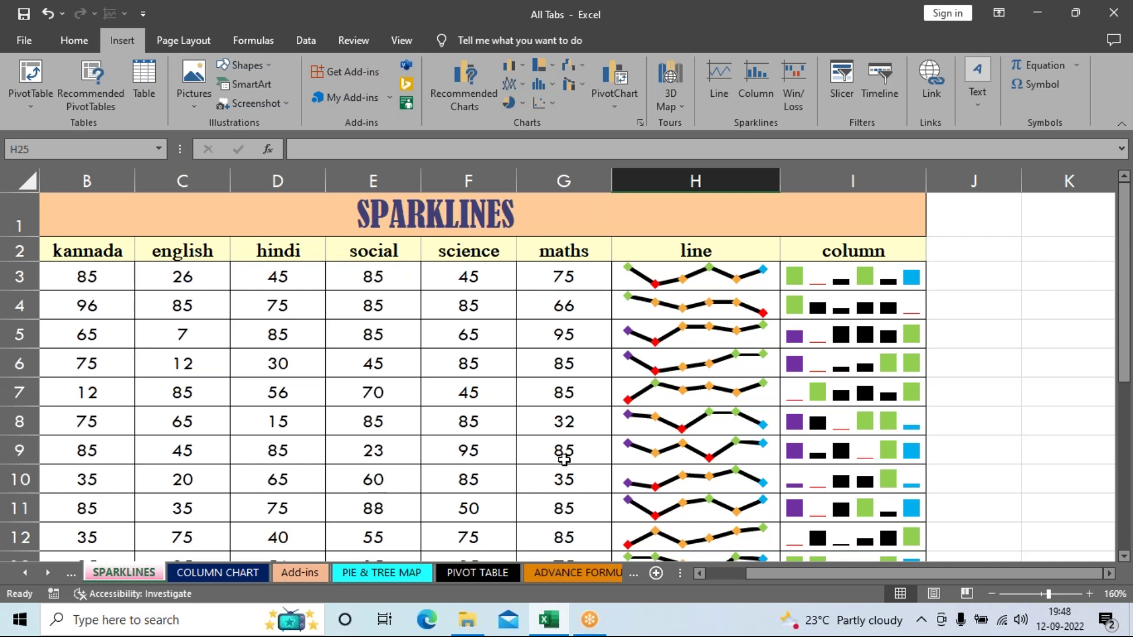
scroll(564, 460, down, 3)
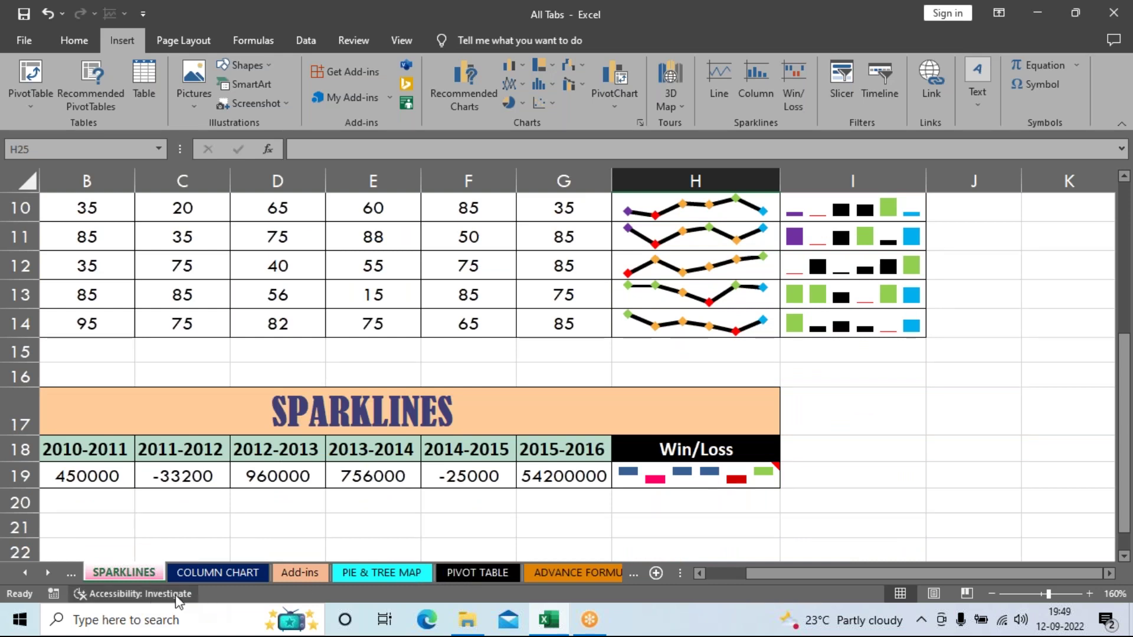
Step: Check the PIVOT TABLE sheet, close the accessibility results pane, and select H23 on SPARKLINES
click(469, 569)
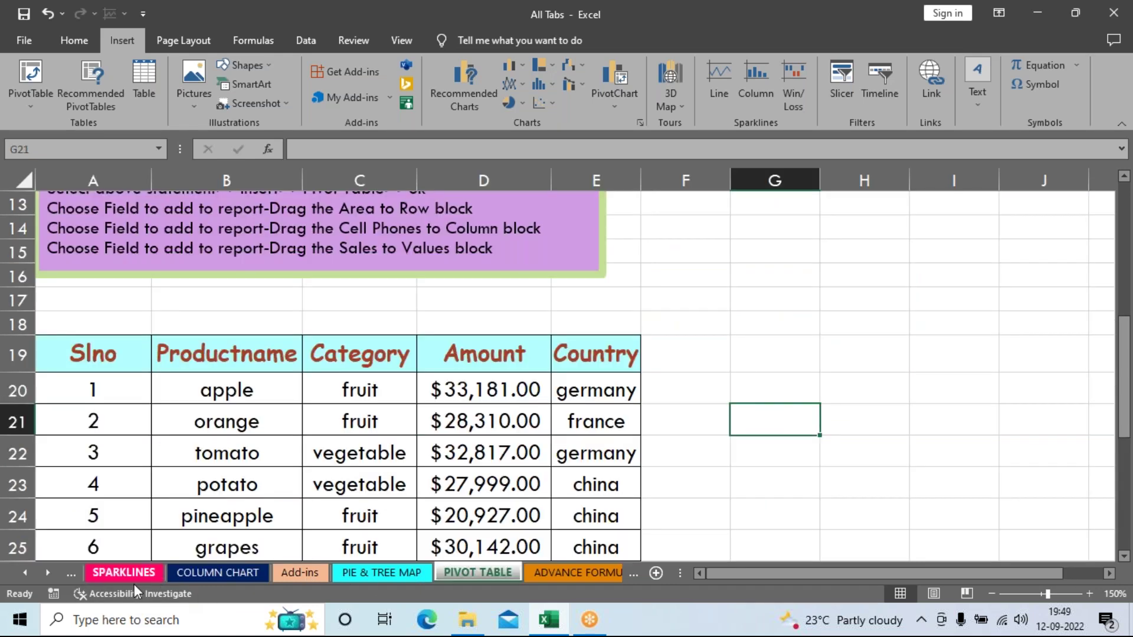
click(133, 593)
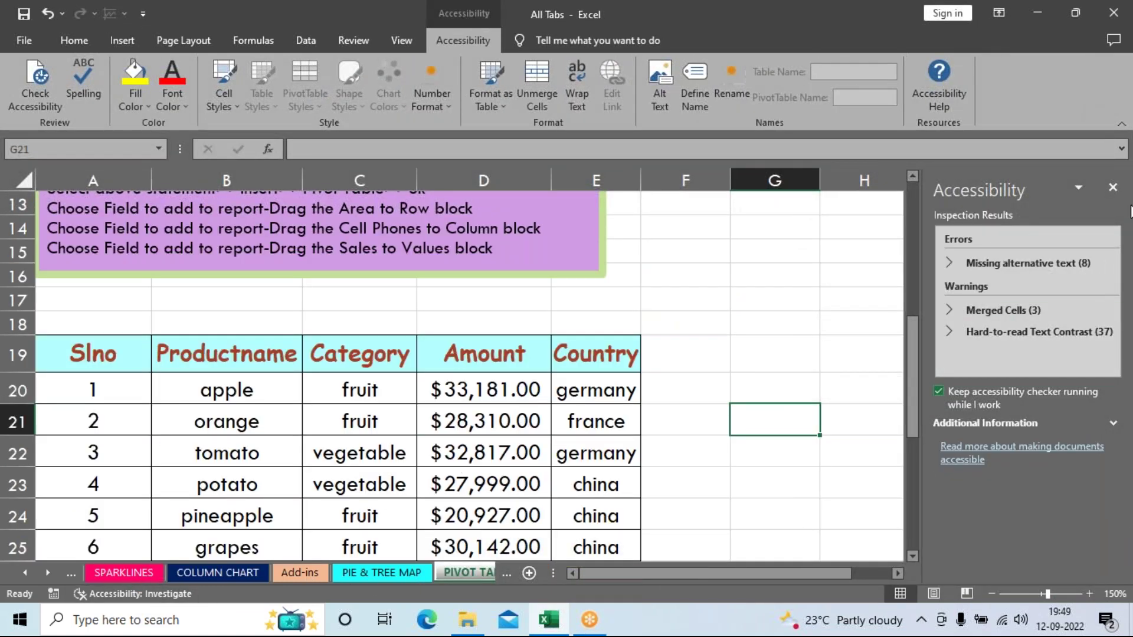
click(1113, 187)
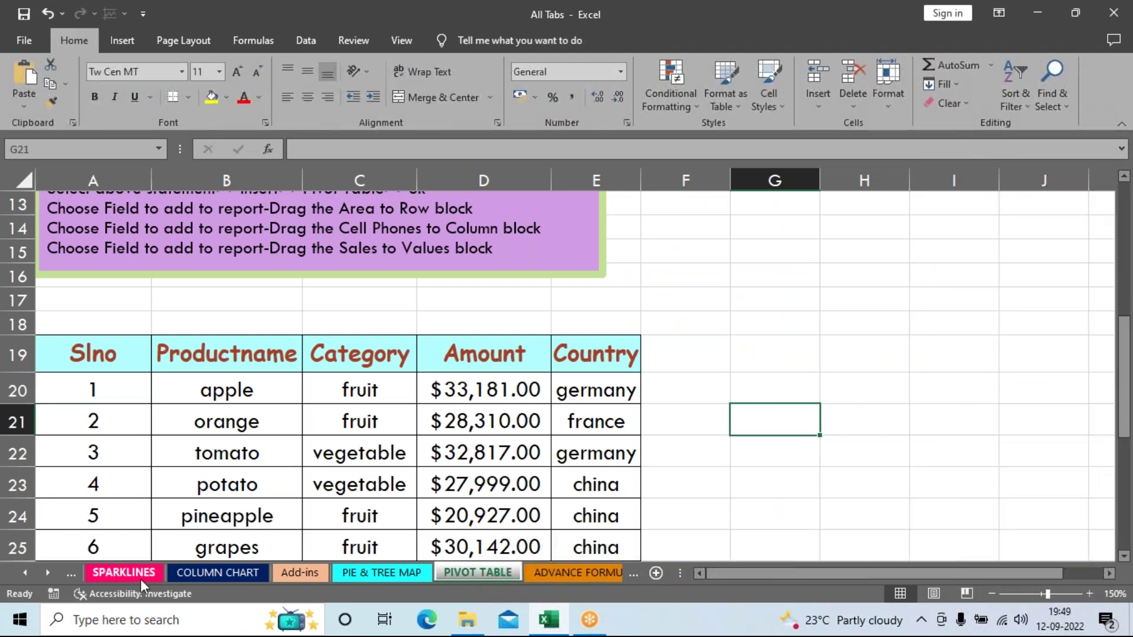
click(141, 576)
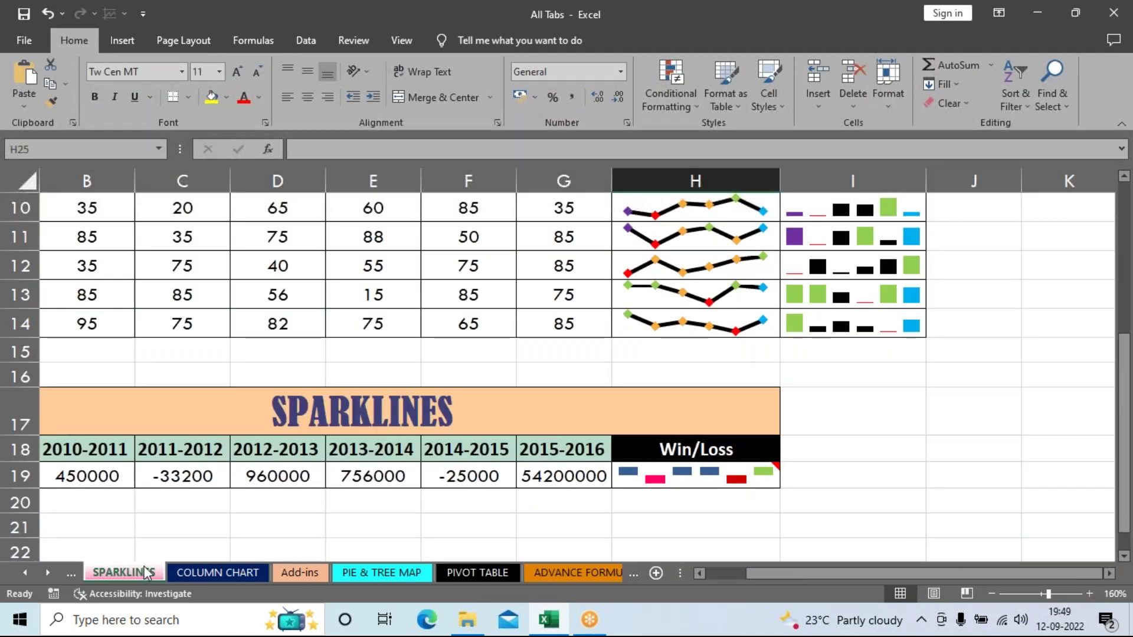
click(501, 577)
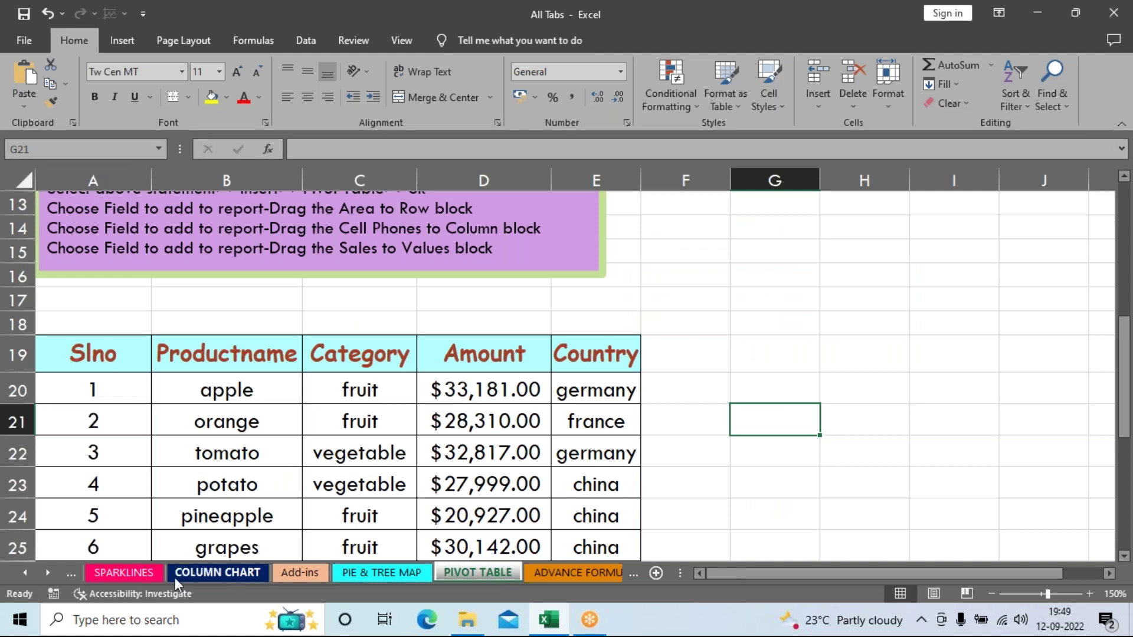
click(138, 577)
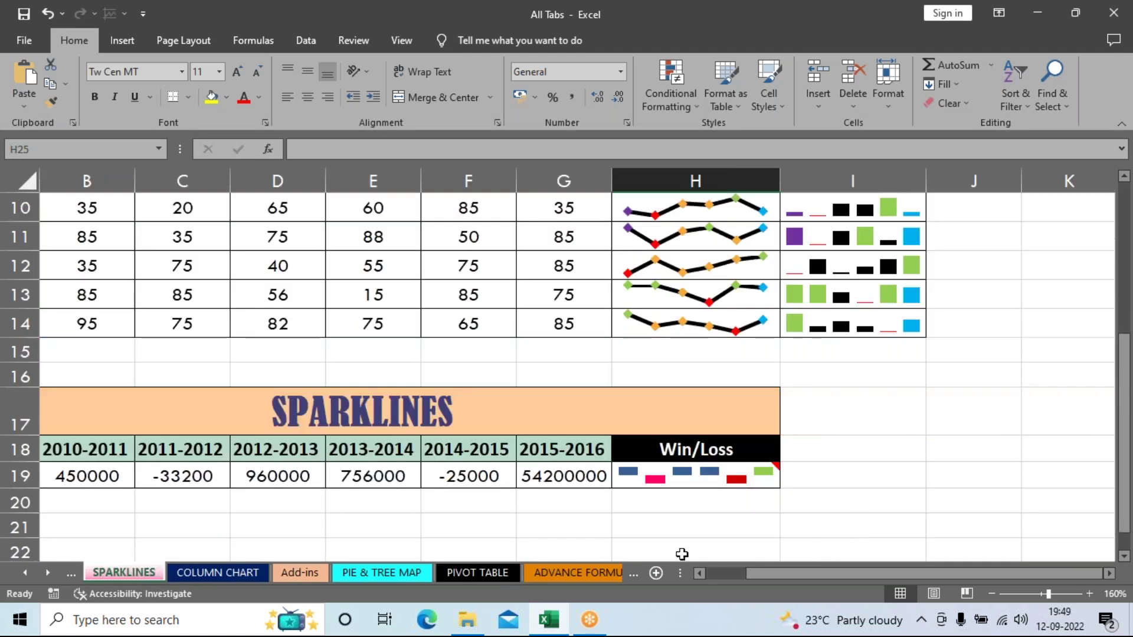
scroll(683, 553, down, 1)
click(707, 487)
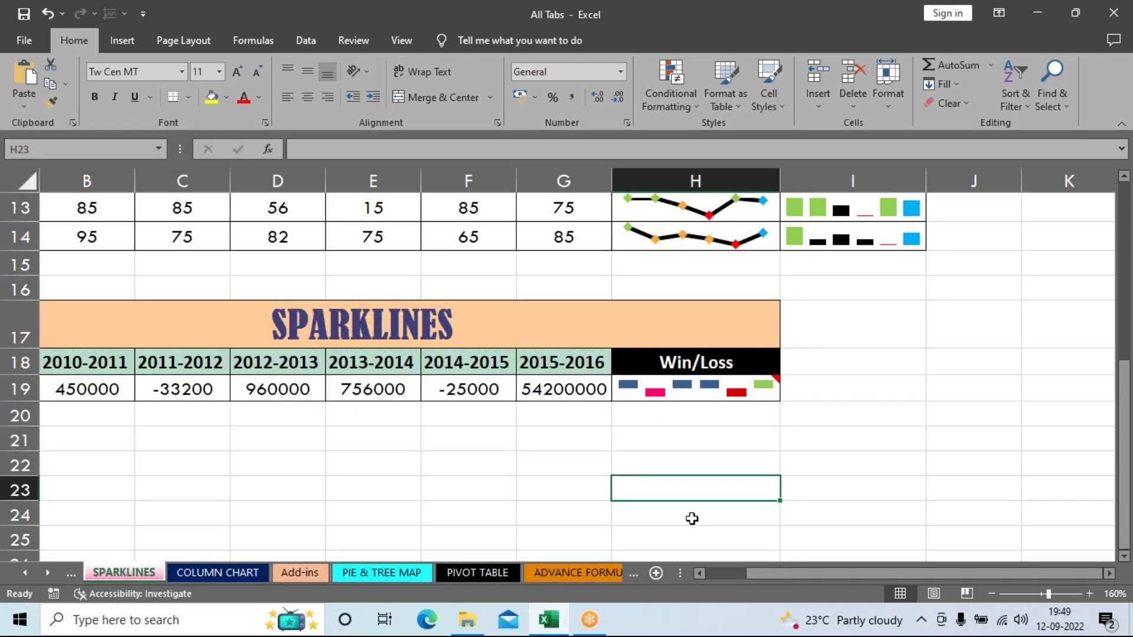
Step: Insert a Place in This Document hyperlink in H23 targeting the PIVOT TABLE sheet
click(107, 43)
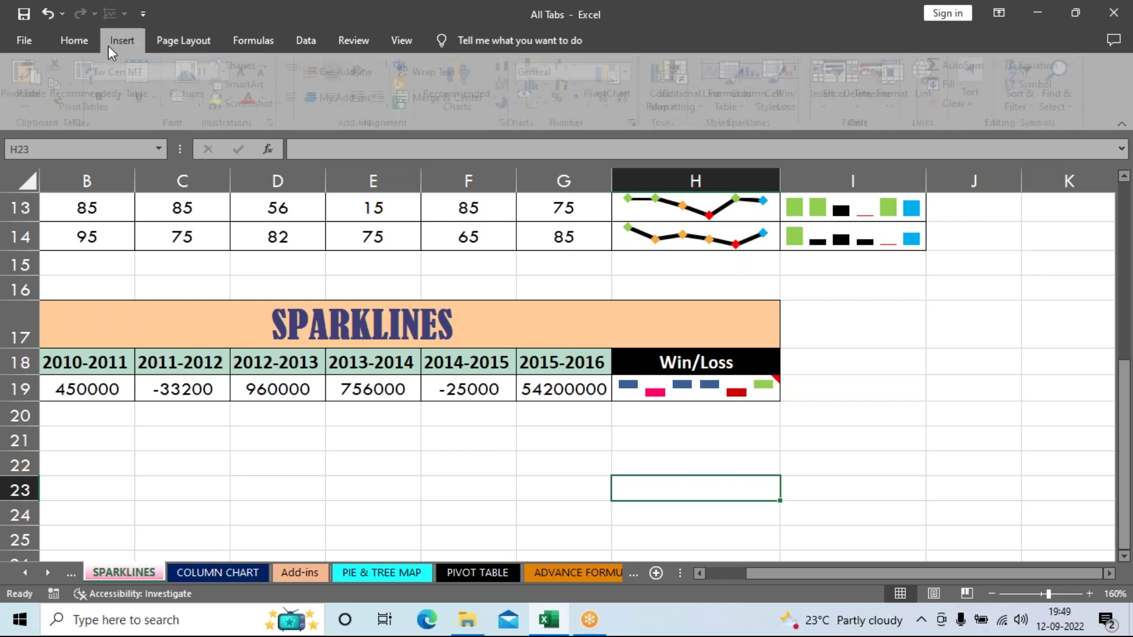
click(937, 79)
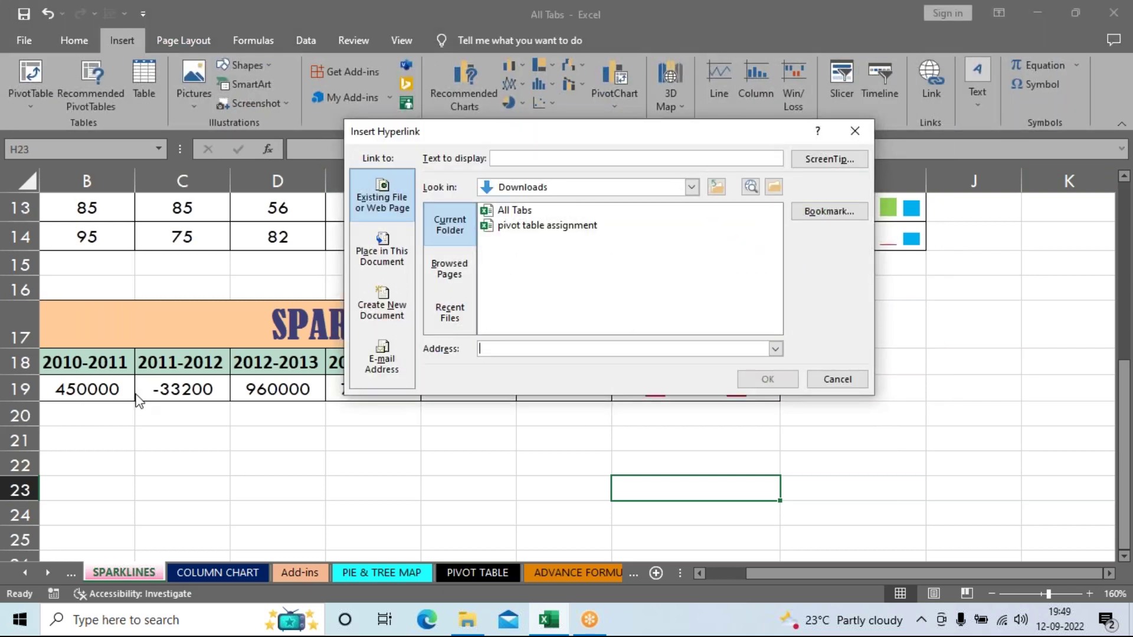
click(383, 252)
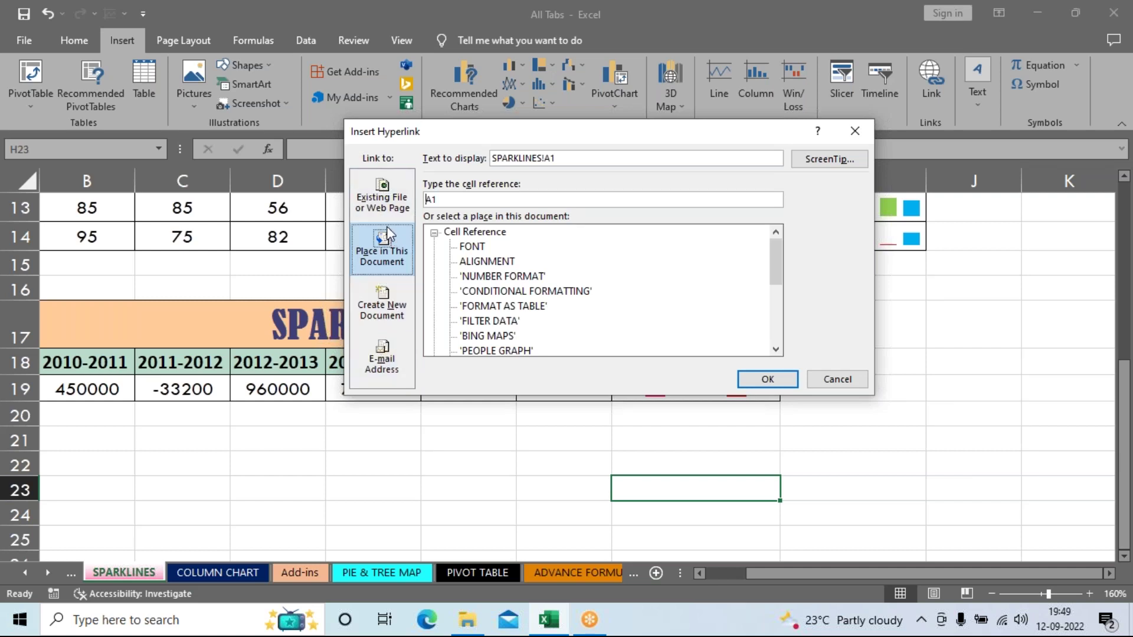
click(380, 199)
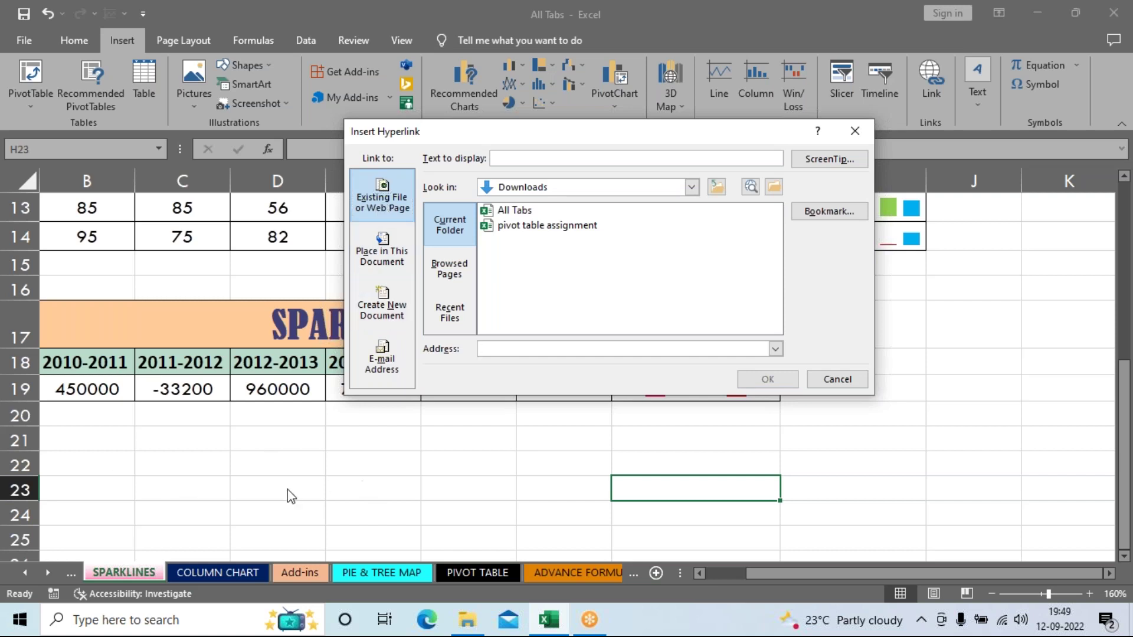
click(383, 265)
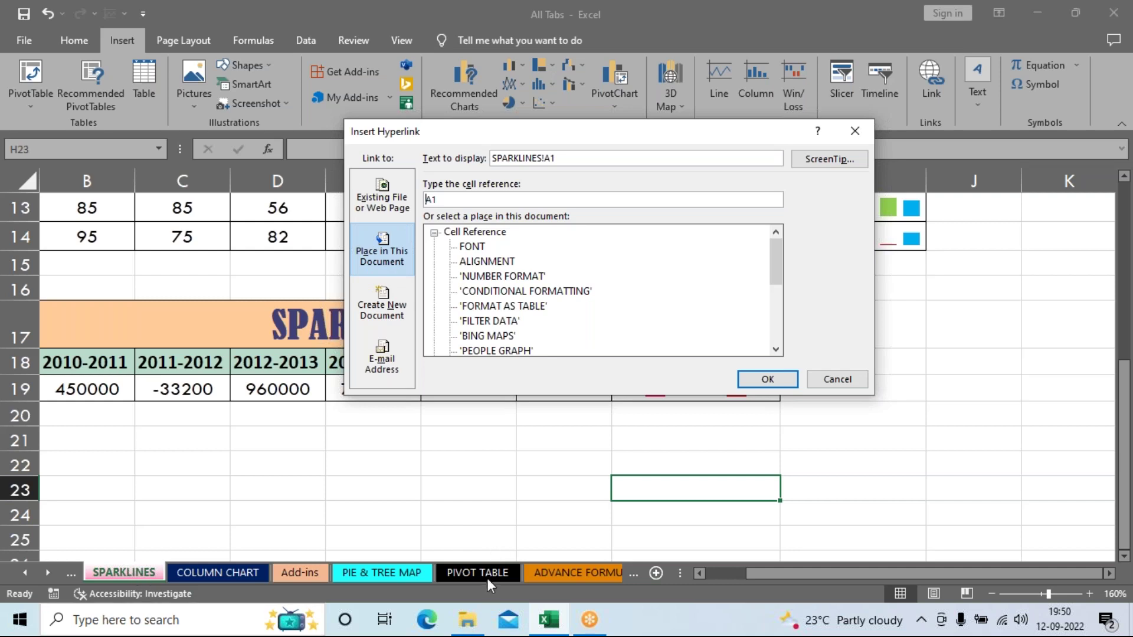
drag(776, 263, 776, 325)
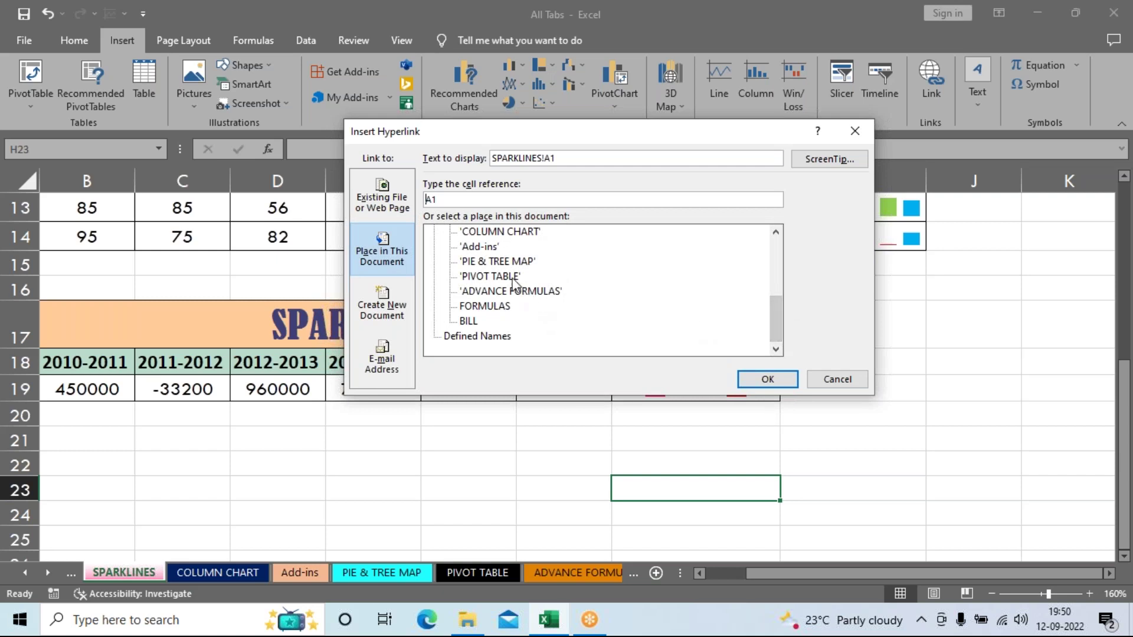
click(491, 276)
click(744, 380)
Step: Follow the H23 link to the PIVOT TABLE sheet and select cell G7
click(848, 516)
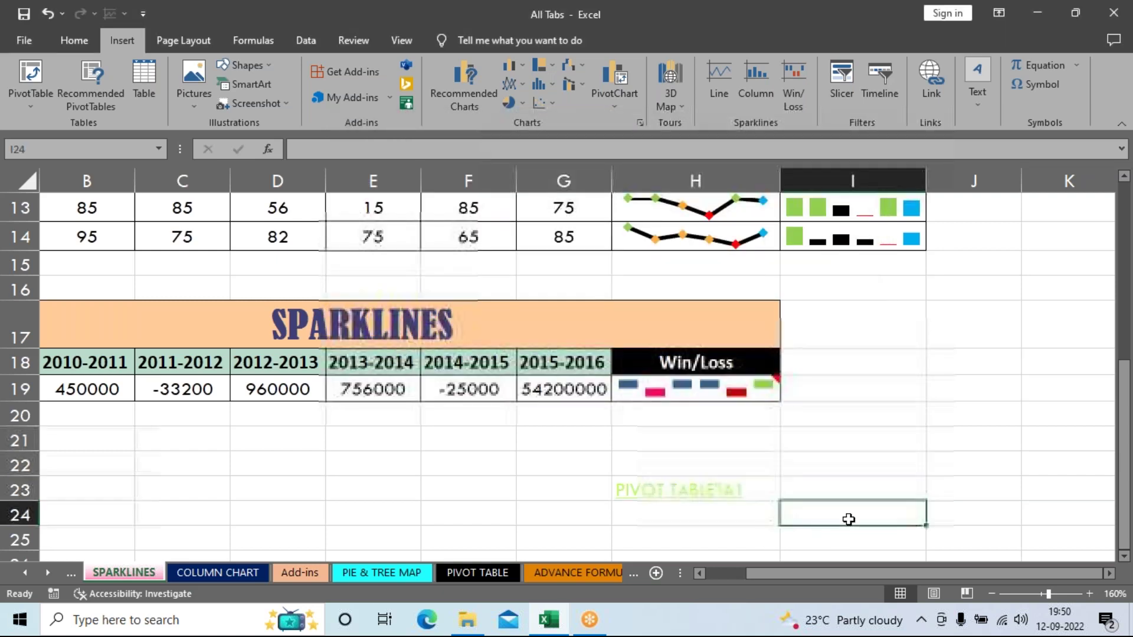
scroll(703, 450, down, 2)
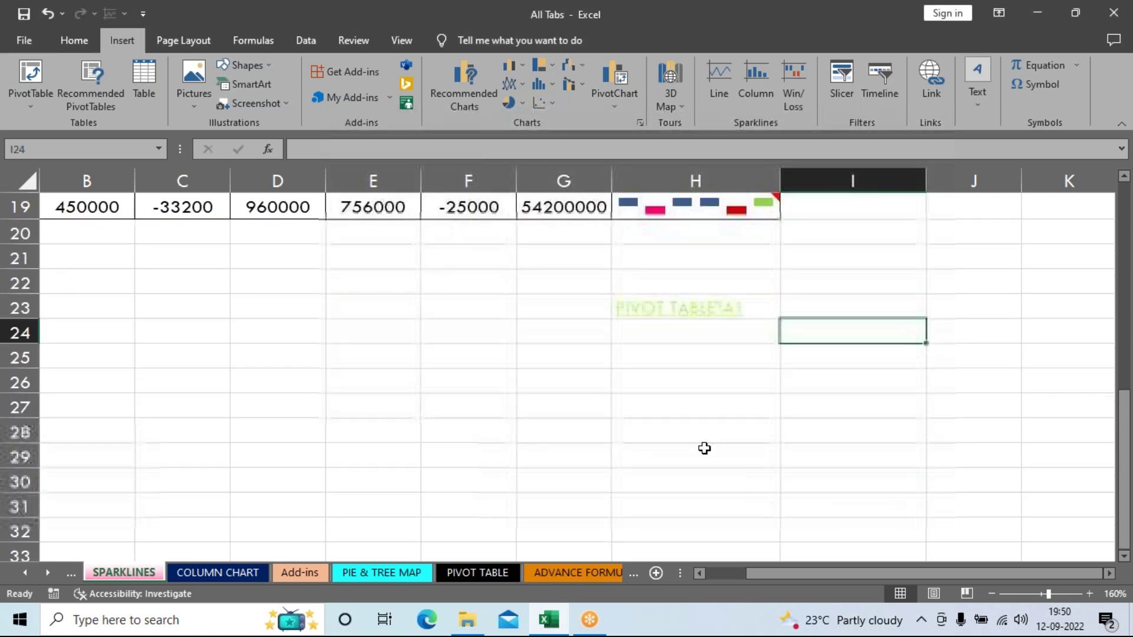
click(681, 313)
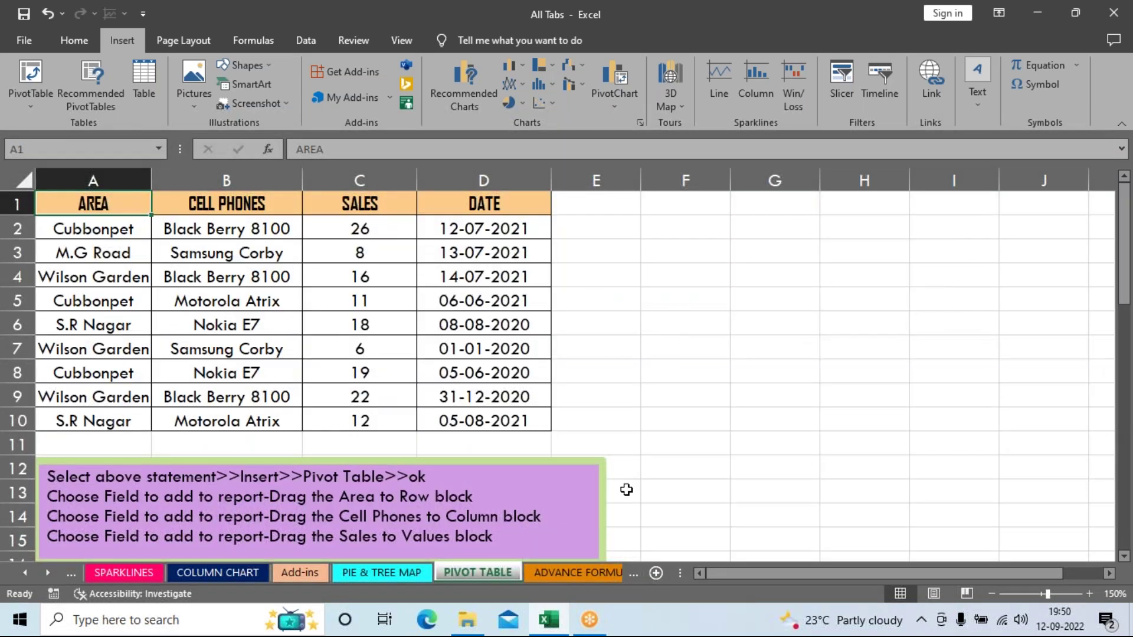
scroll(632, 479, down, 4)
scroll(635, 486, up, 4)
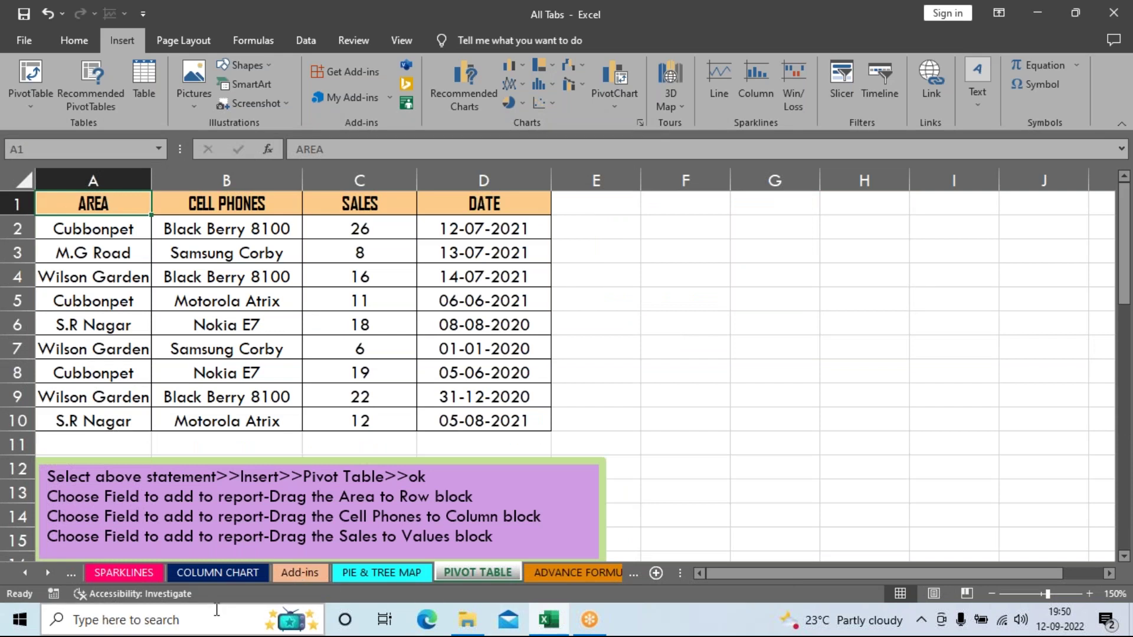
click(782, 343)
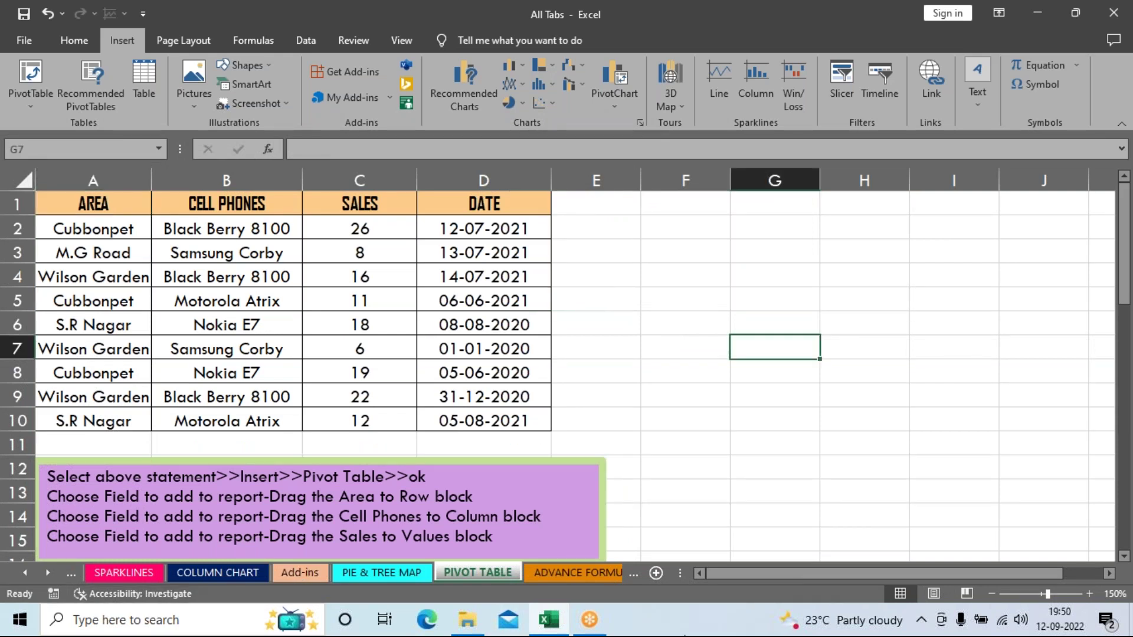
Step: Link G7 to SPARKLINES!A1, then follow it back to the SPARKLINES sheet
click(943, 80)
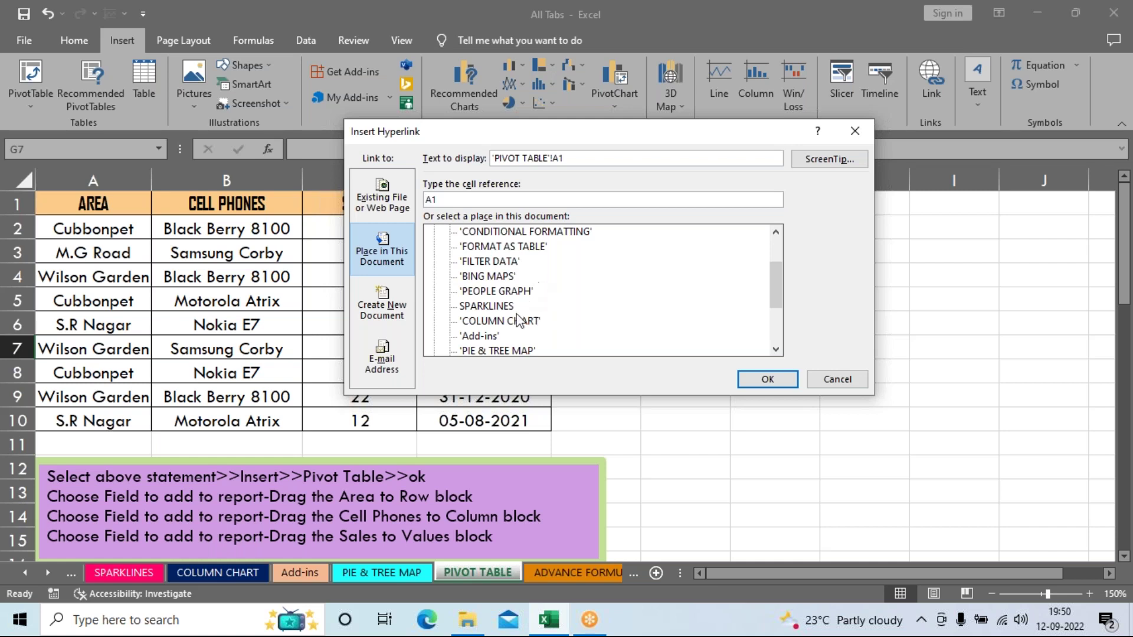
click(498, 291)
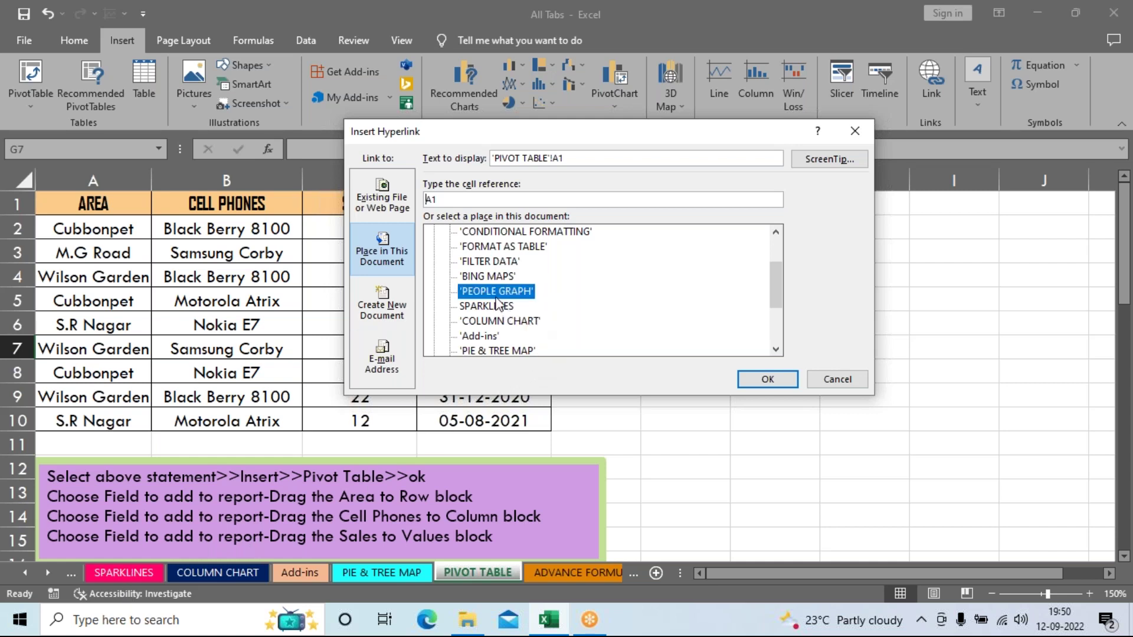
click(507, 307)
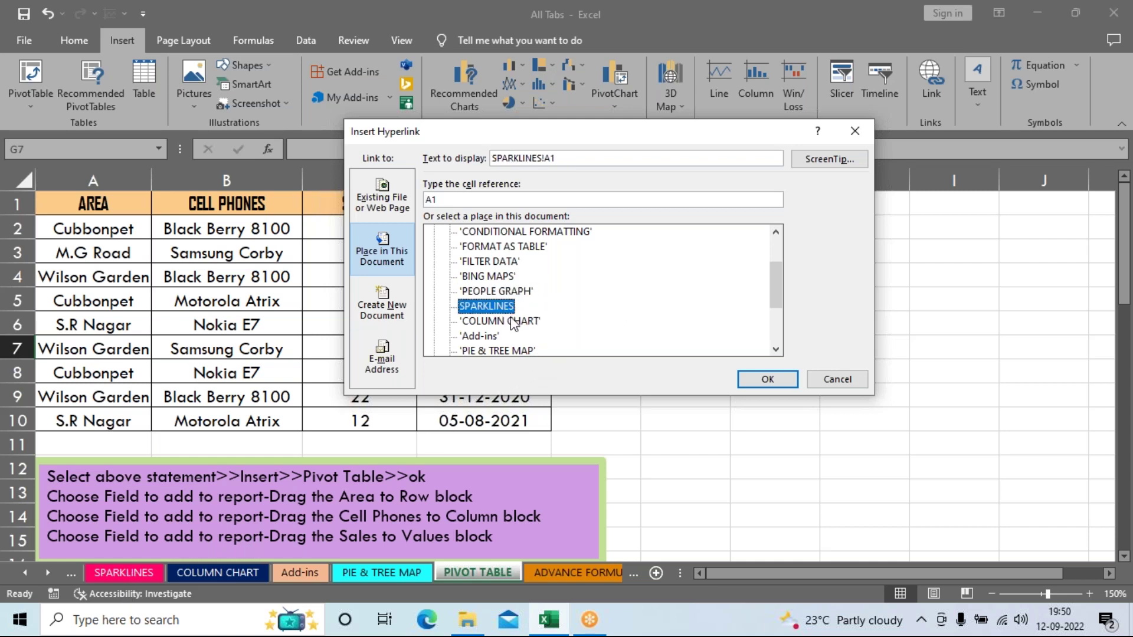
click(767, 379)
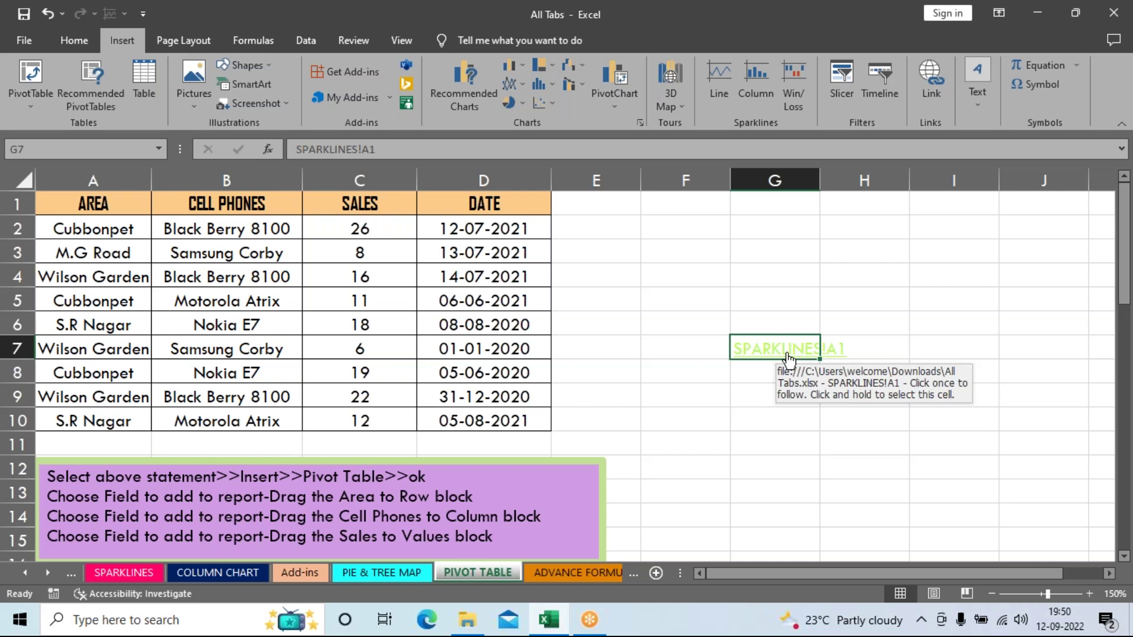
click(788, 357)
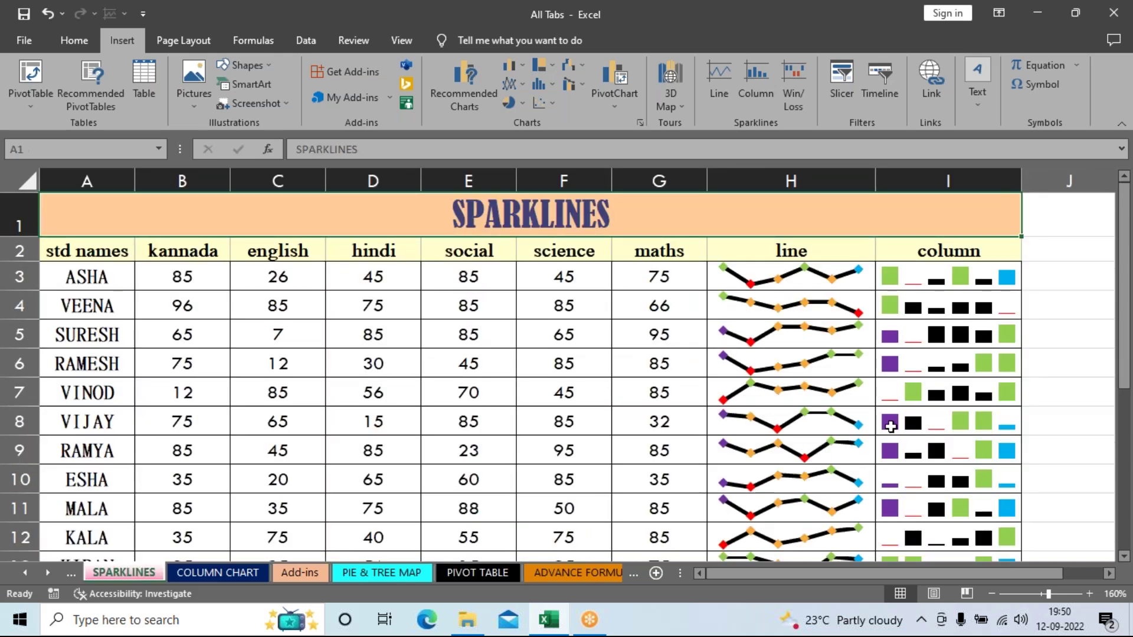
Step: Follow the two links back and forth between the SPARKLINES and PIVOT TABLE sheets
scroll(895, 426, down, 2)
scroll(895, 426, down, 3)
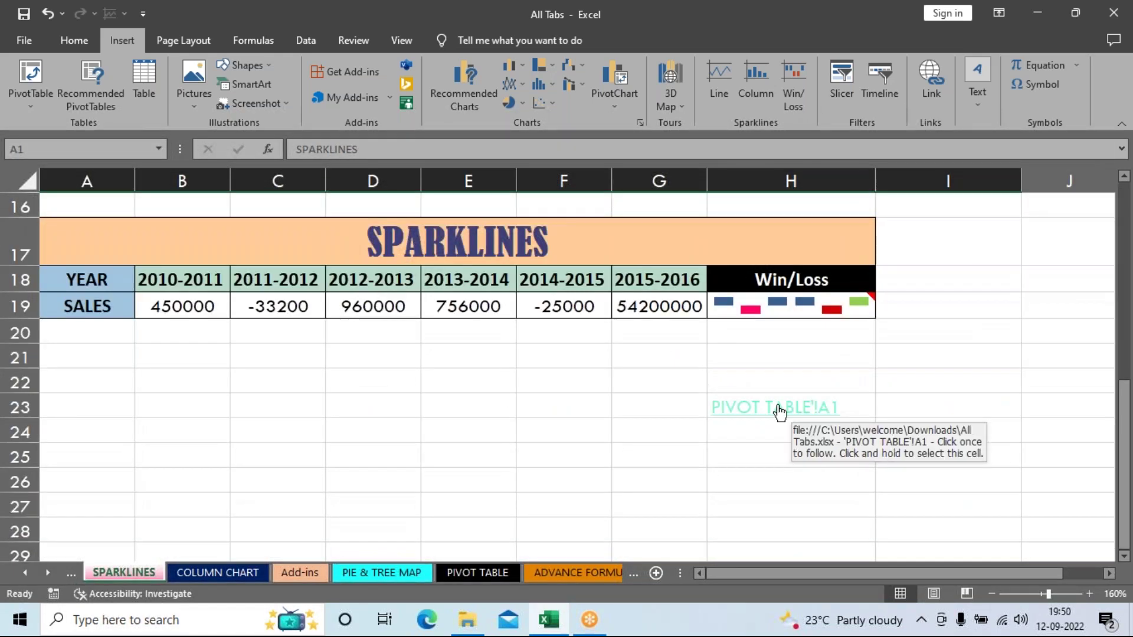
click(779, 411)
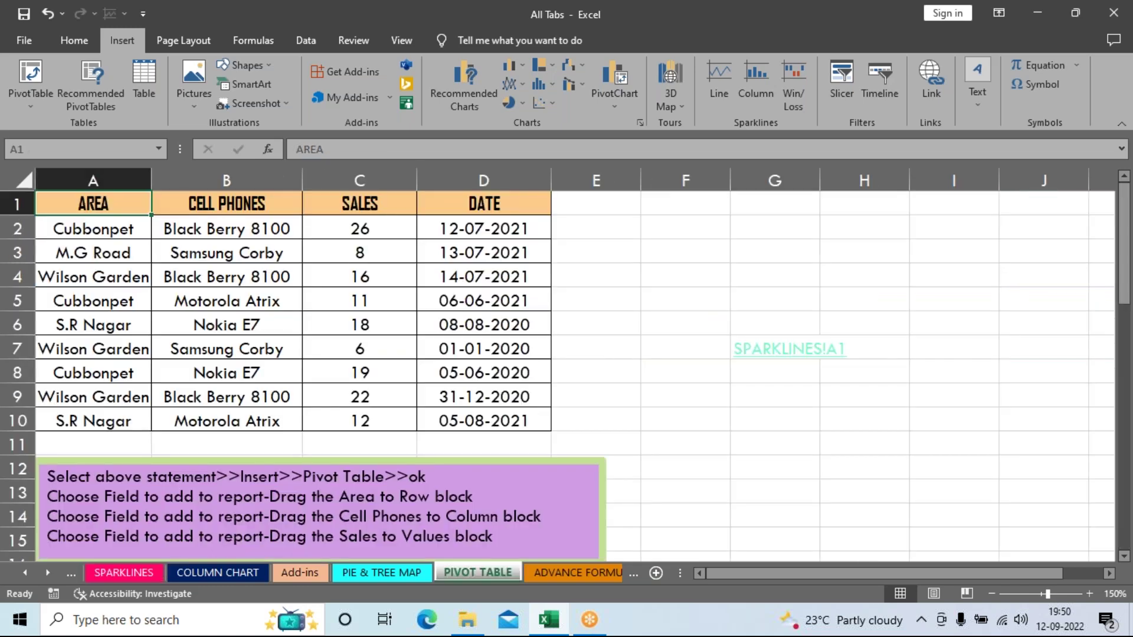
click(770, 356)
scroll(673, 501, down, 4)
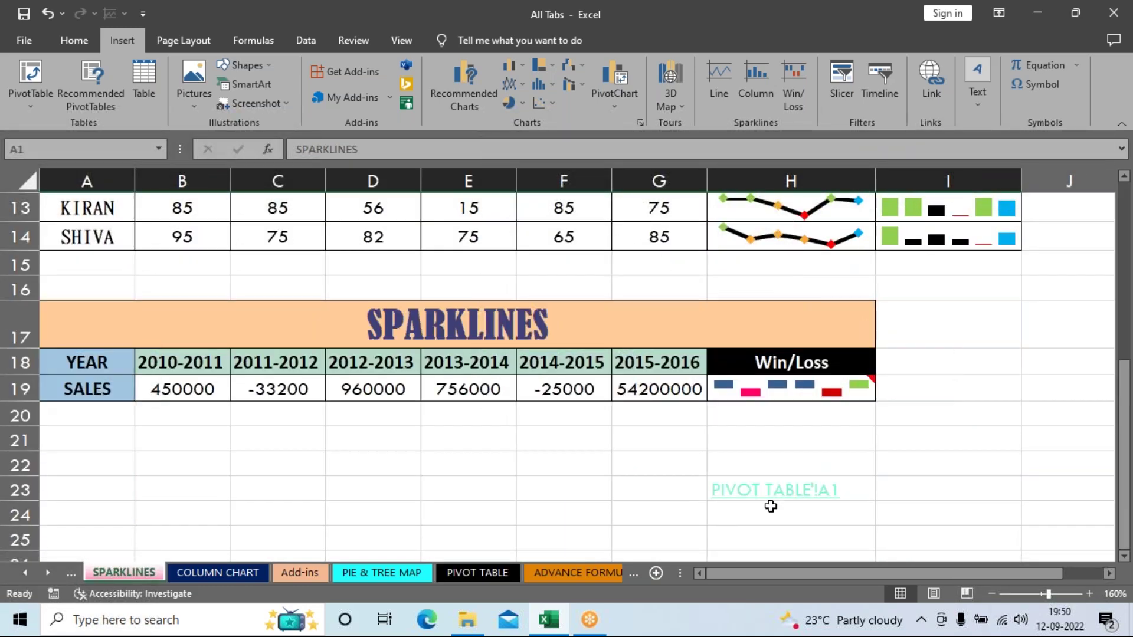
click(771, 505)
click(790, 351)
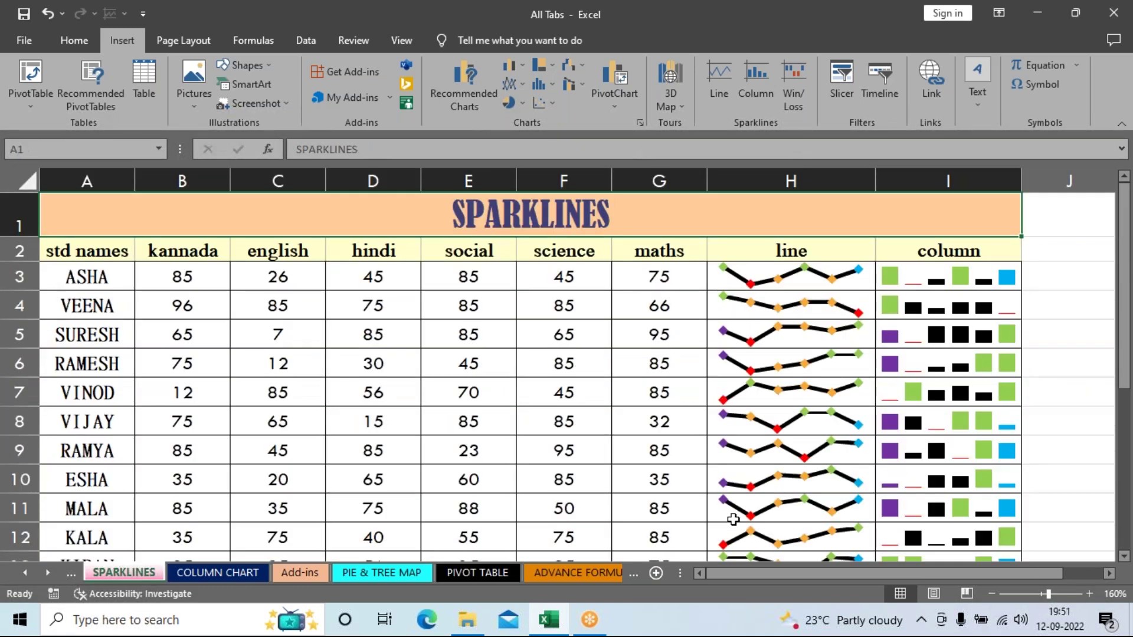
Step: Test the links once more, finishing on the PIVOT TABLE sheet
scroll(567, 378, down, 2)
scroll(771, 329, down, 4)
click(771, 319)
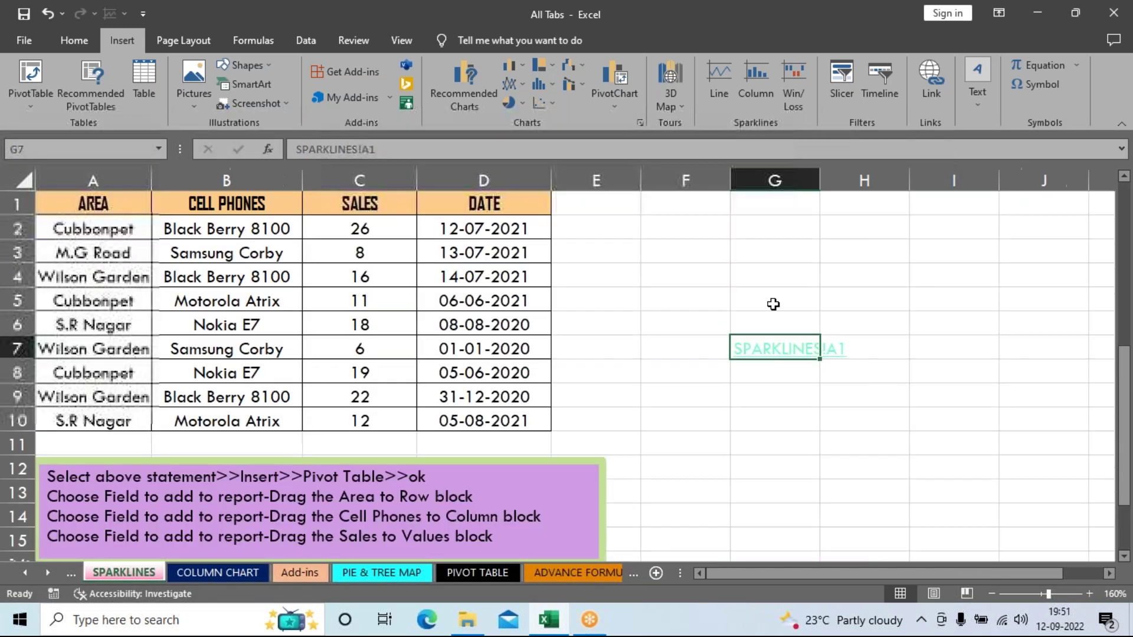
click(777, 351)
click(789, 349)
scroll(766, 413, down, 4)
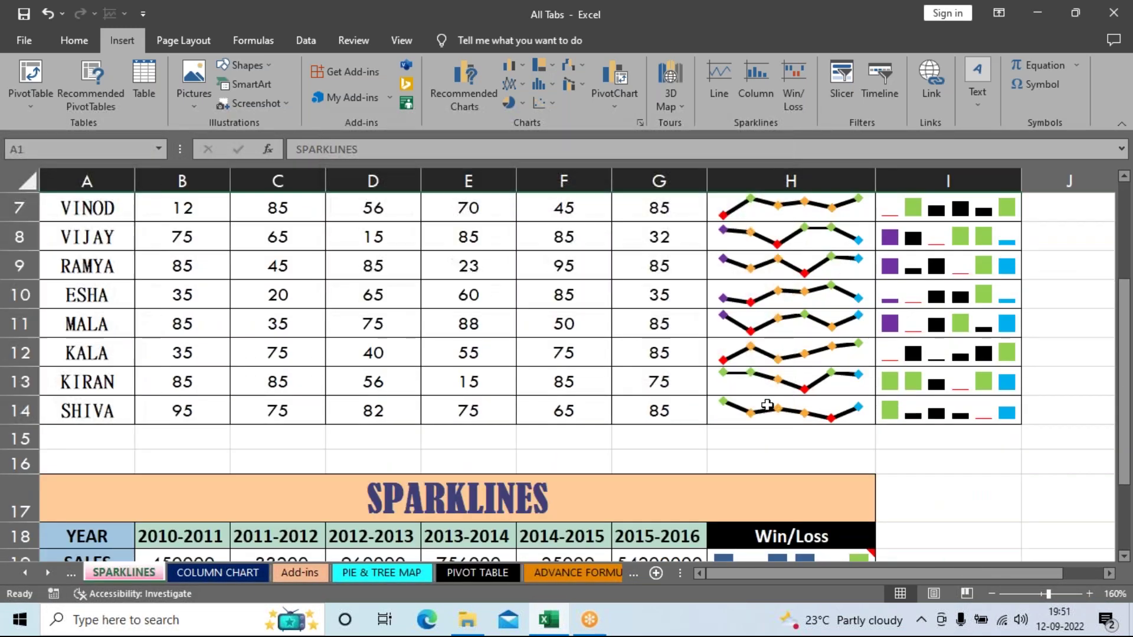
click(746, 491)
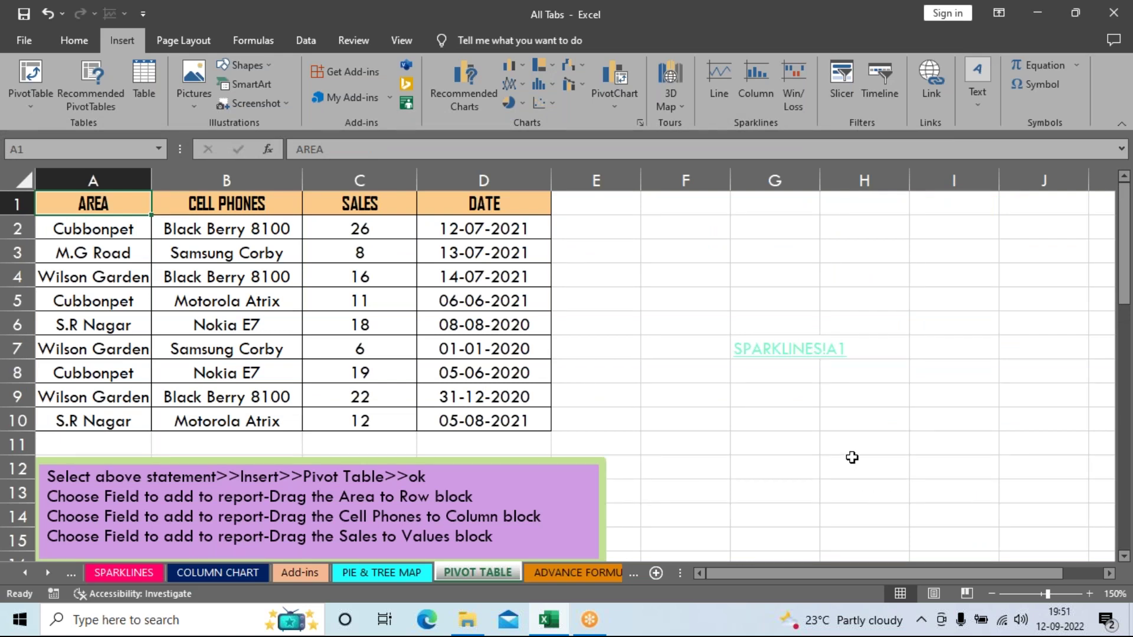
scroll(852, 458, down, 1)
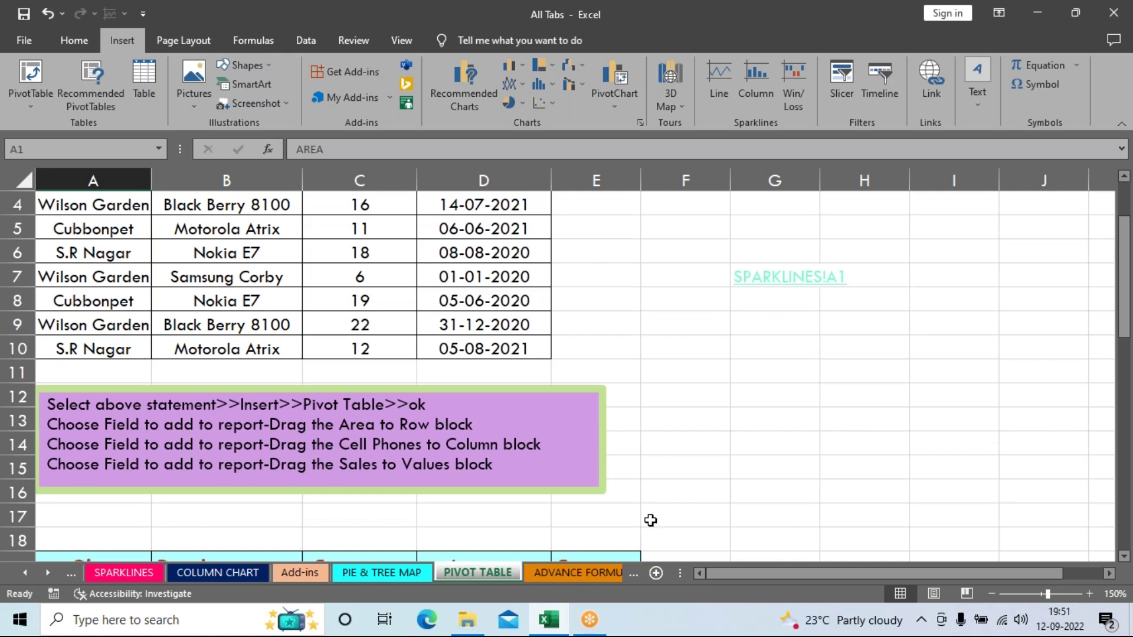
click(467, 620)
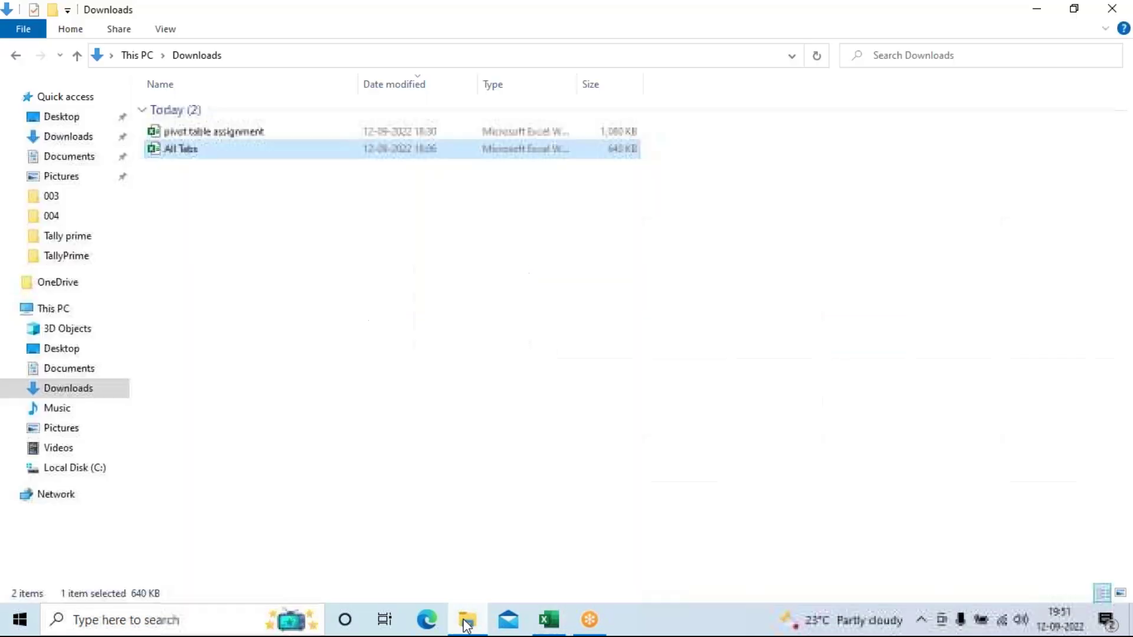
click(548, 620)
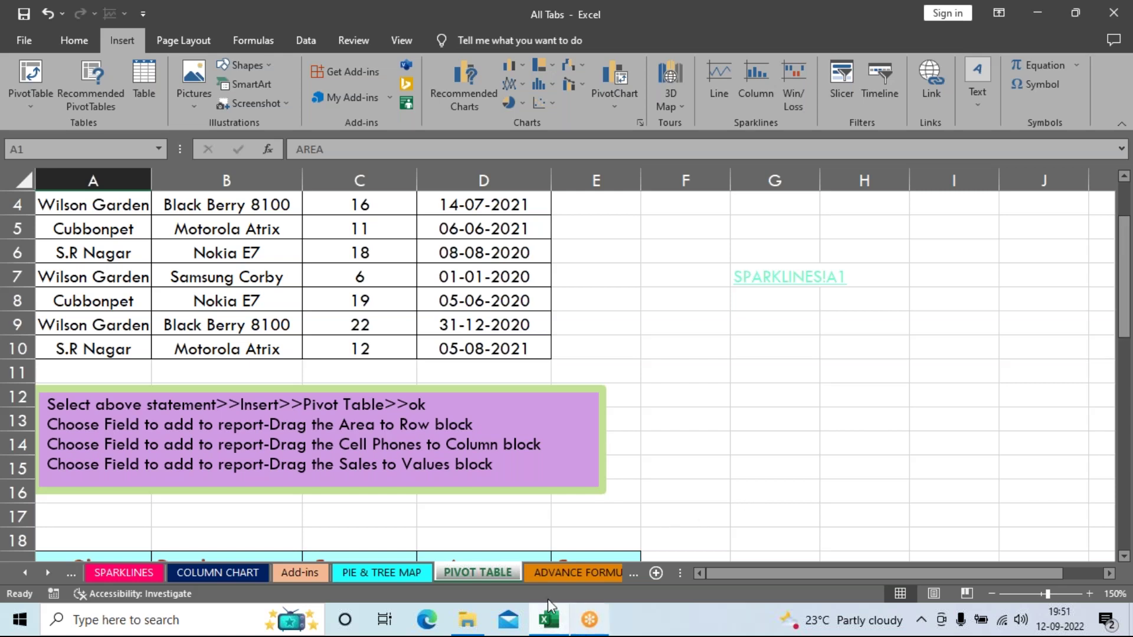
mouse_move(549, 627)
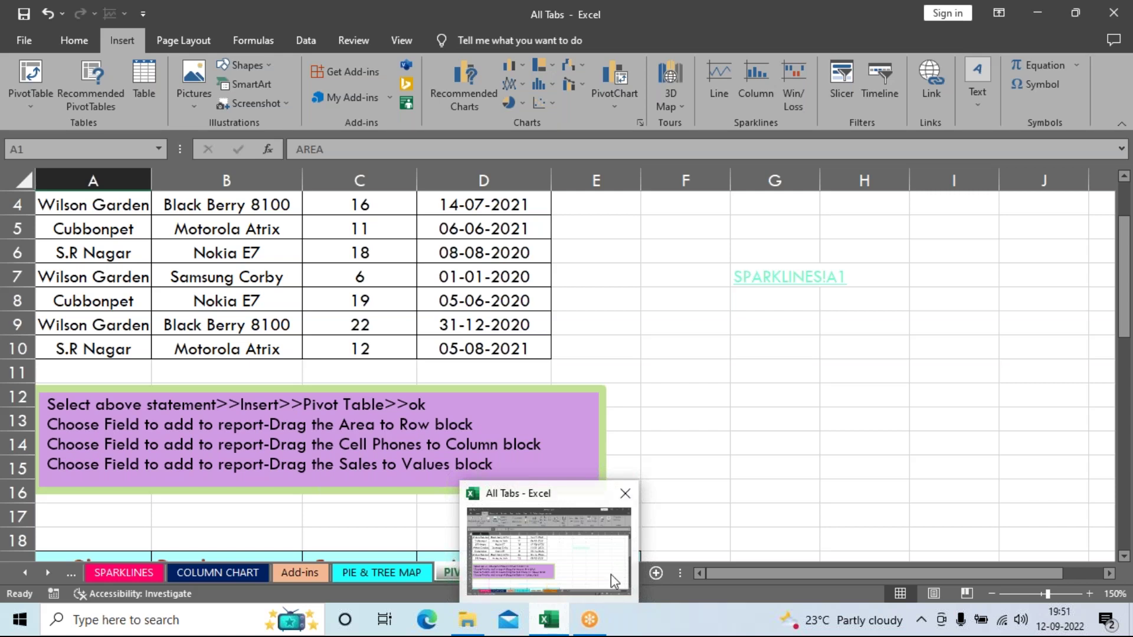
click(853, 446)
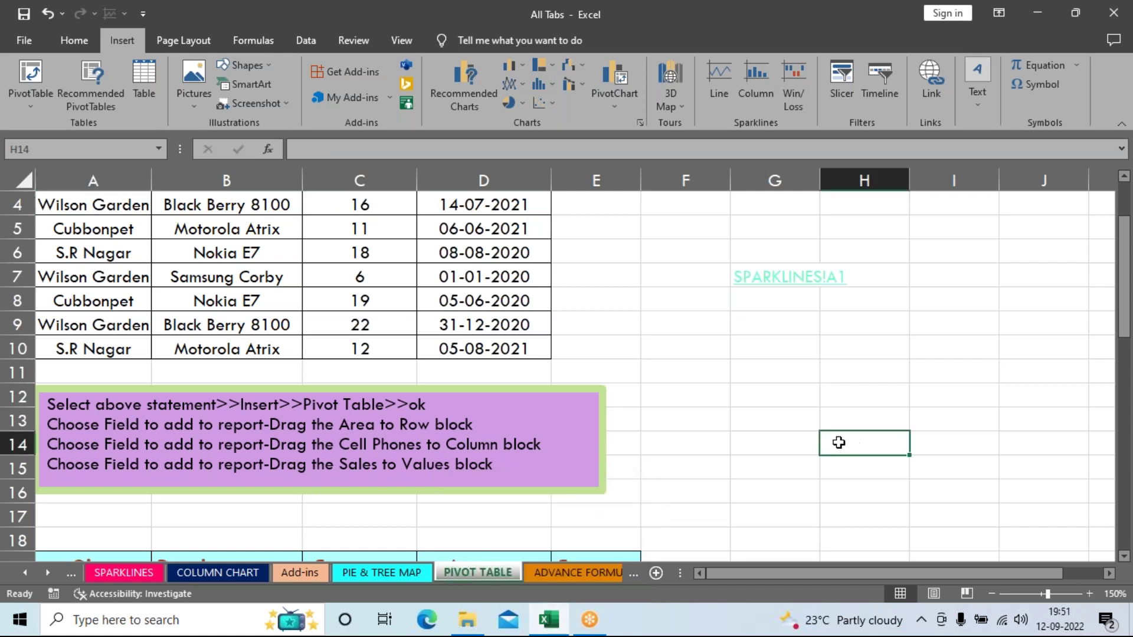
click(467, 620)
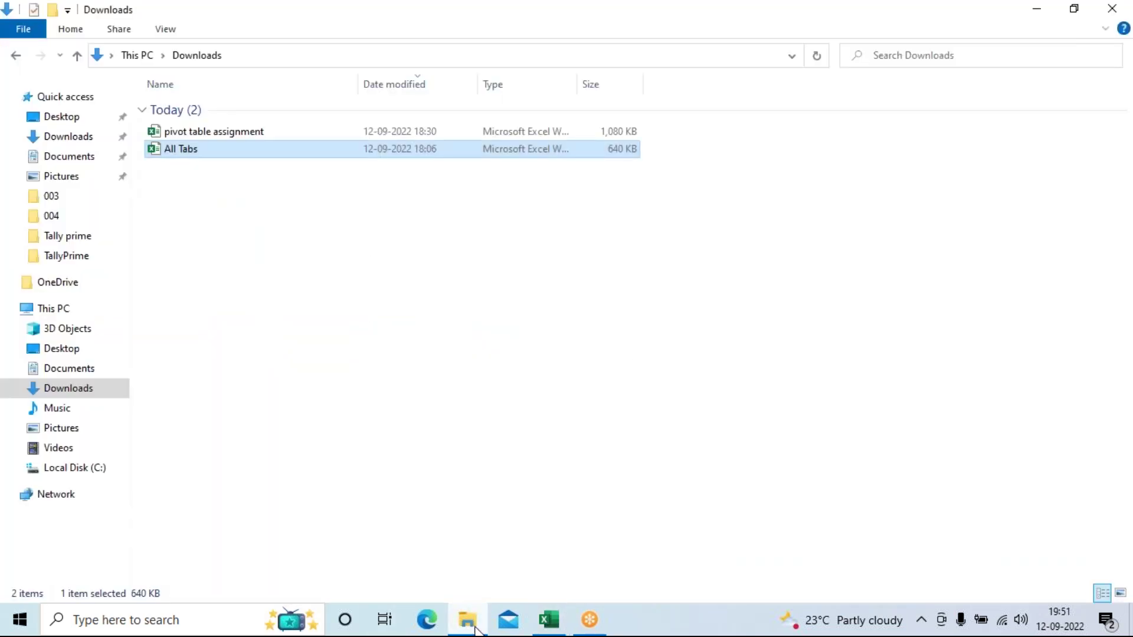
click(258, 132)
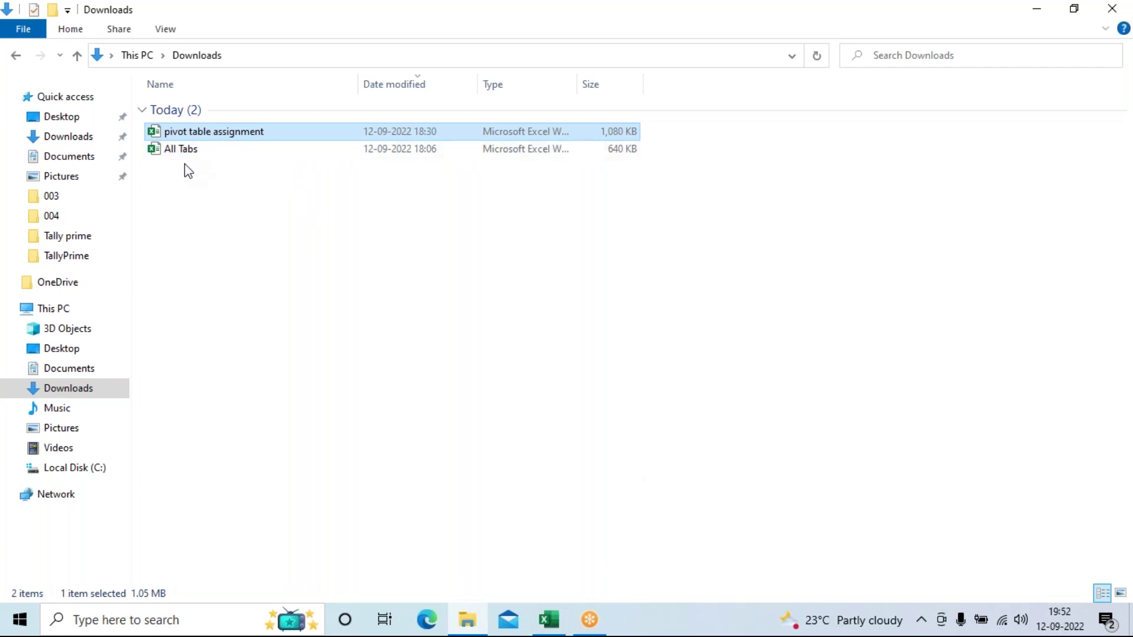
drag(269, 17, 269, 422)
click(620, 415)
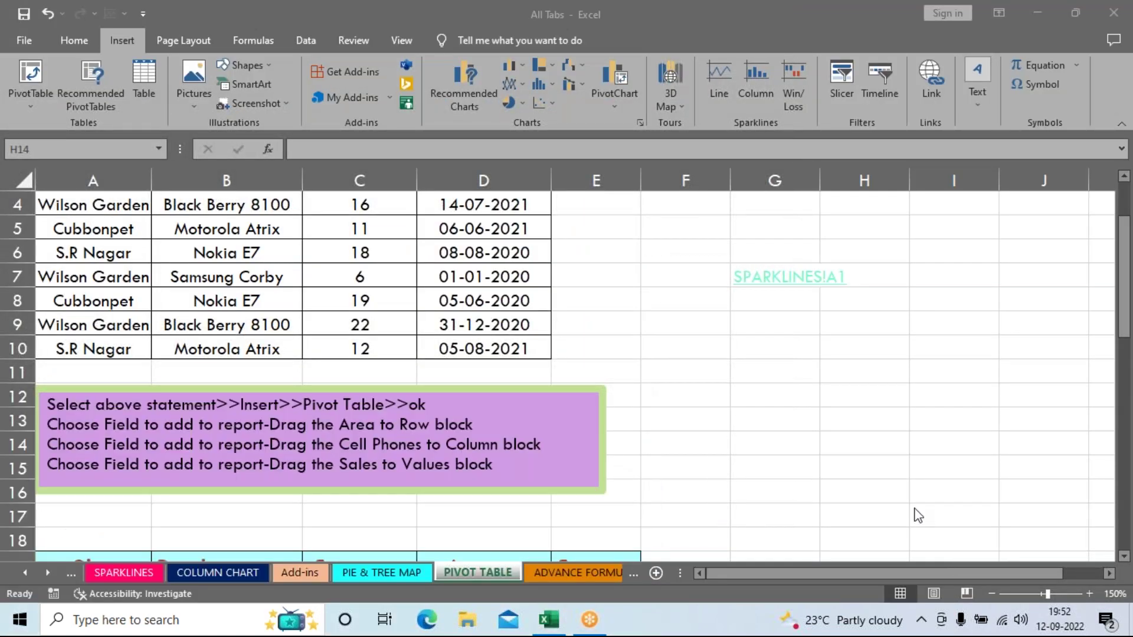
Step: Link cell G11 to the pivot table assignment.xlsx workbook in Downloads
click(795, 378)
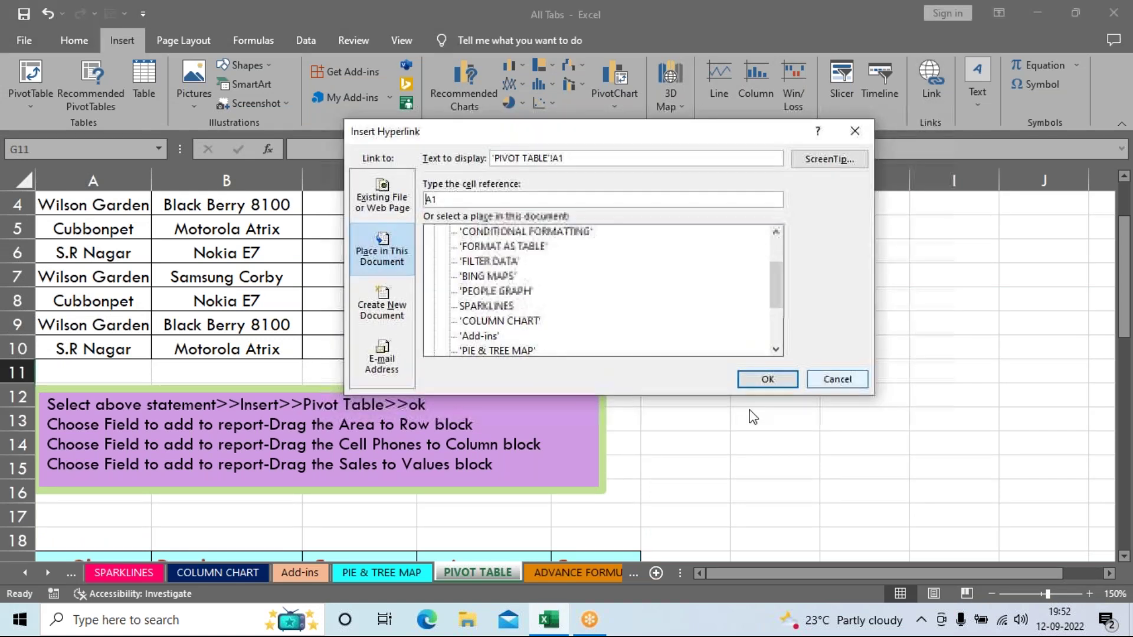
click(381, 198)
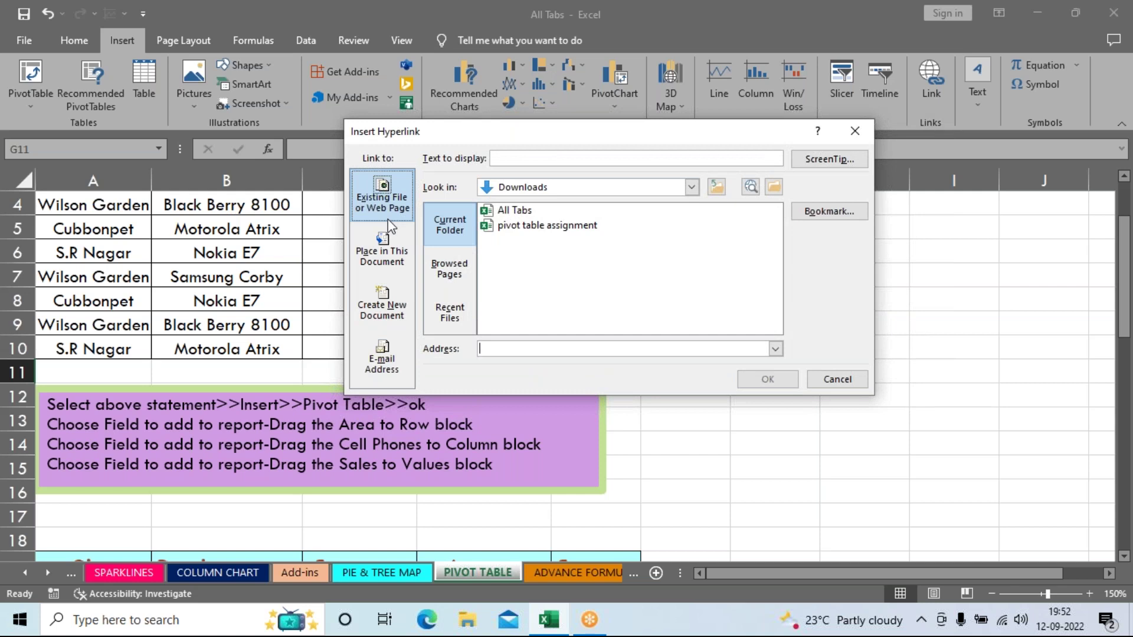
click(394, 259)
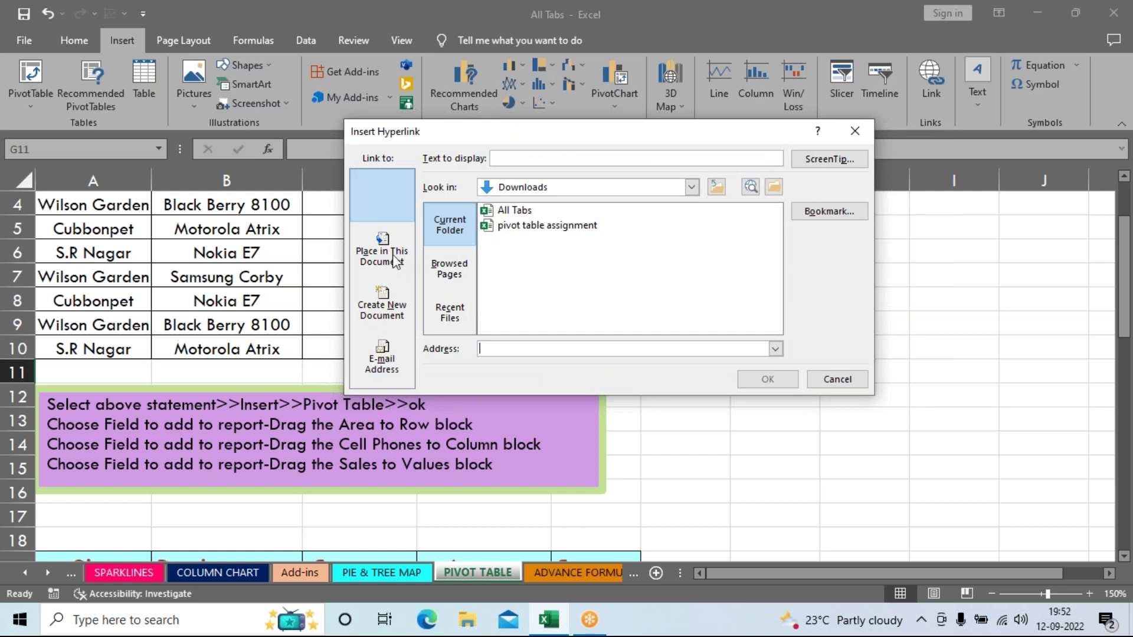
click(547, 228)
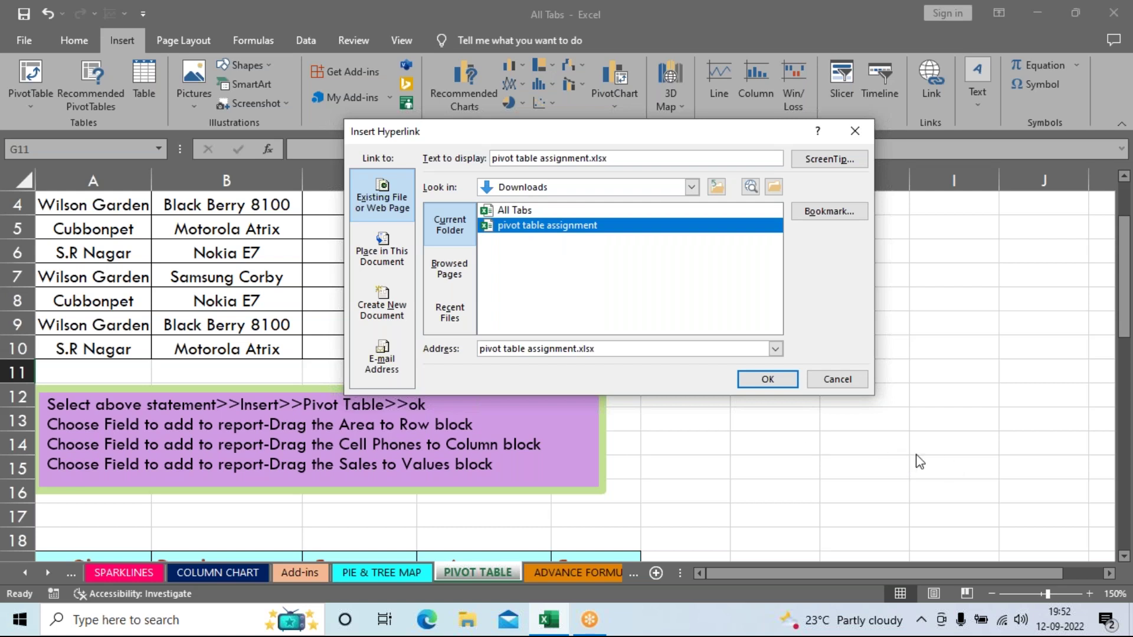
click(784, 381)
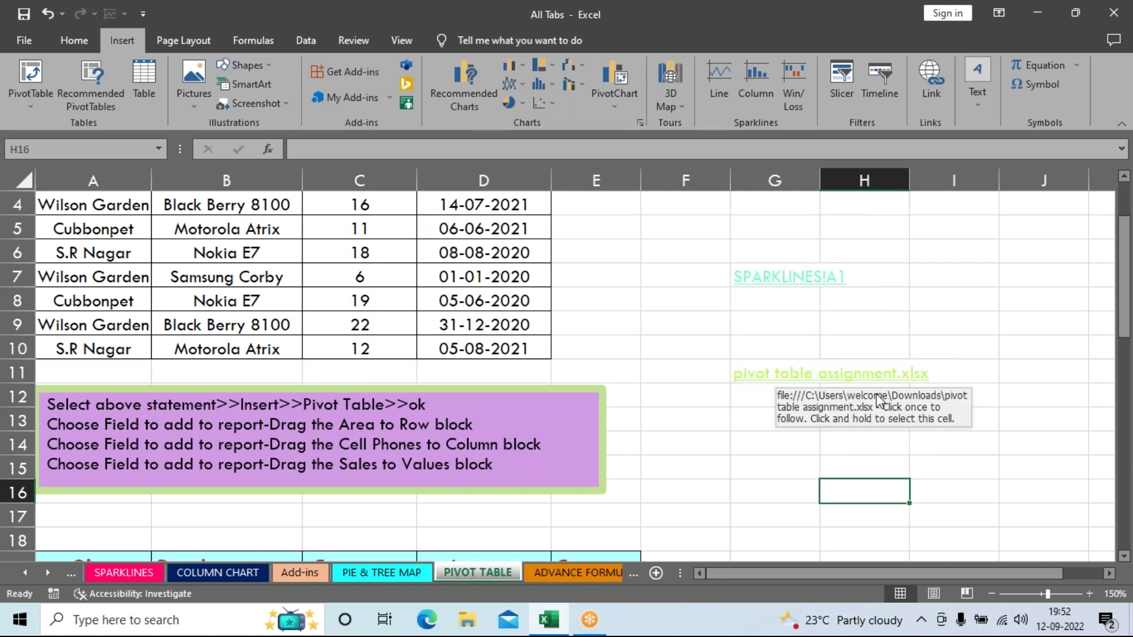
click(760, 381)
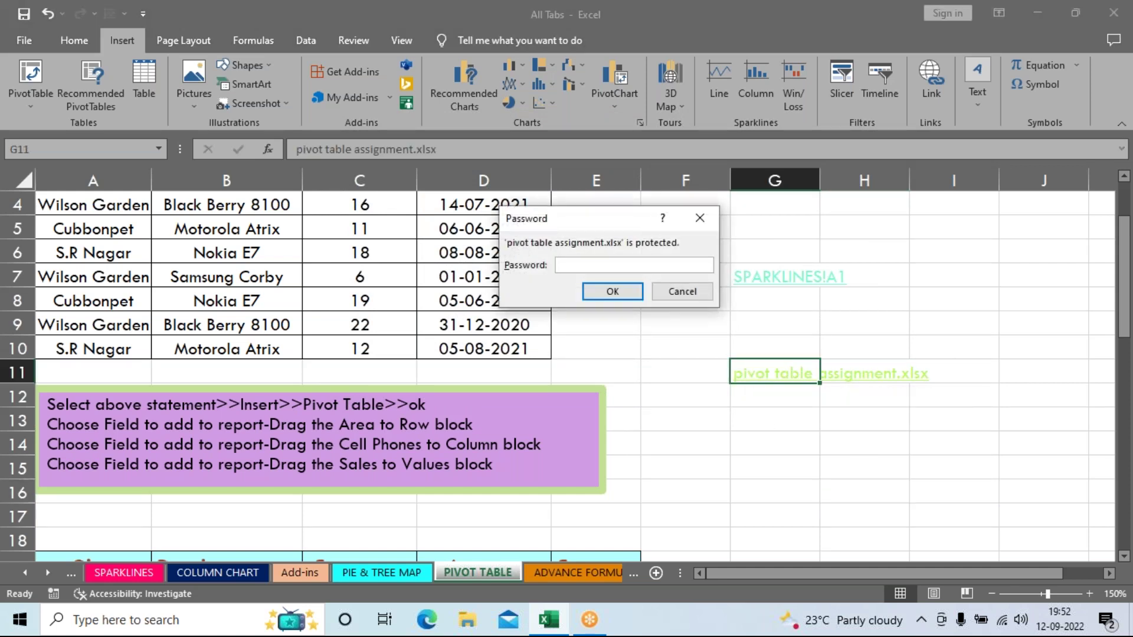
text(•••••)
key(Return)
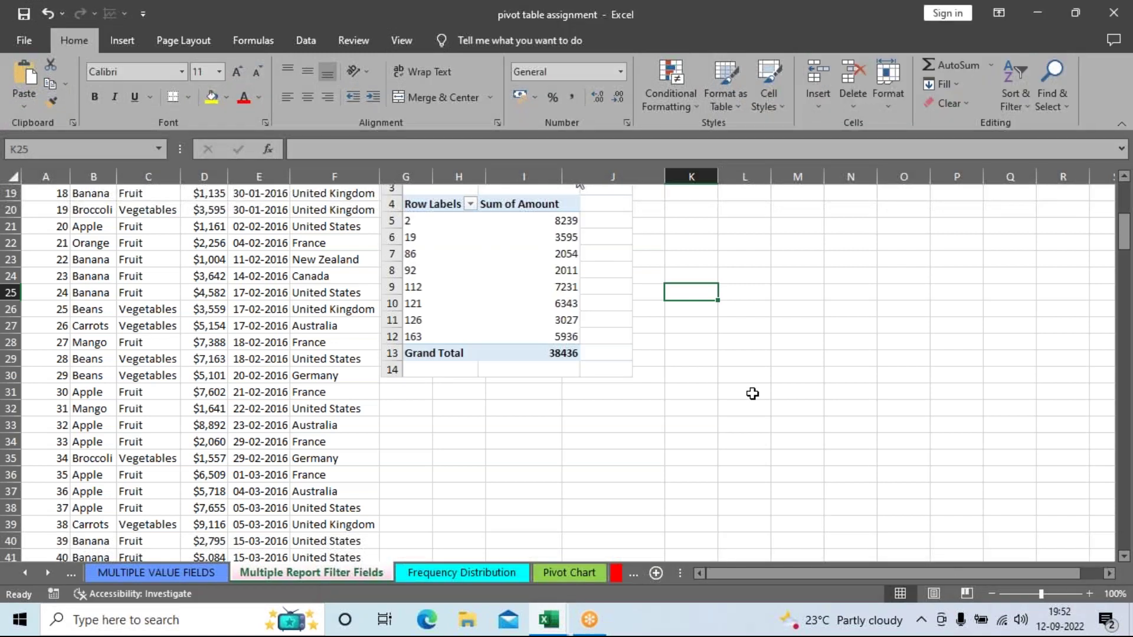
scroll(752, 393, up, 6)
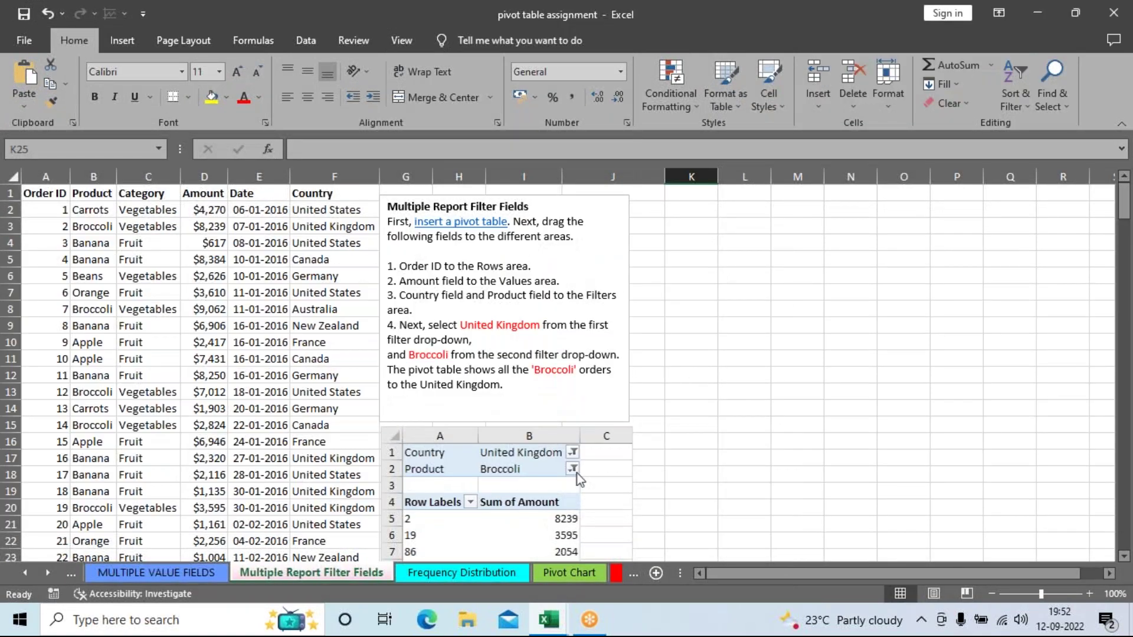
double_click(251, 17)
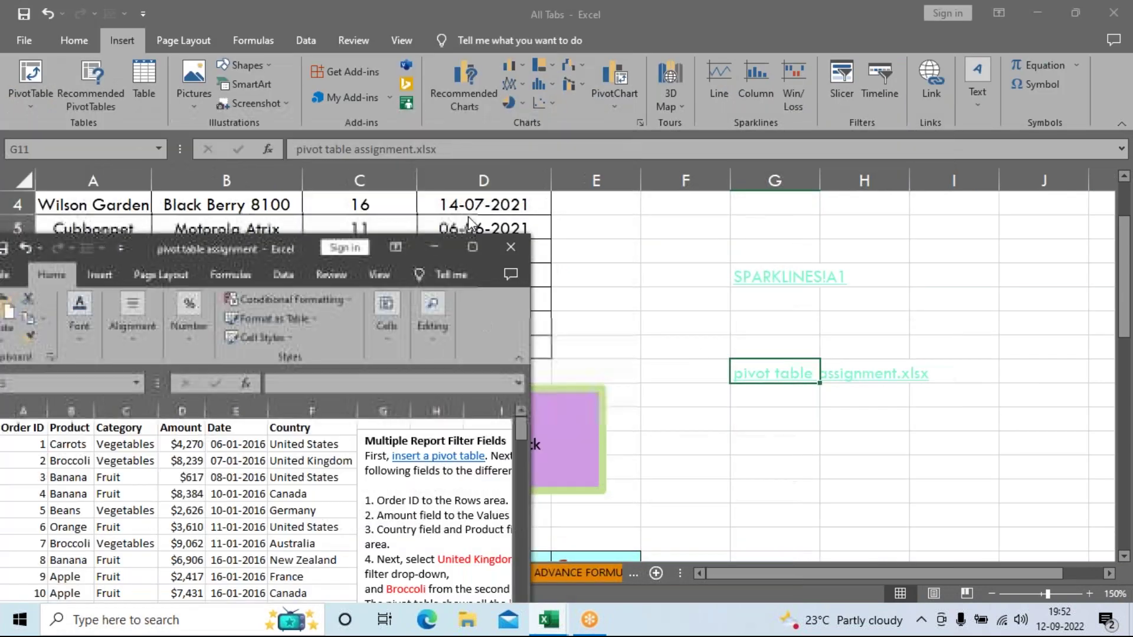
click(510, 247)
click(931, 94)
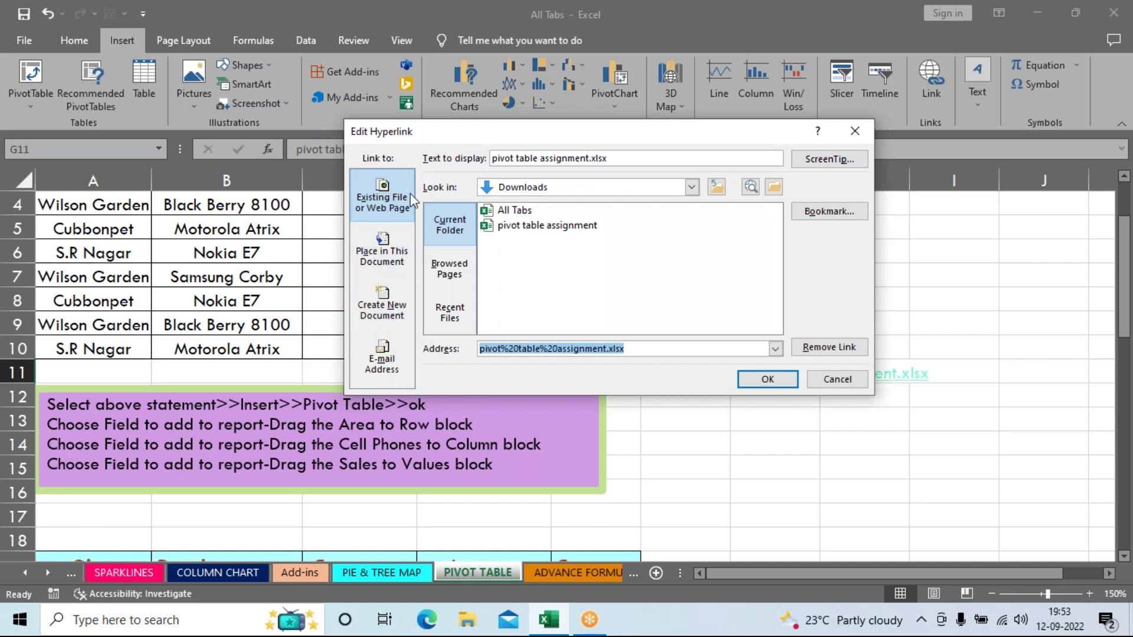
click(388, 259)
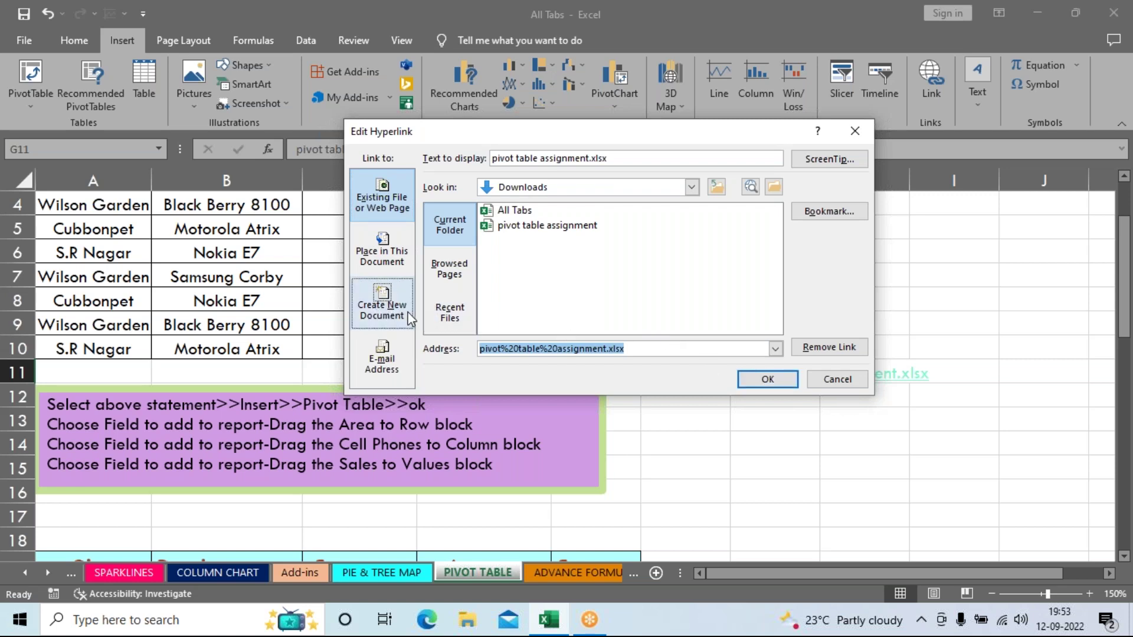
click(820, 380)
click(801, 468)
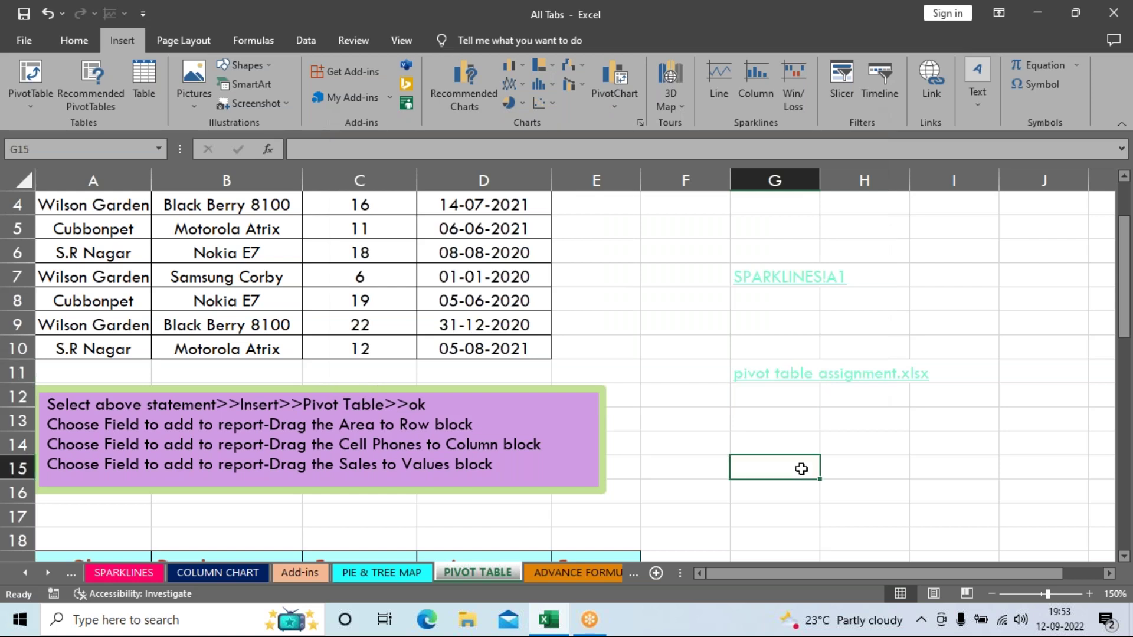